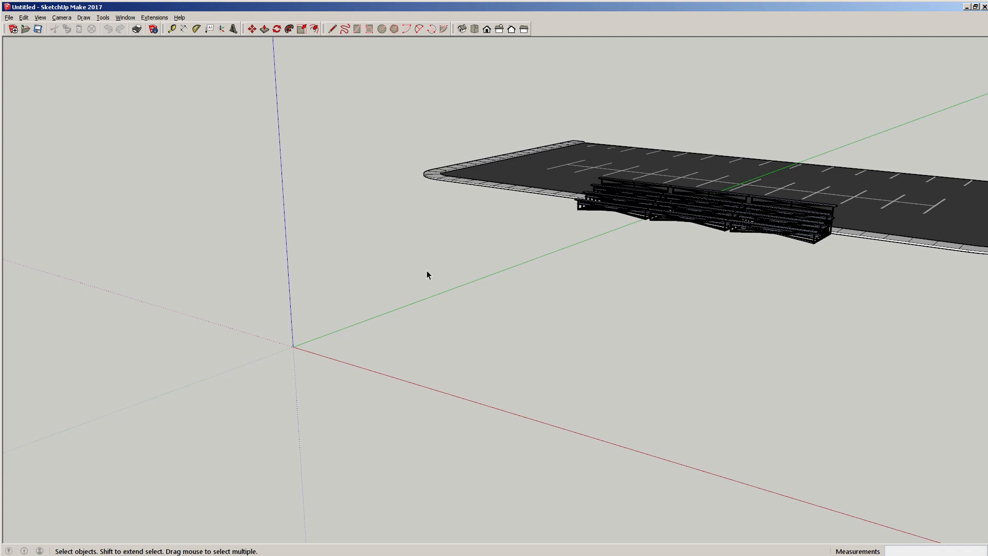
pyautogui.moveTo(448, 297); pyautogui.dragTo(545, 289, button='middle')
pyautogui.scroll(1, 520, 279)
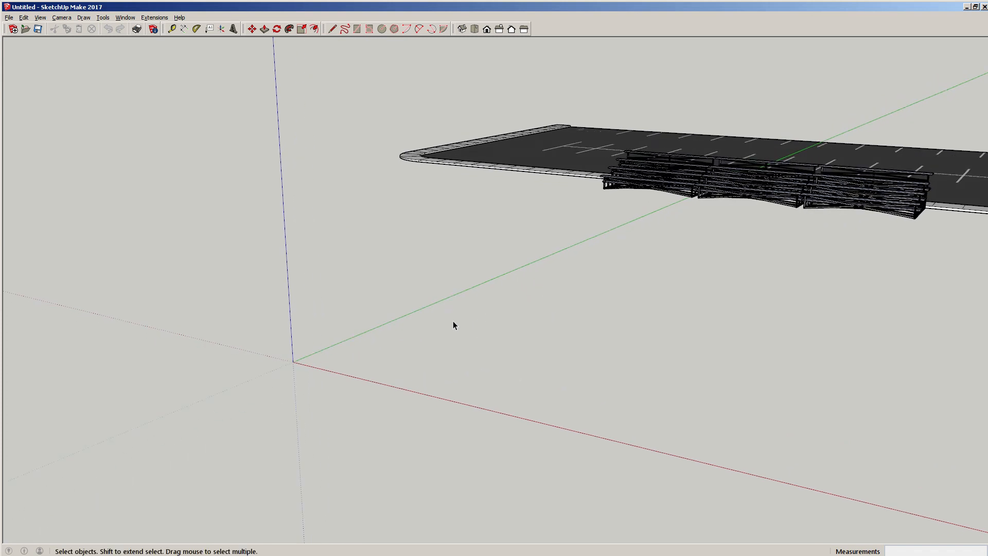
pyautogui.scroll(2, 361, 334)
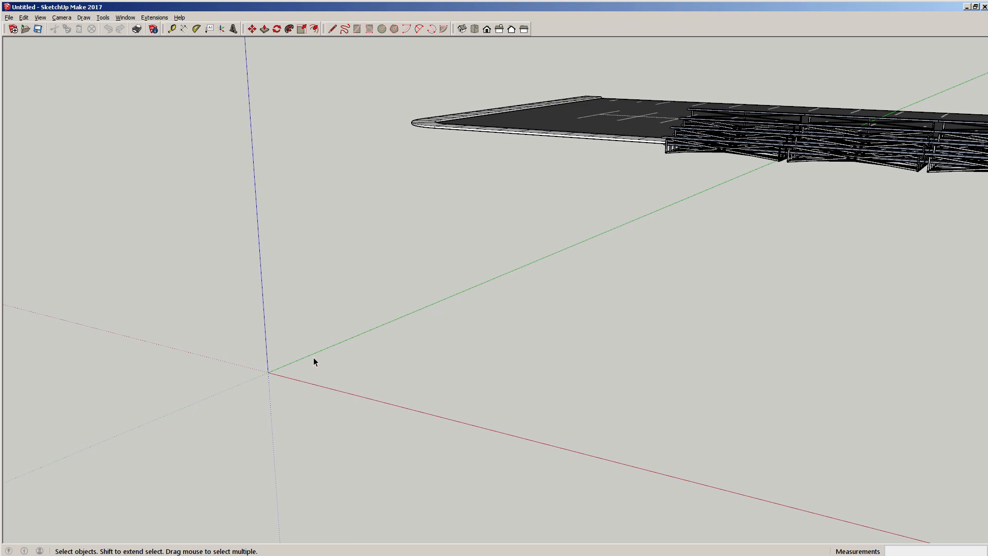
pyautogui.press('r')
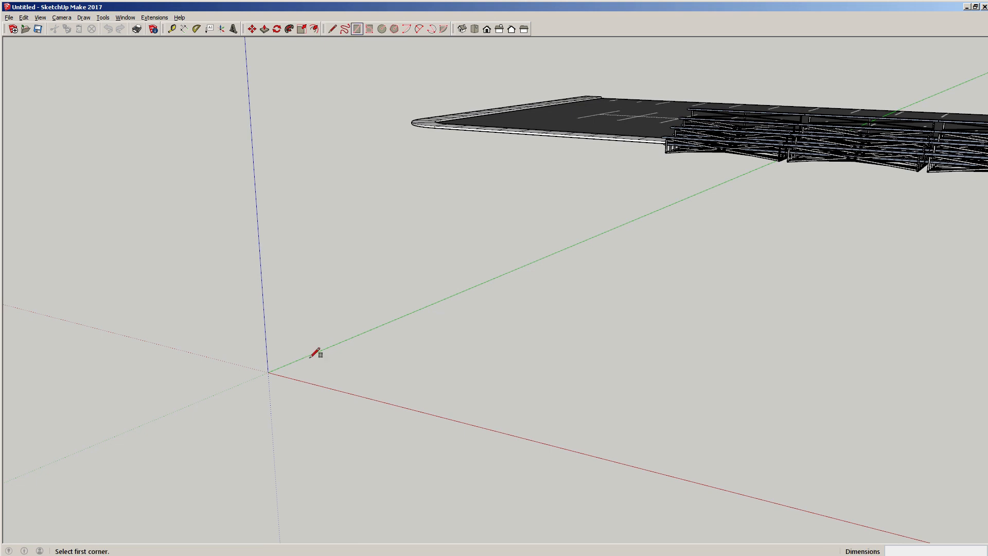
pyautogui.click(268, 372)
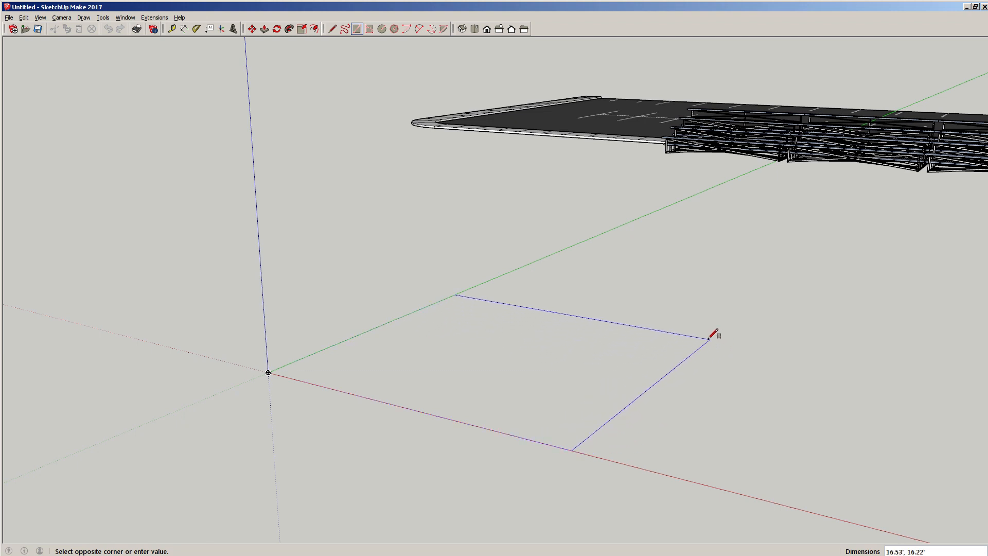
pyautogui.press('Escape')
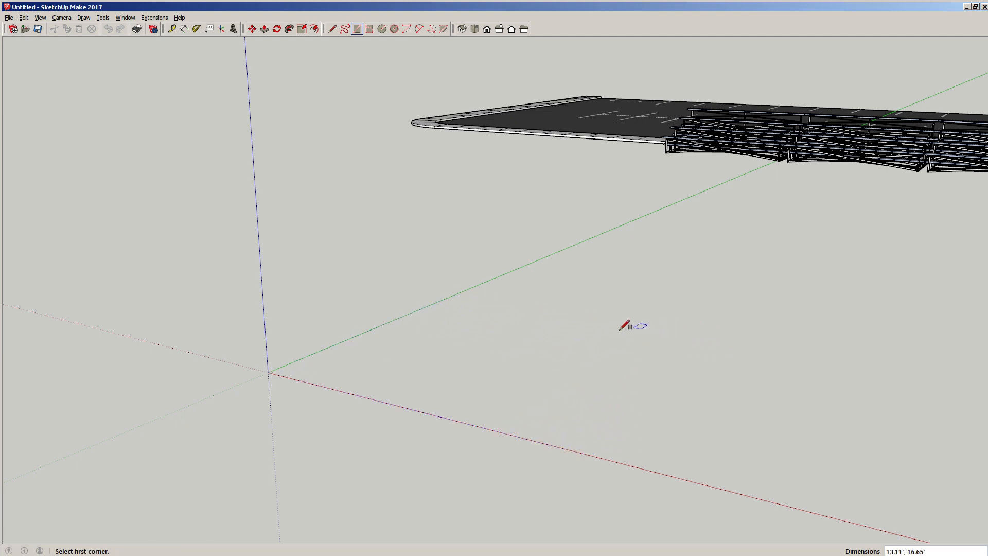
pyautogui.click(268, 371)
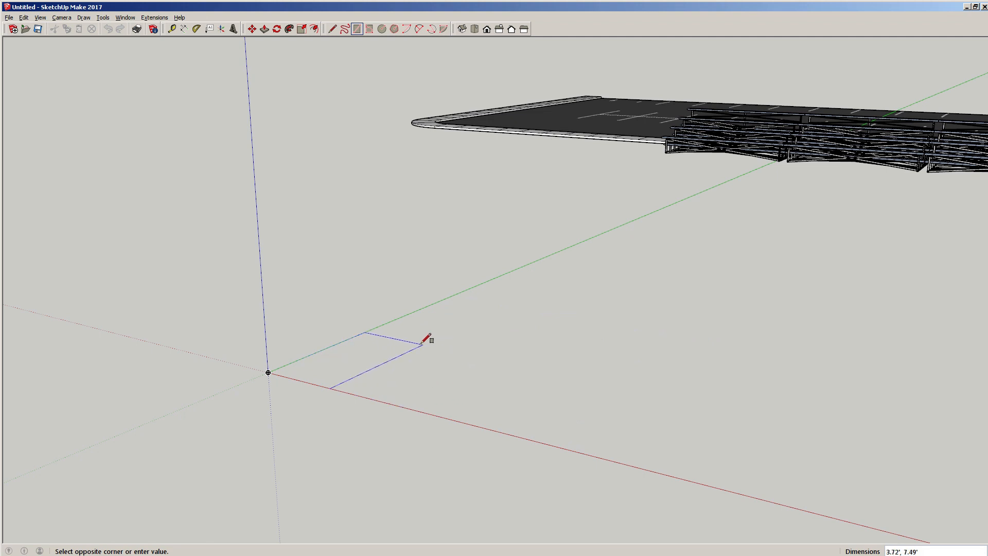
pyautogui.press('Escape')
pyautogui.click(350, 422)
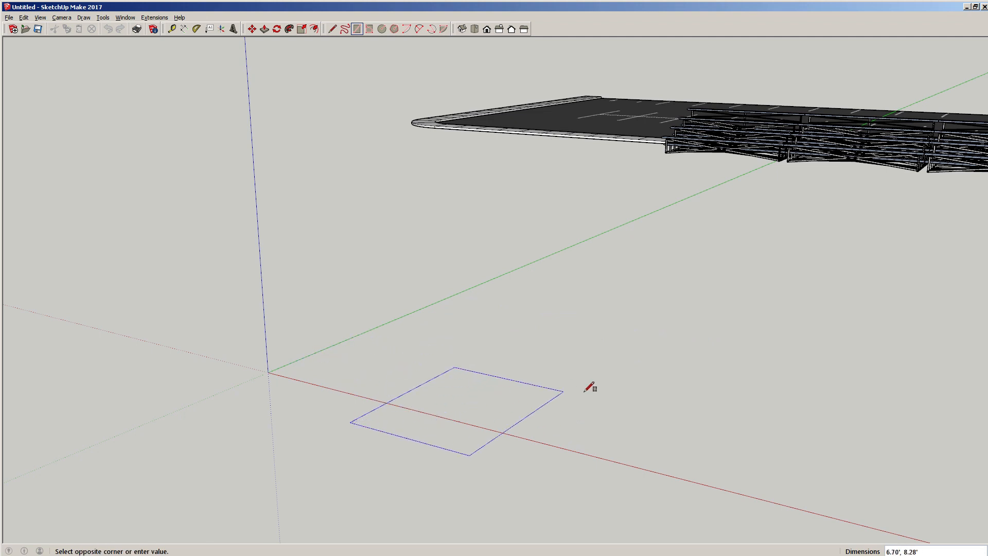
pyautogui.click(794, 407)
pyautogui.hotkey('ctrl', 'z')
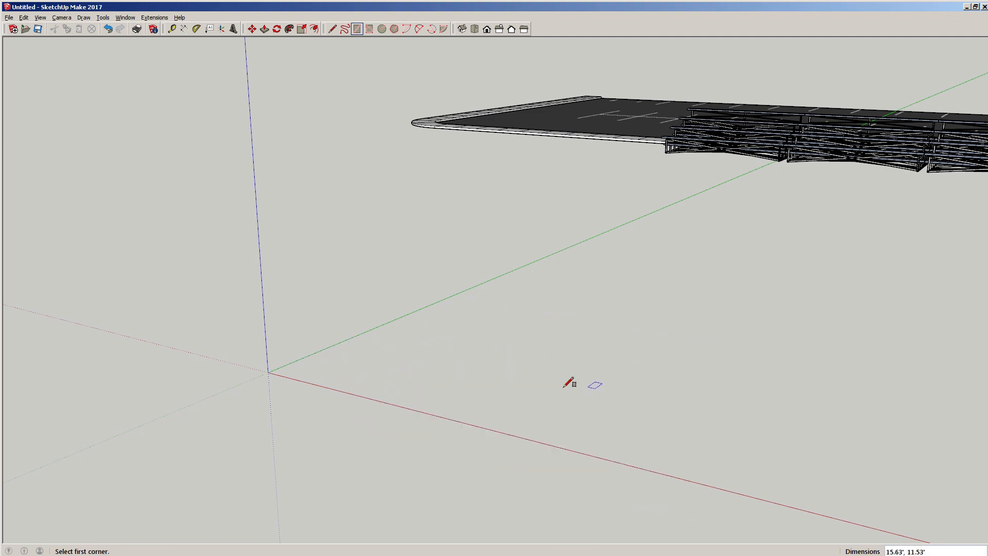
# - Draw a 14' by 12' rectangle with one edge along the red axis and make its face and edges a group
pyautogui.click(374, 399)
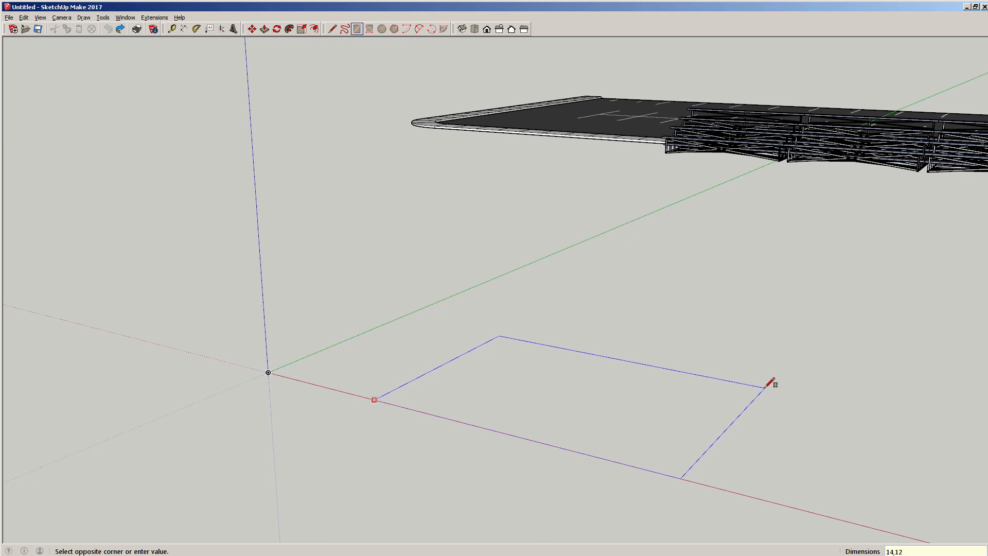
pyautogui.click(766, 385)
pyautogui.press('space')
pyautogui.click(531, 393)
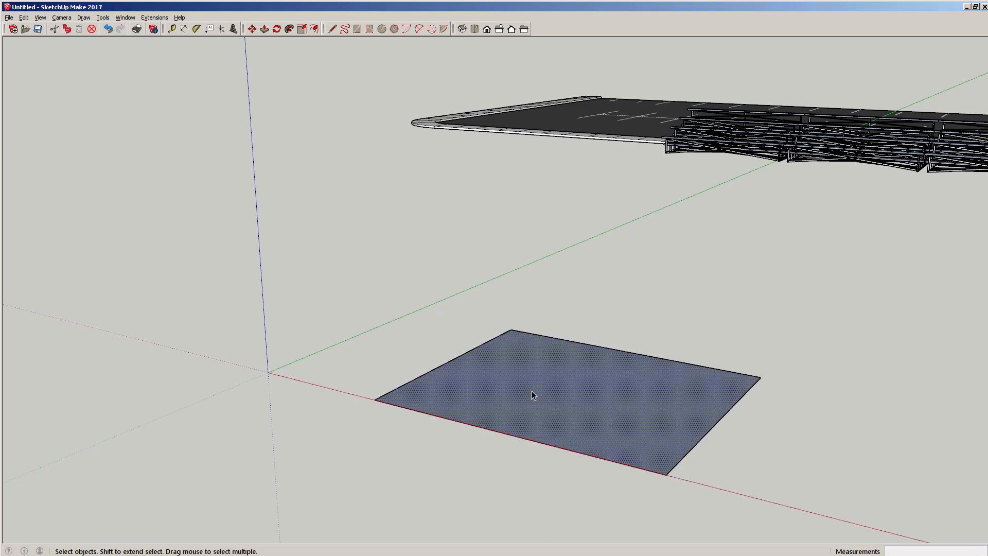
pyautogui.click(532, 395)
pyautogui.rightClick(532, 395)
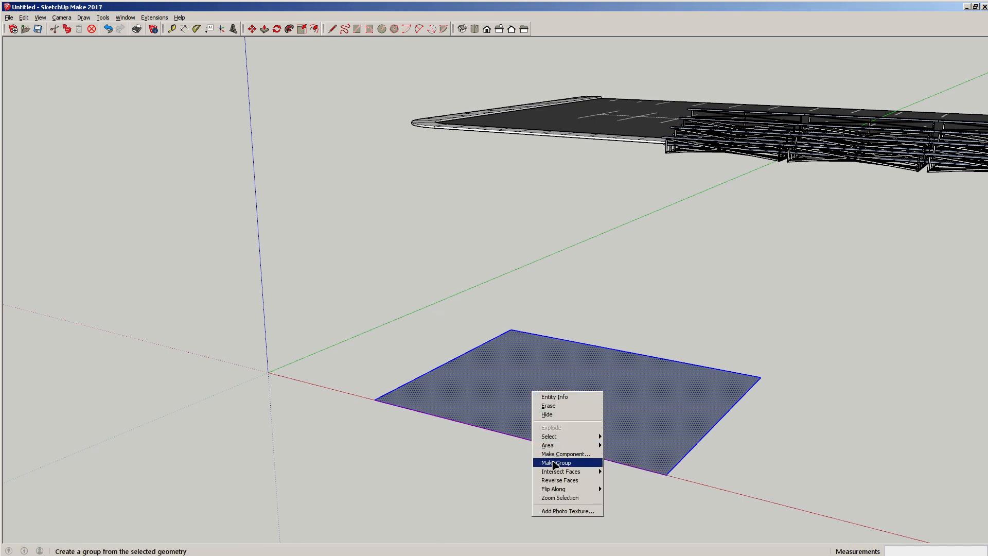
pyautogui.click(553, 462)
# - Draw a second rectangle around the origin, partly overlapping the first one, and make it a group
pyautogui.press('r')
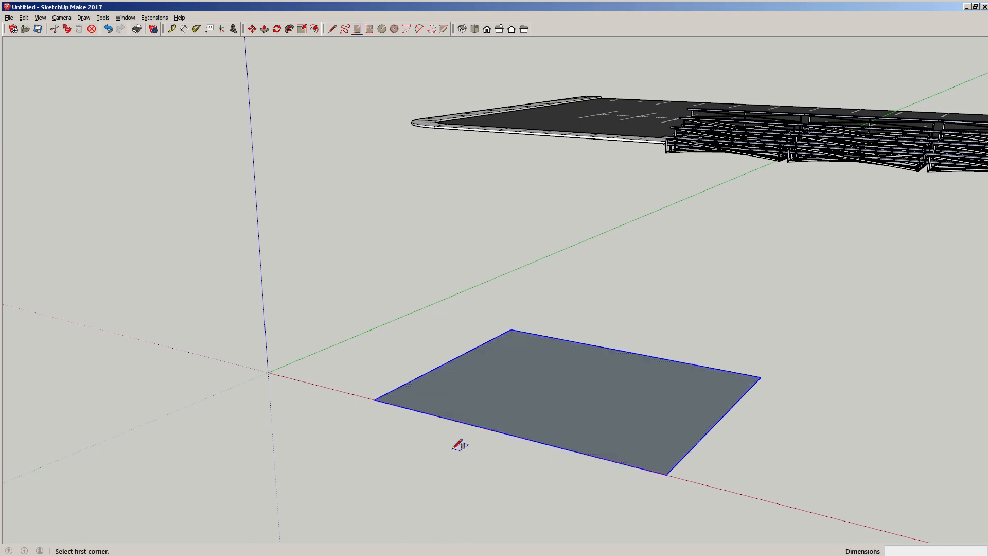
pyautogui.click(453, 448)
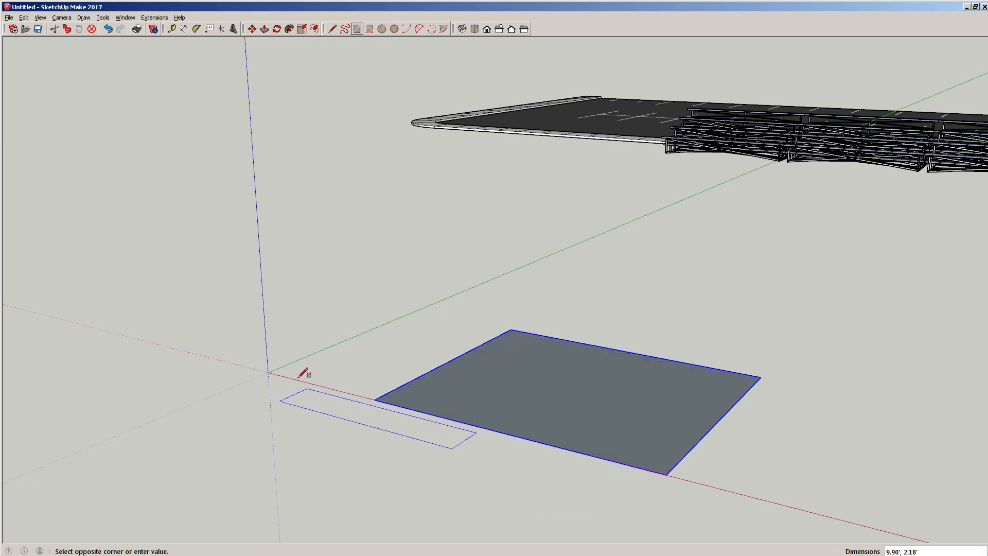
pyautogui.click(314, 317)
pyautogui.press('space')
pyautogui.click(348, 356)
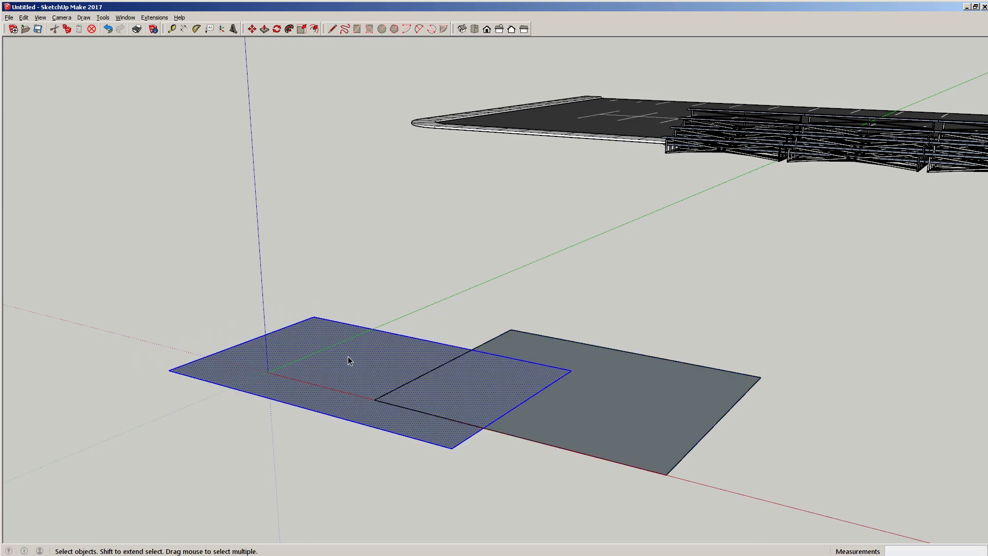
pyautogui.rightClick(348, 356)
pyautogui.click(397, 429)
# - Draw a third rectangle on the far side of the origin, overlapping the second rectangle's corner, and make it a group
pyautogui.moveTo(515, 374); pyautogui.dragTo(563, 366, button='middle')
pyautogui.scroll(-4, 509, 388)
pyautogui.scroll(3, 563, 368)
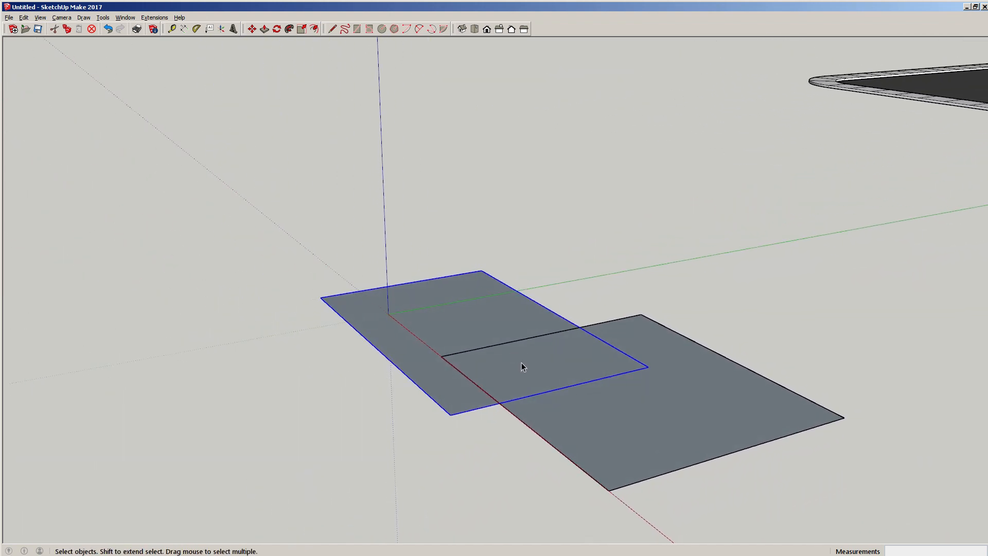
pyautogui.press('r')
pyautogui.click(362, 263)
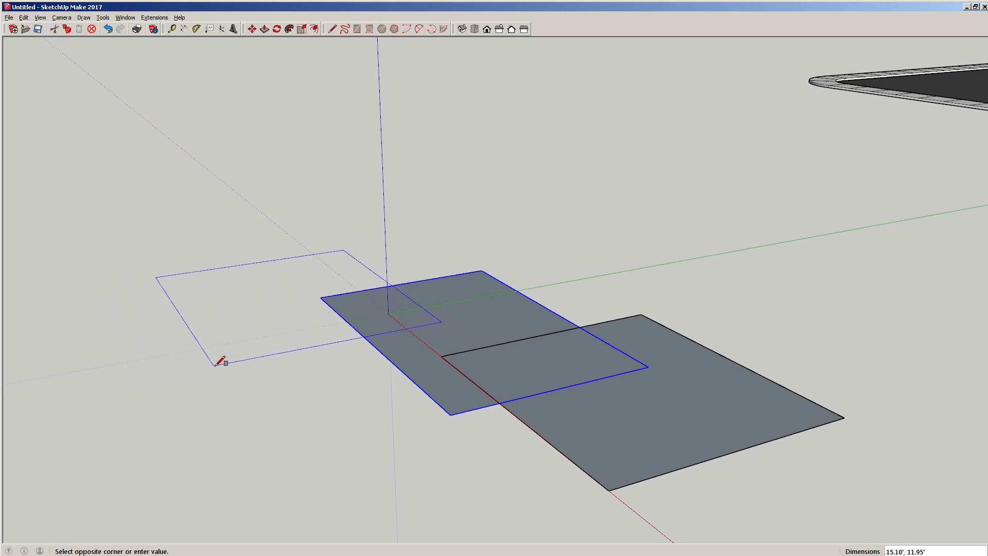
pyautogui.click(250, 359)
pyautogui.press('space')
pyautogui.click(303, 301)
pyautogui.rightClick(303, 307)
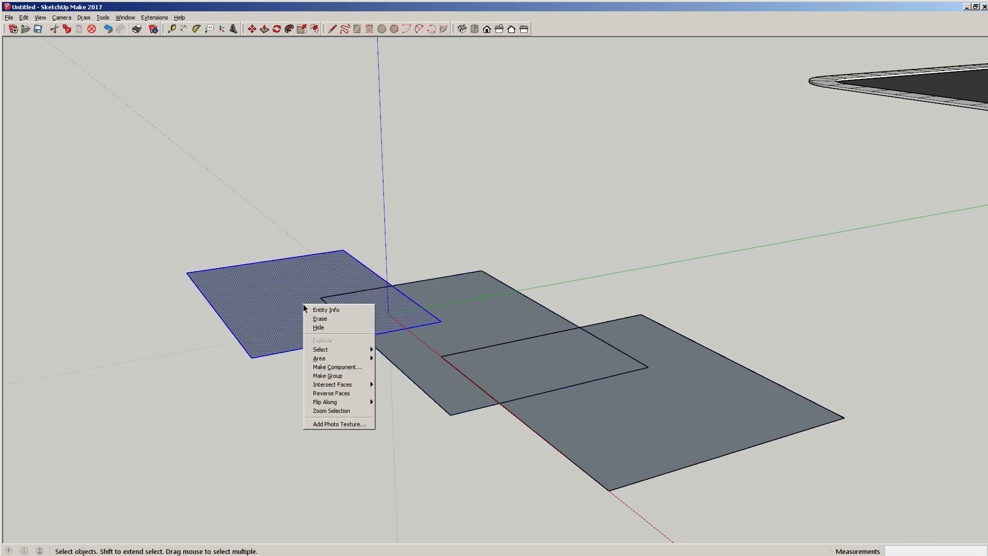
pyautogui.click(327, 376)
# - Move the third grouped rectangle so that its near edge lies on the green axis
pyautogui.moveTo(573, 357); pyautogui.dragTo(473, 357, button='middle')
pyautogui.press('m')
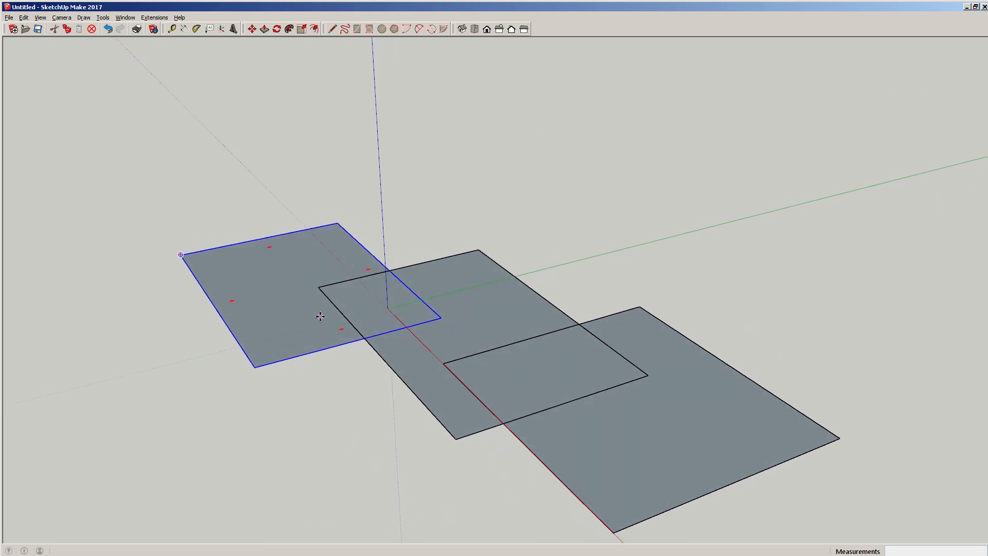
pyautogui.click(321, 316)
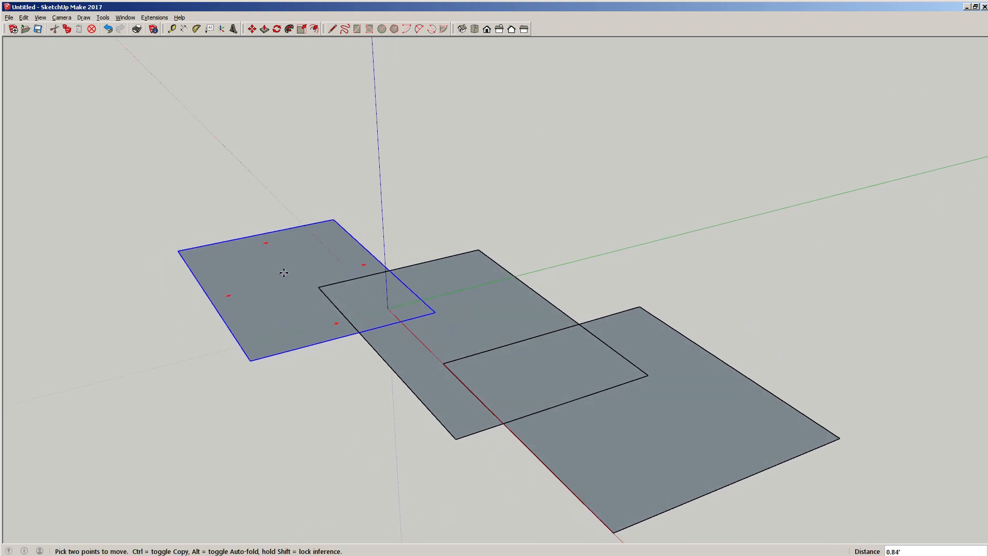
pyautogui.click(474, 303)
pyautogui.click(473, 301)
pyautogui.press('Escape')
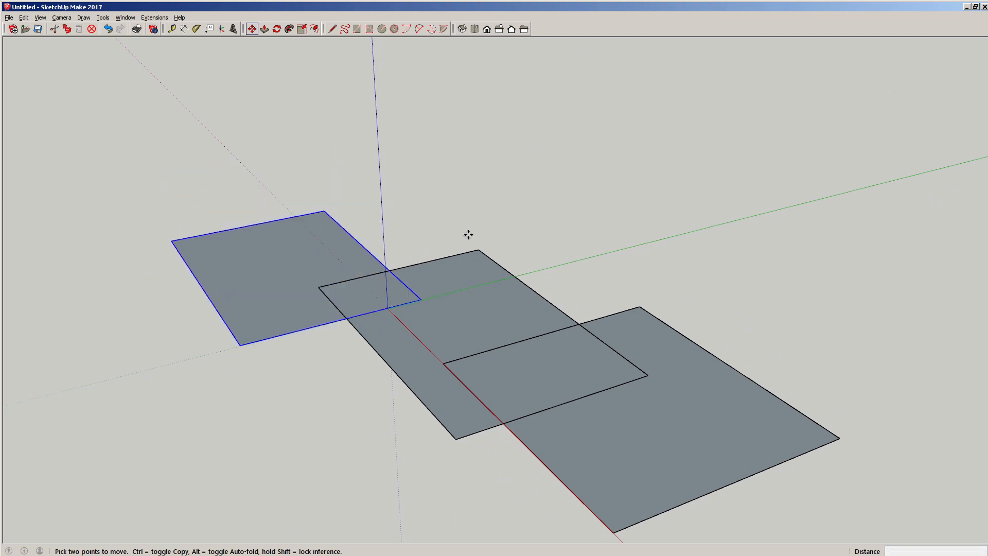
# - Reposition the middle grouped rectangle across the red axis, keeping it overlapping both of the other rectangles
pyautogui.press('space')
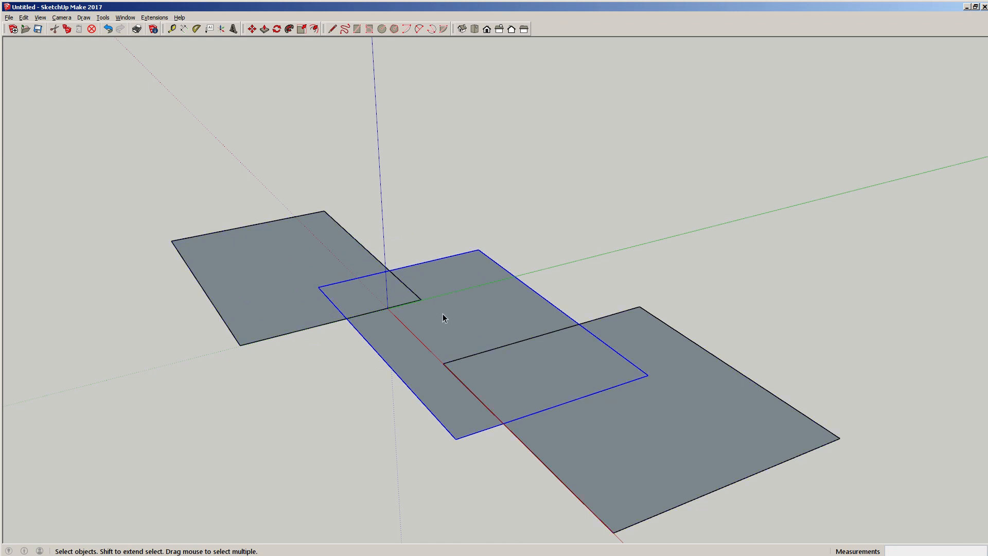
pyautogui.press('m')
pyautogui.click(456, 312)
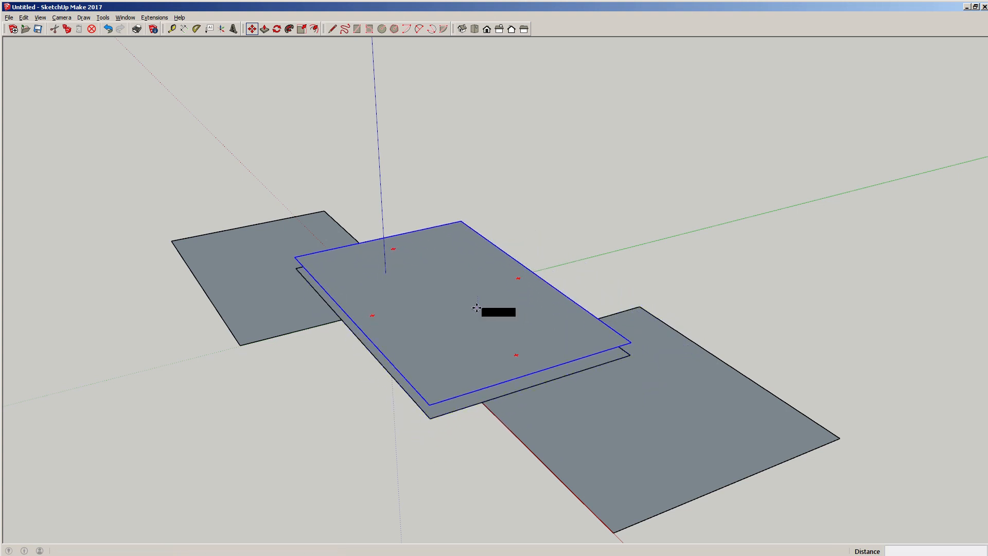
pyautogui.moveTo(498, 269); pyautogui.dragTo(462, 354, button='middle')
pyautogui.scroll(-2, 462, 354)
pyautogui.press('space')
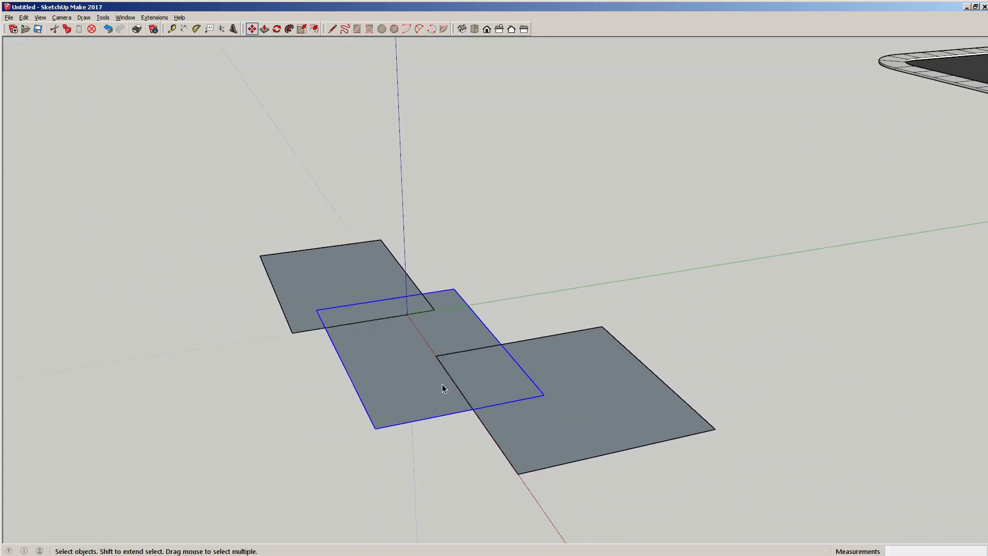
# - Draw a 24-segment arc from the first rectangle's far corner to its edge crossing with the middle rectangle, bulging about 3.7'
pyautogui.scroll(2, 443, 387)
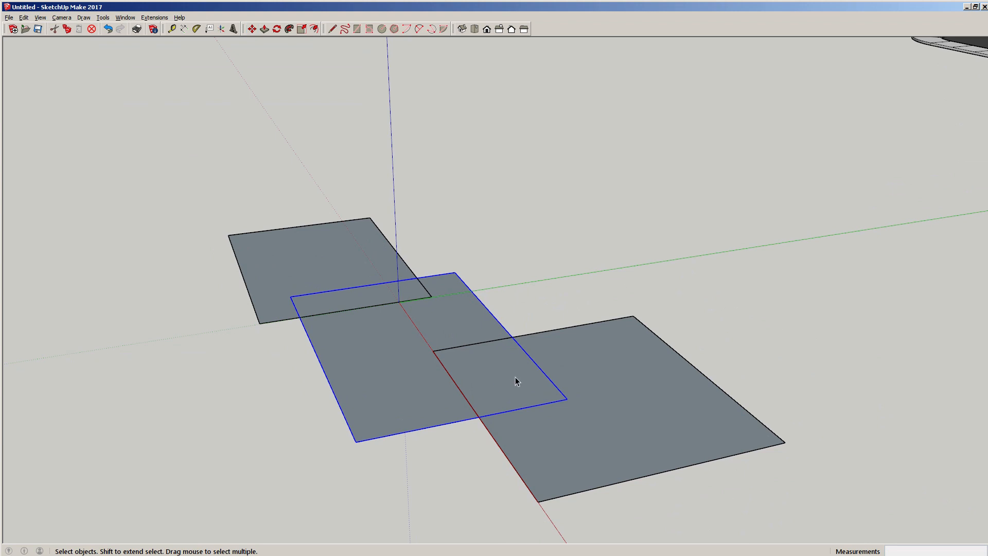
pyautogui.moveTo(517, 381)
pyautogui.mouseDown(button='middle')
pyautogui.moveTo(503, 371)
pyautogui.moveTo(528, 378)
pyautogui.mouseUp(button='middle')
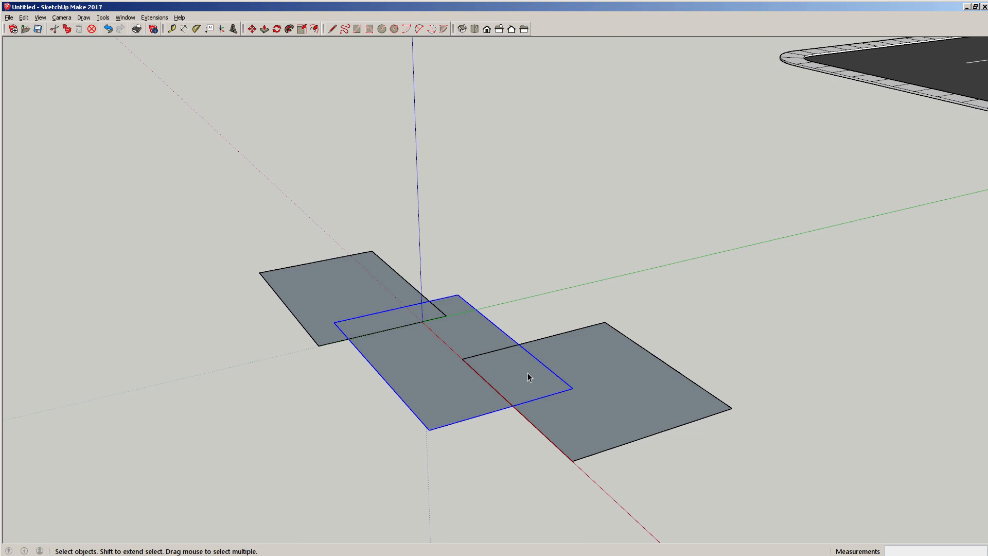
pyautogui.press('a')
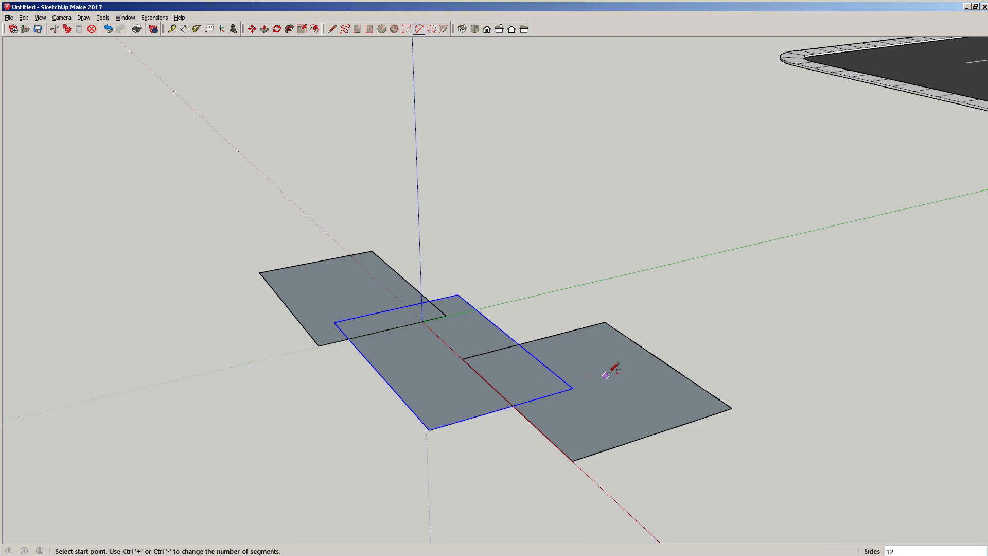
pyautogui.click(732, 408)
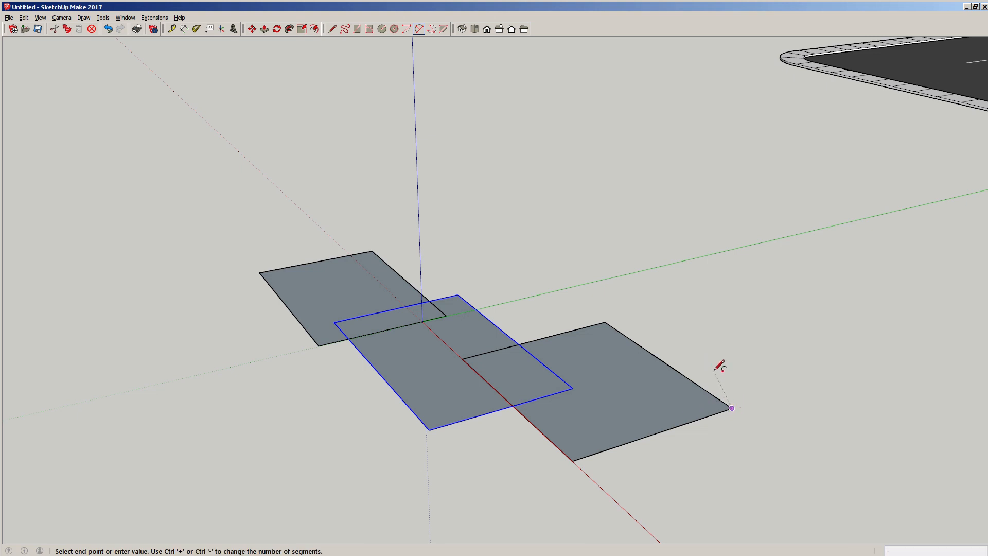
pyautogui.press('Escape')
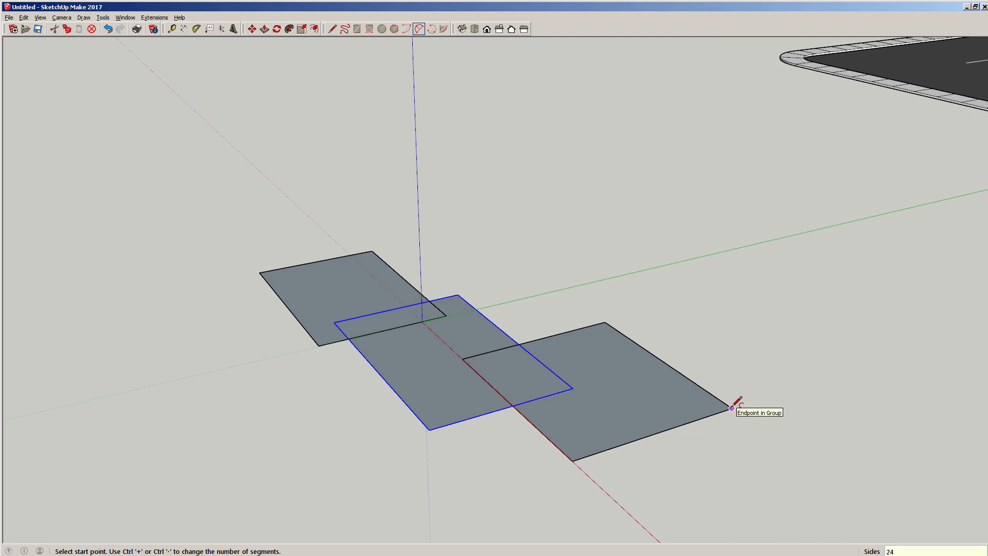
pyautogui.click(732, 408)
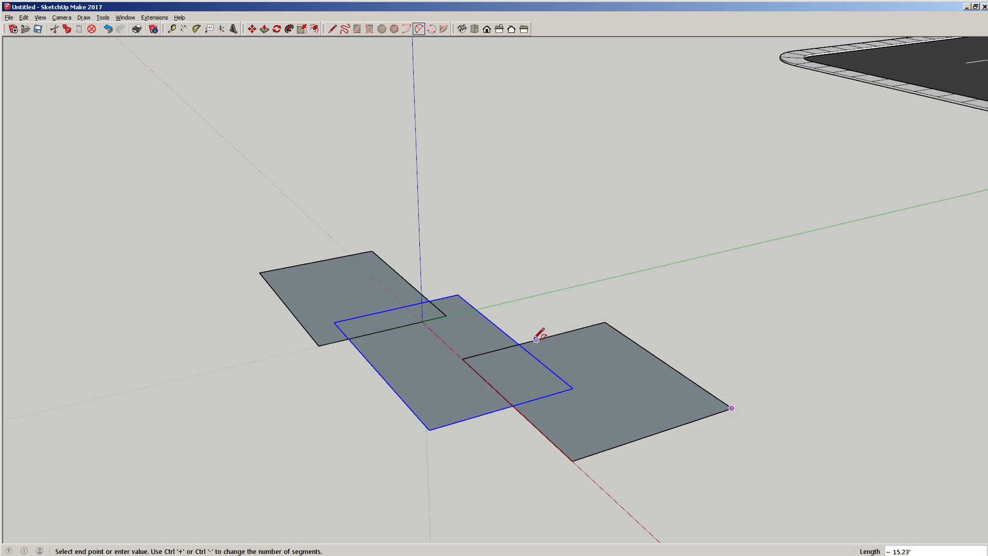
pyautogui.click(519, 344)
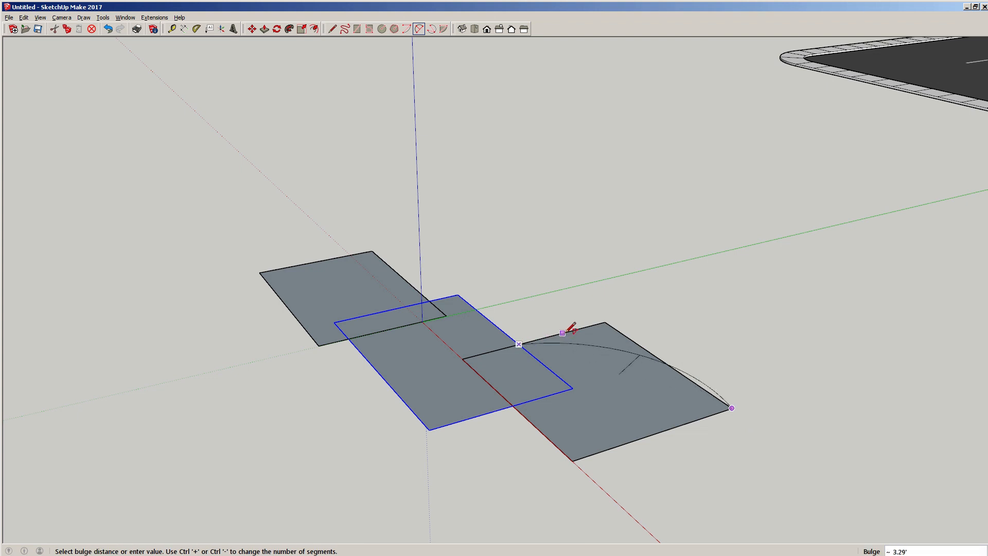
pyautogui.click(613, 339)
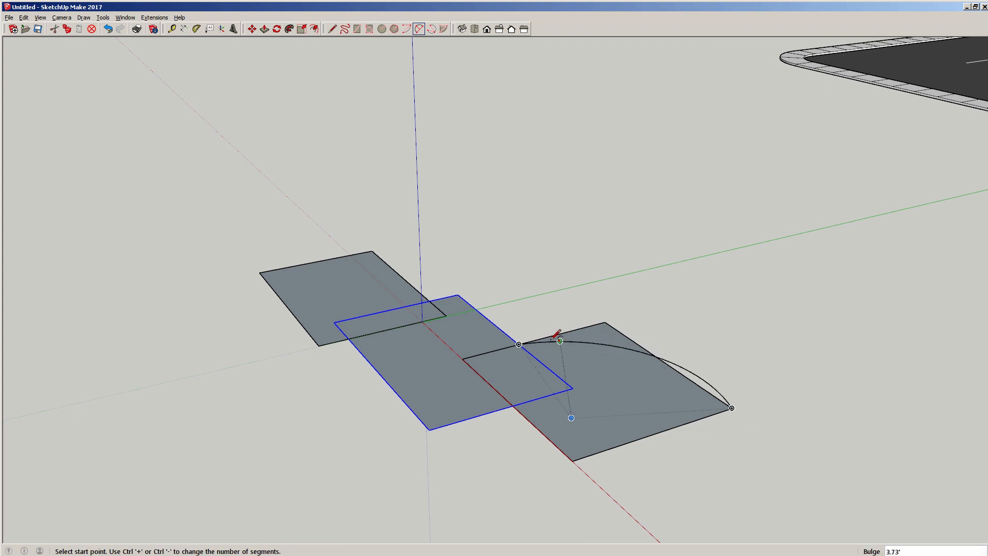
# - Continue the curve with two tangent arcs, through the crossing of the middle and third rectangles to the third rectangle's far corner
pyautogui.click(519, 343)
pyautogui.scroll(2, 437, 306)
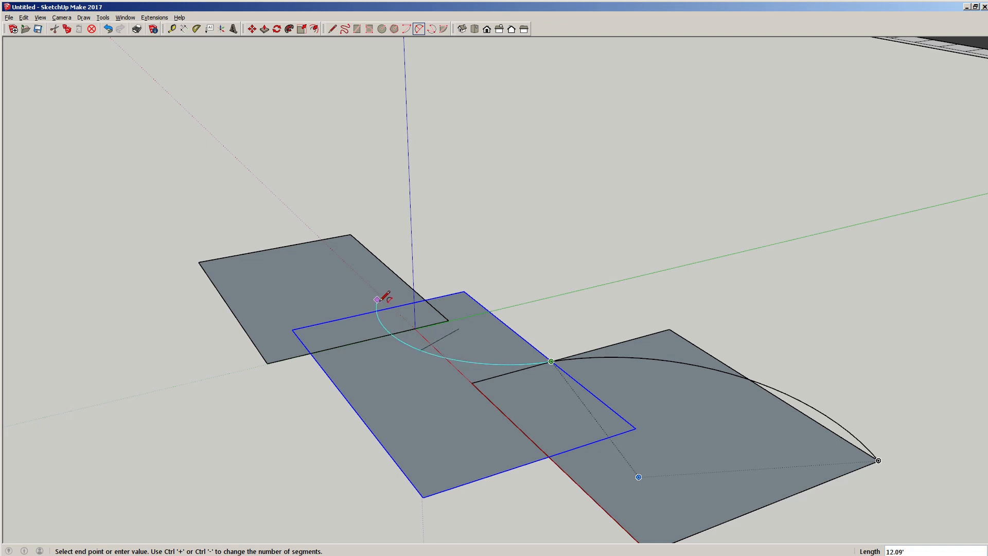
pyautogui.click(425, 300)
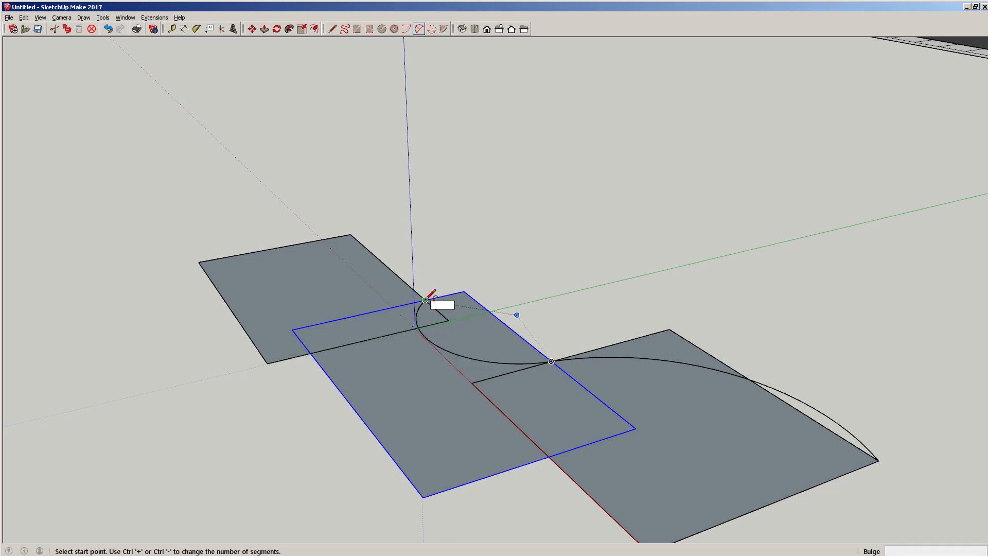
pyautogui.click(425, 300)
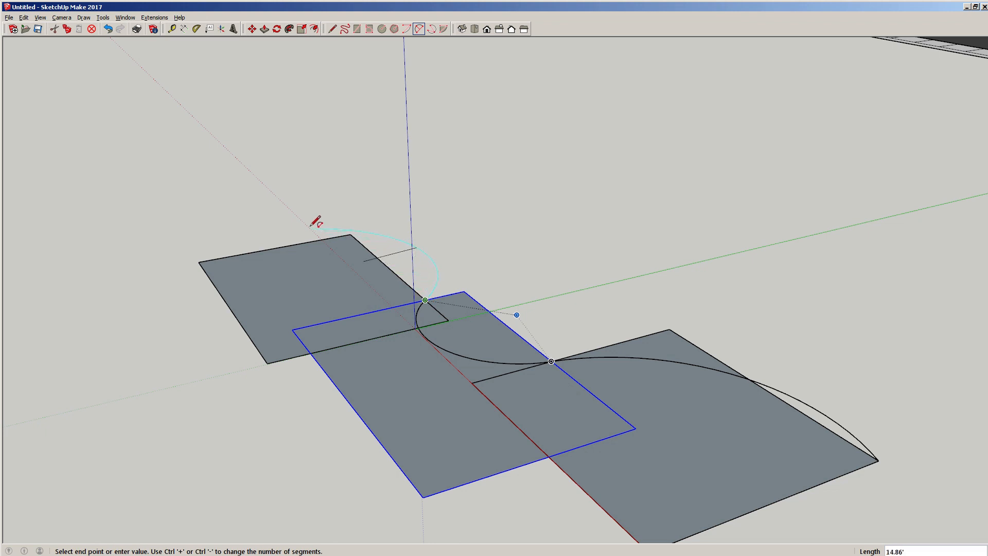
pyautogui.click(350, 235)
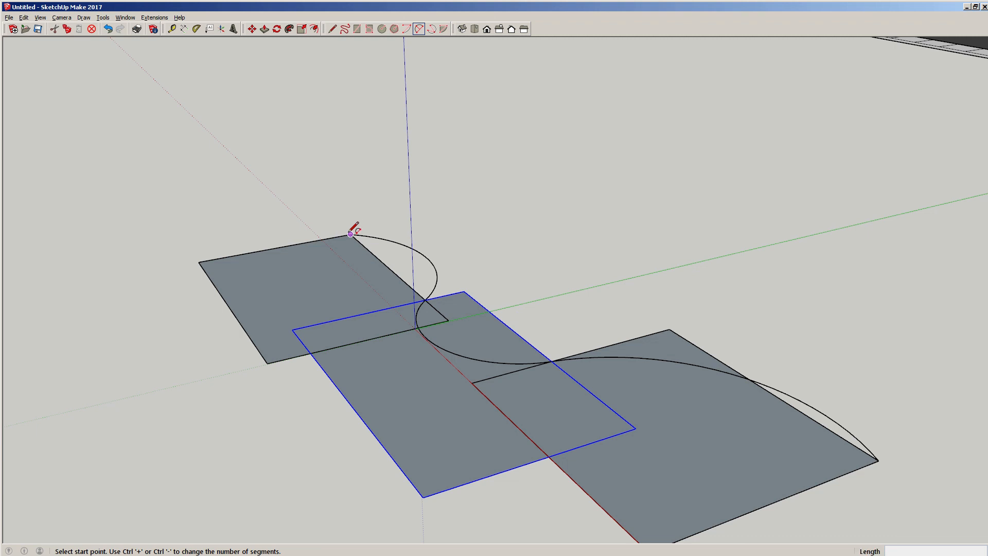
pyautogui.click(351, 235)
pyautogui.scroll(-2, 232, 239)
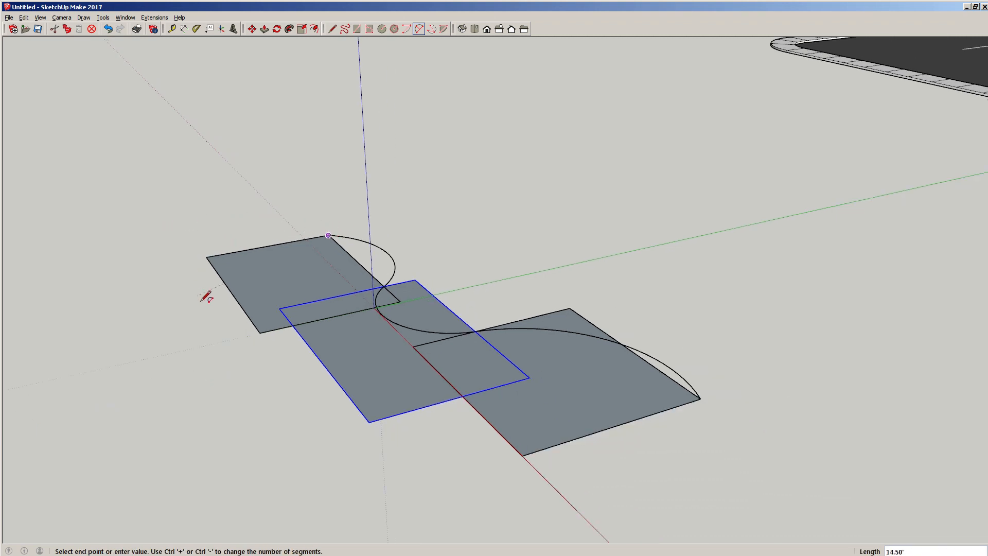
pyautogui.press('Escape')
# - Draw an inward-curving arc from the third rectangle's near corner on the red axis to the middle rectangle's near corner
pyautogui.scroll(2, 575, 400)
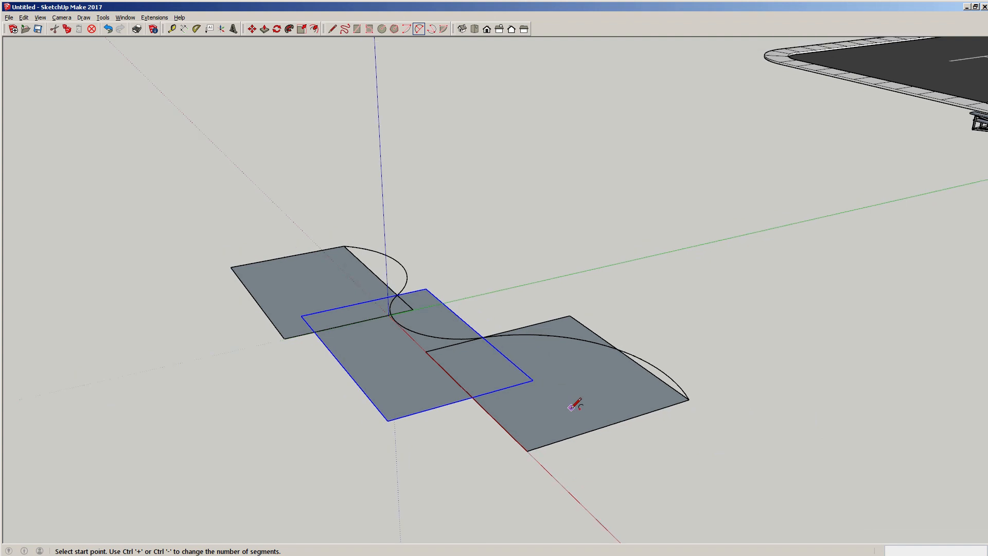
pyautogui.click(533, 446)
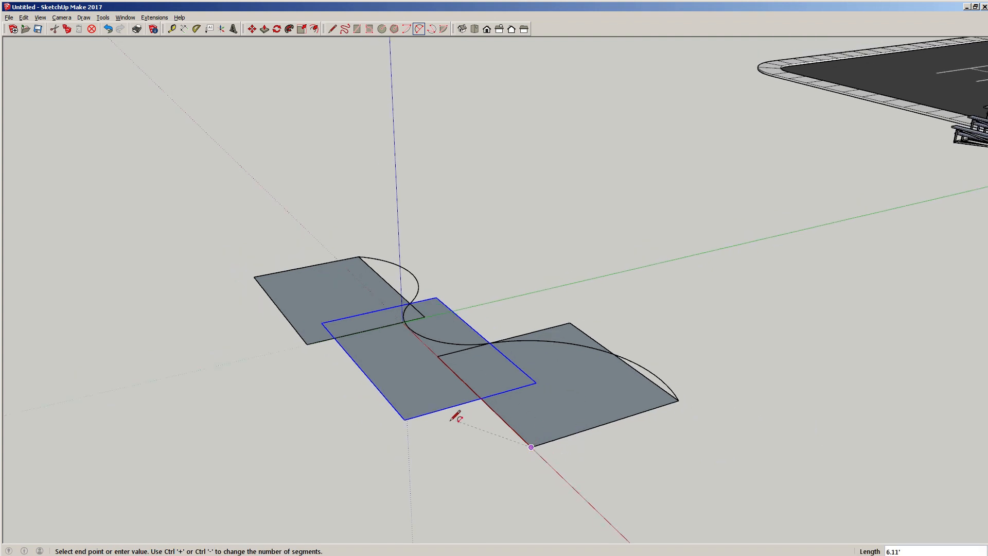
pyautogui.click(405, 420)
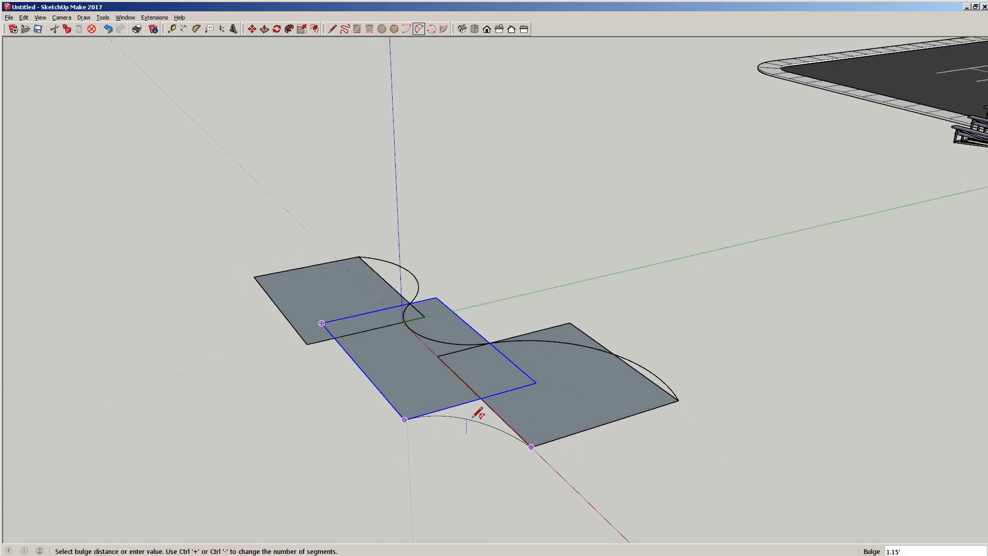
pyautogui.scroll(2, 478, 413)
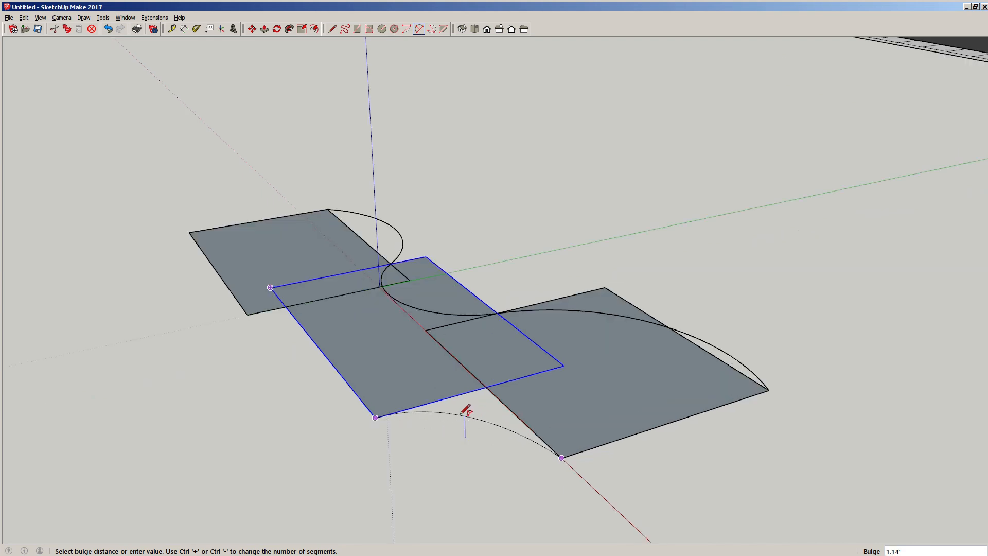
pyautogui.moveTo(452, 397); pyautogui.dragTo(717, 387, button='middle')
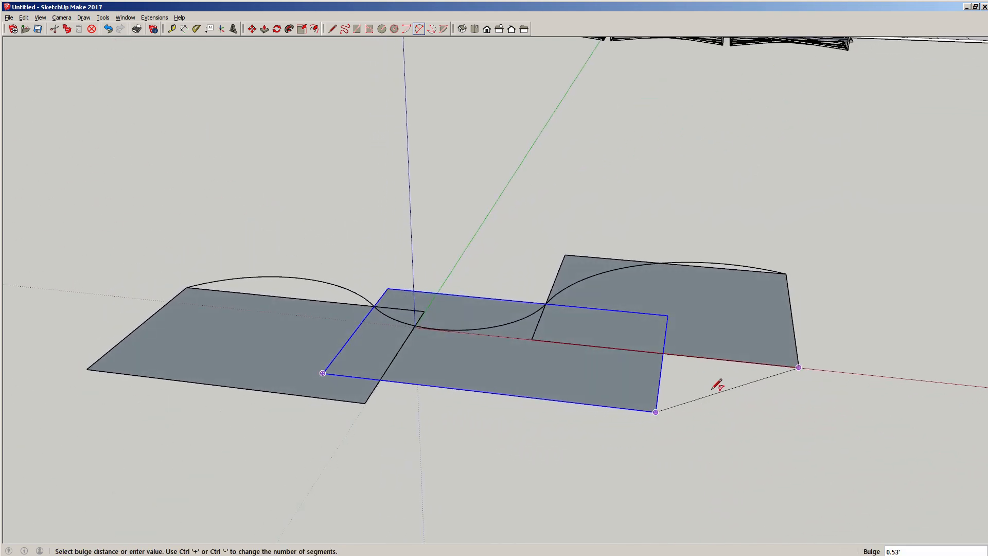
pyautogui.click(685, 380)
pyautogui.click(656, 412)
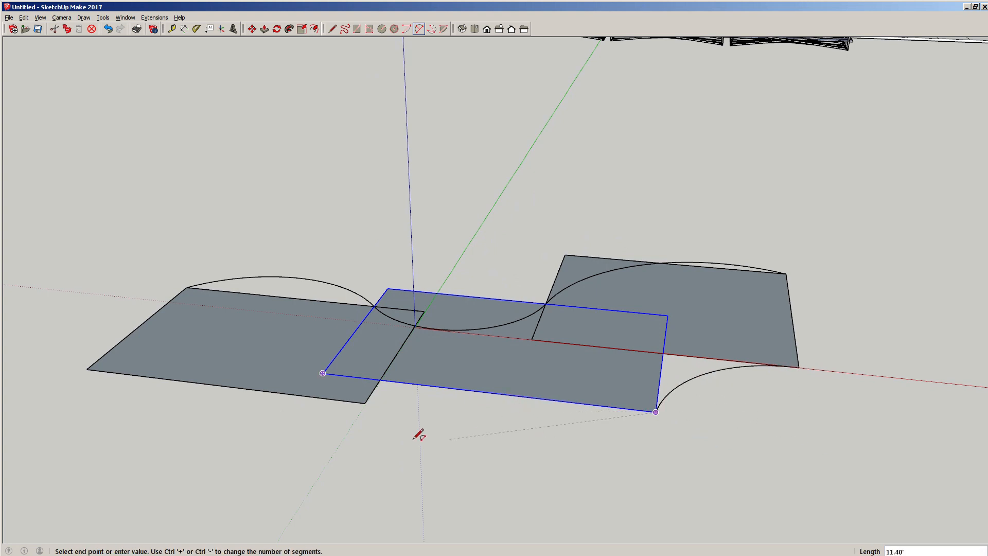
pyautogui.click(366, 404)
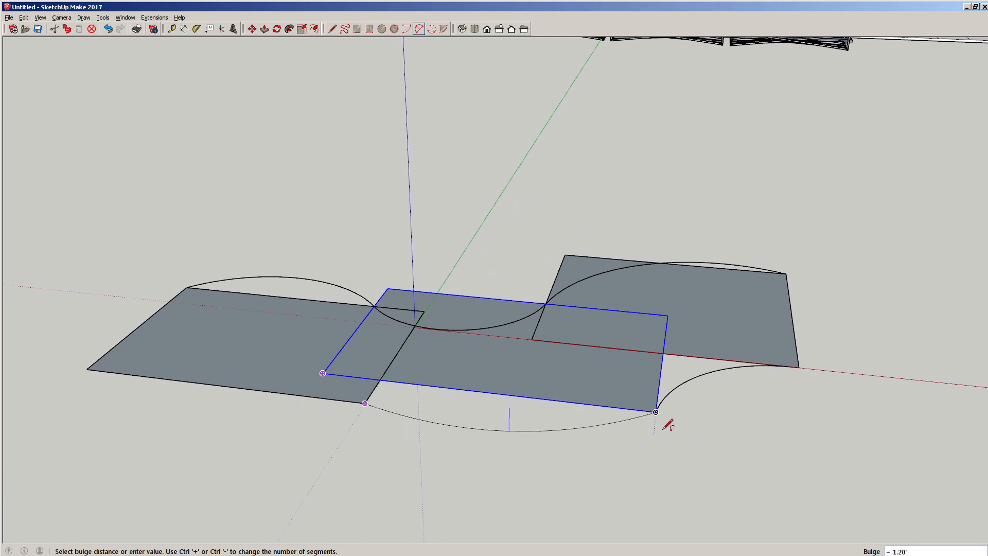
pyautogui.press('Escape')
pyautogui.click(656, 412)
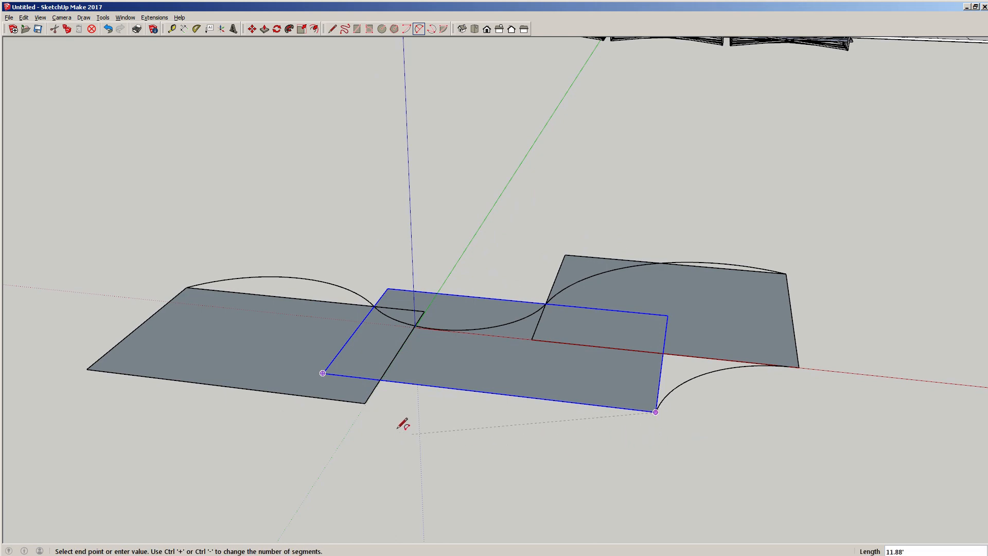
pyautogui.press('Escape')
pyautogui.moveTo(640, 415); pyautogui.dragTo(419, 424, button='middle')
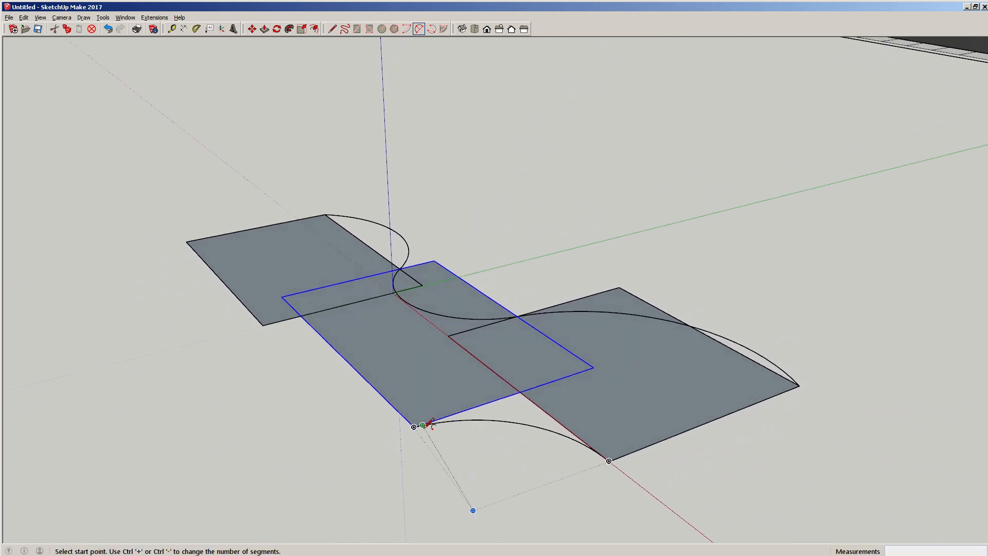
pyautogui.press('space')
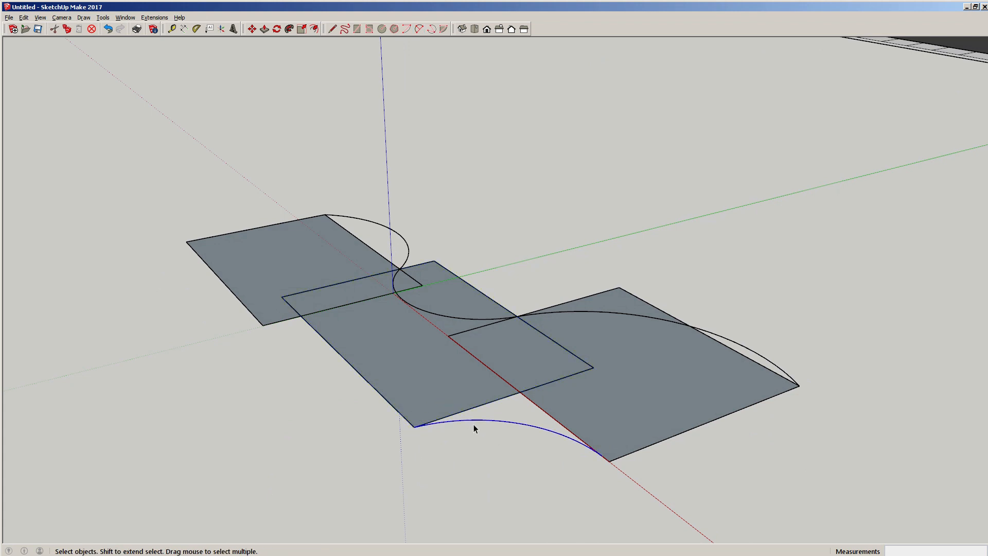
# - Draw an outward arc bulging about 1.92' from the middle rectangle's near corner to a point just outside the first rectangle's near corner
pyautogui.press('a')
pyautogui.click(414, 427)
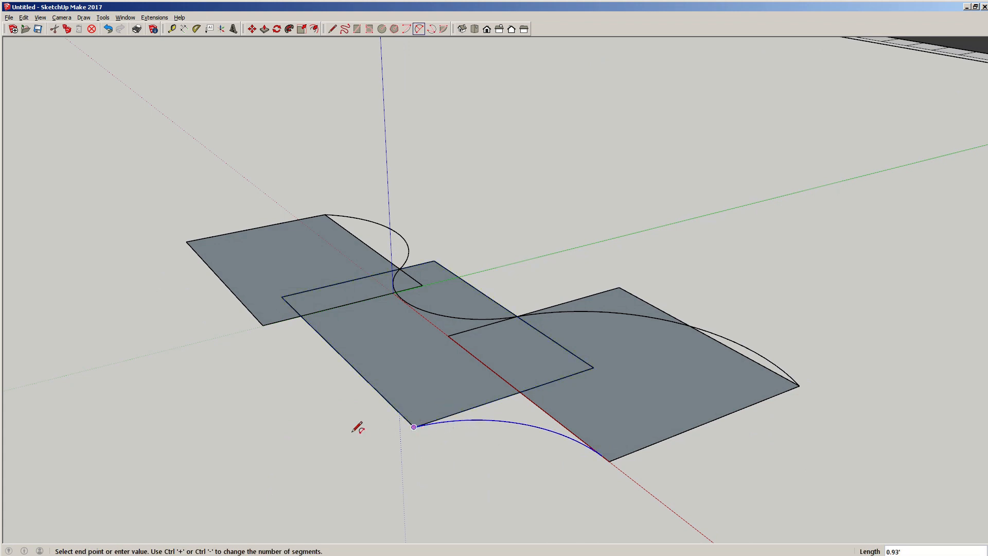
pyautogui.click(263, 341)
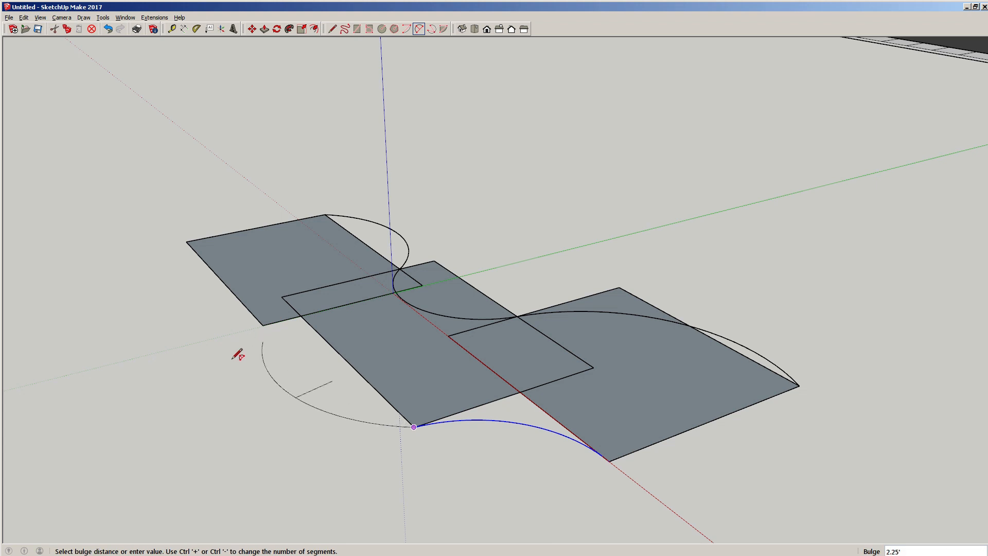
pyautogui.click(254, 348)
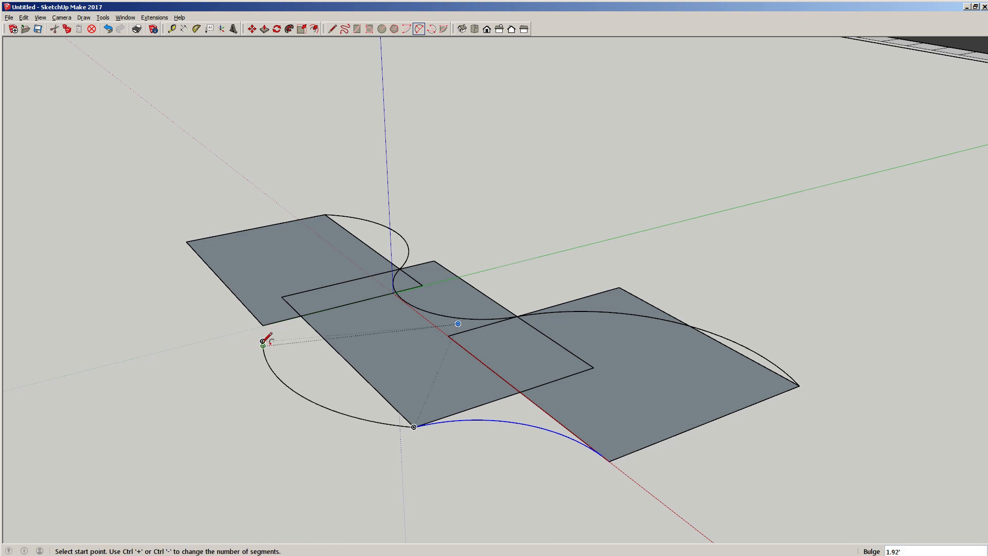
# - Continue the near-side curve with two tangent arcs, along the first rectangle's outer edge and curling back beyond its end
pyautogui.click(262, 342)
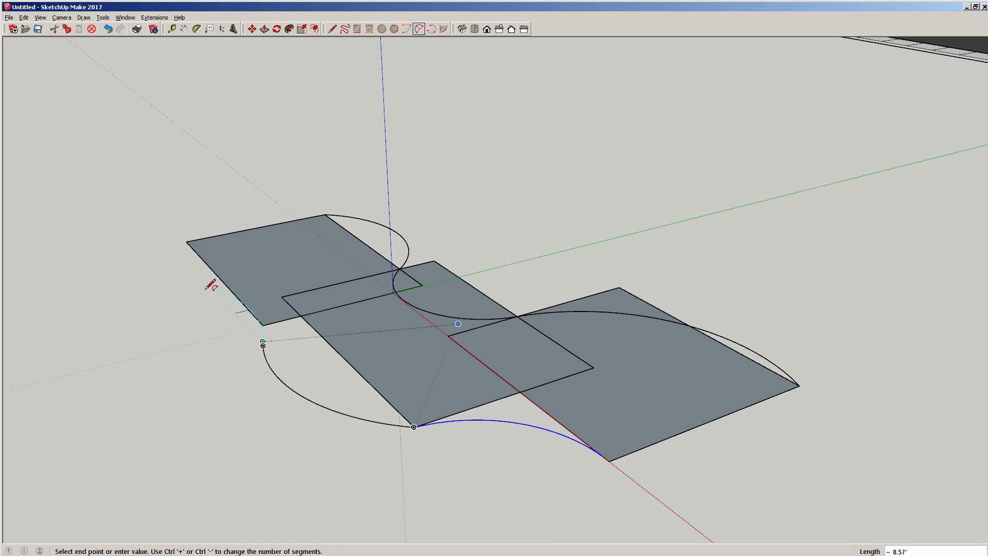
pyautogui.click(161, 263)
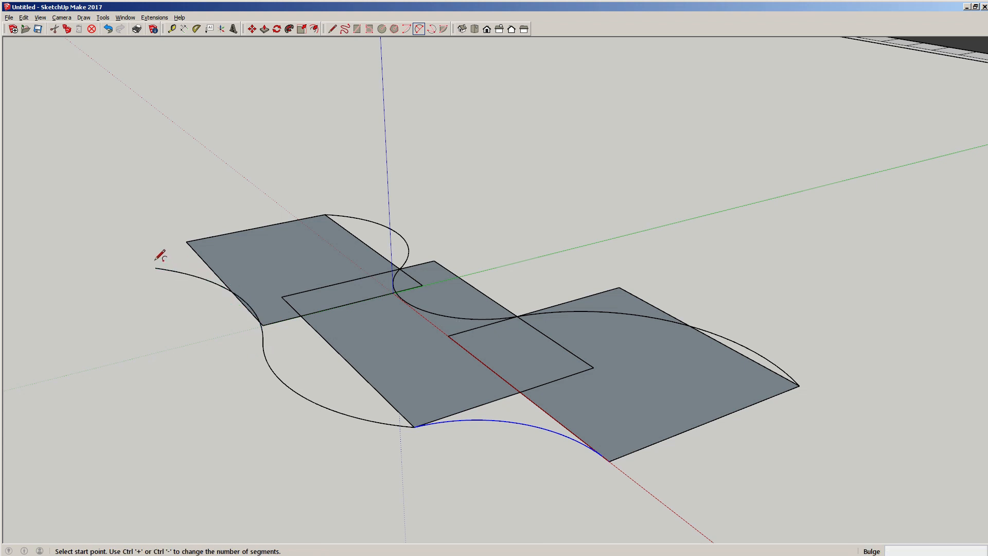
pyautogui.moveTo(159, 254); pyautogui.dragTo(443, 355, button='middle')
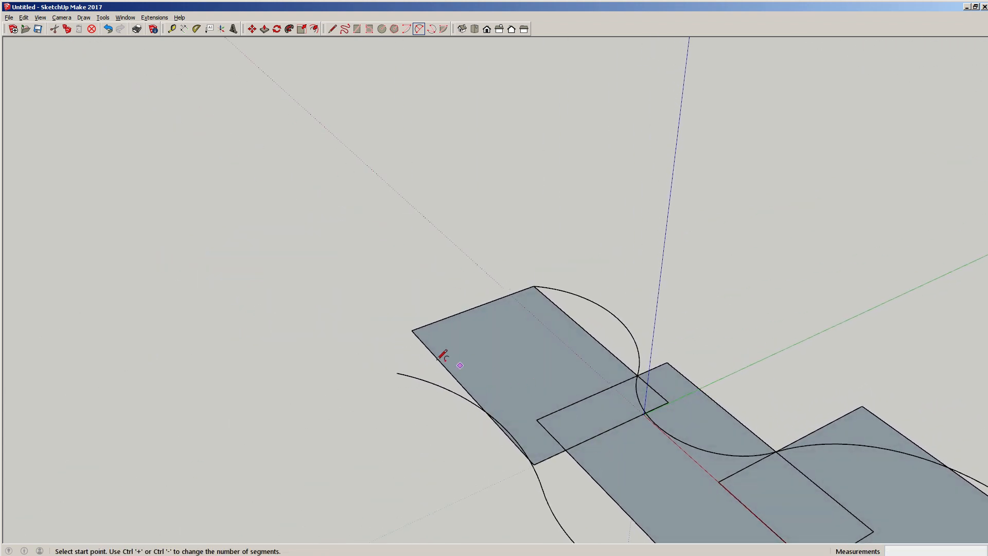
pyautogui.click(397, 372)
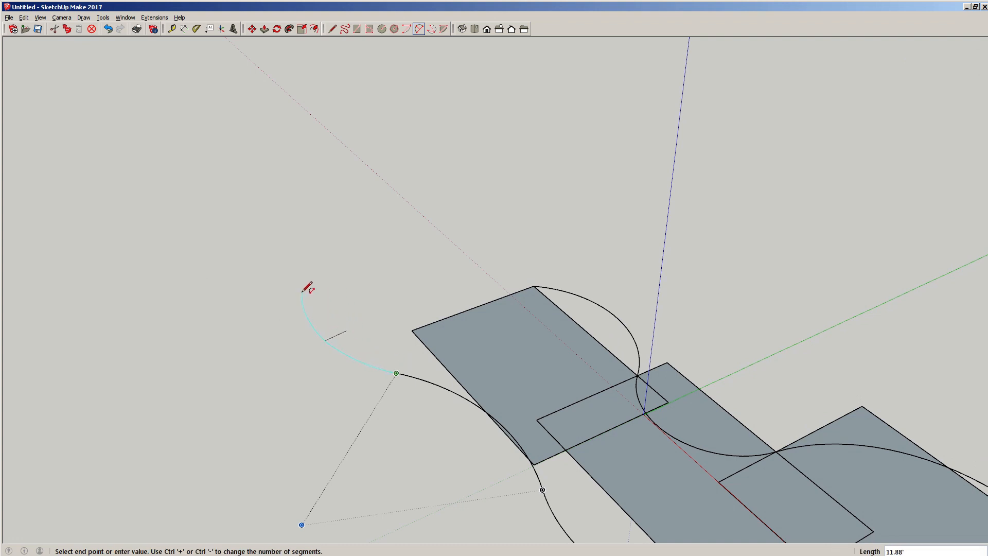
pyautogui.click(314, 272)
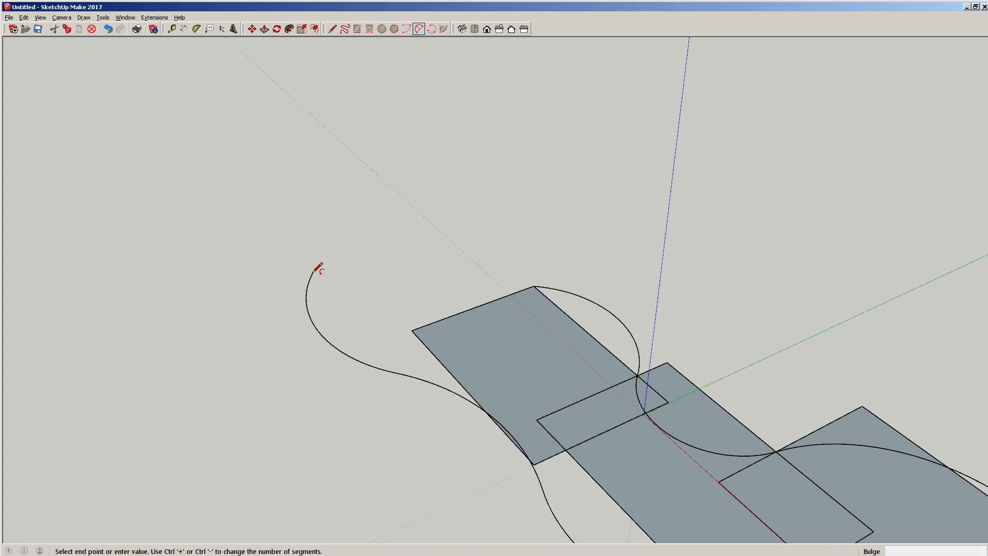
# - Extend the far-side curve from the first rectangle's far corner with an arc bulging about 2.19' that ends beyond the rectangle
pyautogui.click(534, 286)
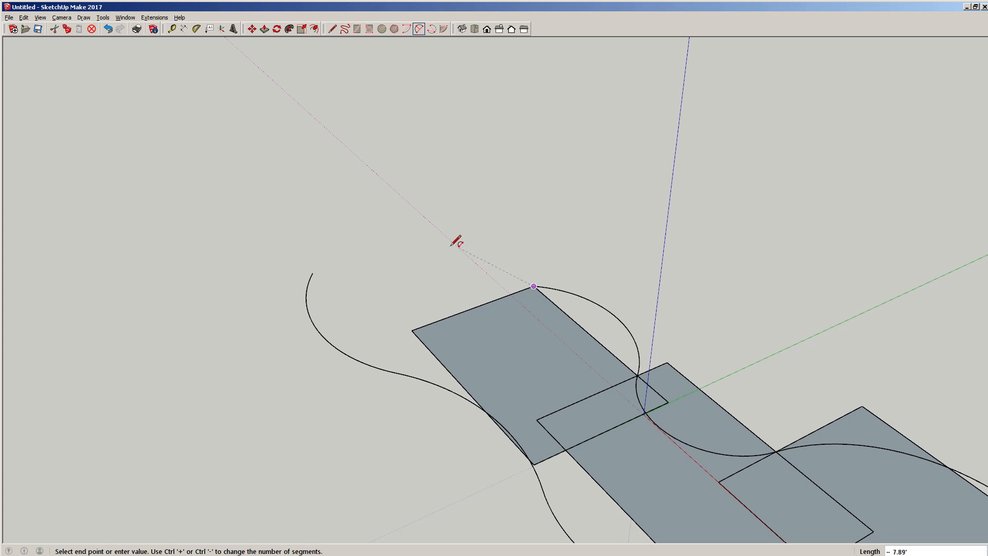
pyautogui.click(436, 227)
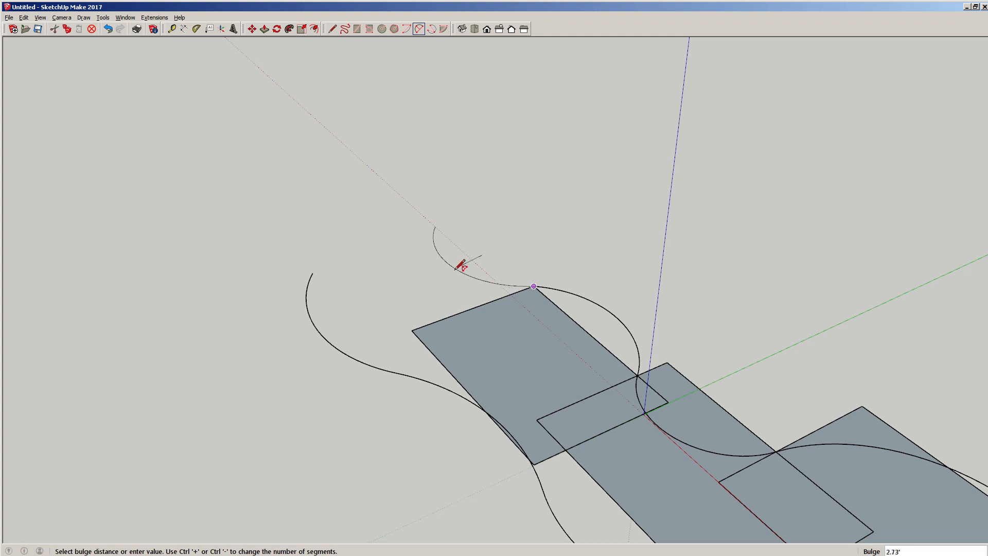
pyautogui.scroll(3, 462, 265)
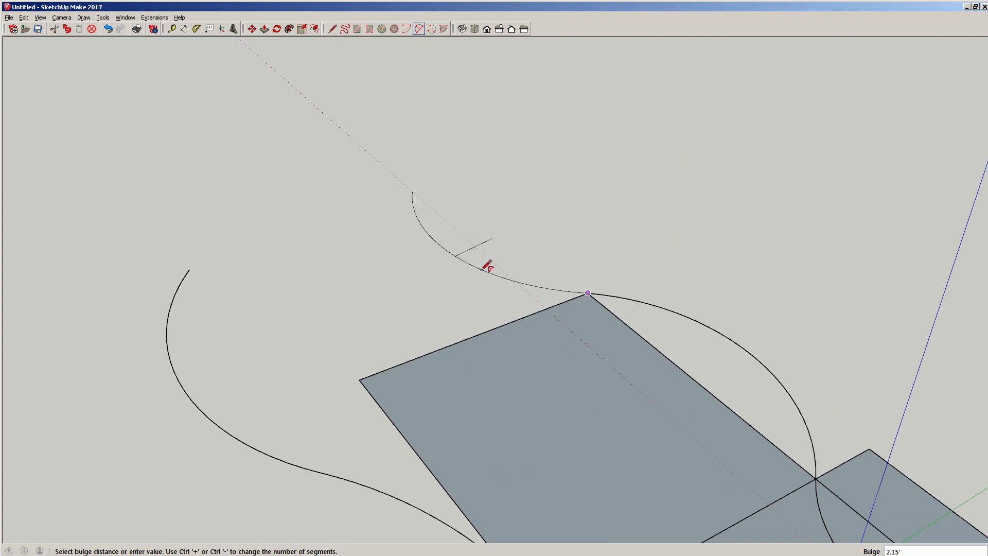
pyautogui.click(424, 232)
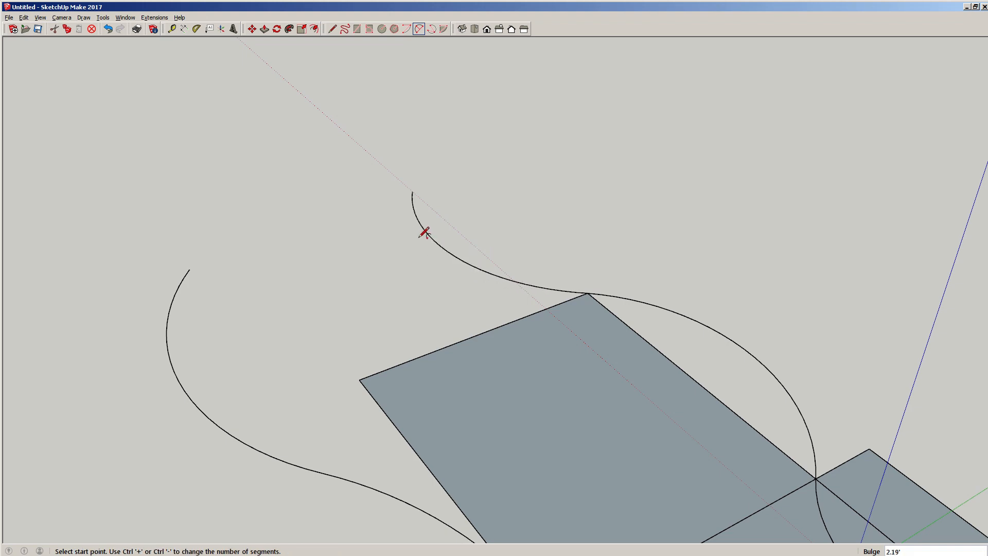
# - Join both curves around the third rectangle's outer edge with an arc between its corners, bulging about 4.54'
pyautogui.moveTo(464, 282); pyautogui.dragTo(425, 301, button='middle')
pyautogui.scroll(-4, 302, 267)
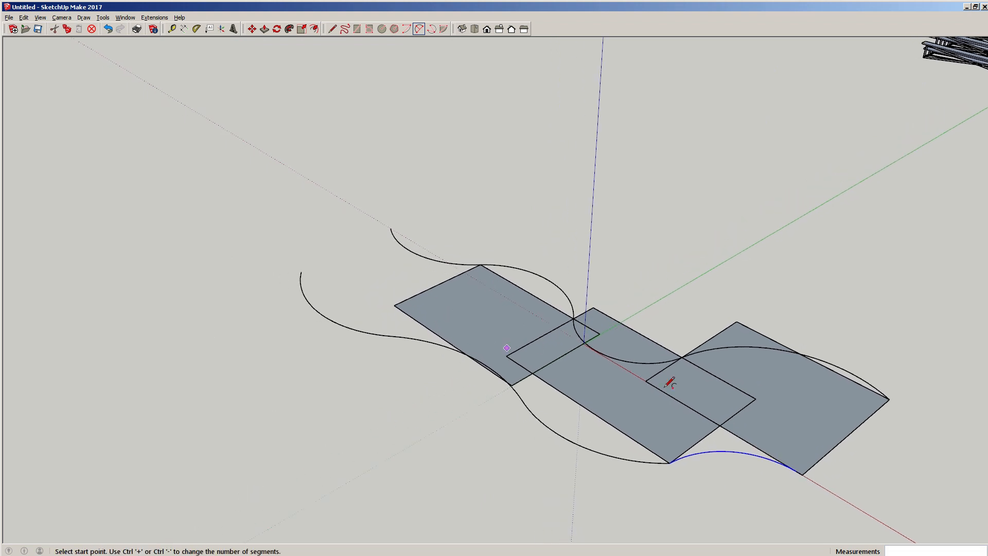
pyautogui.keyDown('shift'); pyautogui.moveTo(666, 379); pyautogui.dragTo(538, 327, button='middle'); pyautogui.keyUp('shift')
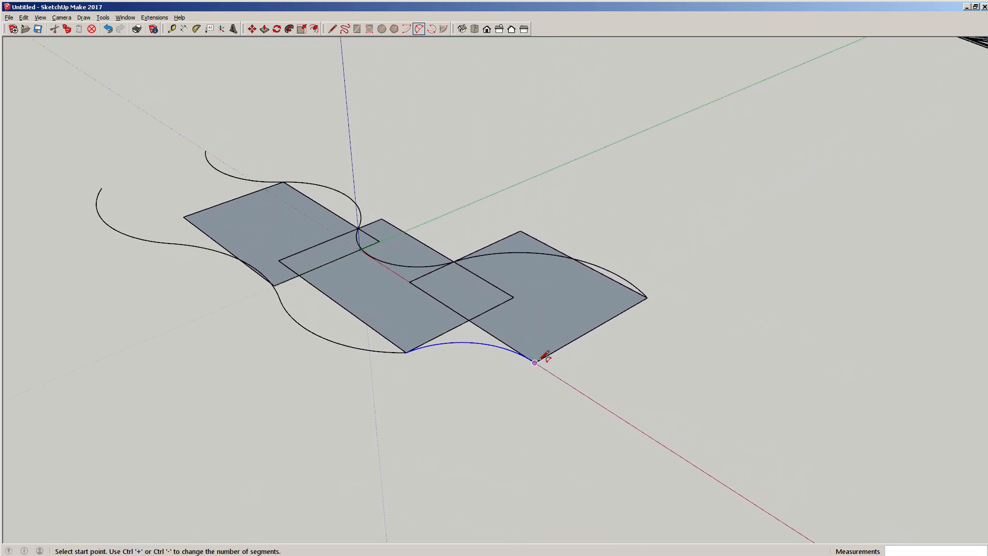
pyautogui.click(536, 362)
pyautogui.click(647, 297)
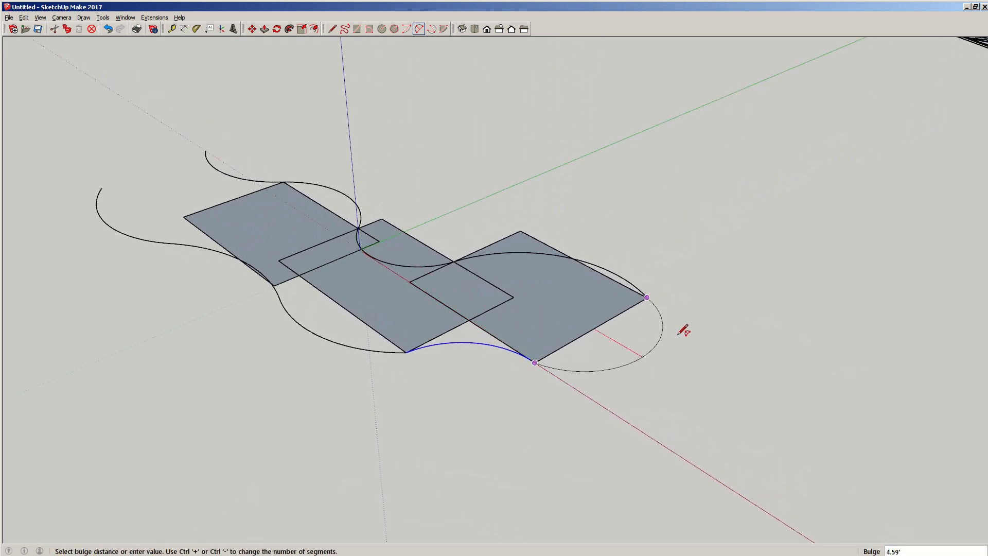
pyautogui.click(674, 336)
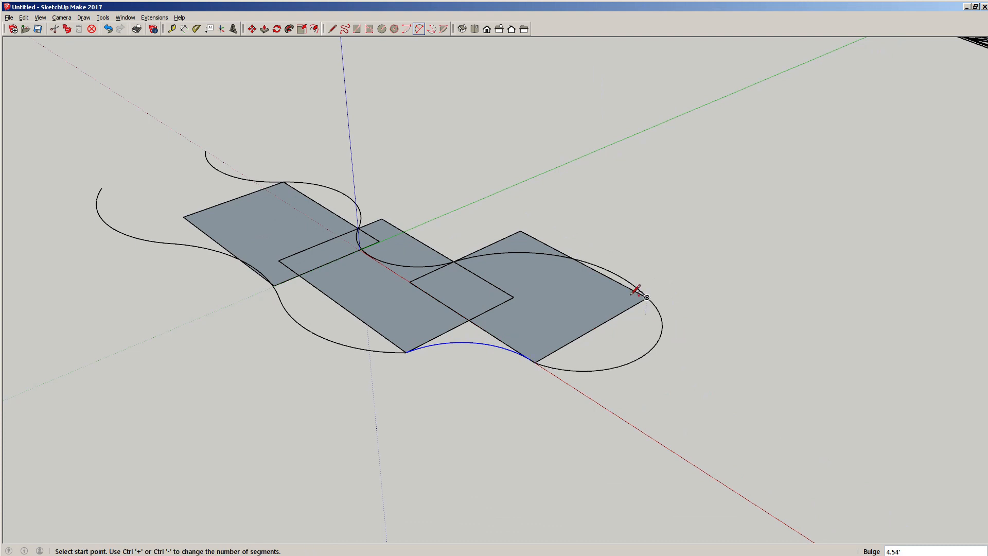
# - Delete the three grouped rectangles, leaving only the arcs
pyautogui.press('space')
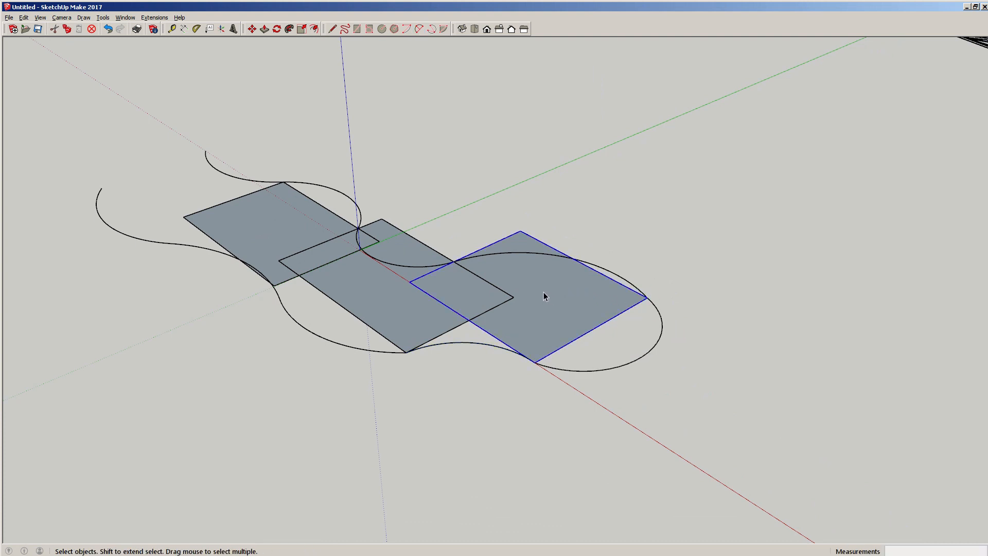
pyautogui.press('Delete')
pyautogui.press('Delete')
pyautogui.click(289, 246)
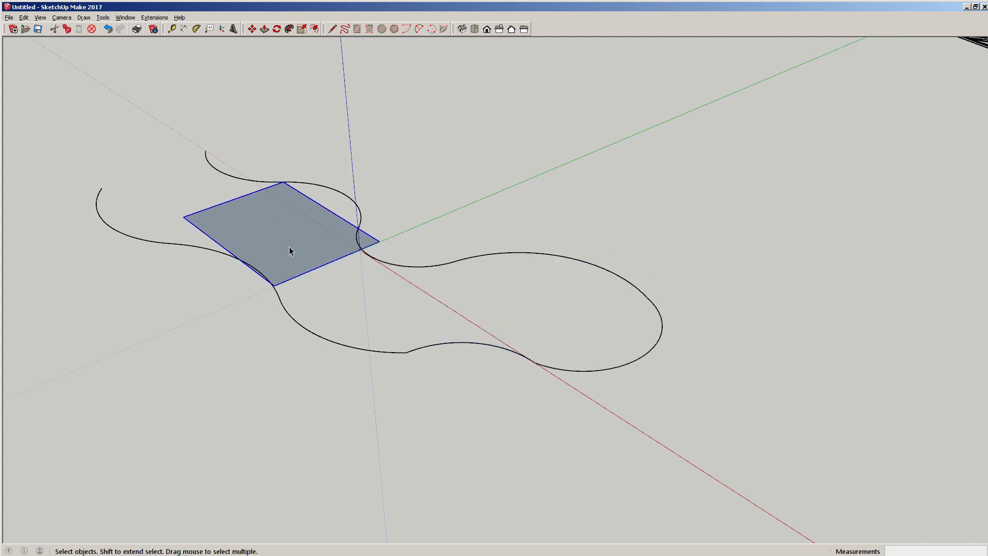
pyautogui.press('Delete')
# - Branch two tangent arcs off the near-side curve's last arc, swinging outward and looping back across the red axis
pyautogui.moveTo(282, 246)
pyautogui.mouseDown(button='middle')
pyautogui.moveTo(435, 258)
pyautogui.moveTo(483, 369)
pyautogui.mouseUp(button='middle')
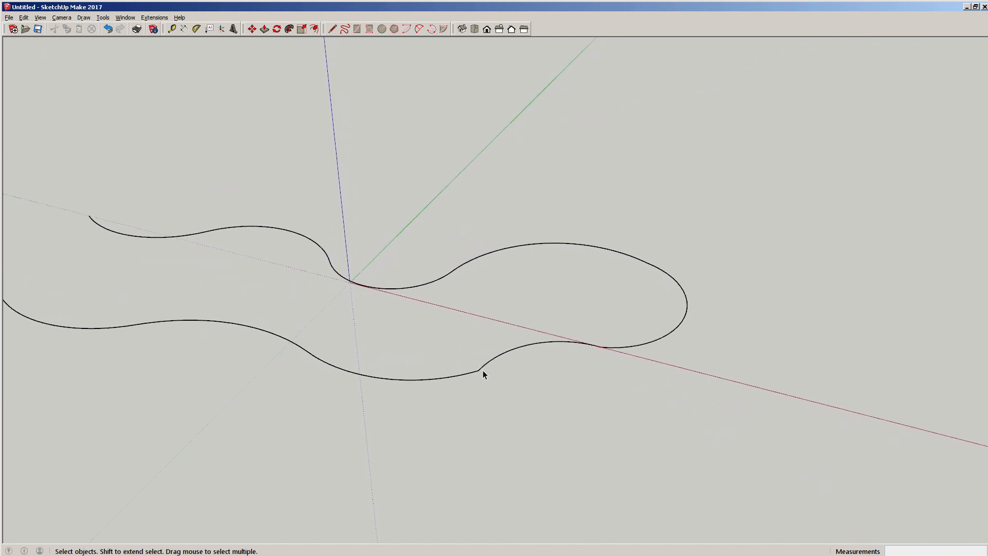
pyautogui.moveTo(474, 271); pyautogui.dragTo(461, 376, button='middle')
pyautogui.scroll(3, 431, 304)
pyautogui.moveTo(430, 304); pyautogui.dragTo(418, 377, button='middle')
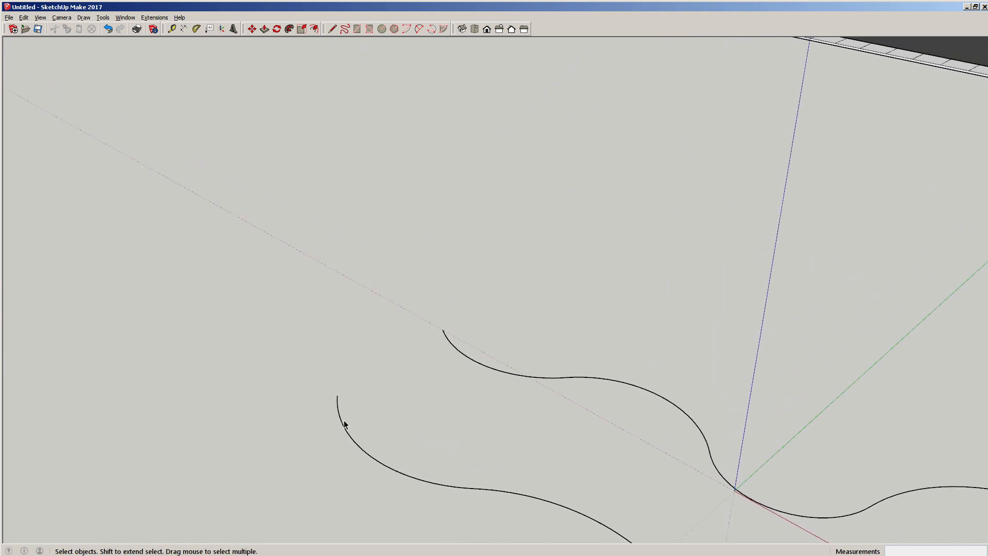
pyautogui.press('a')
pyautogui.click(351, 437)
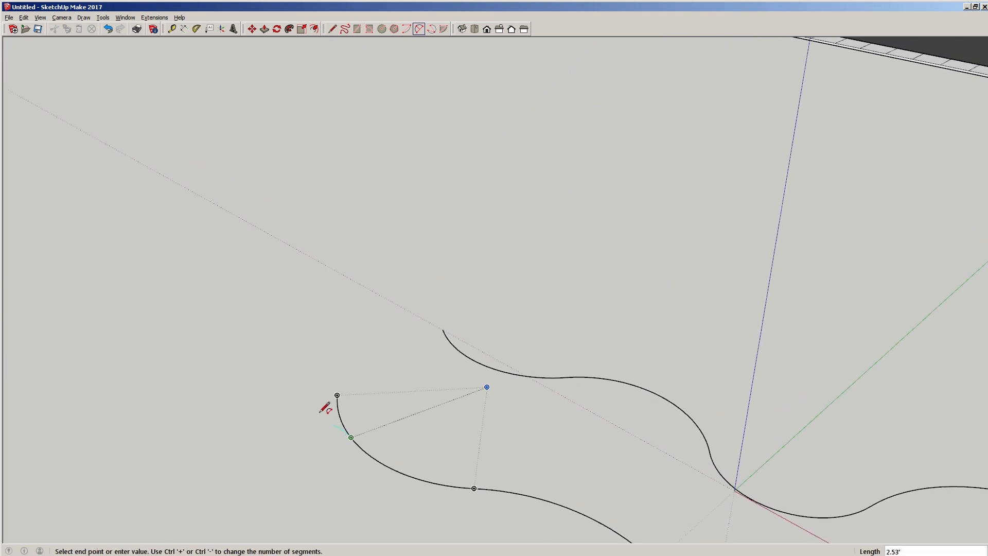
pyautogui.click(238, 387)
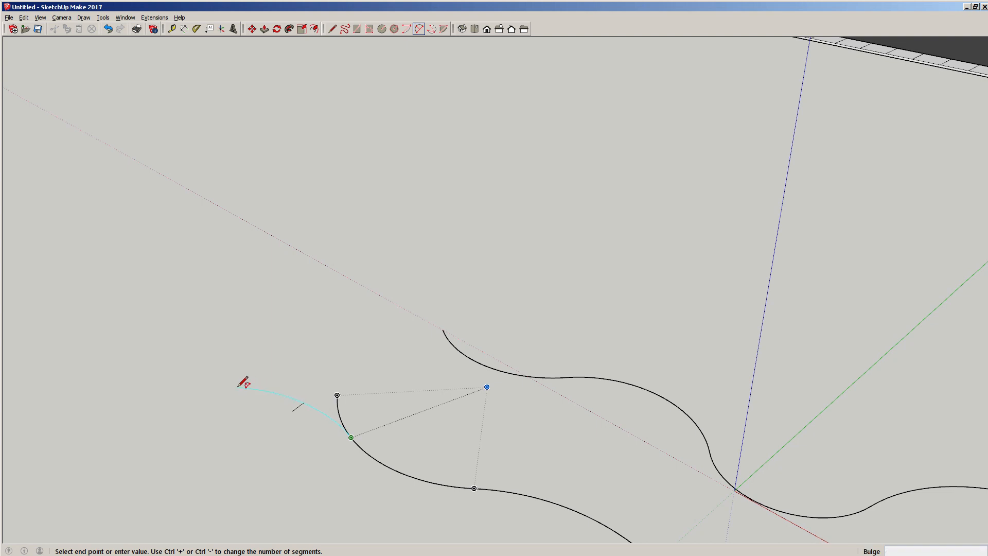
pyautogui.click(238, 387)
pyautogui.click(238, 387)
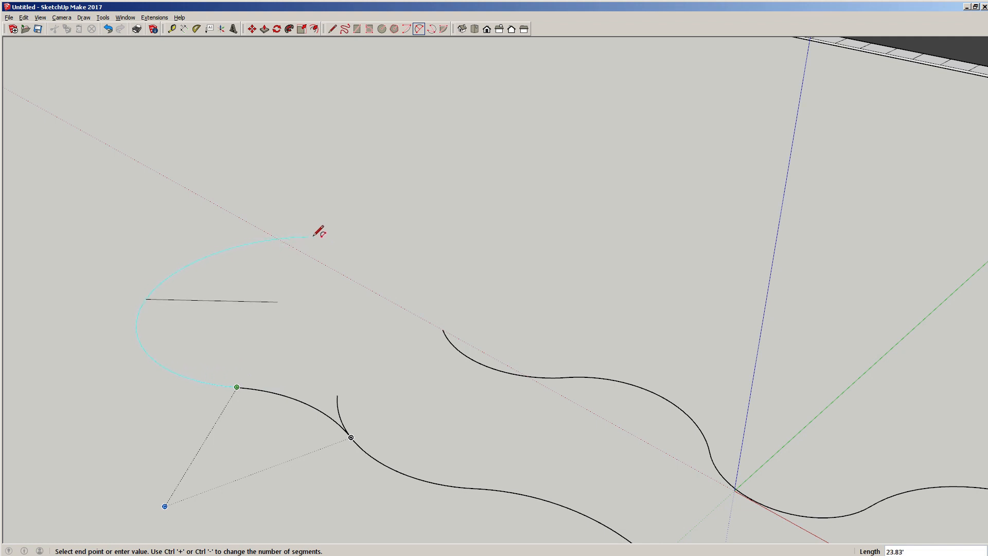
pyautogui.click(299, 225)
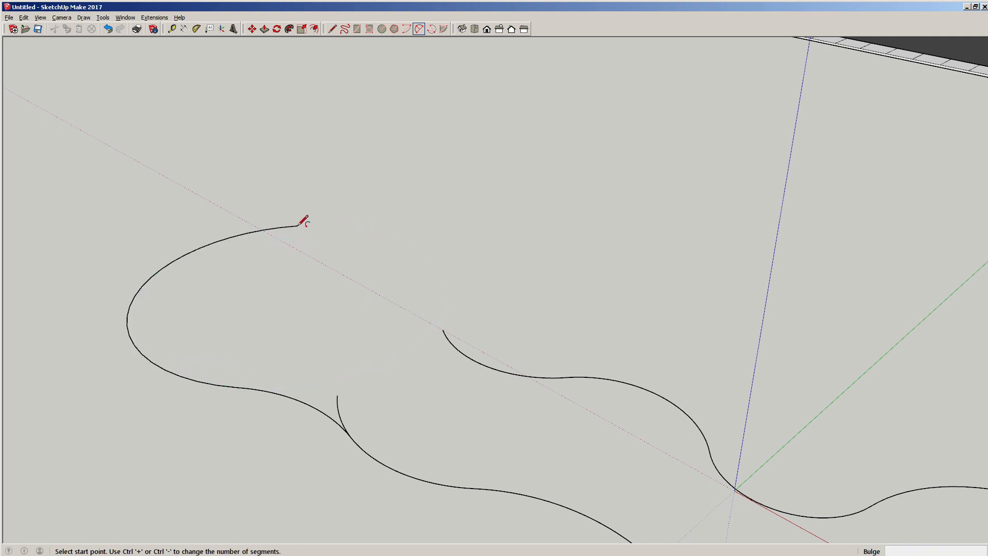
# - Extend the outer loop from its free end with a tangent arc curving back toward the far-side curve's open end
pyautogui.click(298, 226)
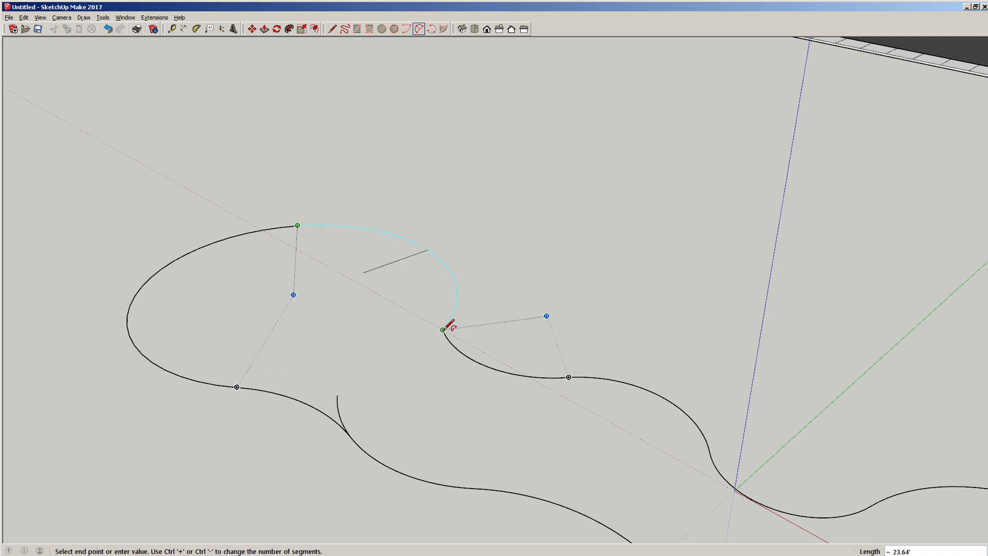
pyautogui.scroll(3, 447, 325)
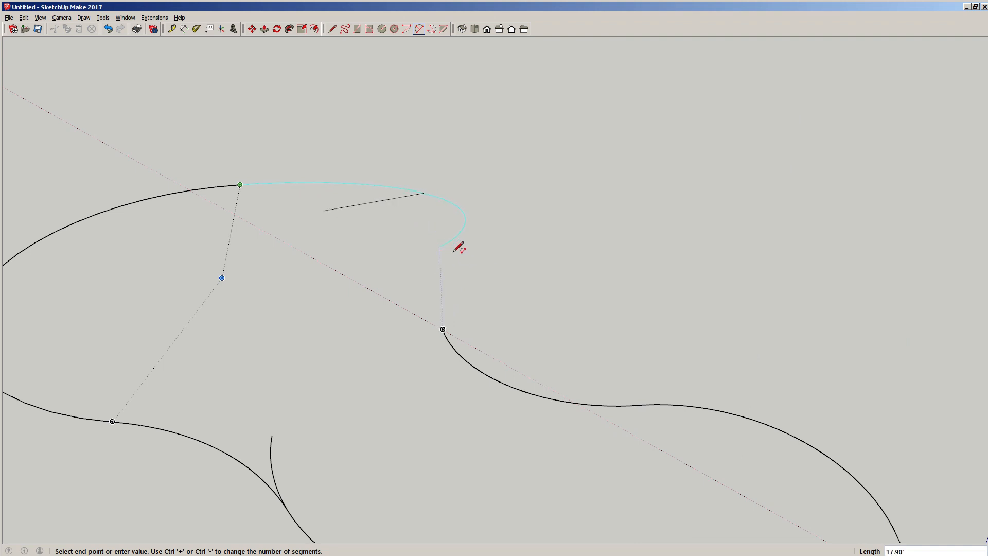
pyautogui.moveTo(454, 253); pyautogui.dragTo(556, 265, button='middle')
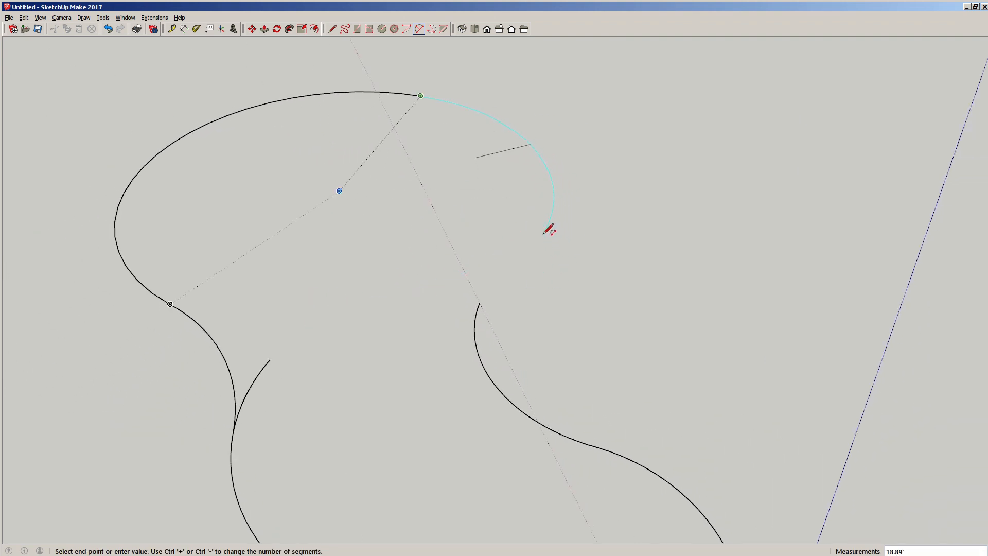
pyautogui.click(539, 224)
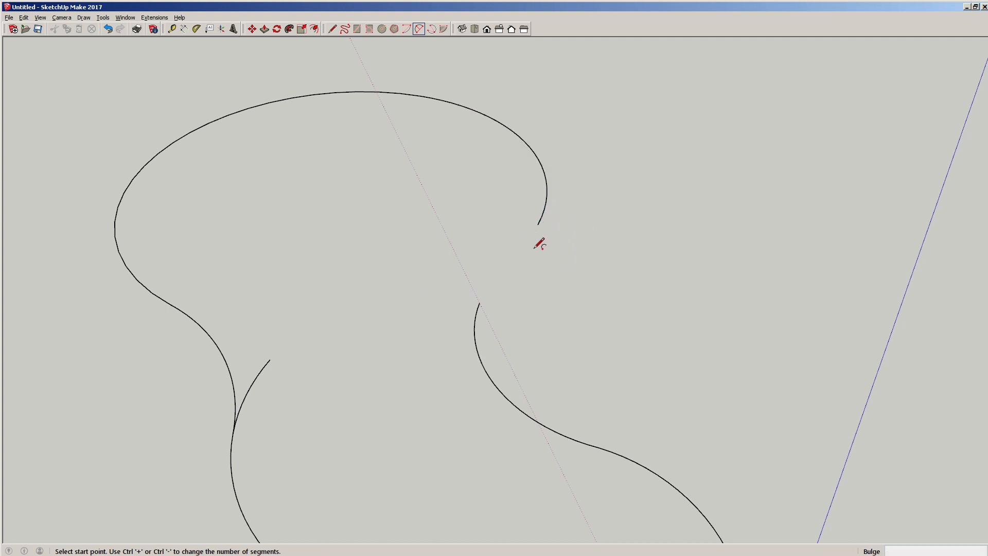
# - Delete the leftover short stub arc branching inward from the near-side curve
pyautogui.press('space')
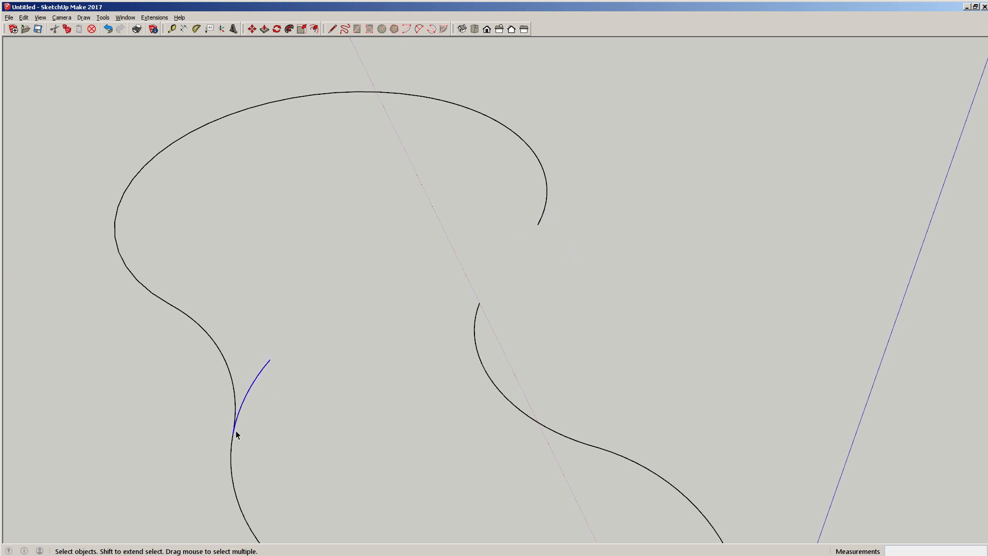
pyautogui.moveTo(323, 406); pyautogui.dragTo(449, 410, button='middle')
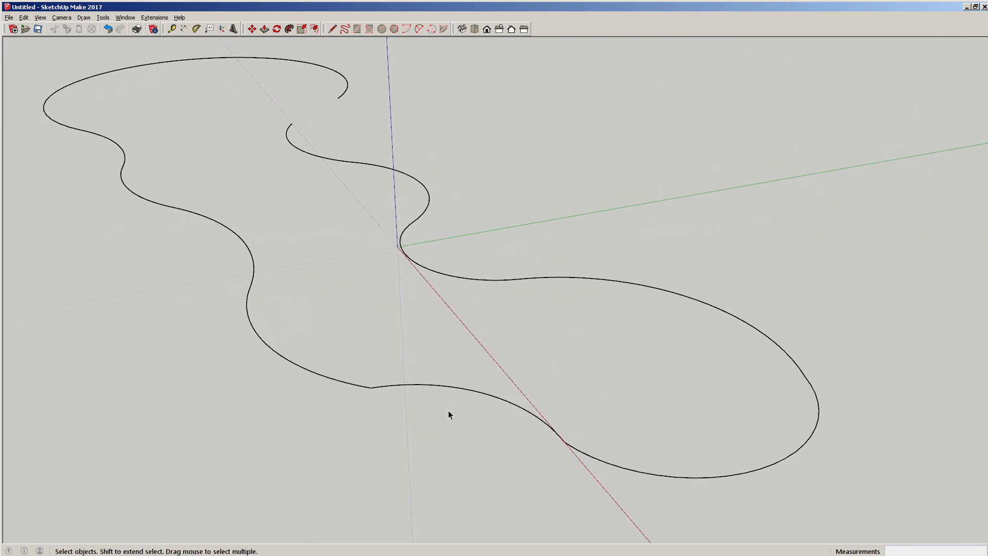
# - Move the kinked junction between the near-side curve's arcs inward about 1.39' to soften the transition
pyautogui.press('m')
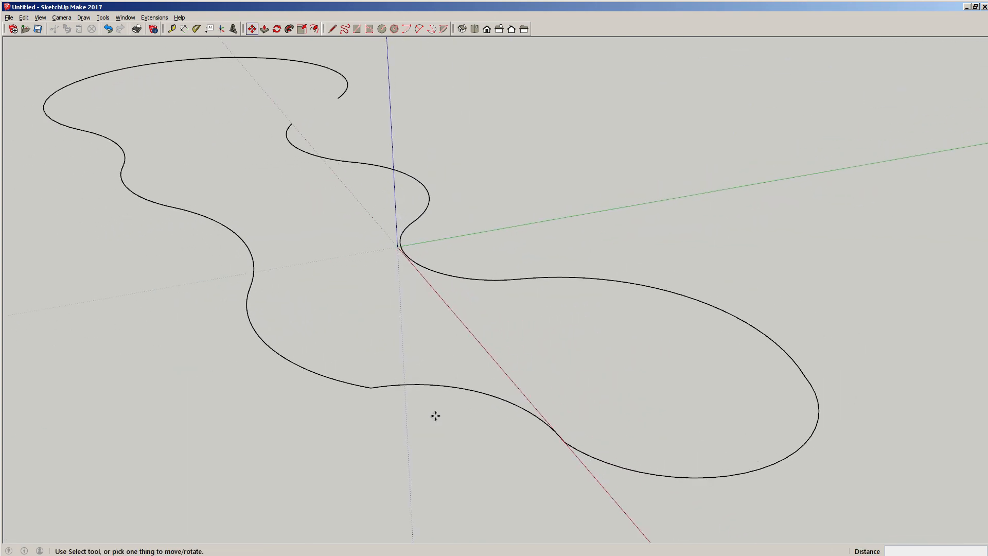
pyautogui.click(370, 387)
pyautogui.click(391, 387)
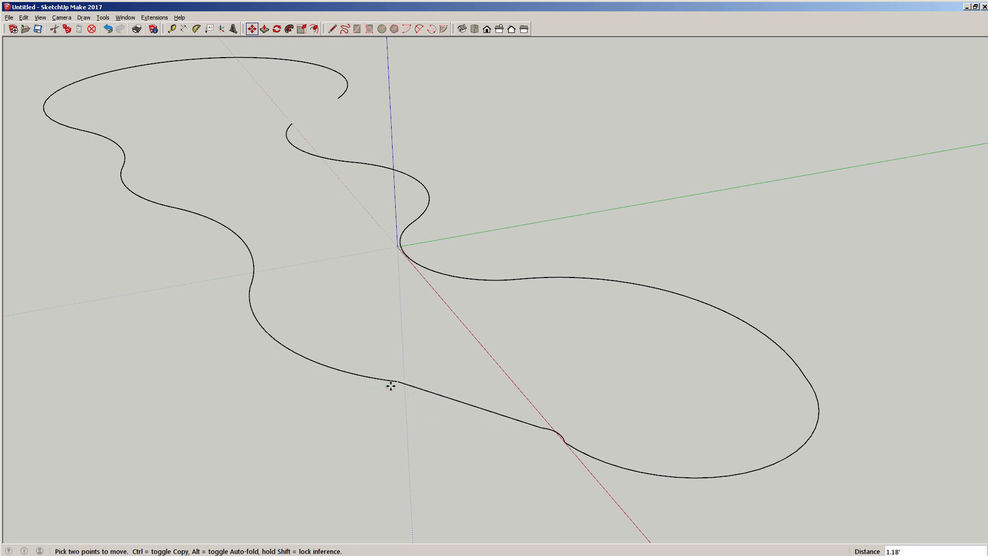
pyautogui.press('Escape')
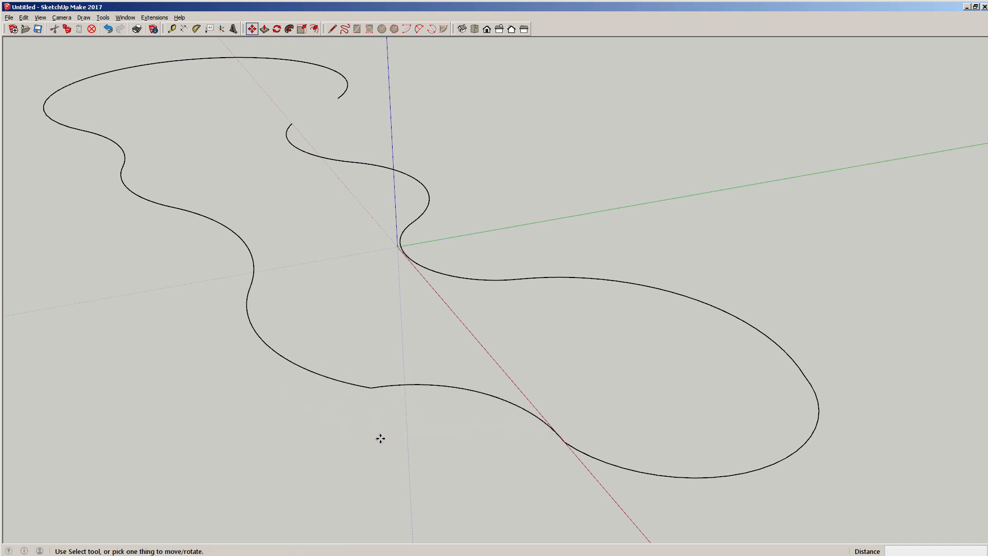
pyautogui.click(371, 388)
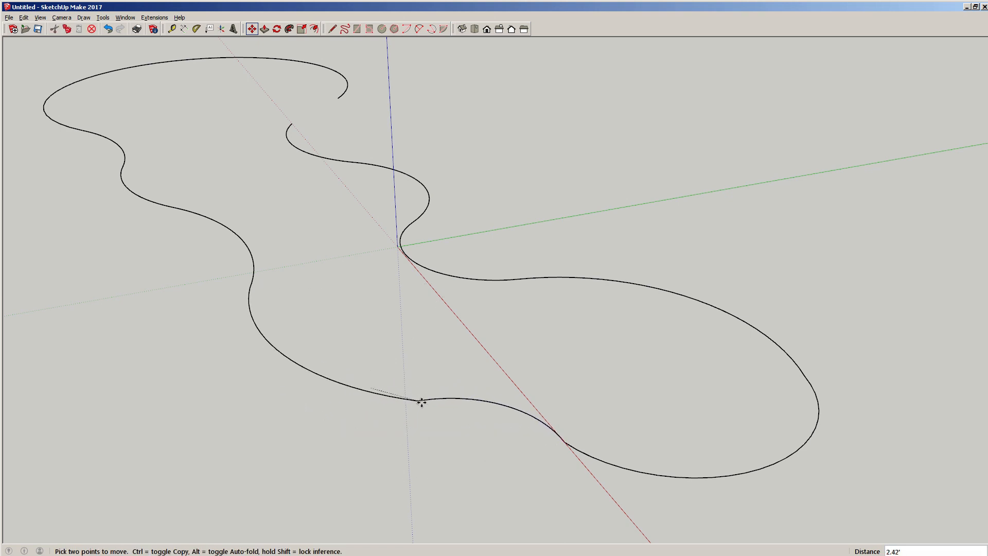
pyautogui.click(402, 382)
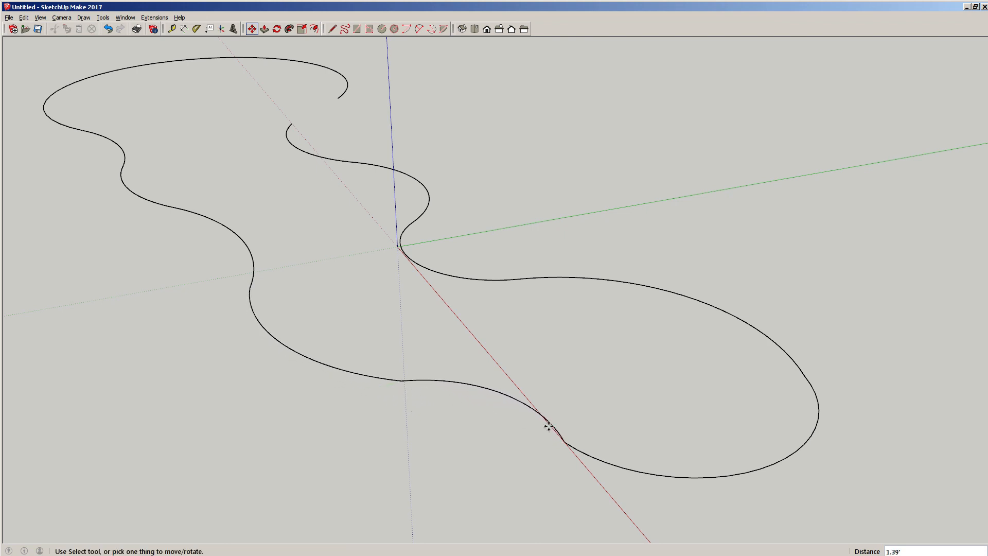
pyautogui.click(507, 395)
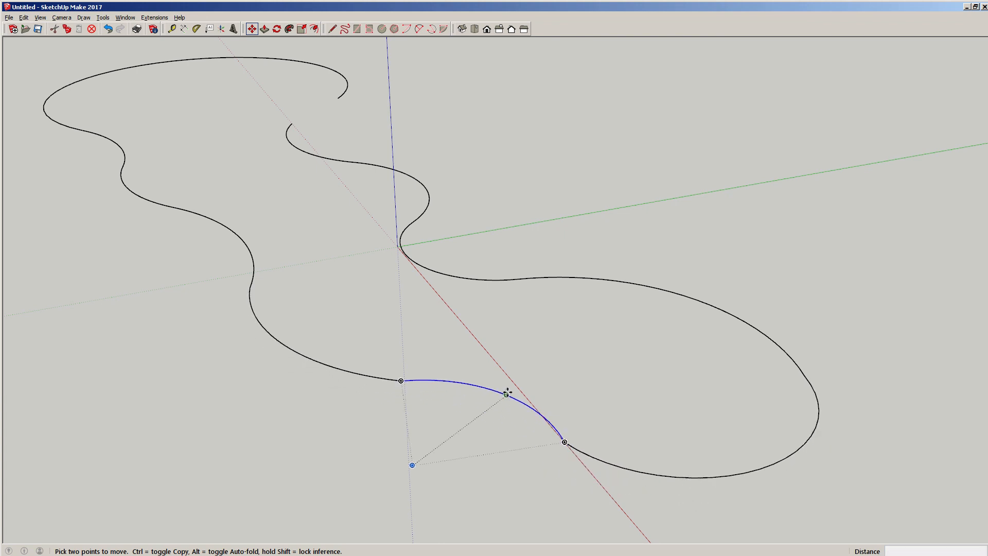
pyautogui.click(507, 393)
pyautogui.click(506, 393)
pyautogui.click(504, 395)
pyautogui.press('space')
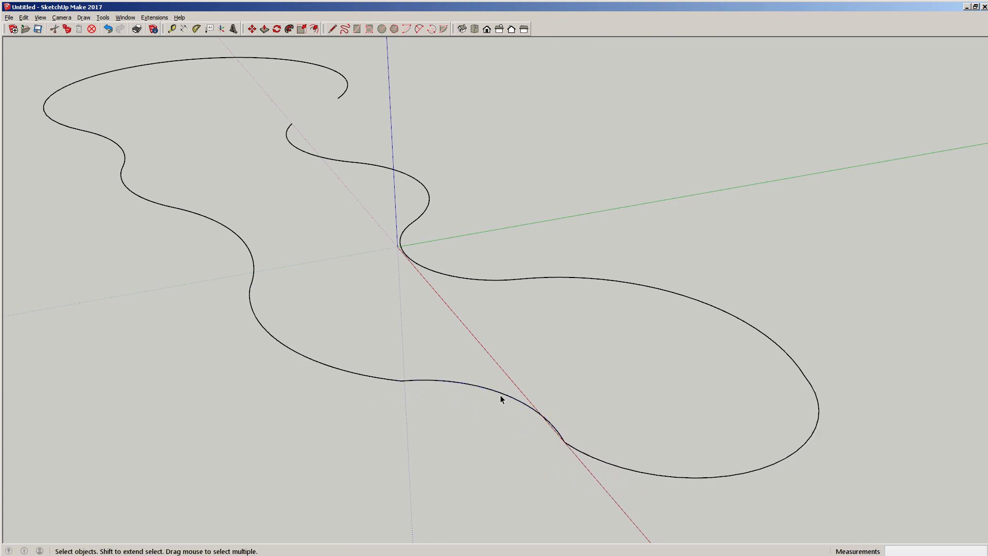
pyautogui.press('m')
pyautogui.click(524, 404)
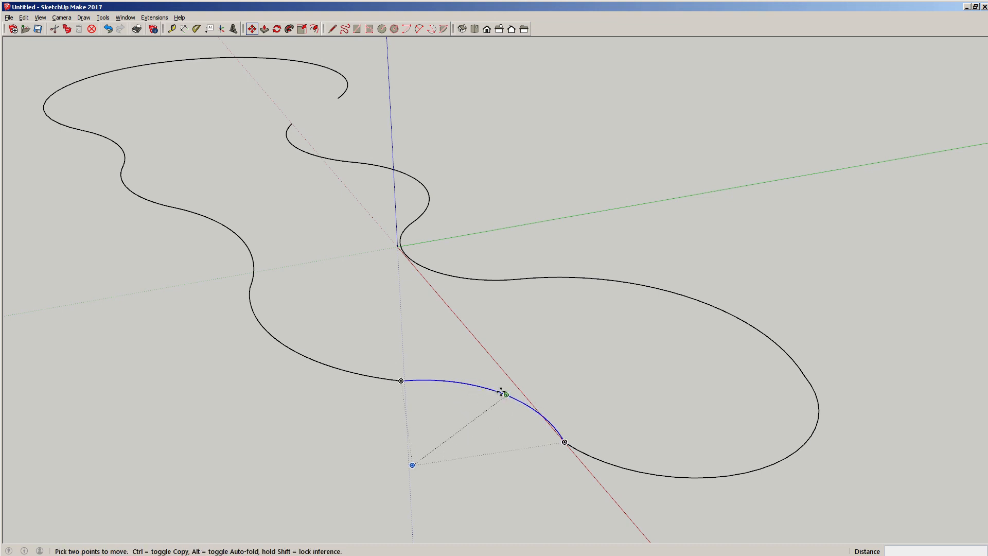
pyautogui.click(443, 380)
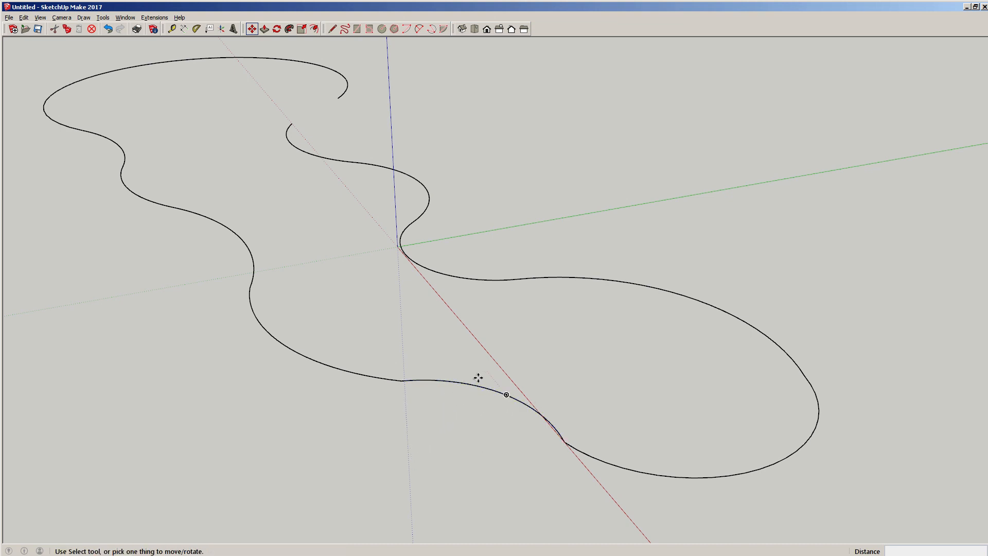
pyautogui.click(504, 387)
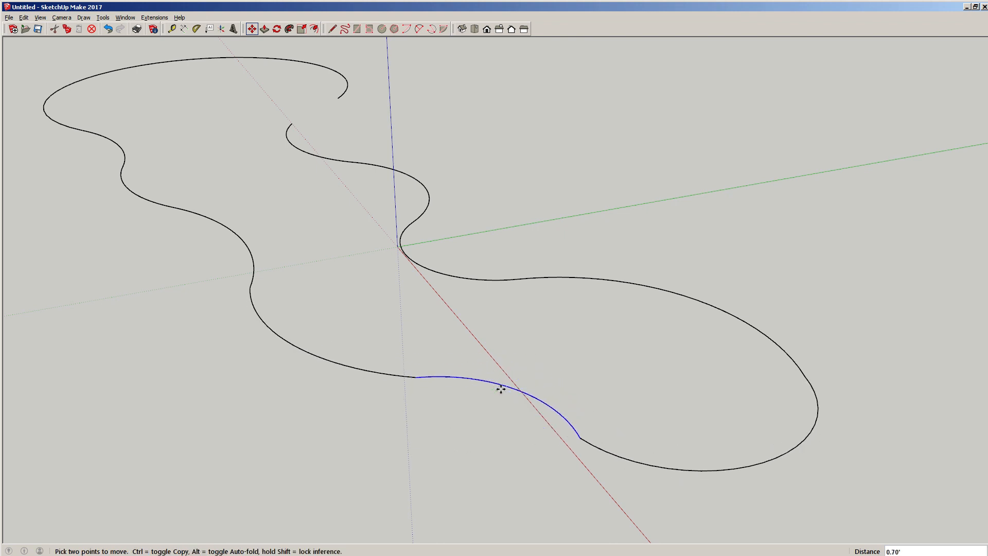
pyautogui.click(494, 386)
pyautogui.click(492, 386)
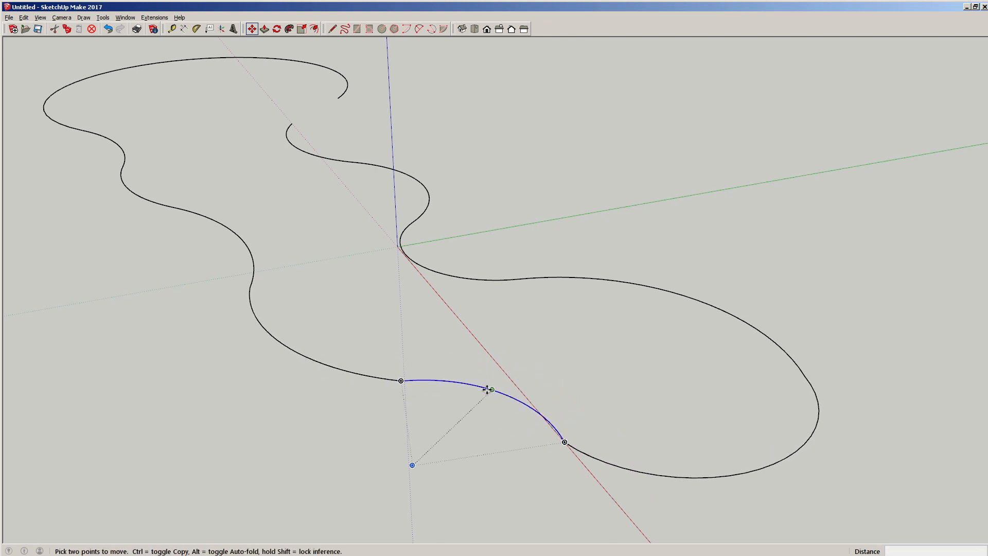
pyautogui.scroll(1, 490, 382)
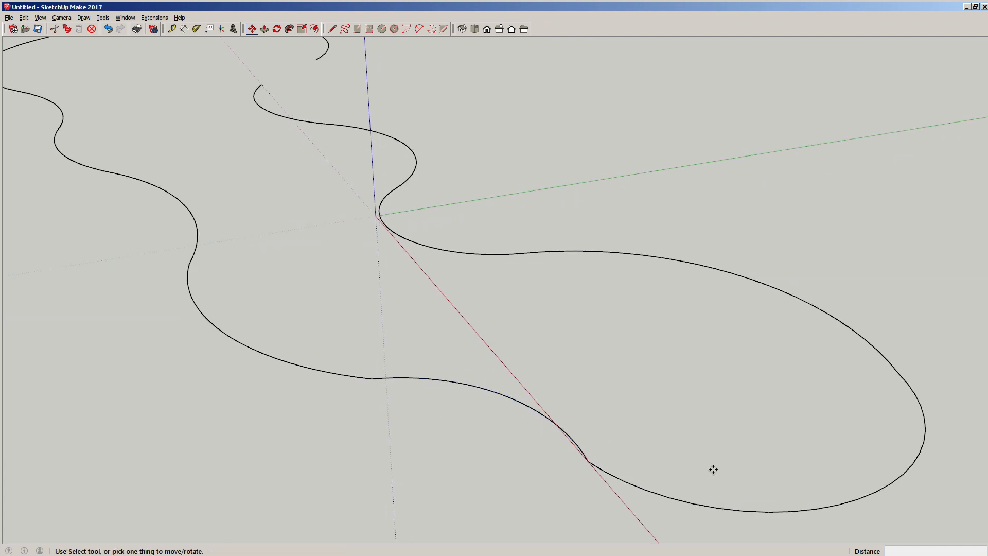
pyautogui.scroll(-1, 712, 470)
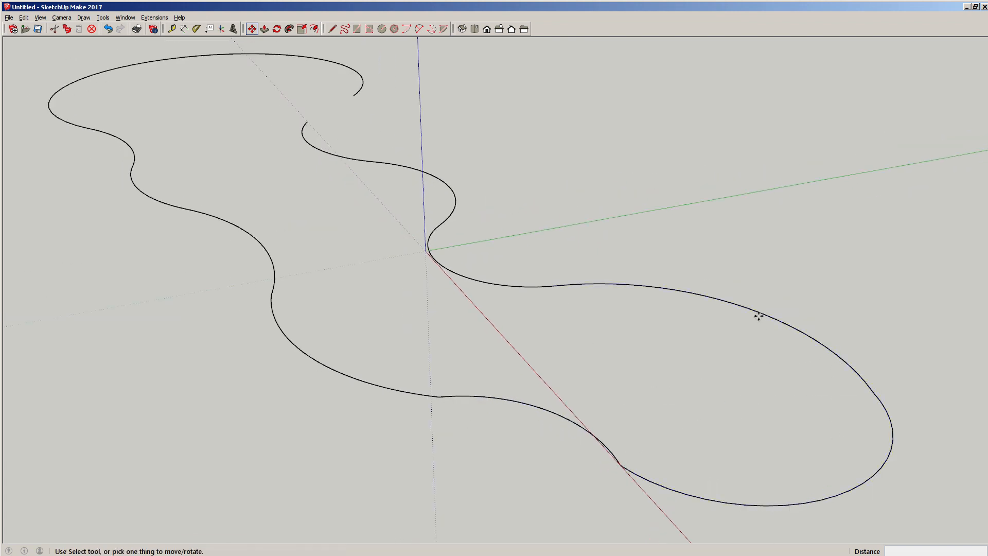
# - Move the arc junction on the red axis about 1.85' toward the origin
pyautogui.press('space')
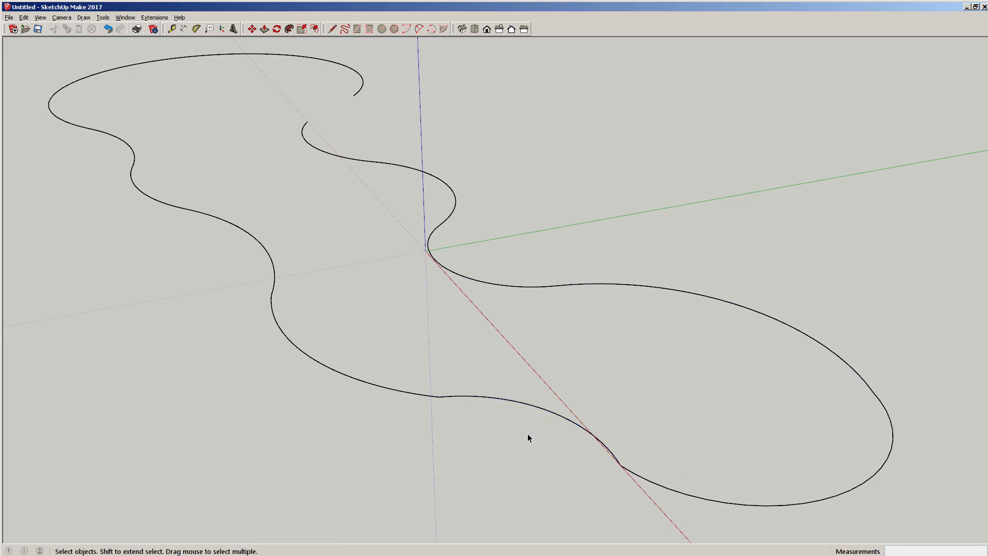
pyautogui.press('m')
pyautogui.click(623, 465)
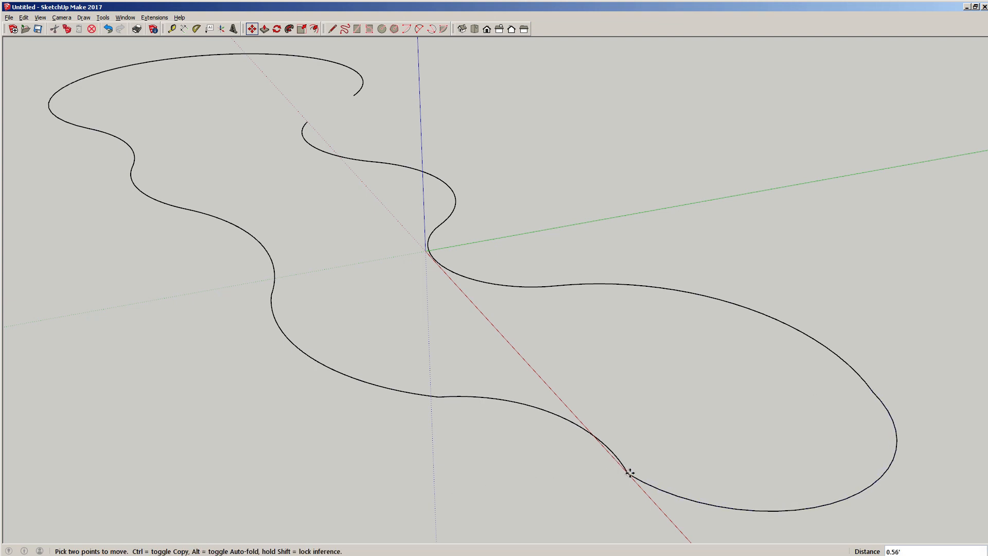
pyautogui.click(600, 438)
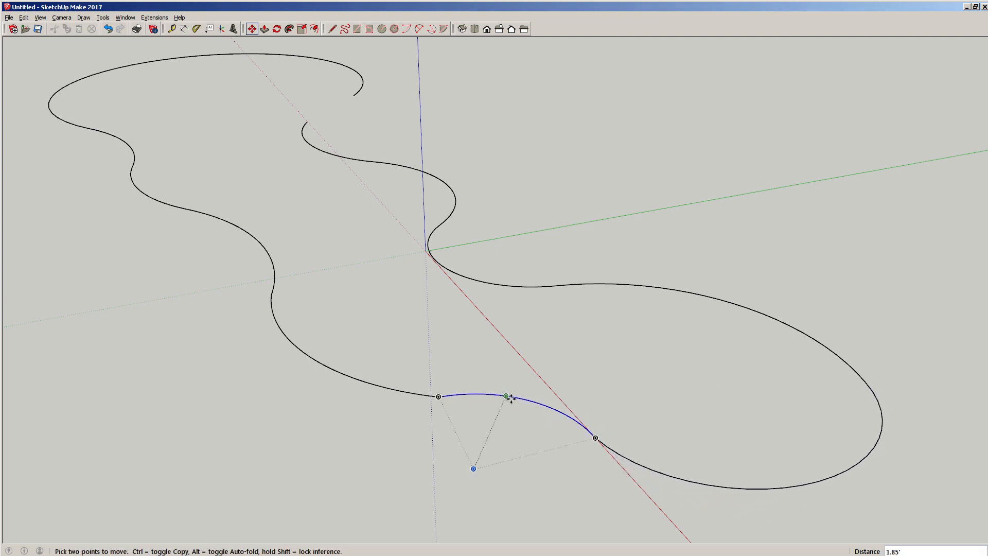
# - Move the remaining kinked junction on the near-side curve about 1.23' inward, away from the red-axis junction
pyautogui.moveTo(504, 415); pyautogui.dragTo(478, 362, button='middle')
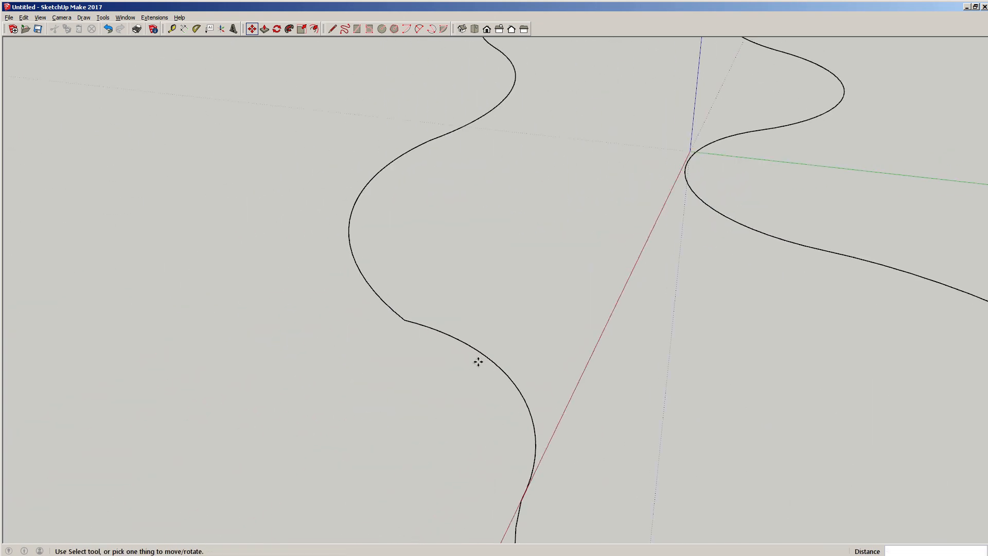
pyautogui.click(405, 320)
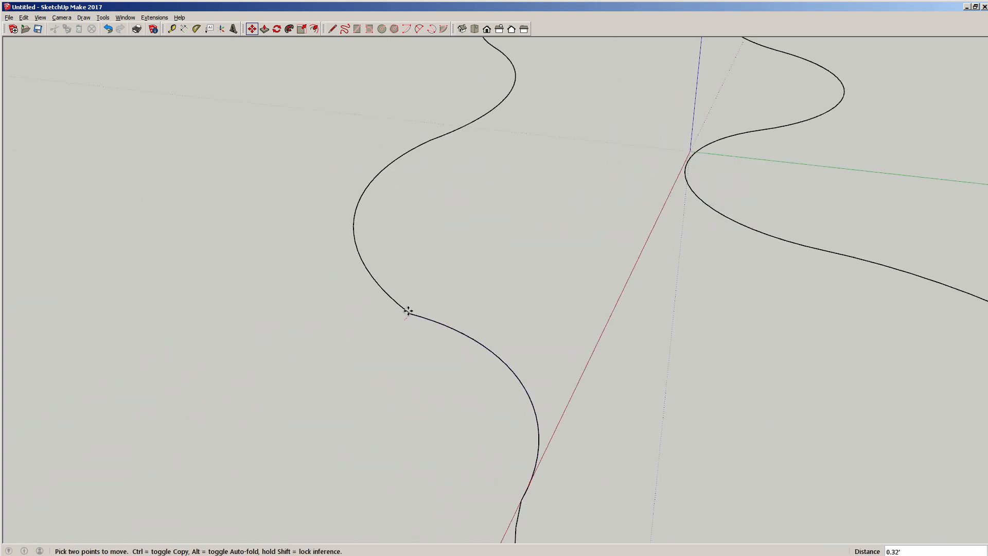
pyautogui.click(412, 295)
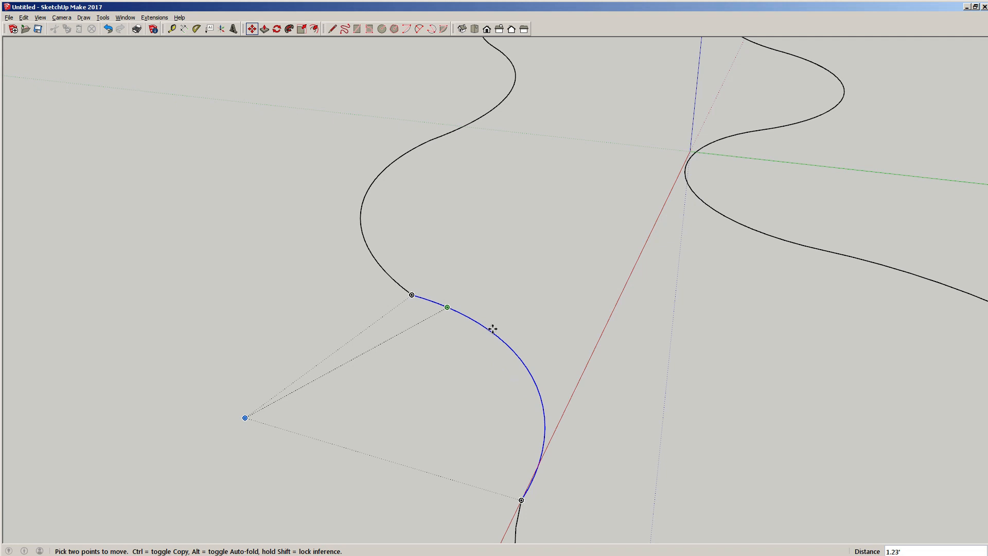
# - Flatten the arc between the kinked junction and the red axis by moving its midpoint about 0.81' away from the axis
pyautogui.click(527, 369)
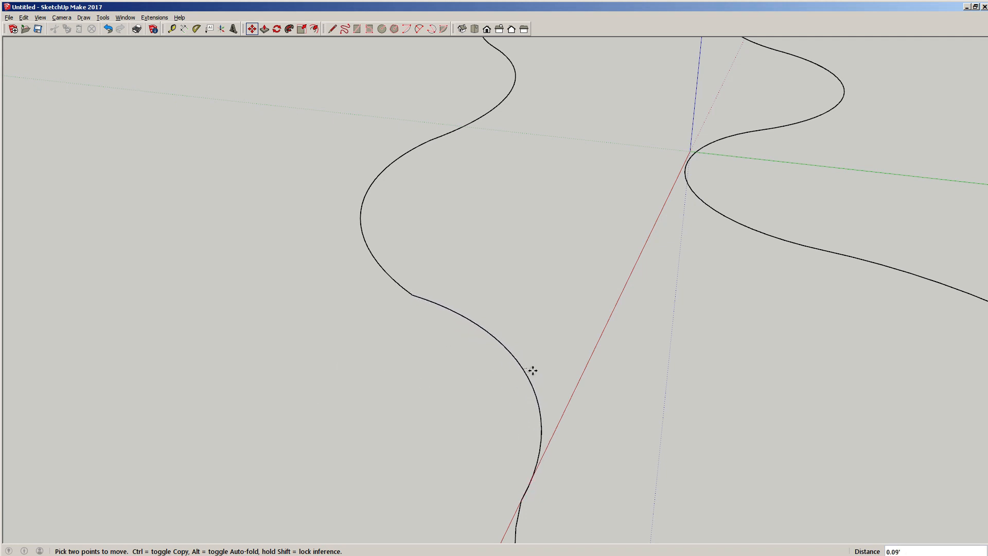
pyautogui.click(524, 369)
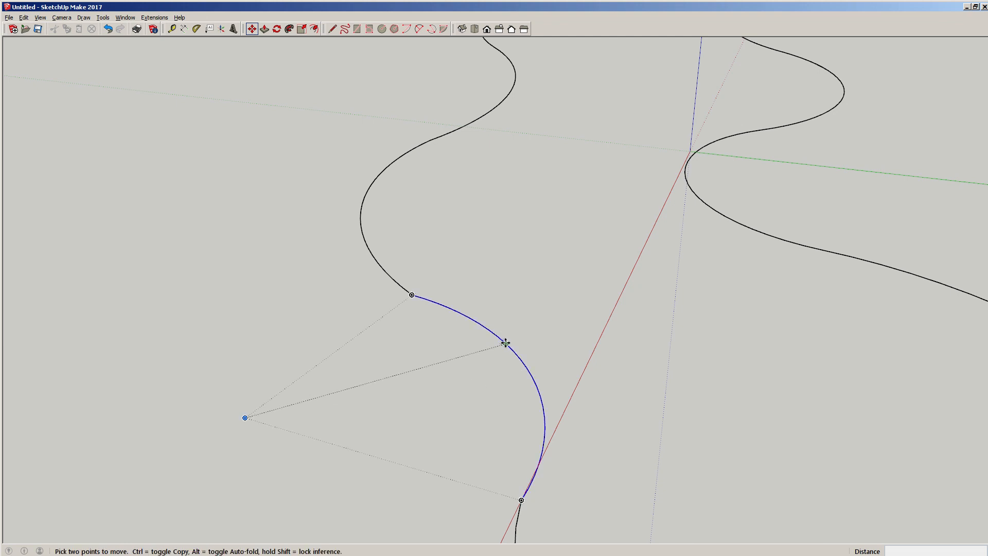
pyautogui.click(526, 368)
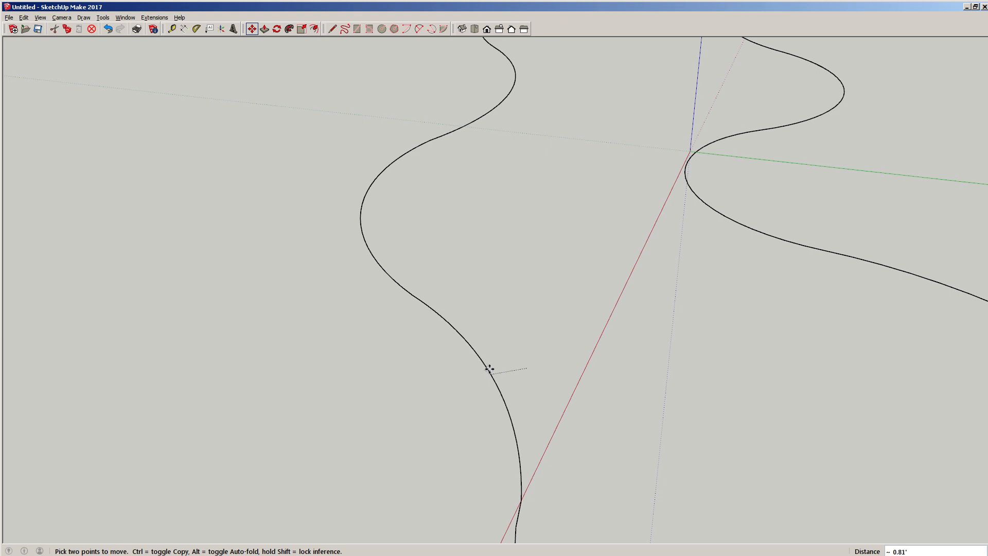
pyautogui.click(485, 369)
# - Move the junction on the red axis about 1.05' outward along the axis to smooth the transition into the large end arc
pyautogui.keyDown('shift'); pyautogui.moveTo(508, 458); pyautogui.dragTo(556, 370, button='middle'); pyautogui.keyUp('shift')
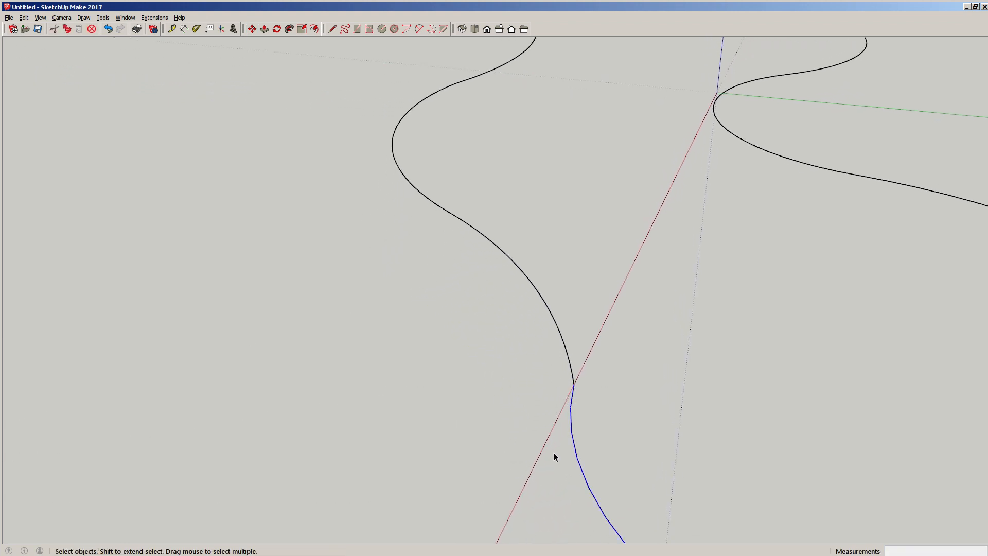
pyautogui.moveTo(554, 454); pyautogui.dragTo(492, 183, button='middle')
pyautogui.scroll(3, 471, 201)
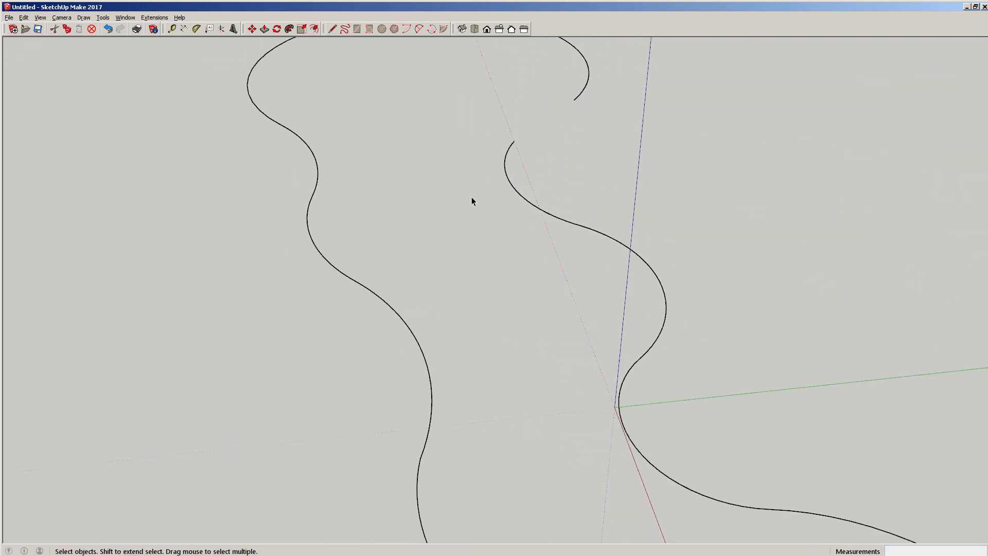
pyautogui.scroll(-4, 475, 368)
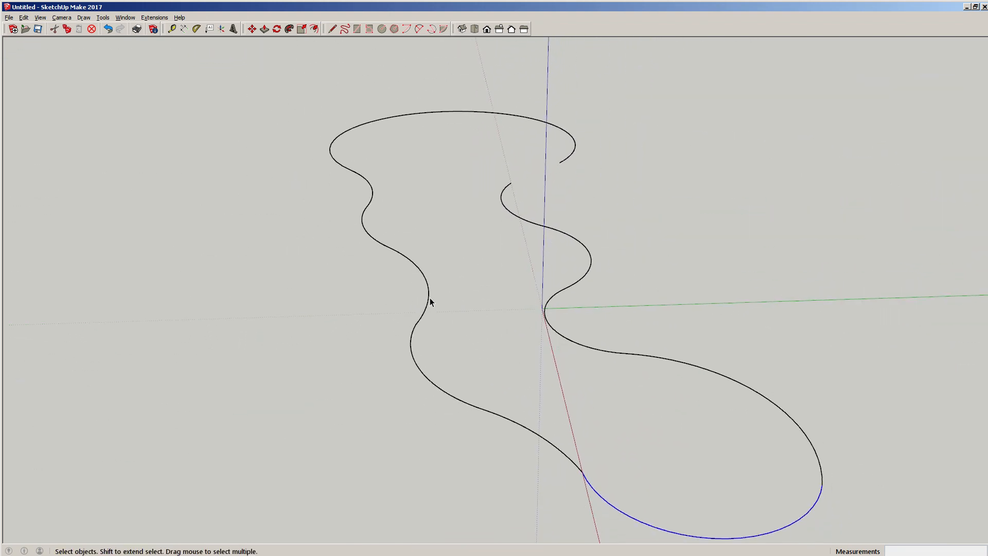
pyautogui.moveTo(635, 504); pyautogui.dragTo(595, 377, button='middle')
pyautogui.scroll(2, 550, 390)
pyautogui.scroll(-3, 539, 379)
pyautogui.scroll(3, 517, 378)
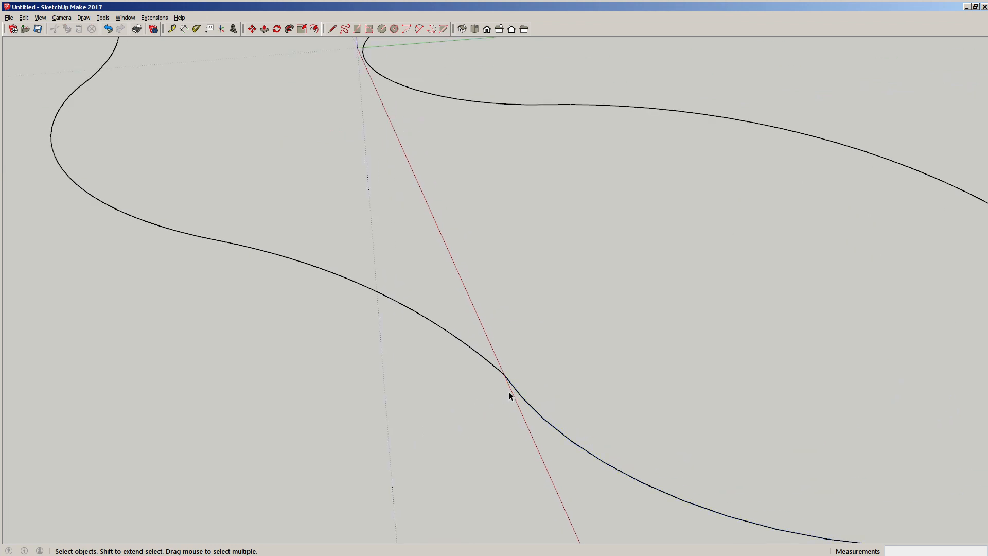
pyautogui.press('m')
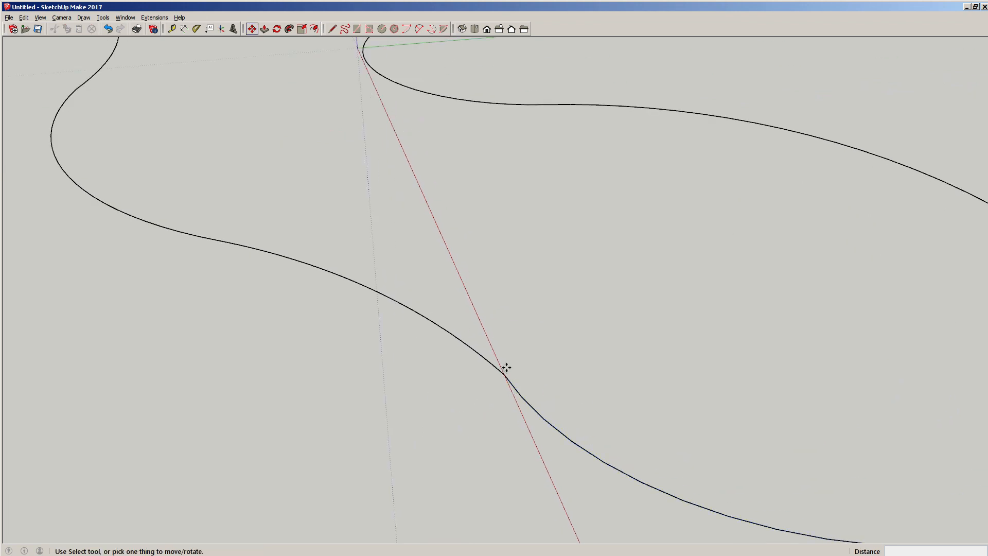
pyautogui.click(504, 374)
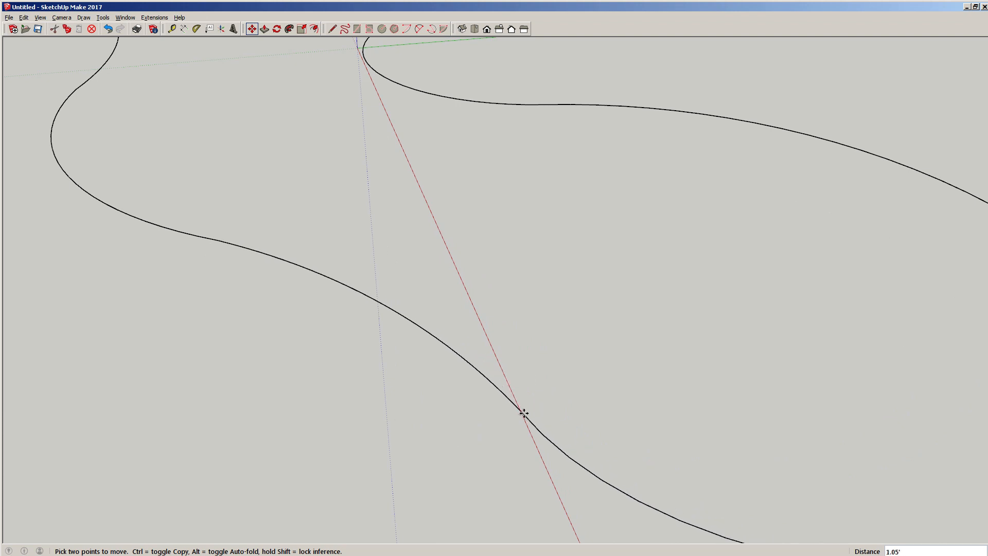
pyautogui.click(463, 360)
pyautogui.scroll(-2, 458, 367)
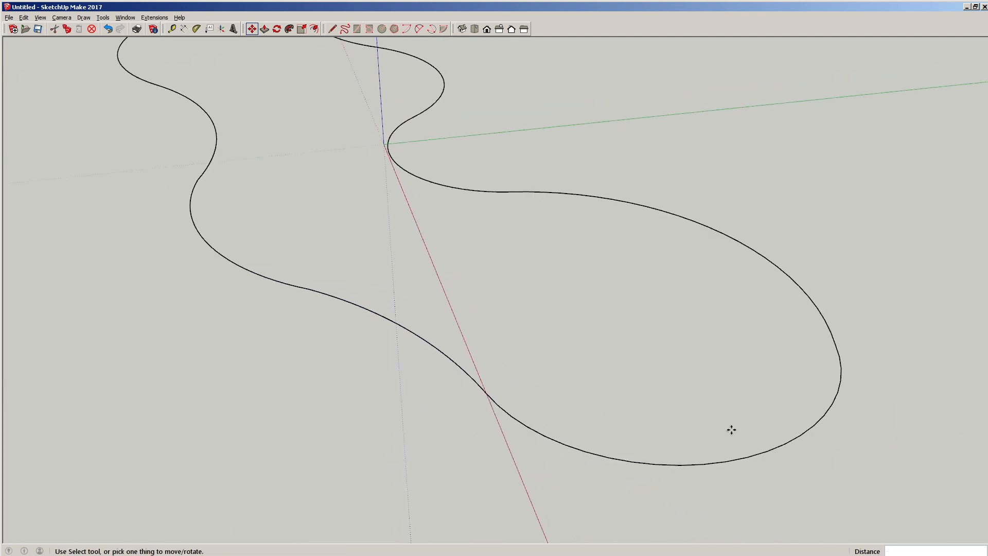
# - Close the remaining gap beside the far end loop with a two-point arc tangent to the curve ending at the red axis
pyautogui.moveTo(732, 430); pyautogui.dragTo(596, 424, button='middle')
pyautogui.press('space')
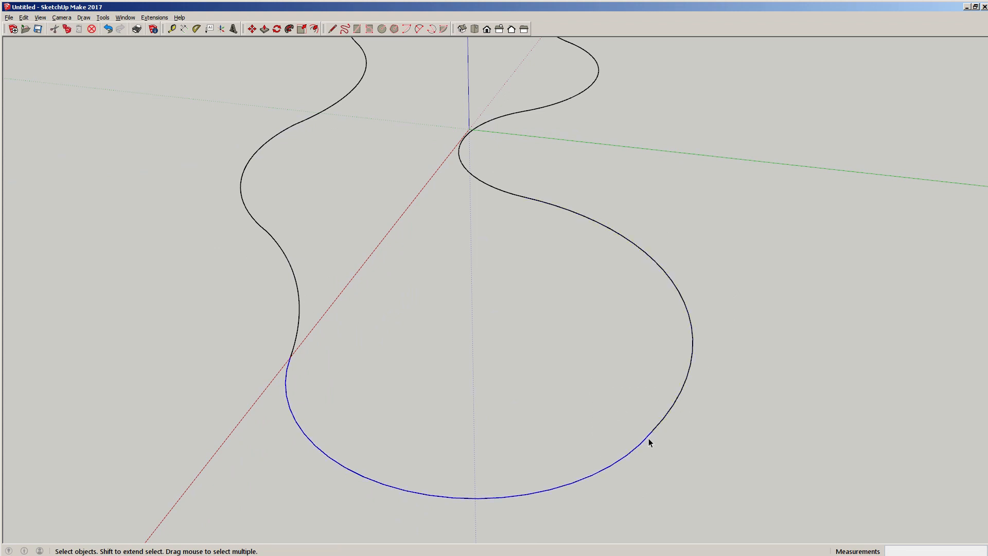
pyautogui.moveTo(604, 403); pyautogui.dragTo(474, 316, button='middle')
pyautogui.scroll(4, 561, 275)
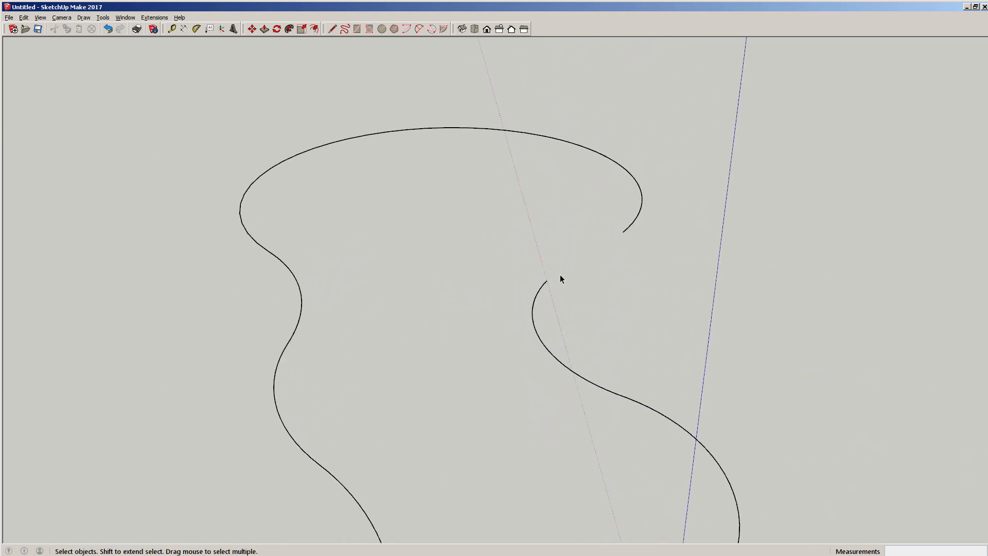
pyautogui.press('a')
pyautogui.moveTo(582, 265); pyautogui.dragTo(550, 277, button='middle')
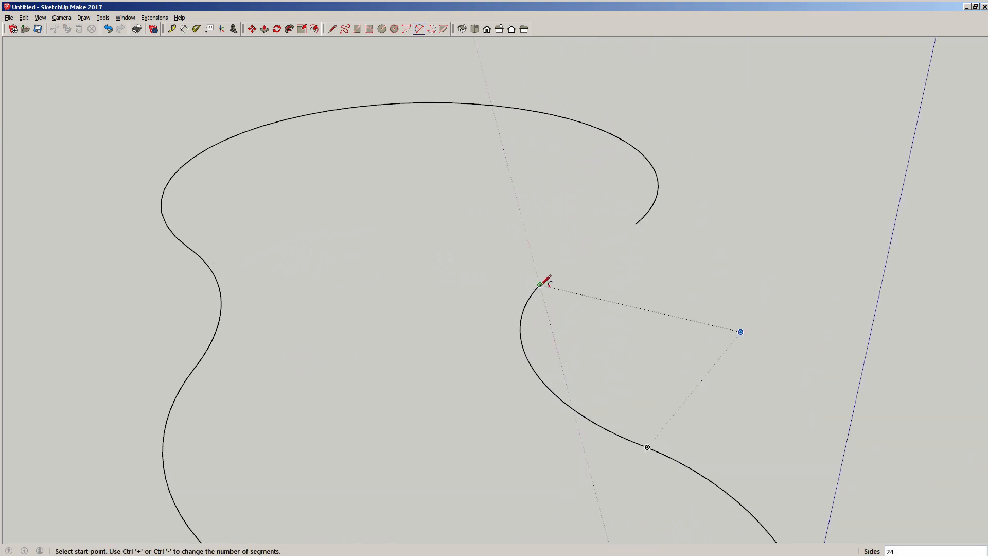
pyautogui.click(540, 284)
pyautogui.click(637, 224)
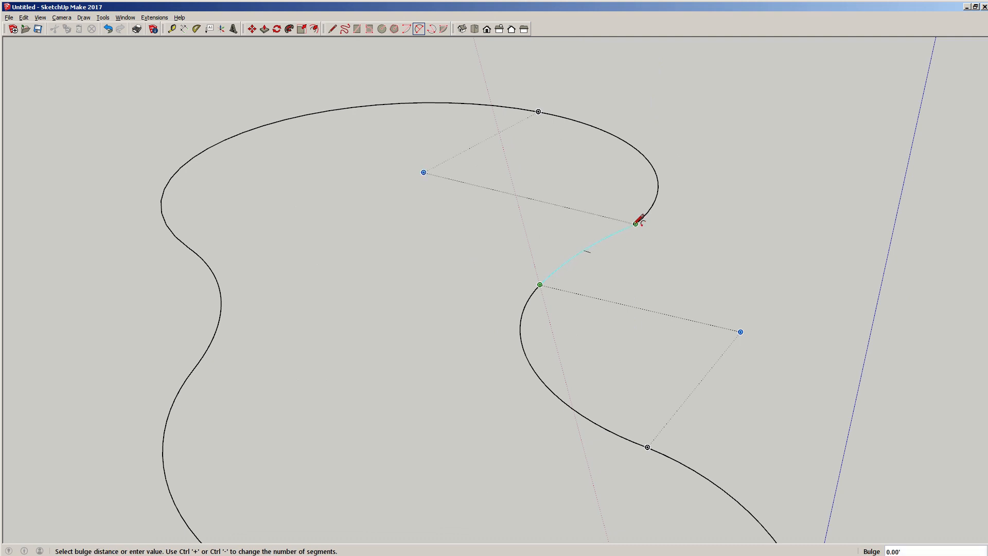
pyautogui.click(638, 223)
pyautogui.press('space')
pyautogui.moveTo(603, 242); pyautogui.dragTo(619, 244, button='middle')
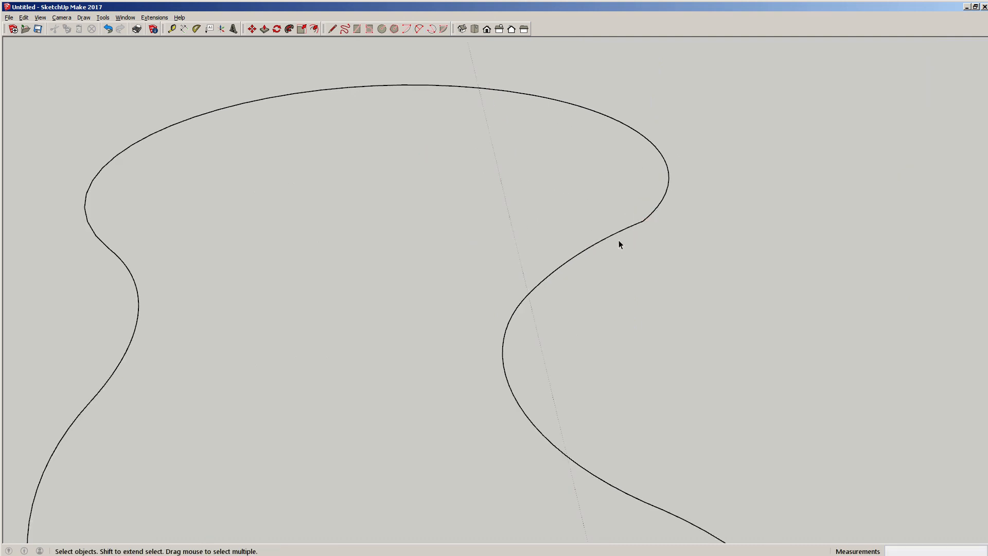
# - Move the kinked junction between the new arc and the far end loop about 3' inward along the new arc
pyautogui.press('m')
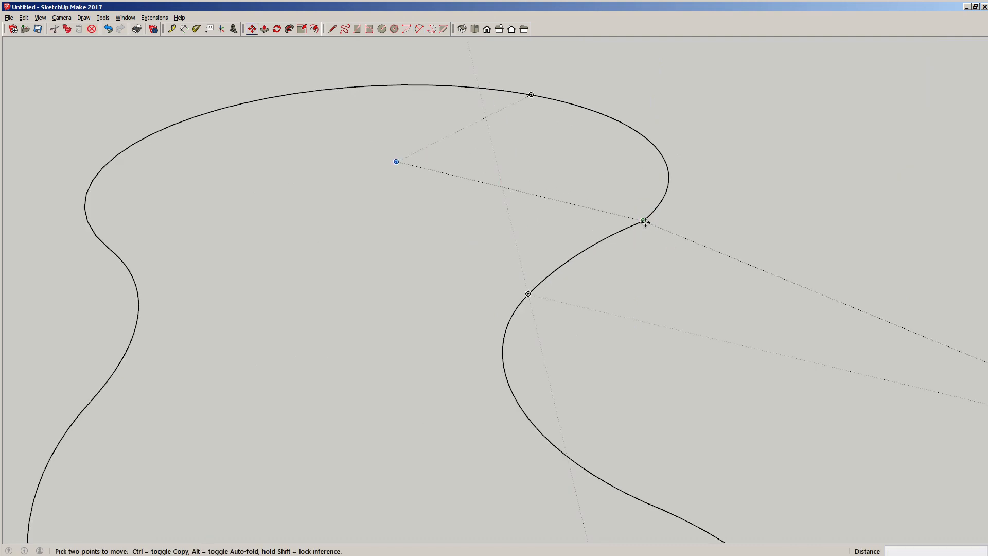
pyautogui.click(643, 221)
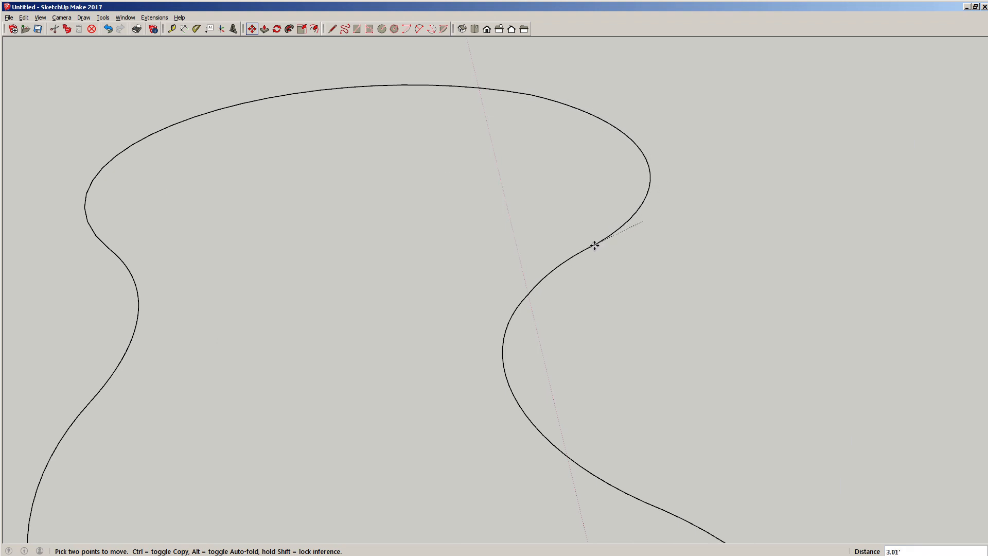
pyautogui.click(592, 246)
pyautogui.press('space')
pyautogui.moveTo(601, 295); pyautogui.dragTo(558, 335, button='middle')
pyautogui.scroll(2, 458, 198)
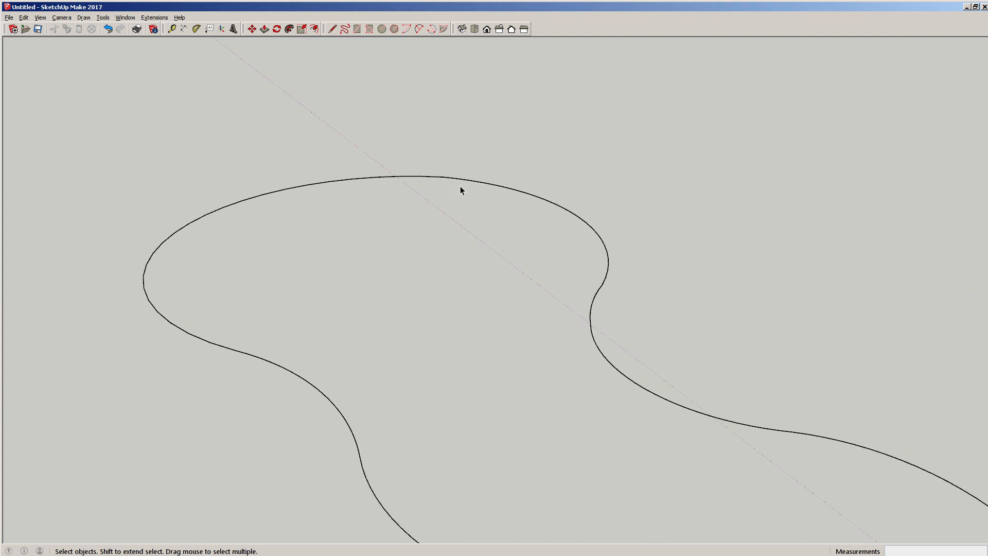
pyautogui.click(460, 186)
pyautogui.scroll(3, 441, 173)
pyautogui.click(472, 183)
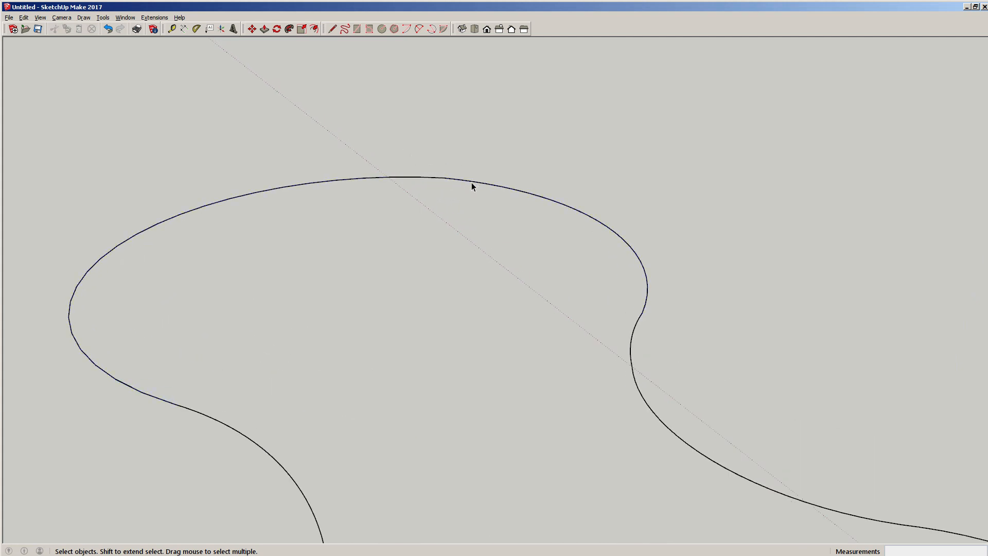
pyautogui.click(457, 181)
pyautogui.moveTo(448, 179); pyautogui.dragTo(458, 156, button='middle')
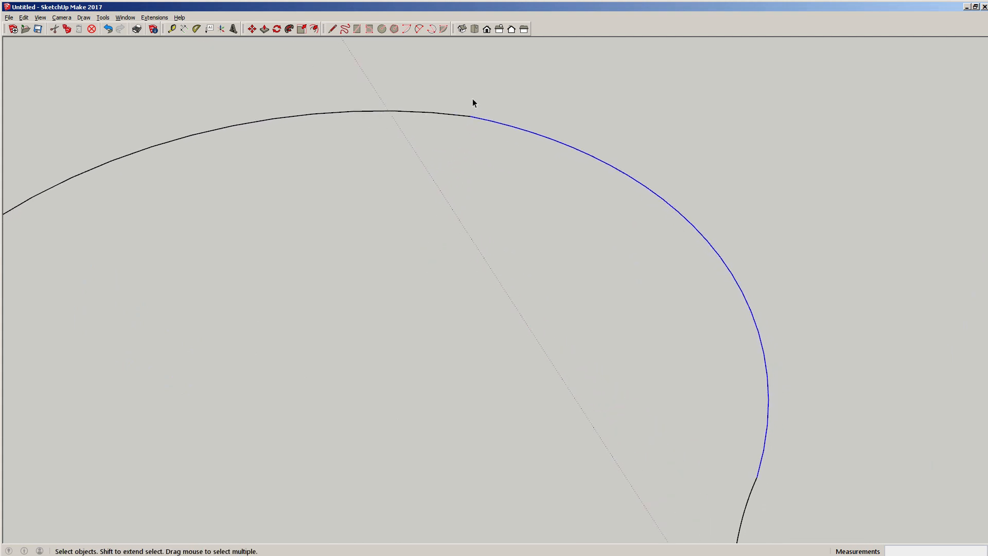
pyautogui.click(478, 133)
pyautogui.press('m')
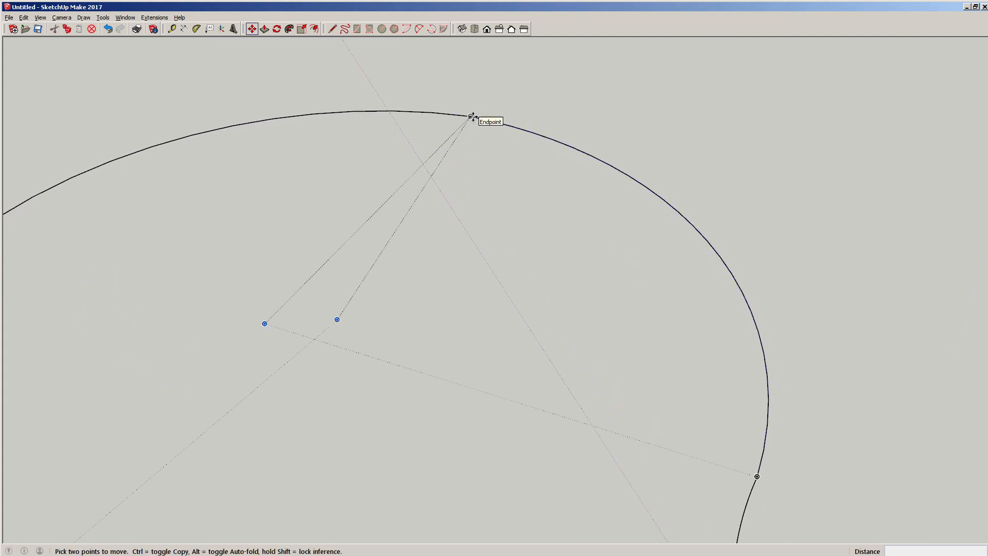
pyautogui.click(472, 116)
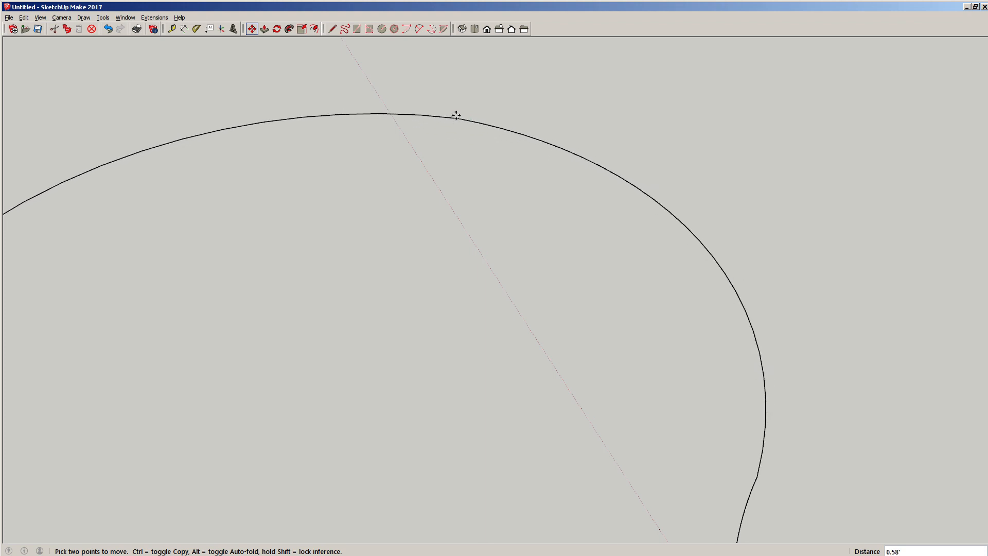
pyautogui.press('Escape')
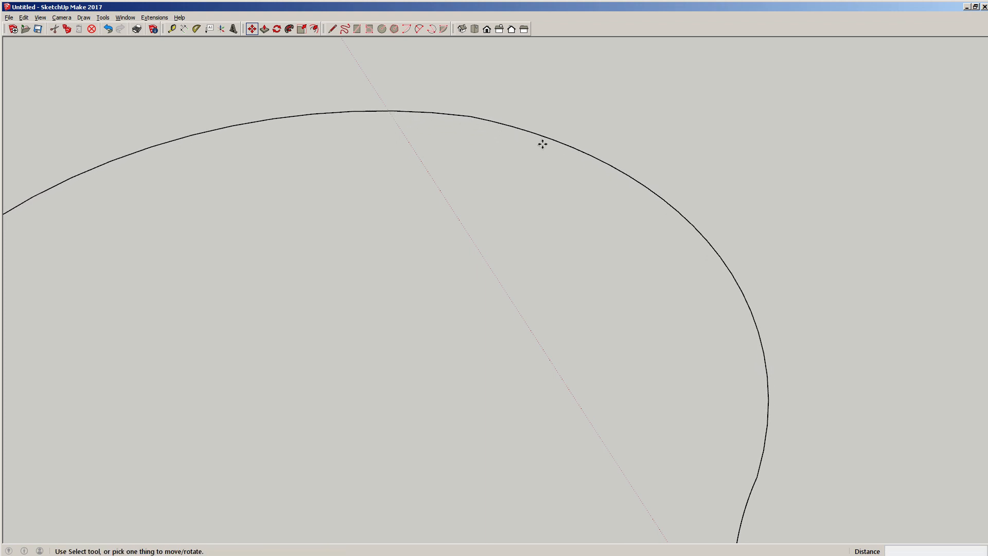
# - Bulge the arc beside the far end loop outward by about 0.45' at its midpoint
pyautogui.click(693, 225)
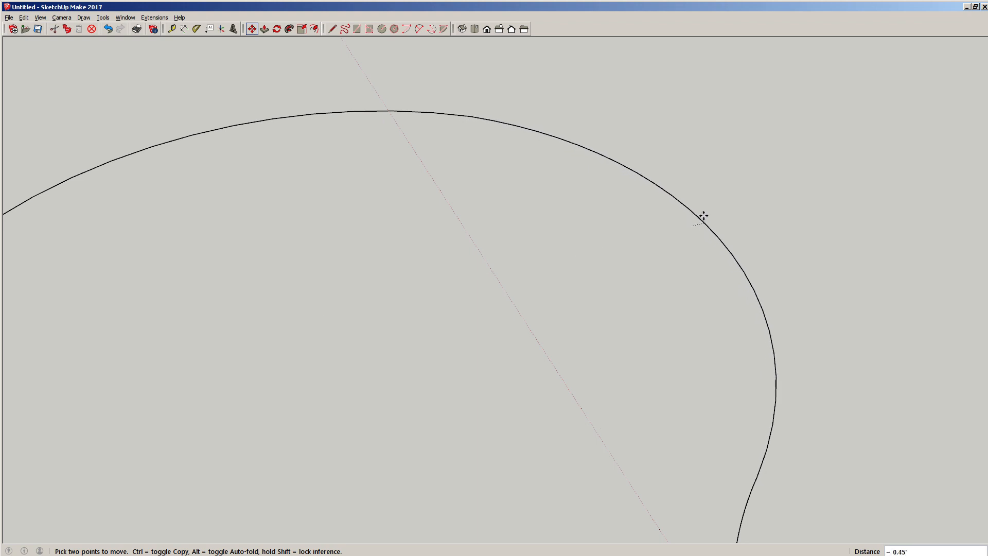
pyautogui.press('Escape')
pyautogui.press('space')
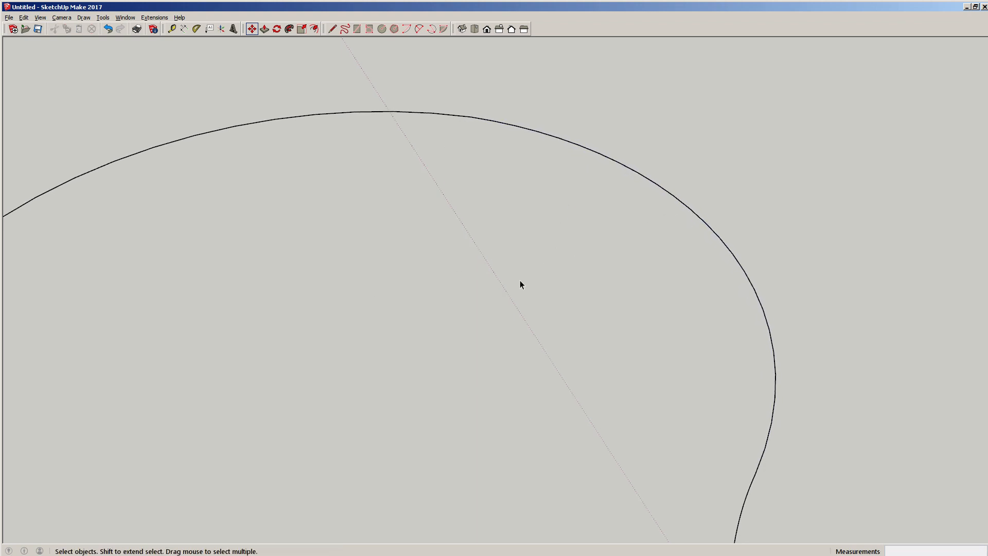
# - Draw a line across the outline's narrow waist near the origin to create a face on the far part
pyautogui.moveTo(720, 199); pyautogui.dragTo(576, 380, button='middle')
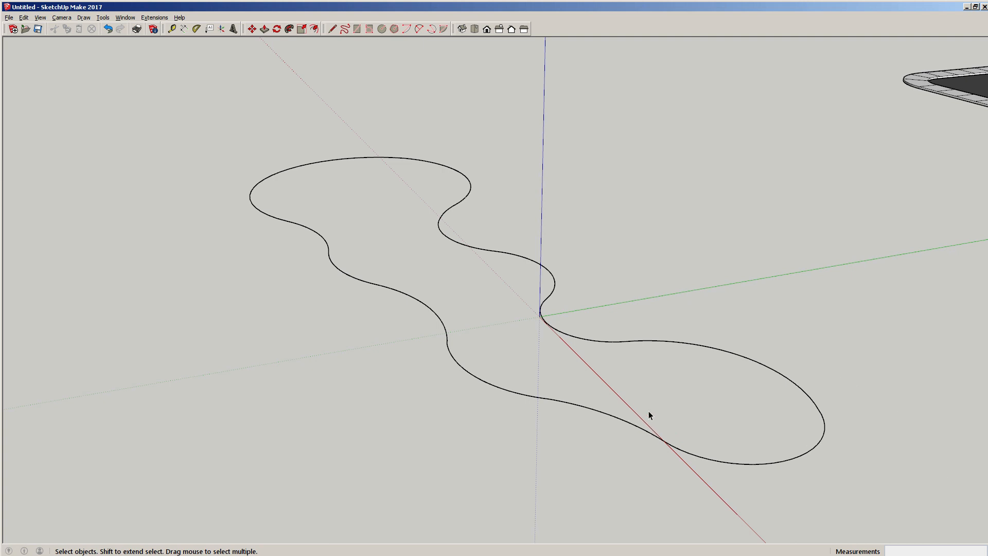
pyautogui.press('l')
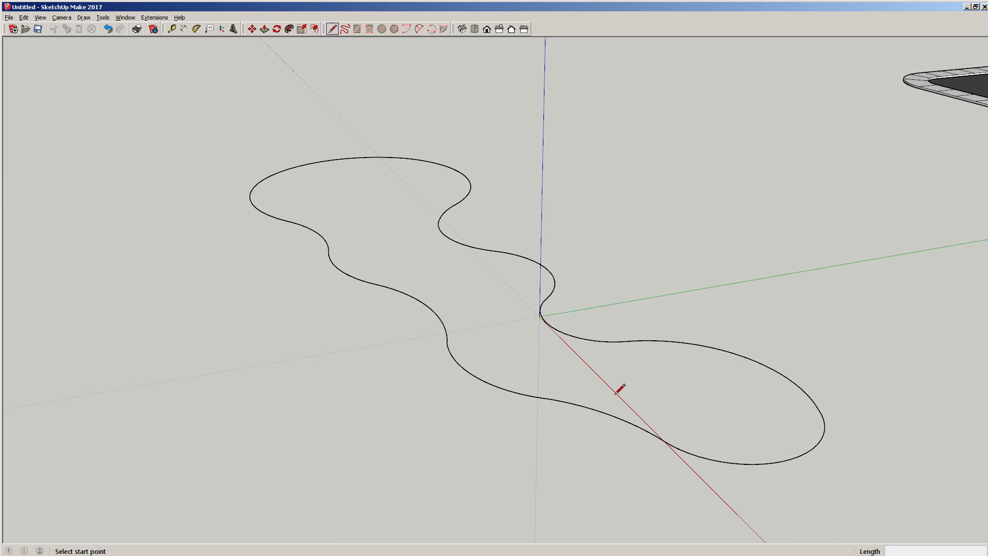
pyautogui.click(569, 335)
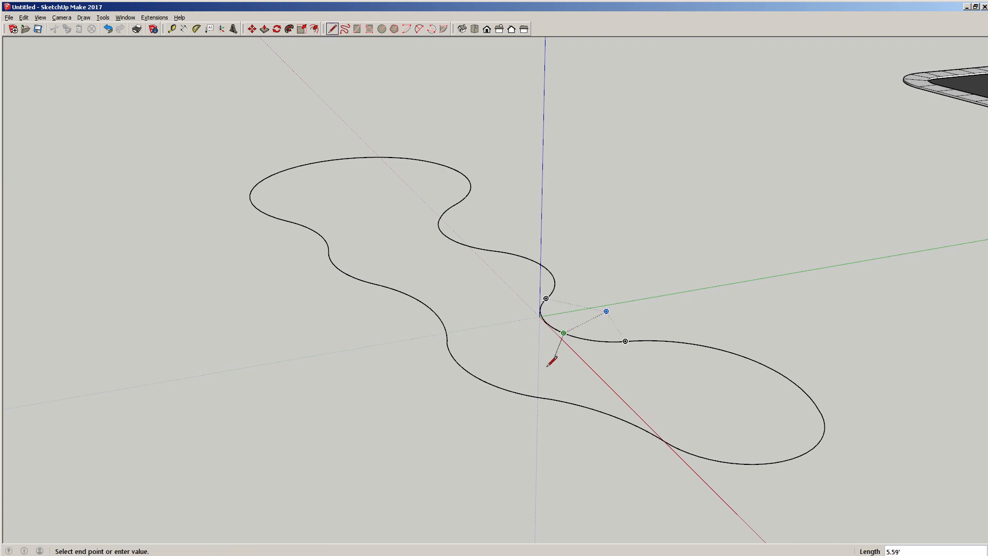
pyautogui.click(473, 376)
pyautogui.press('space')
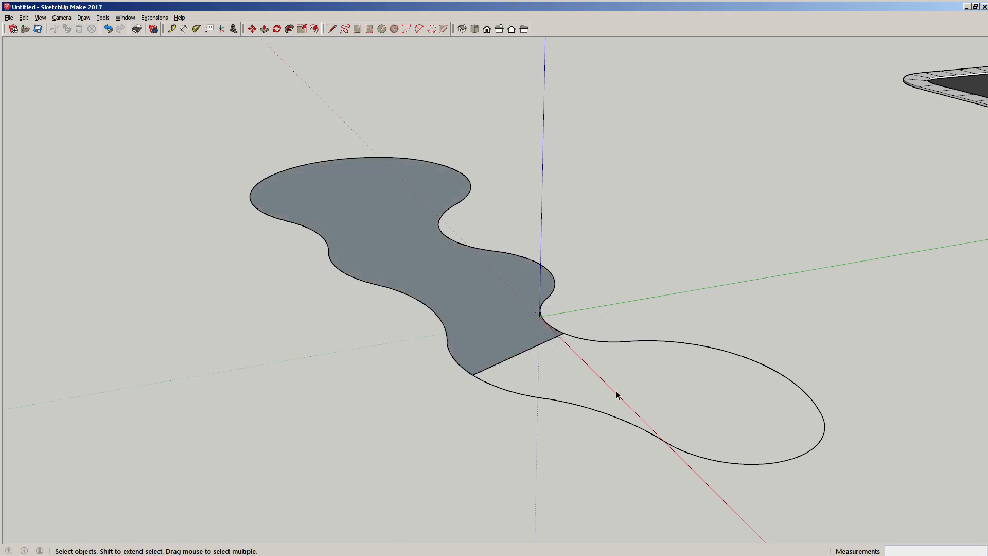
# - Draw three connected zigzag lines across the unfilled part of the outline, and delete the two closest to the large end loop
pyautogui.moveTo(642, 397); pyautogui.dragTo(479, 322, button='middle')
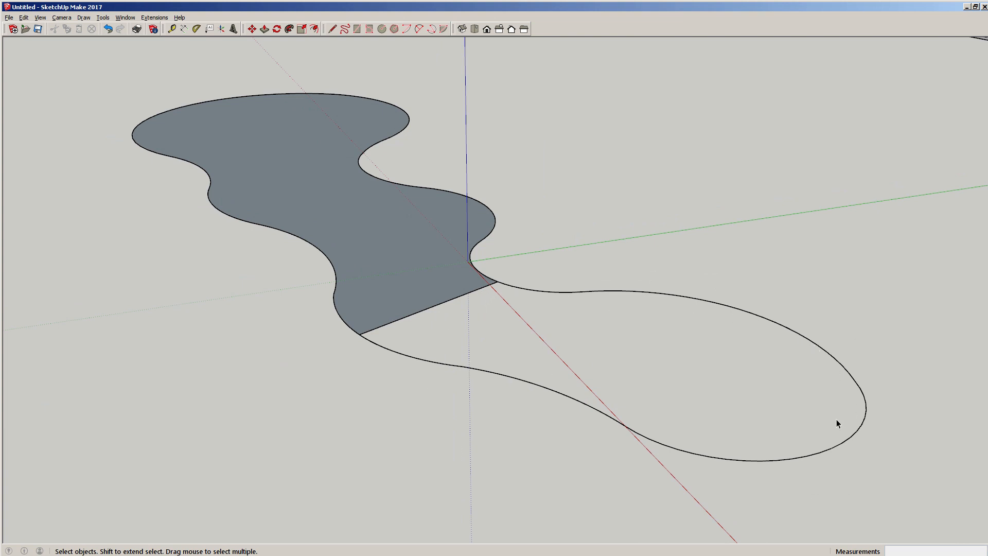
pyautogui.press('l')
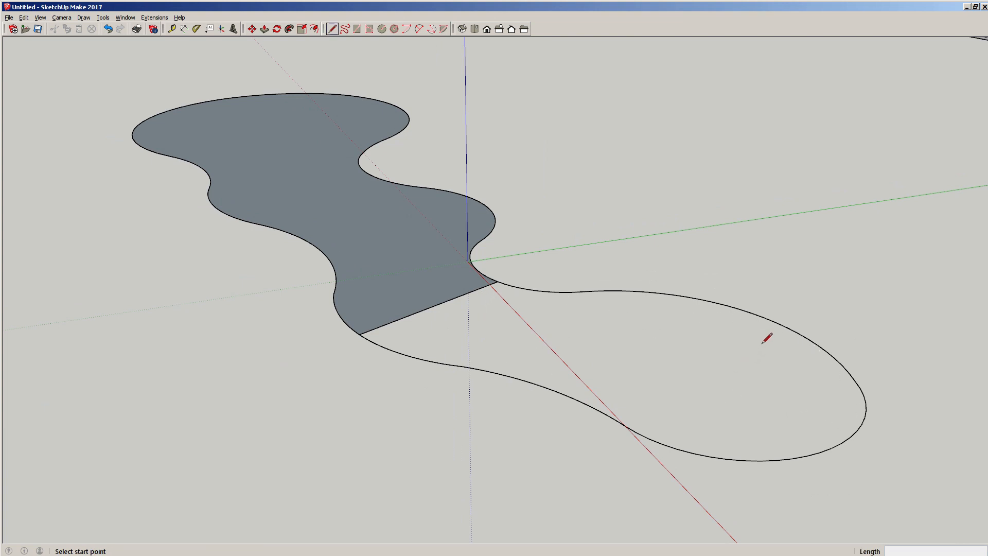
pyautogui.click(764, 317)
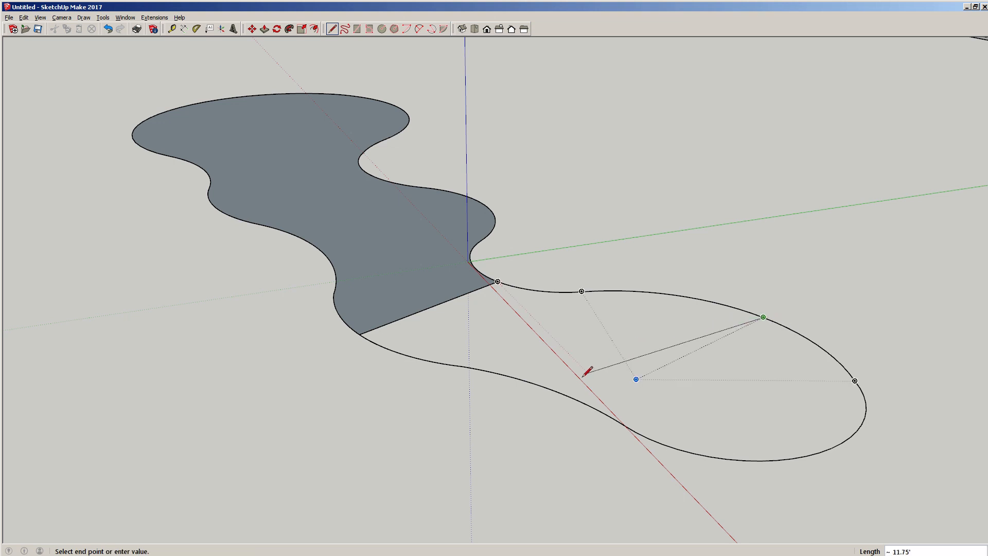
pyautogui.click(561, 393)
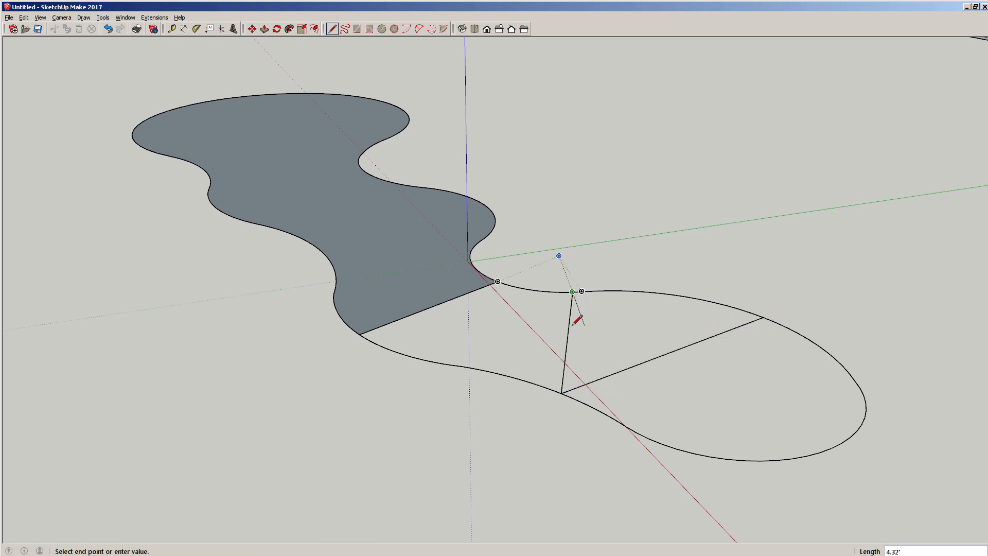
pyautogui.click(572, 292)
pyautogui.click(434, 362)
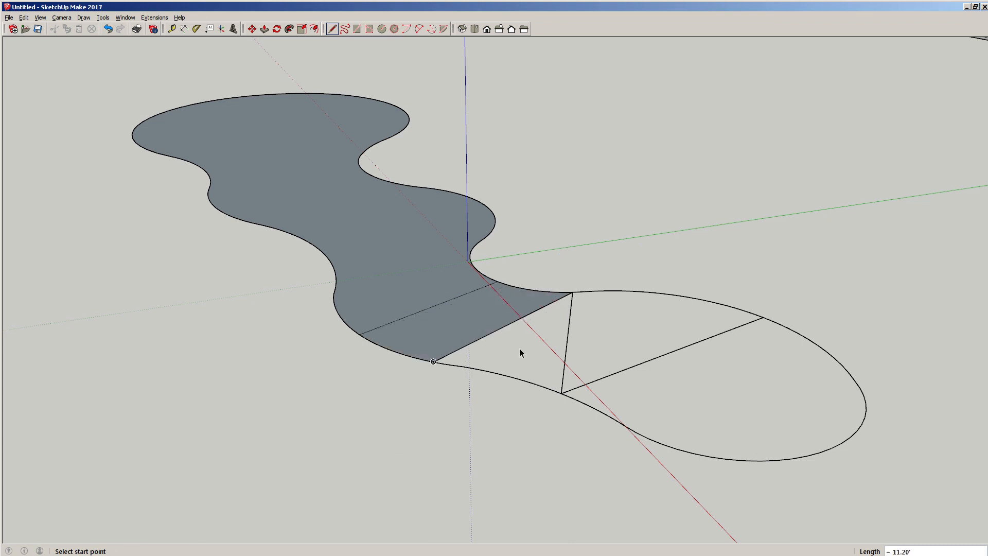
pyautogui.press('space')
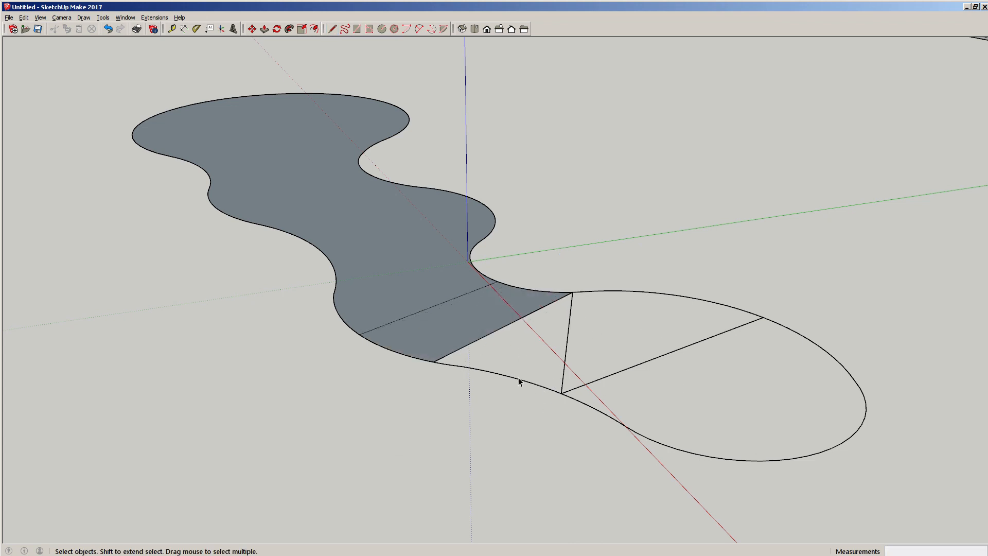
pyautogui.moveTo(544, 347); pyautogui.dragTo(544, 342)
pyautogui.press('Delete')
# - Draw a diagonal line extending past both sides of the unfilled part of the outline, and undo it
pyautogui.press('l')
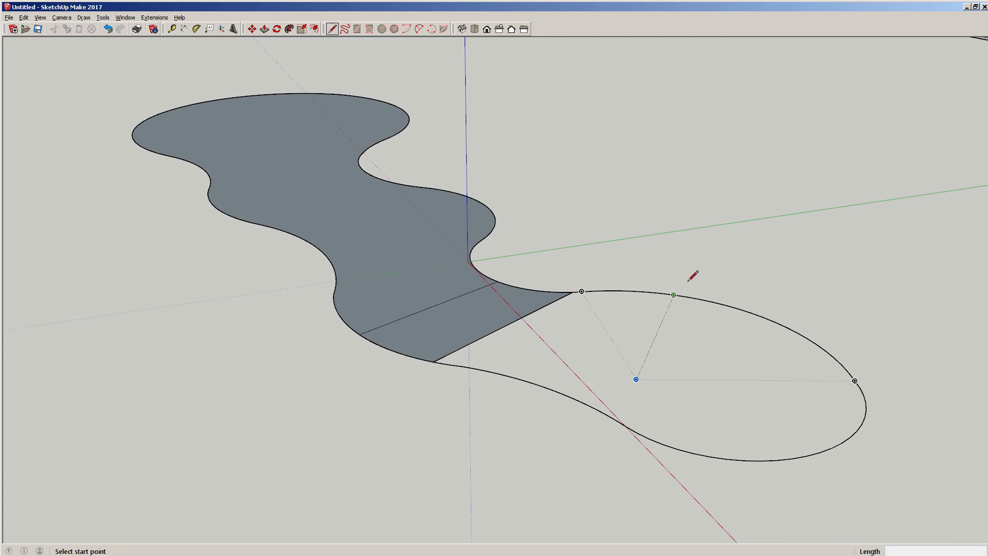
pyautogui.click(730, 271)
pyautogui.click(494, 419)
pyautogui.press('space')
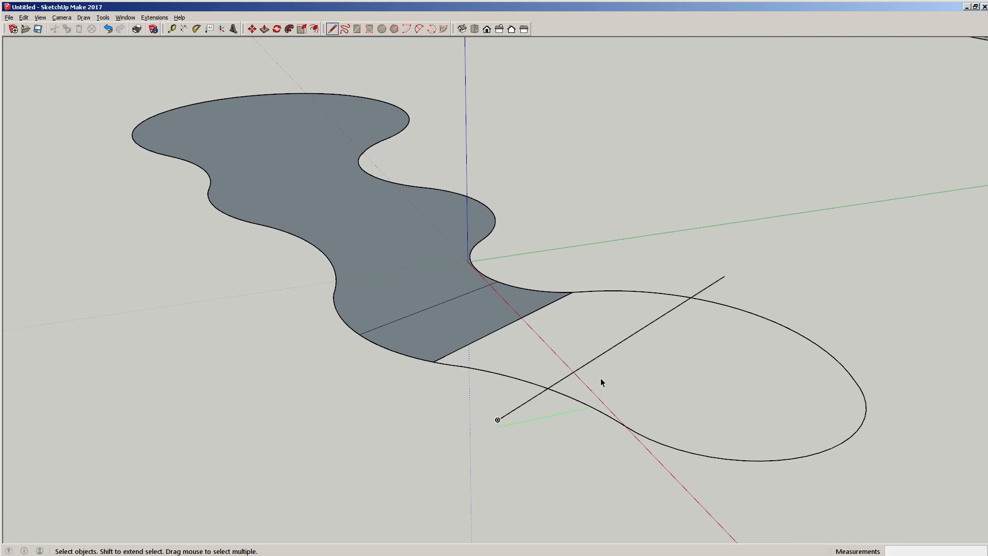
pyautogui.moveTo(600, 381)
pyautogui.mouseDown(button='middle')
pyautogui.moveTo(593, 267)
pyautogui.moveTo(611, 277)
pyautogui.moveTo(607, 287)
pyautogui.moveTo(612, 248)
pyautogui.moveTo(601, 229)
pyautogui.moveTo(609, 230)
pyautogui.moveTo(601, 231)
pyautogui.moveTo(596, 309)
pyautogui.moveTo(502, 366)
pyautogui.mouseUp(button='middle')
pyautogui.hotkey('ctrl', 'z')
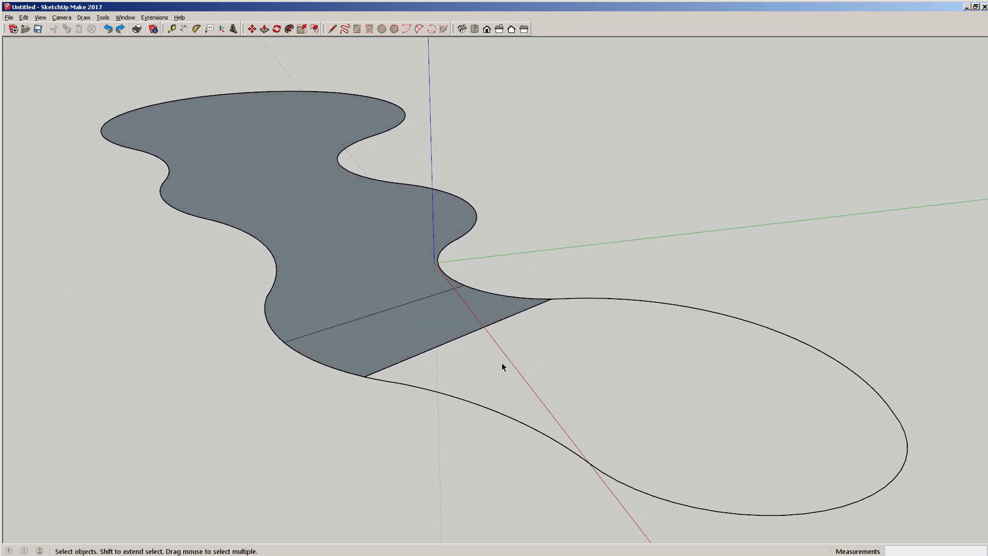
# - Delete the dividing line inside the filled area, and draw a line across the large unfilled loop between its two sides
pyautogui.click(397, 309)
pyautogui.press('Delete')
pyautogui.press('l')
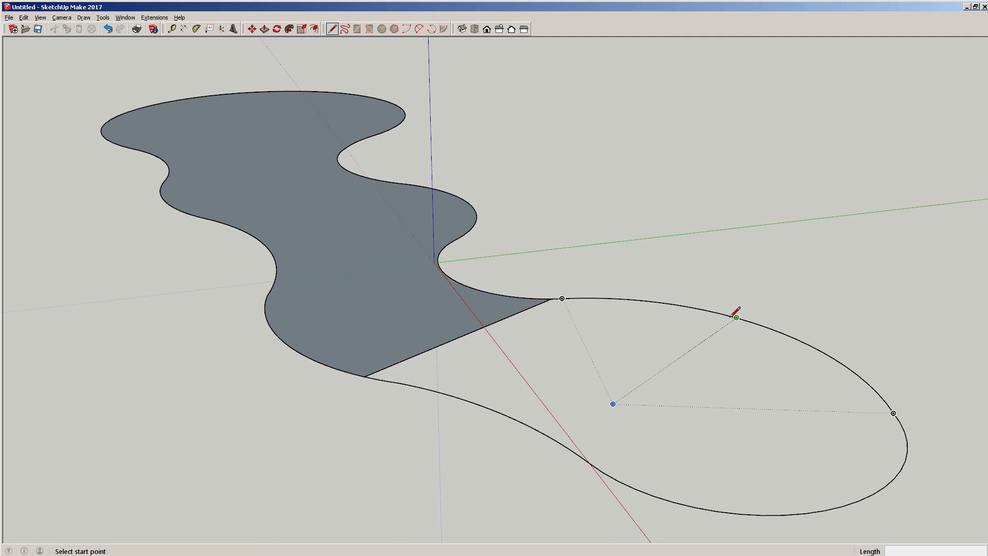
pyautogui.click(674, 304)
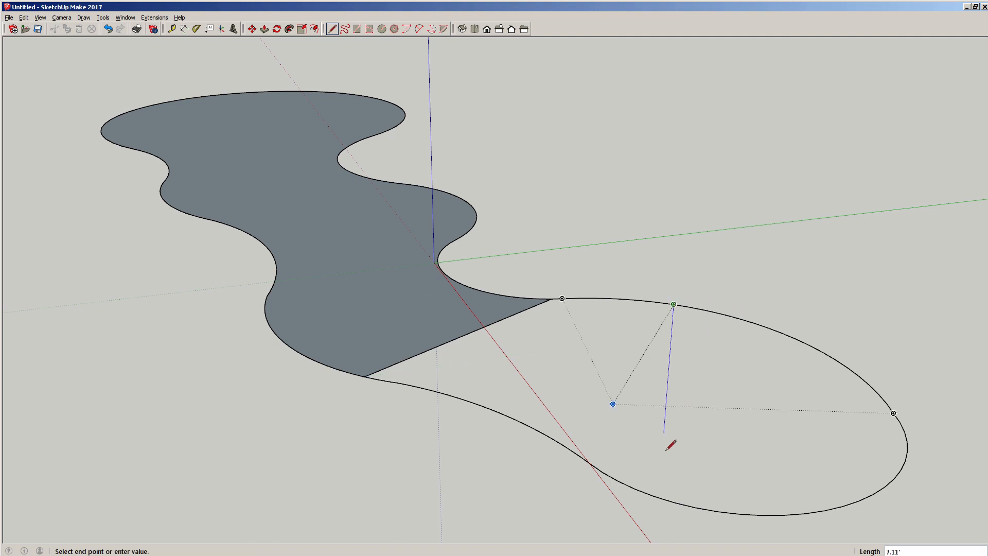
pyautogui.click(674, 502)
pyautogui.press('Escape')
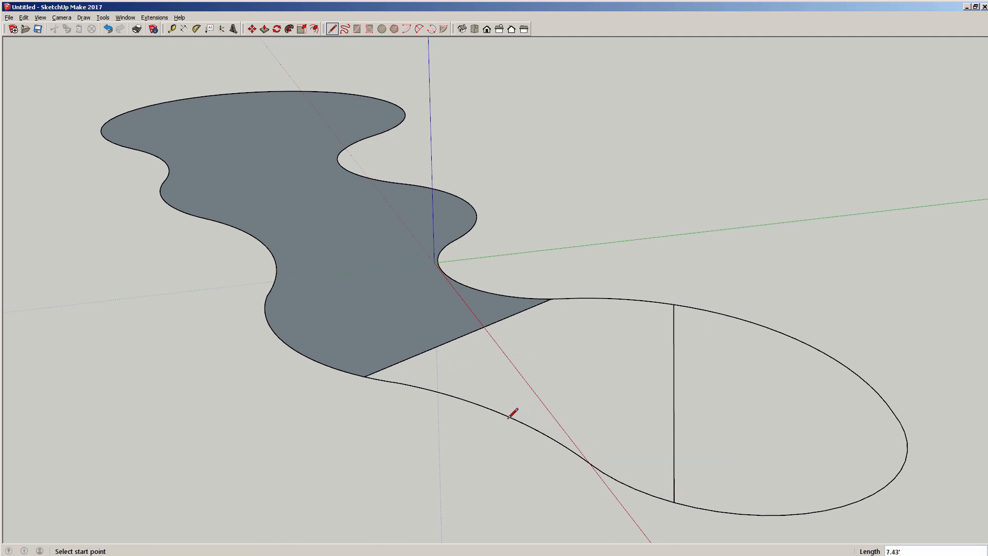
# - Draw two more lines across the unfilled neck, each running between the near-side curve and the far-side curve
pyautogui.click(510, 416)
pyautogui.click(625, 299)
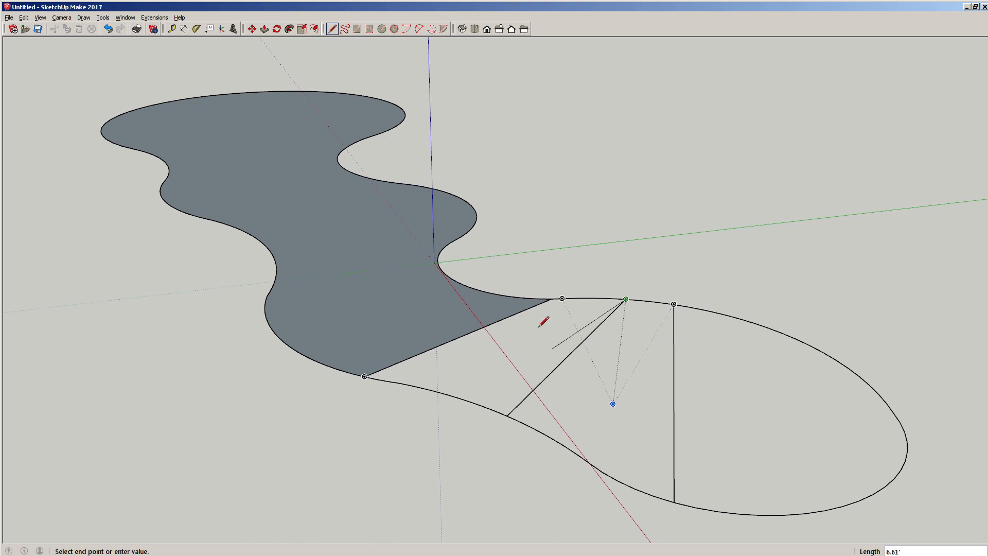
pyautogui.press('Escape')
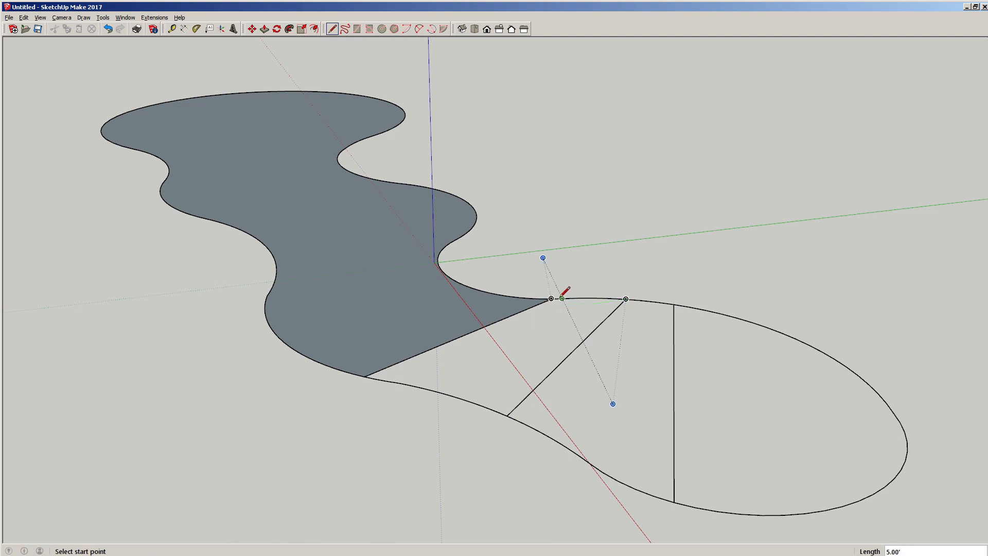
pyautogui.click(562, 298)
pyautogui.click(499, 413)
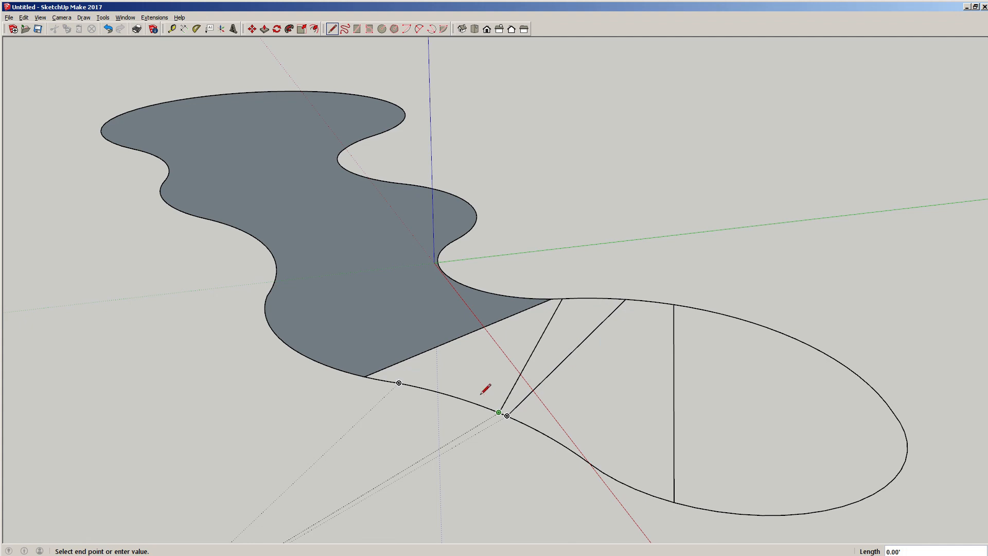
pyautogui.click(399, 383)
pyautogui.press('space')
pyautogui.scroll(6, 388, 384)
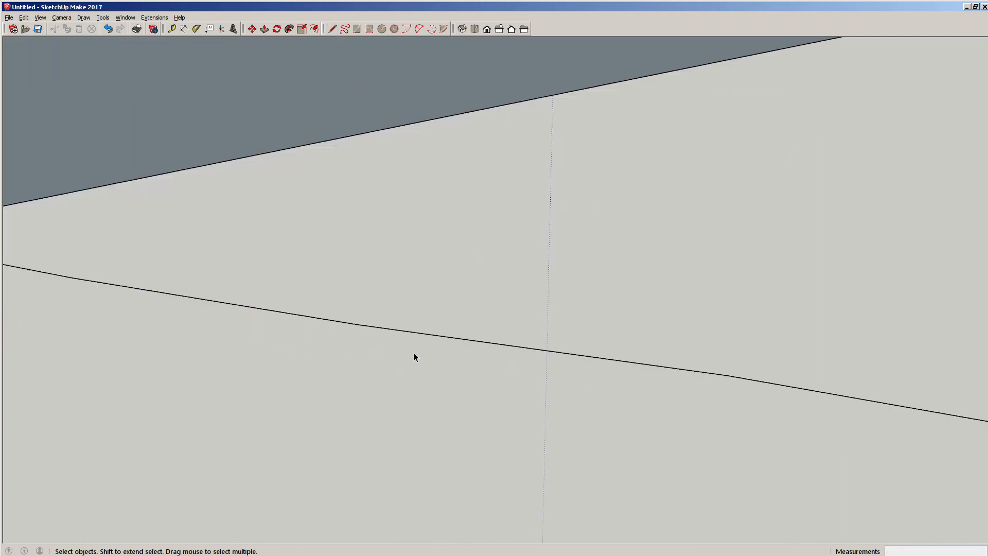
# - Draw a line about 11.02' long from the near-side curve's arc joint to the far end of the nearest cross line
pyautogui.scroll(-5, 415, 356)
pyautogui.click(481, 352)
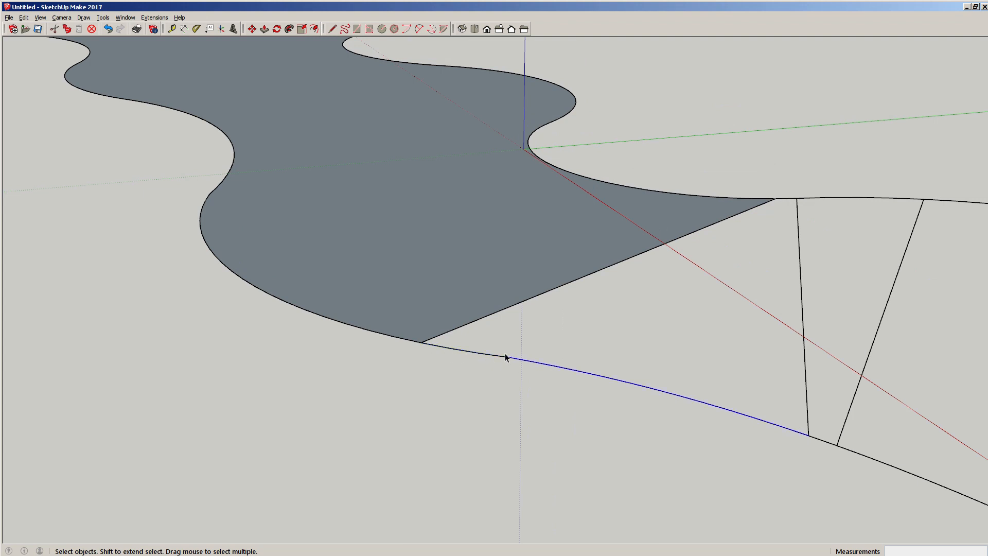
pyautogui.press('l')
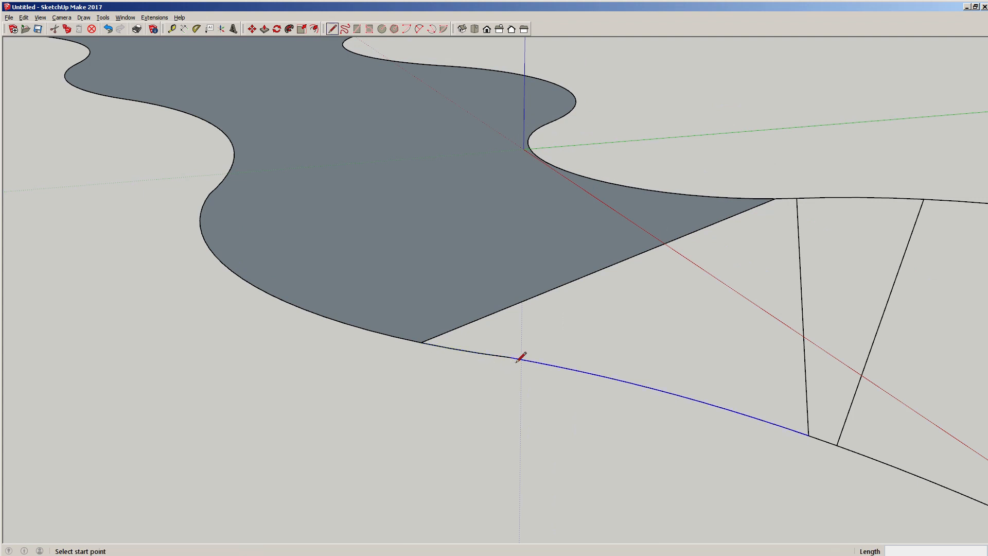
pyautogui.click(510, 356)
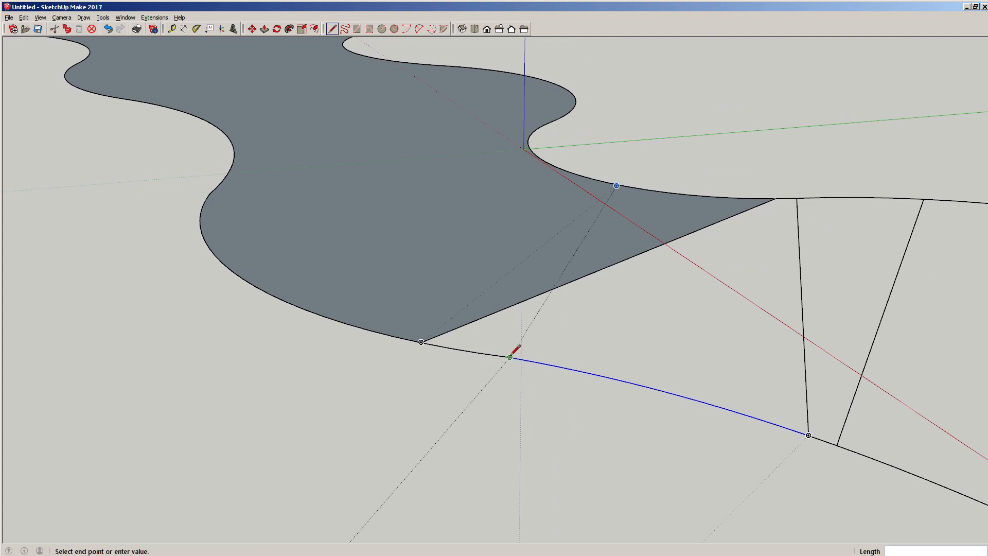
pyautogui.click(797, 198)
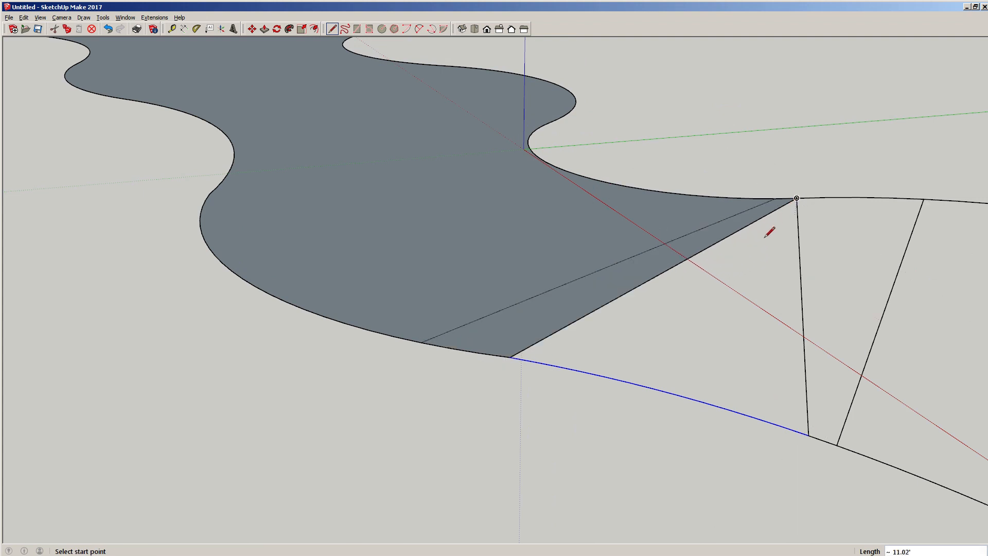
# - Draw two lines from the near-side curve to the new diagonal, one near its foot and one from the nearest cross line's foot
pyautogui.click(581, 370)
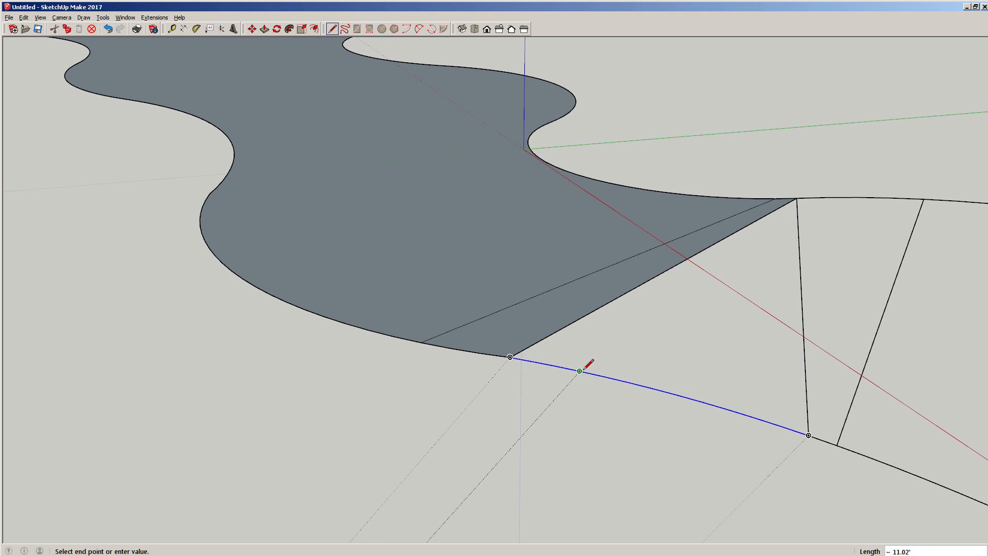
pyautogui.click(623, 294)
pyautogui.press('space')
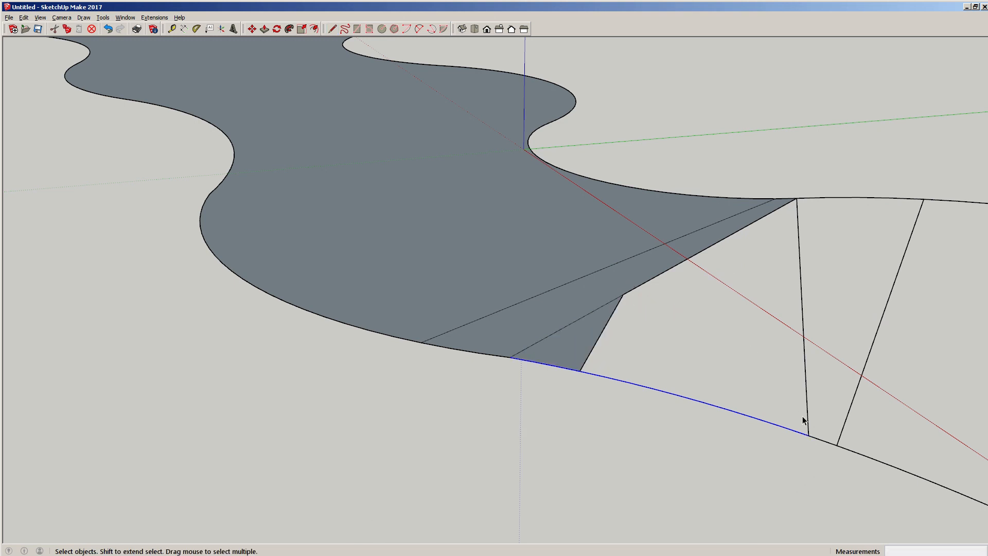
pyautogui.press('l')
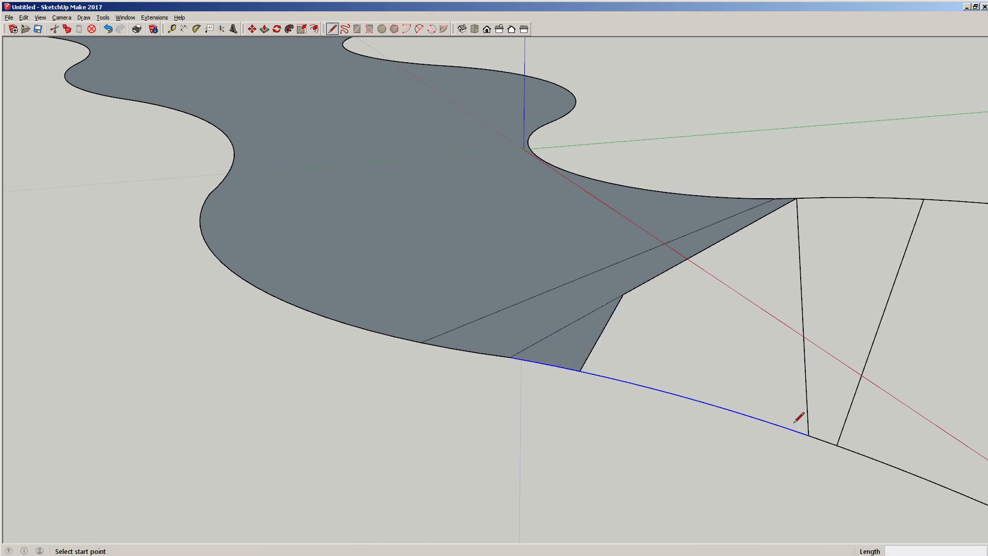
pyautogui.click(803, 434)
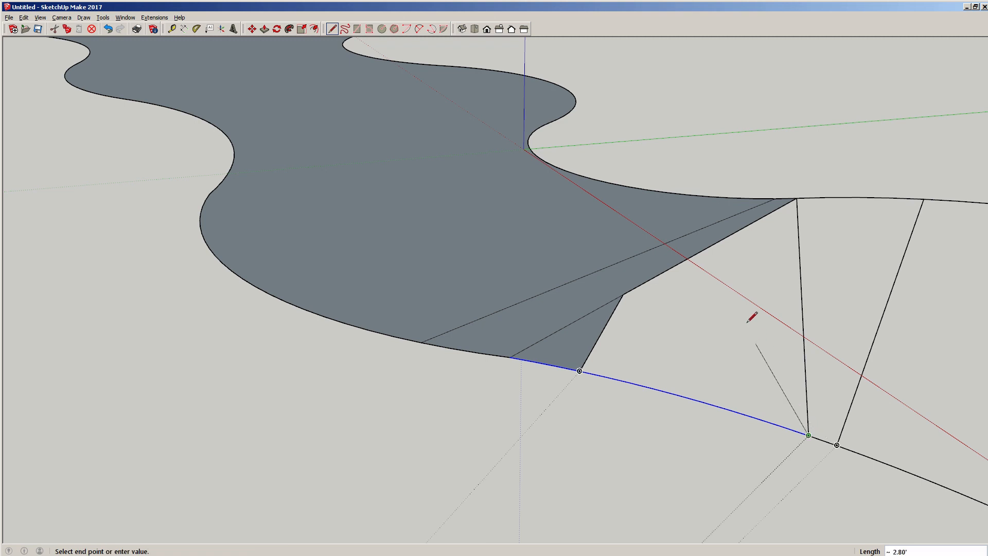
pyautogui.click(707, 250)
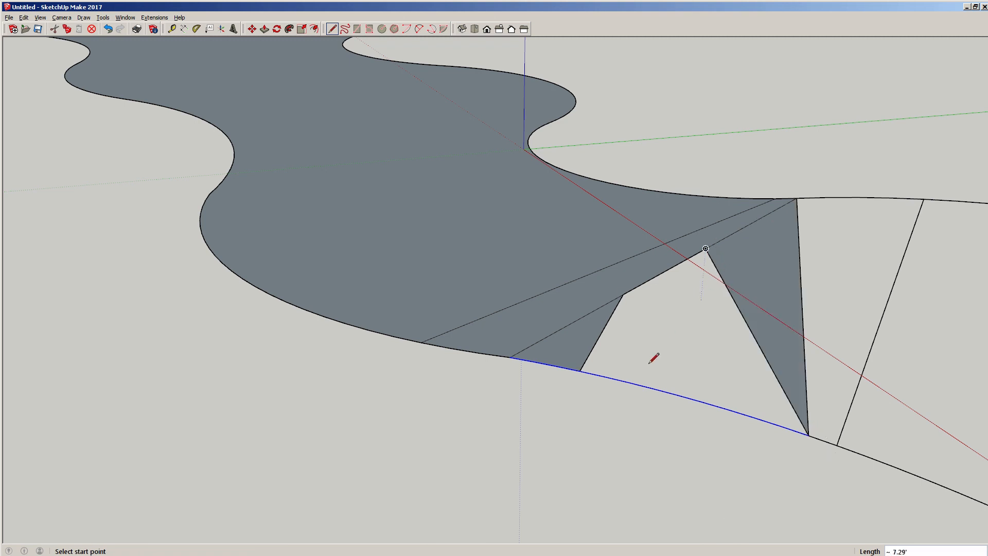
pyautogui.press('space')
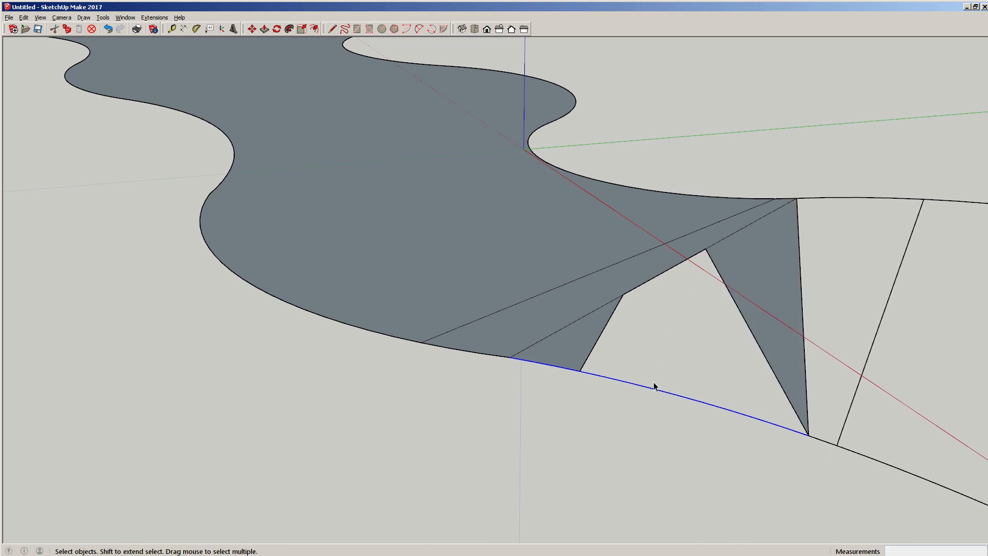
# - Check where the near-side curve is split, and delete the second cross line over the unfilled neck
pyautogui.click(778, 466)
pyautogui.moveTo(783, 465); pyautogui.dragTo(638, 360)
pyautogui.click(717, 461)
pyautogui.click(635, 383)
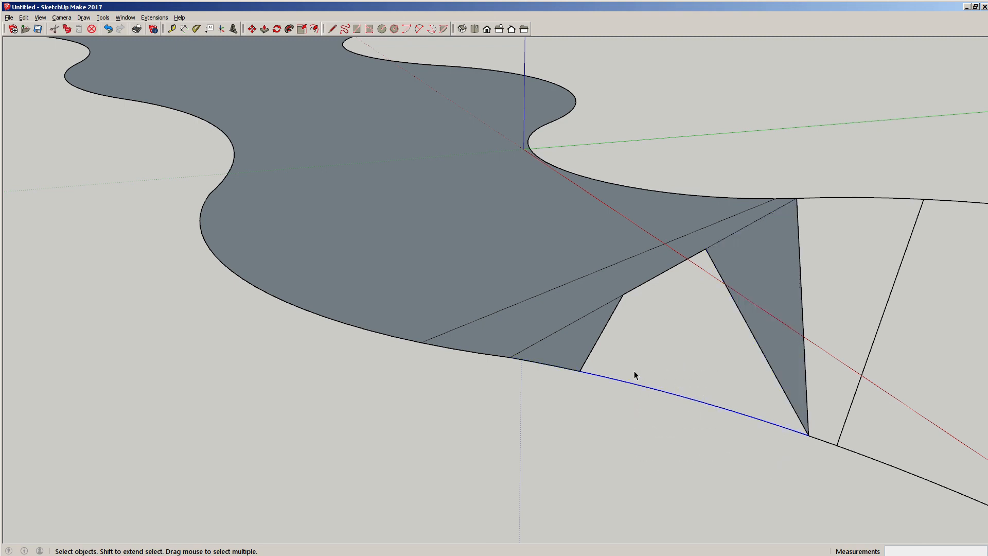
pyautogui.click(616, 416)
pyautogui.moveTo(863, 297); pyautogui.dragTo(870, 299)
pyautogui.press('Delete')
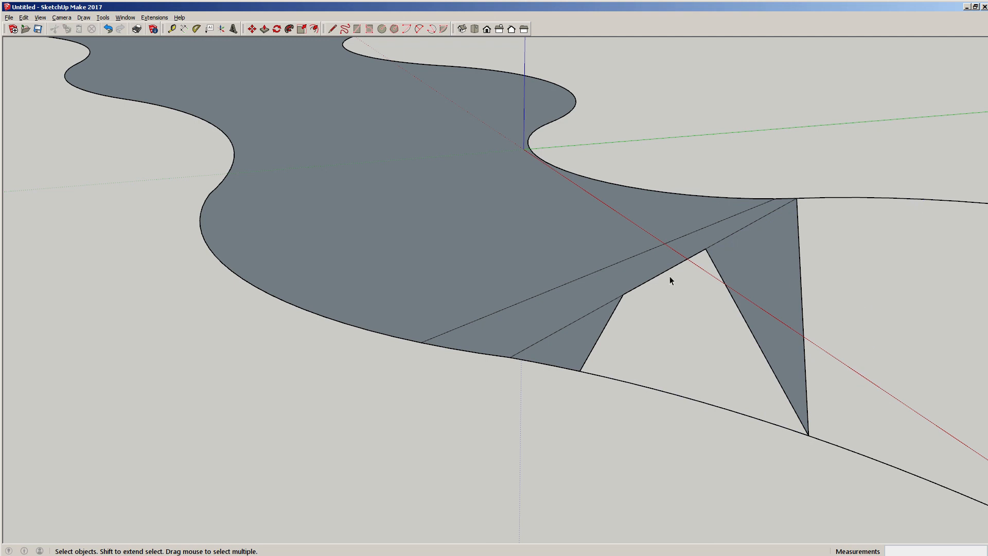
# - Delete the inner diagonal dividing line in the filled area, and try deleting the next dividing line before undoing that attempt
pyautogui.click(626, 260)
pyautogui.press('Delete')
pyautogui.click(606, 305)
pyautogui.press('Delete')
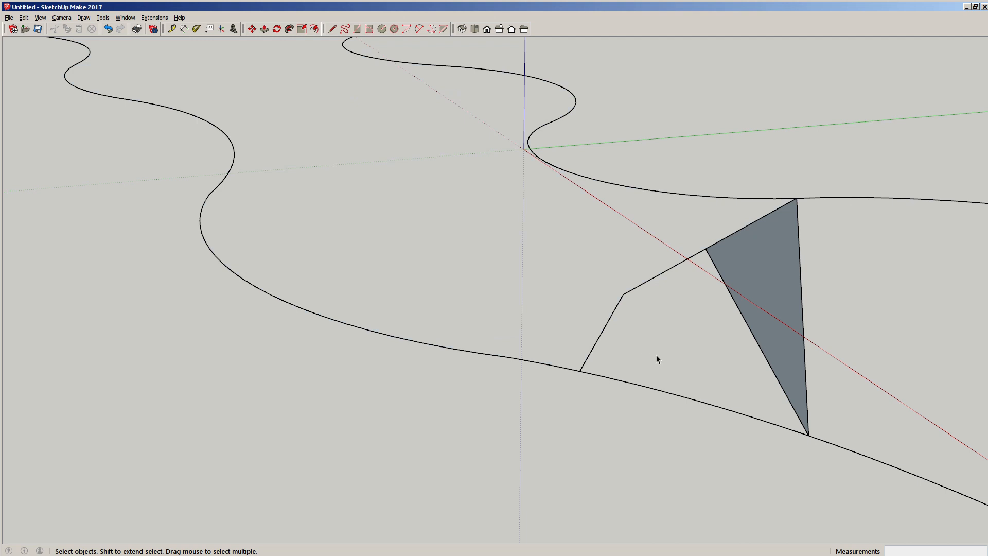
pyautogui.hotkey('ctrl', 'z')
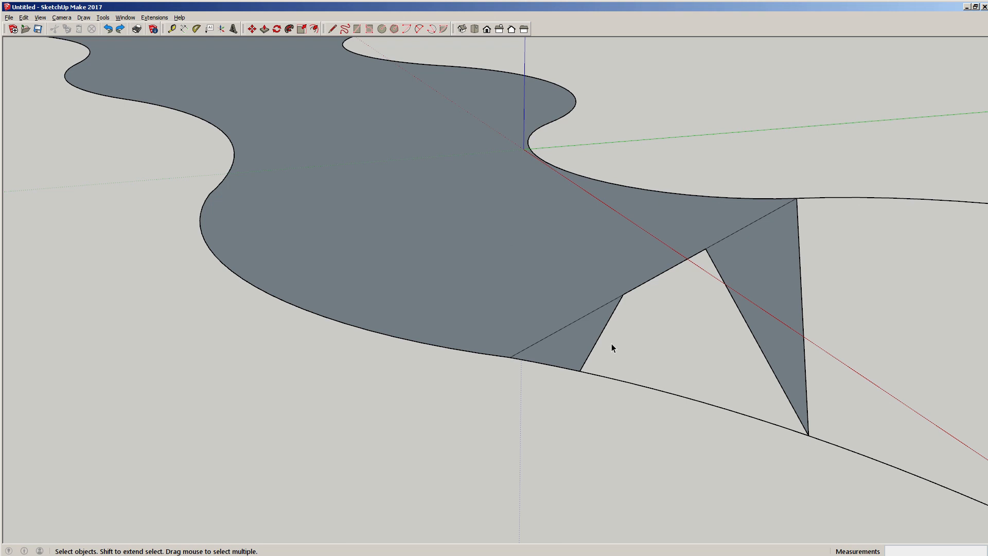
# - Draw lines from both corners of the gap on the diagonal to one shared point on the near-side curve
pyautogui.moveTo(697, 358)
pyautogui.mouseDown(button='middle')
pyautogui.moveTo(636, 338)
pyautogui.moveTo(681, 350)
pyautogui.mouseUp(button='middle')
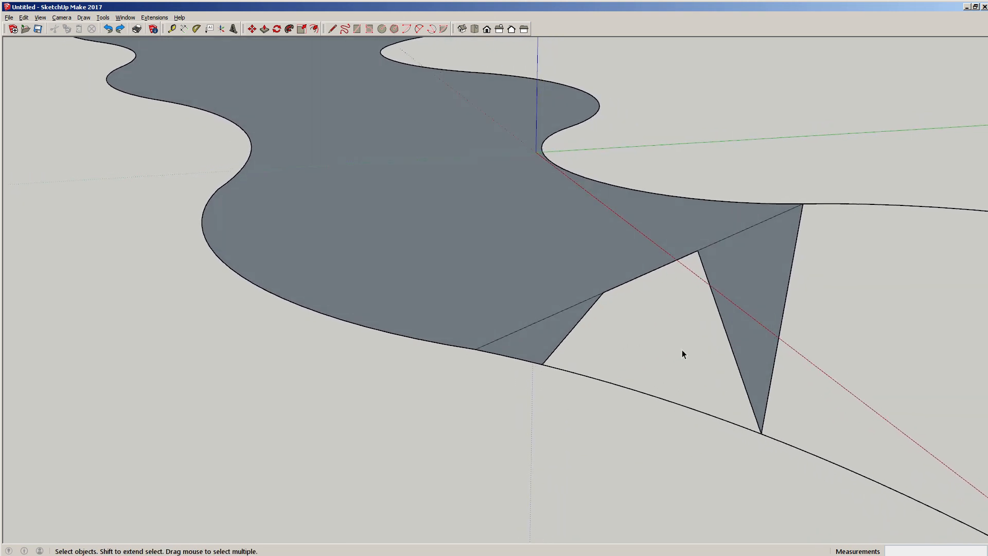
pyautogui.press('l')
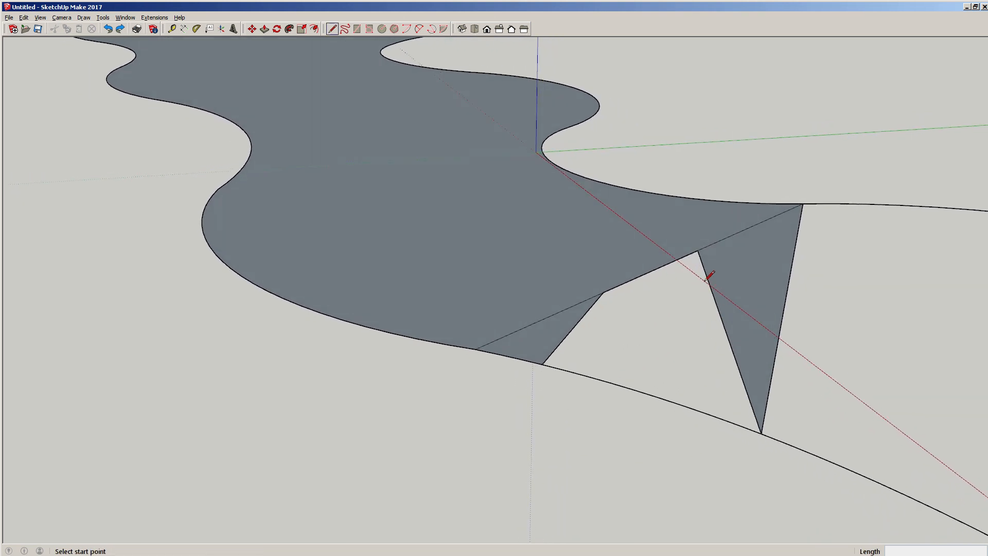
pyautogui.click(698, 250)
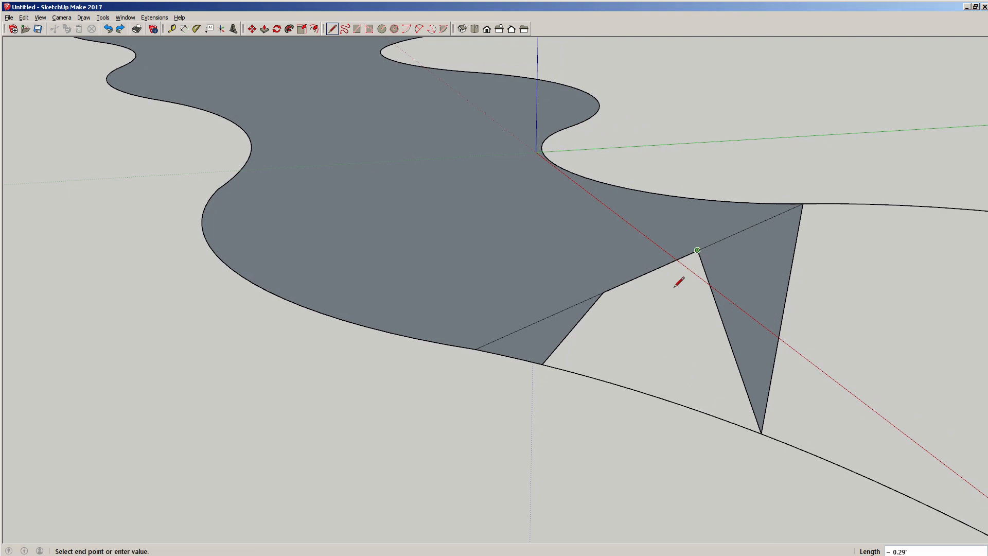
pyautogui.click(636, 390)
pyautogui.press('space')
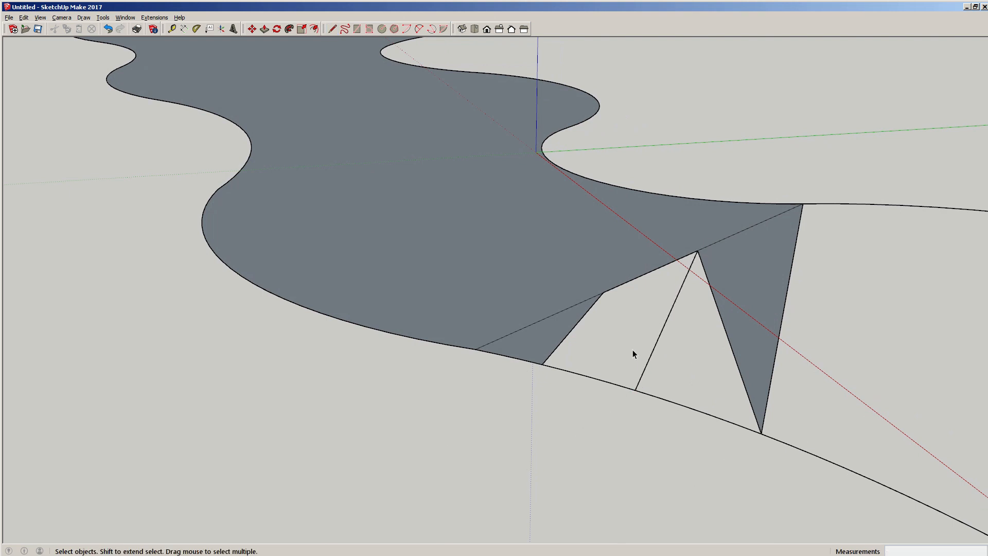
pyautogui.press('l')
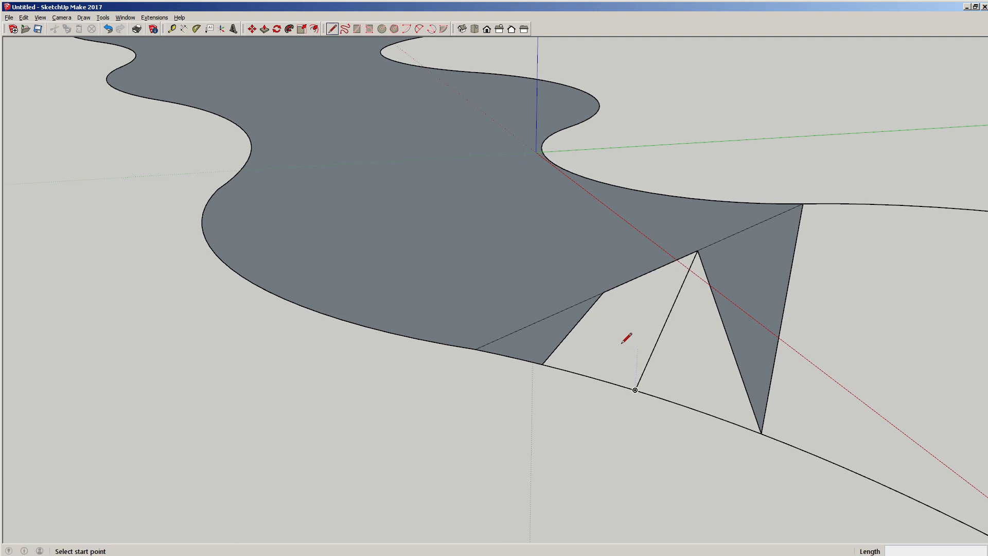
pyautogui.click(604, 292)
pyautogui.click(635, 390)
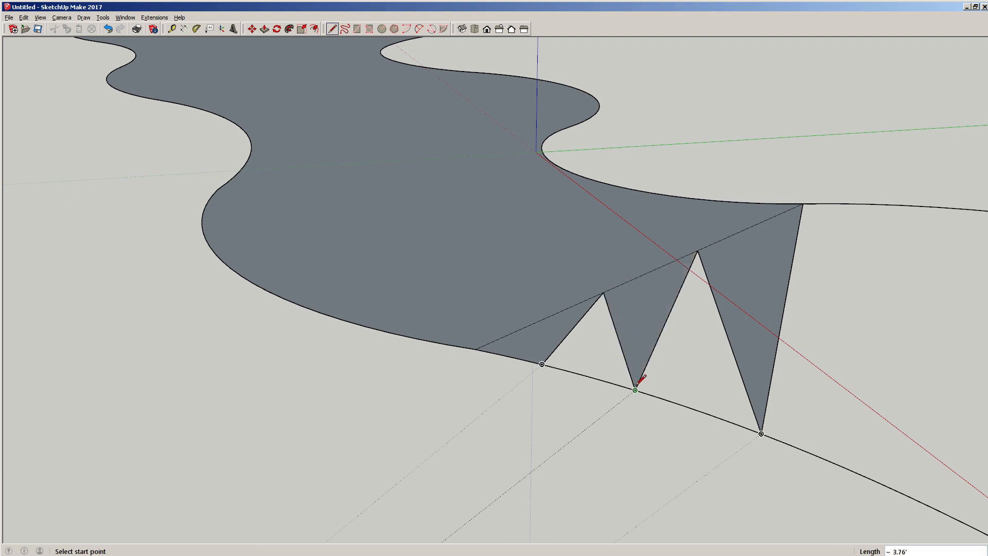
pyautogui.press('space')
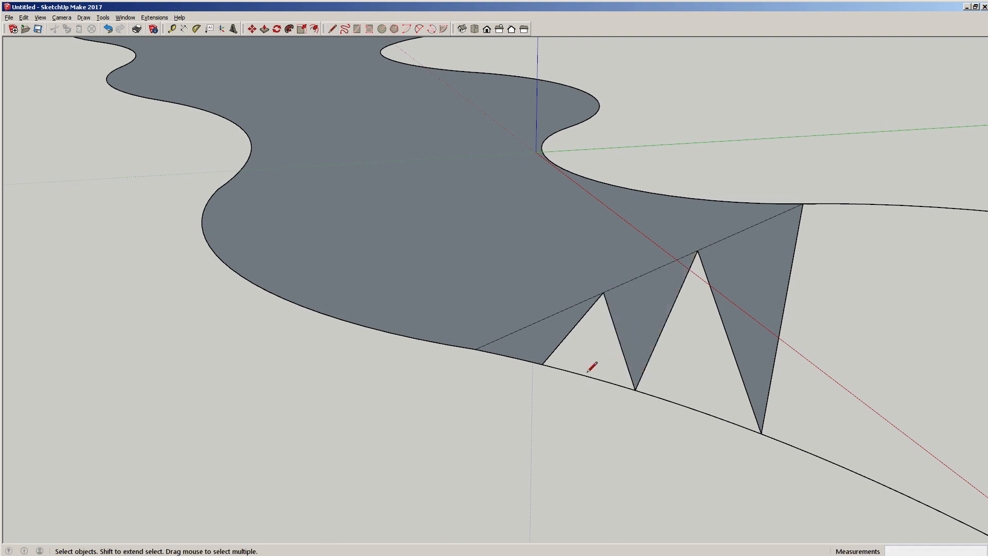
# - Draw a line from the near-side curve to the apex of the smaller triangular gap, splitting it in two
pyautogui.press('l')
pyautogui.click(588, 377)
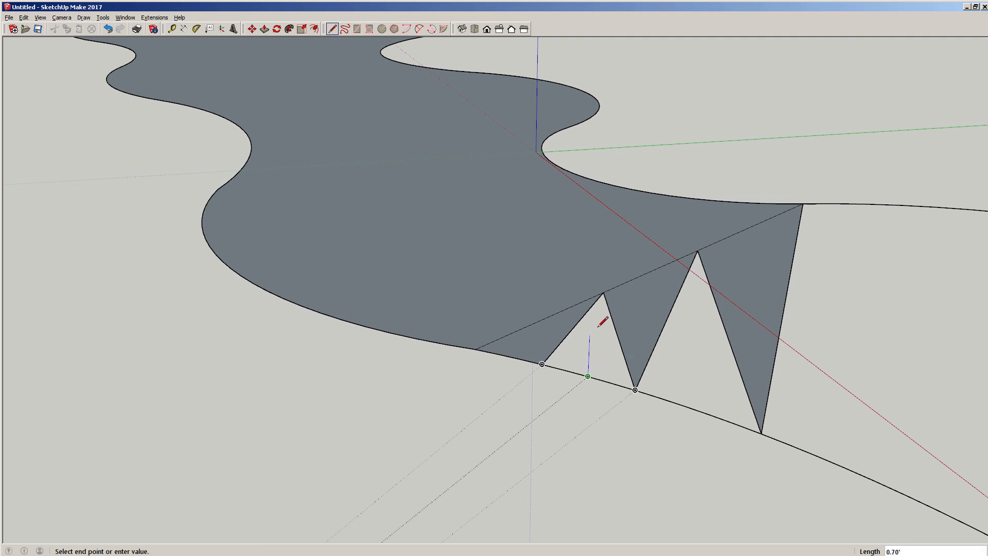
pyautogui.click(604, 292)
pyautogui.press('space')
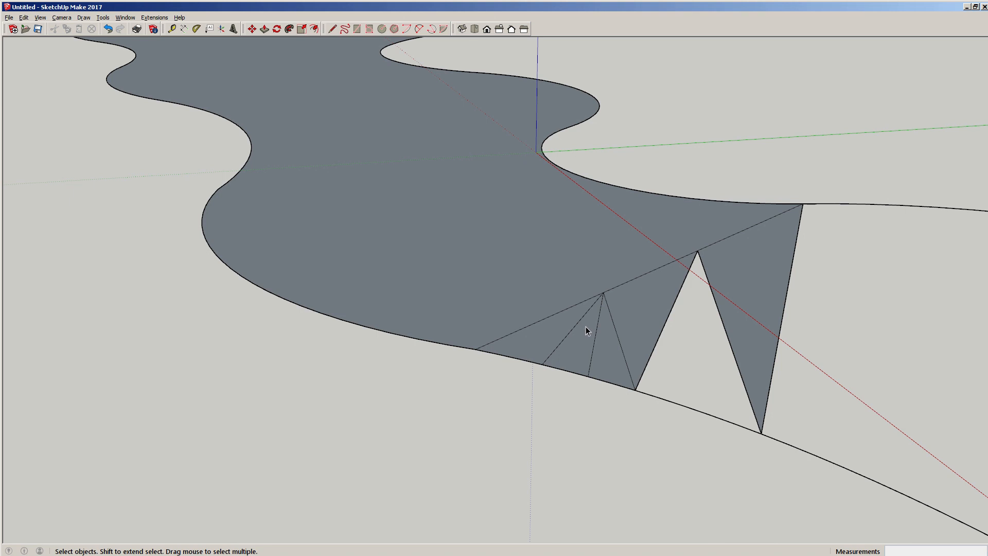
# - Try deleting the diagonal dividing line and the adjoining short line of the small fan, undoing each deletion
pyautogui.click(576, 304)
pyautogui.press('Delete')
pyautogui.click(586, 317)
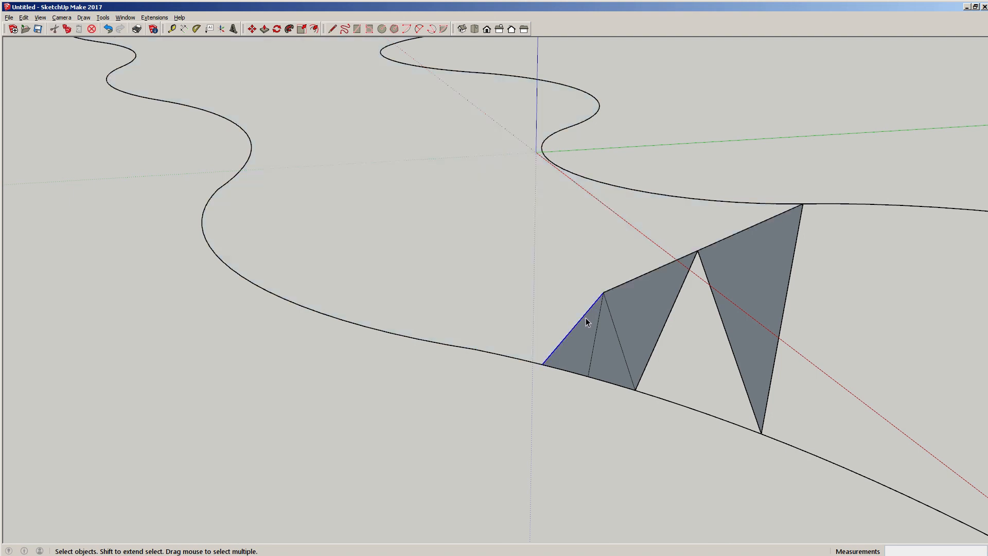
pyautogui.hotkey('ctrl', 'z')
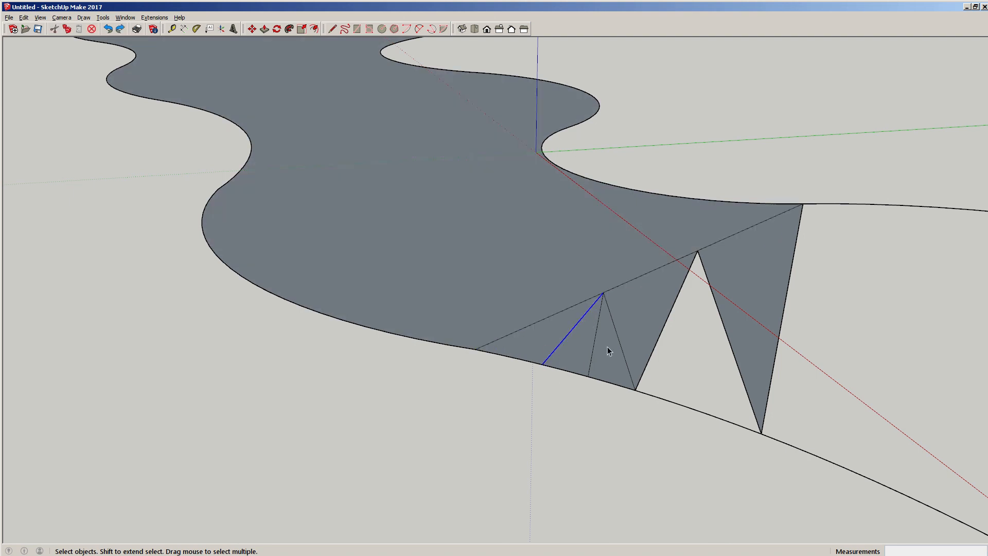
pyautogui.press('Delete')
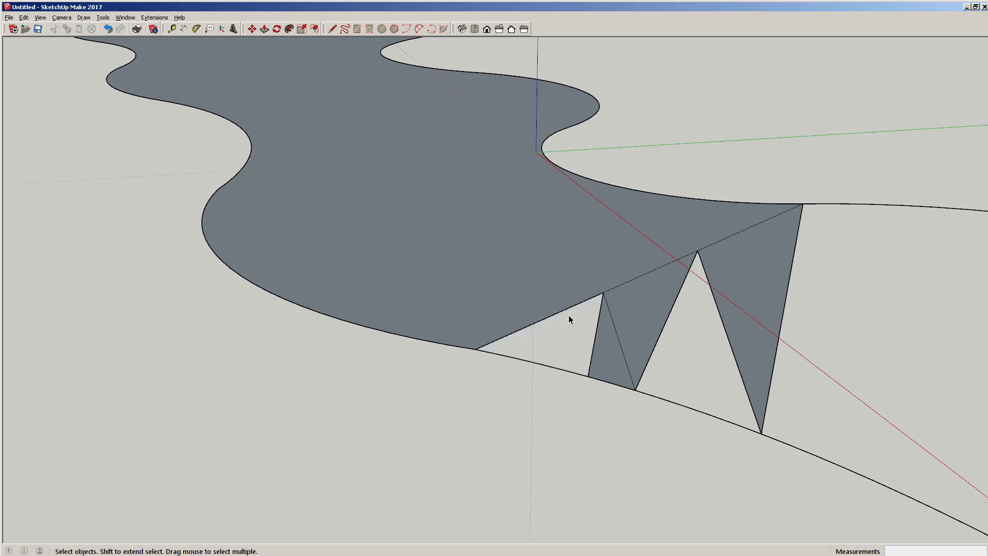
pyautogui.hotkey('ctrl', 'z')
# - Delete the line across the large unfilled loop and the two long sides of the outermost filled triangle
pyautogui.moveTo(578, 325)
pyautogui.mouseDown(button='middle')
pyautogui.moveTo(629, 227)
pyautogui.moveTo(641, 236)
pyautogui.moveTo(644, 227)
pyautogui.moveTo(655, 344)
pyautogui.moveTo(718, 359)
pyautogui.moveTo(627, 318)
pyautogui.mouseUp(button='middle')
pyautogui.moveTo(751, 299); pyautogui.dragTo(705, 249, button='middle')
pyautogui.scroll(-5, 576, 334)
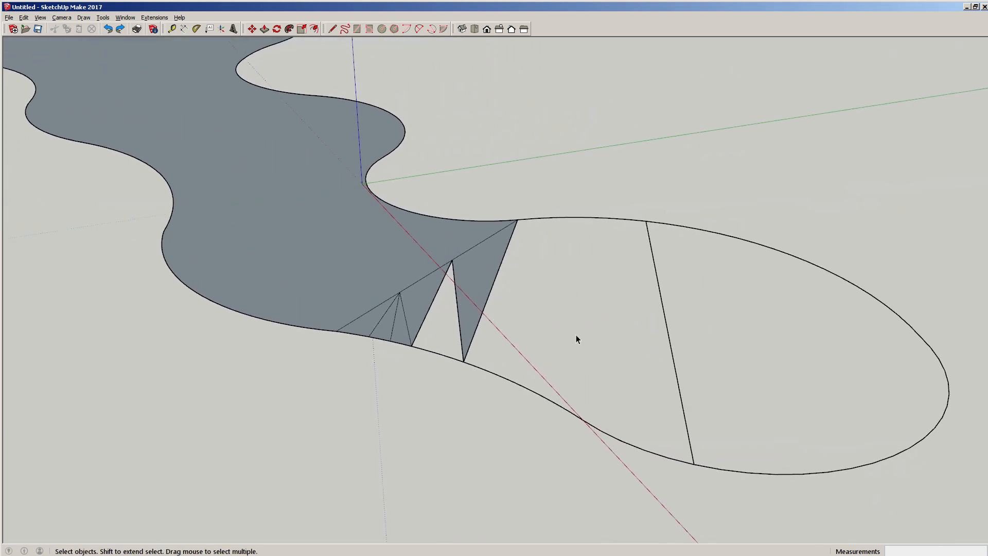
pyautogui.click(640, 322)
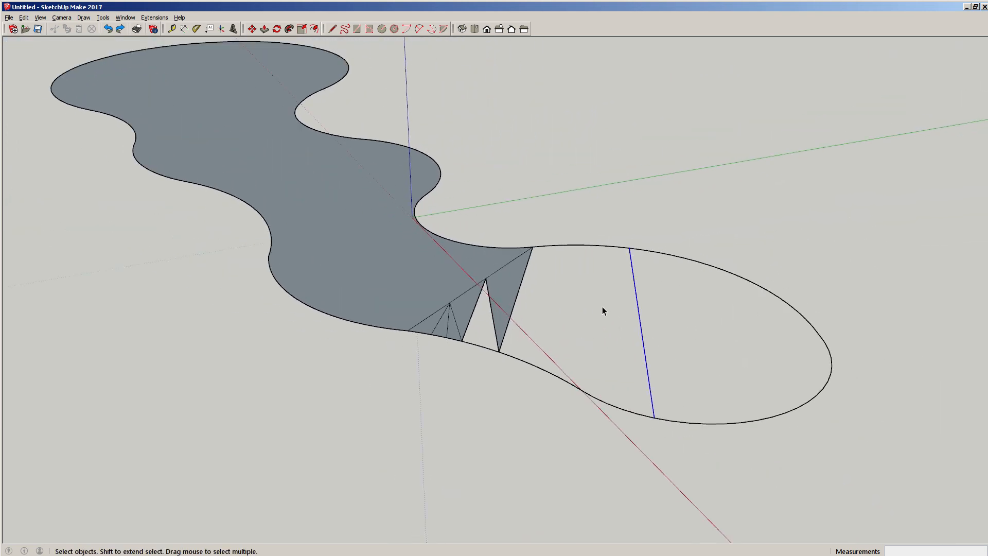
pyautogui.press('Delete')
pyautogui.click(515, 304)
pyautogui.press('Delete')
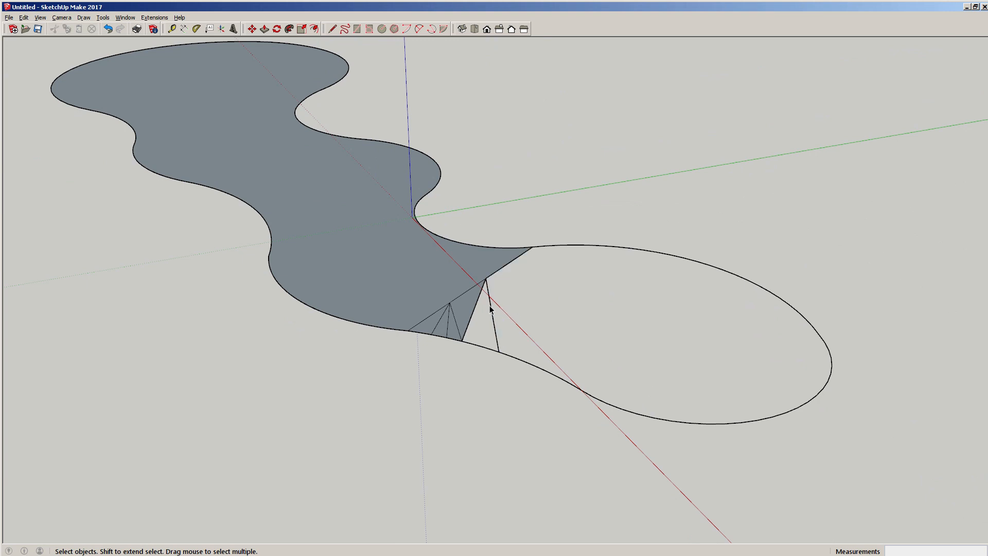
pyautogui.click(492, 309)
pyautogui.press('Delete')
# - Try deleting the diagonal dividing line between the main filled area and the small fan, and undo it
pyautogui.click(459, 297)
pyautogui.press('Delete')
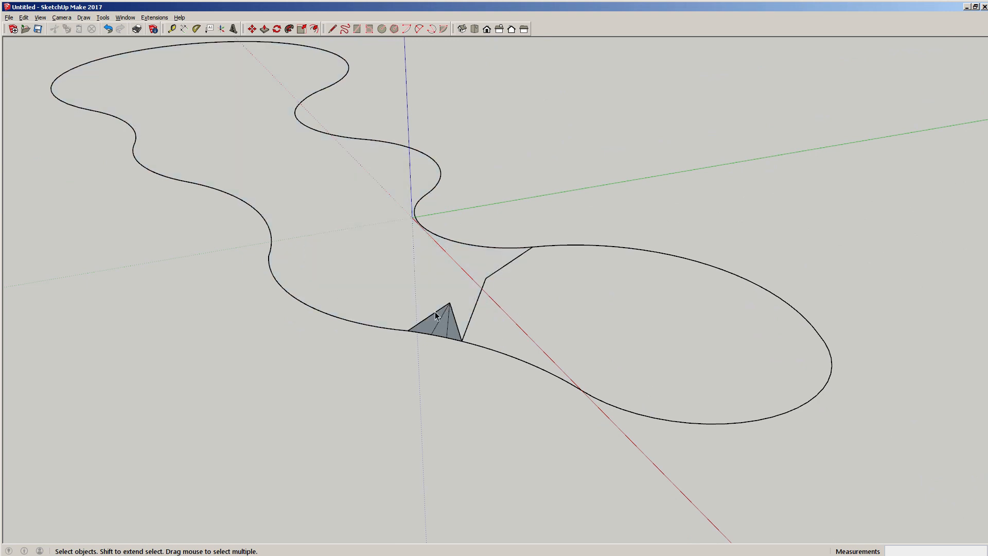
pyautogui.hotkey('ctrl', 'z')
# - Delete the middle fan line nearest the unfilled loop, and try deleting the fan's outer line before undoing that attempt
pyautogui.scroll(3, 452, 302)
pyautogui.scroll(-5, 434, 302)
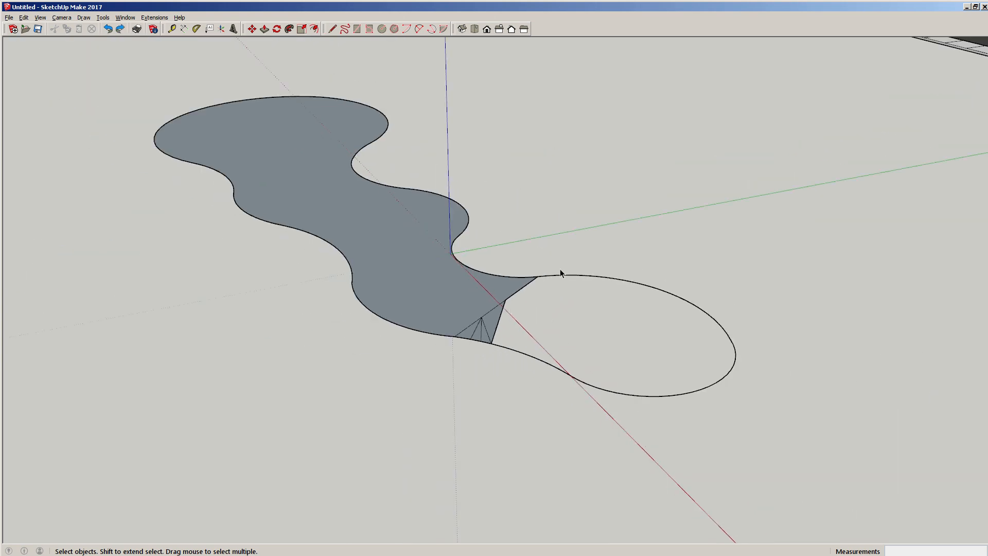
pyautogui.moveTo(519, 333); pyautogui.dragTo(562, 336, button='middle')
pyautogui.scroll(4, 665, 298)
pyautogui.scroll(2, 391, 384)
pyautogui.scroll(-2, 363, 396)
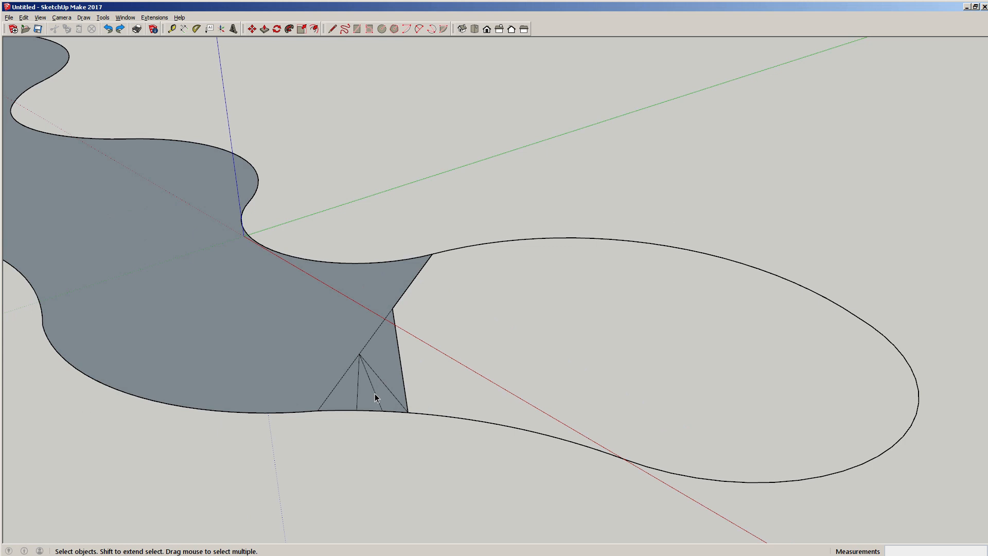
pyautogui.click(375, 393)
pyautogui.press('Delete')
pyautogui.click(377, 378)
pyautogui.press('Delete')
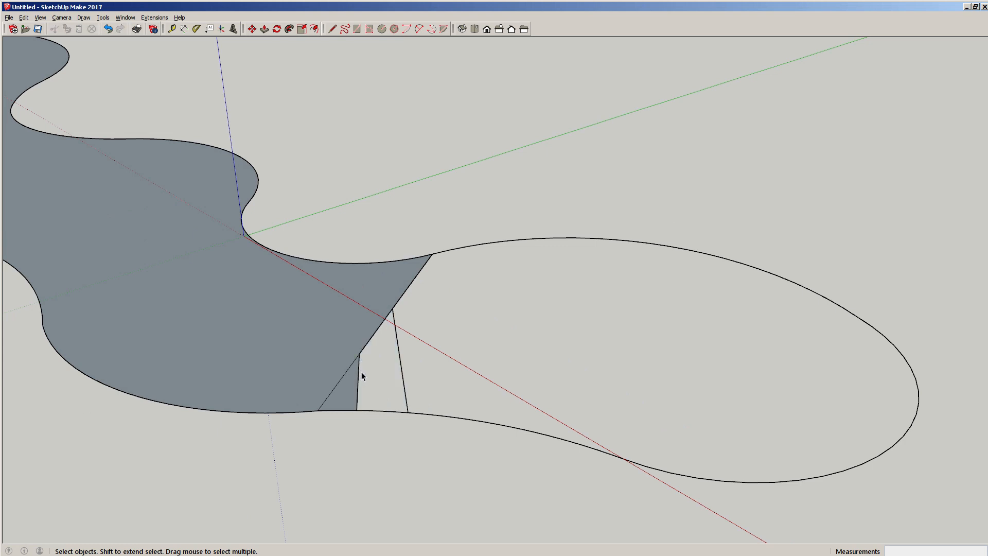
pyautogui.hotkey('ctrl', 'z')
# - Inspect the outline edge-on for flatness, then try deleting the lower segment of the diagonal dividing line and undo it
pyautogui.scroll(2, 359, 369)
pyautogui.scroll(-3, 439, 452)
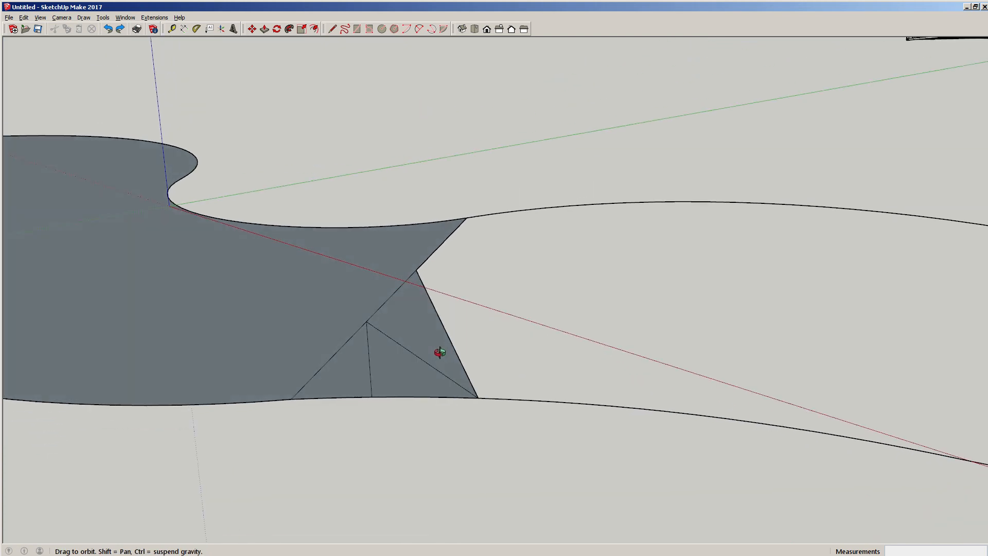
pyautogui.moveTo(441, 349); pyautogui.dragTo(463, 269, button='middle')
pyautogui.moveTo(462, 268); pyautogui.dragTo(420, 268)
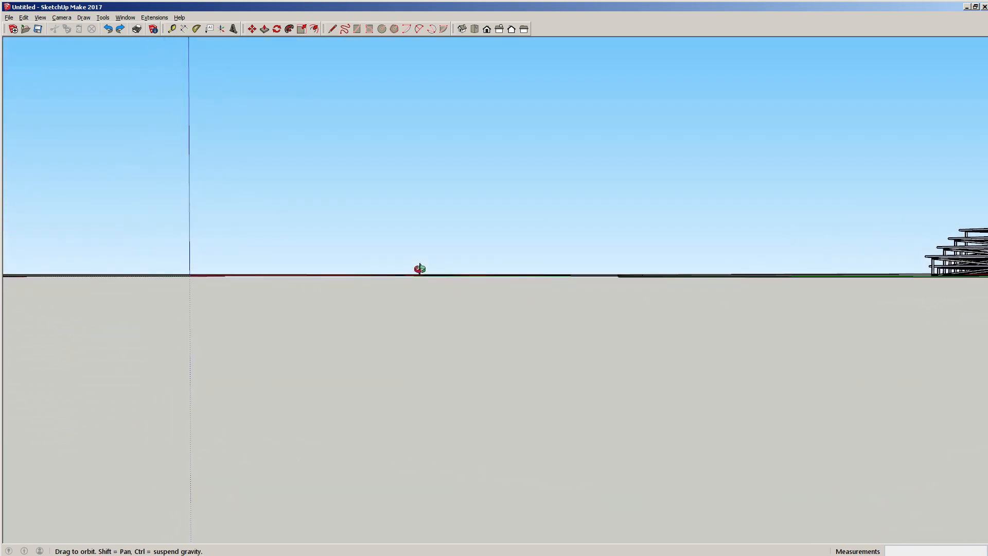
pyautogui.moveTo(420, 269); pyautogui.dragTo(354, 380, button='middle')
pyautogui.click(350, 378)
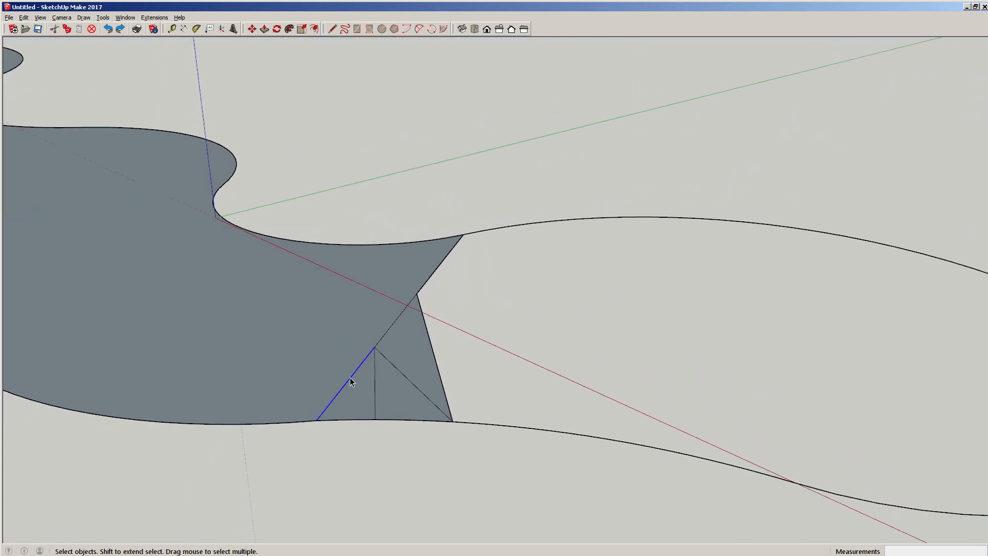
pyautogui.press('Delete')
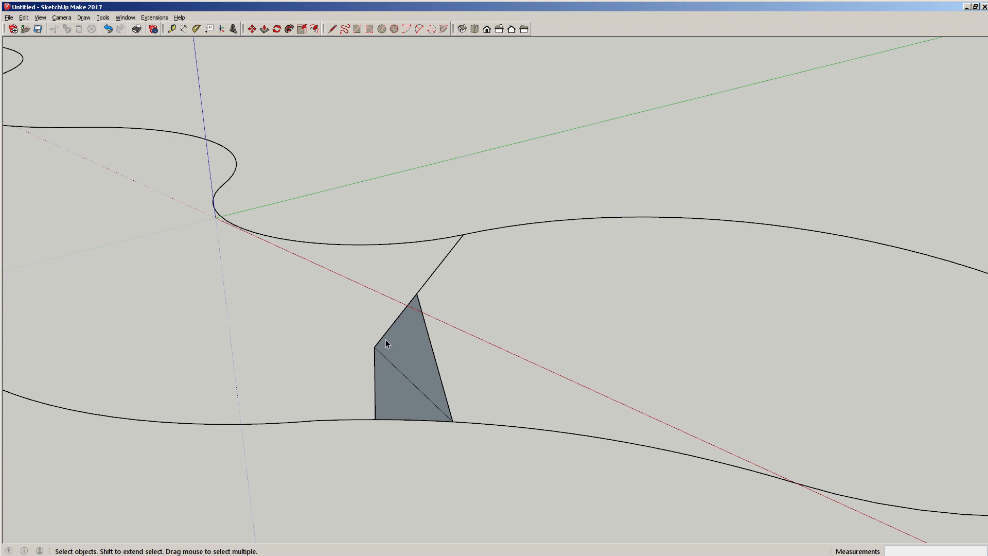
pyautogui.hotkey('ctrl', 'z')
# - Delete the remaining fan lines and the outline arc pieces between the diagonal dividing line's lower end and the end loop's arc
pyautogui.click(336, 420)
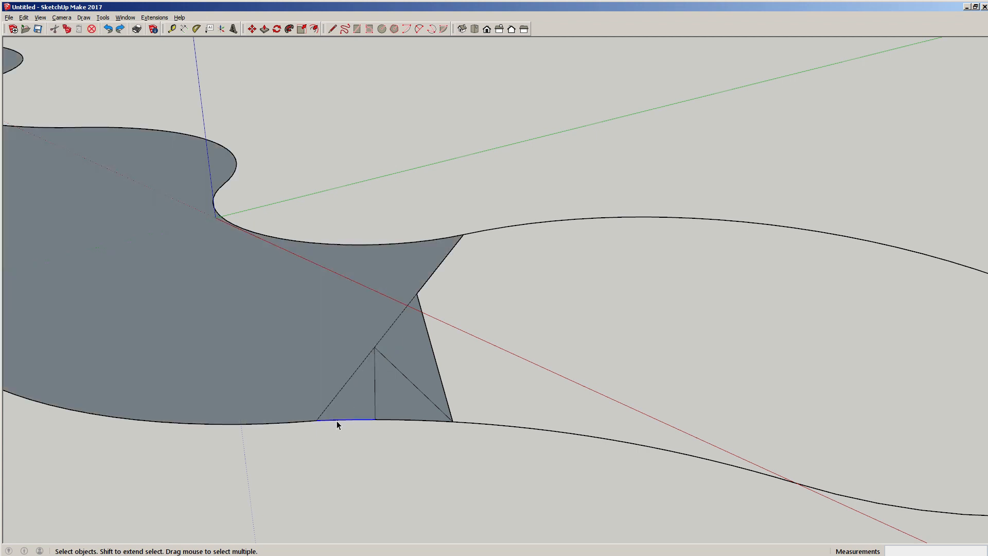
pyautogui.press('Delete')
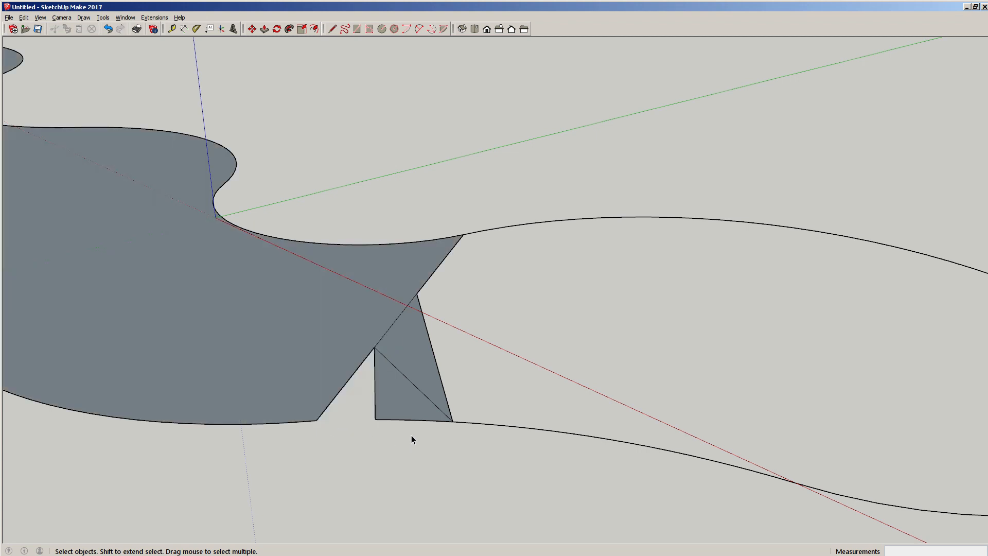
pyautogui.click(407, 371)
pyautogui.press('Delete')
pyautogui.moveTo(464, 375); pyautogui.dragTo(403, 360)
pyautogui.press('Delete')
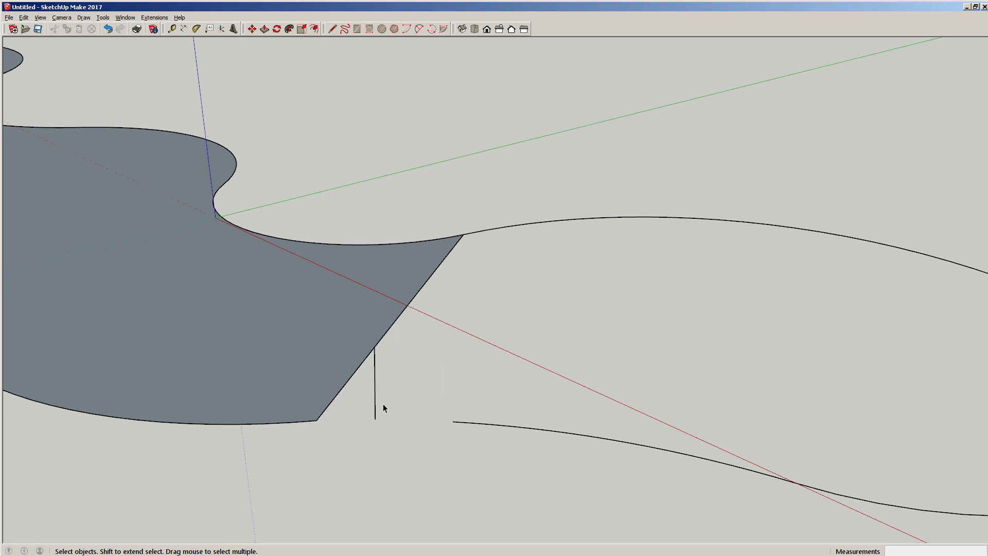
pyautogui.click(465, 423)
pyautogui.scroll(-2, 466, 430)
pyautogui.press('Delete')
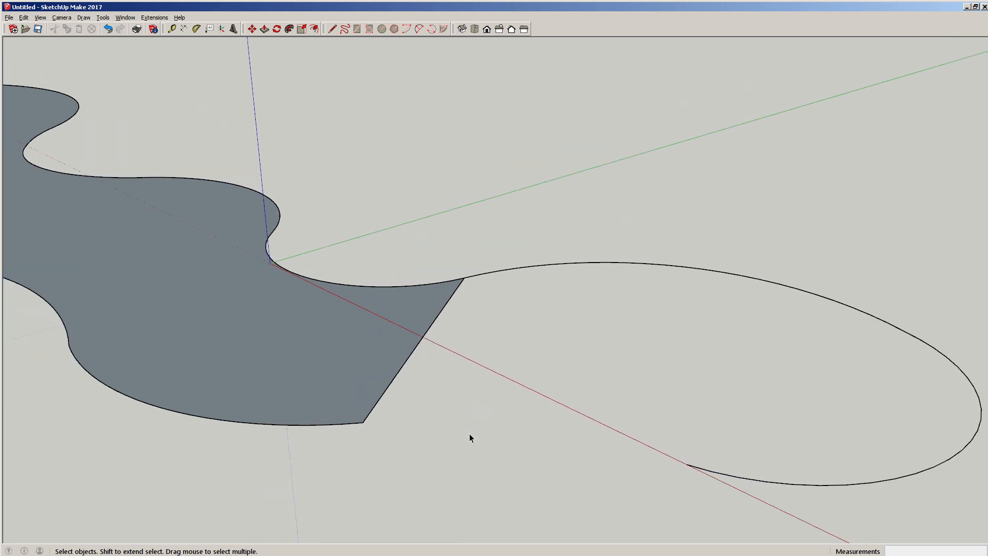
# - Draw an arc with a bulge of about 0.92' from the diagonal line's lower end to the open end of the loop's arc
pyautogui.press('a')
pyautogui.click(363, 422)
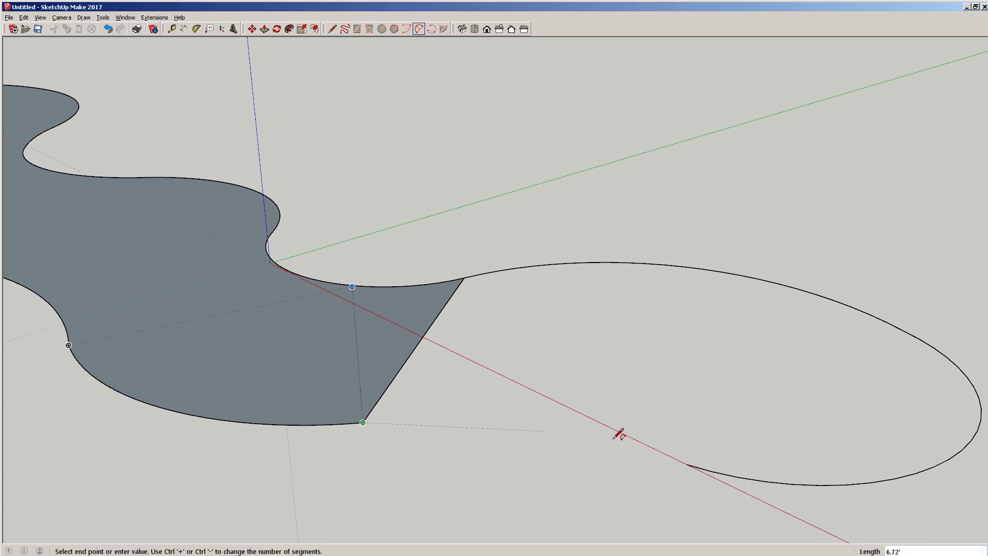
pyautogui.click(687, 464)
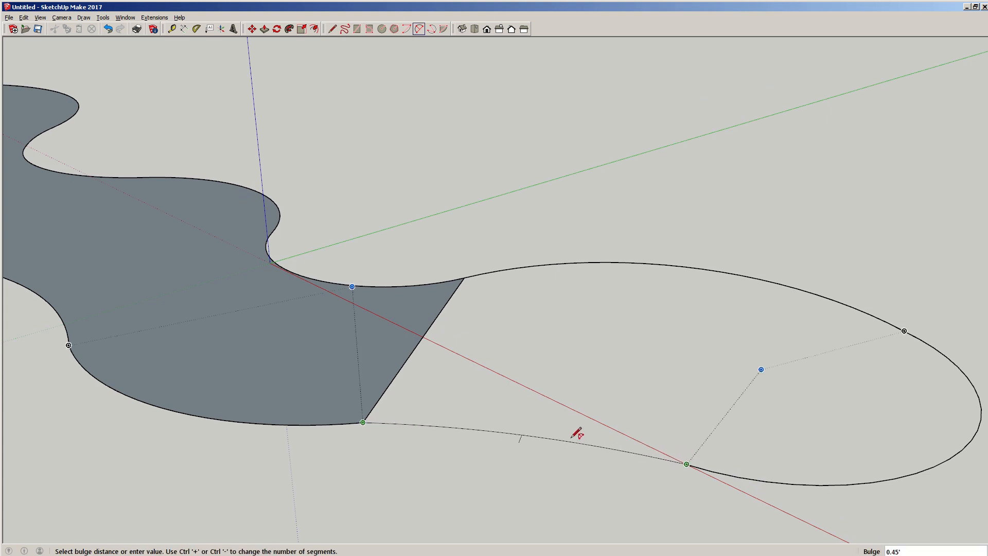
pyautogui.click(548, 425)
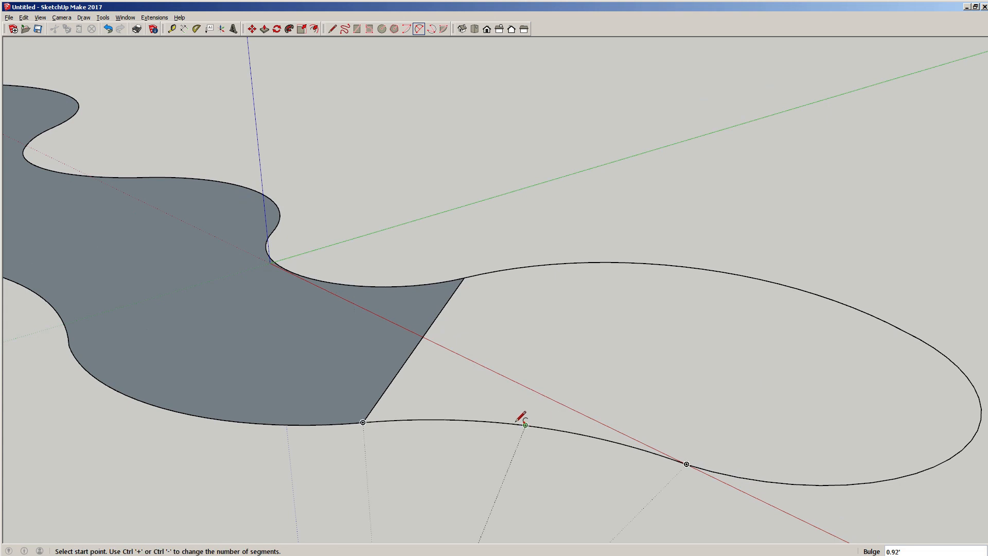
pyautogui.press('space')
# - Try closing the end loop with a straight line from just past the new arc to the opposite curve, and delete it
pyautogui.press('l')
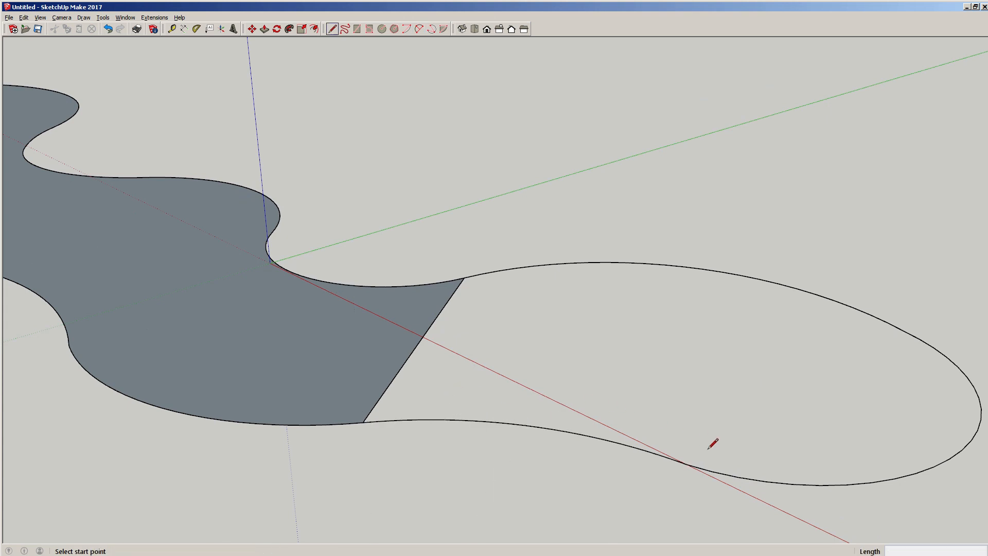
pyautogui.click(699, 467)
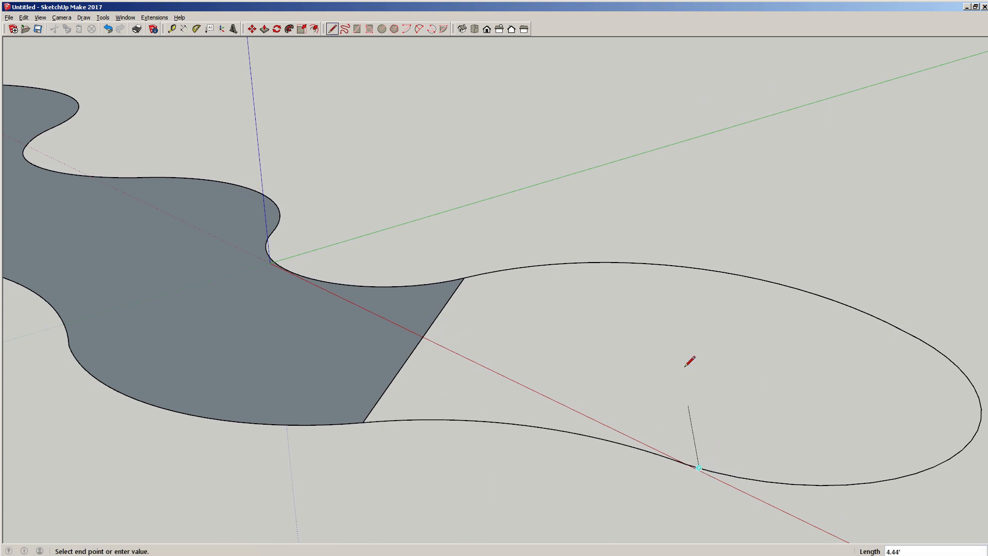
pyautogui.click(683, 267)
pyautogui.press('space')
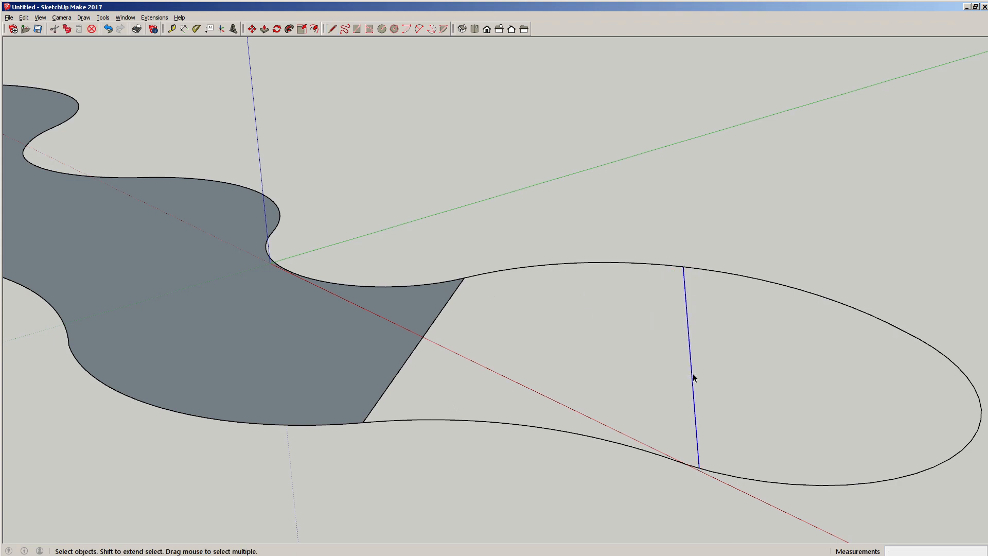
pyautogui.press('Delete')
# - Draw a line about 11.4' long from the new arc to the diagonal's upper end, and one from its midpoint to the opposite curve
pyautogui.press('l')
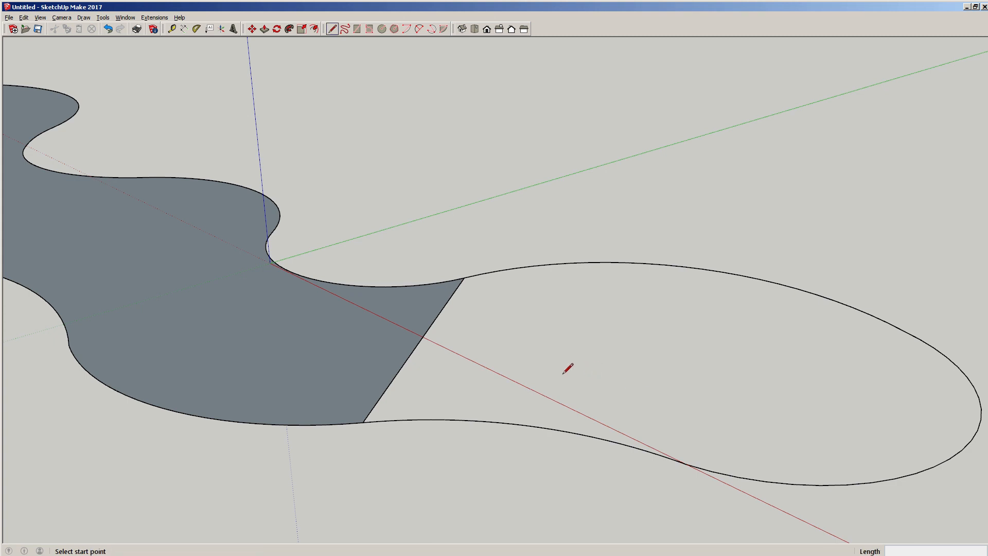
pyautogui.click(549, 428)
pyautogui.click(465, 278)
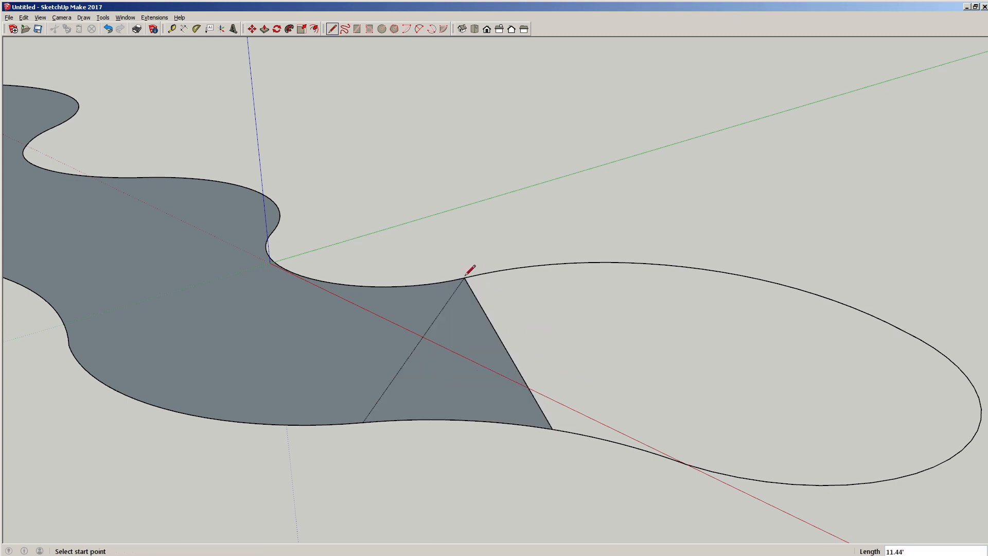
pyautogui.click(508, 353)
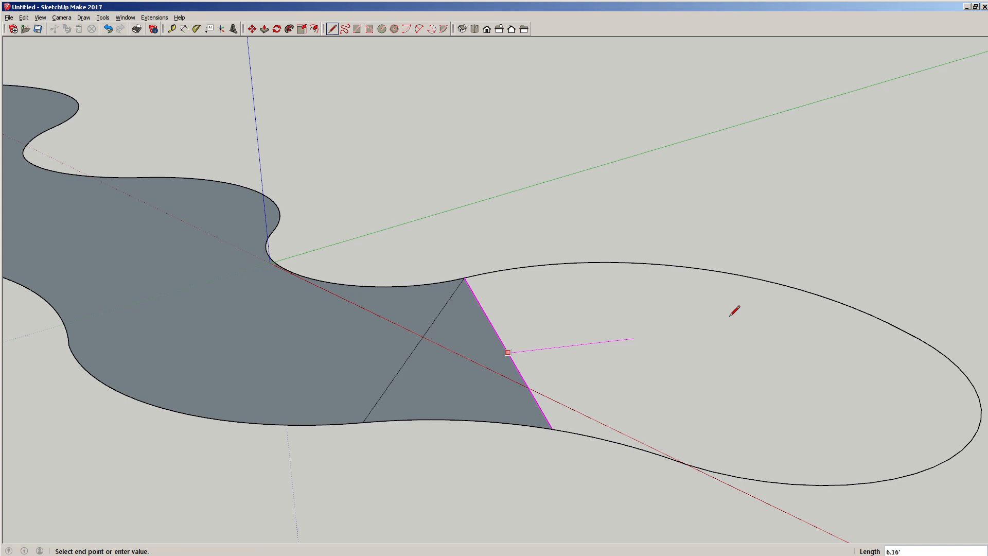
pyautogui.click(741, 276)
# - Try a line from the newest cross line to the arc at the loop's far end, and undo it
pyautogui.click(549, 340)
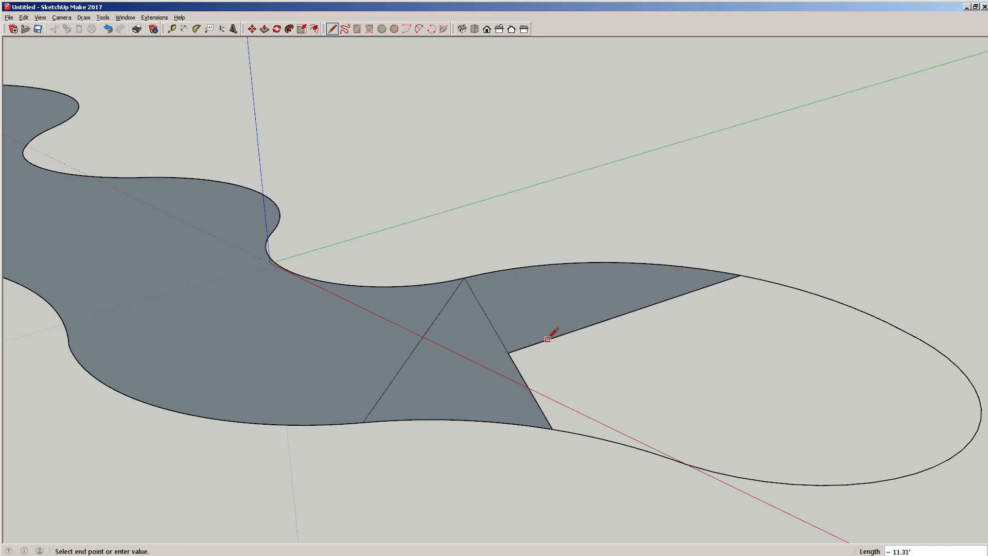
pyautogui.click(955, 366)
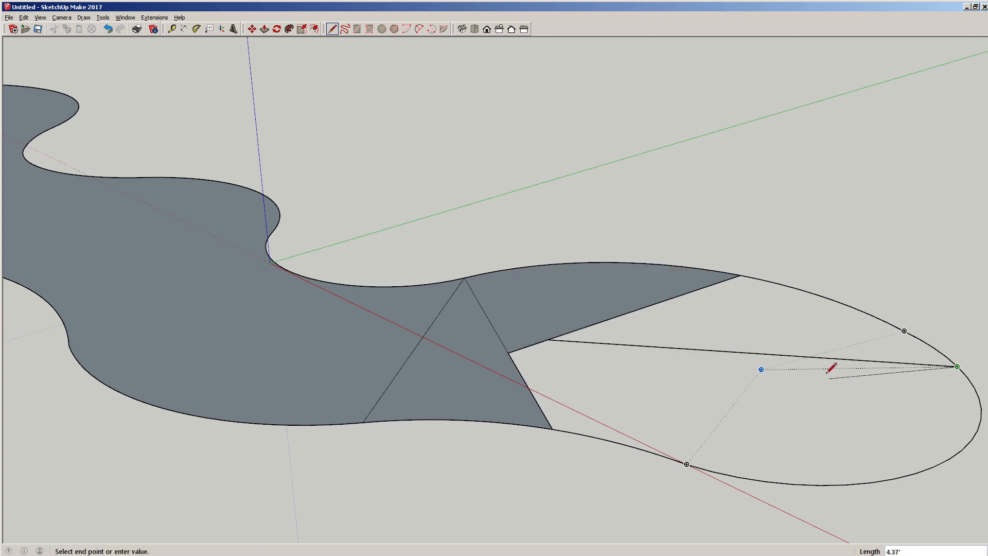
pyautogui.hotkey('ctrl', 'z')
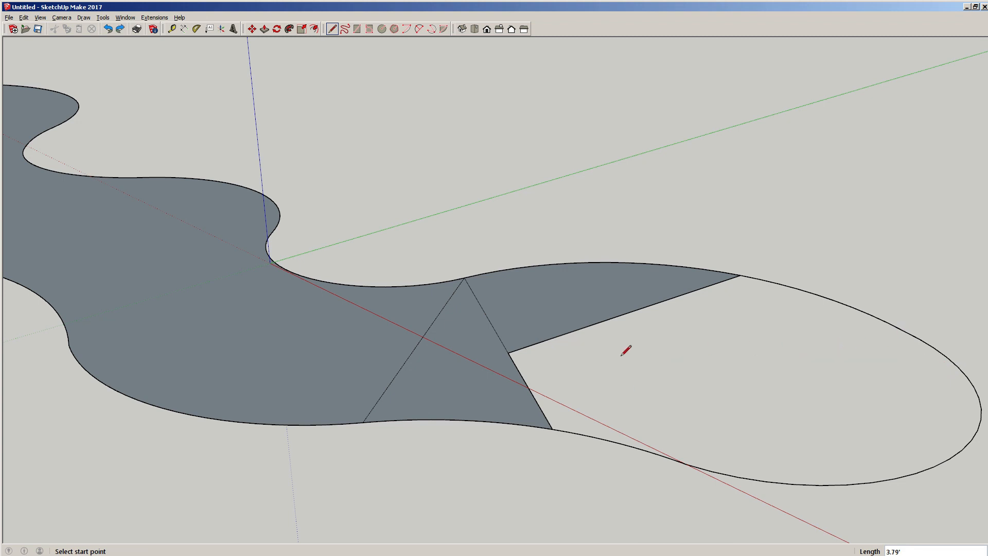
# - Draw a line about 13.4' long from the cross line's midpoint to the curve before the end arc, and try a line from it across the loop before undoing that attempt
pyautogui.click(511, 353)
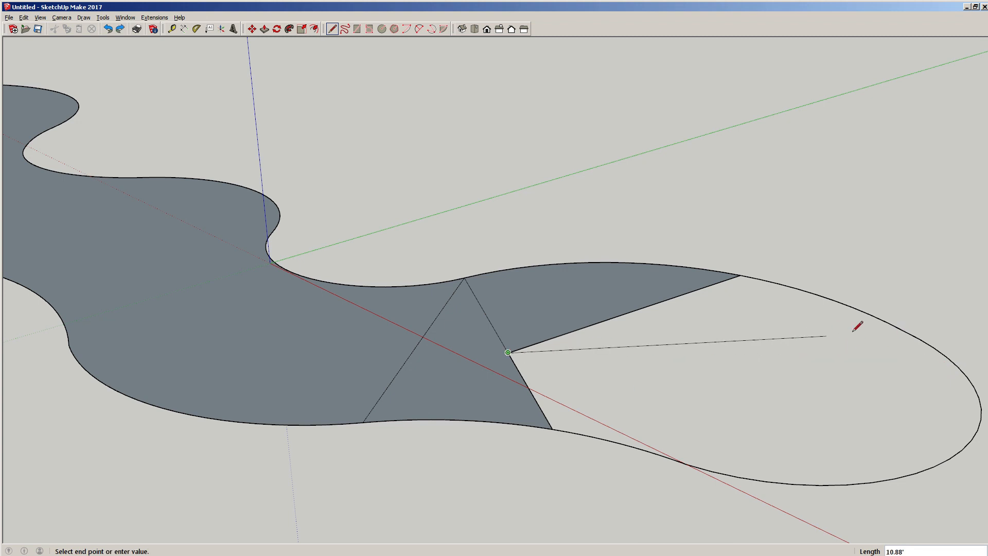
pyautogui.click(886, 322)
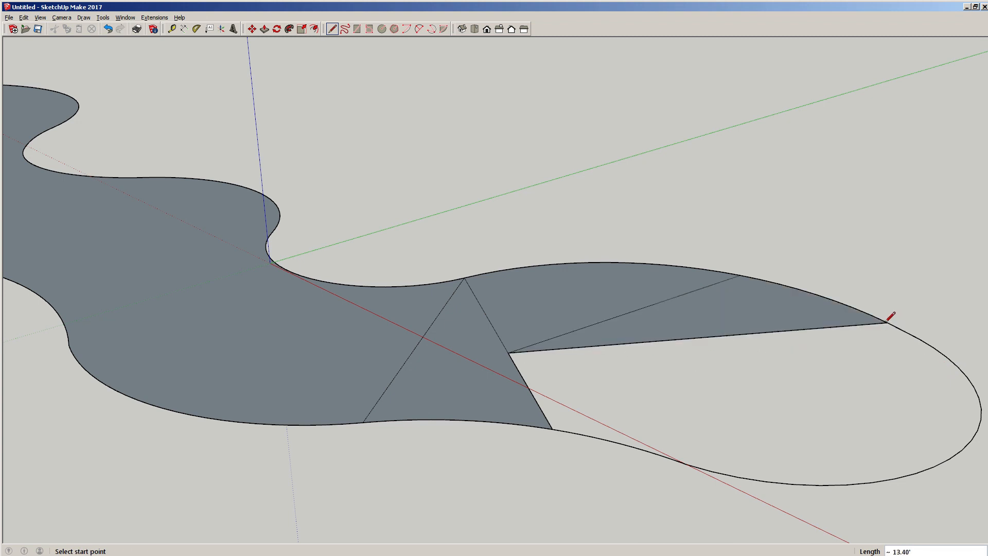
pyautogui.click(705, 338)
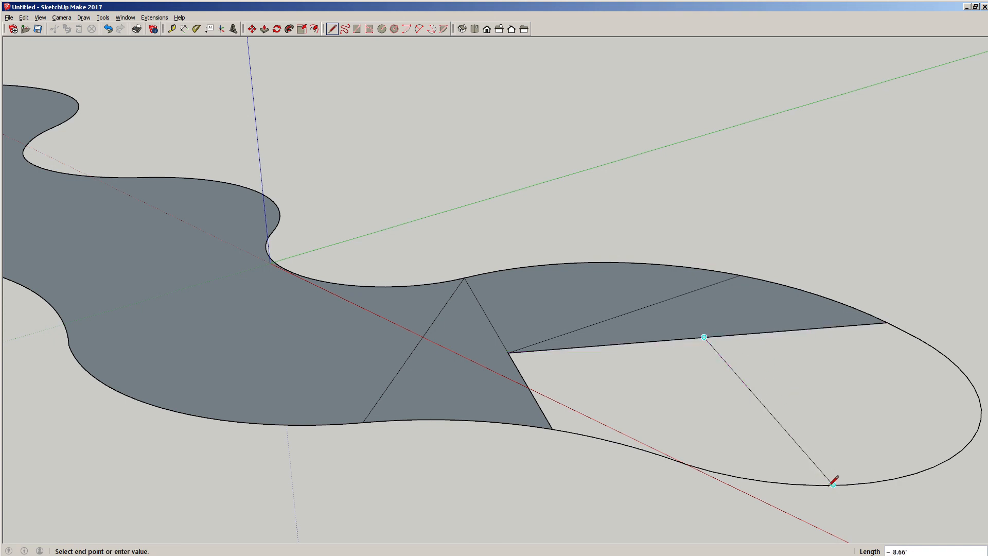
pyautogui.click(851, 479)
pyautogui.hotkey('ctrl', 'z')
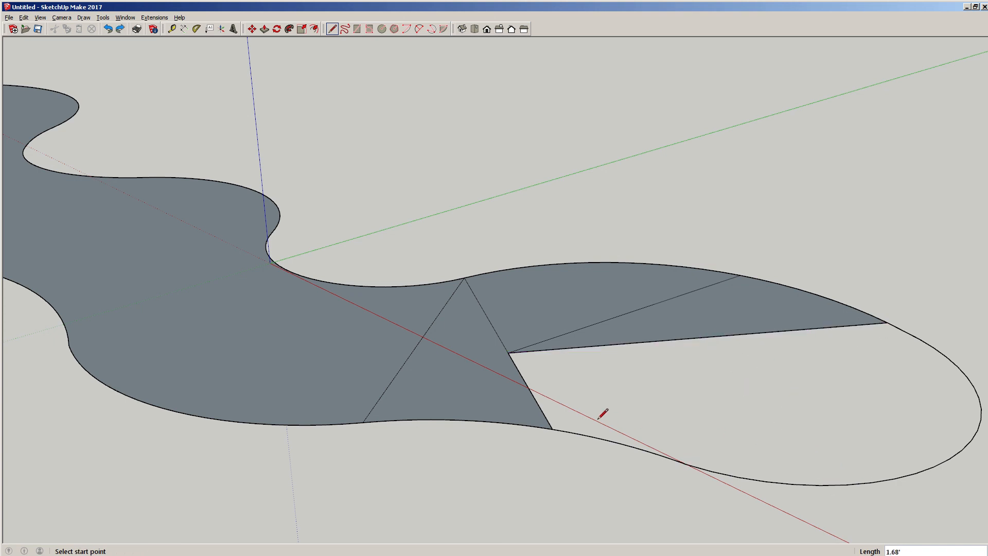
# - Join the cross line's end on the new arc to the long line bounding the filled area, and try a line from this edge to the end arc before undoing it
pyautogui.click(553, 428)
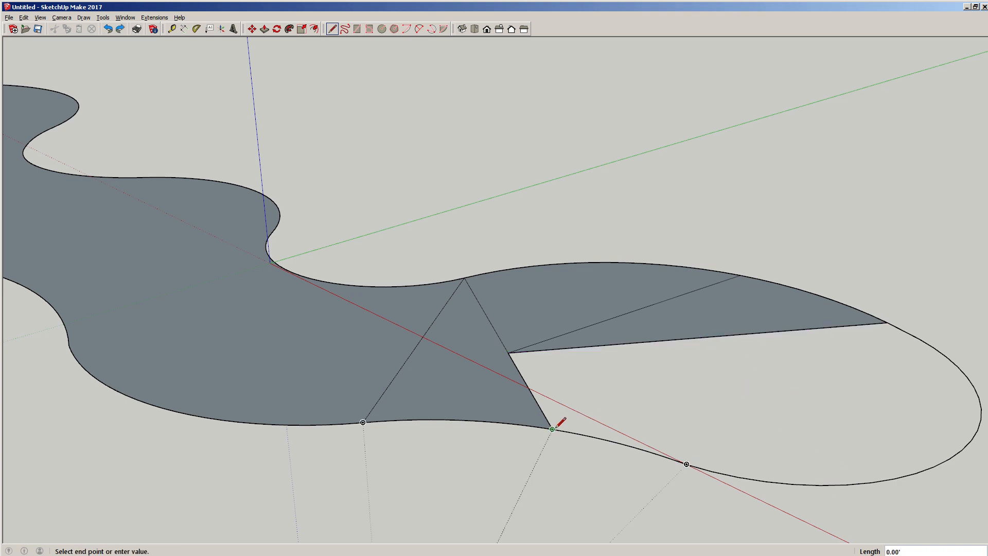
pyautogui.click(804, 329)
pyautogui.click(663, 385)
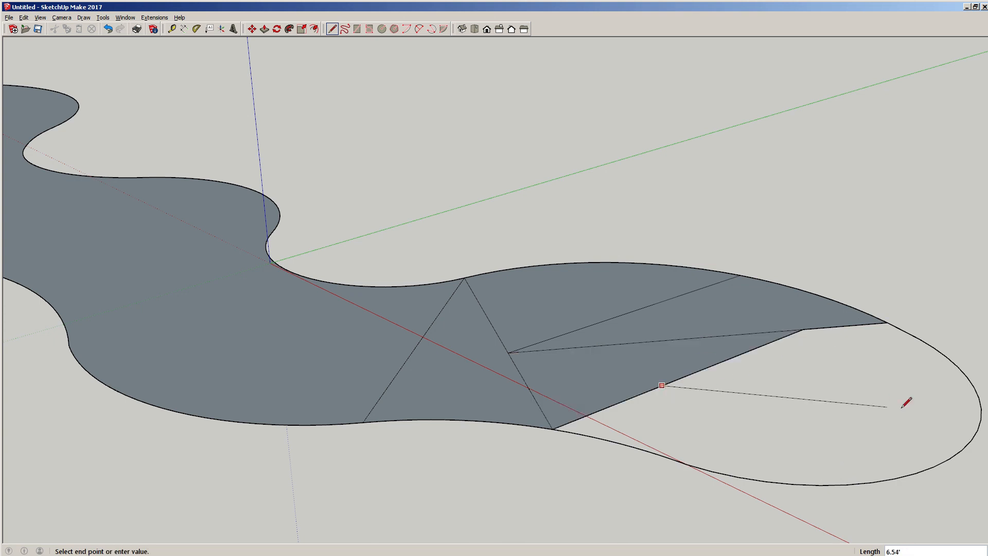
pyautogui.click(974, 387)
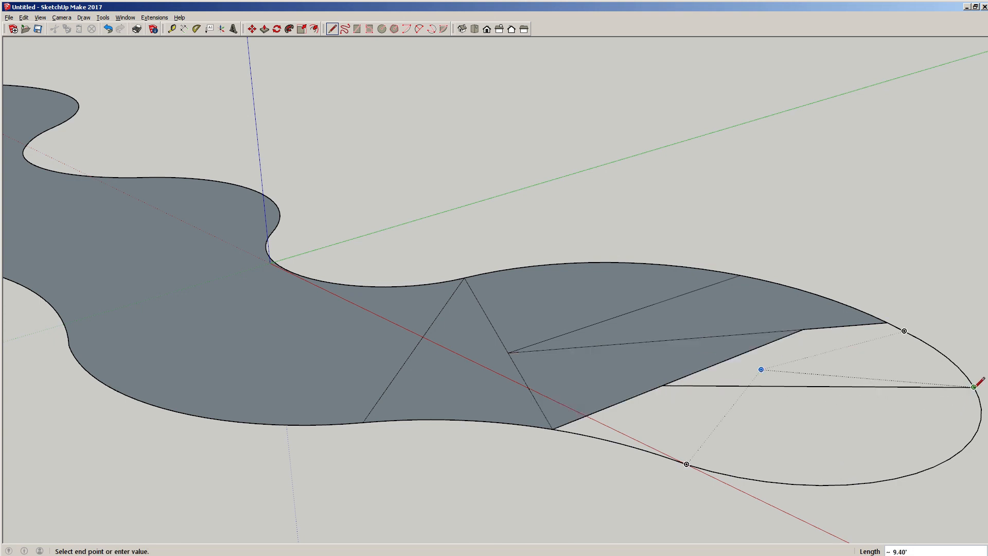
pyautogui.hotkey('ctrl', 'z')
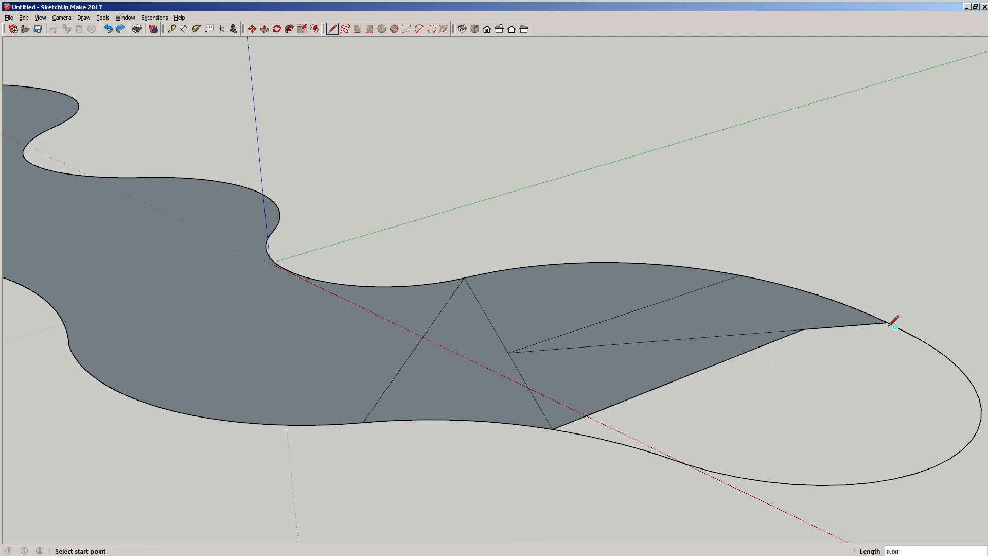
# - Delete all the cross lines inside the filled area, including the diagonal dividing line, to merge its faces
pyautogui.press('space')
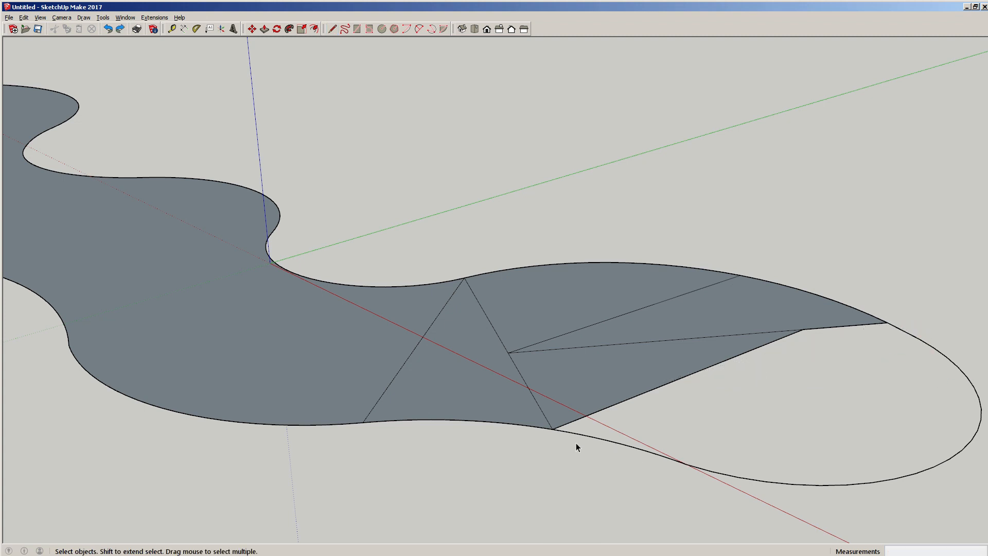
pyautogui.click(619, 445)
pyautogui.press('Delete')
pyautogui.click(528, 352)
pyautogui.press('Delete')
pyautogui.click(525, 351)
pyautogui.press('Delete')
pyautogui.click(498, 338)
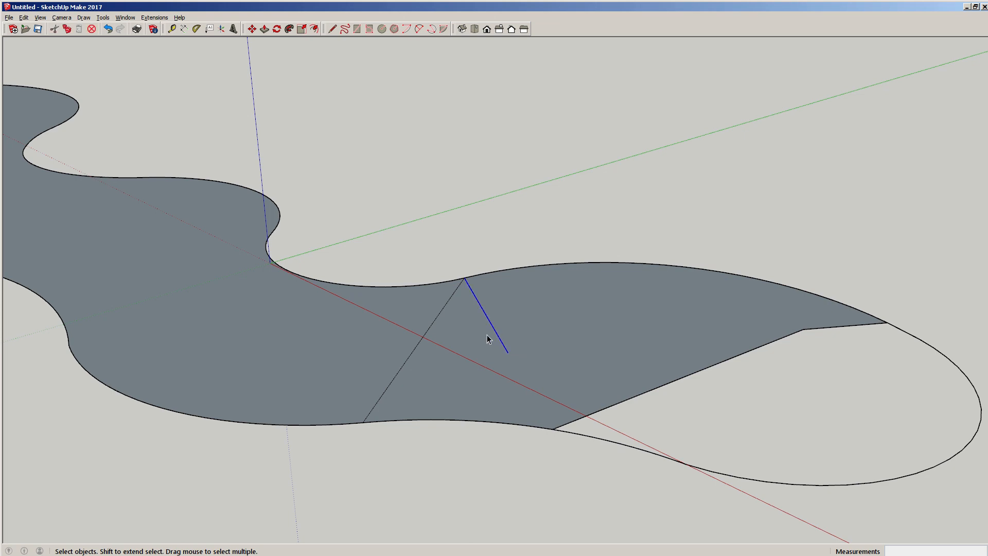
pyautogui.press('Delete')
pyautogui.click(423, 340)
pyautogui.press('Delete')
# - Select the unfilled loop's end arc and examine its junction with the adjoining curve up close
pyautogui.moveTo(652, 336); pyautogui.dragTo(496, 403, button='middle')
pyautogui.scroll(-1, 497, 415)
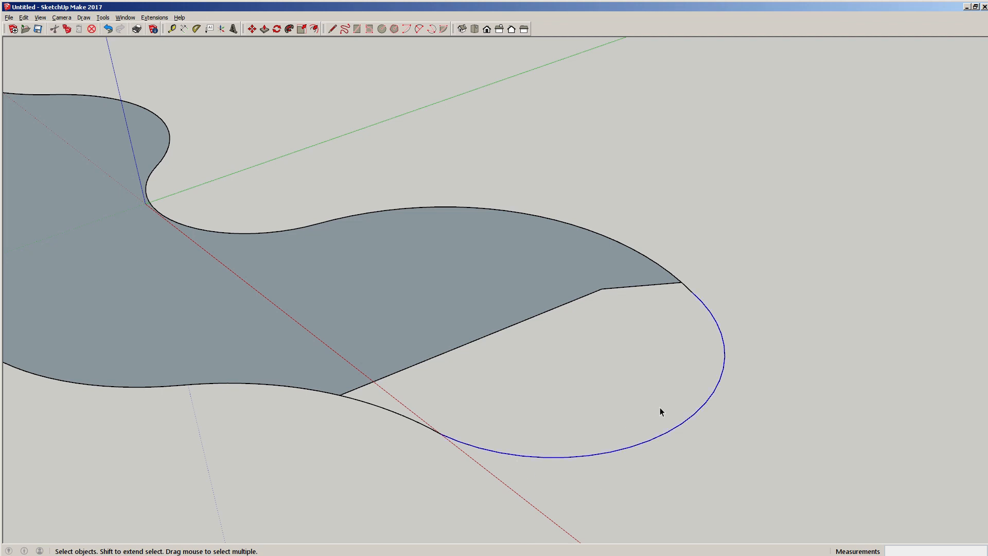
pyautogui.scroll(5, 708, 311)
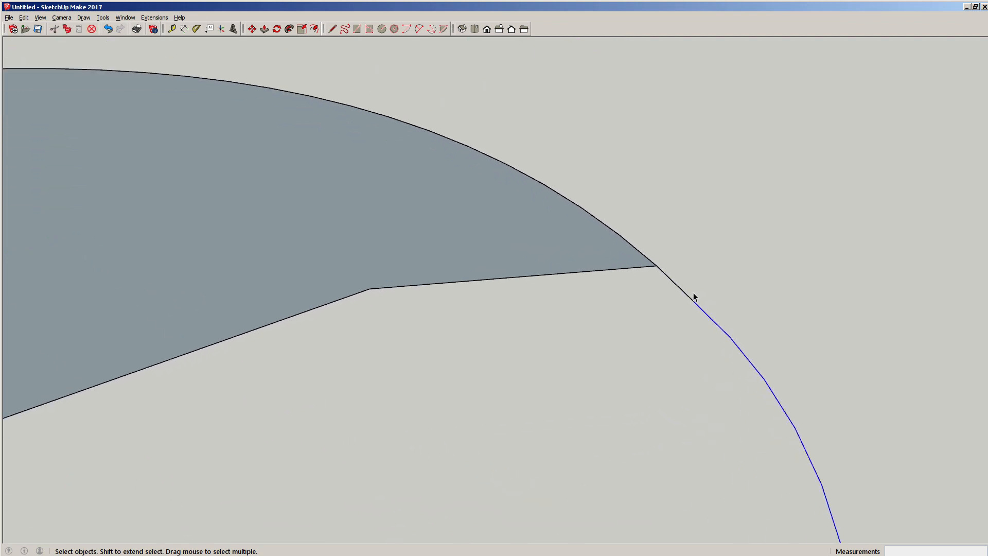
pyautogui.scroll(4, 695, 299)
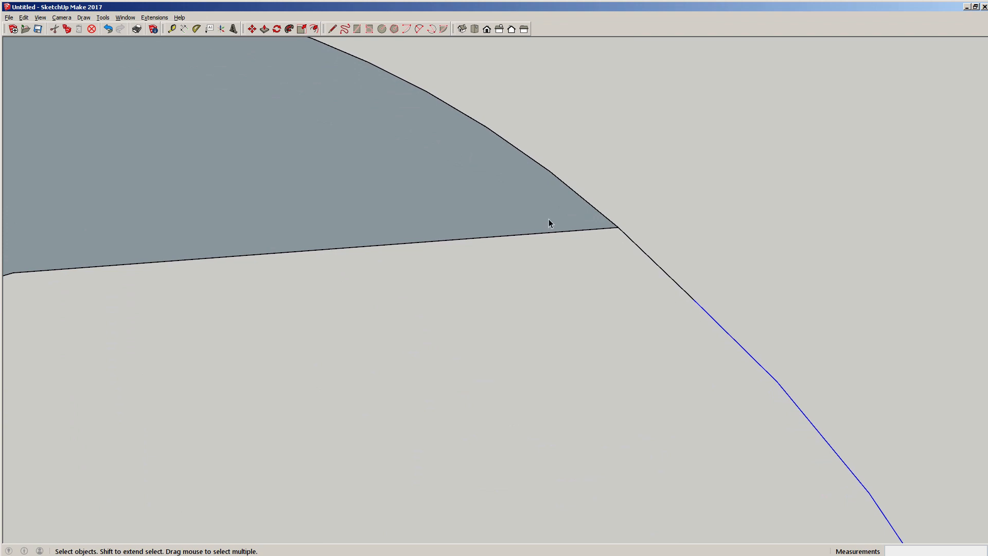
pyautogui.scroll(1, 550, 223)
pyautogui.scroll(1, 585, 225)
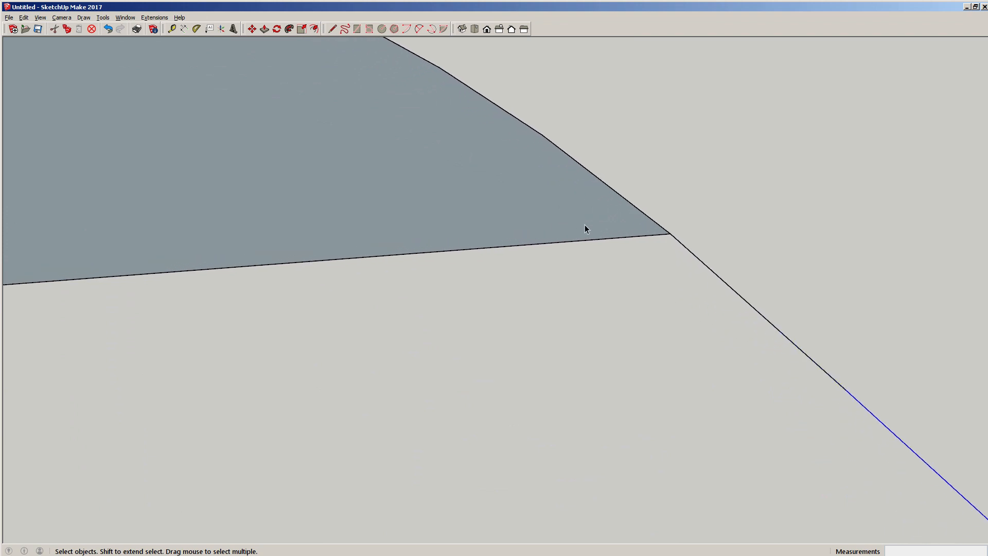
pyautogui.scroll(-2, 582, 227)
pyautogui.scroll(-3, 567, 238)
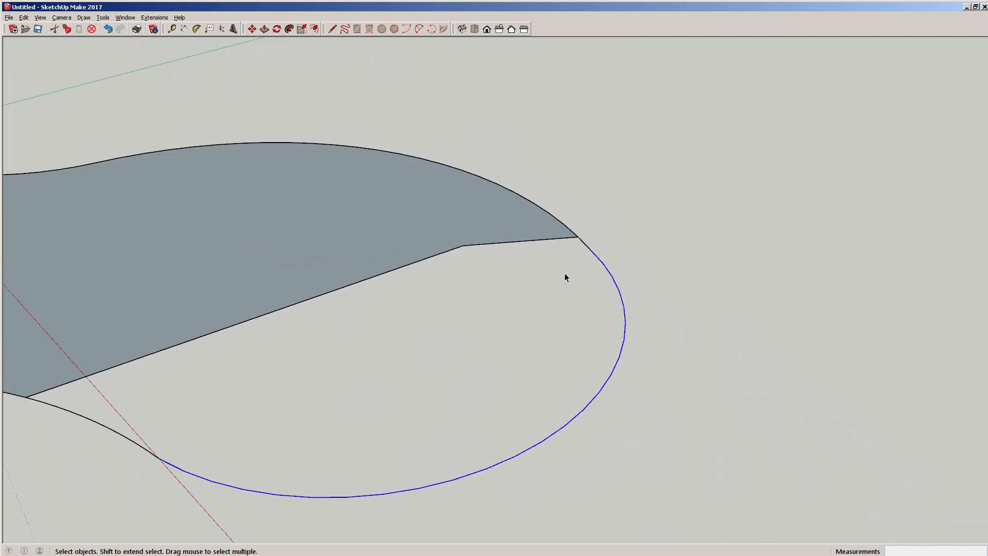
# - Replace the loop's end arc and the short stub beside it with a new arc from the lower curve's end to the cross line's end
pyautogui.press('Delete')
pyautogui.scroll(1, 565, 293)
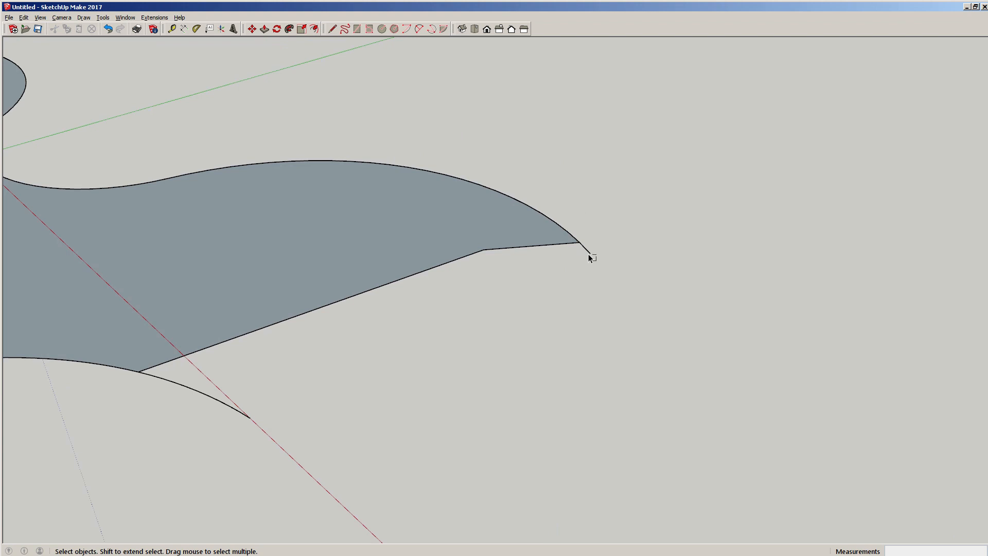
pyautogui.press('a')
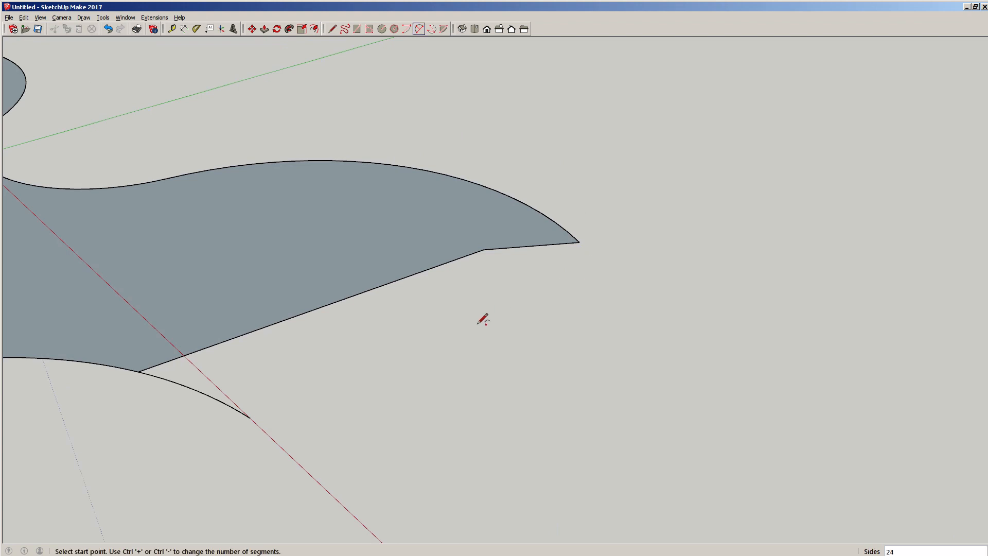
pyautogui.click(250, 418)
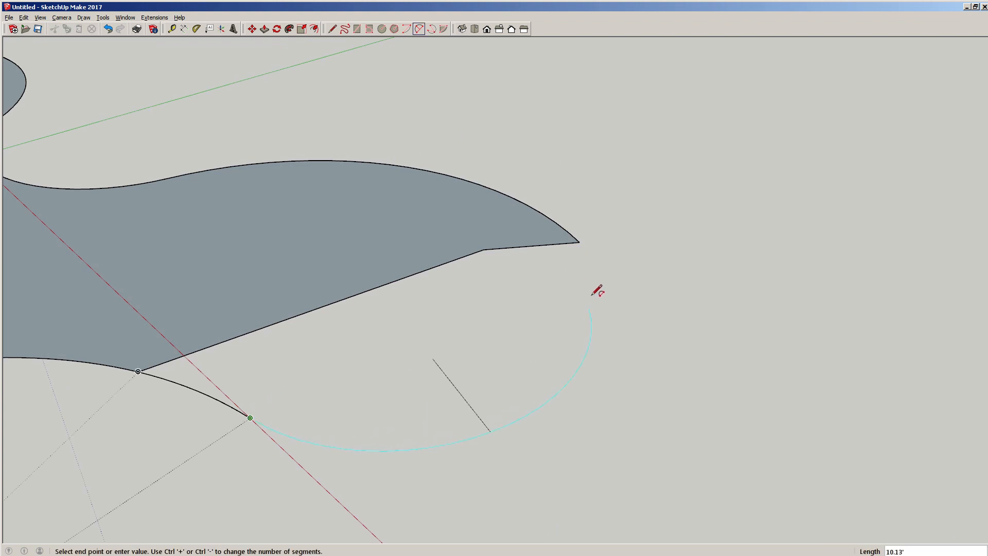
pyautogui.click(580, 242)
pyautogui.press('space')
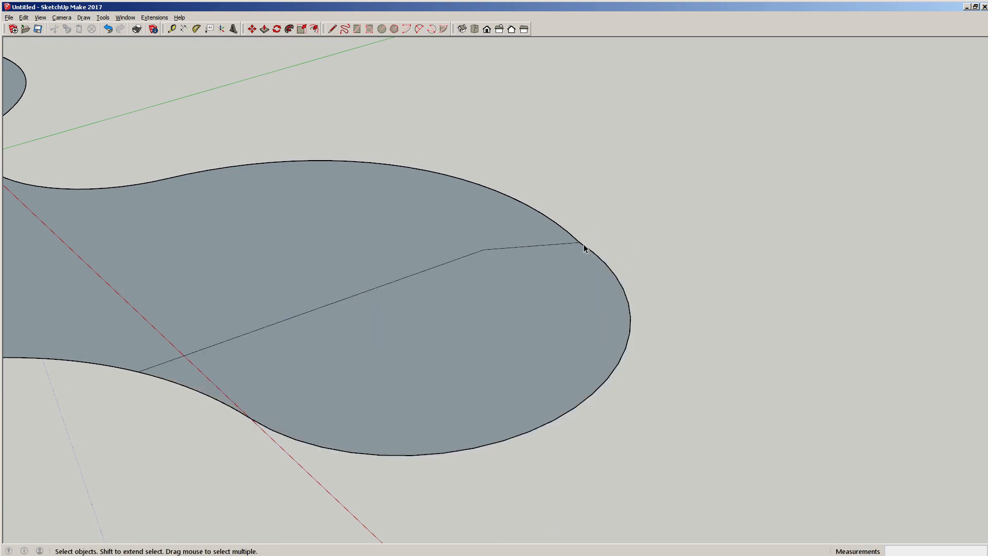
# - Delete the two remaining cross line segments to merge the filled loop with the rest of the face
pyautogui.click(531, 247)
pyautogui.press('Delete')
pyautogui.click(441, 265)
pyautogui.press('Delete')
pyautogui.moveTo(482, 325); pyautogui.dragTo(446, 325, button='middle')
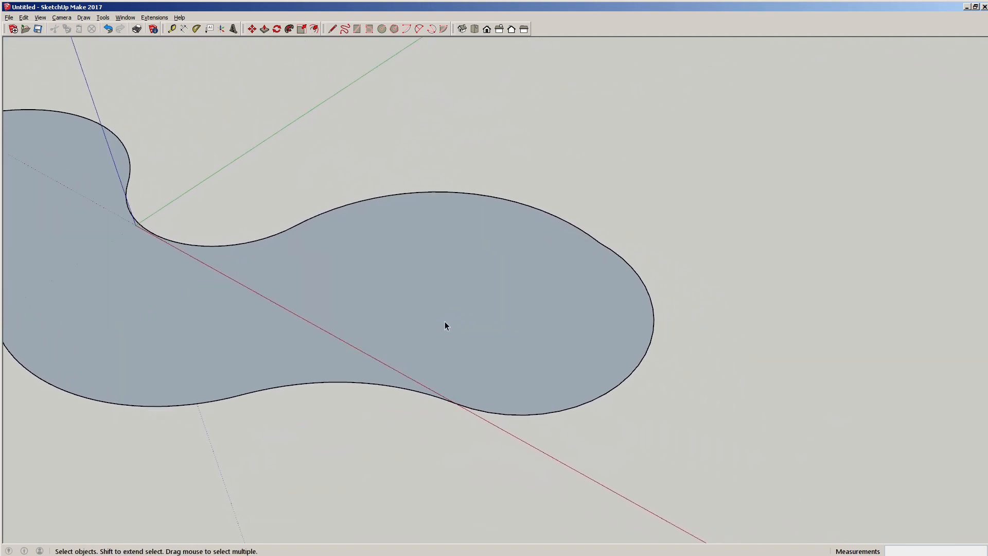
# - Reshape the new end arc by moving its outer bulge inward about 0.65'
pyautogui.press('m')
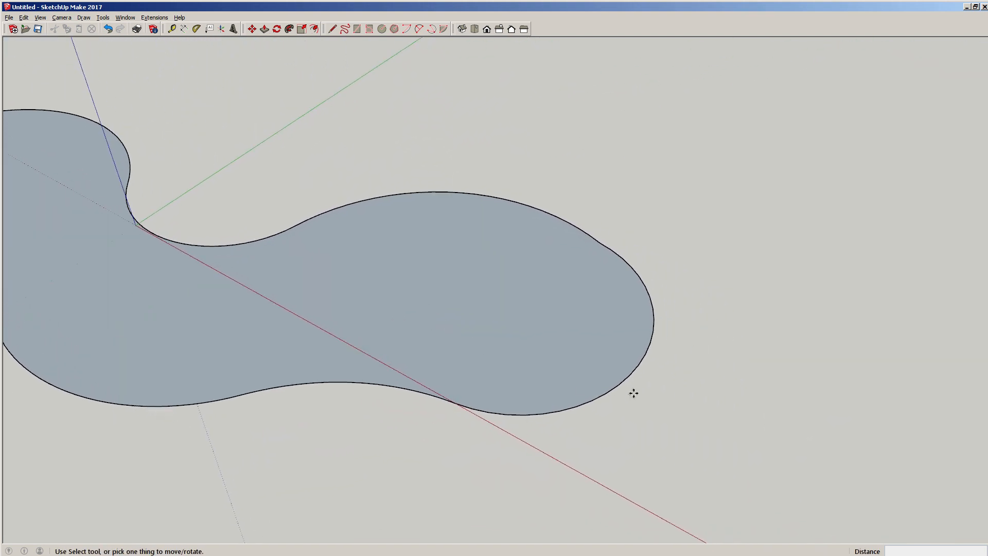
pyautogui.click(639, 364)
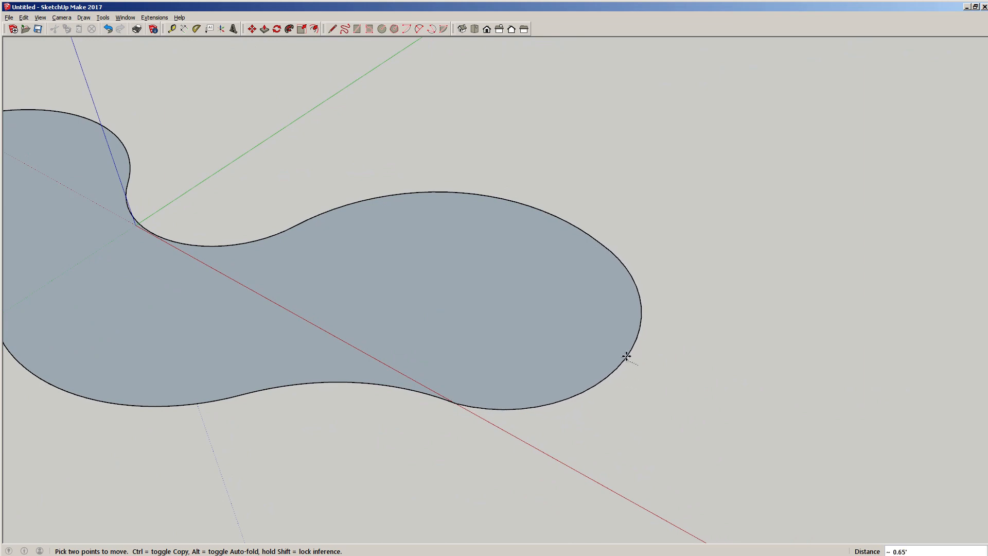
pyautogui.click(626, 356)
# - Adjust the bulge of the lower arc in front of the origin by about 0.22', and fine-tune the adjoining arc and the end arc
pyautogui.keyDown('shift'); pyautogui.moveTo(211, 310); pyautogui.dragTo(673, 291, button='middle'); pyautogui.keyUp('shift')
pyautogui.keyDown('shift'); pyautogui.moveTo(577, 299); pyautogui.dragTo(419, 234, button='middle'); pyautogui.keyUp('shift')
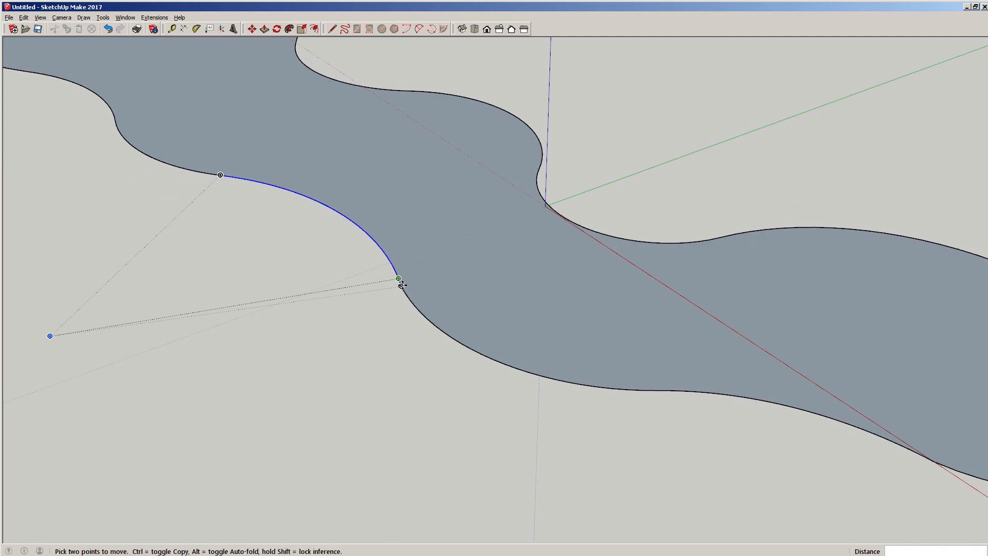
pyautogui.scroll(3, 401, 286)
pyautogui.scroll(-3, 398, 288)
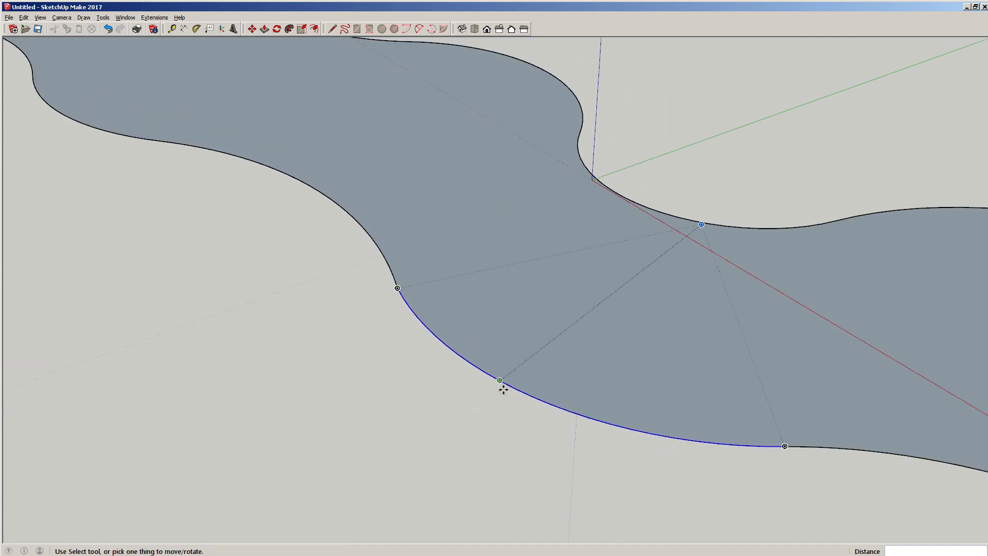
pyautogui.click(526, 397)
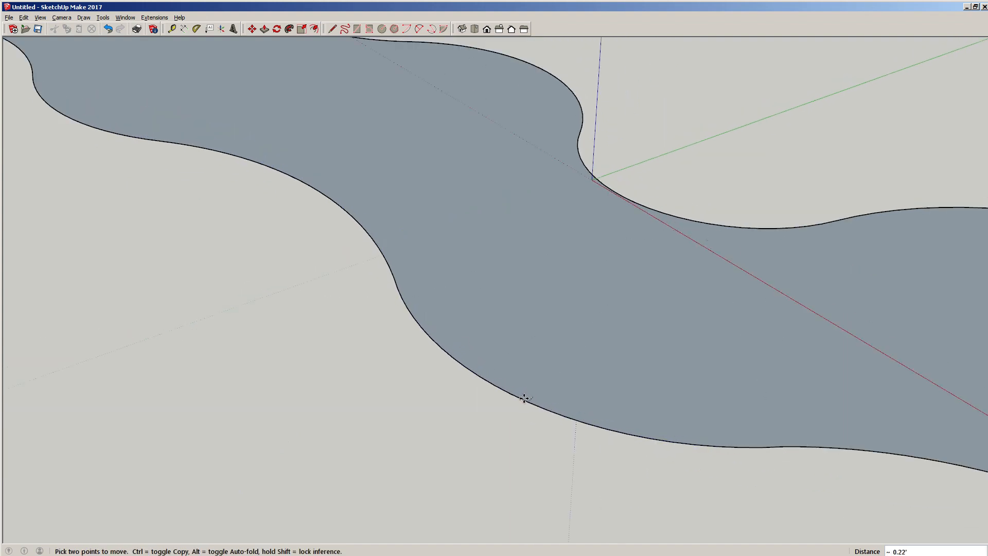
pyautogui.keyDown('shift'); pyautogui.moveTo(523, 397); pyautogui.dragTo(309, 335, button='middle'); pyautogui.keyUp('shift')
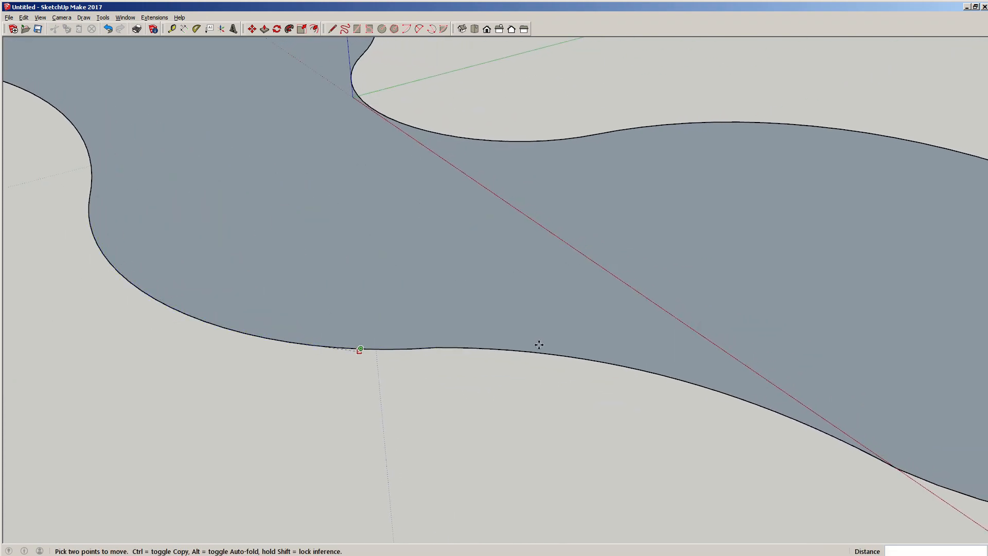
pyautogui.click(654, 369)
pyautogui.moveTo(661, 367); pyautogui.dragTo(368, 353, button='middle')
pyautogui.click(711, 366)
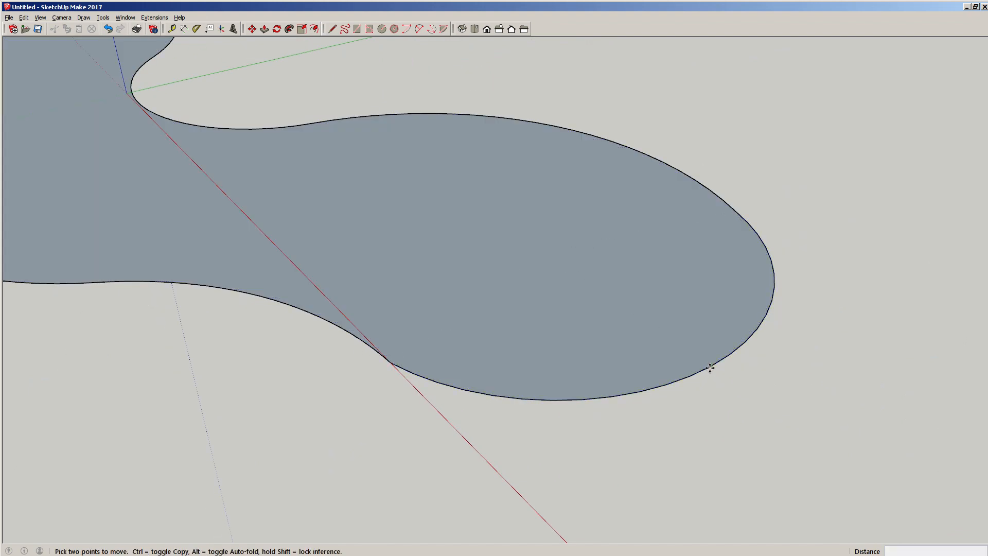
pyautogui.click(712, 369)
pyautogui.moveTo(789, 285); pyautogui.dragTo(741, 178, button='middle')
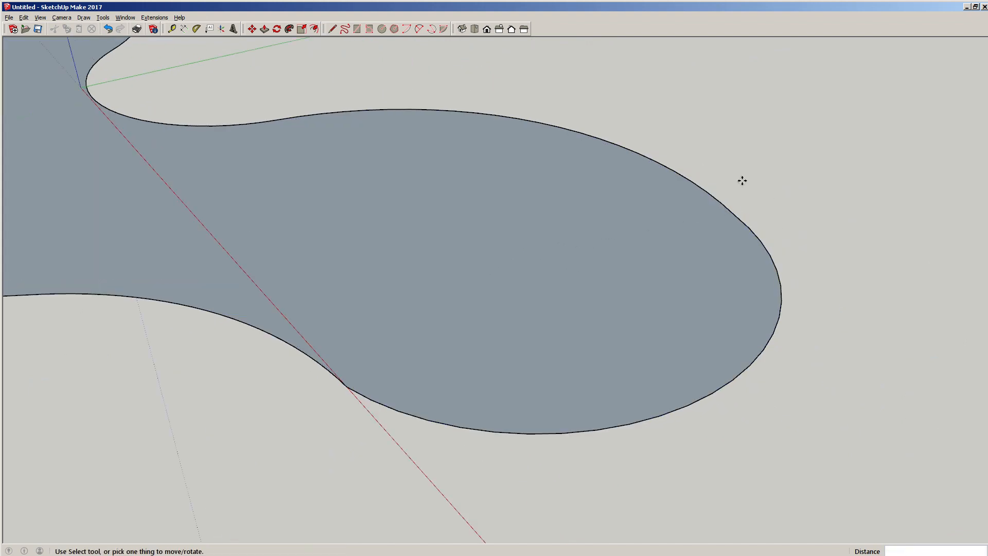
# - Move the end arc's upper junction about 0.58' along the red axis and its lower junction near the axis about 0.31'
pyautogui.click(741, 220)
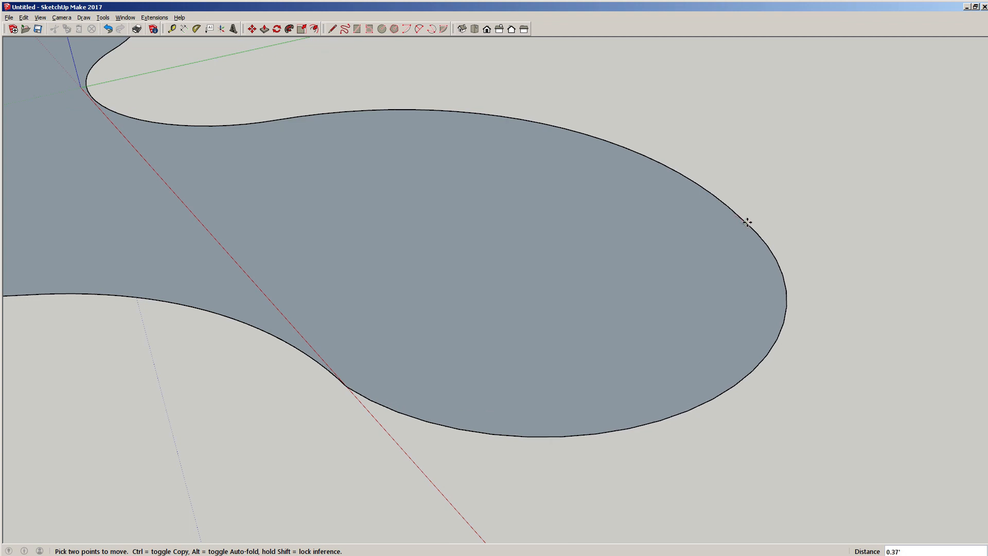
pyautogui.click(742, 218)
pyautogui.click(742, 218)
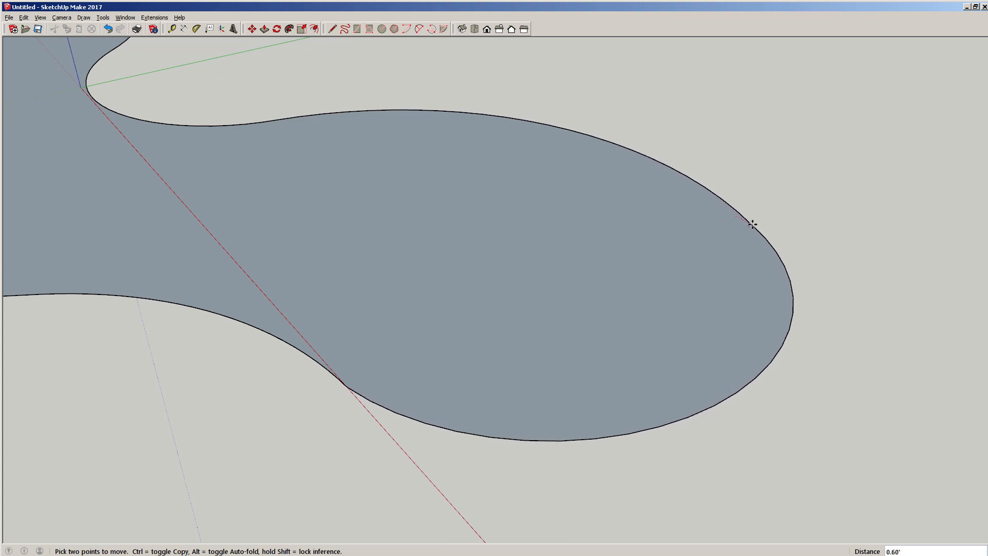
pyautogui.click(755, 225)
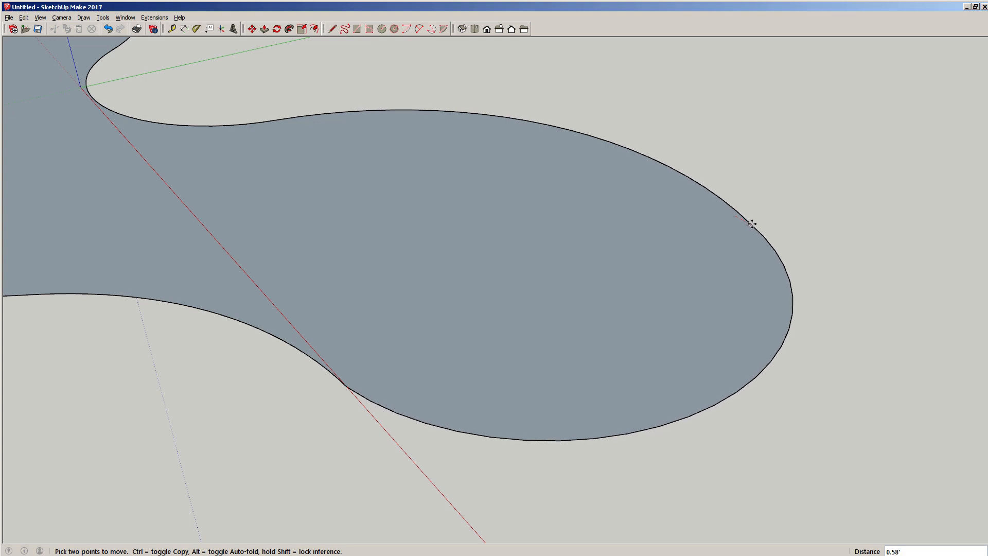
pyautogui.click(752, 224)
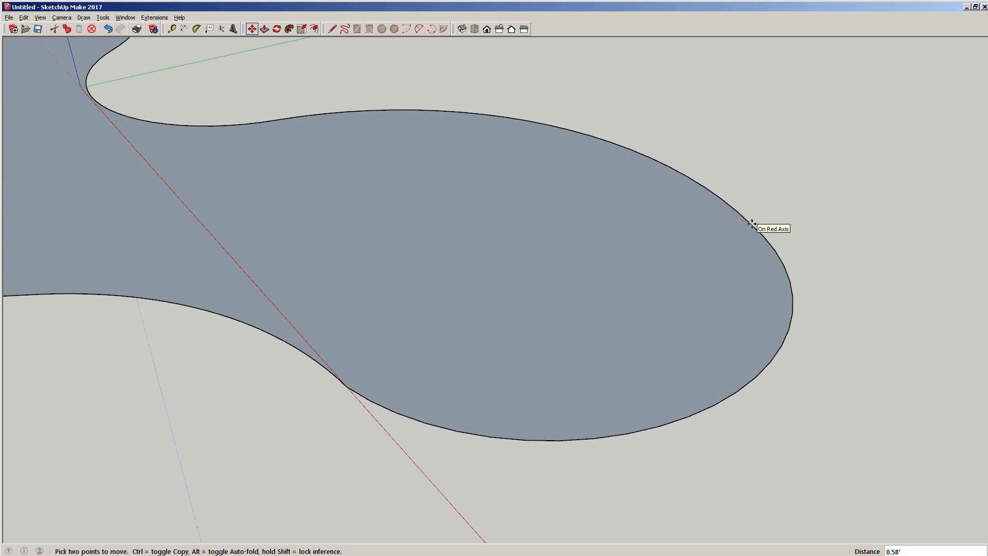
pyautogui.moveTo(272, 386); pyautogui.dragTo(416, 455, button='middle')
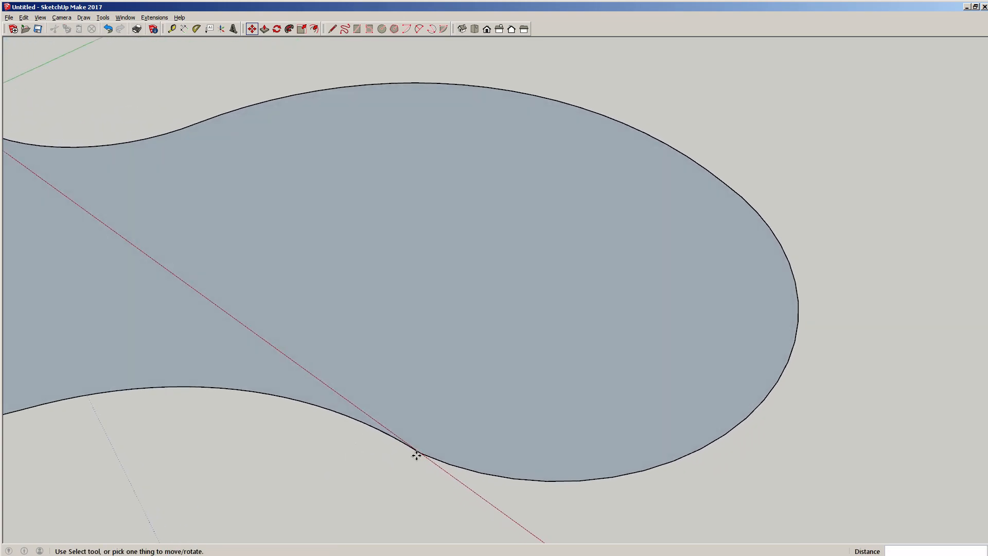
pyautogui.click(417, 455)
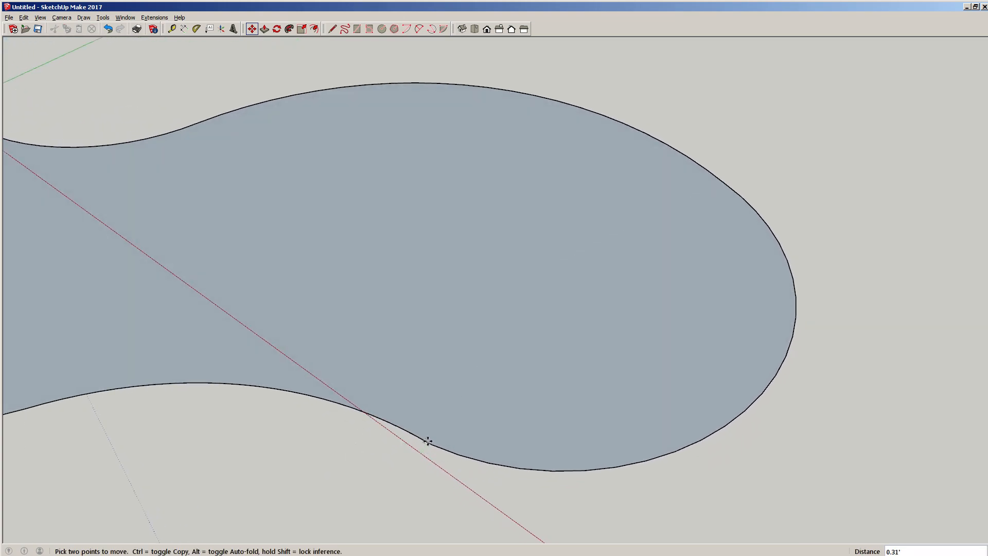
# - Examine the whole filled outline at an angle and from the top, and inspect its large lobe up close
pyautogui.scroll(-3, 463, 320)
pyautogui.keyDown('shift'); pyautogui.moveTo(344, 292); pyautogui.dragTo(598, 308, button='middle'); pyautogui.keyUp('shift')
pyautogui.moveTo(581, 309); pyautogui.dragTo(411, 216, button='middle')
pyautogui.press('space')
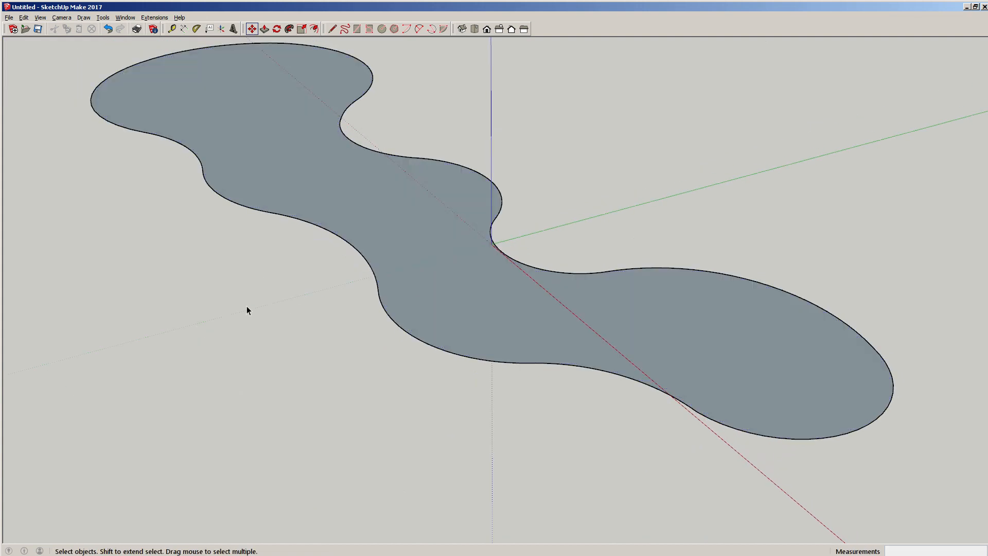
pyautogui.moveTo(246, 309); pyautogui.dragTo(453, 282, button='middle')
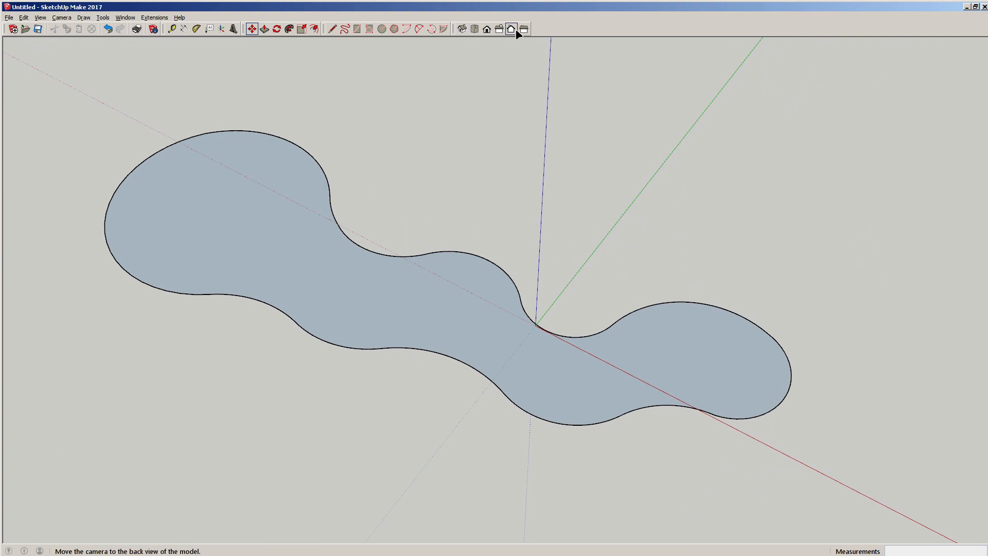
pyautogui.click(474, 29)
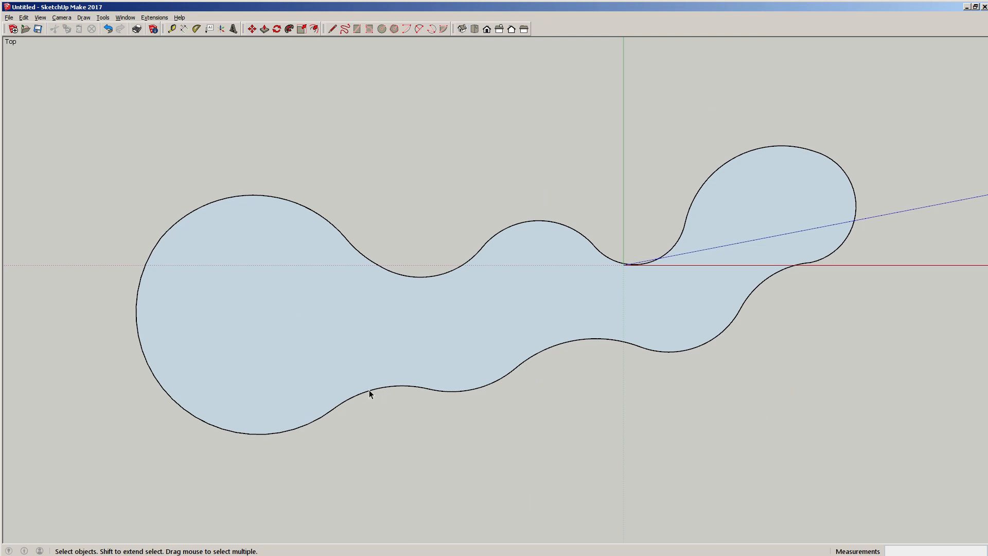
pyautogui.moveTo(456, 36); pyautogui.dragTo(506, 342, button='middle')
pyautogui.scroll(3, 566, 291)
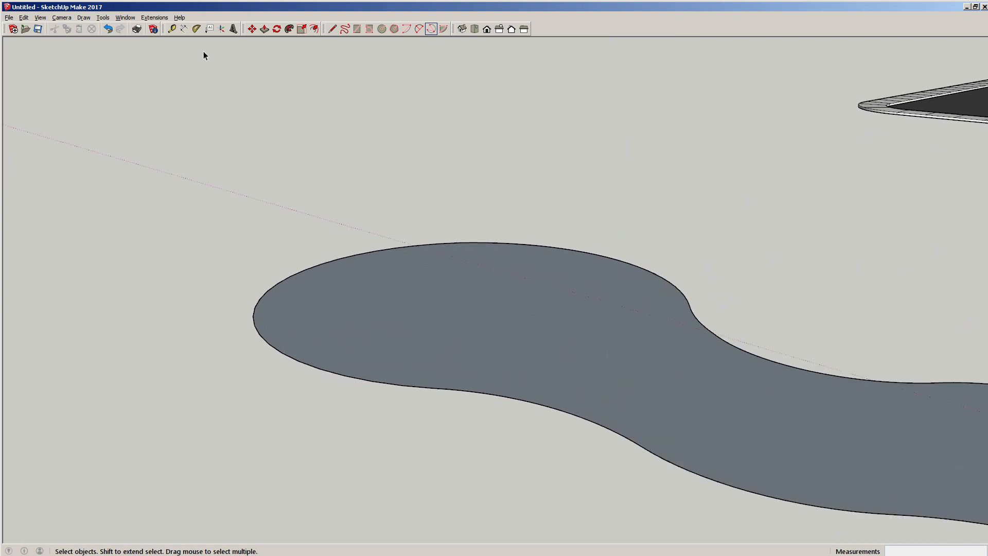
pyautogui.click(184, 30)
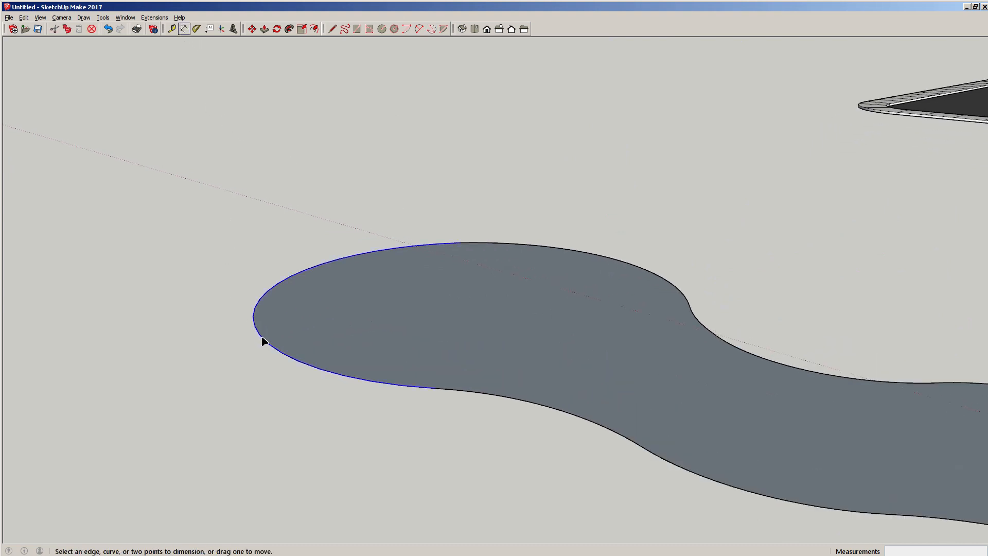
pyautogui.click(435, 387)
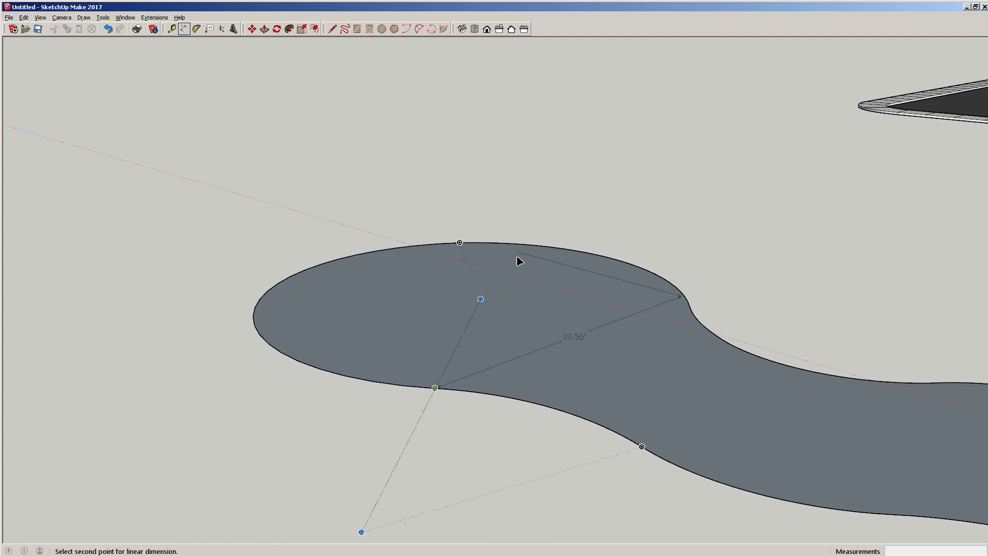
pyautogui.press('Escape')
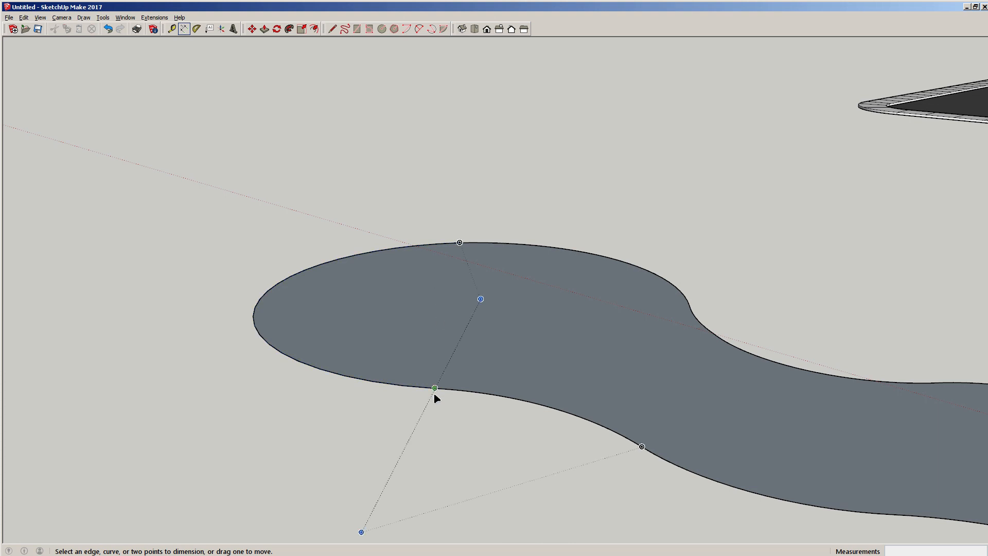
# - Measure across the large rounded lobe between several pairs of outline points with the Tape Measure, undoing the guide line it leaves
pyautogui.click(172, 29)
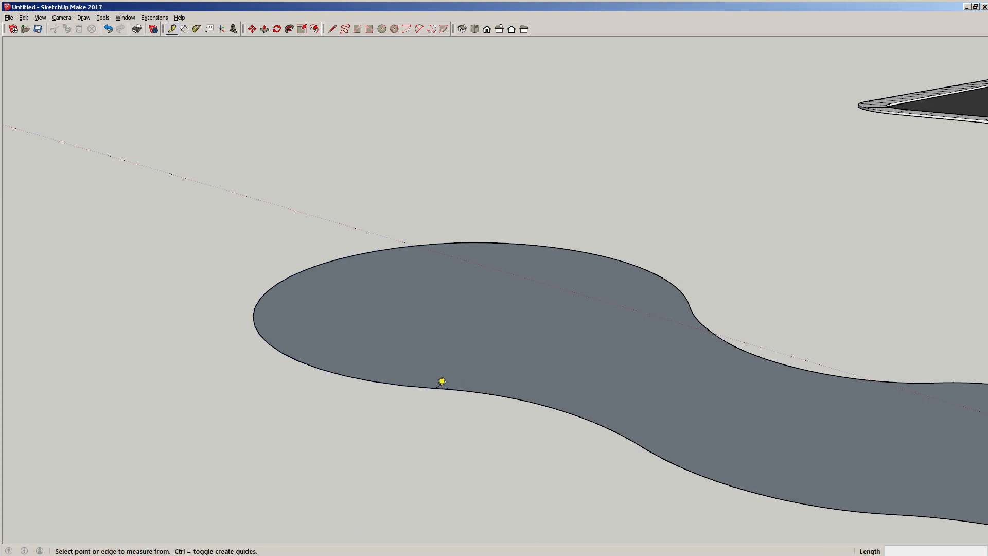
pyautogui.click(435, 388)
pyautogui.click(513, 242)
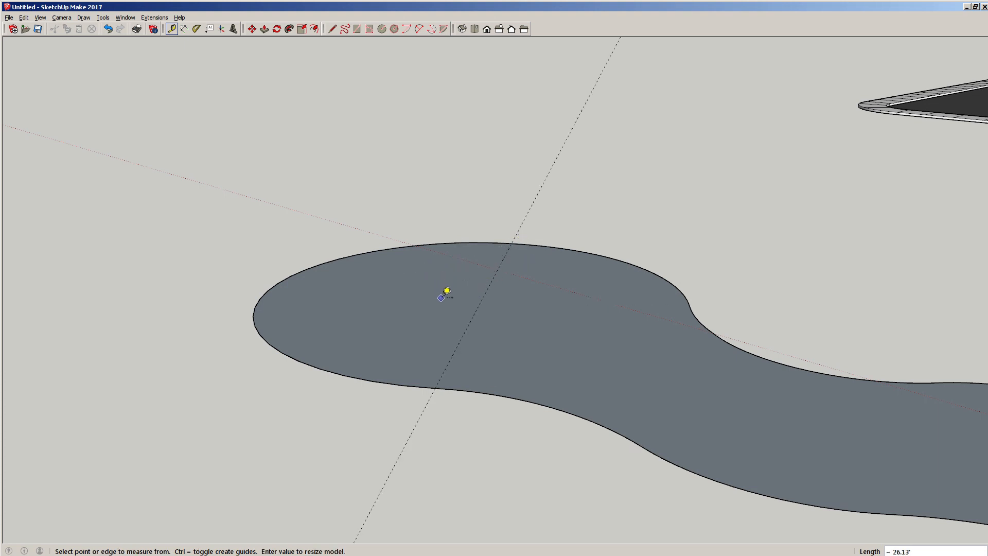
pyautogui.hotkey('ctrl', 'z')
pyautogui.click(394, 378)
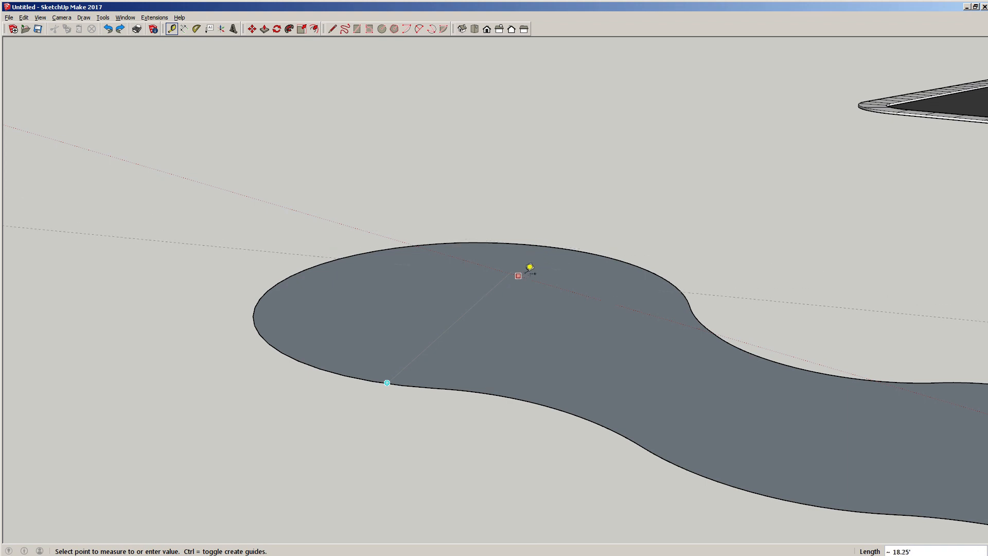
pyautogui.click(549, 247)
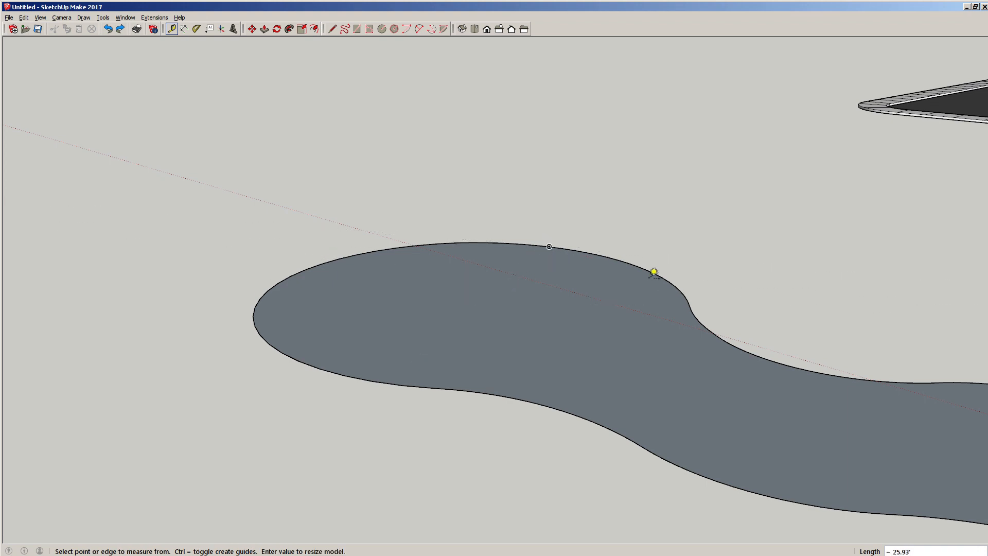
pyautogui.click(688, 301)
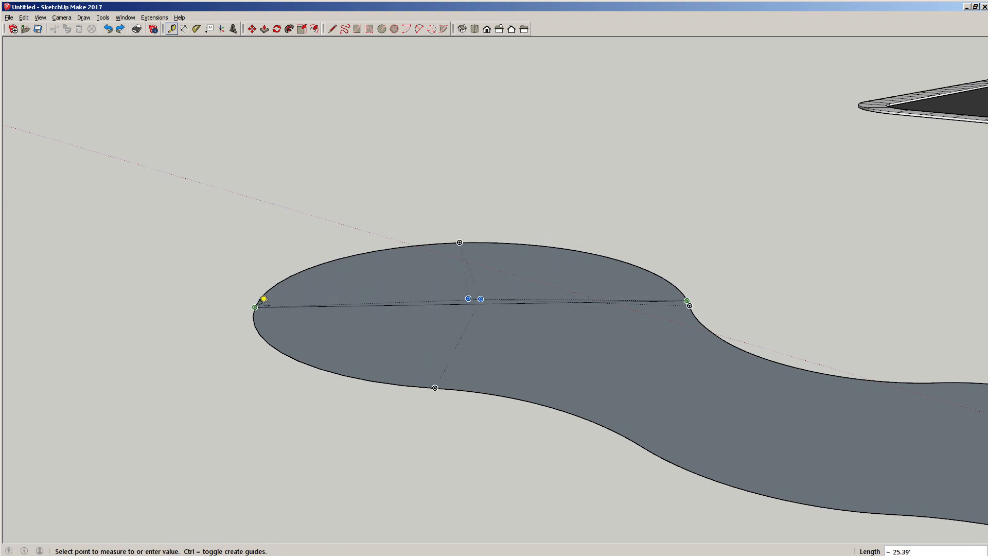
pyautogui.press('space')
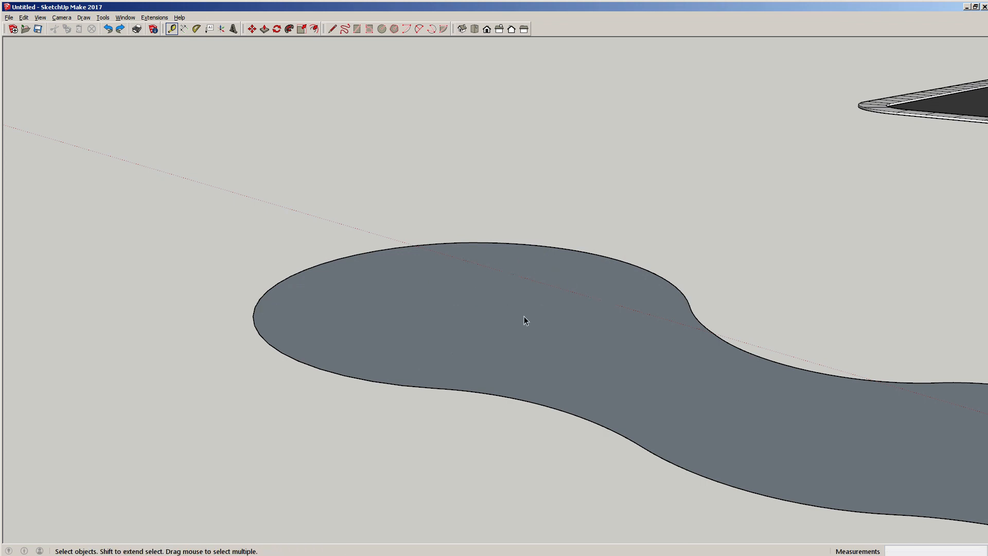
pyautogui.scroll(-3, 524, 316)
pyautogui.keyDown('shift'); pyautogui.moveTo(524, 361); pyautogui.dragTo(418, 351, button='middle'); pyautogui.keyUp('shift')
pyautogui.scroll(4, 325, 290)
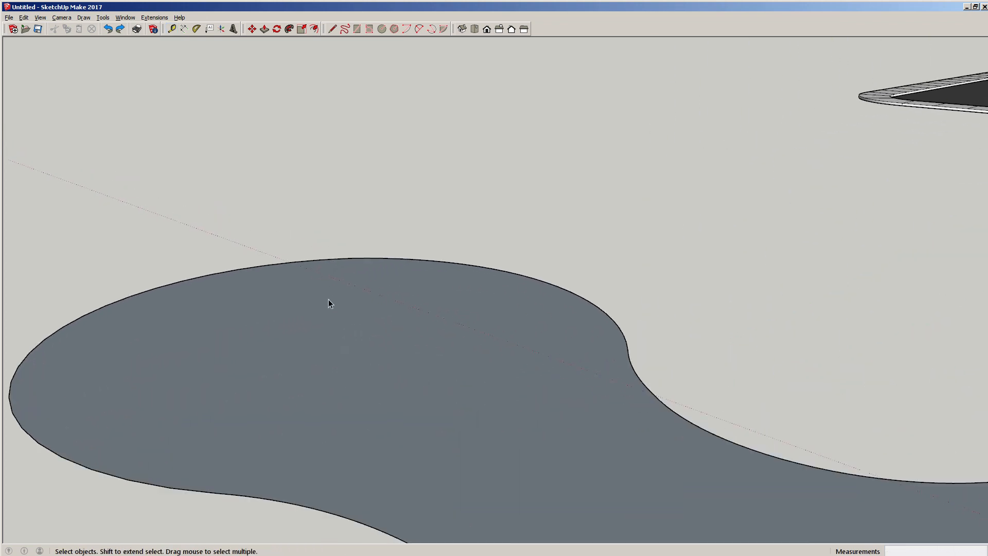
pyautogui.scroll(-1, 309, 314)
pyautogui.scroll(1, 399, 307)
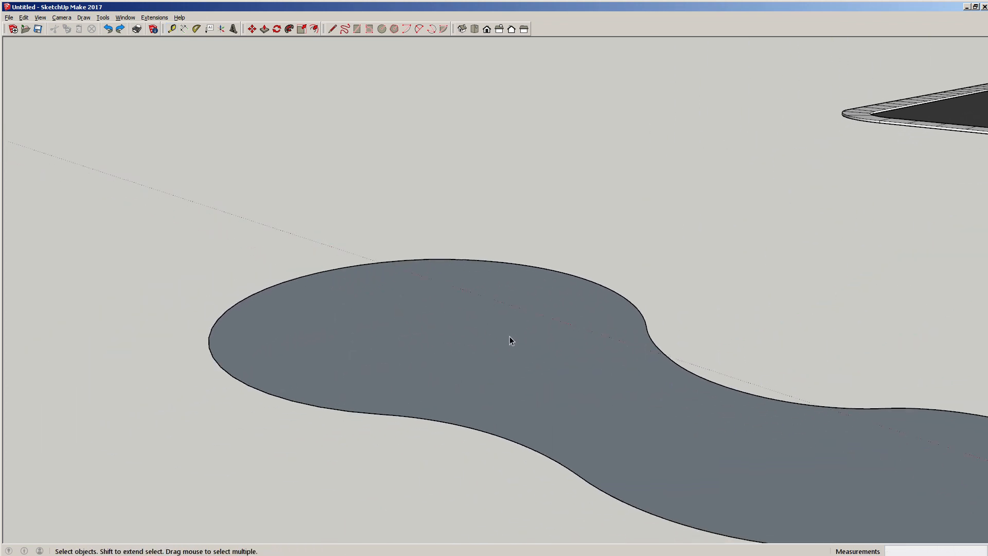
pyautogui.moveTo(598, 342); pyautogui.dragTo(503, 421, button='middle')
pyautogui.scroll(-3, 441, 322)
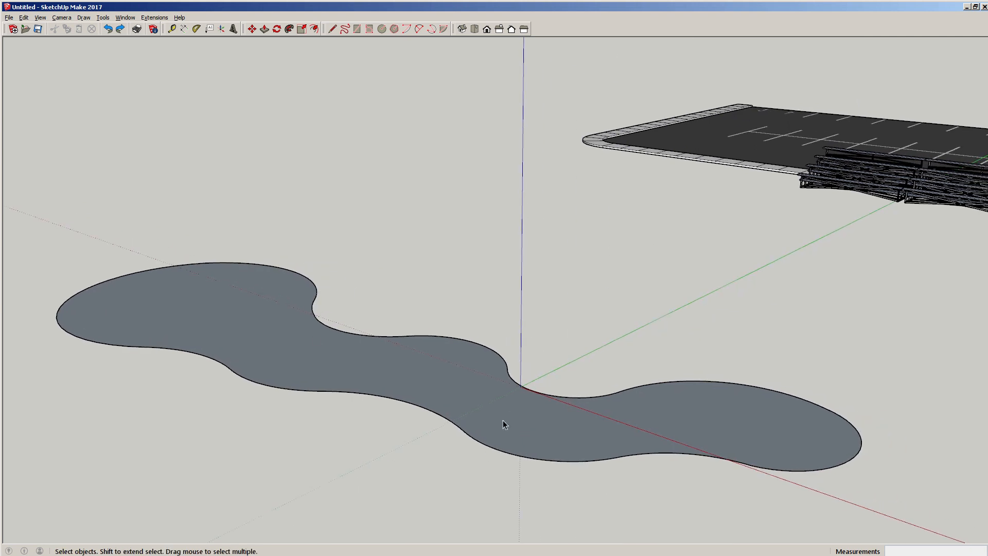
# - Measure the shape's width across the lobe on the red axis, the section beside the origin and the middle section with the Tape Measure
pyautogui.click(172, 29)
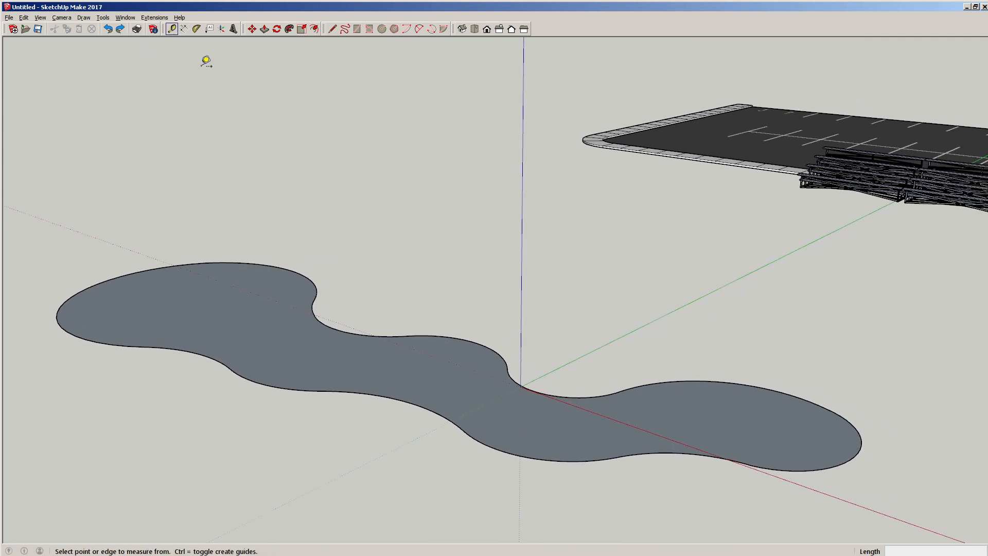
pyautogui.click(801, 398)
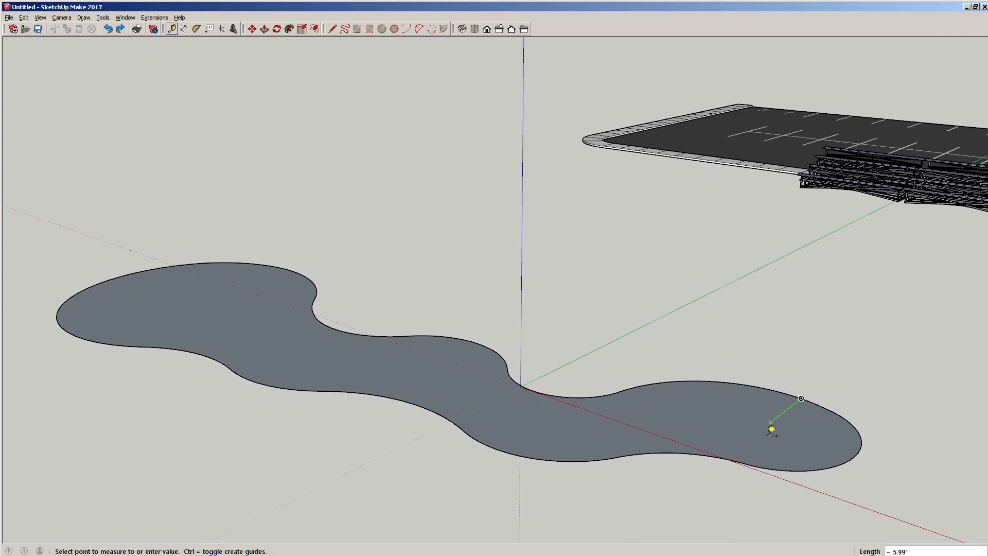
pyautogui.click(730, 455)
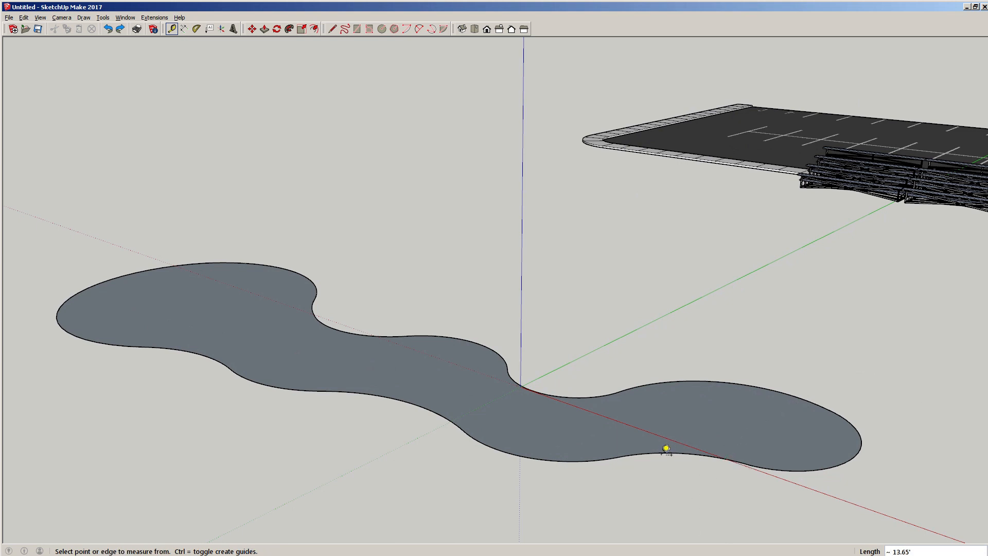
pyautogui.click(660, 453)
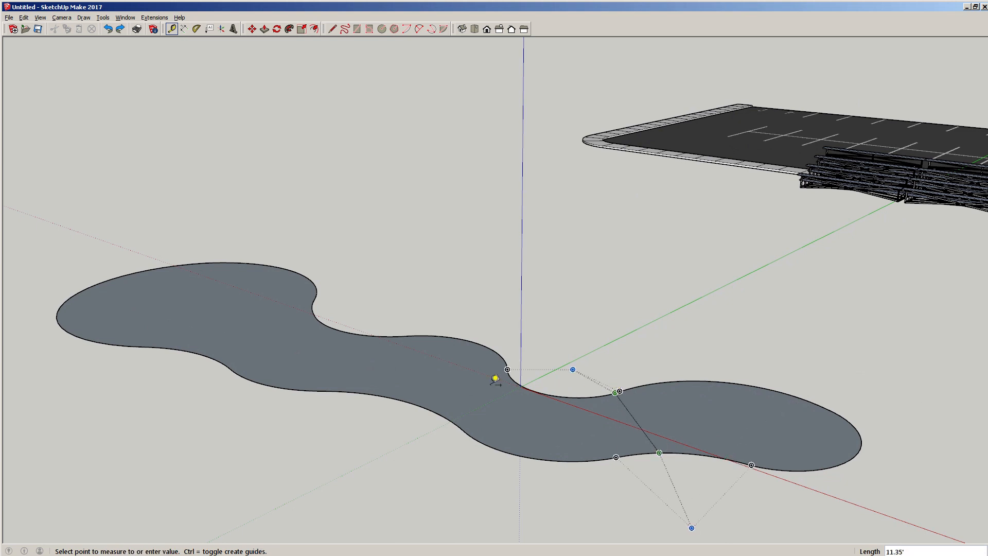
pyautogui.click(506, 371)
pyautogui.click(391, 397)
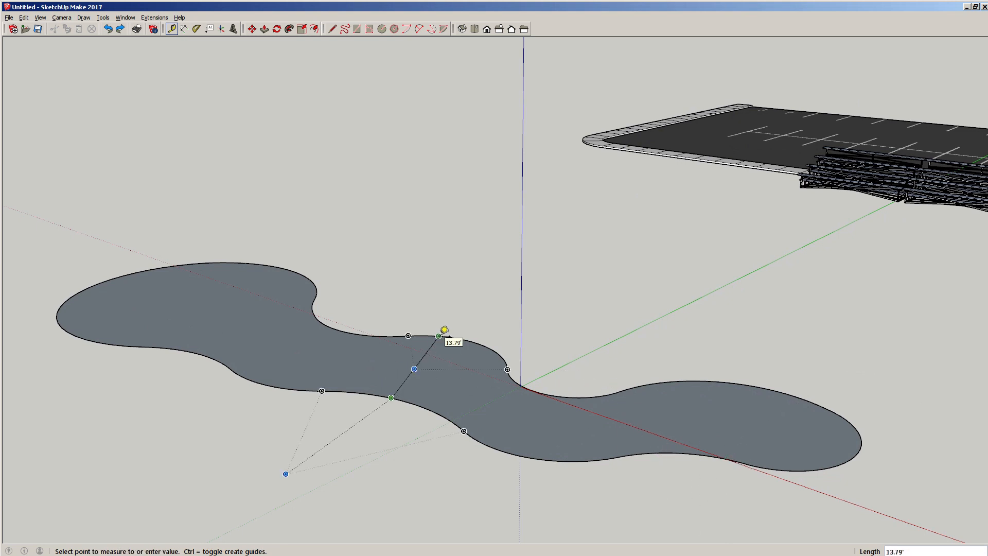
pyautogui.click(440, 335)
pyautogui.press('space')
# - Pull the far end arc inward about 3.13', move its upper junction about 3.46', and re-bulge the adjoining arc about 1.62'
pyautogui.scroll(3, 203, 300)
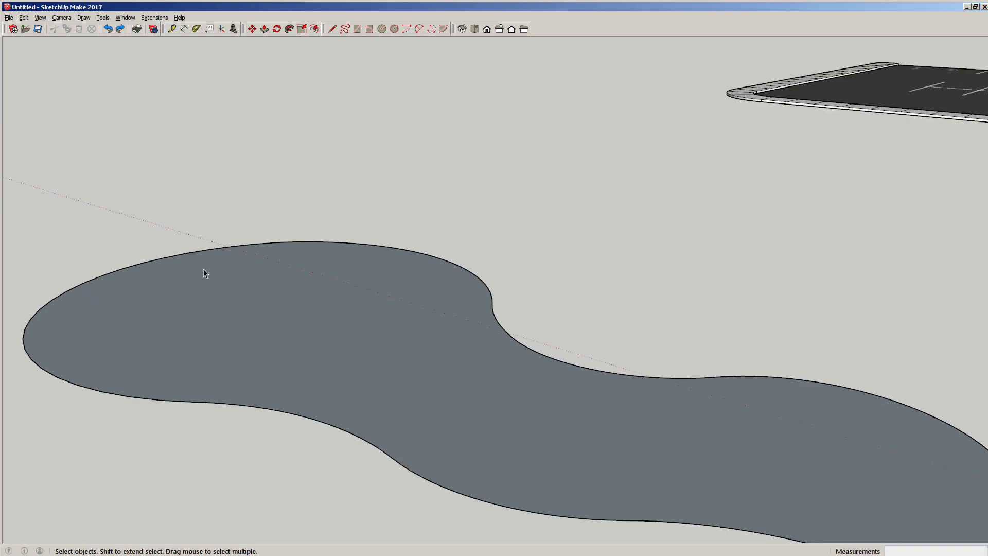
pyautogui.press('m')
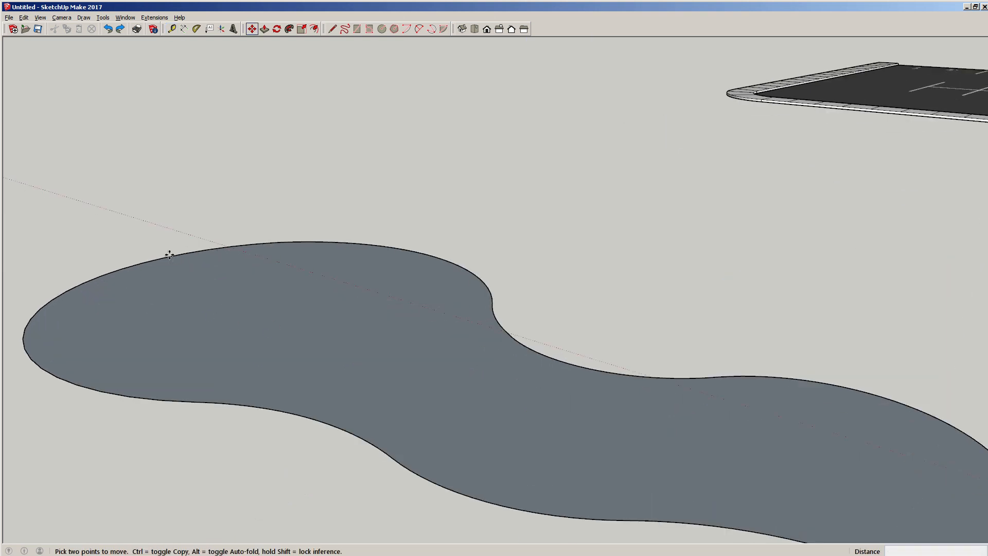
pyautogui.click(40, 310)
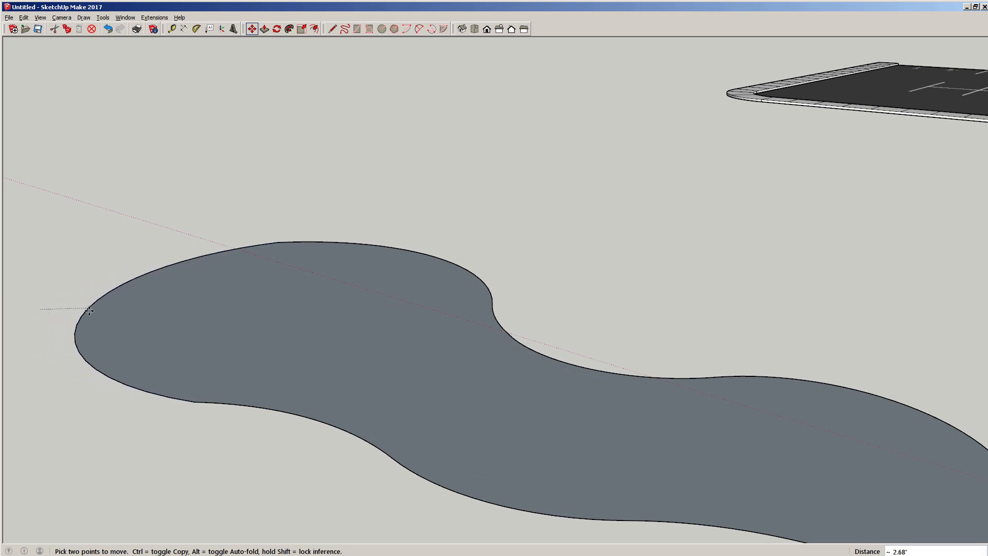
pyautogui.click(94, 310)
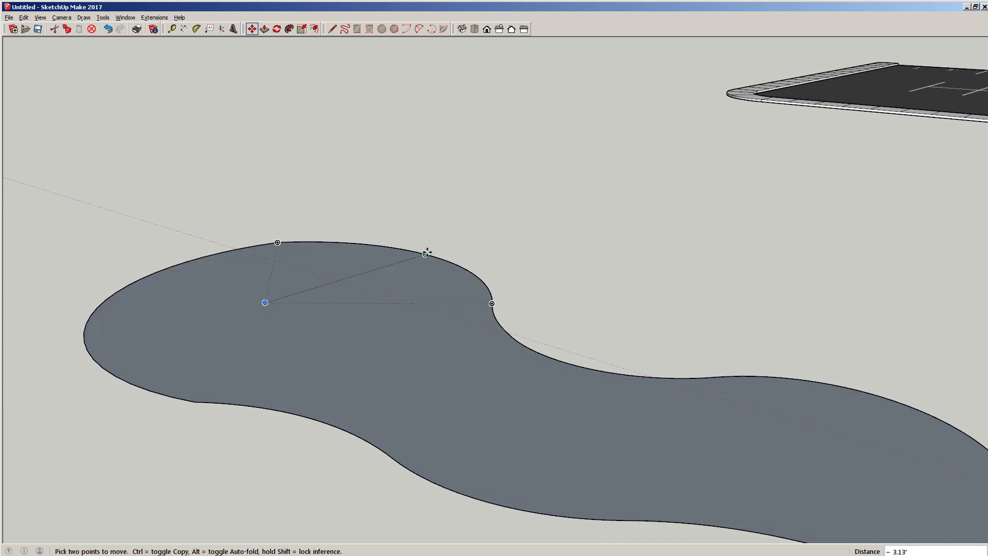
pyautogui.click(278, 261)
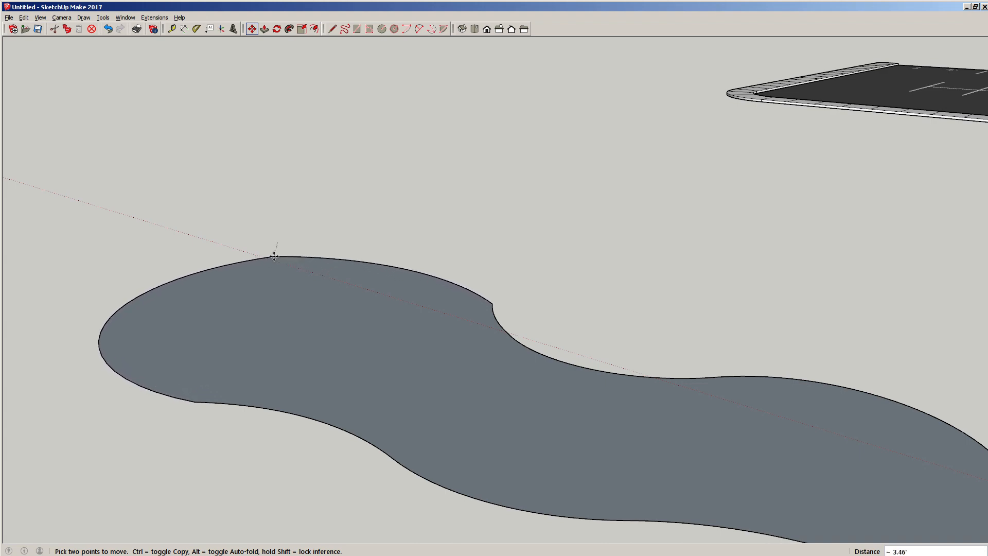
pyautogui.click(273, 256)
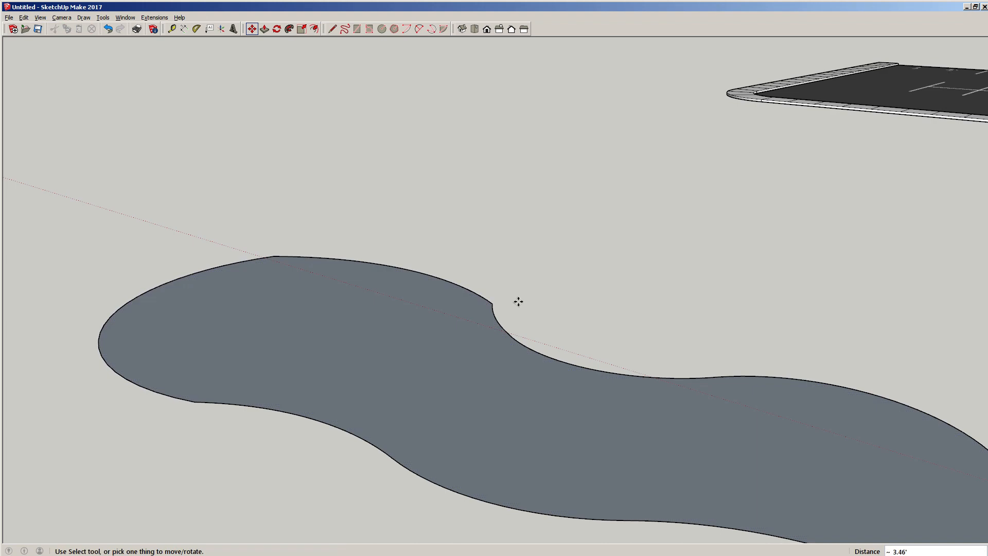
pyautogui.click(404, 266)
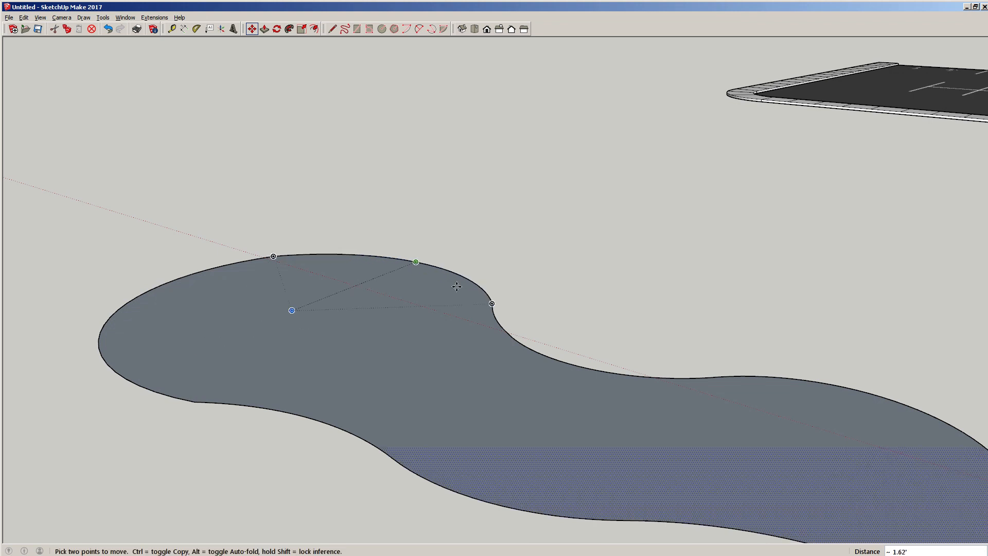
pyautogui.click(502, 322)
pyautogui.scroll(4, 502, 321)
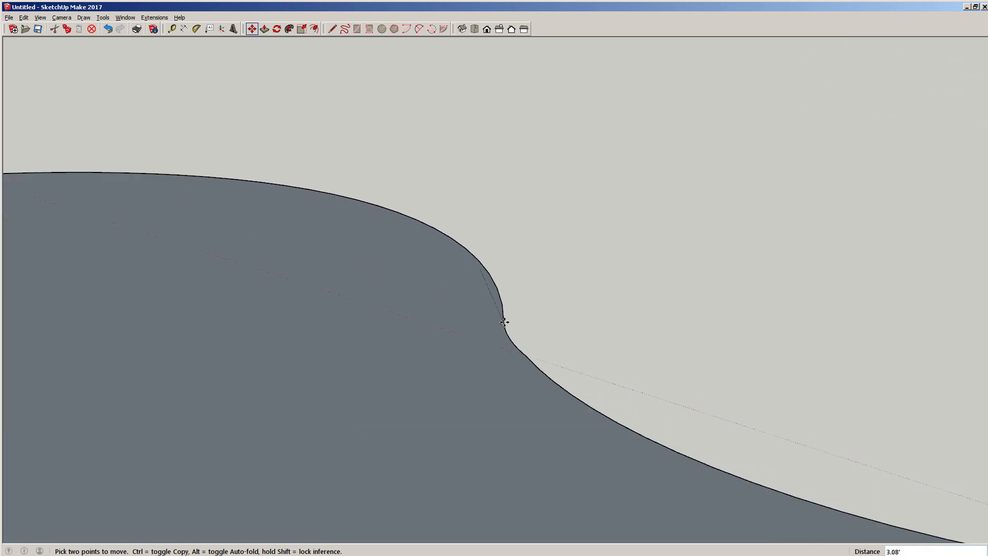
pyautogui.press('space')
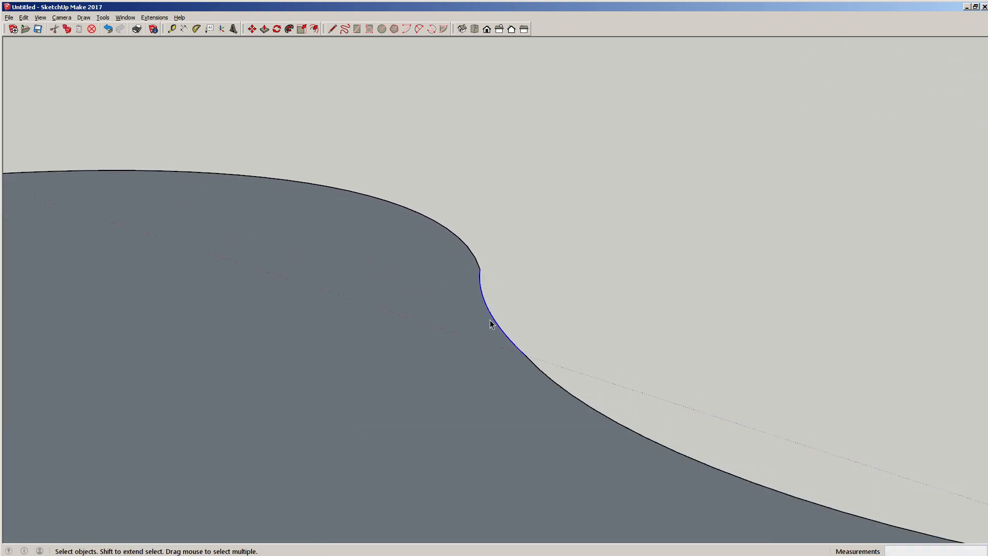
# - Delete the short arc at the far lobe's neck and the longer concave arc adjoining it
pyautogui.scroll(-2, 474, 332)
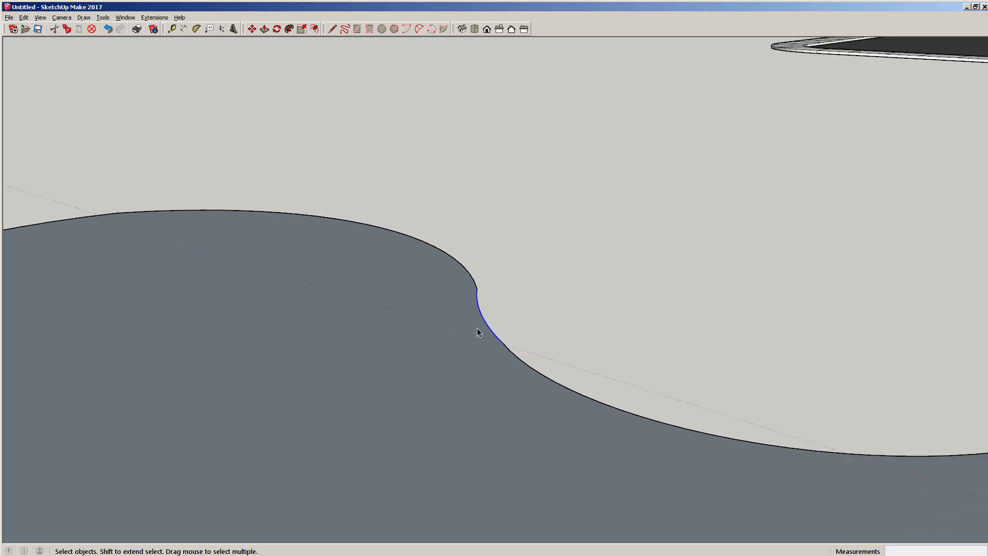
pyautogui.press('Delete')
pyautogui.click(519, 362)
pyautogui.press('Delete')
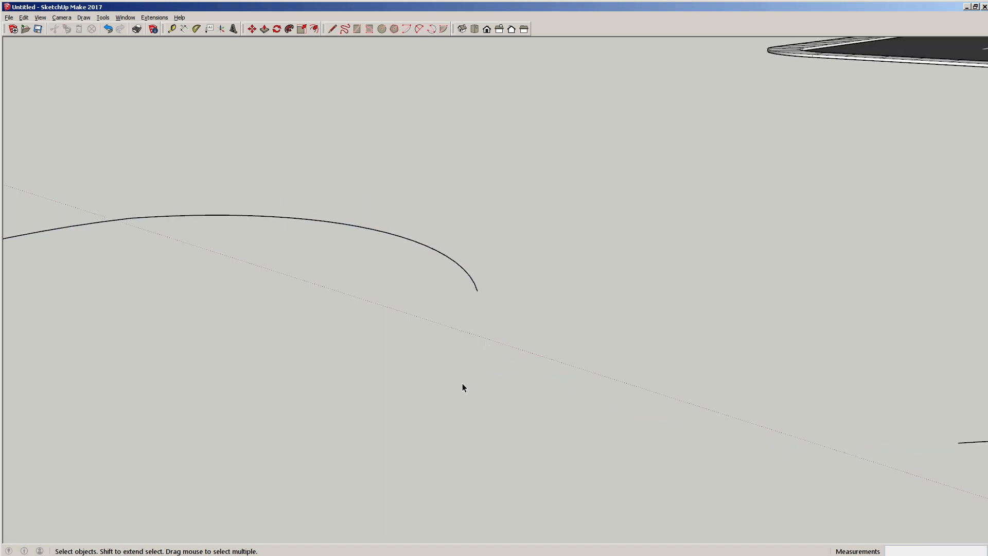
# - Draw a single arc from the middle section's upper arc end to the far lobe's open end, closing the outline
pyautogui.moveTo(462, 384); pyautogui.dragTo(505, 404, button='middle')
pyautogui.press('a')
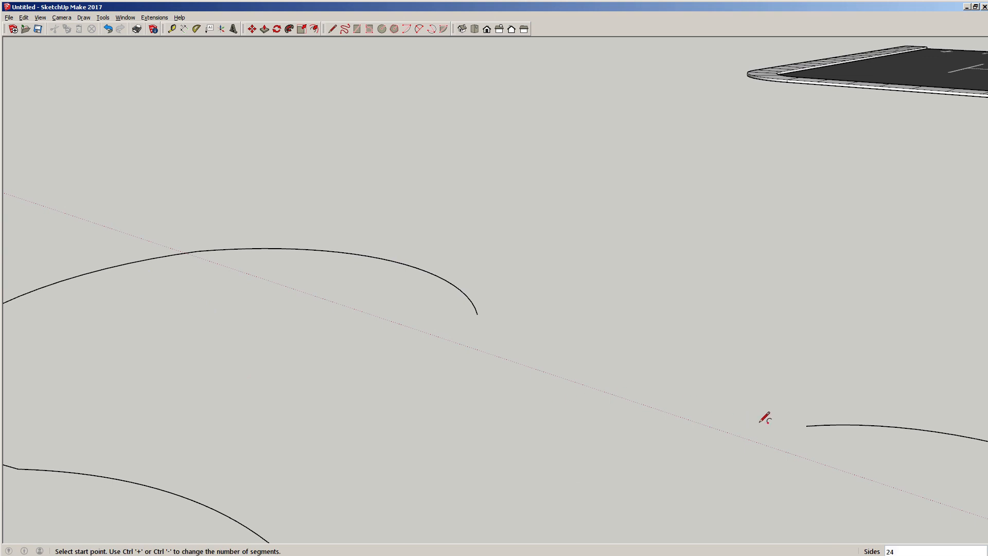
pyautogui.click(806, 426)
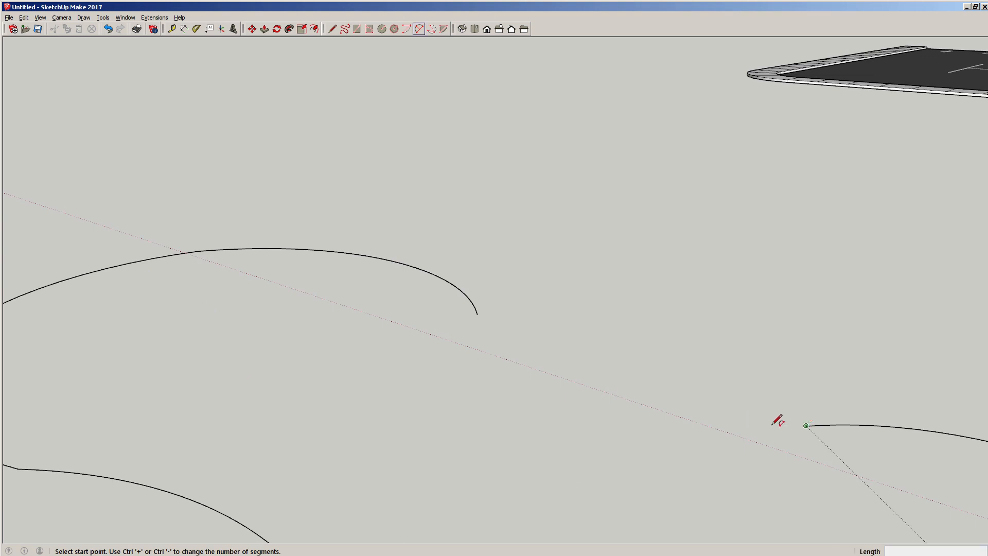
pyautogui.click(477, 314)
pyautogui.click(480, 309)
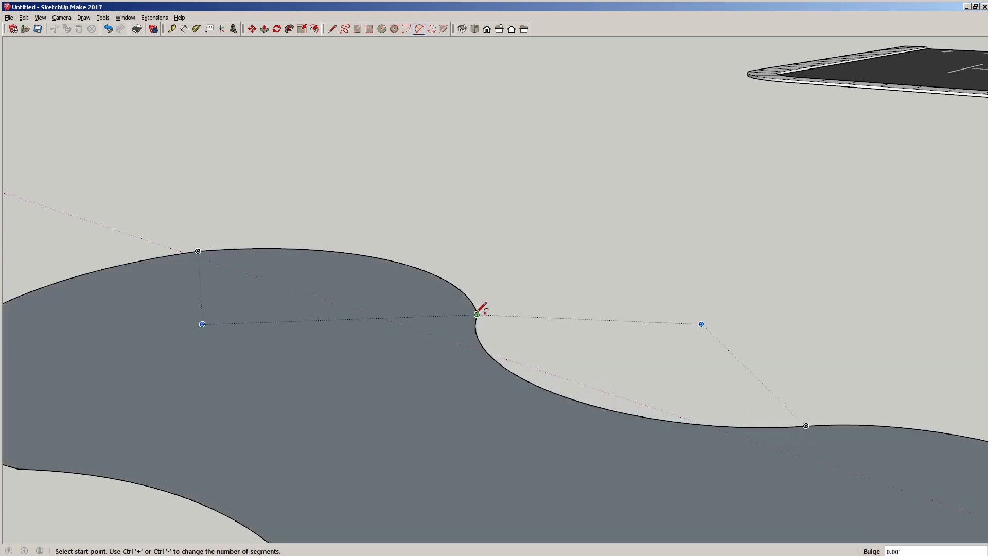
pyautogui.press('space')
# - Delete the two arcs that form the rounded far end lobe
pyautogui.moveTo(481, 309); pyautogui.dragTo(576, 390, button='middle')
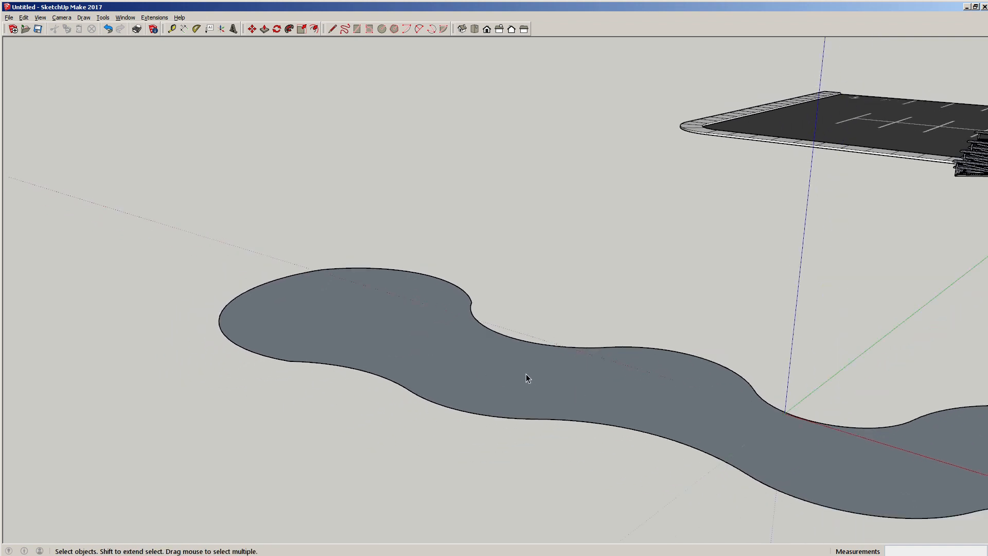
pyautogui.scroll(2, 351, 295)
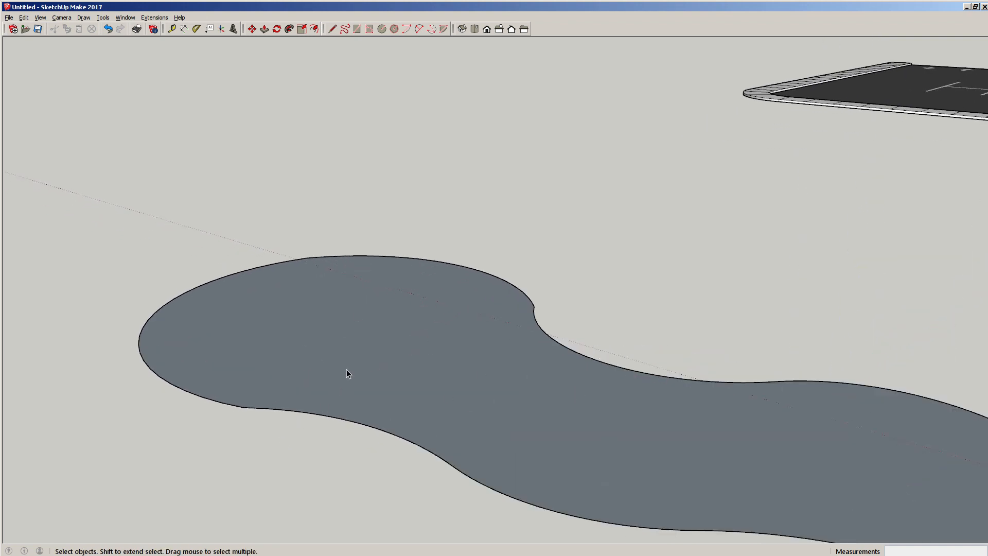
pyautogui.moveTo(398, 364); pyautogui.dragTo(346, 441, button='middle')
pyautogui.scroll(3, 402, 325)
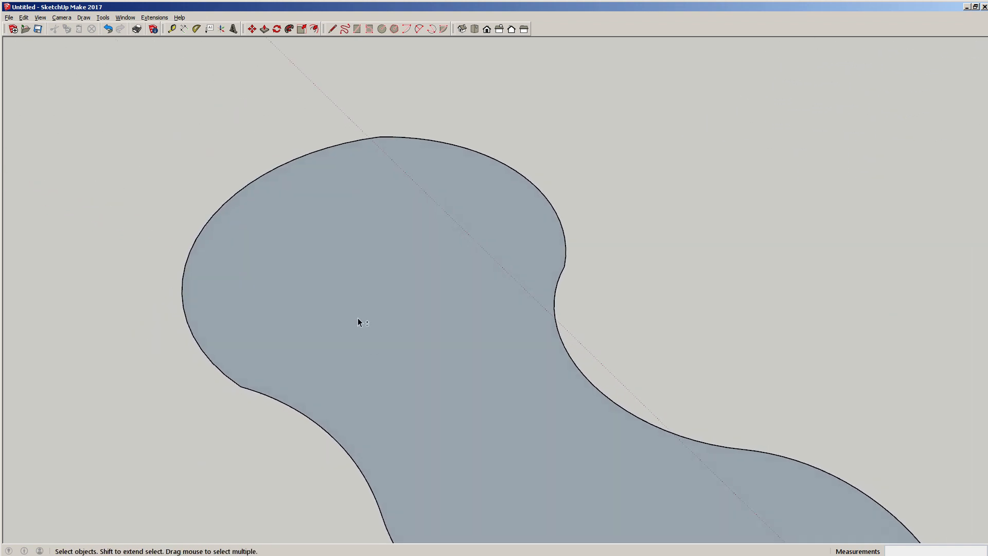
pyautogui.scroll(-5, 412, 314)
pyautogui.moveTo(434, 391); pyautogui.dragTo(406, 287, button='middle')
pyautogui.scroll(1, 406, 286)
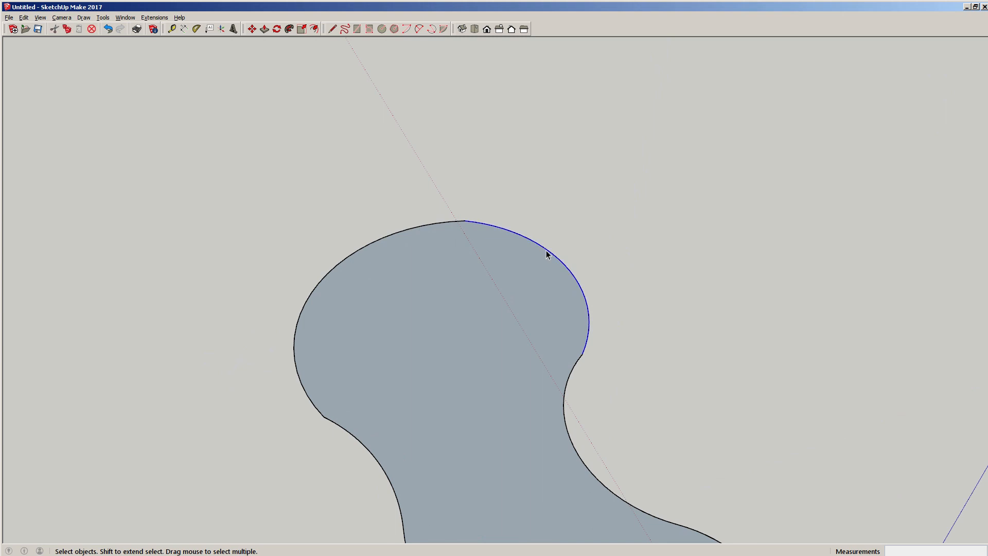
pyautogui.moveTo(427, 248); pyautogui.dragTo(421, 248)
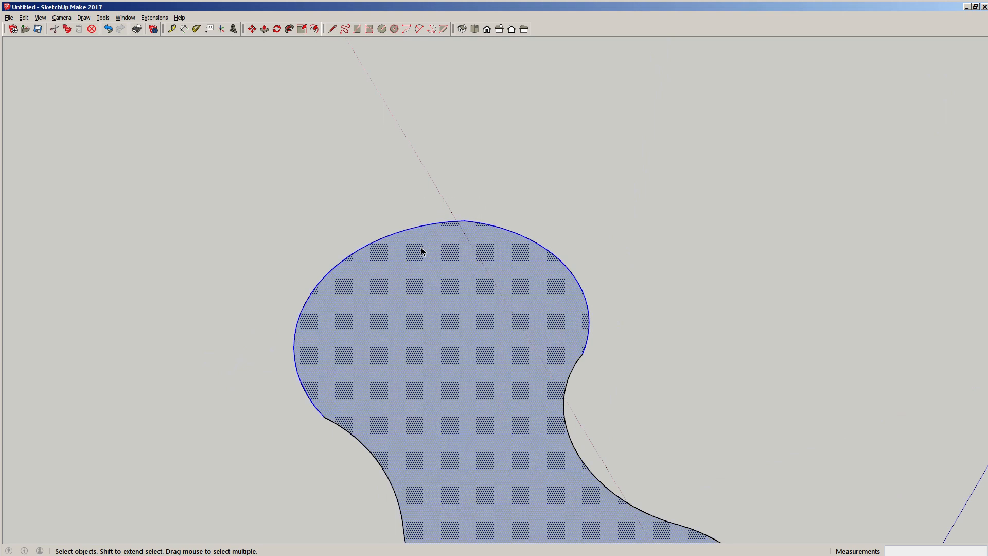
pyautogui.press('Delete')
pyautogui.press('a')
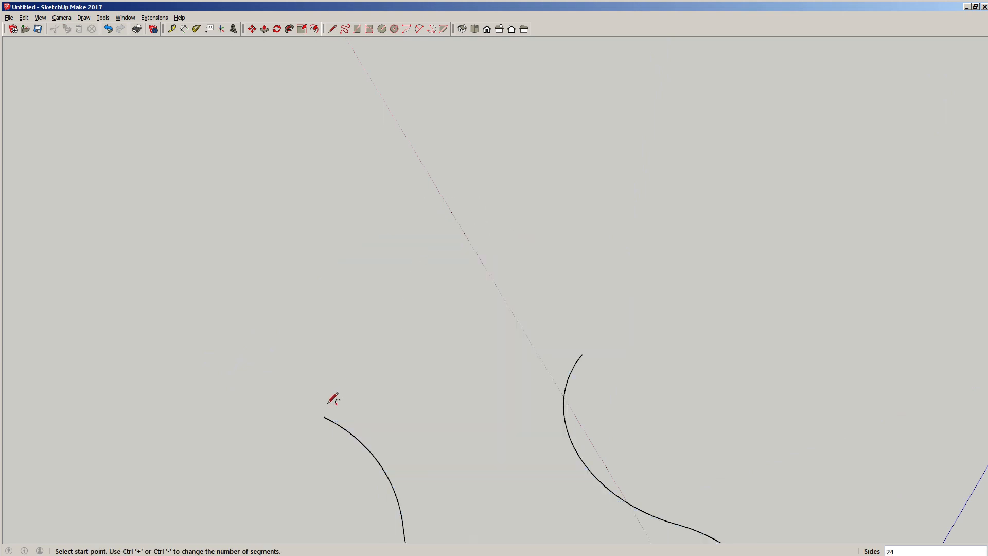
pyautogui.click(324, 417)
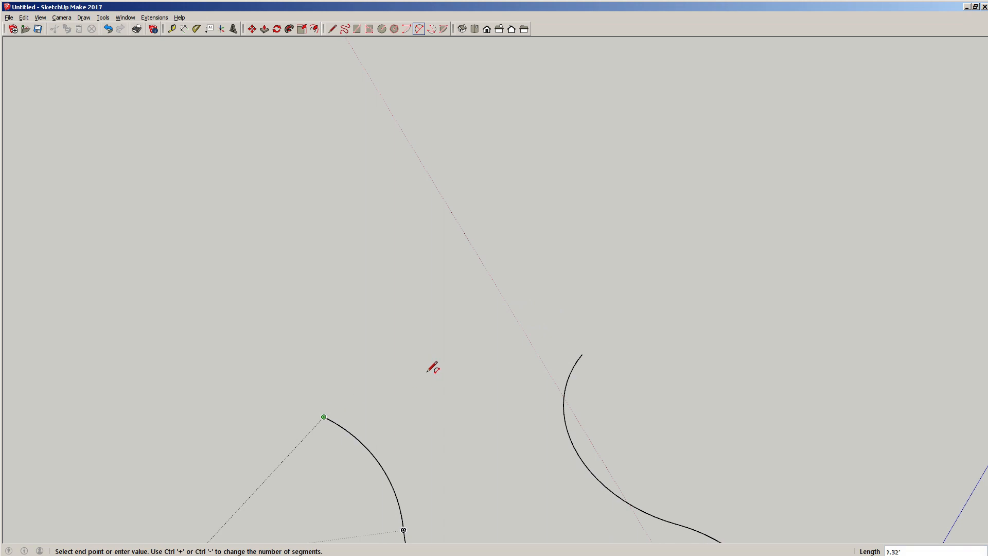
pyautogui.click(582, 355)
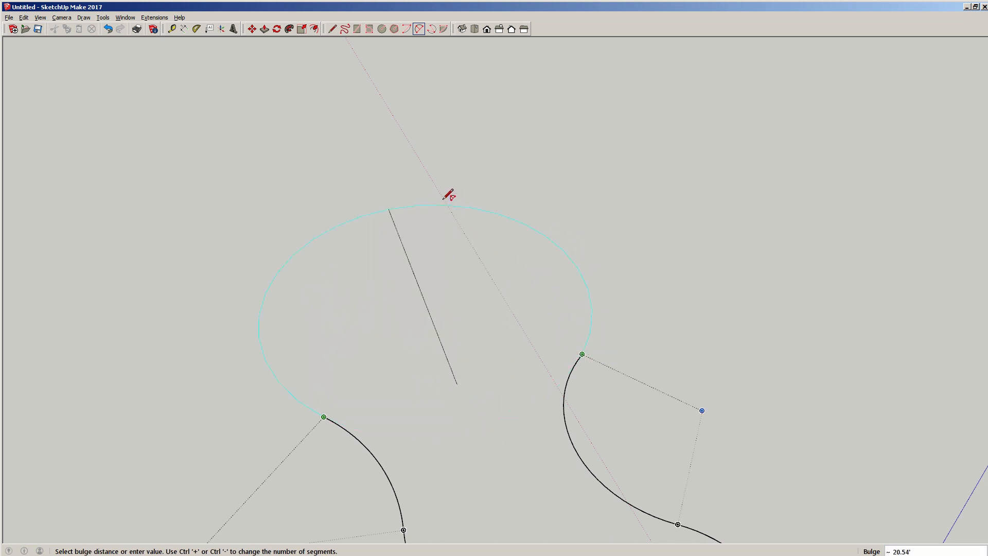
pyautogui.press('Escape')
pyautogui.press('space')
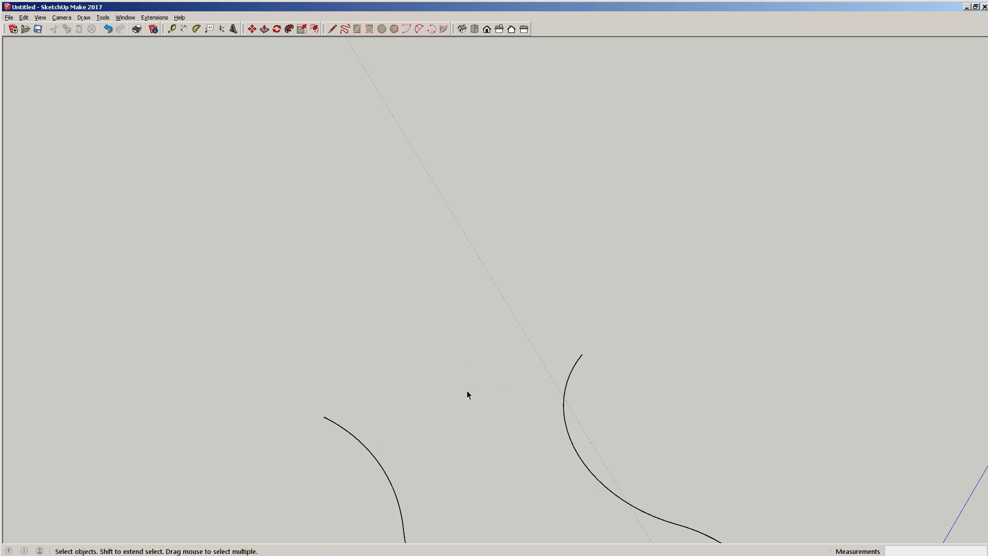
# - Close the far end with one 24-segment arc between the two open arc ends, bulging about 20.54'
pyautogui.press('a')
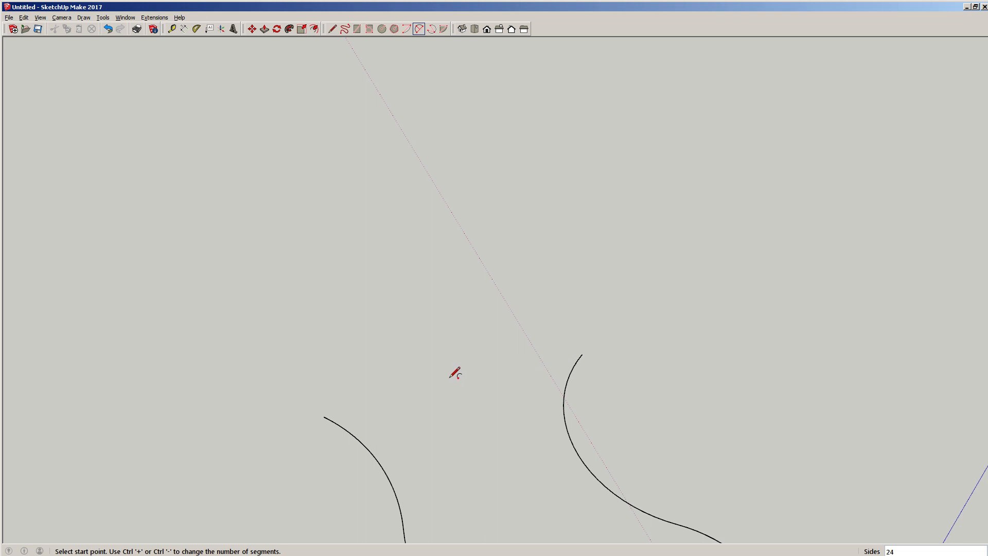
pyautogui.click(324, 417)
pyautogui.click(582, 354)
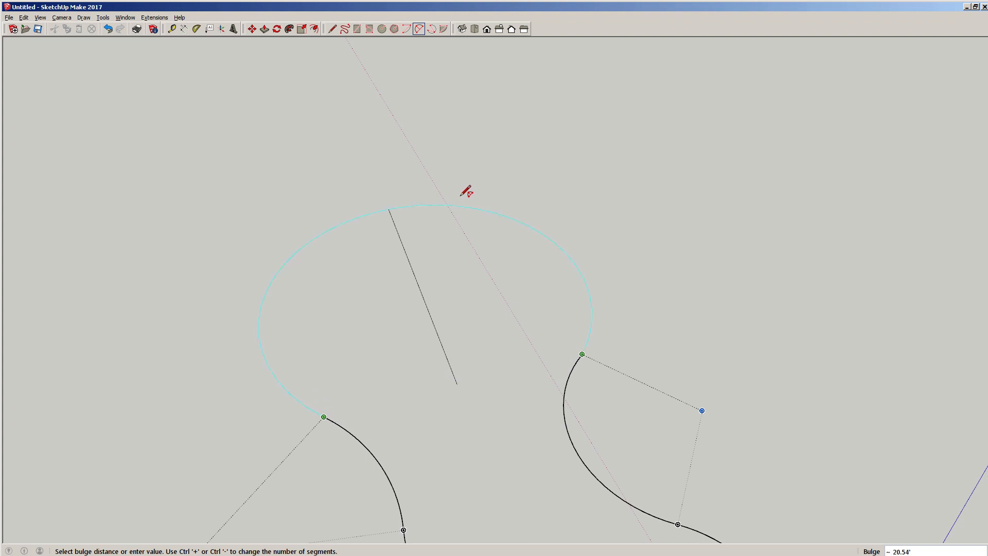
pyautogui.click(466, 189)
pyautogui.moveTo(414, 366); pyautogui.dragTo(410, 482, button='middle')
pyautogui.press('space')
# - Inspect the new end arc's segments and its joint with the neck arc up close, and undo the arc
pyautogui.moveTo(556, 377); pyautogui.dragTo(619, 293, button='middle')
pyautogui.scroll(3, 542, 319)
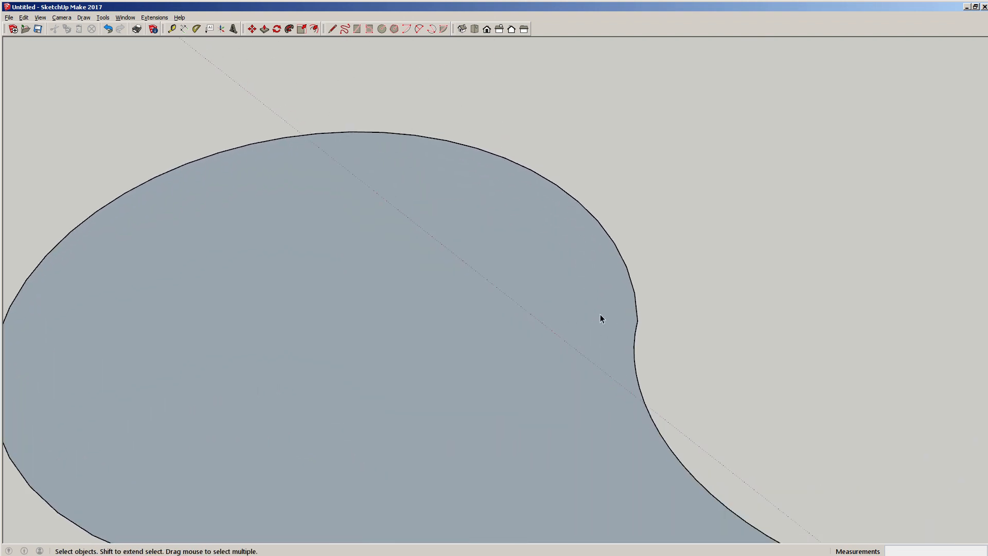
pyautogui.scroll(3, 618, 314)
pyautogui.scroll(2, 644, 322)
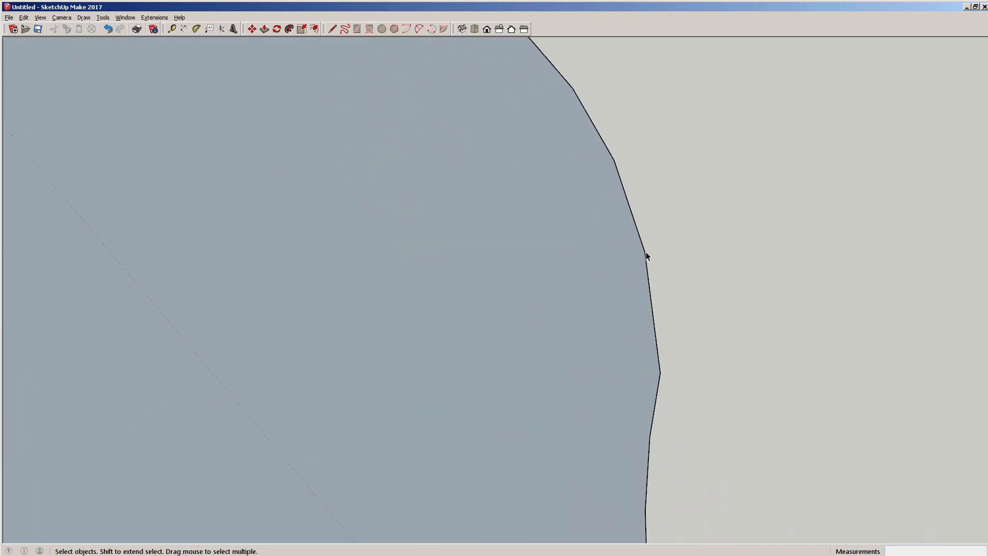
pyautogui.scroll(-2, 566, 360)
pyautogui.scroll(-4, 486, 394)
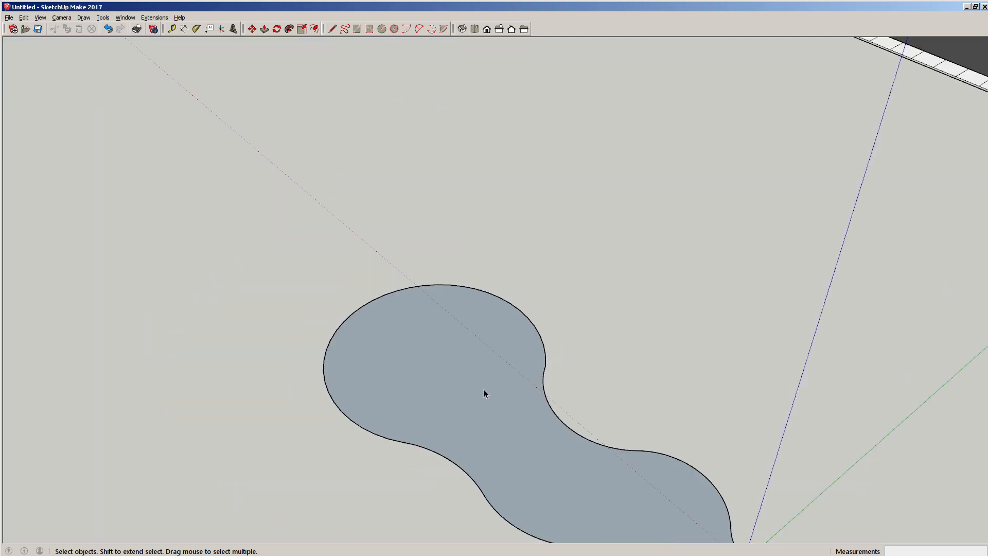
pyautogui.hotkey('ctrl', 'z')
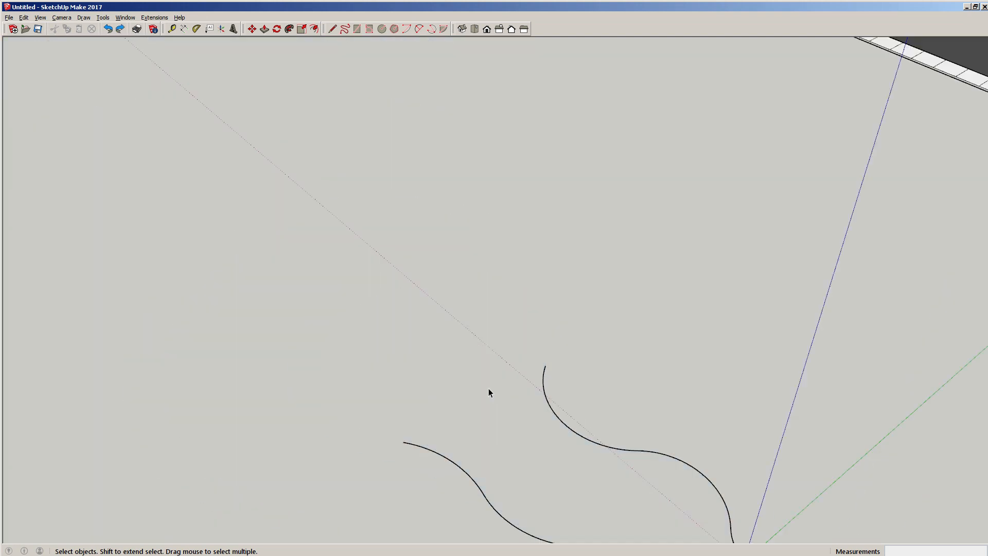
# - Close the far end with one 45-segment arc between the two open arc ends, bulging about 20.54', and check the joints up close
pyautogui.press('a')
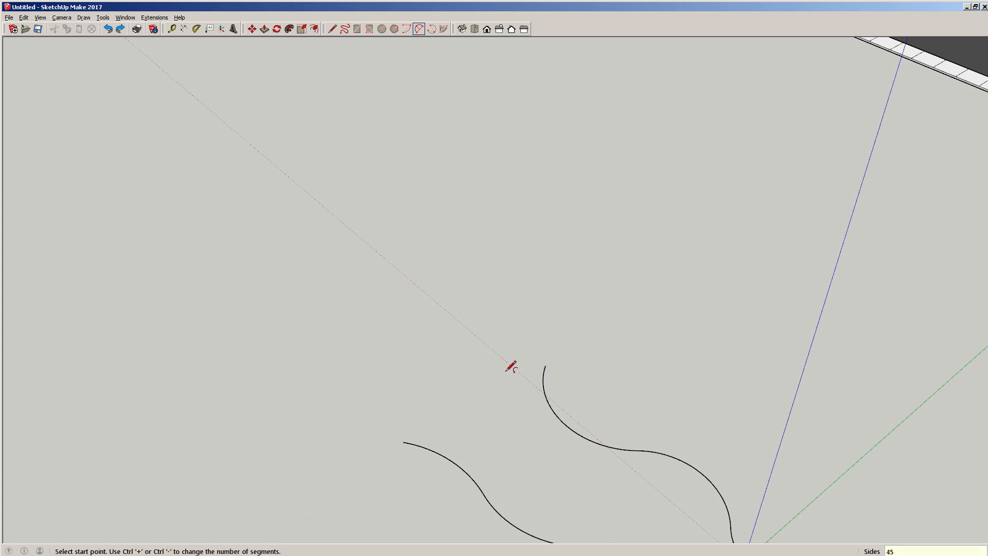
pyautogui.click(546, 365)
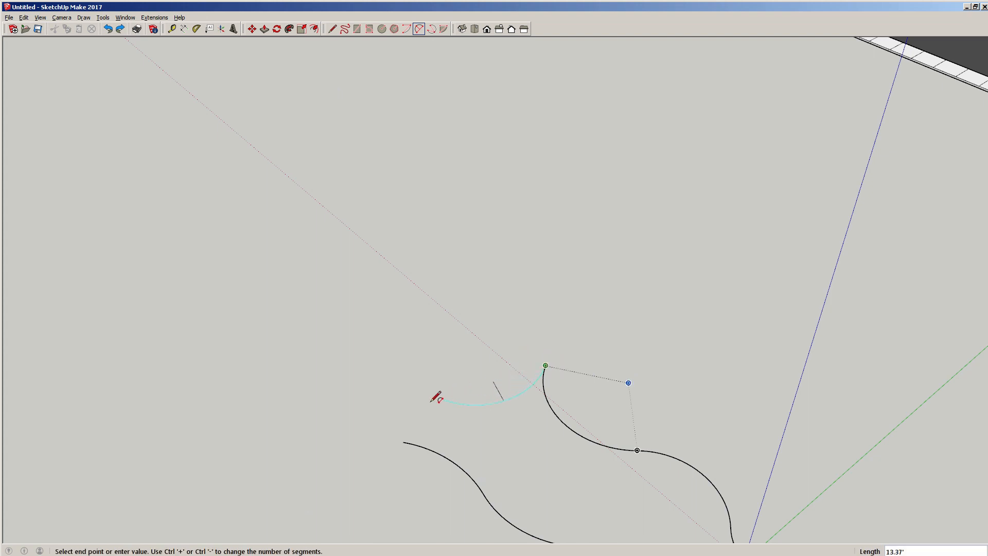
pyautogui.click(403, 441)
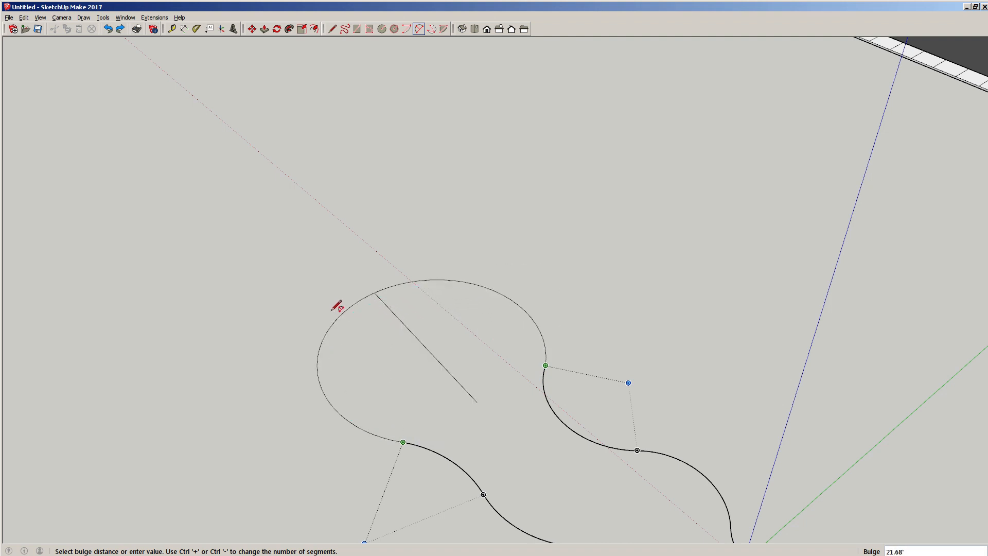
pyautogui.click(335, 313)
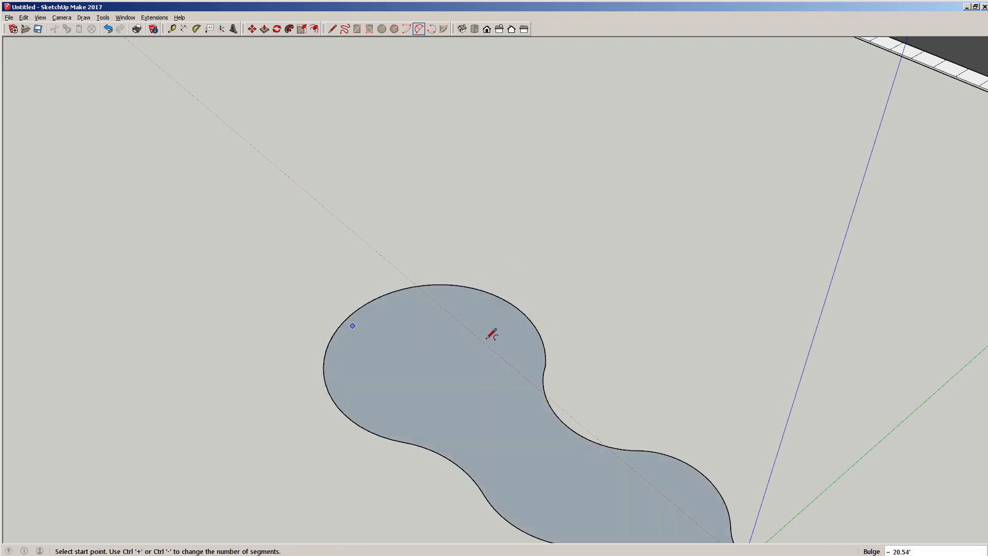
pyautogui.press('space')
pyautogui.scroll(5, 543, 377)
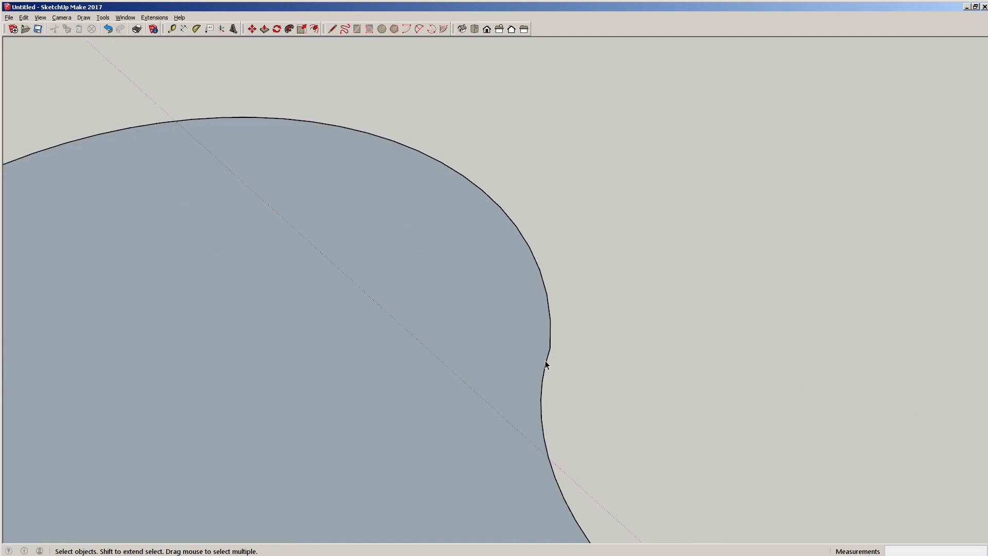
pyautogui.scroll(-6, 558, 407)
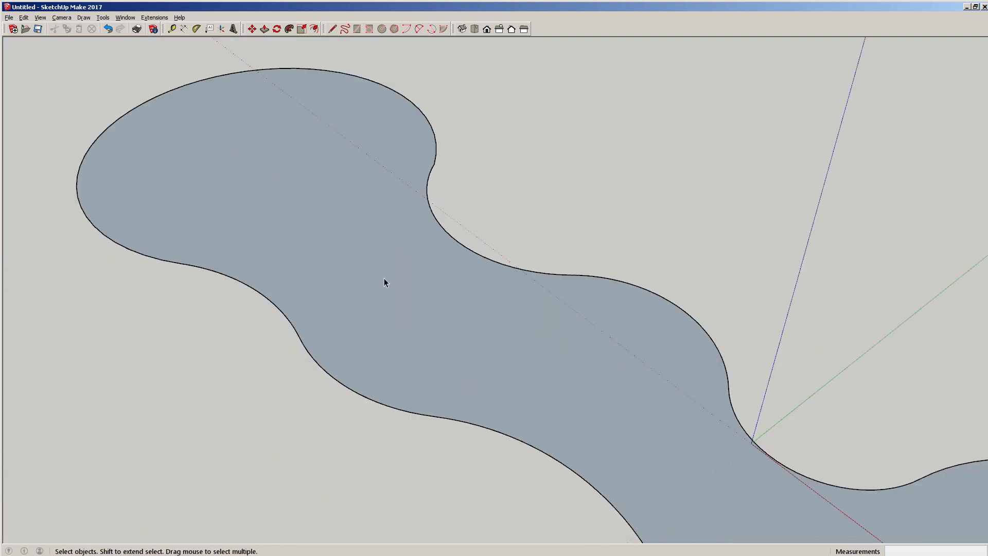
pyautogui.moveTo(357, 282); pyautogui.dragTo(403, 322, button='middle')
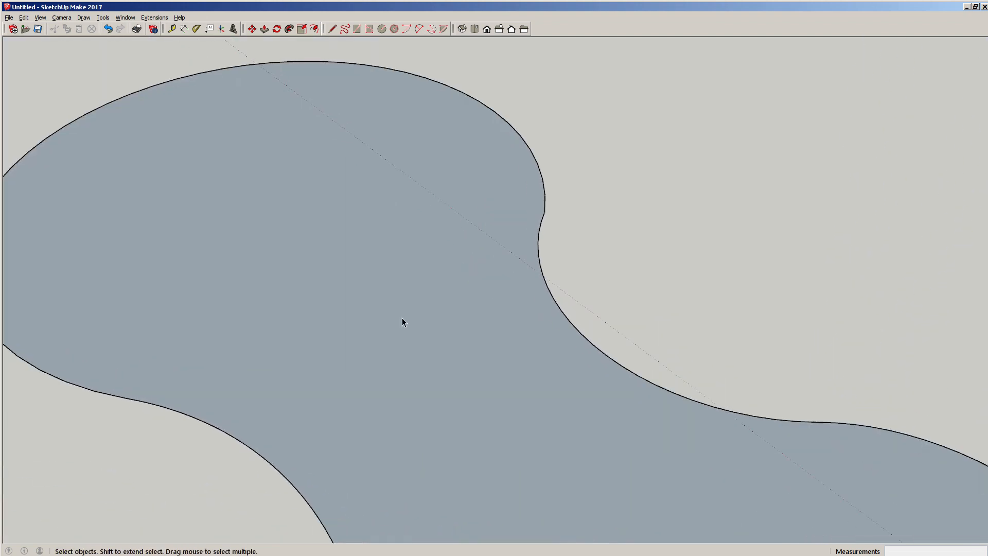
pyautogui.scroll(4, 509, 196)
pyautogui.scroll(-5, 583, 208)
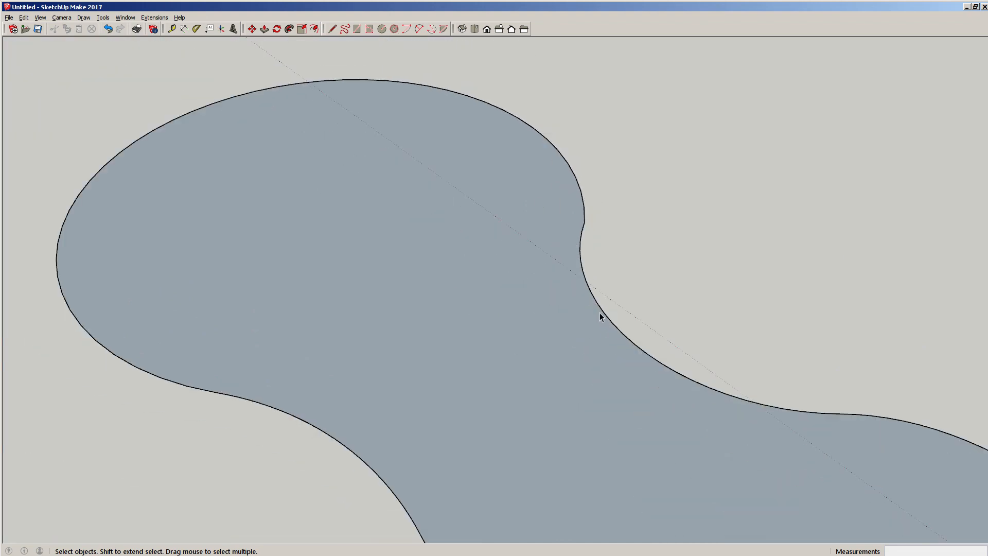
# - Move the midpoints of the neck arc, the adjoining convex arc (about 0.45') and the arc beside the origin (about 0.37') to soften the curves
pyautogui.press('m')
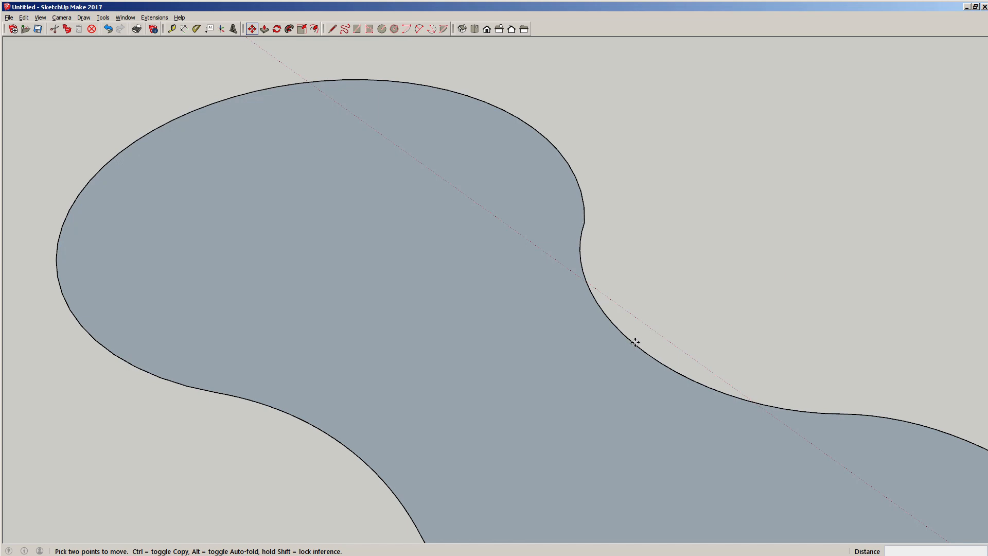
pyautogui.click(636, 343)
pyautogui.click(643, 334)
pyautogui.keyDown('shift'); pyautogui.moveTo(690, 433); pyautogui.dragTo(437, 267, button='middle'); pyautogui.keyUp('shift')
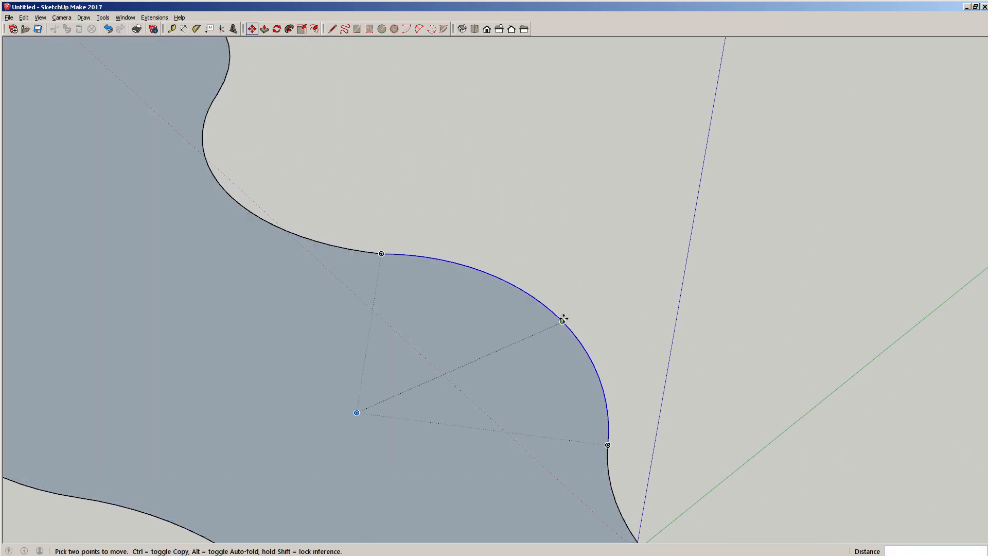
pyautogui.click(552, 310)
pyautogui.click(533, 308)
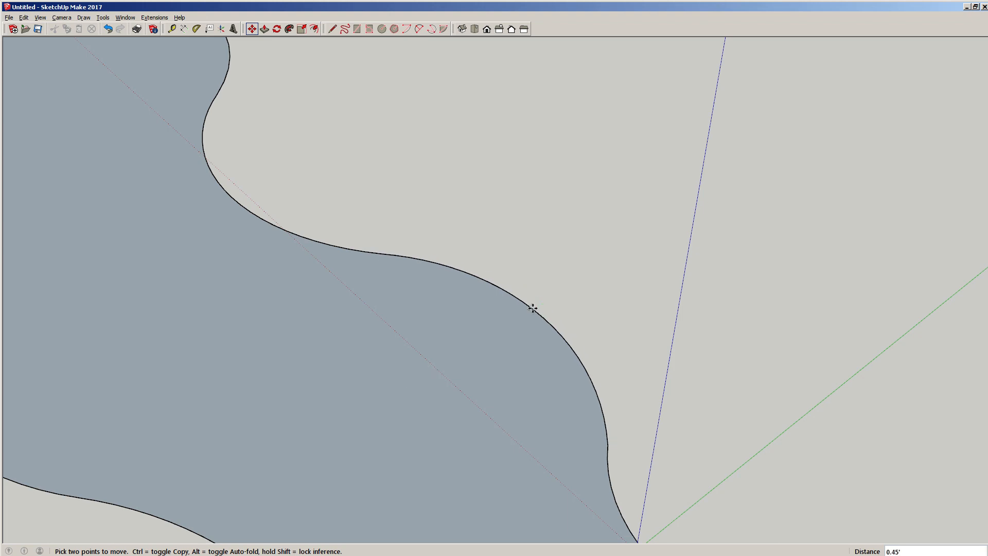
pyautogui.moveTo(489, 353); pyautogui.dragTo(543, 361, button='middle')
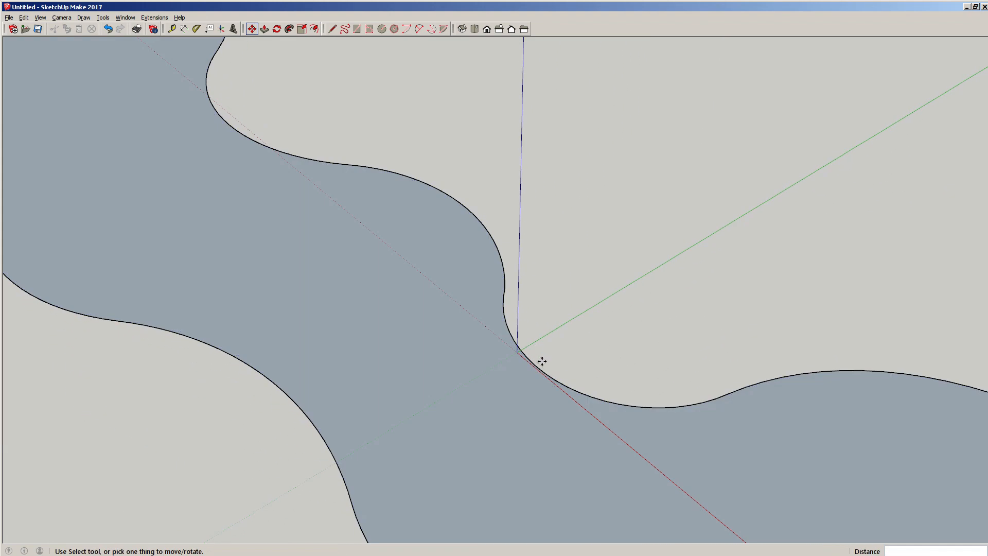
pyautogui.click(567, 384)
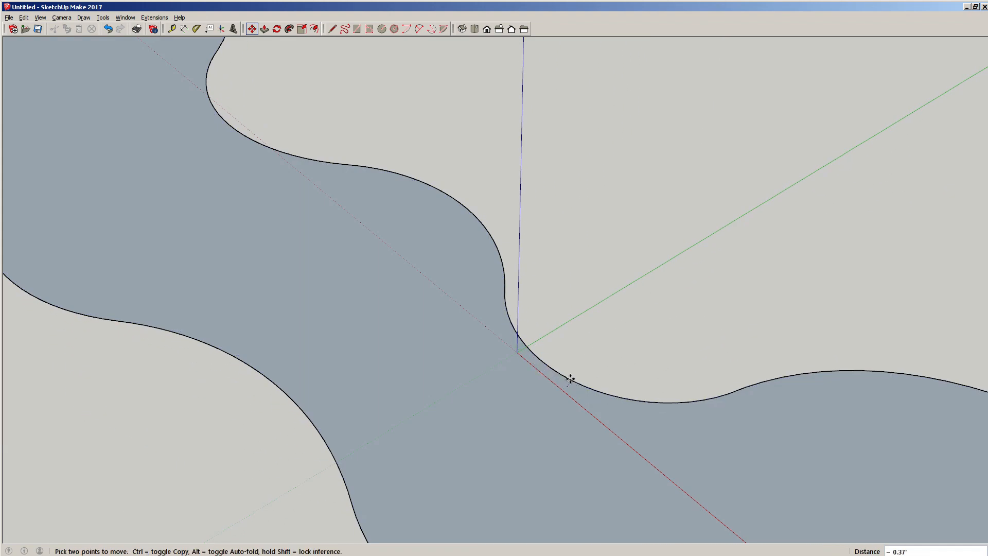
# - Select the whole curved face with its outline and make it a group
pyautogui.scroll(-2, 524, 385)
pyautogui.moveTo(345, 335); pyautogui.dragTo(510, 307, button='middle')
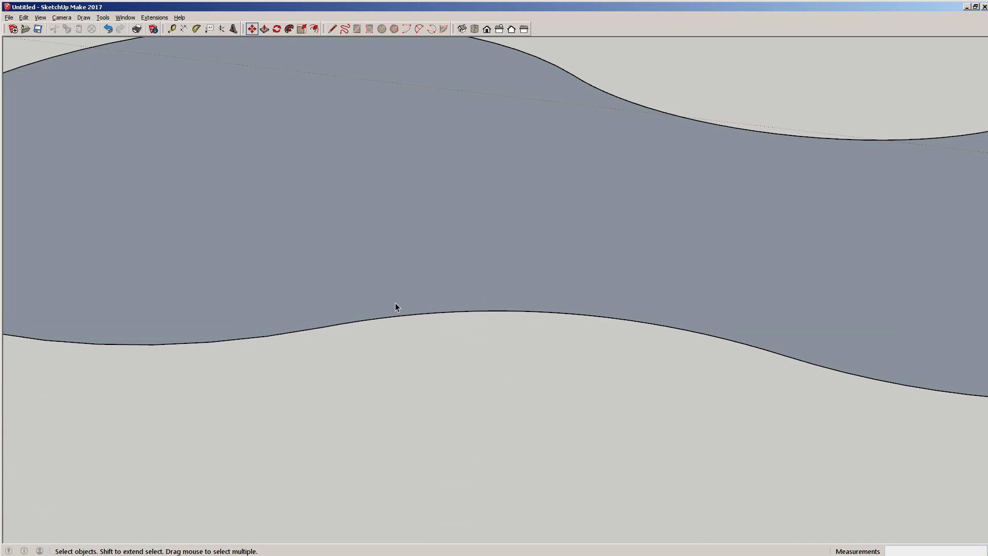
pyautogui.scroll(-5, 617, 288)
pyautogui.moveTo(616, 289); pyautogui.dragTo(420, 320, button='middle')
pyautogui.scroll(3, 420, 249)
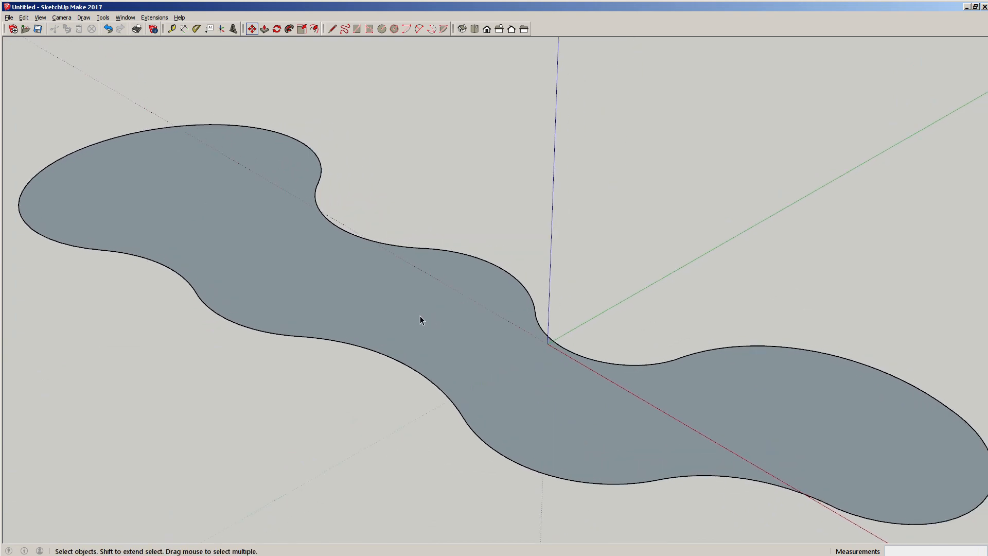
pyautogui.doubleClick(379, 308)
pyautogui.rightClick(379, 308)
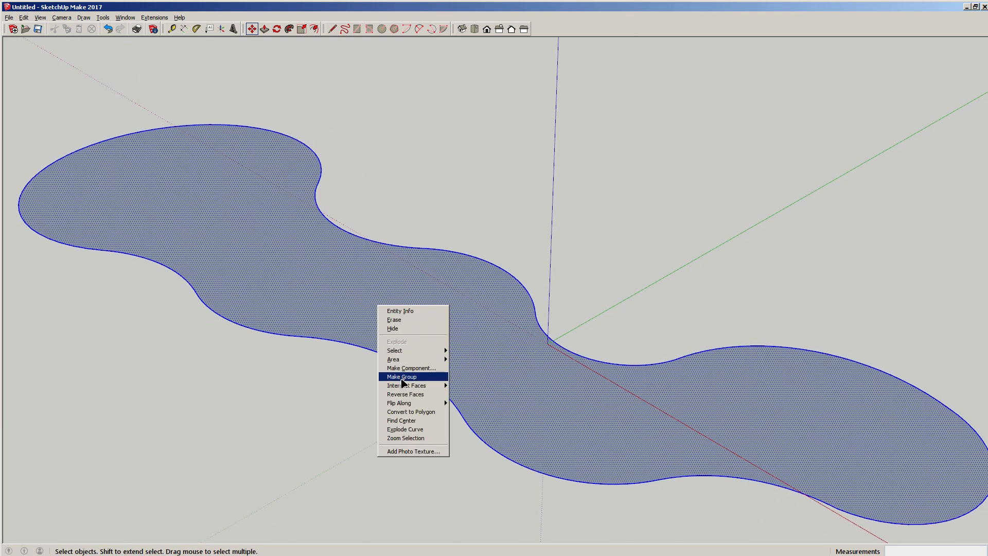
pyautogui.click(402, 378)
pyautogui.click(458, 188)
# - Examine the grouped shape's far lobe, wavy edges around the origin and near end lobe from several angles
pyautogui.moveTo(452, 171); pyautogui.dragTo(384, 342, button='middle')
pyautogui.scroll(3, 380, 372)
pyautogui.scroll(-5, 407, 317)
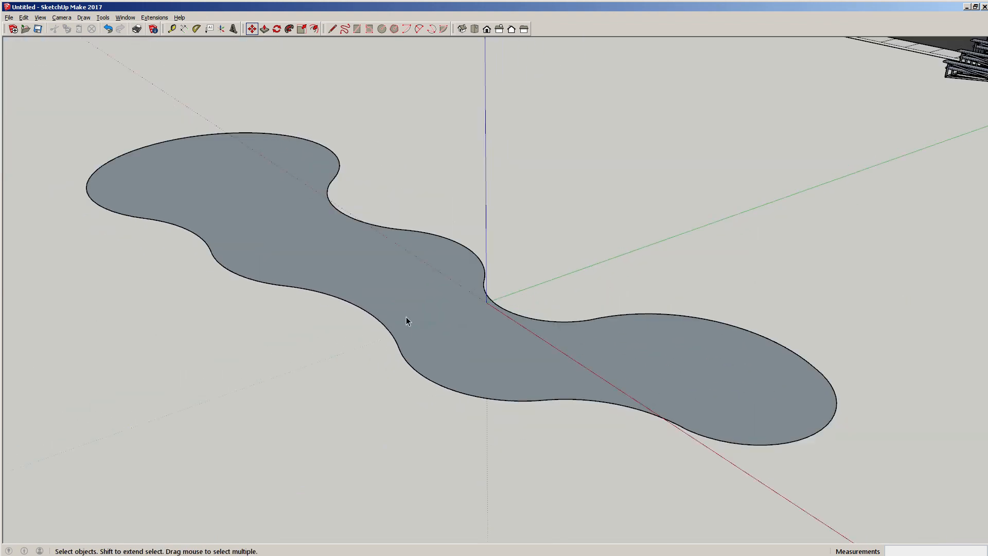
pyautogui.scroll(1, 419, 318)
pyautogui.scroll(-1, 419, 316)
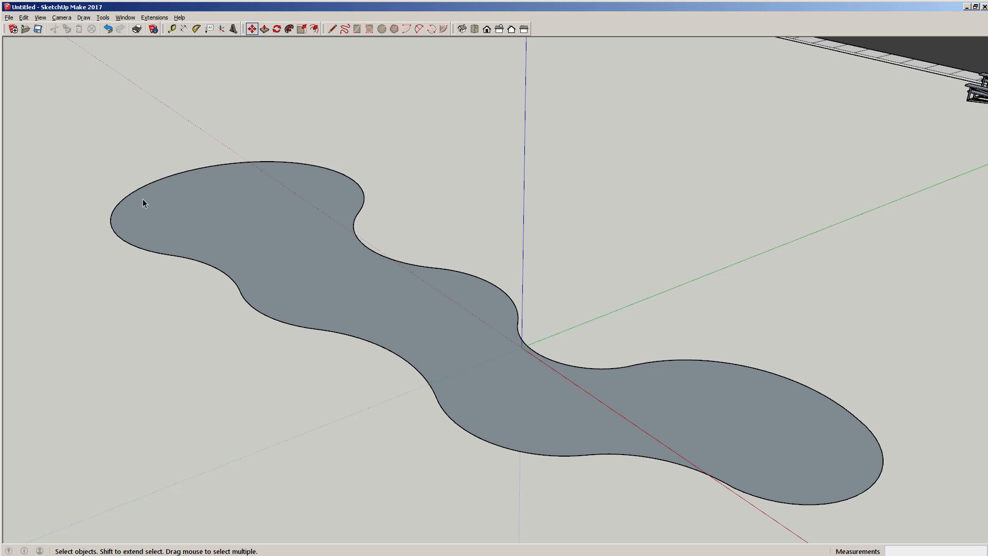
pyautogui.keyDown('shift'); pyautogui.moveTo(325, 324); pyautogui.dragTo(416, 324, button='middle'); pyautogui.keyUp('shift')
pyautogui.scroll(4, 392, 267)
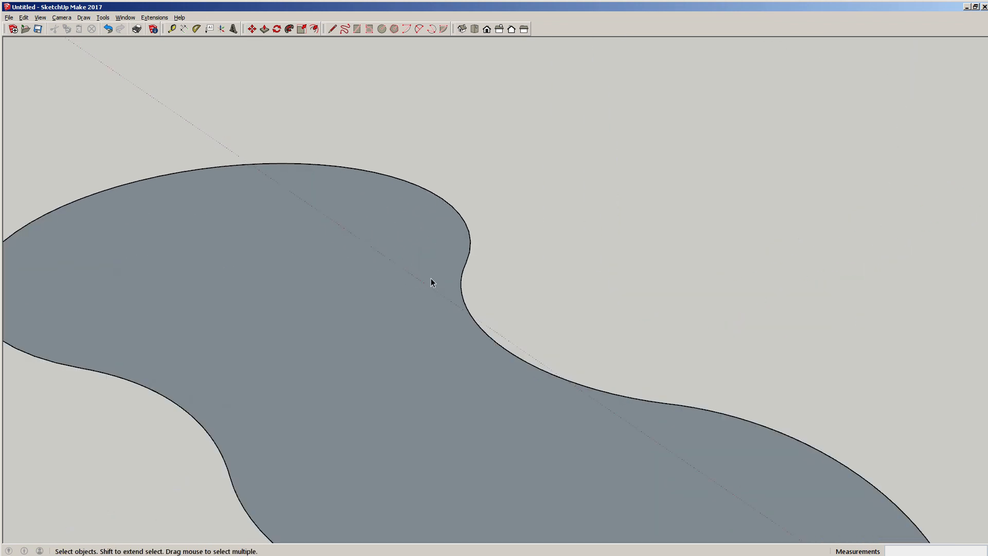
pyautogui.scroll(-5, 433, 276)
pyautogui.moveTo(434, 276); pyautogui.dragTo(317, 276, button='middle')
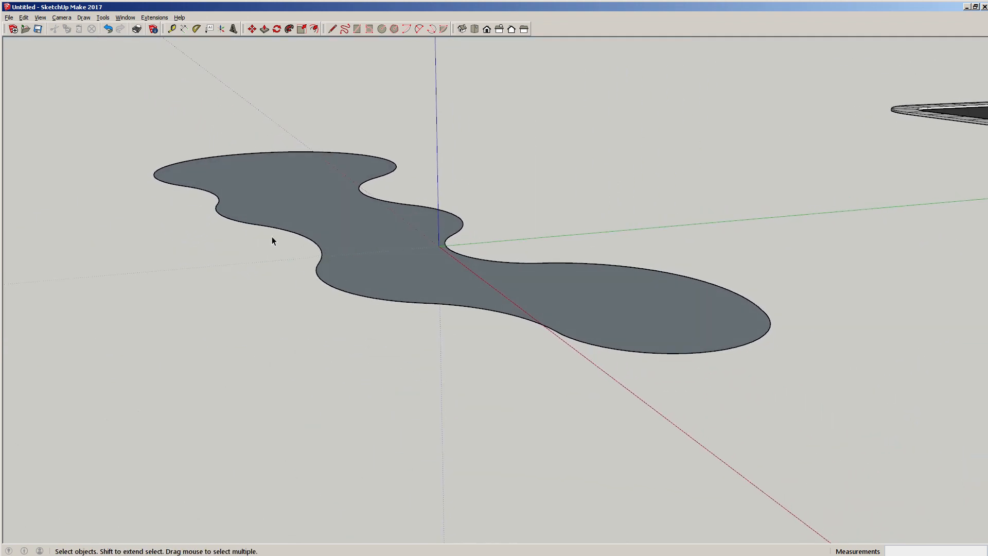
pyautogui.scroll(5, 466, 236)
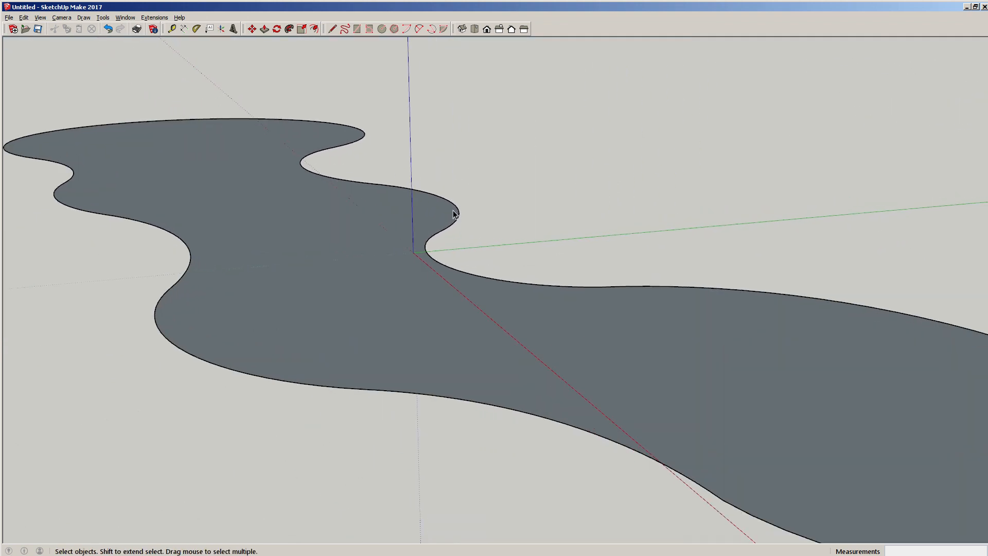
pyautogui.moveTo(466, 236); pyautogui.dragTo(476, 338, button='middle')
pyautogui.scroll(3, 441, 346)
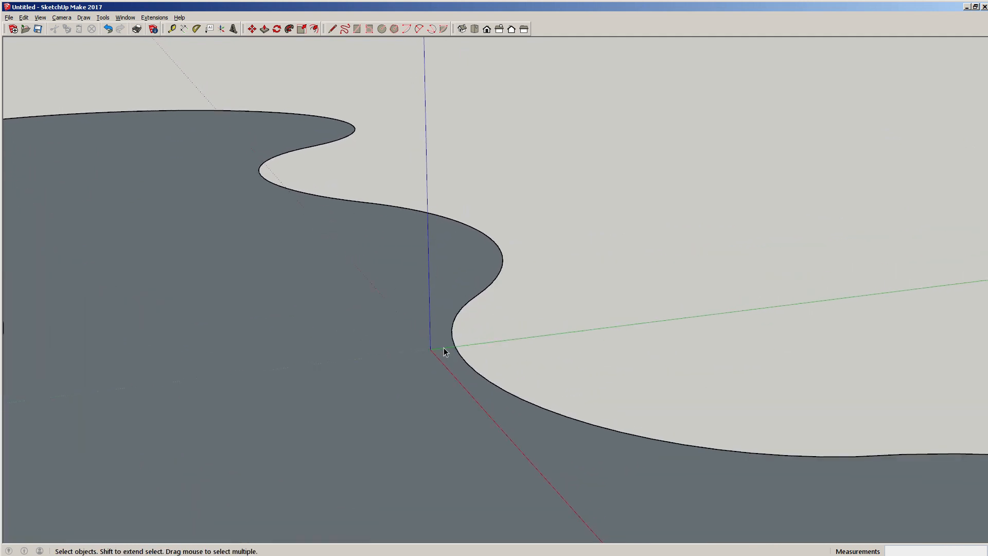
pyautogui.scroll(-3, 463, 369)
pyautogui.scroll(-3, 474, 352)
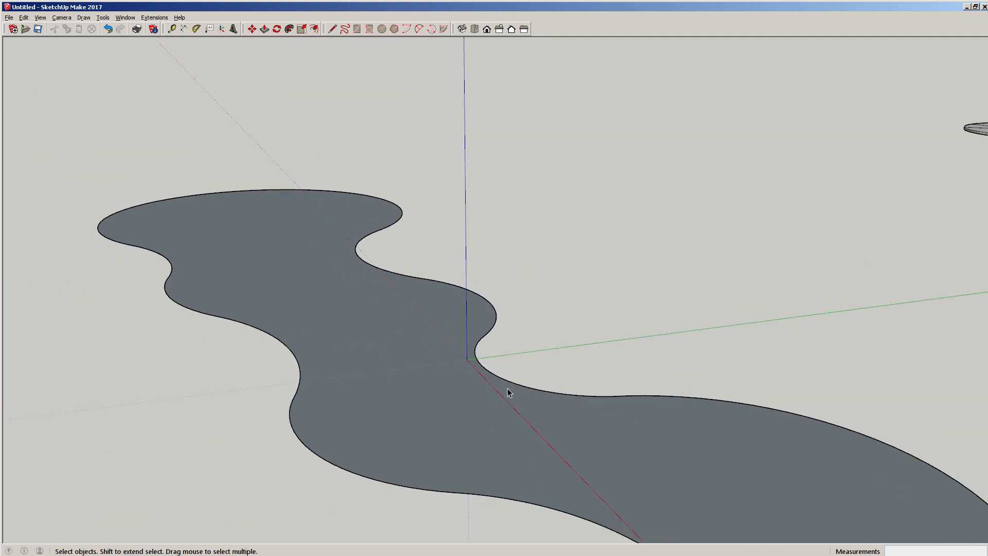
pyautogui.moveTo(508, 388); pyautogui.dragTo(632, 391, button='middle')
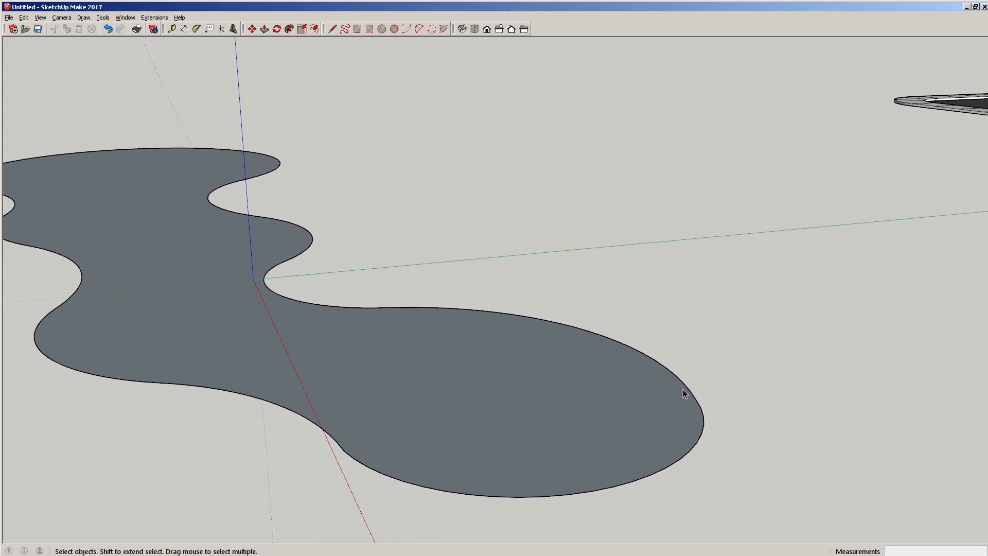
# - Draw a trial straight line through the near end lobe's outer edge, extended to both sides, and delete it
pyautogui.press('l')
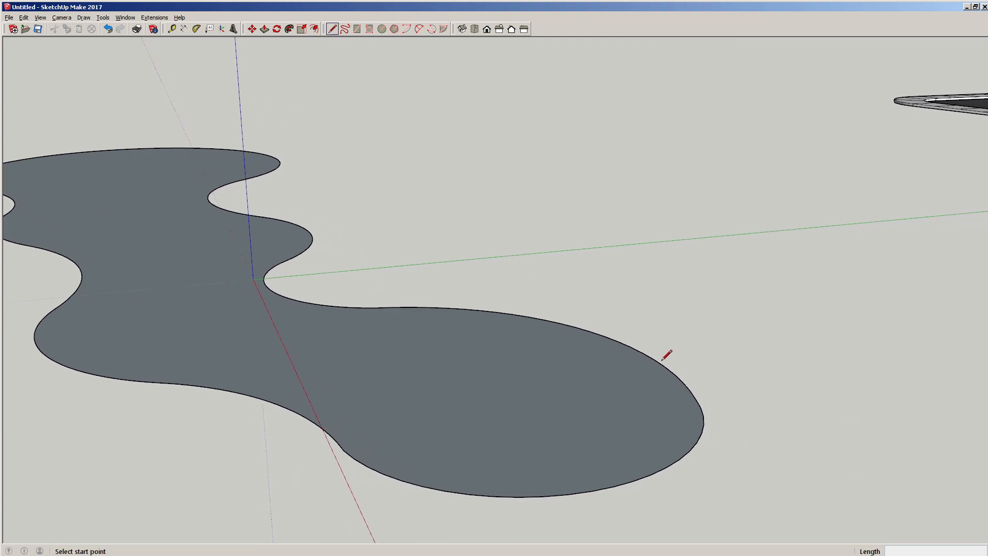
pyautogui.click(682, 382)
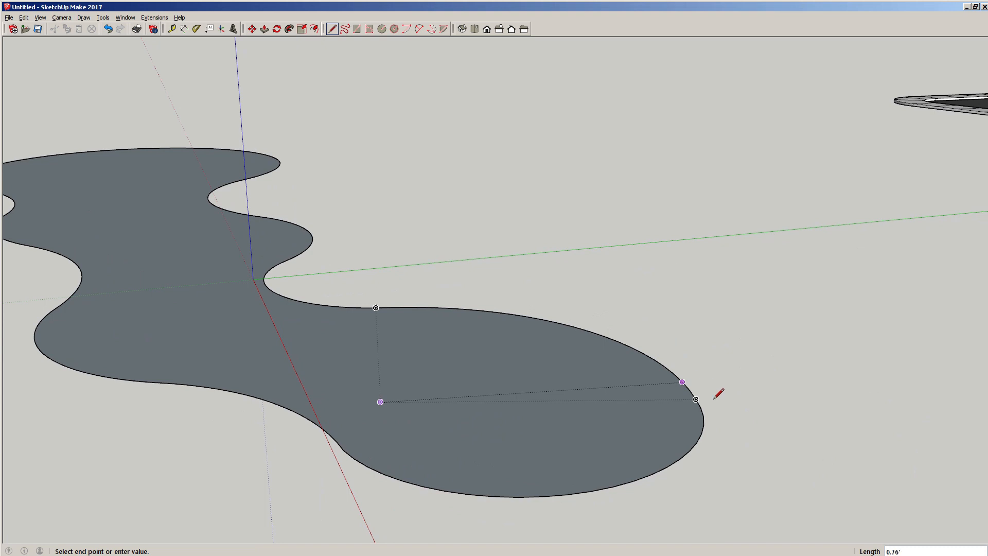
pyautogui.click(797, 457)
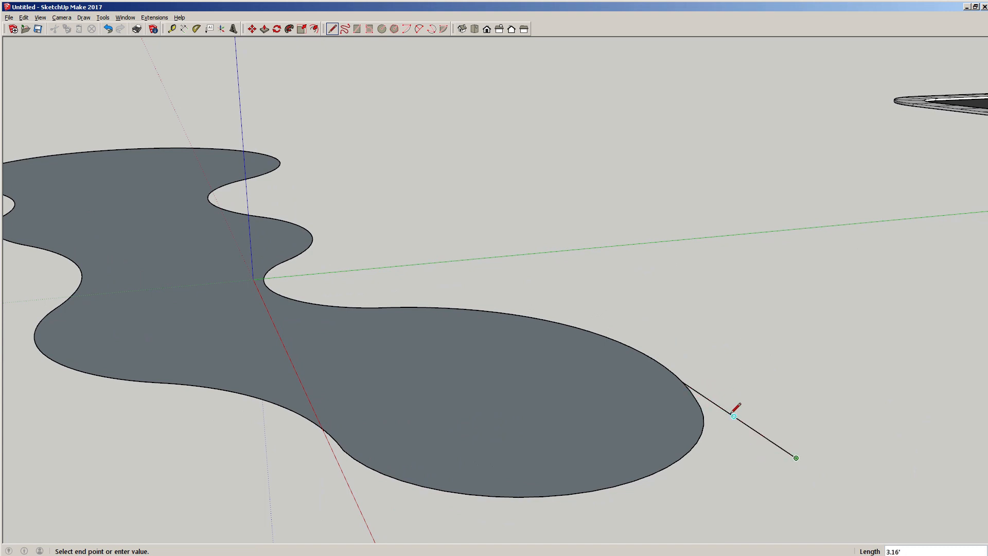
pyautogui.press('Escape')
pyautogui.click(546, 289)
pyautogui.click(686, 384)
pyautogui.press('space')
pyautogui.scroll(4, 695, 358)
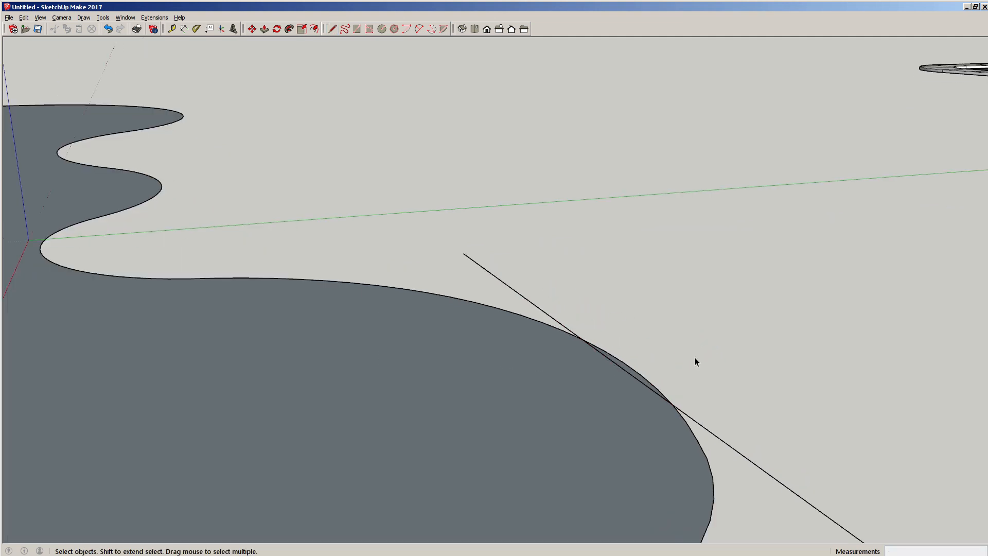
pyautogui.scroll(-3, 618, 350)
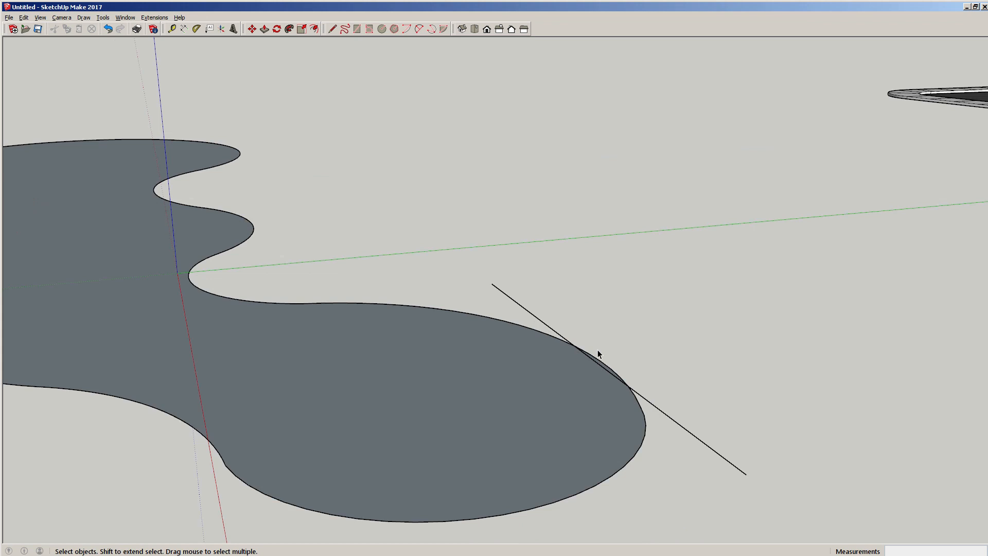
pyautogui.scroll(-3, 587, 337)
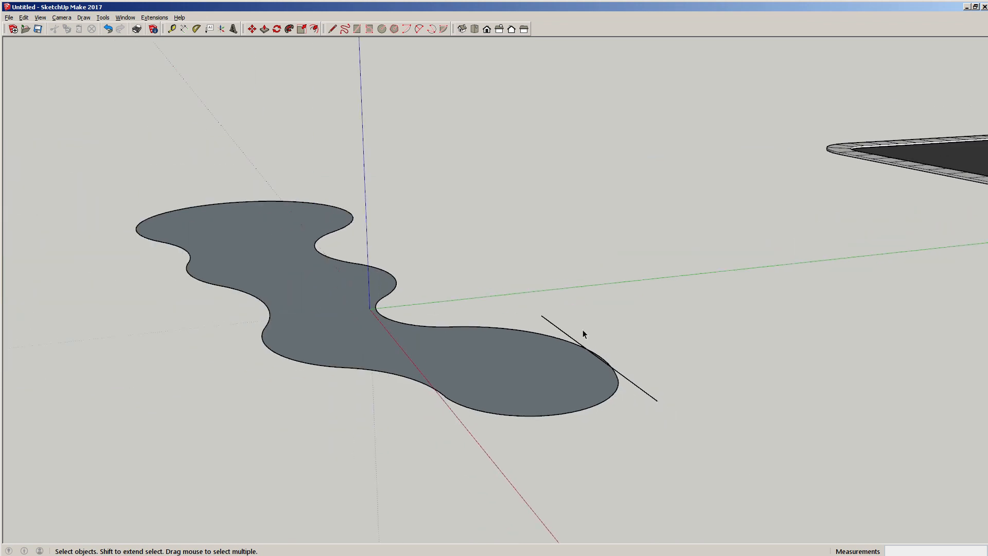
pyautogui.moveTo(525, 296); pyautogui.dragTo(687, 435)
pyautogui.press('Delete')
# - Draw a vertical rectangle from the origin, 4' high along the blue axis and 10' long along the green axis
pyautogui.moveTo(474, 357); pyautogui.dragTo(397, 323, button='middle')
pyautogui.press('r')
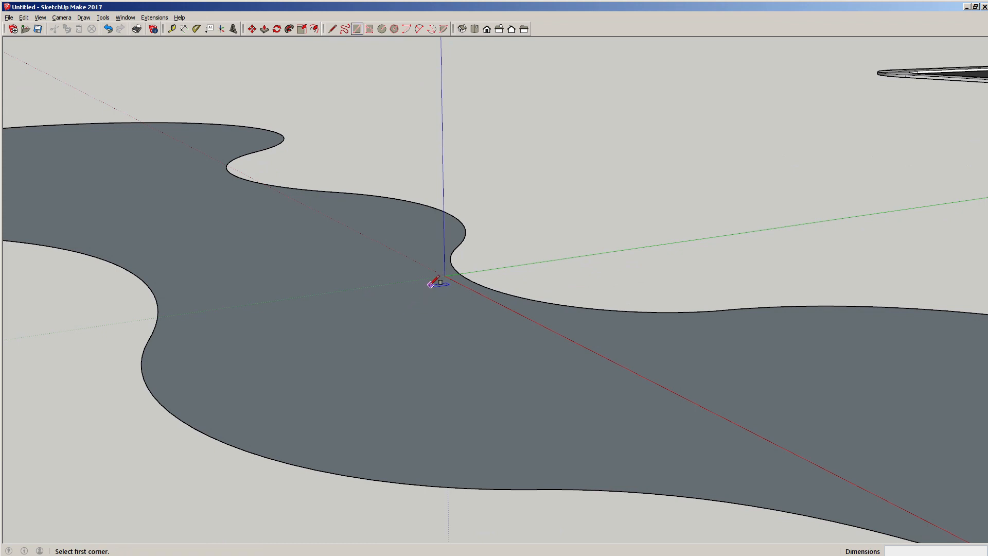
pyautogui.press('l')
pyautogui.click(444, 275)
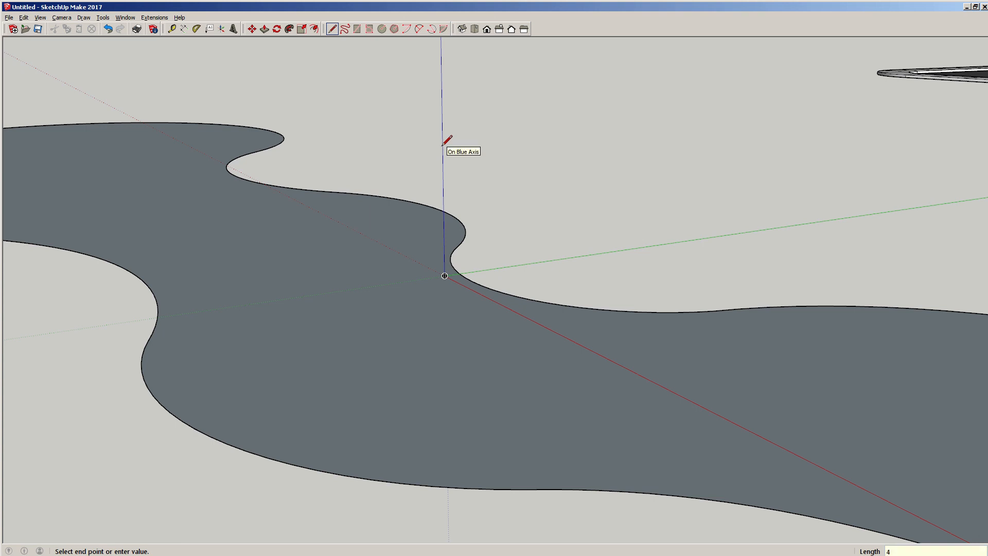
pyautogui.press('Return')
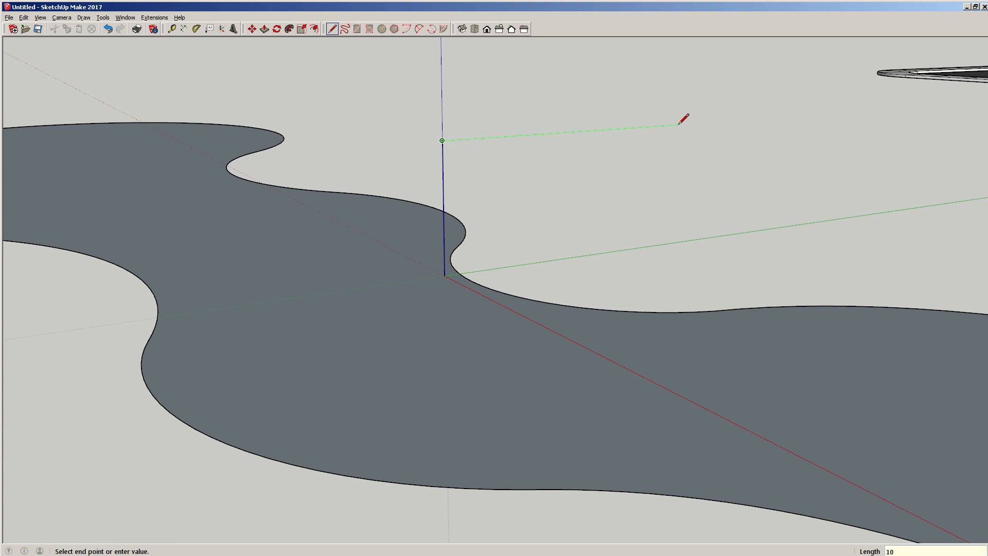
pyautogui.press('Return')
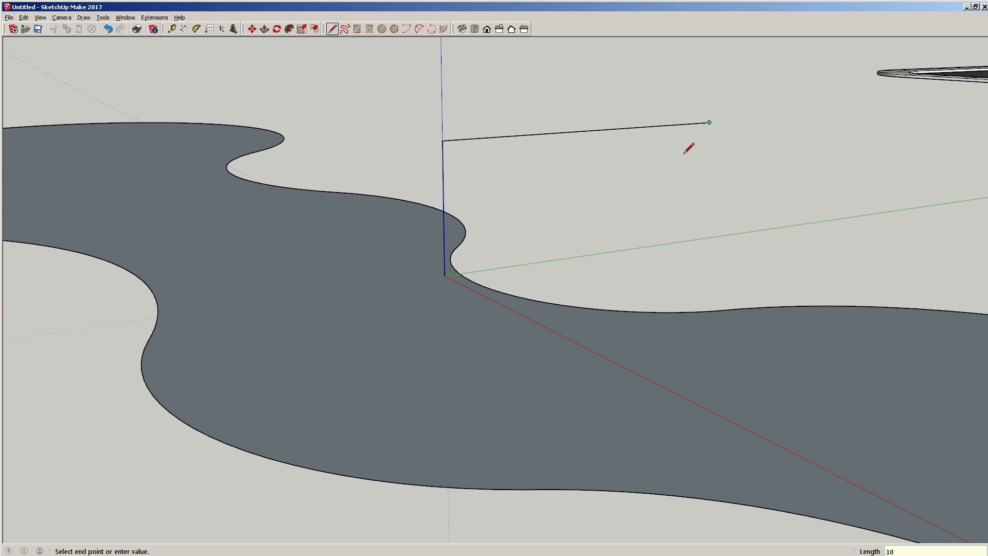
pyautogui.click(703, 236)
pyautogui.click(444, 275)
pyautogui.press('space')
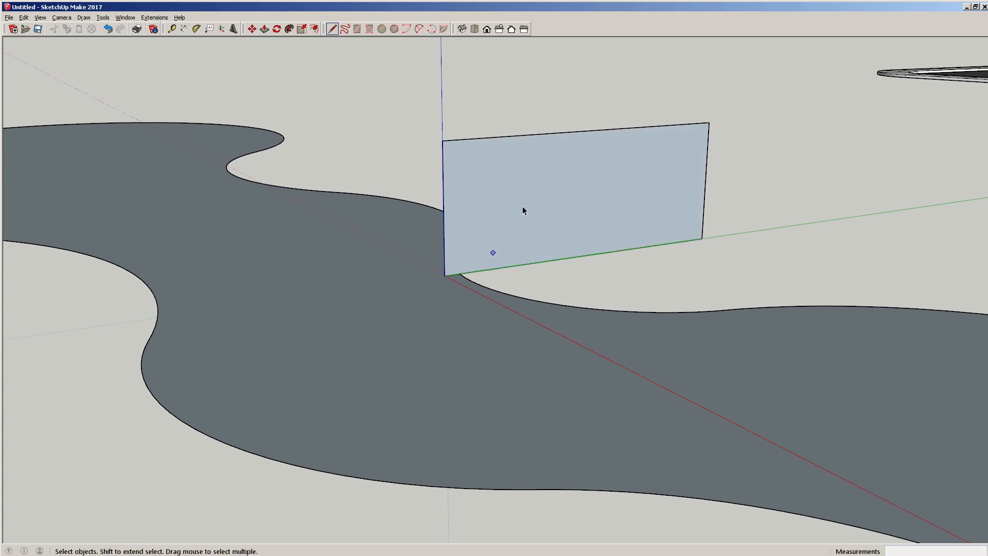
# - Select the vertical rectangle with its edges and make it a group
pyautogui.doubleClick(525, 202)
pyautogui.rightClick(527, 200)
pyautogui.click(545, 274)
# - Draw a trial arc on the rectangle from the origin to its upper edge, bulging about 1.1' downward, and undo it
pyautogui.moveTo(548, 252); pyautogui.dragTo(589, 203, button='middle')
pyautogui.press('a')
pyautogui.scroll(2, 574, 178)
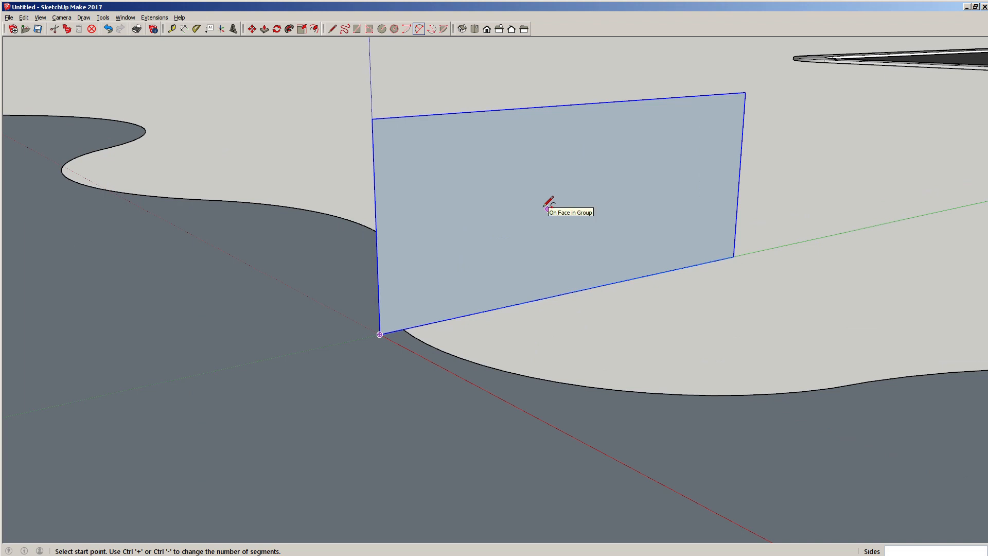
pyautogui.press('space')
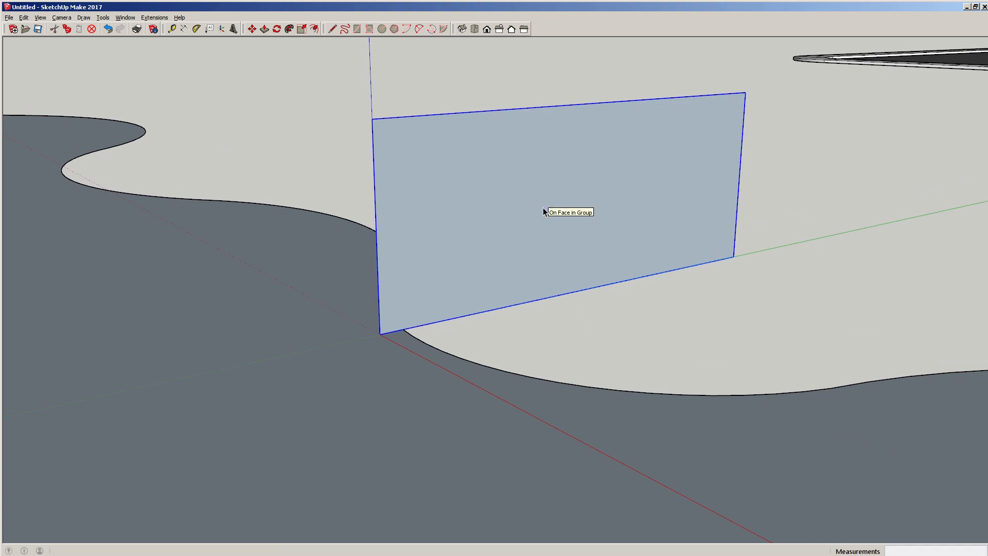
pyautogui.press('a')
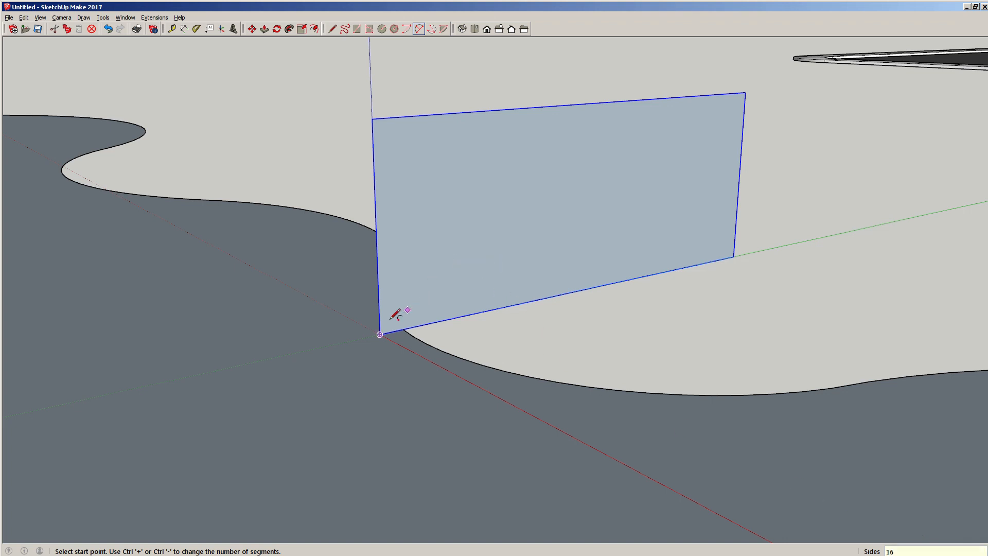
pyautogui.click(380, 335)
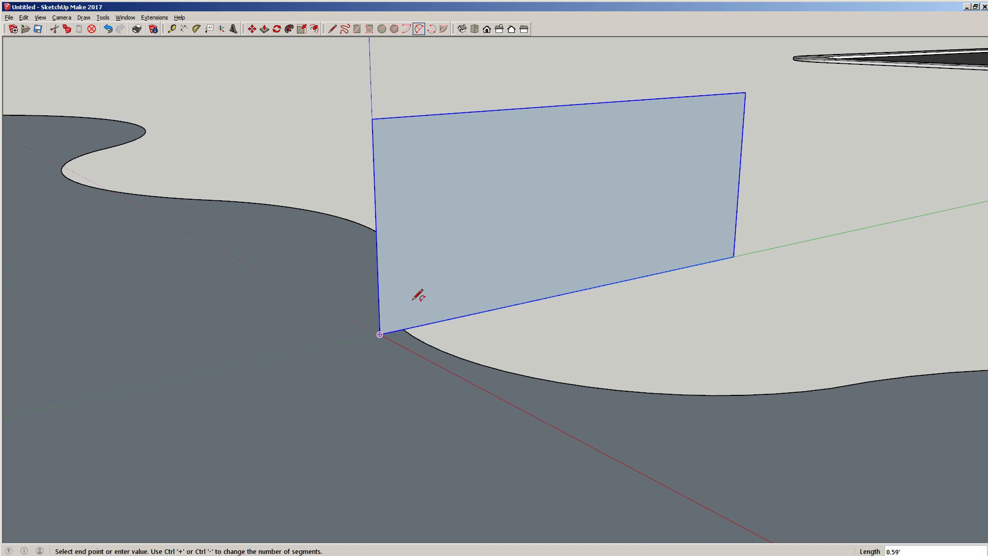
pyautogui.click(600, 103)
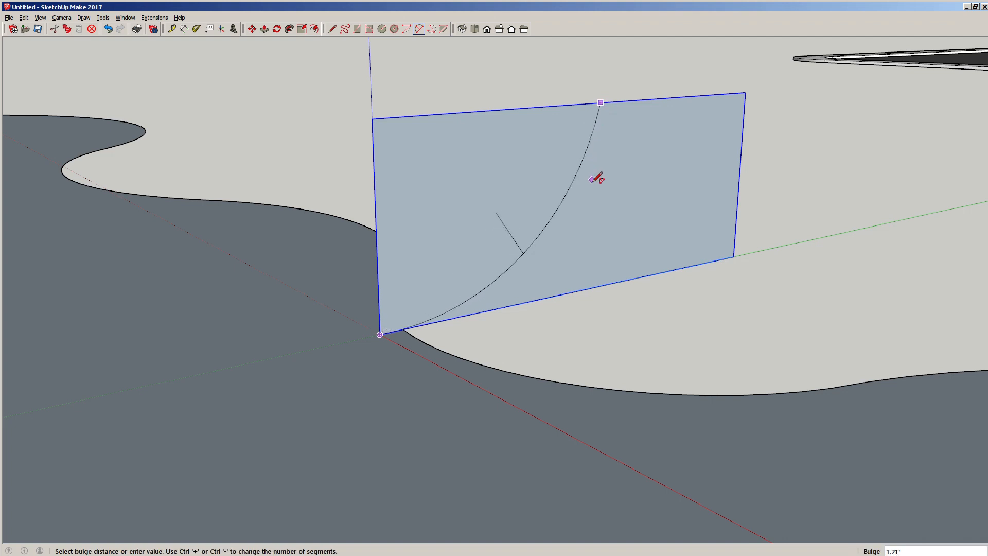
pyautogui.scroll(3, 587, 181)
pyautogui.moveTo(578, 178); pyautogui.dragTo(551, 170, button='middle')
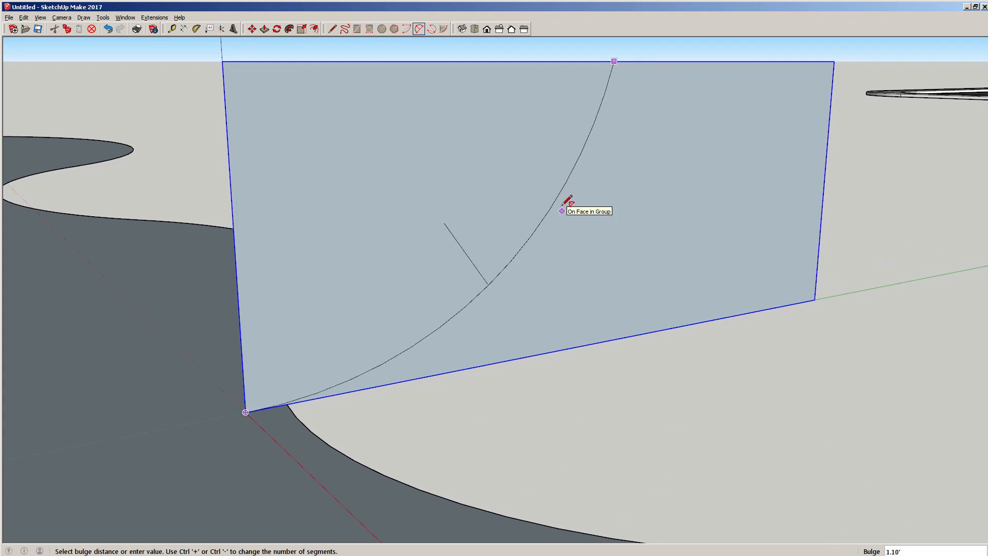
pyautogui.click(565, 204)
pyautogui.moveTo(426, 205); pyautogui.dragTo(450, 210, button='middle')
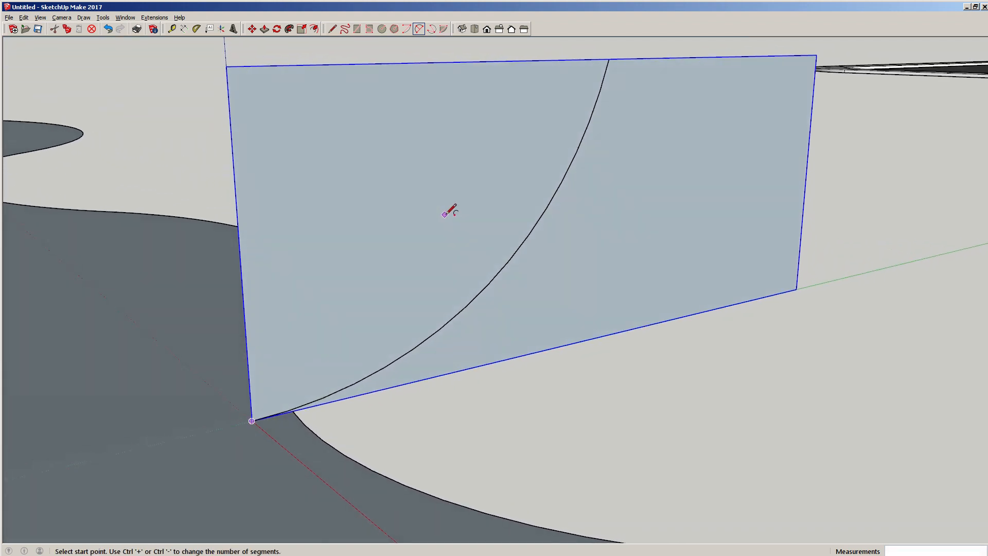
pyautogui.hotkey('ctrl', 'z')
# - Draw a two-point arc on the rectangle from the origin to a point on its upper edge, bulging about 0.96' downward
pyautogui.scroll(-3, 449, 217)
pyautogui.click(319, 354)
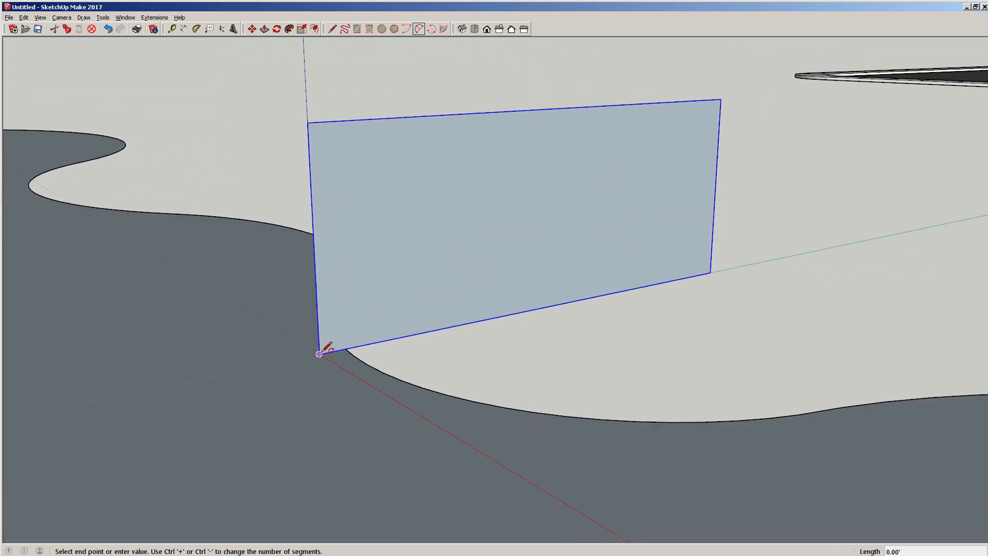
pyautogui.click(599, 106)
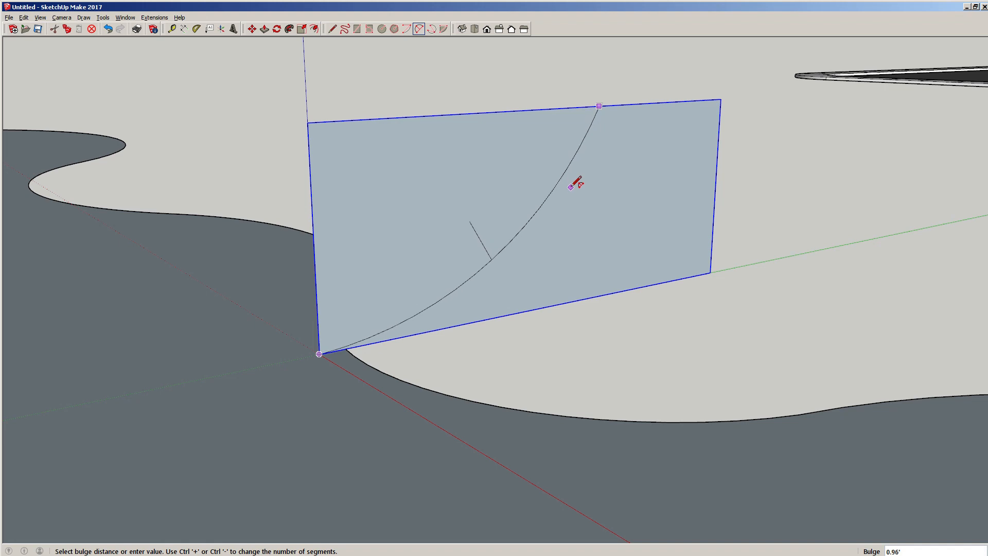
pyautogui.click(577, 184)
pyautogui.moveTo(576, 183); pyautogui.dragTo(405, 183, button='middle')
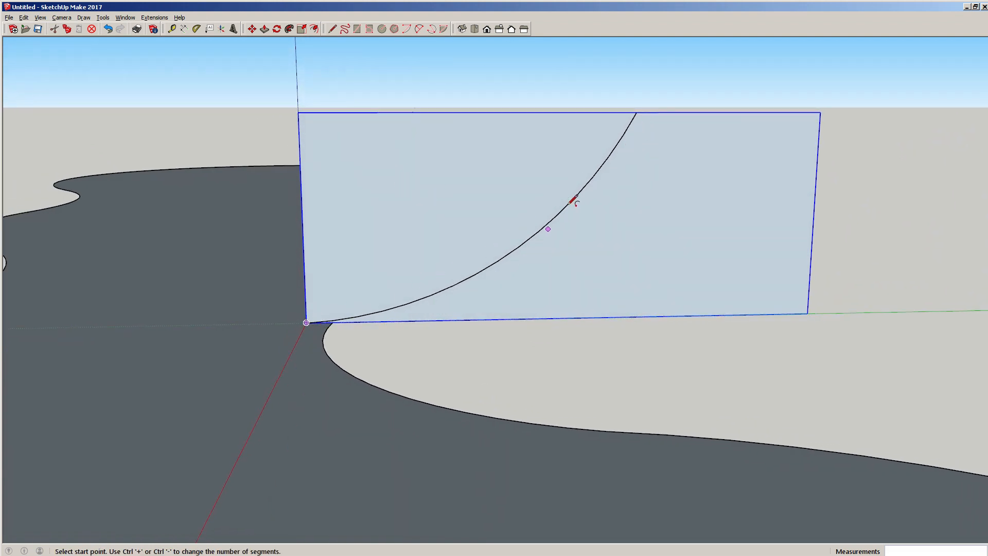
pyautogui.moveTo(465, 298)
pyautogui.mouseDown(button='middle')
pyautogui.moveTo(552, 299)
pyautogui.moveTo(466, 285)
pyautogui.mouseUp(button='middle')
pyautogui.scroll(-5, 555, 289)
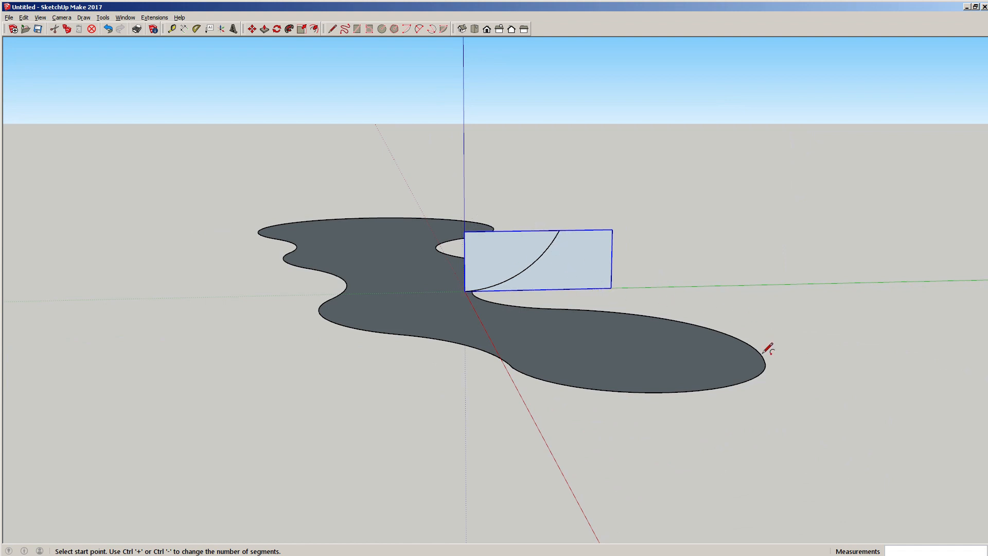
pyautogui.moveTo(443, 296); pyautogui.dragTo(476, 168, button='middle')
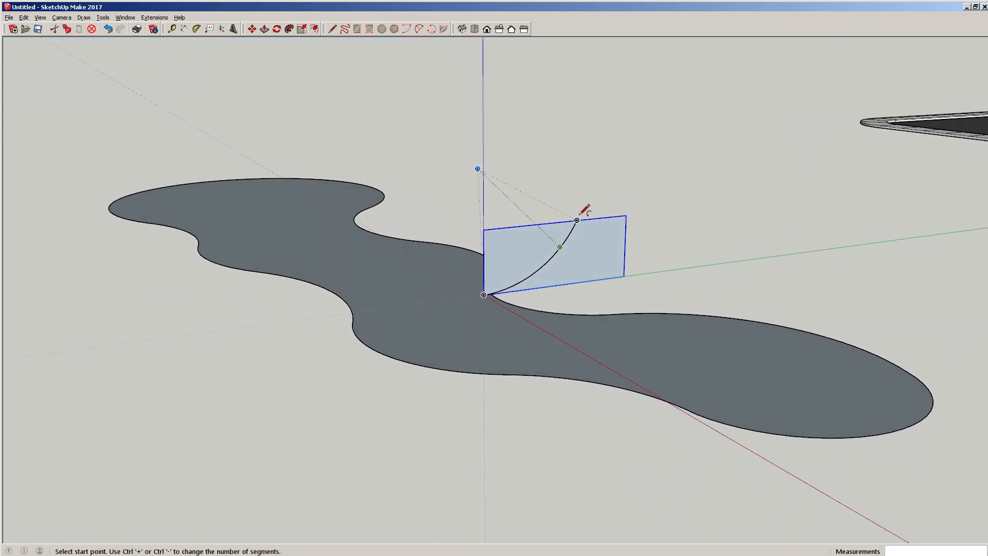
pyautogui.scroll(3, 596, 250)
pyautogui.scroll(2, 596, 249)
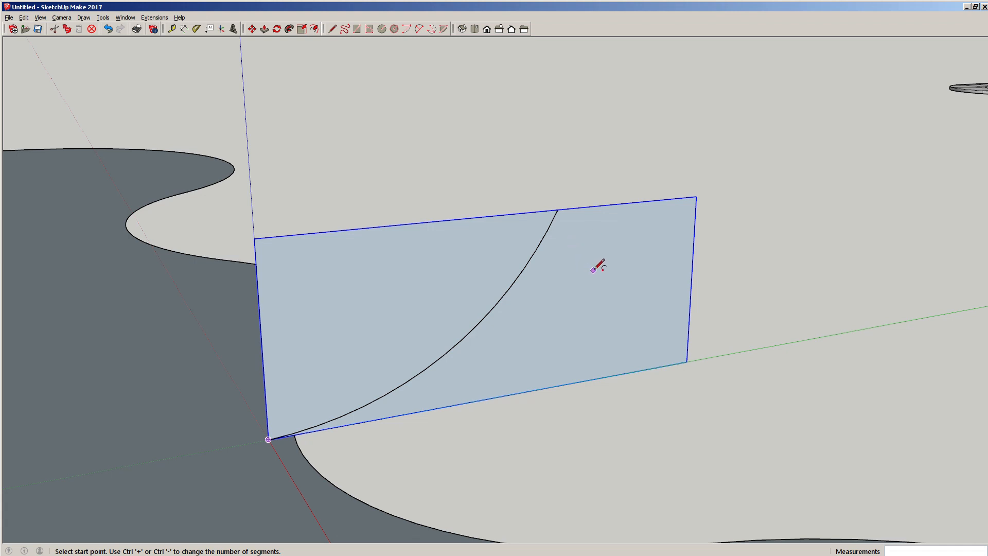
# - Delete the rectangle group behind the arc and undo that deletion
pyautogui.press('space')
pyautogui.press('Delete')
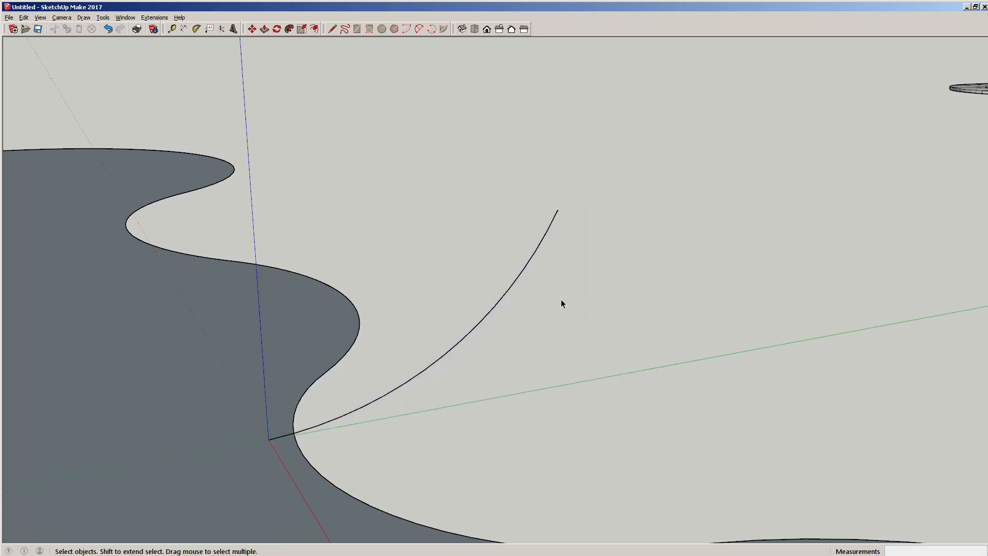
pyautogui.scroll(-1, 559, 281)
pyautogui.hotkey('ctrl', 'z')
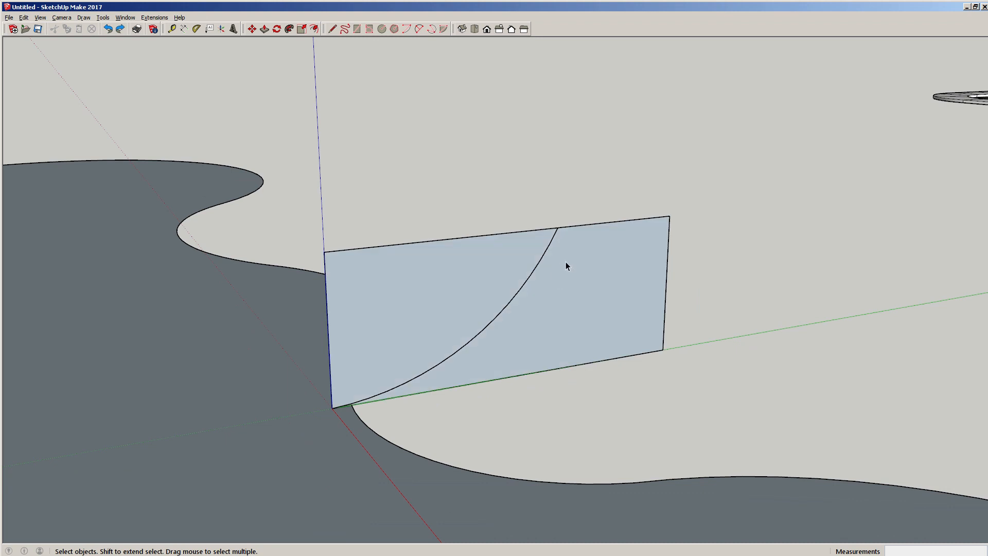
# - Examine up close where the arc meets the rectangle's upper edge
pyautogui.scroll(2, 571, 255)
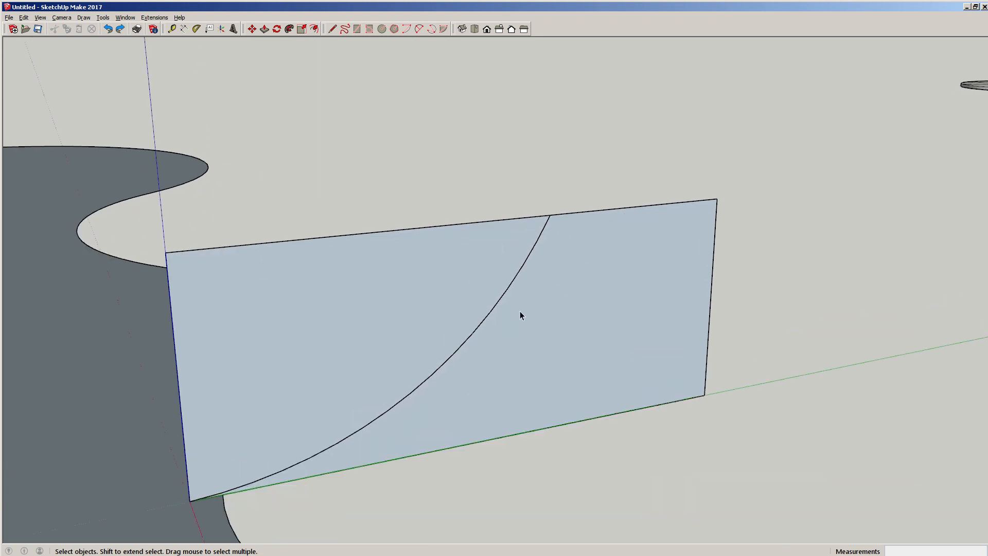
pyautogui.press('a')
pyautogui.scroll(3, 556, 226)
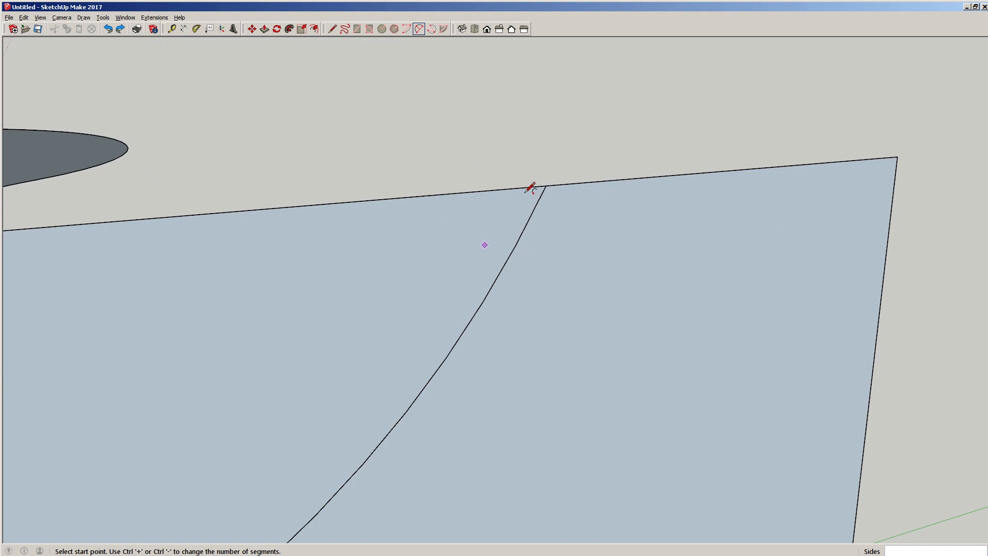
pyautogui.scroll(-4, 484, 287)
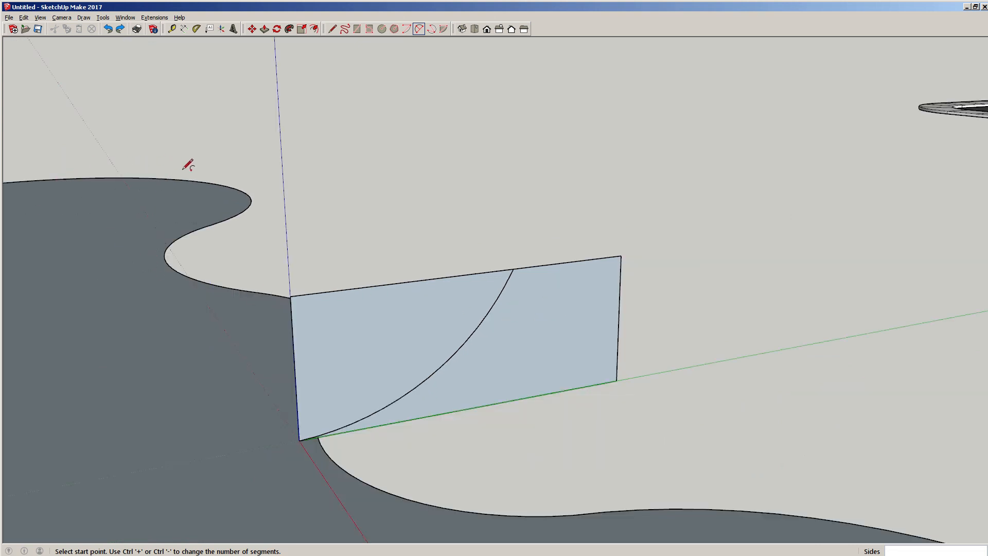
pyautogui.scroll(-3, 234, 355)
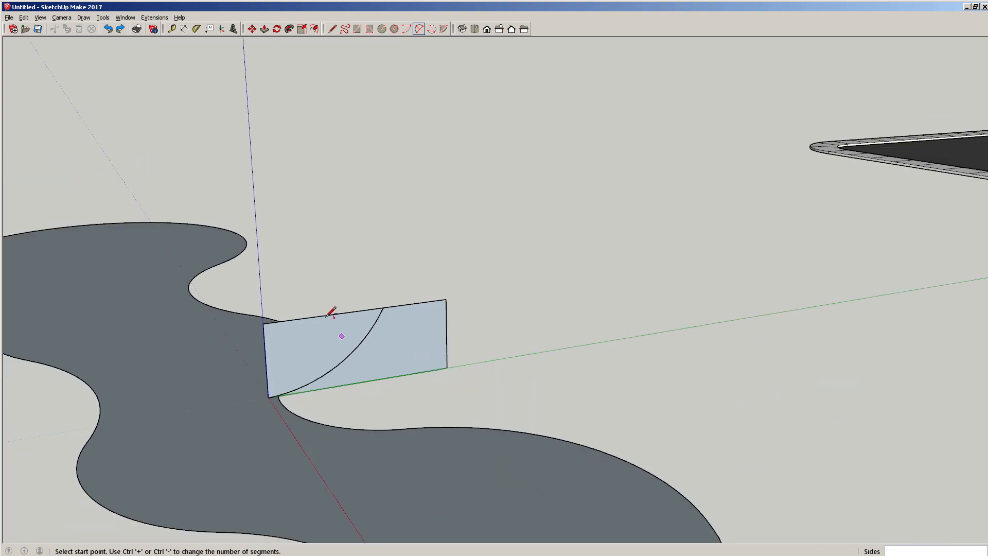
pyautogui.scroll(5, 332, 313)
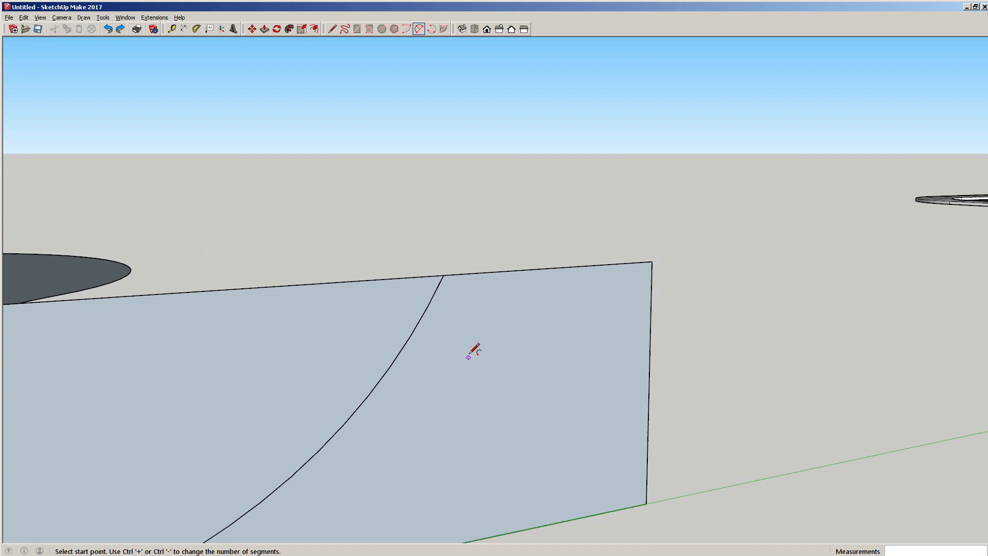
pyautogui.keyDown('shift'); pyautogui.moveTo(470, 355); pyautogui.dragTo(498, 259, button='middle'); pyautogui.keyUp('shift')
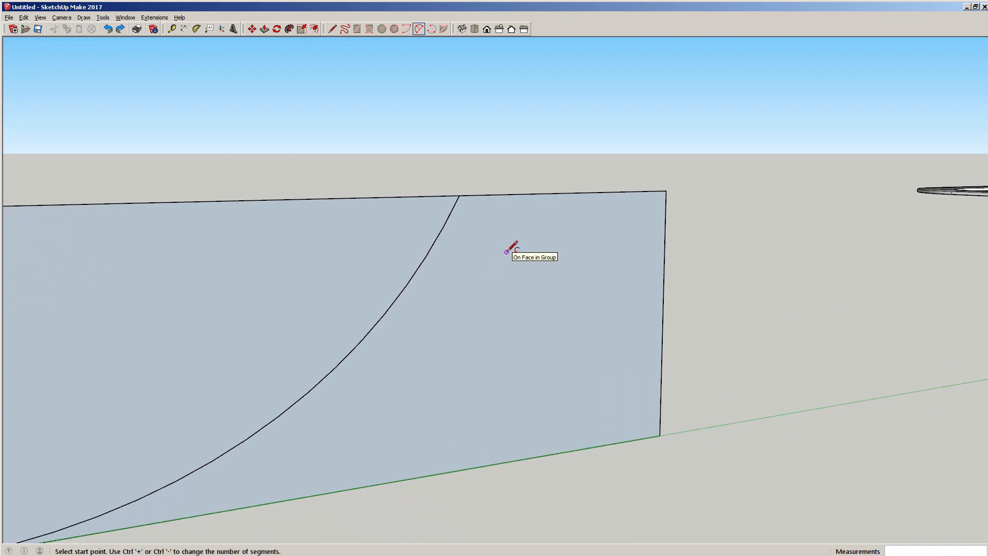
pyautogui.scroll(2, 493, 235)
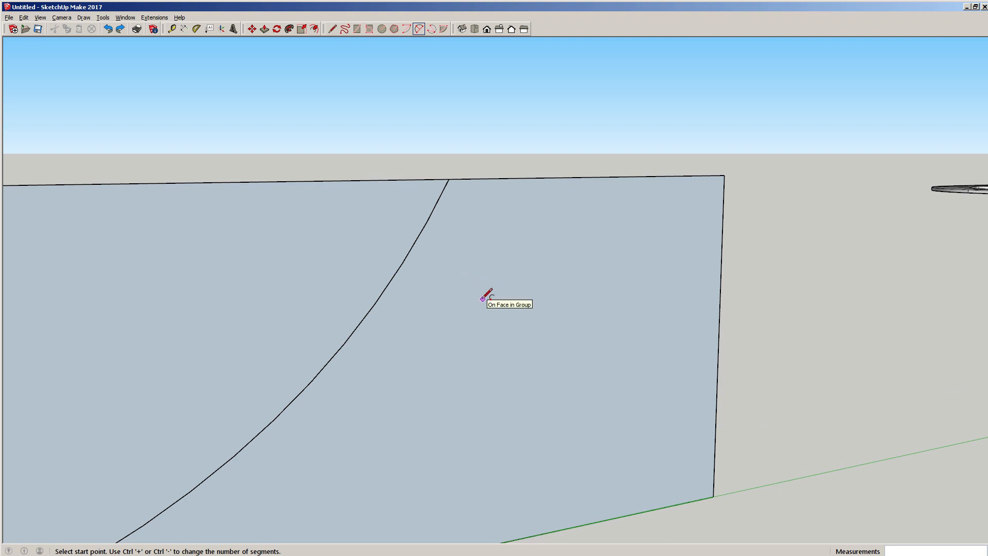
pyautogui.press('space')
pyautogui.press('a')
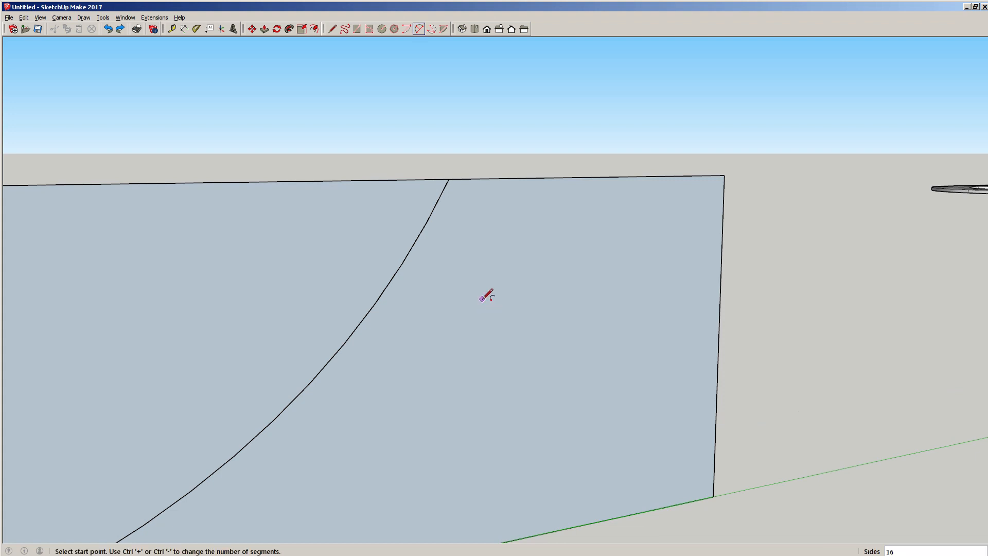
pyautogui.press('space')
pyautogui.press('a')
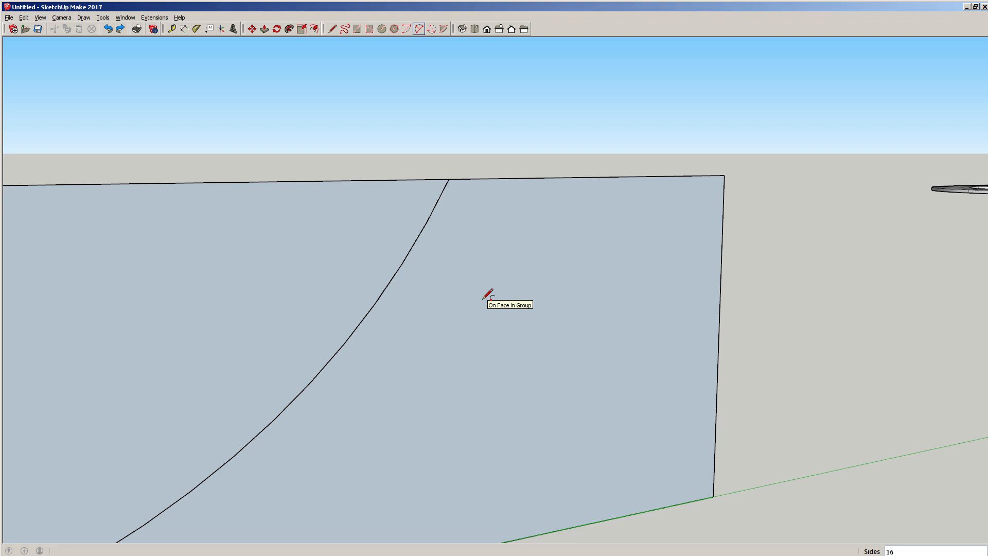
pyautogui.scroll(3, 453, 206)
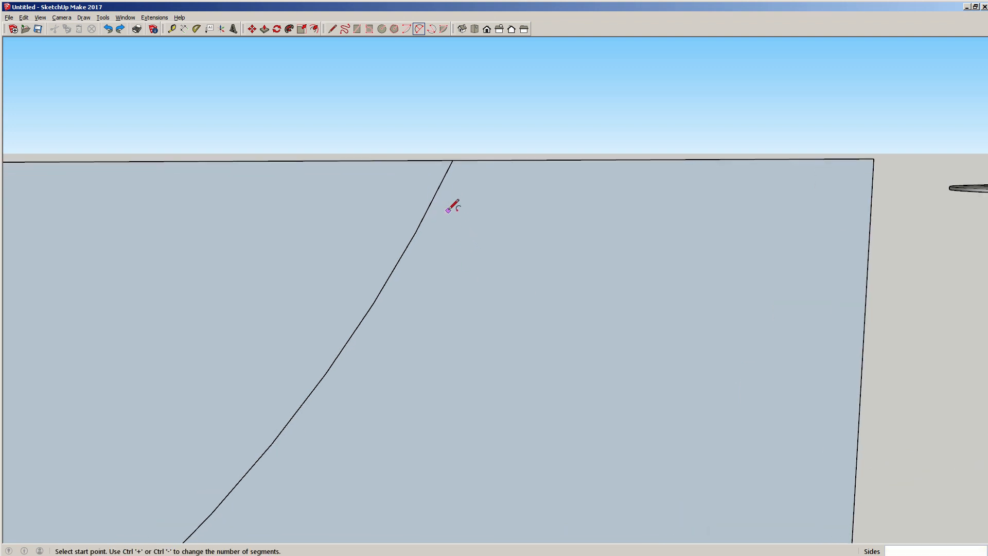
# - Draw a small arc rounding the corner, tangent to the large arc near its upper end and to the rectangle's upper edge
pyautogui.click(414, 228)
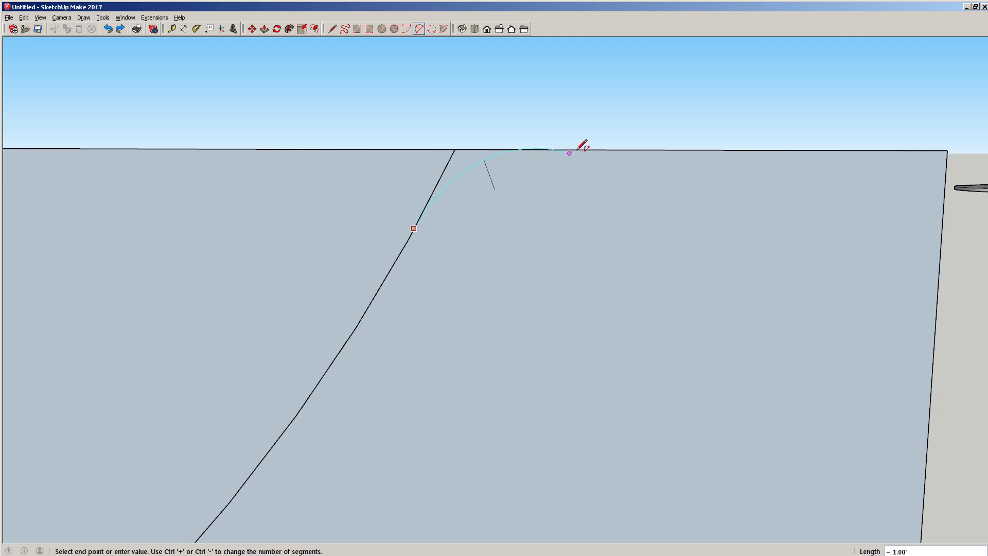
pyautogui.press('Escape')
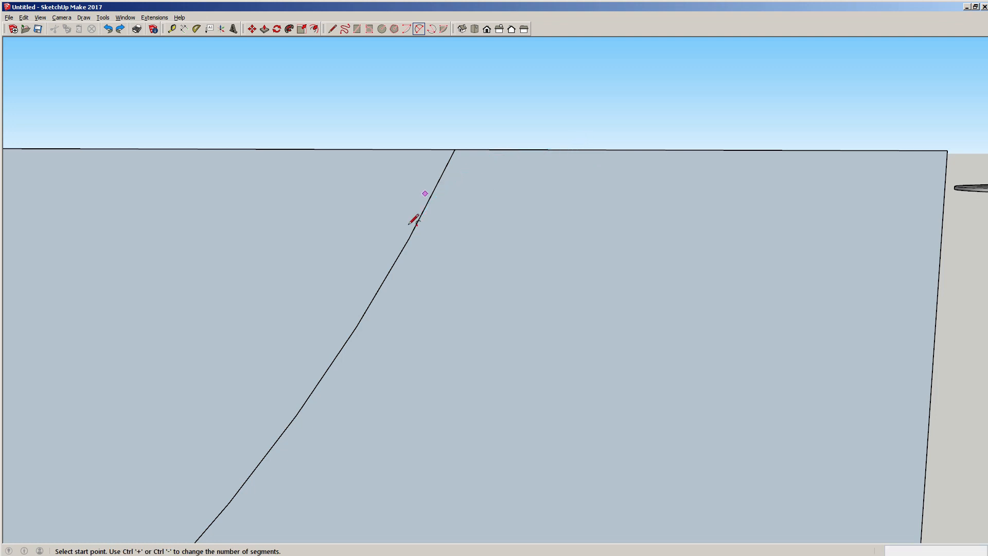
pyautogui.click(398, 256)
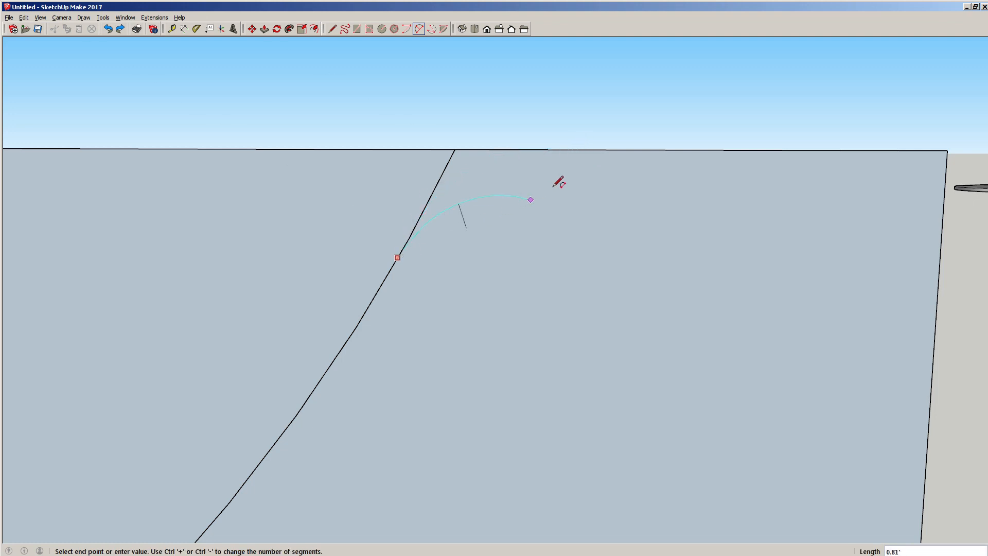
pyautogui.doubleClick(576, 149)
pyautogui.moveTo(505, 268); pyautogui.dragTo(438, 274, button='middle')
pyautogui.scroll(3, 464, 265)
pyautogui.scroll(-2, 521, 257)
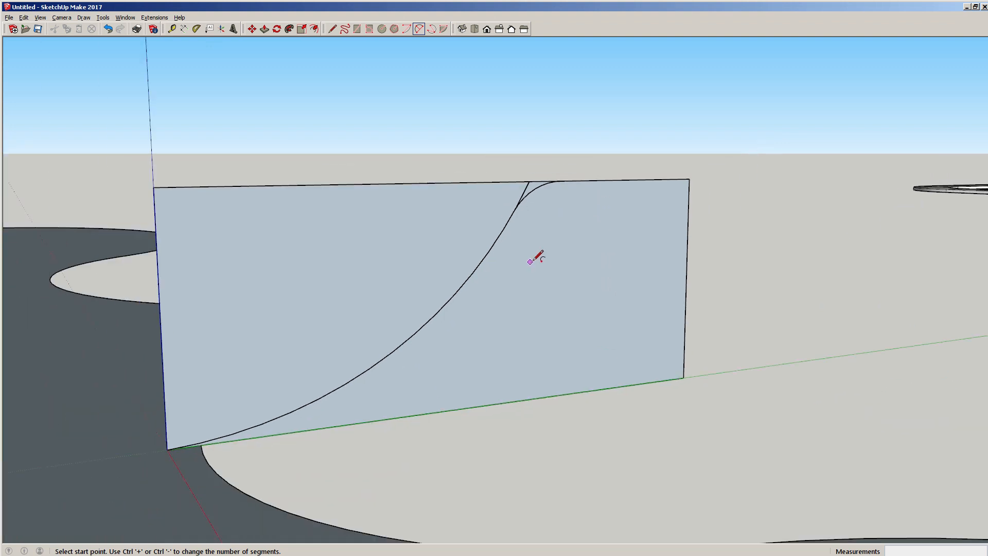
# - Delete the leftover end of the large arc above the tangent point of the small rounding arc
pyautogui.scroll(5, 566, 177)
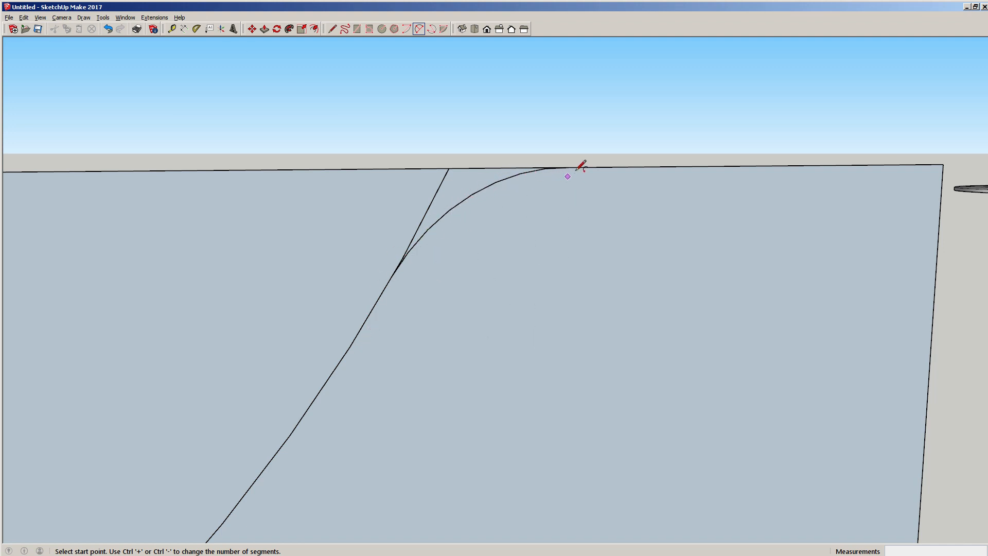
pyautogui.press('space')
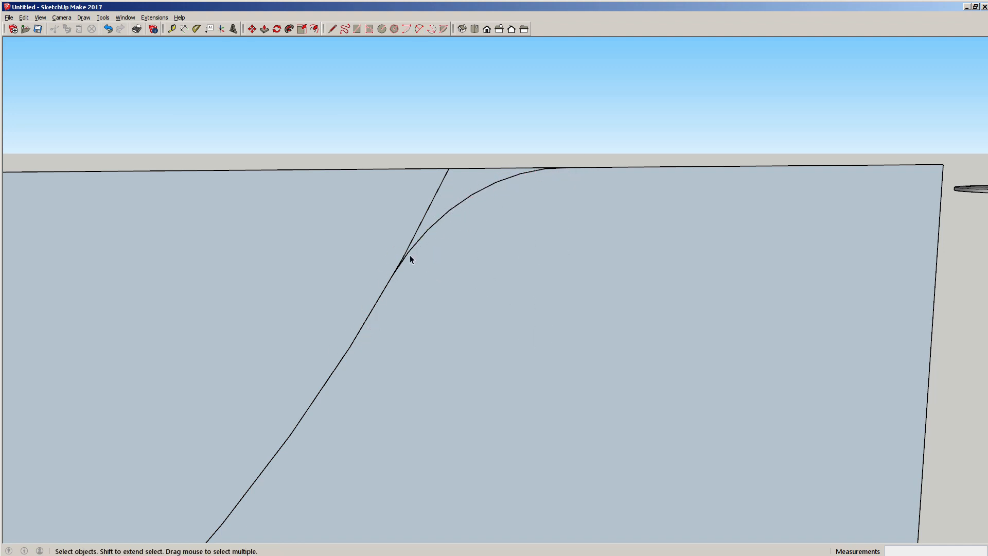
pyautogui.scroll(-8, 356, 338)
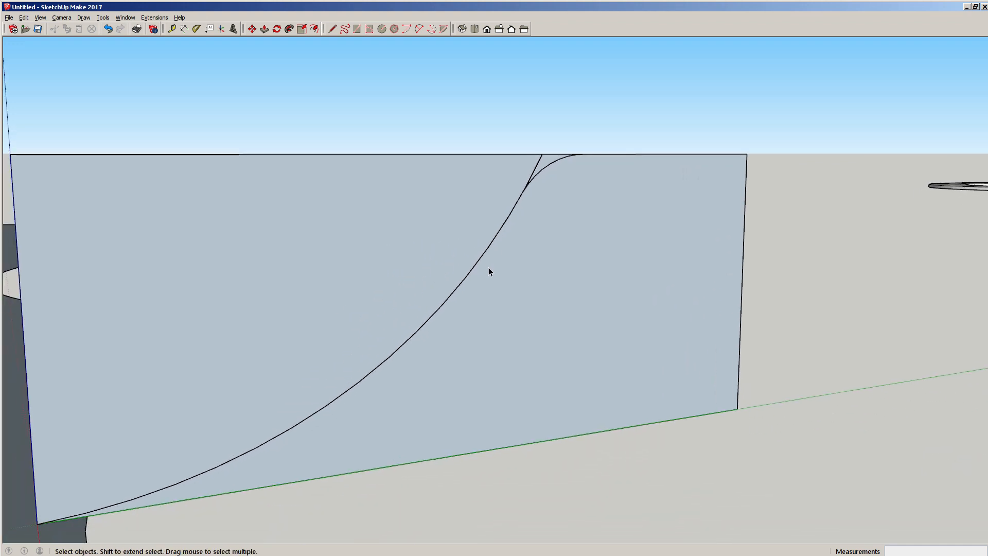
pyautogui.scroll(6, 498, 273)
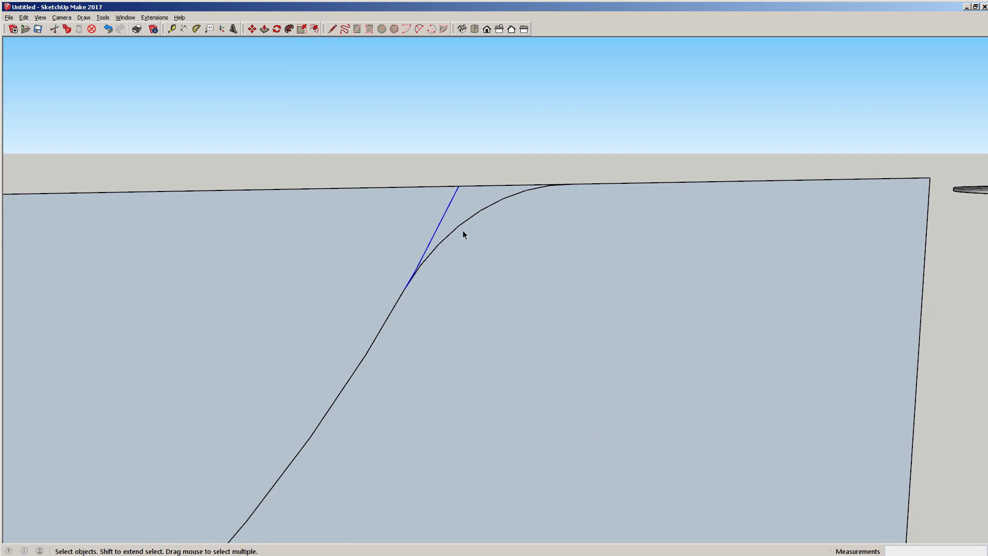
pyautogui.press('Delete')
# - Delete the vertical rectangle group, keeping the two joined profile arcs
pyautogui.scroll(-1, 561, 268)
pyautogui.doubleClick(578, 274)
pyautogui.press('Delete')
pyautogui.scroll(-3, 515, 345)
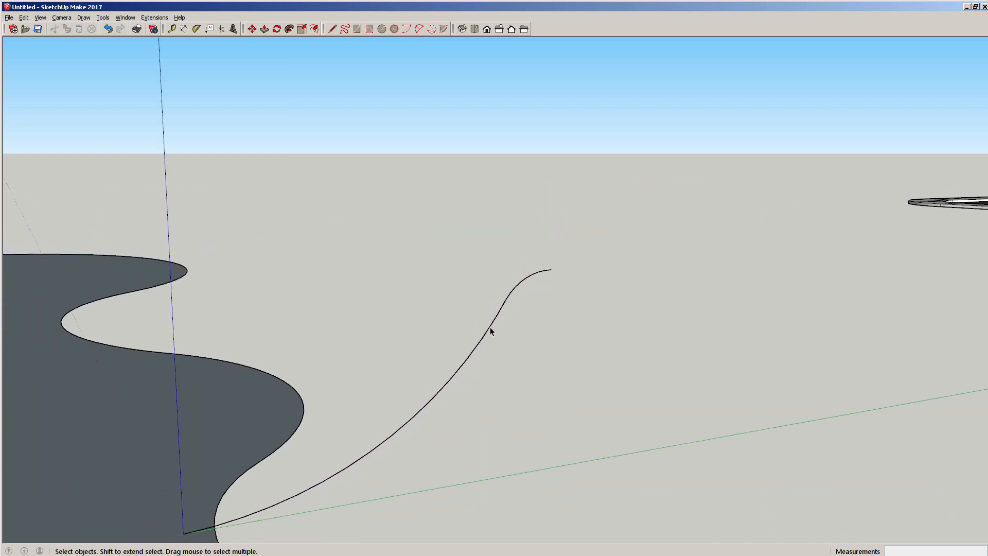
# - Close the profile into a face with a line along the green axis, a 4' vertical line down, and a line back to the origin
pyautogui.moveTo(490, 328); pyautogui.dragTo(497, 329, button='middle')
pyautogui.scroll(-1, 497, 329)
pyautogui.press('l')
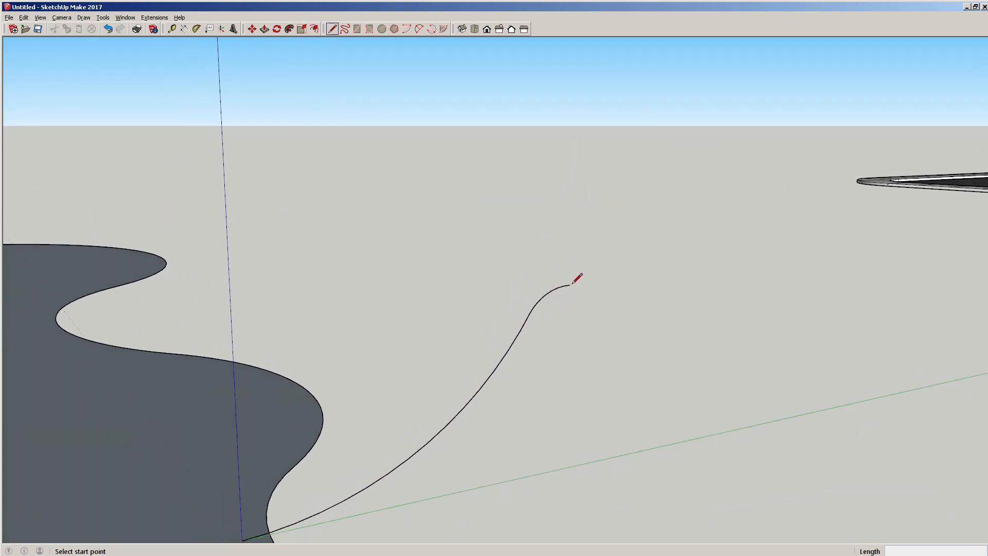
pyautogui.click(570, 285)
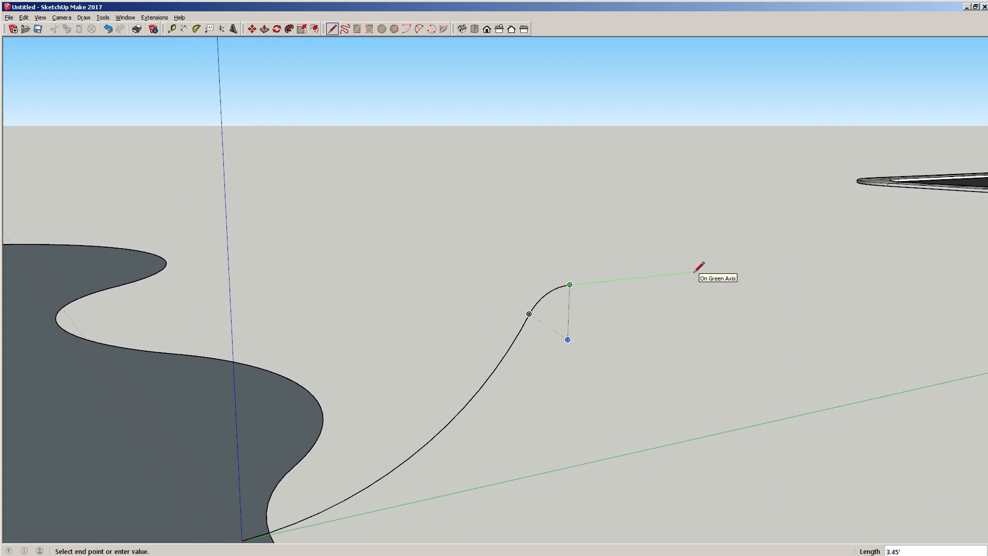
pyautogui.press('Return')
pyautogui.scroll(-1, 703, 387)
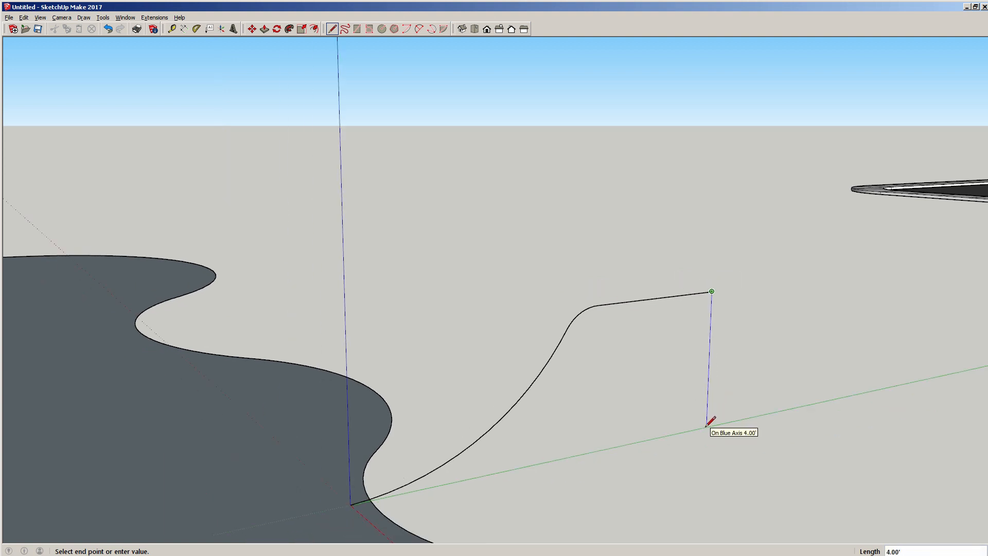
pyautogui.press('Return')
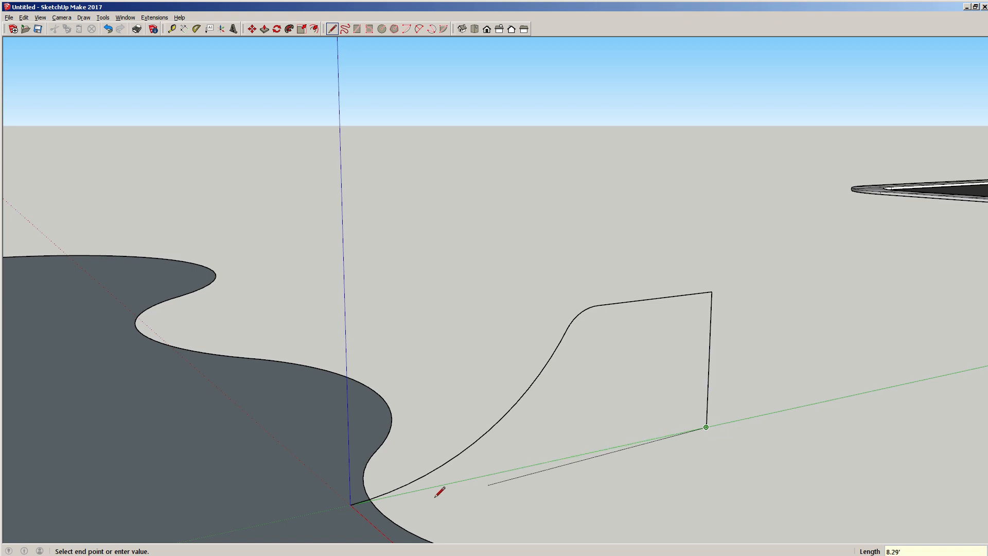
pyautogui.click(350, 505)
pyautogui.press('space')
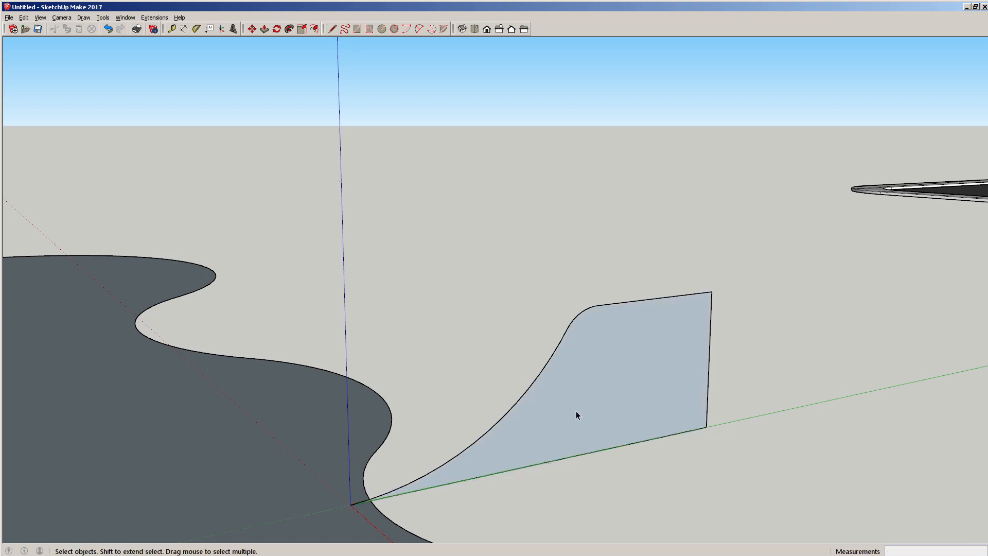
# - Move the whole profile face from its pointed tip at the origin onto the ground shape's edge near its rounded end
pyautogui.moveTo(576, 411)
pyautogui.mouseDown(button='middle')
pyautogui.moveTo(677, 349)
pyautogui.moveTo(419, 366)
pyautogui.moveTo(729, 412)
pyautogui.mouseUp(button='middle')
pyautogui.scroll(-6, 588, 388)
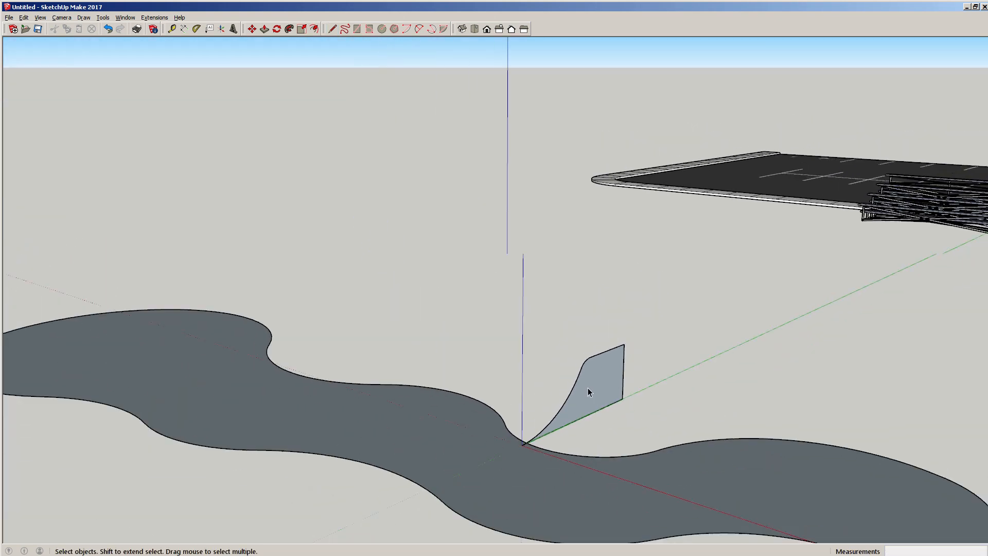
pyautogui.scroll(2, 524, 393)
pyautogui.keyDown('shift'); pyautogui.moveTo(576, 406); pyautogui.dragTo(436, 354, button='middle'); pyautogui.keyUp('shift')
pyautogui.doubleClick(533, 381)
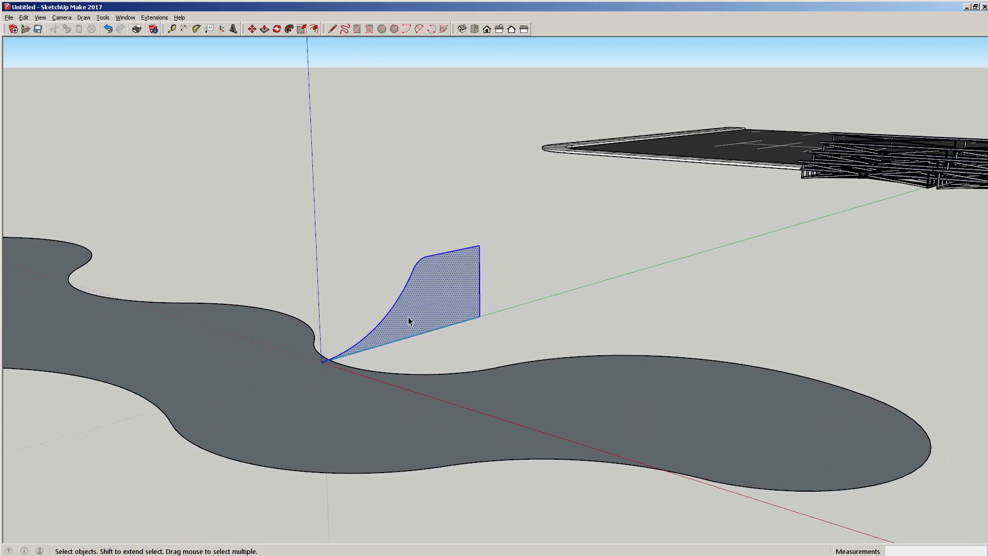
pyautogui.press('m')
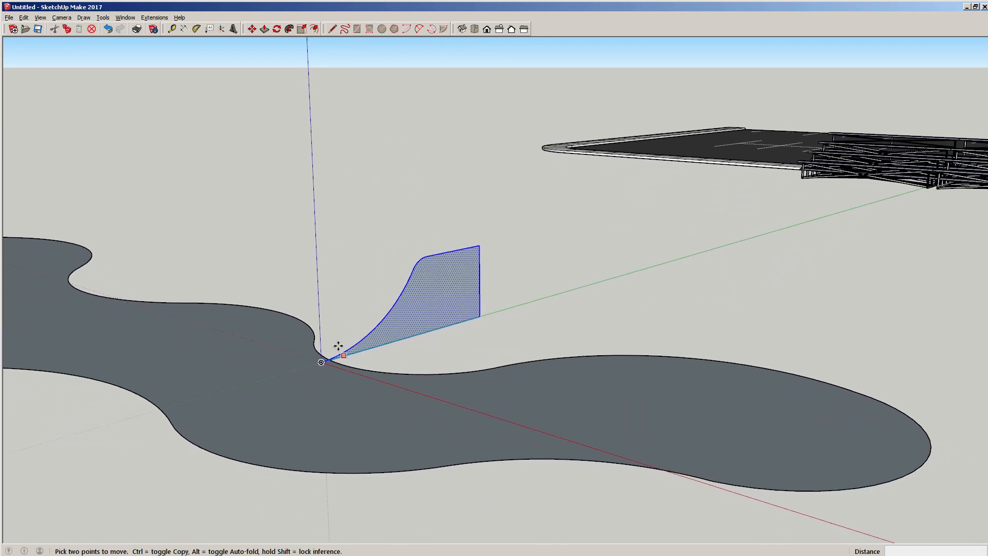
pyautogui.scroll(5, 329, 374)
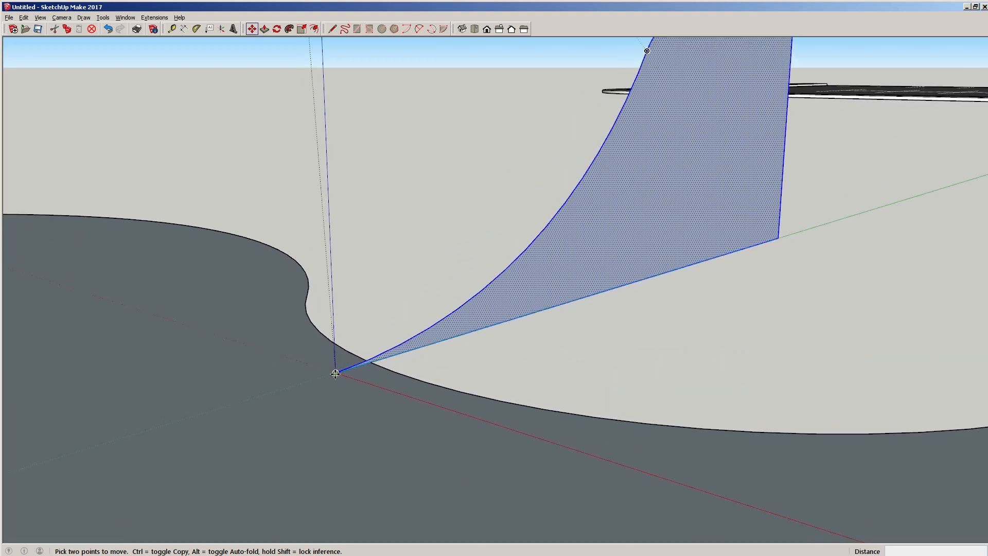
pyautogui.click(330, 375)
pyautogui.scroll(-4, 351, 386)
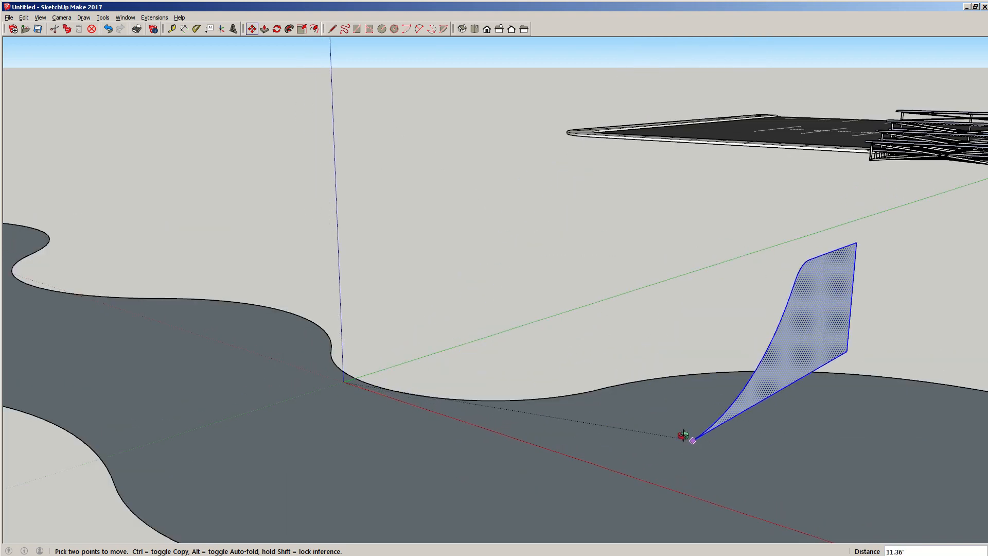
pyautogui.keyDown('shift'); pyautogui.moveTo(686, 437); pyautogui.dragTo(281, 362, button='middle'); pyautogui.keyUp('shift')
pyautogui.moveTo(678, 318); pyautogui.dragTo(530, 356, button='middle')
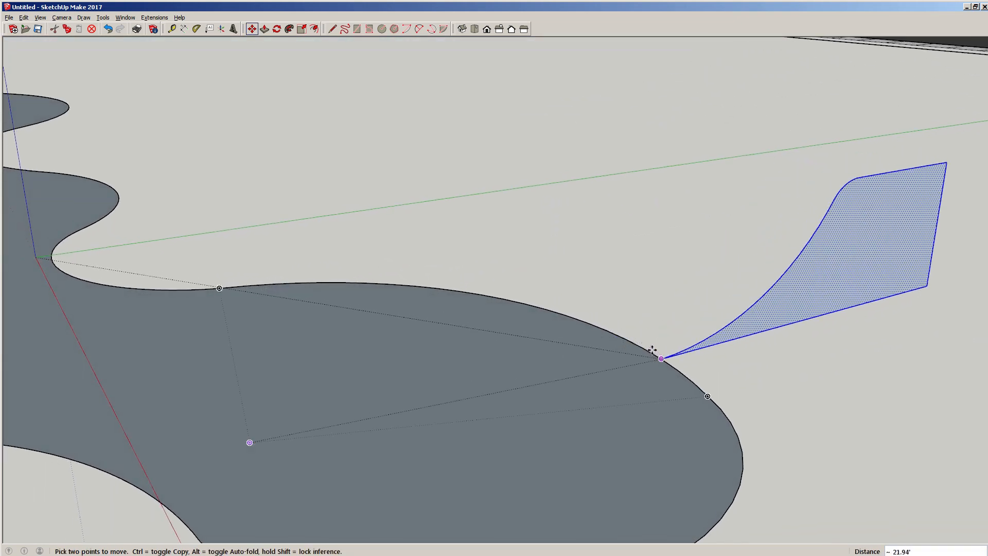
pyautogui.click(653, 350)
# - Move the profile about 1.17' along the ground shape's edge so its tip sits on the midpoint of an edge segment
pyautogui.scroll(-3, 434, 341)
pyautogui.moveTo(407, 347); pyautogui.dragTo(588, 338, button='middle')
pyautogui.scroll(5, 550, 305)
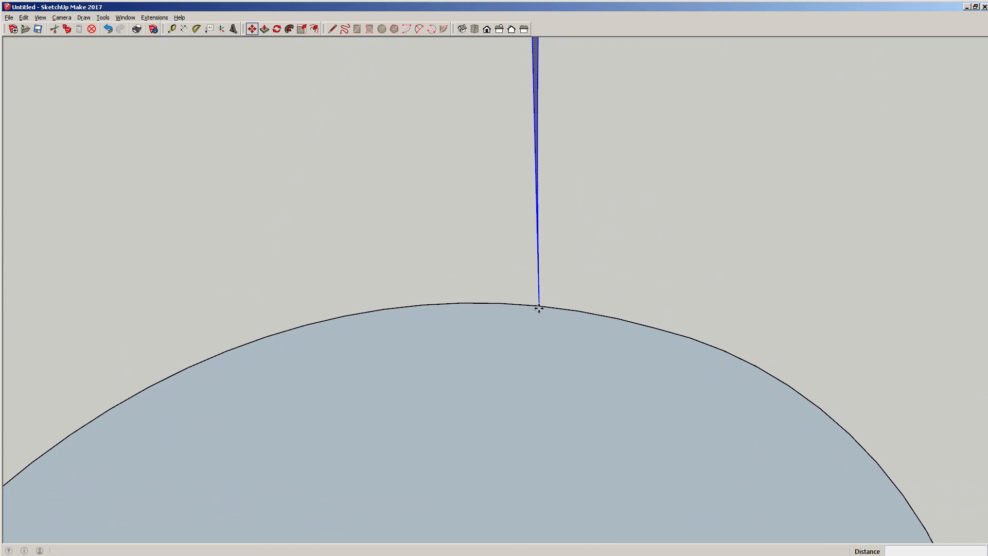
pyautogui.press('m')
pyautogui.click(539, 306)
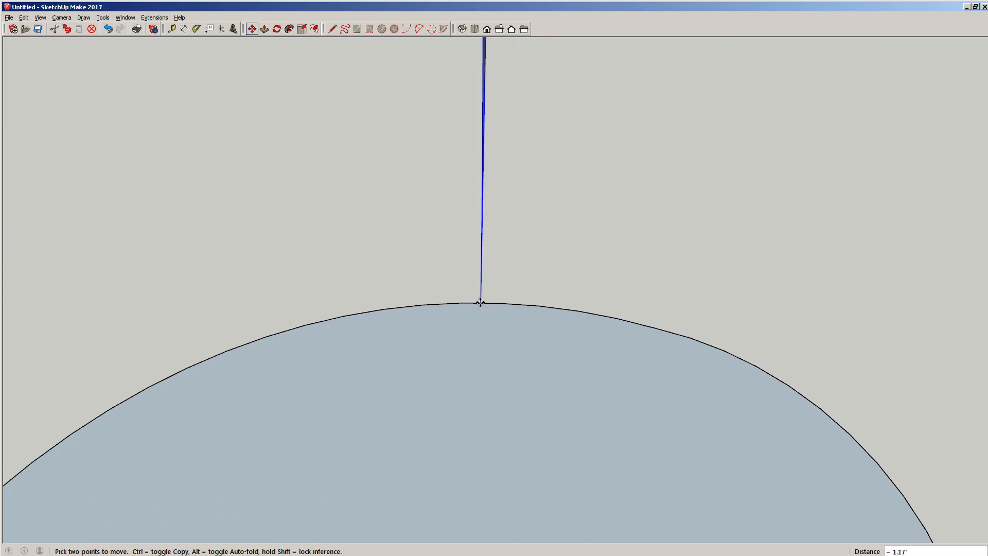
pyautogui.click(486, 321)
pyautogui.scroll(3, 465, 320)
pyautogui.scroll(-3, 485, 256)
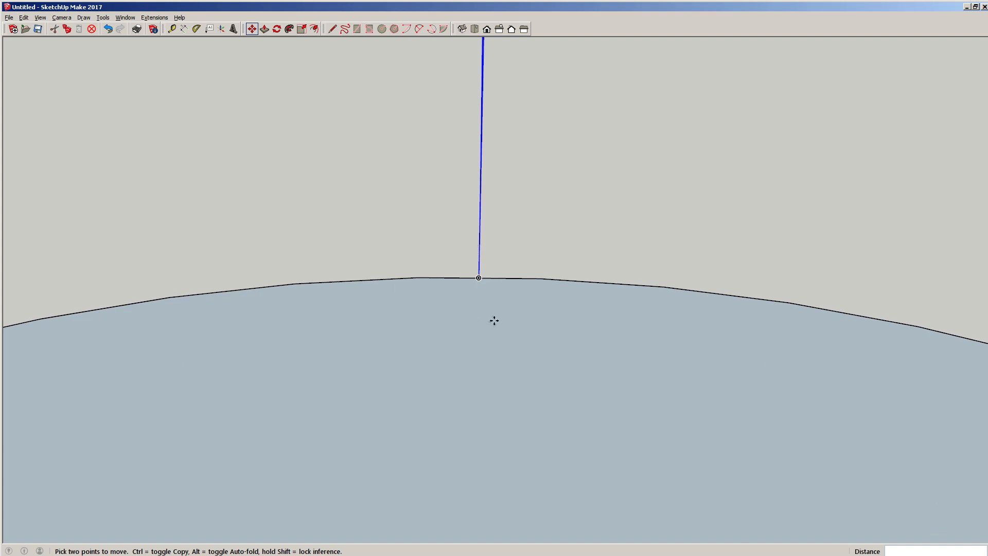
pyautogui.moveTo(494, 320); pyautogui.dragTo(408, 273, button='middle')
pyautogui.scroll(4, 407, 273)
pyautogui.click(521, 288)
pyautogui.scroll(-3, 517, 286)
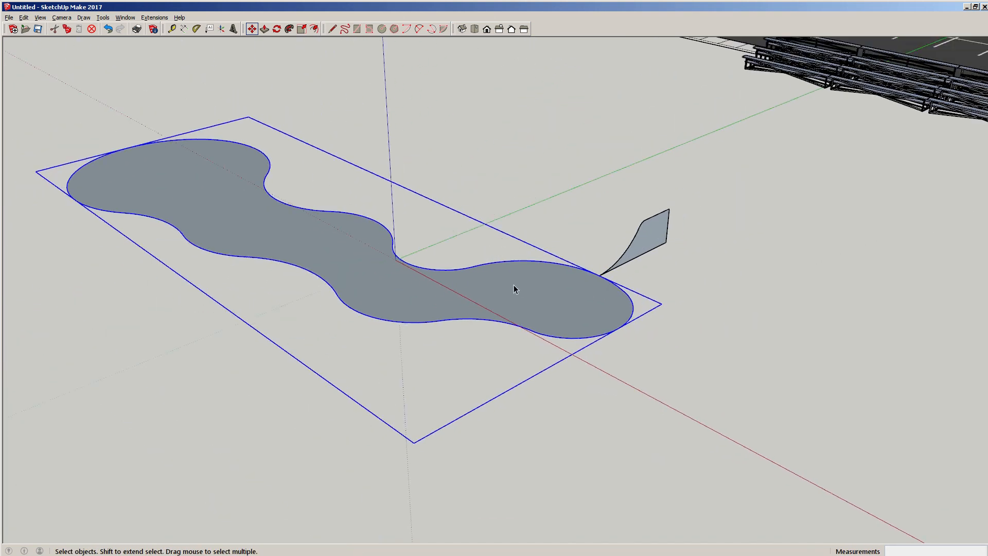
pyautogui.moveTo(465, 290); pyautogui.dragTo(533, 281, button='middle')
pyautogui.click(524, 200)
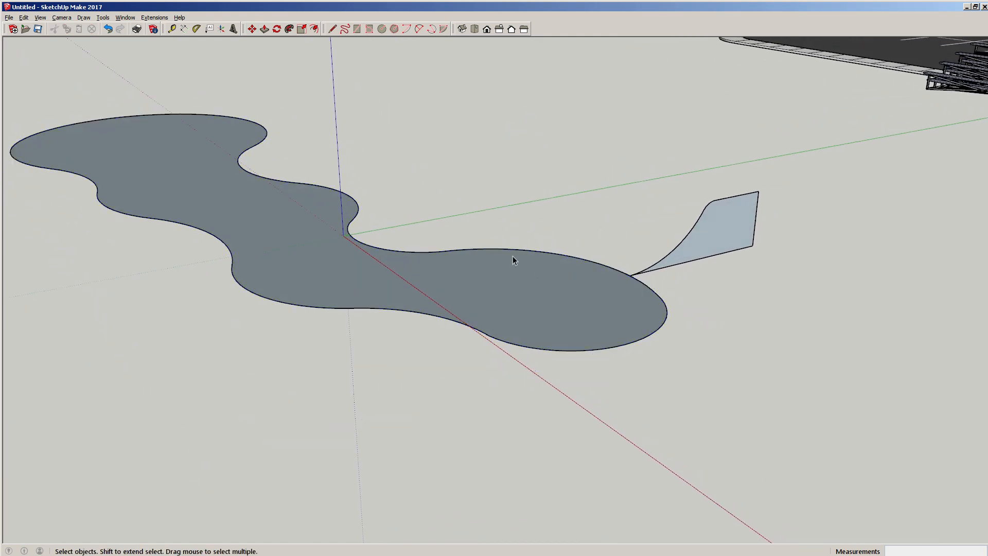
pyautogui.click(505, 291)
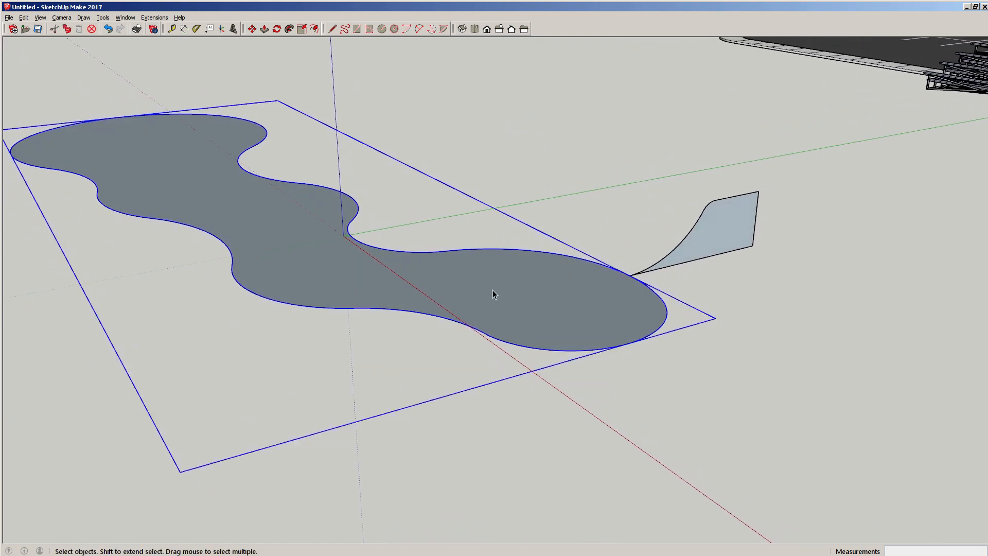
pyautogui.doubleClick(532, 296)
pyautogui.click(556, 168)
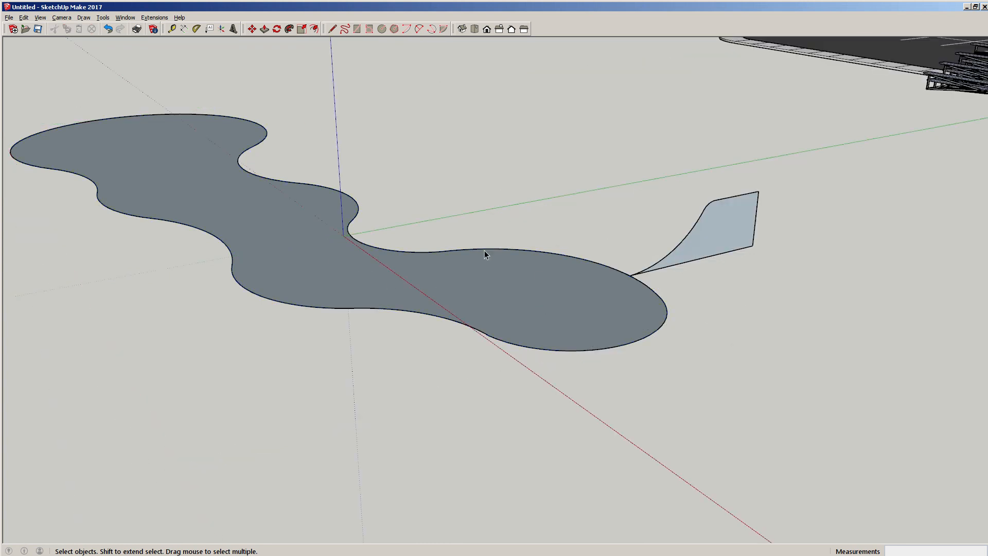
# - Copy only the boundary edges from inside the ground shape's group and paste them in place outside the group
pyautogui.doubleClick(488, 277)
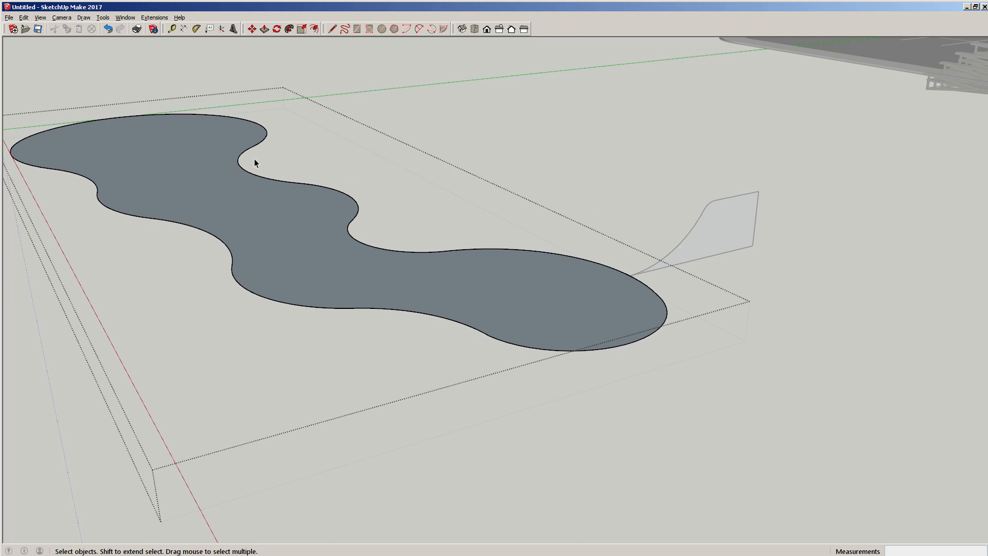
pyautogui.moveTo(853, 111); pyautogui.dragTo(615, 249, button='middle')
pyautogui.scroll(1, 571, 290)
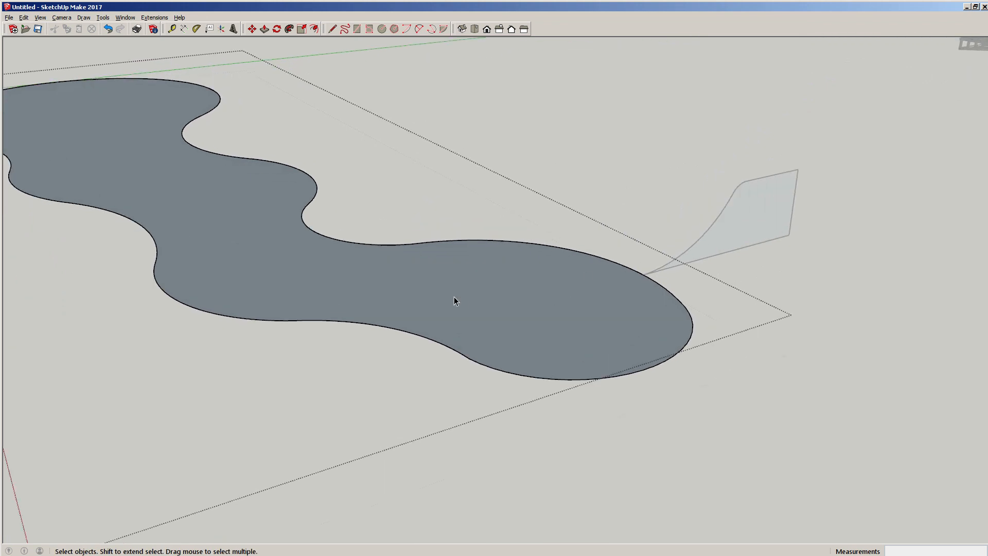
pyautogui.click(446, 282)
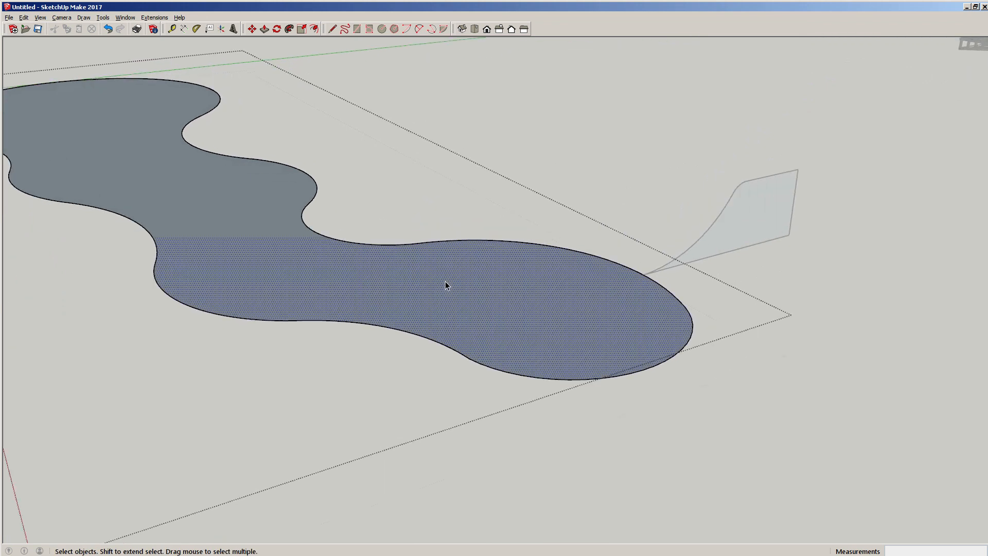
pyautogui.doubleClick(491, 298)
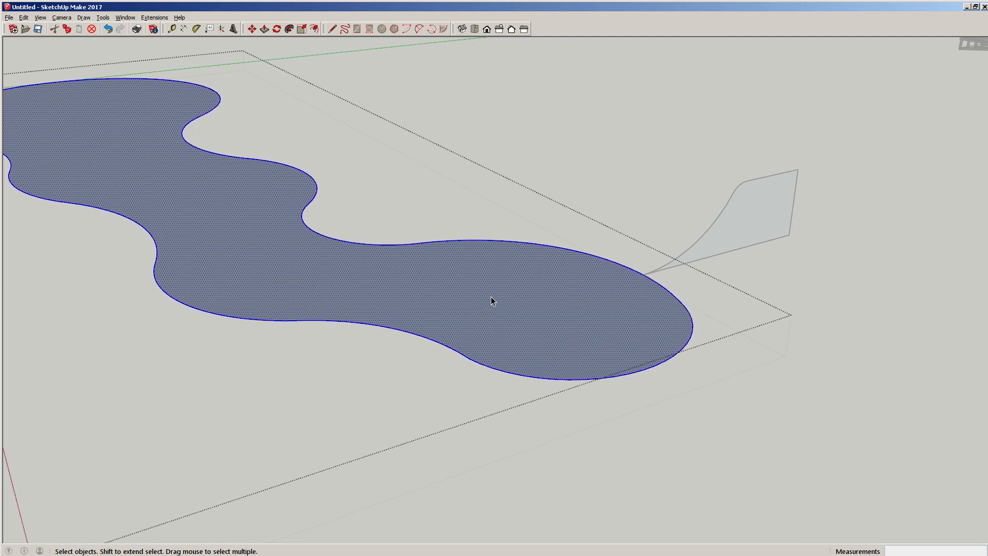
pyautogui.keyDown('shift'); pyautogui.click(493, 299); pyautogui.keyUp('shift')
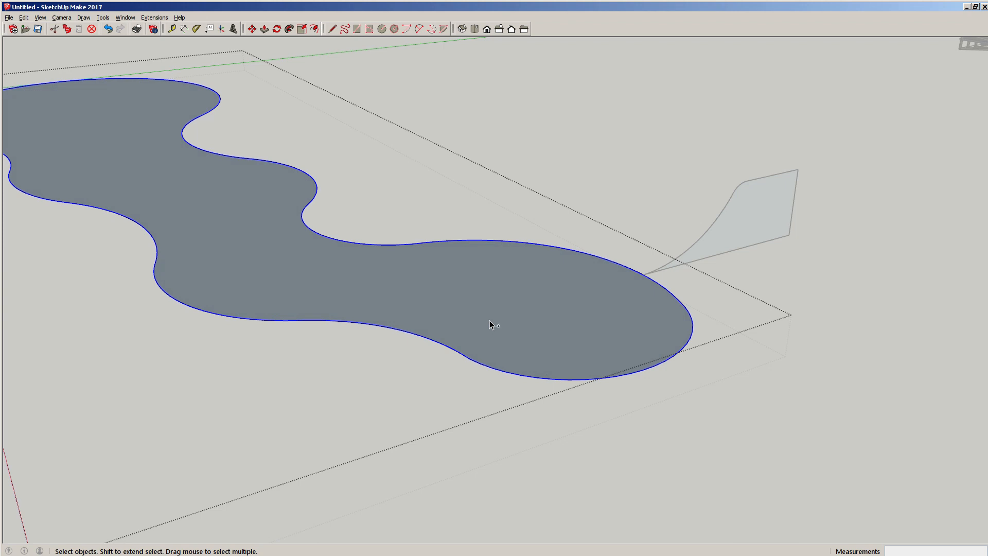
pyautogui.click(684, 119)
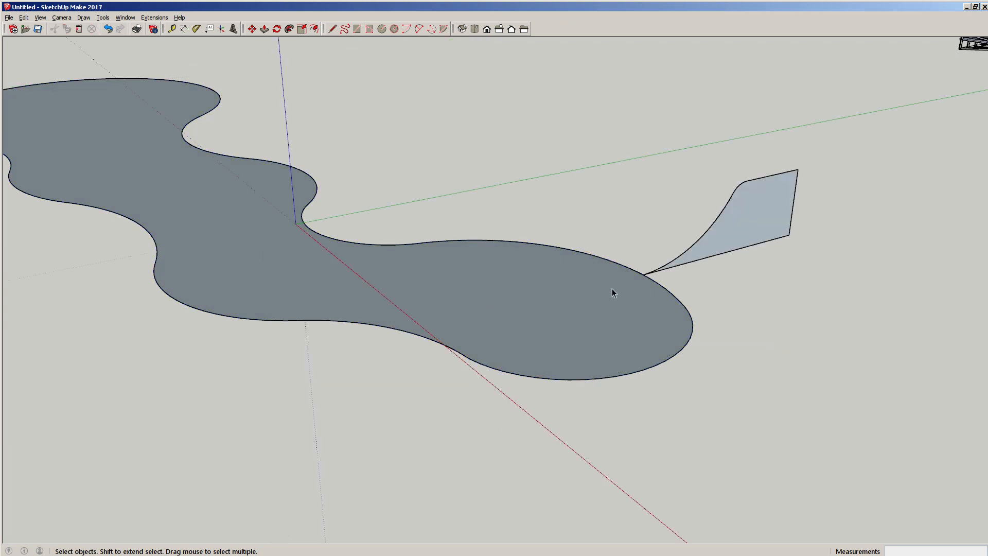
pyautogui.click(24, 18)
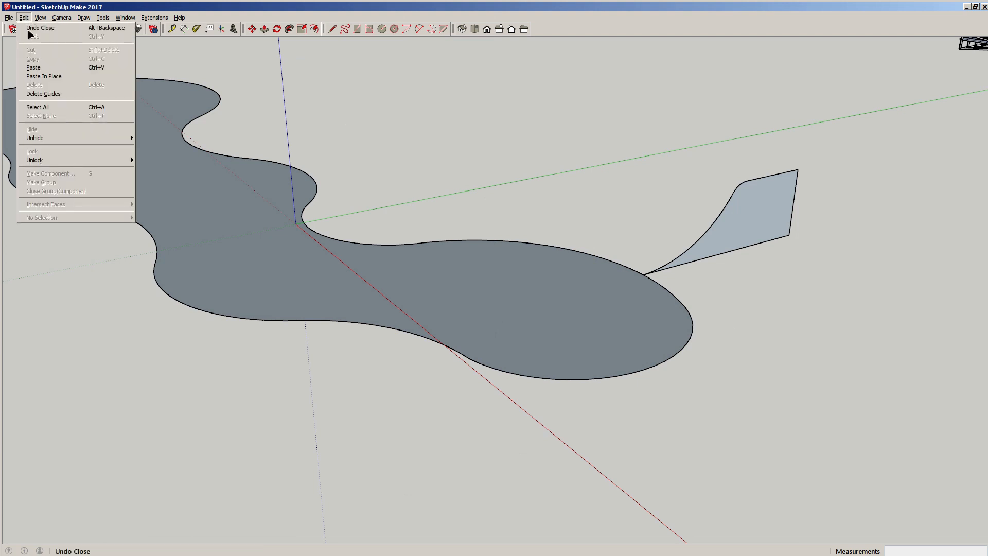
pyautogui.click(47, 76)
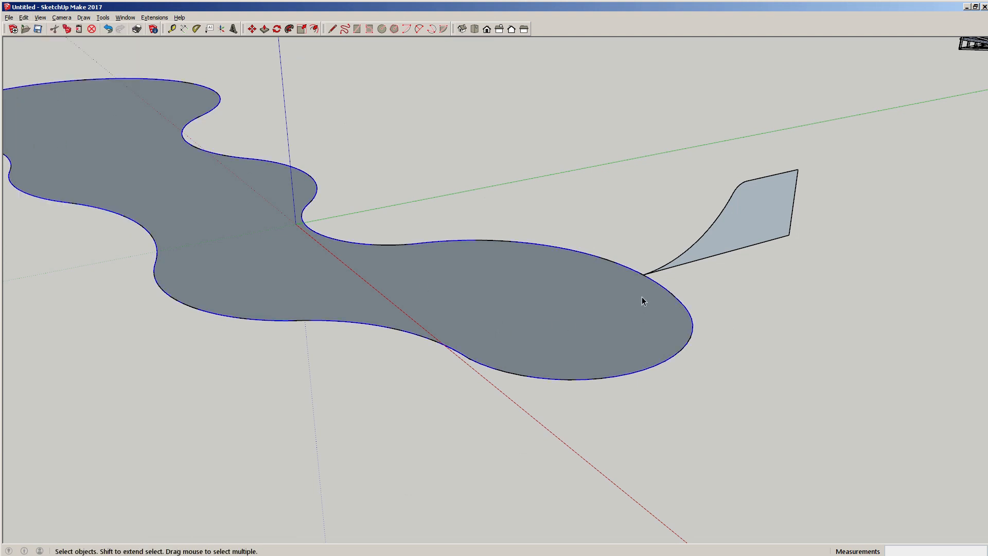
# - Try sweeping the profile face around the pasted outline with Follow Me
pyautogui.click(289, 29)
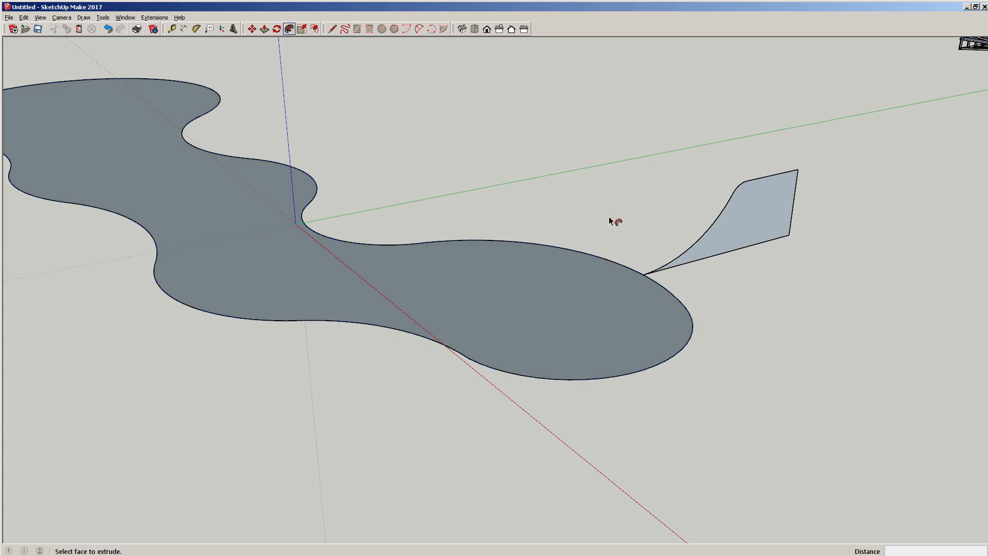
pyautogui.scroll(-2, 599, 208)
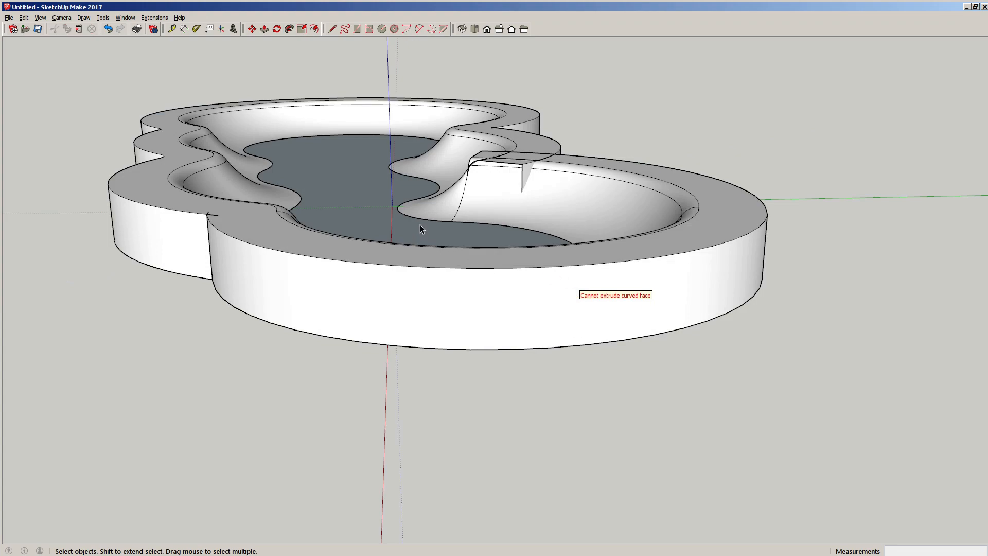
# - Examine the swept wall and rim around the inner bends, and undo the Follow Me sweep
pyautogui.moveTo(420, 225); pyautogui.dragTo(672, 278, button='middle')
pyautogui.scroll(-3, 590, 273)
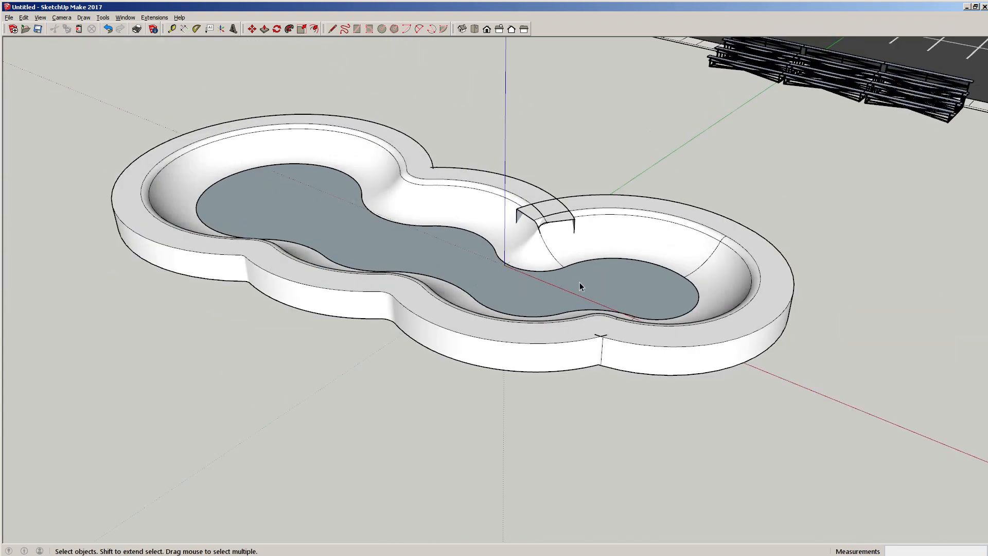
pyautogui.moveTo(580, 282); pyautogui.dragTo(601, 193, button='middle')
pyautogui.scroll(3, 546, 260)
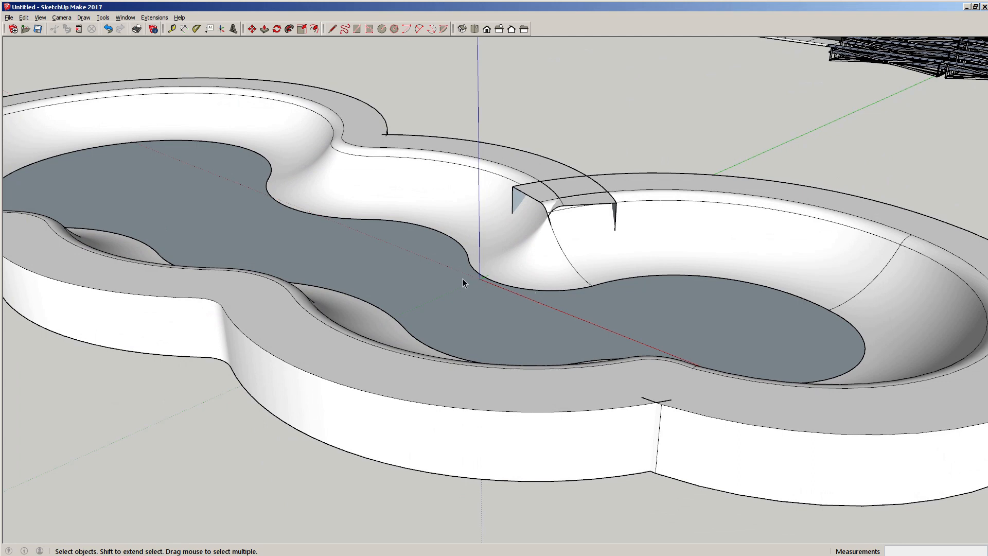
pyautogui.scroll(3, 571, 217)
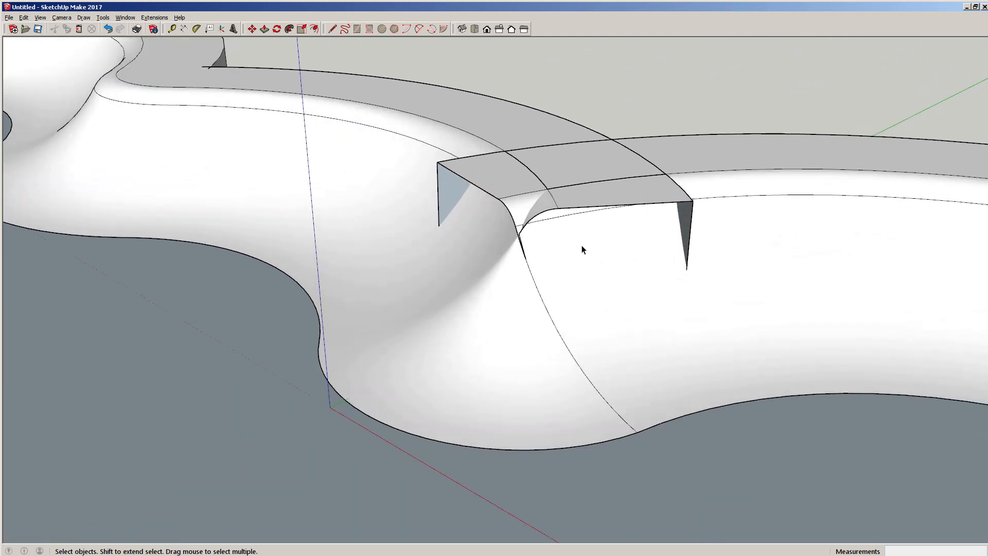
pyautogui.moveTo(582, 250); pyautogui.dragTo(484, 154, button='middle')
pyautogui.scroll(-6, 425, 183)
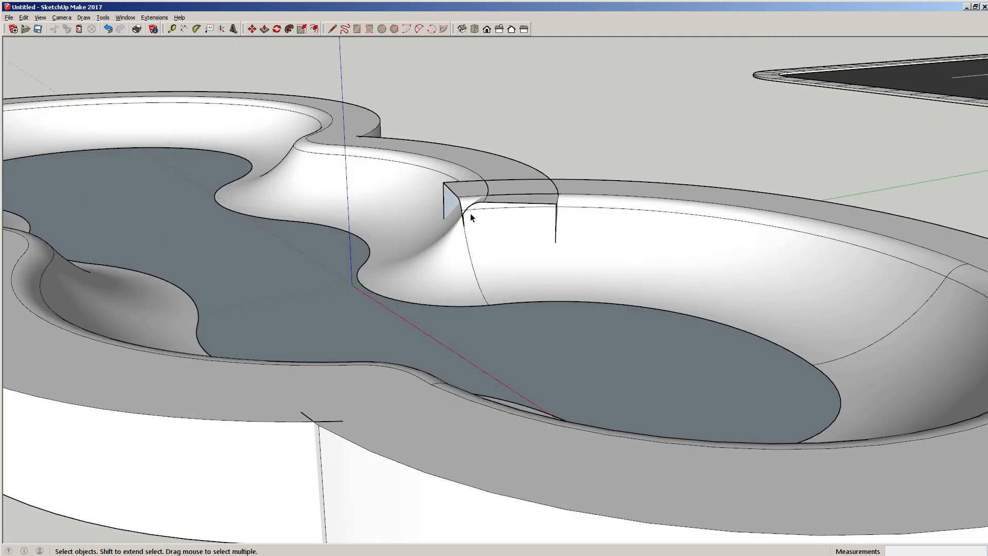
pyautogui.hotkey('ctrl', 'z')
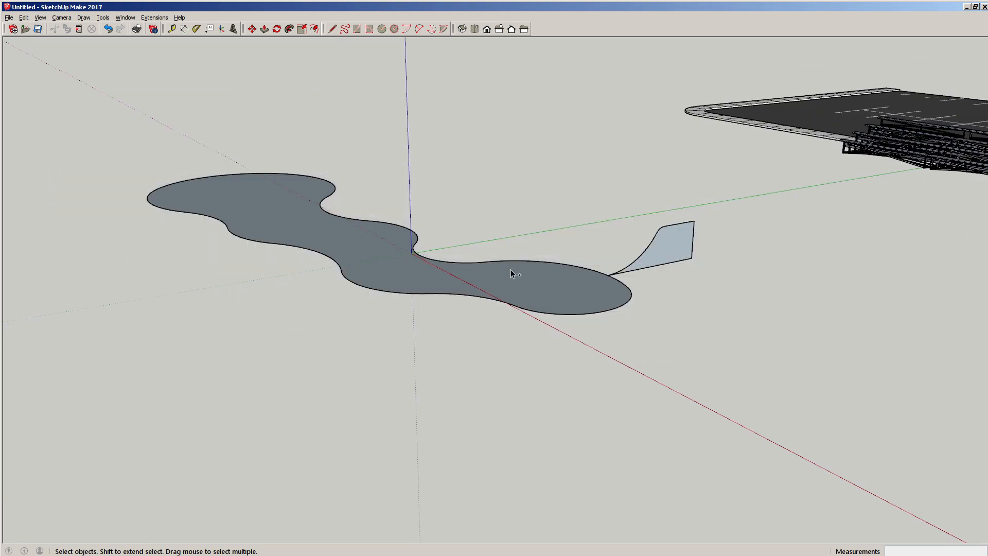
# - Sweep the profile face around the full outline again with Follow Me to form the curved wall and raised rim
pyautogui.moveTo(511, 270); pyautogui.dragTo(534, 292, button='middle')
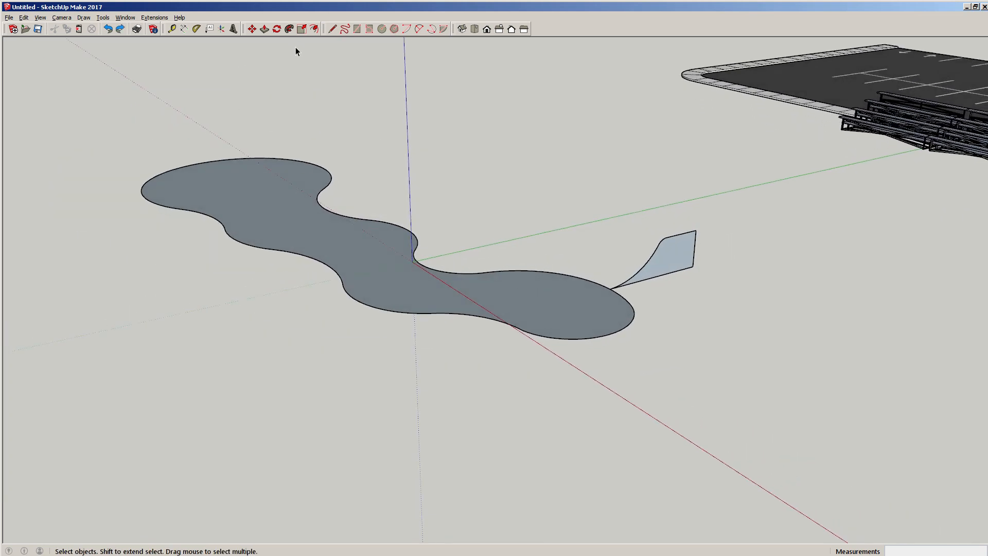
pyautogui.click(289, 29)
pyautogui.moveTo(655, 261)
pyautogui.mouseDown()
pyautogui.moveTo(611, 316)
pyautogui.moveTo(636, 322)
pyautogui.moveTo(592, 341)
pyautogui.moveTo(545, 335)
pyautogui.moveTo(590, 283)
pyautogui.moveTo(604, 292)
pyautogui.moveTo(563, 278)
pyautogui.moveTo(617, 288)
pyautogui.moveTo(609, 283)
pyautogui.moveTo(635, 309)
pyautogui.moveTo(535, 338)
pyautogui.moveTo(404, 320)
pyautogui.moveTo(335, 273)
pyautogui.moveTo(150, 194)
pyautogui.moveTo(162, 172)
pyautogui.moveTo(214, 159)
pyautogui.moveTo(286, 163)
pyautogui.moveTo(336, 182)
pyautogui.moveTo(320, 205)
pyautogui.moveTo(340, 217)
pyautogui.moveTo(411, 234)
pyautogui.moveTo(438, 278)
pyautogui.moveTo(519, 267)
pyautogui.moveTo(637, 284)
pyautogui.moveTo(618, 298)
pyautogui.moveTo(650, 268)
pyautogui.moveTo(613, 294)
pyautogui.mouseUp()
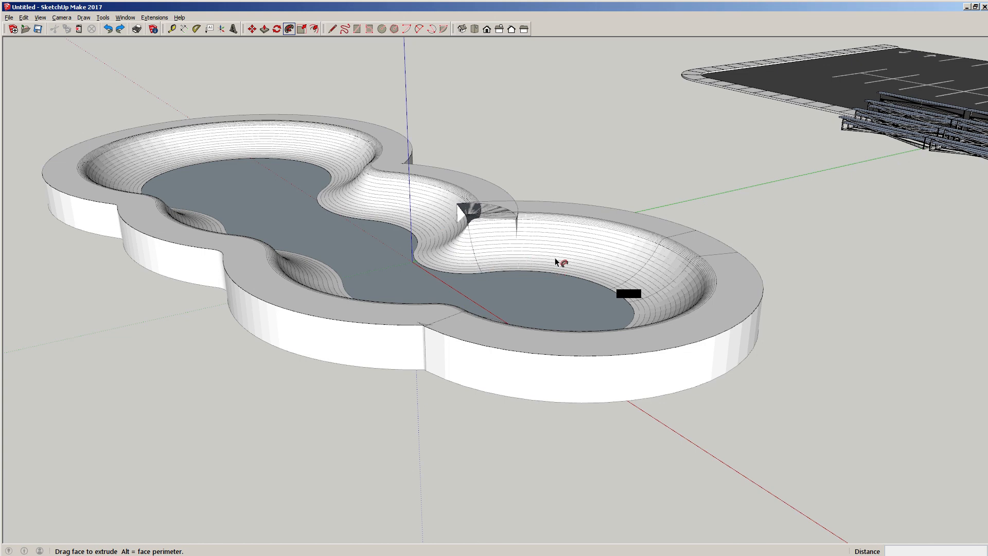
pyautogui.press('space')
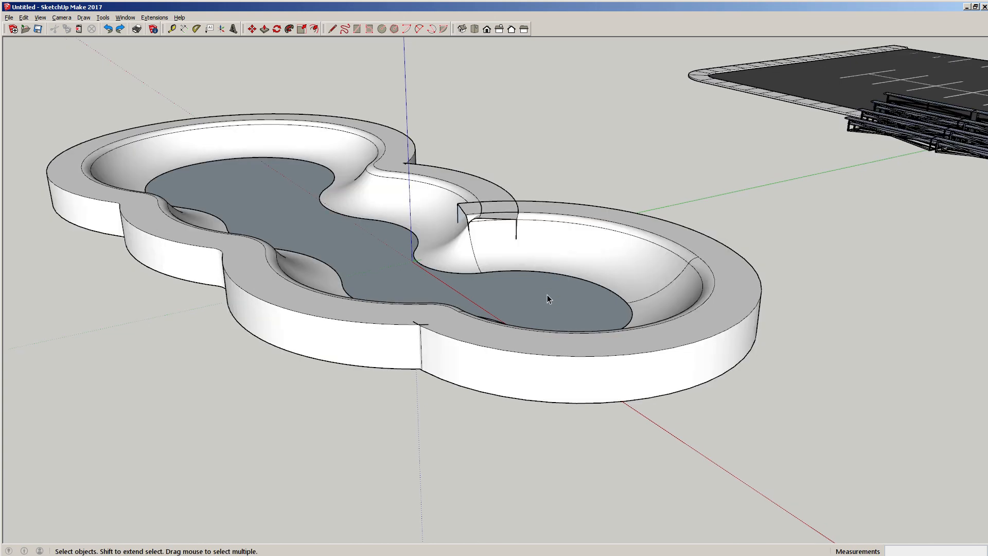
# - Reverse the pool floor face inside the group and leave group editing
pyautogui.moveTo(481, 291); pyautogui.dragTo(429, 283, button='middle')
pyautogui.scroll(3, 439, 253)
pyautogui.scroll(-5, 339, 289)
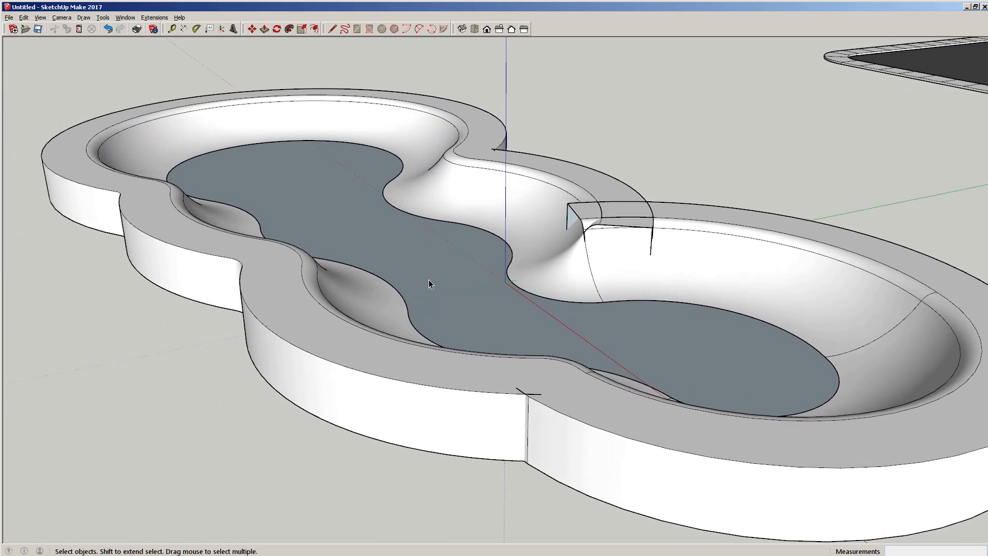
pyautogui.moveTo(588, 322); pyautogui.dragTo(489, 332, button='middle')
pyautogui.scroll(-2, 540, 342)
pyautogui.scroll(2, 471, 320)
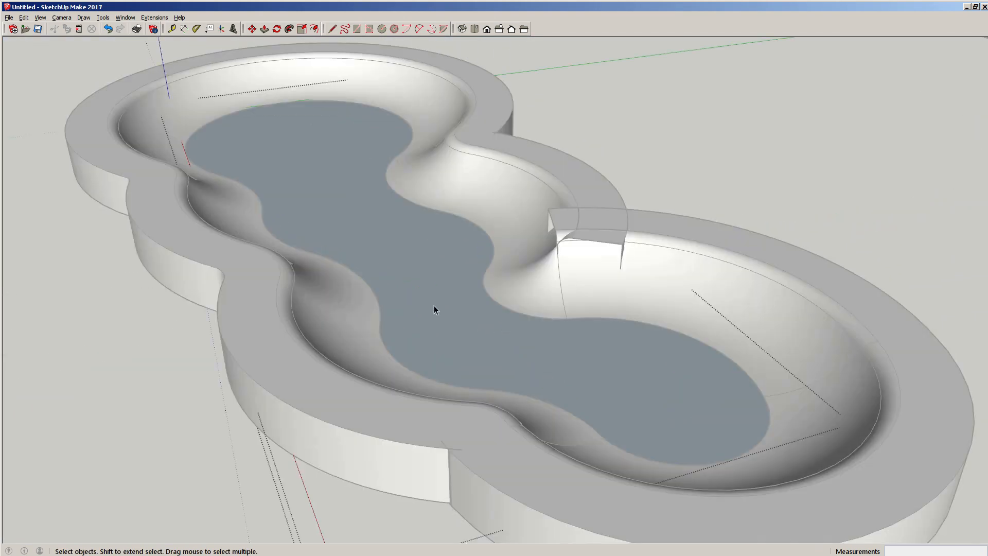
pyautogui.click(419, 306)
pyautogui.rightClick(422, 299)
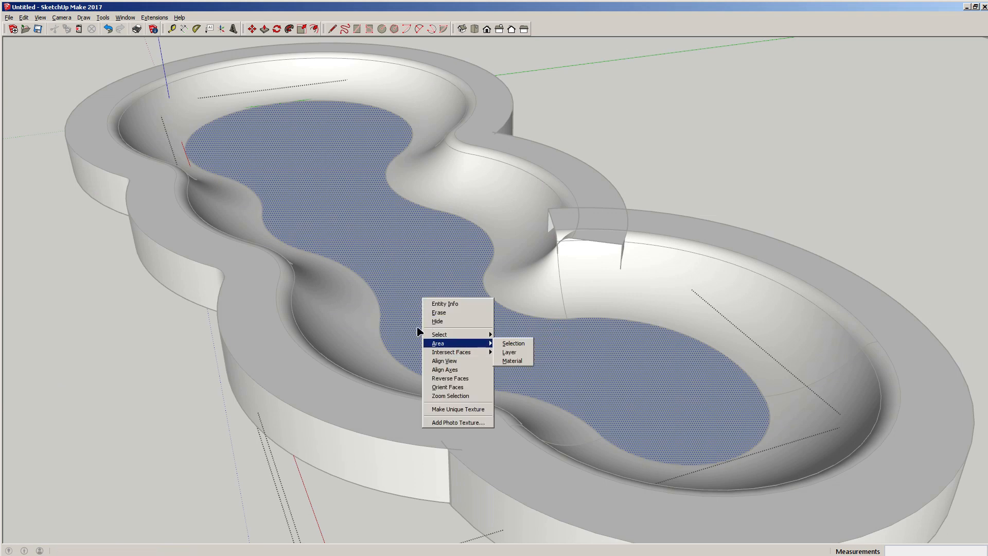
pyautogui.click(450, 379)
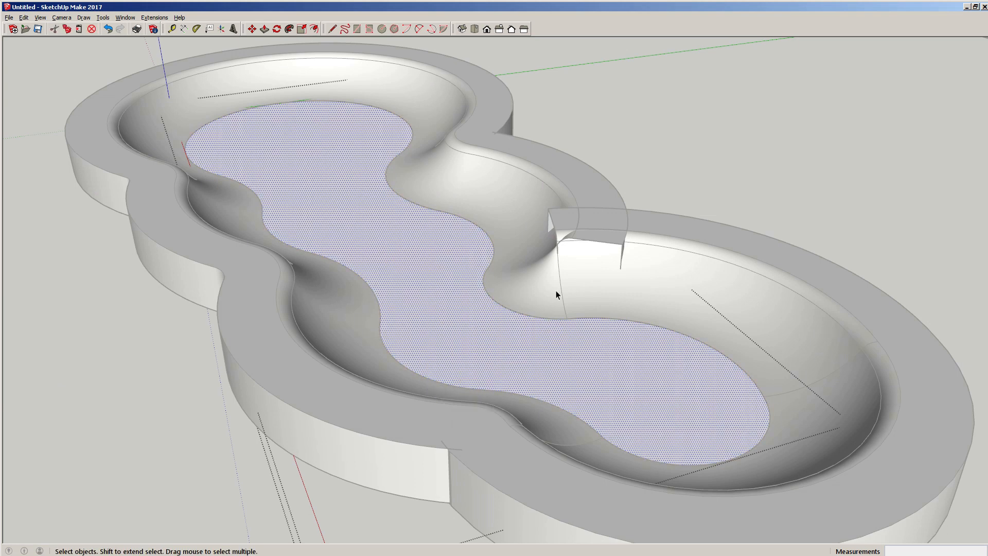
pyautogui.click(659, 160)
# - Examine the overlapping rim corner at the inner bend and the bowl's walls from several angles
pyautogui.scroll(-5, 542, 154)
pyautogui.scroll(10, 506, 299)
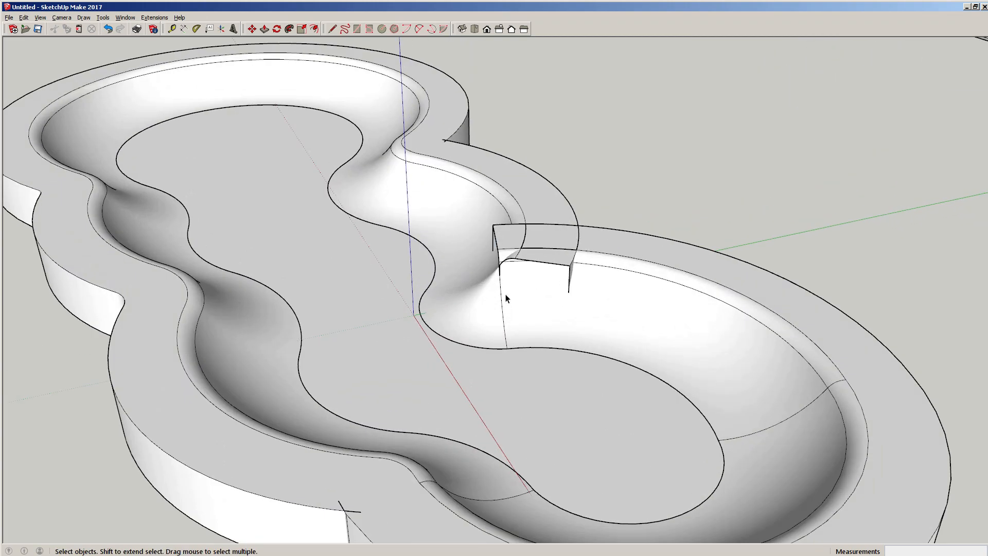
pyautogui.moveTo(506, 299); pyautogui.dragTo(556, 226, button='middle')
pyautogui.scroll(5, 554, 227)
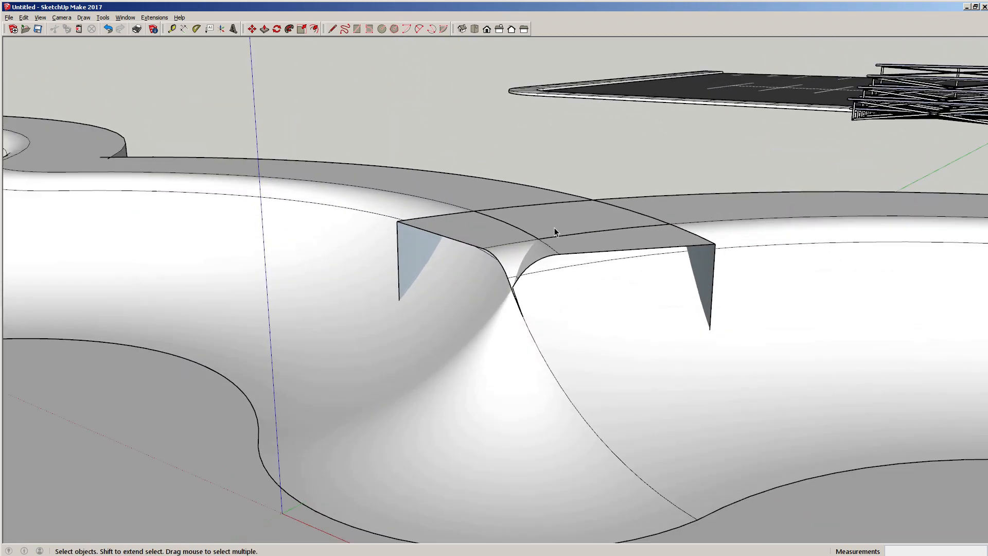
pyautogui.scroll(3, 478, 303)
pyautogui.moveTo(477, 304); pyautogui.dragTo(489, 331, button='middle')
pyautogui.scroll(-3, 433, 366)
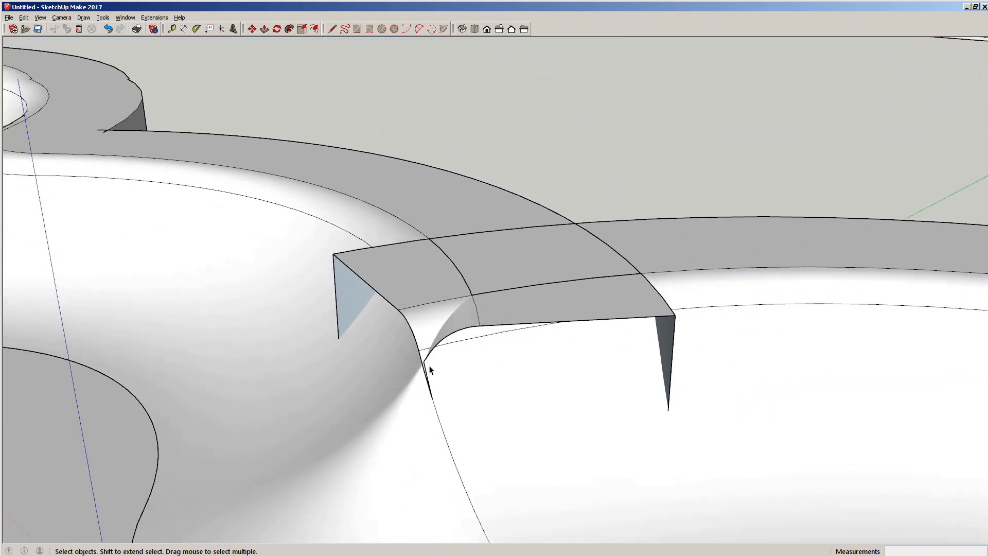
pyautogui.scroll(-5, 431, 369)
pyautogui.moveTo(411, 410); pyautogui.dragTo(457, 355, button='middle')
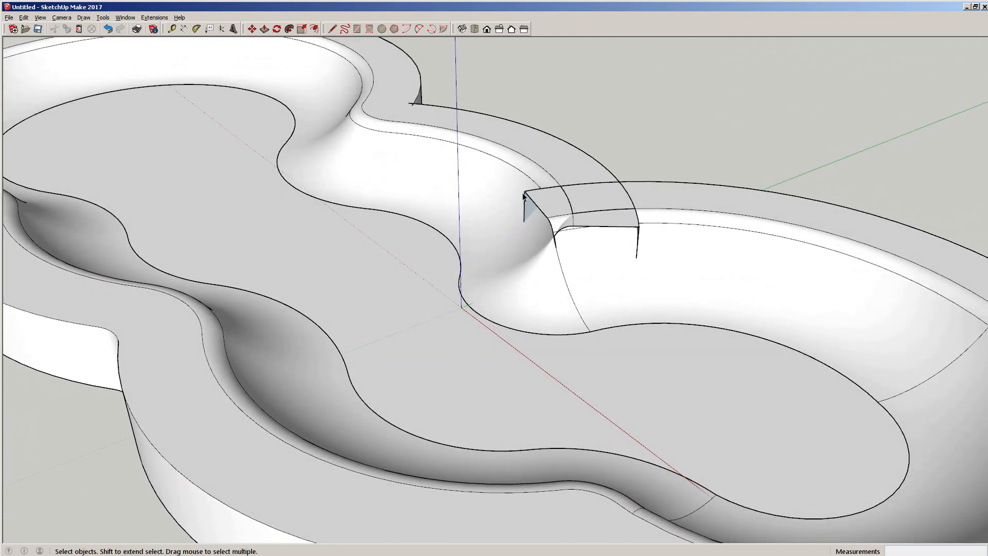
pyautogui.scroll(-3, 556, 279)
pyautogui.moveTo(453, 282); pyautogui.dragTo(474, 293, button='middle')
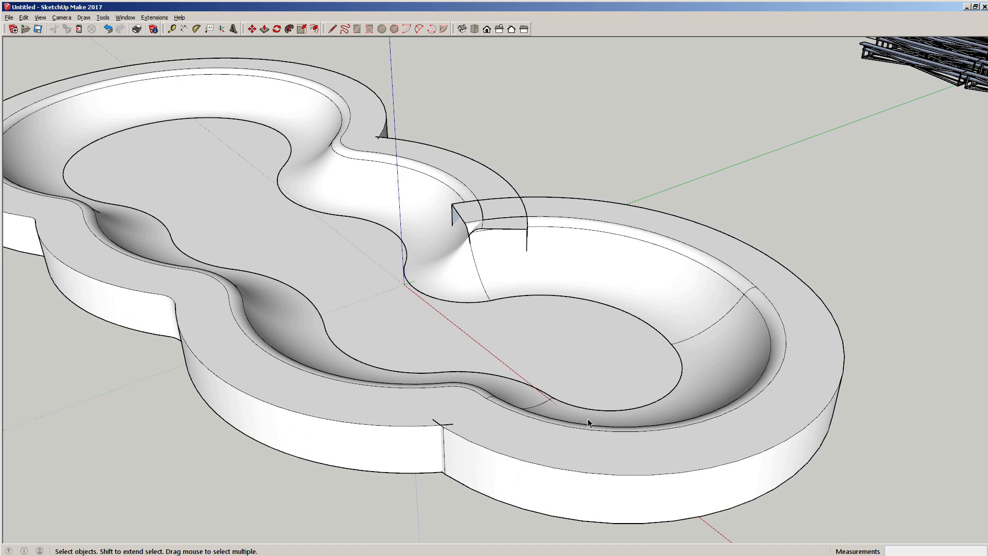
pyautogui.moveTo(491, 299); pyautogui.dragTo(513, 351, button='middle')
pyautogui.scroll(5, 527, 250)
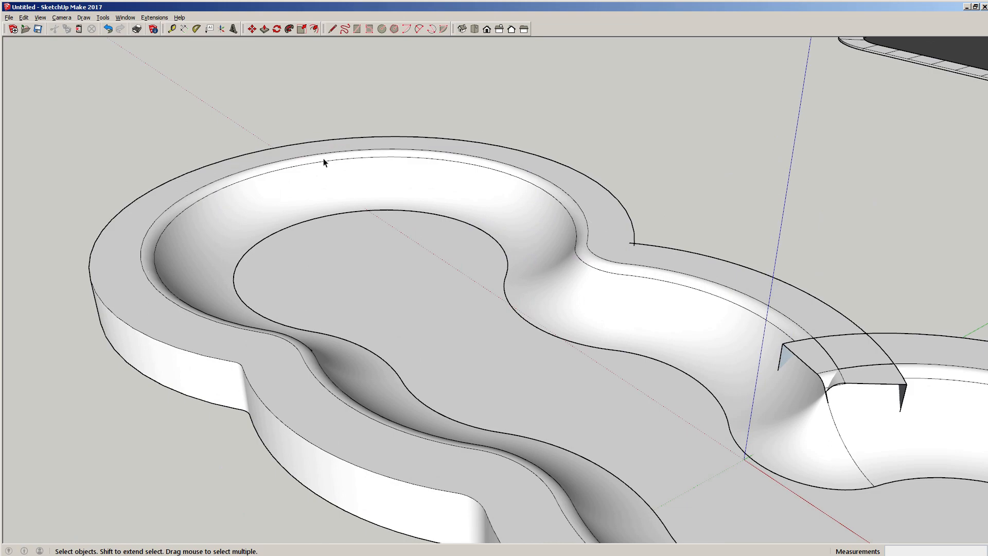
pyautogui.moveTo(538, 317); pyautogui.dragTo(709, 358, button='middle')
pyautogui.scroll(-6, 709, 359)
pyautogui.moveTo(569, 379)
pyautogui.mouseDown(button='middle')
pyautogui.moveTo(453, 353)
pyautogui.moveTo(560, 369)
pyautogui.mouseUp(button='middle')
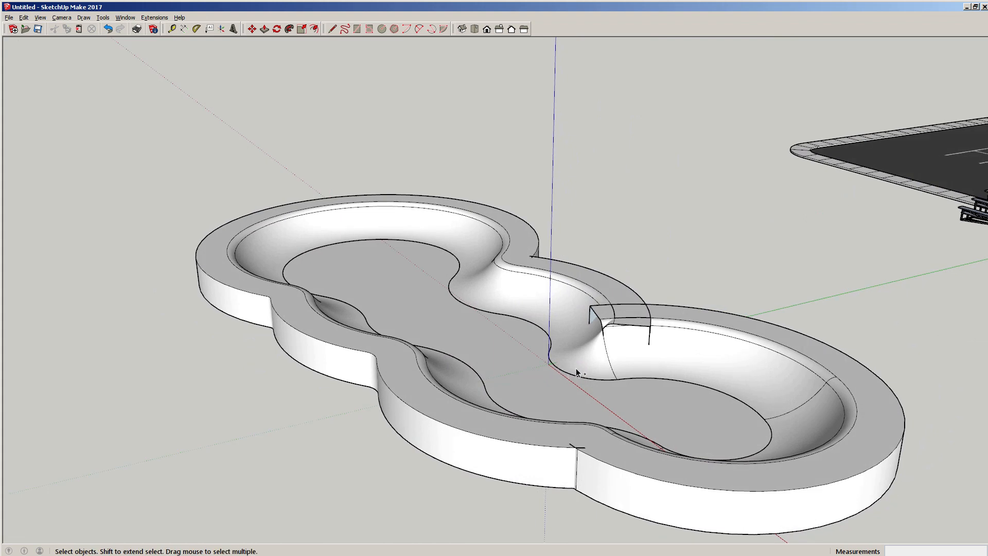
# - Undo the floor face reversal and the wall extrusion, back to the flat pool floor and separate wall profile
pyautogui.doubleClick(577, 370)
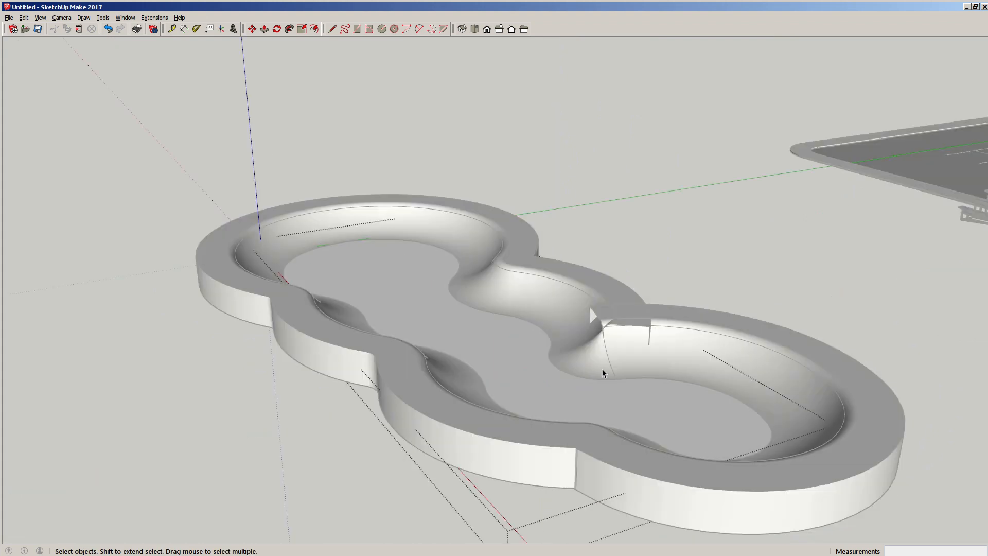
pyautogui.hotkey('ctrl', 'z')
pyautogui.hotkey('ctrl', 'z')
pyautogui.hotkey('ctrl', 'z')
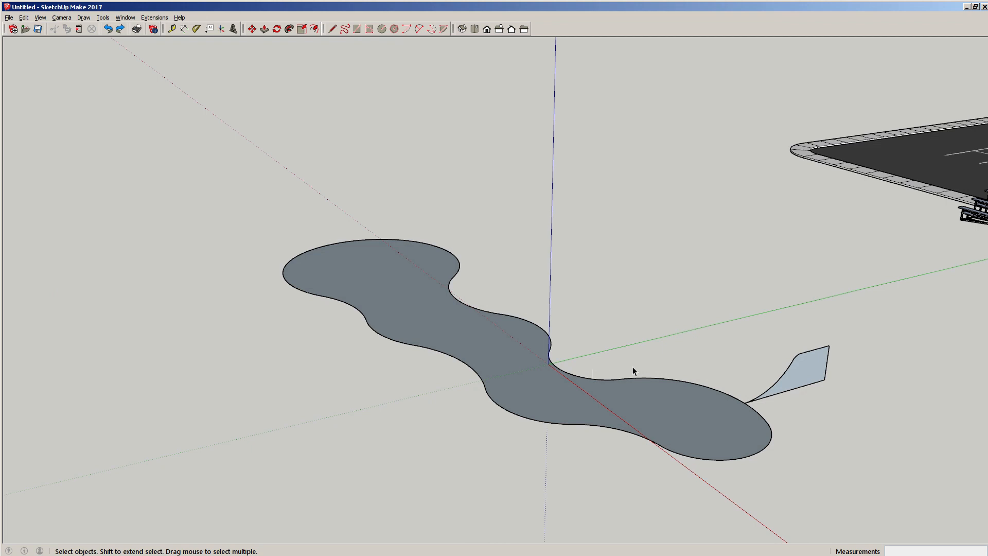
pyautogui.scroll(3, 393, 294)
pyautogui.click(391, 298)
pyautogui.scroll(2, 458, 288)
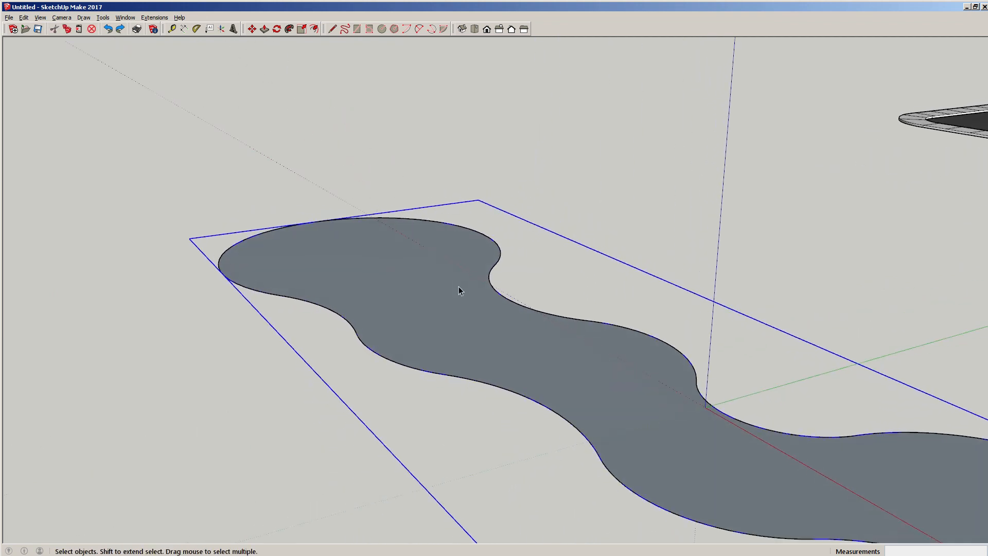
pyautogui.scroll(-2, 461, 332)
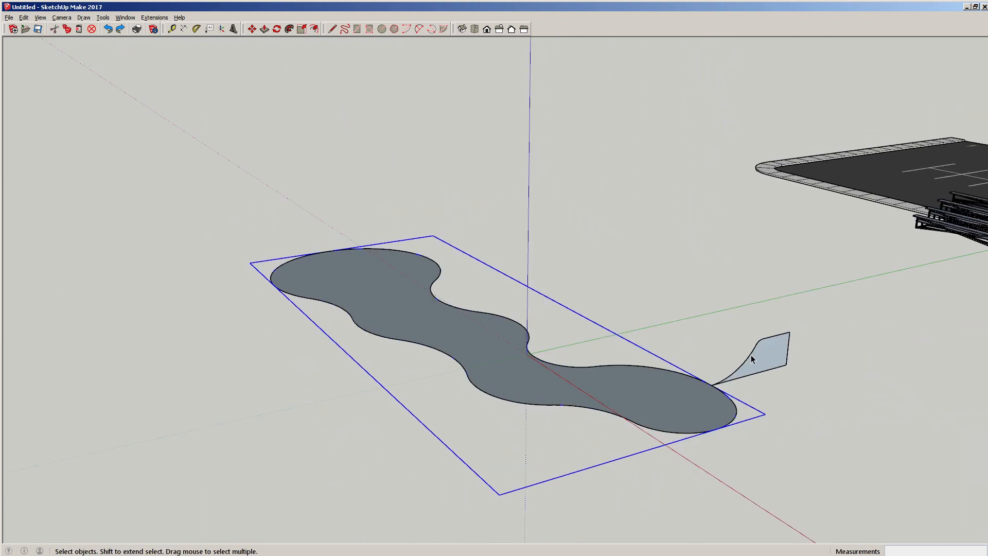
pyautogui.scroll(1, 638, 286)
pyautogui.click(662, 280)
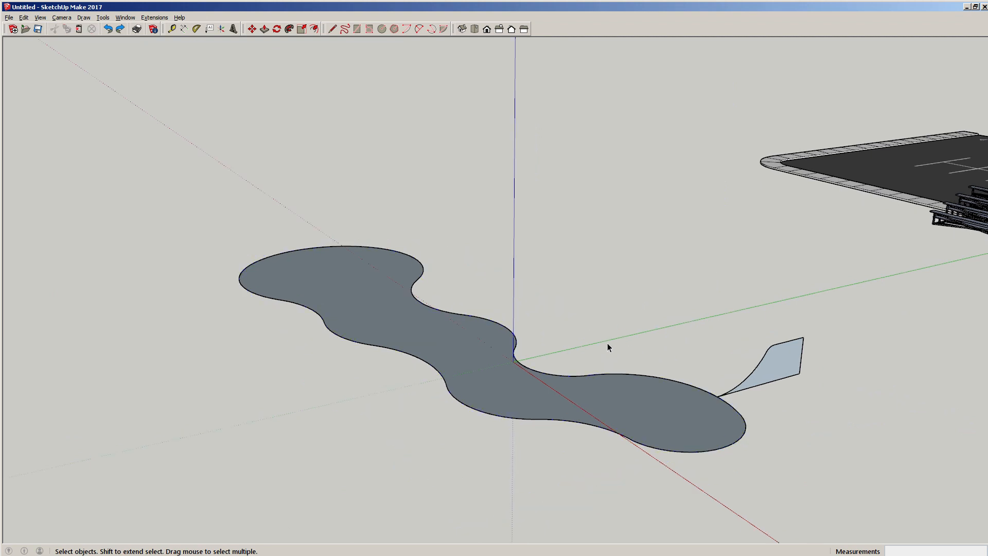
pyautogui.moveTo(609, 285); pyautogui.dragTo(501, 318, button='middle')
pyautogui.click(376, 327)
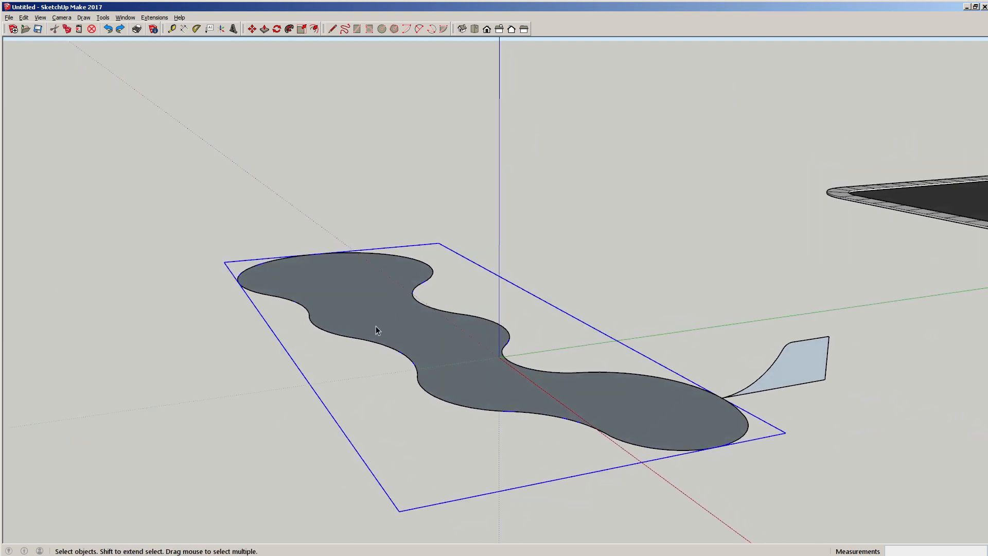
pyautogui.click(556, 227)
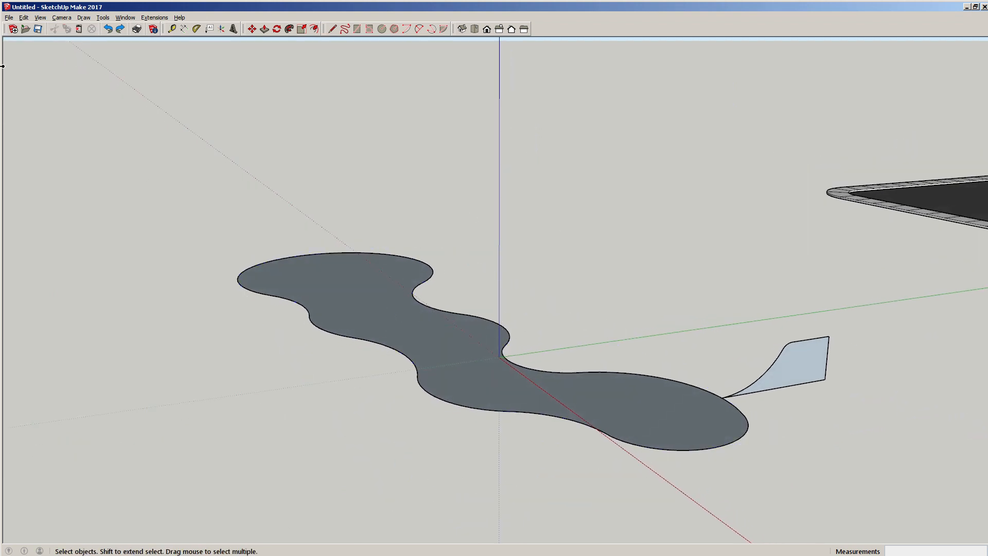
# - Paste the copied outline edges in place on the pool floor and clear the selection
pyautogui.click(24, 17)
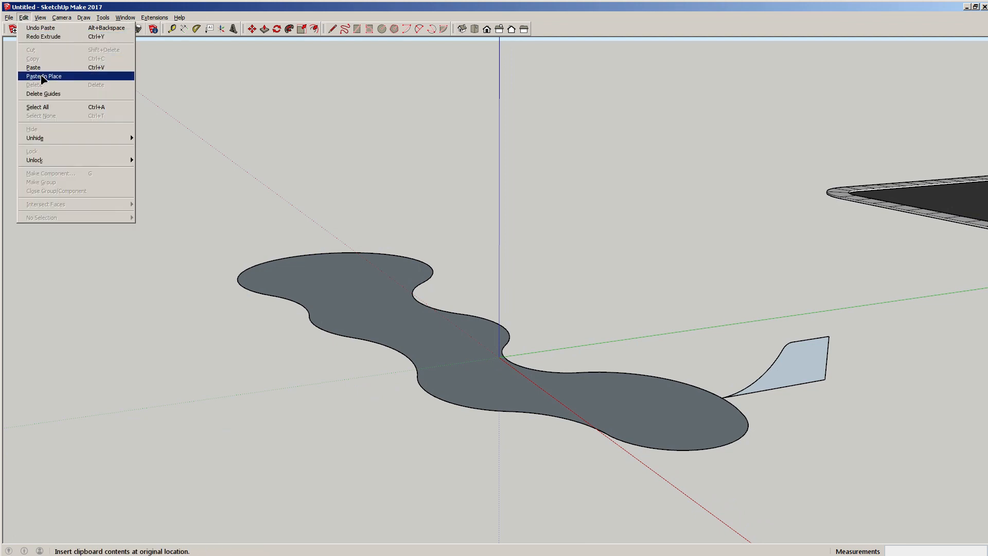
pyautogui.click(44, 76)
pyautogui.moveTo(368, 219); pyautogui.dragTo(341, 265, button='middle')
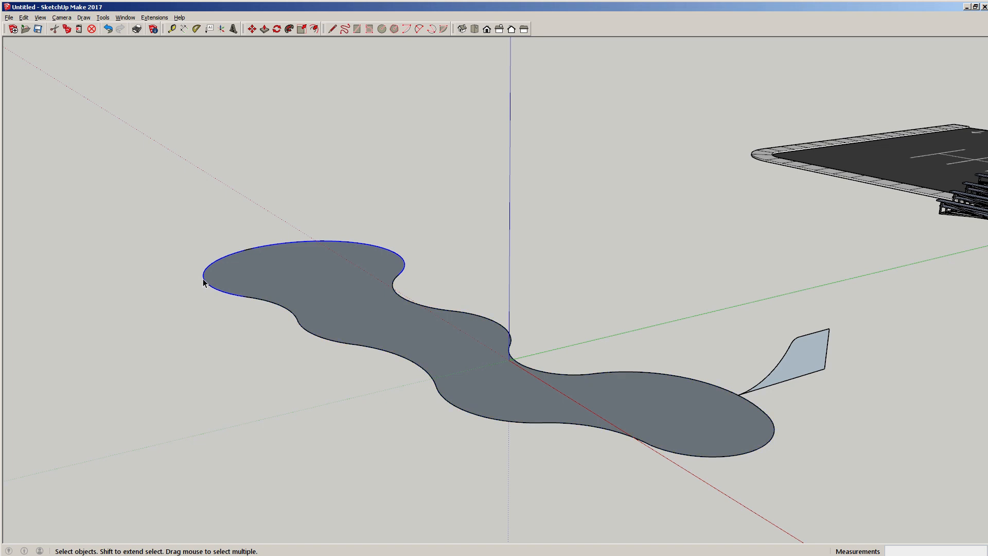
pyautogui.click(221, 303)
# - Extrude the curved wall profile with Follow Me along the near side of the pool outline up to the far lobe
pyautogui.doubleClick(793, 369)
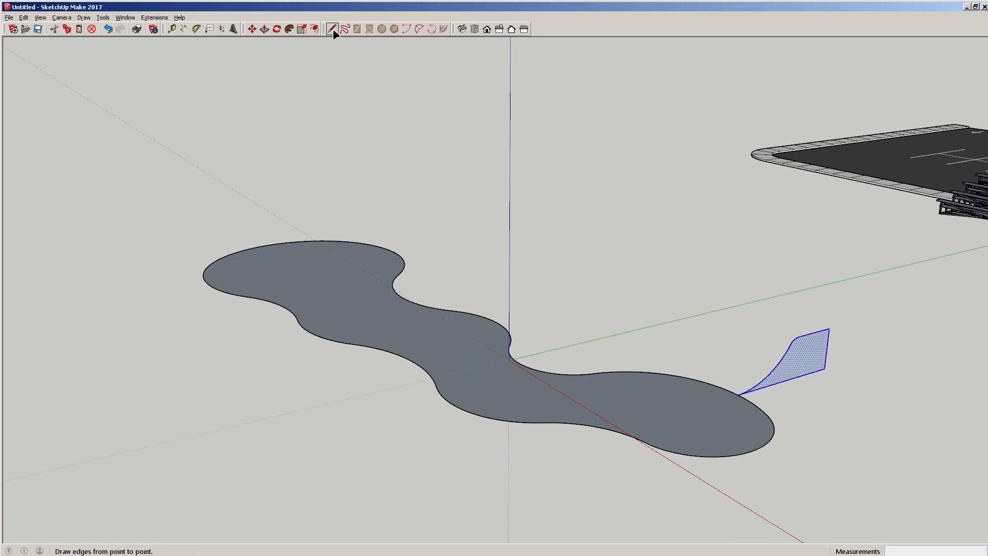
pyautogui.click(289, 30)
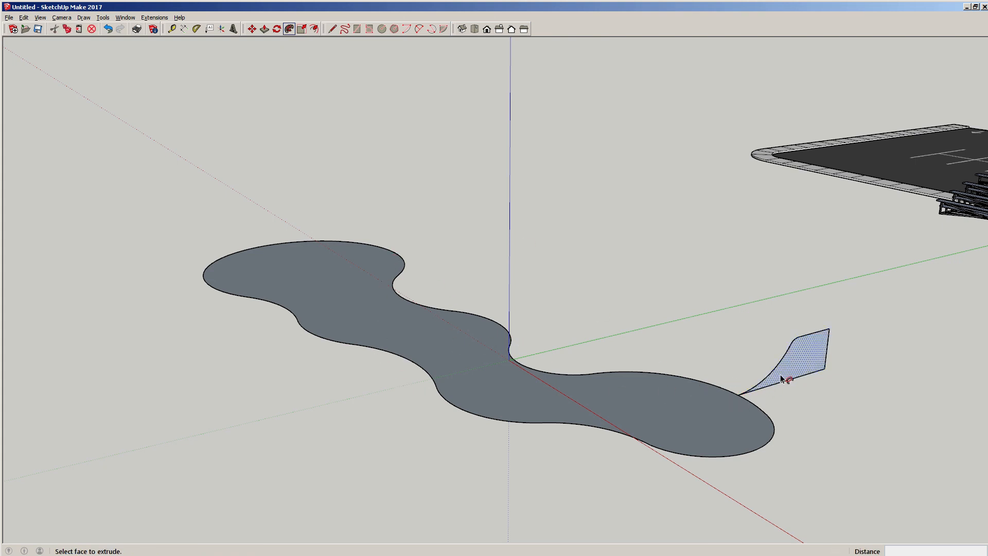
pyautogui.moveTo(781, 373); pyautogui.dragTo(767, 439)
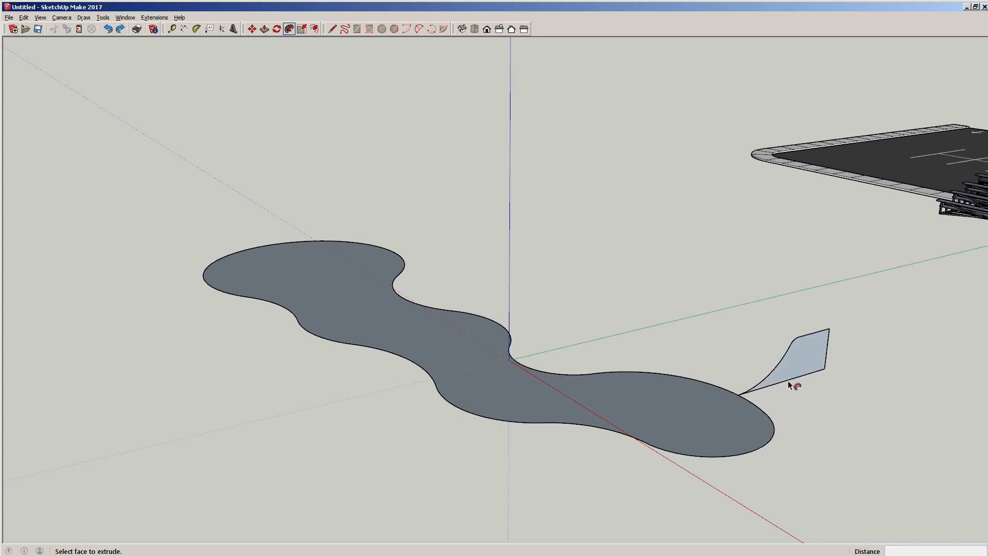
pyautogui.moveTo(788, 380); pyautogui.dragTo(244, 300)
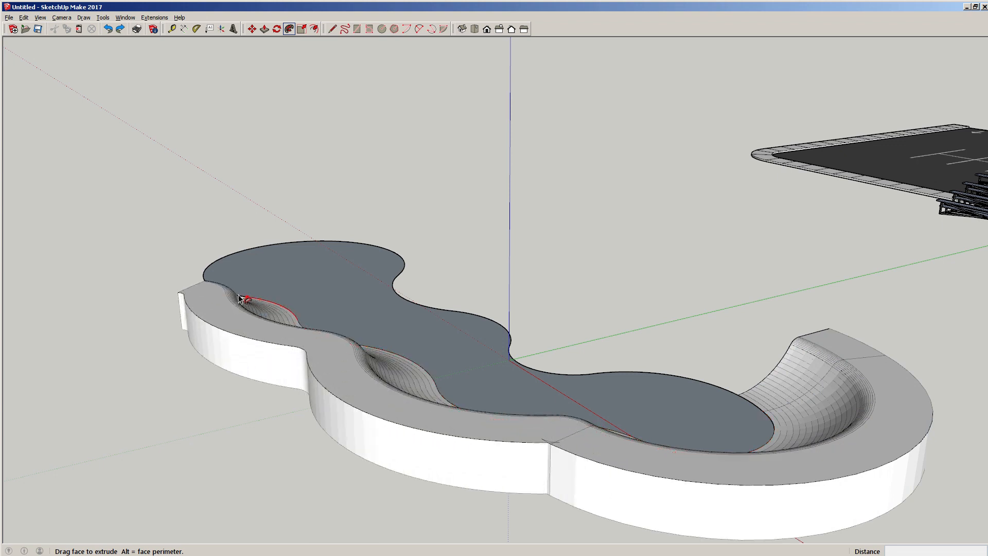
pyautogui.moveTo(563, 320); pyautogui.dragTo(635, 331)
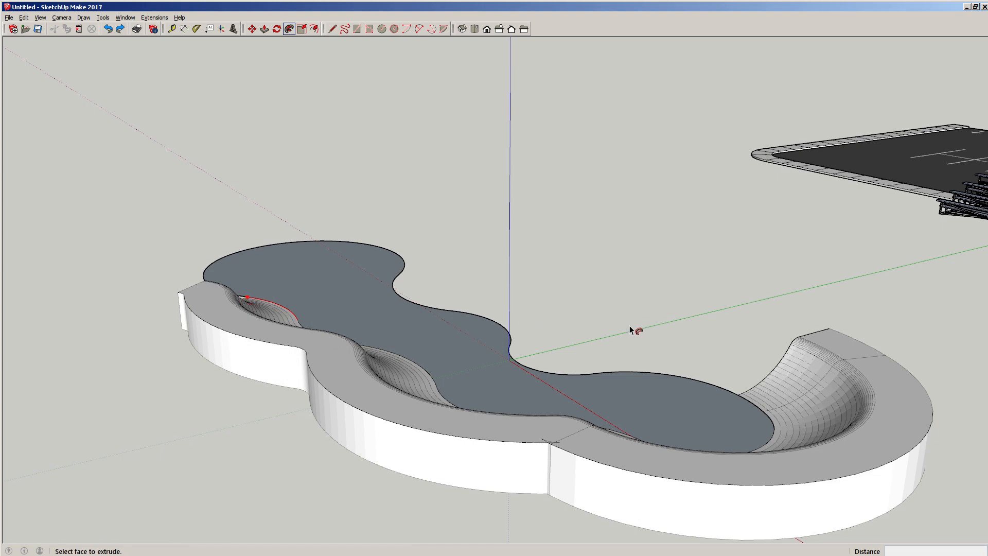
# - Extrude the wall's open end face with Follow Me along the opposite side of the outline, past the sharp inner bend
pyautogui.moveTo(380, 337); pyautogui.dragTo(547, 380, button='middle')
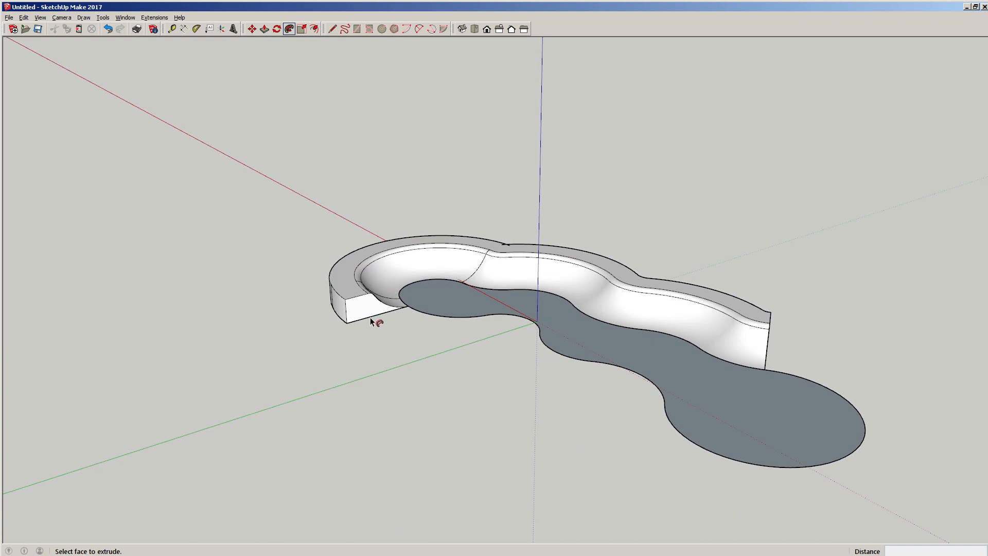
pyautogui.moveTo(380, 315); pyautogui.dragTo(703, 407)
pyautogui.moveTo(703, 407); pyautogui.dragTo(242, 354, button='middle')
pyautogui.press('space')
# - Examine the overlapping rim and wall faces at the inner bend from close up and several angles
pyautogui.scroll(5, 524, 321)
pyautogui.scroll(-3, 524, 326)
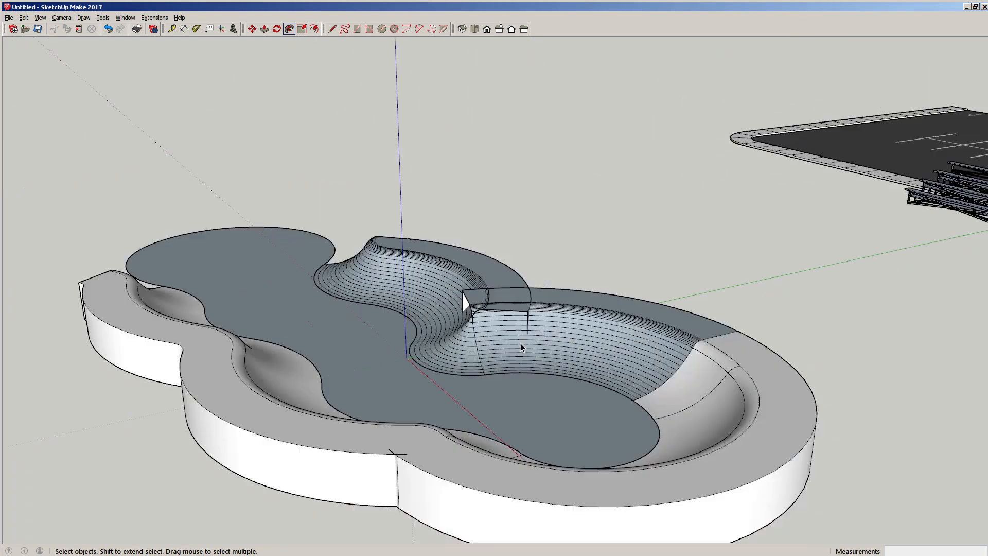
pyautogui.scroll(6, 516, 353)
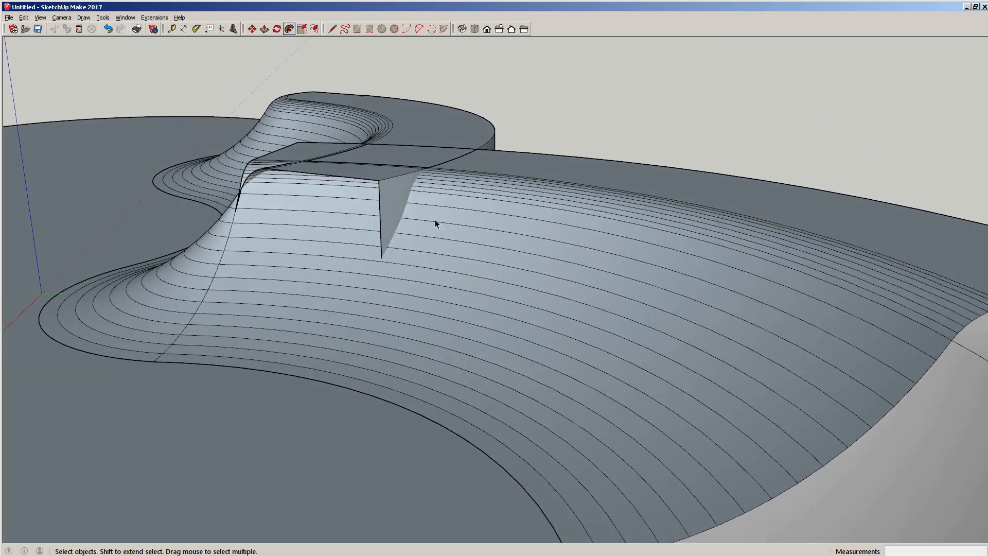
pyautogui.scroll(-3, 440, 307)
pyautogui.moveTo(302, 366); pyautogui.dragTo(532, 331, button='middle')
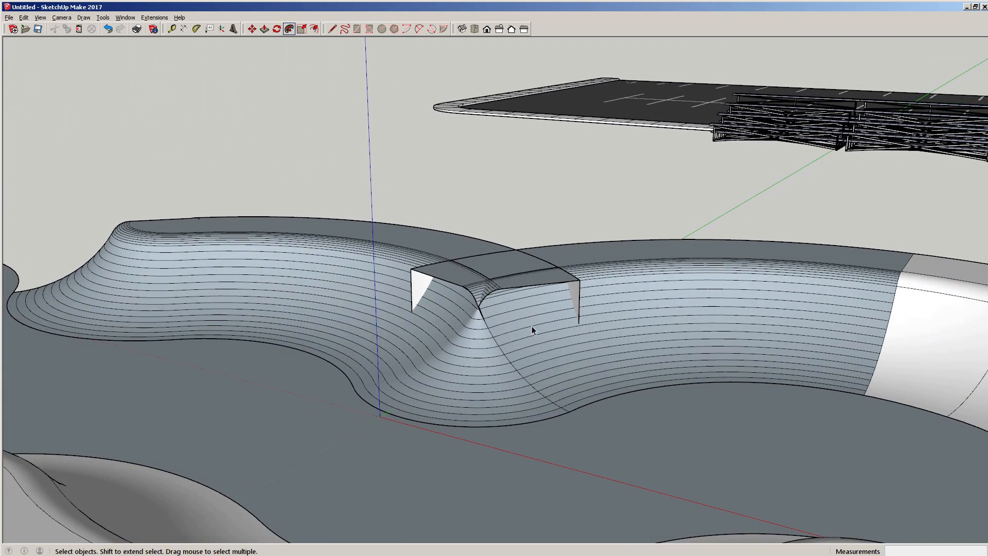
pyautogui.scroll(5, 531, 331)
pyautogui.scroll(4, 468, 342)
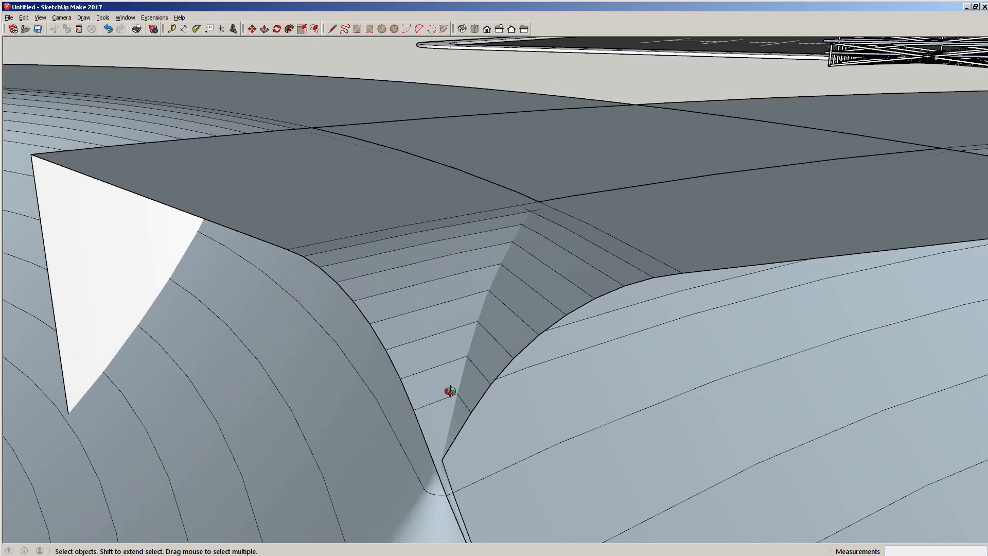
pyautogui.moveTo(450, 392); pyautogui.dragTo(523, 227, button='middle')
pyautogui.scroll(-8, 499, 382)
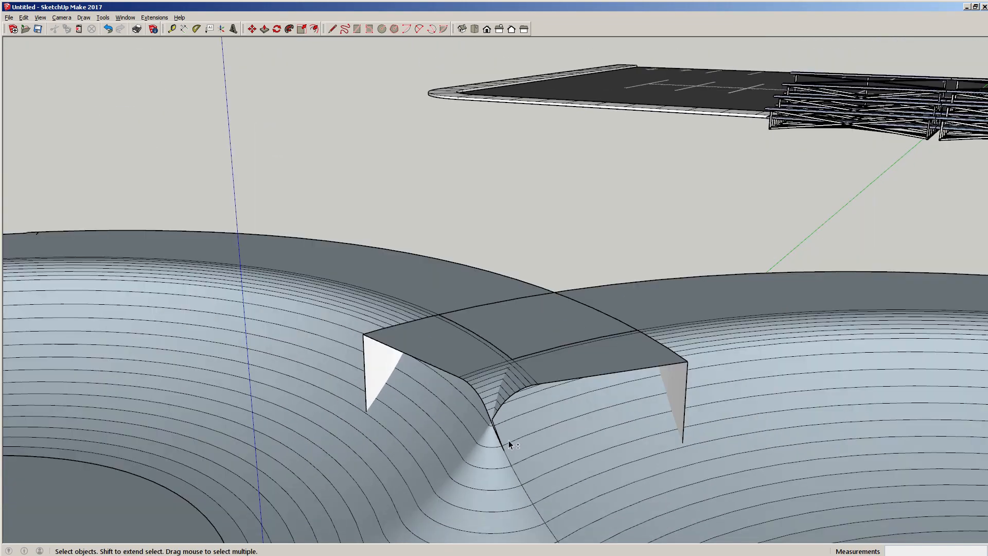
pyautogui.moveTo(509, 440); pyautogui.dragTo(359, 285, button='middle')
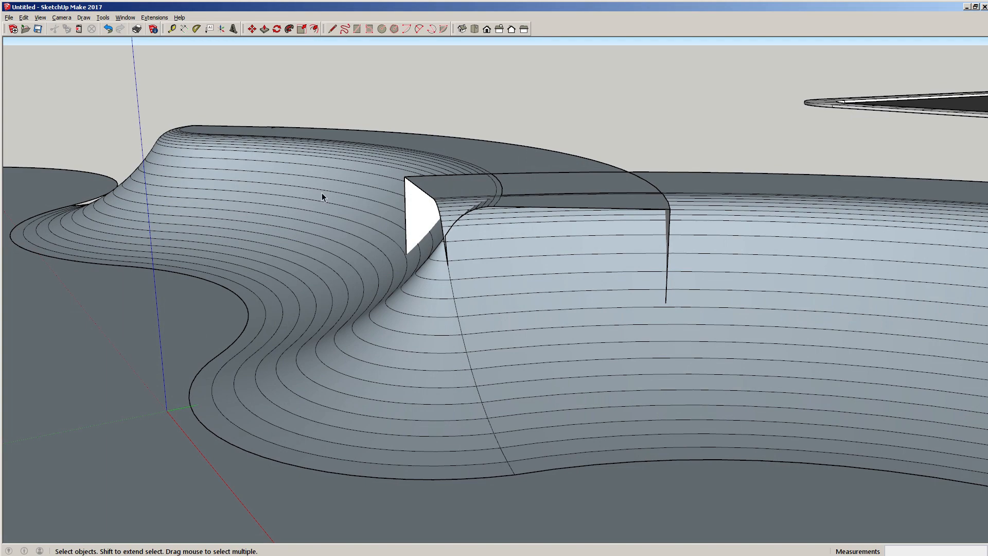
pyautogui.scroll(5, 322, 192)
pyautogui.moveTo(323, 193); pyautogui.dragTo(502, 321, button='middle')
pyautogui.moveTo(715, 301); pyautogui.dragTo(333, 251, button='middle')
pyautogui.scroll(-3, 502, 294)
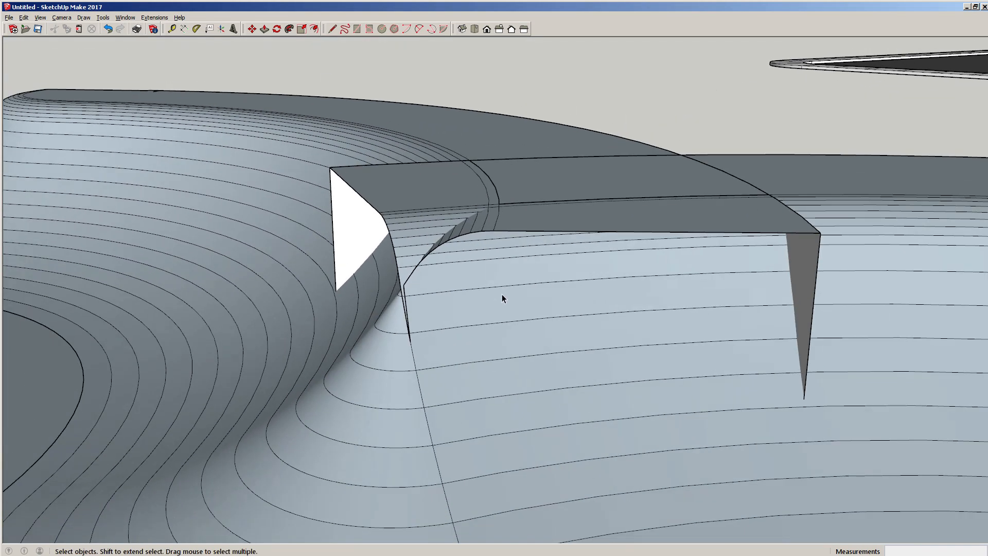
# - Delete the narrow overlapping face strip at the rounded rim edge of the inner bend
pyautogui.moveTo(534, 266); pyautogui.dragTo(516, 332, button='middle')
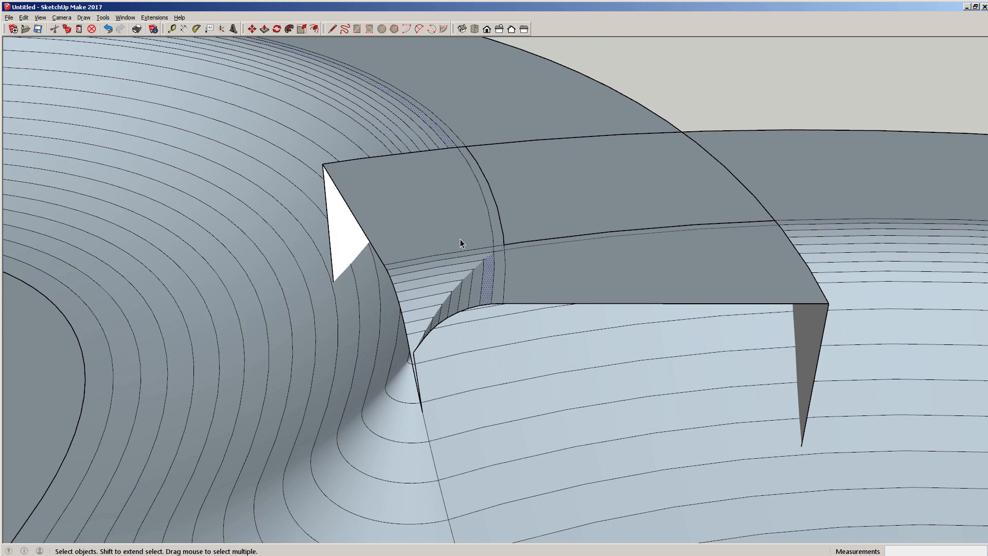
pyautogui.click(471, 285)
pyautogui.click(467, 289)
pyautogui.click(476, 287)
pyautogui.press('Delete')
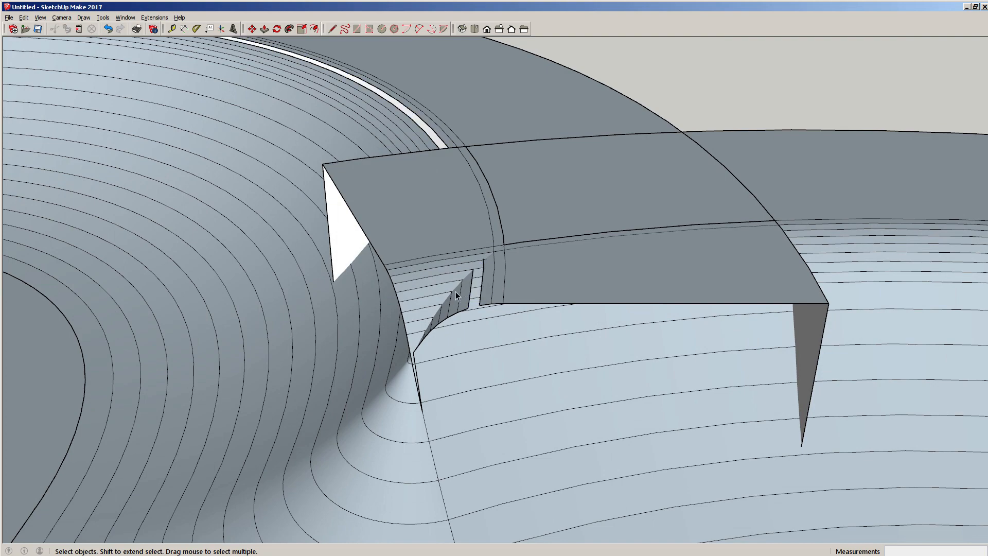
# - Undo the deletion of the narrow face strip at the rounded rim edge of the inner bend
pyautogui.moveTo(456, 291); pyautogui.dragTo(530, 268, button='middle')
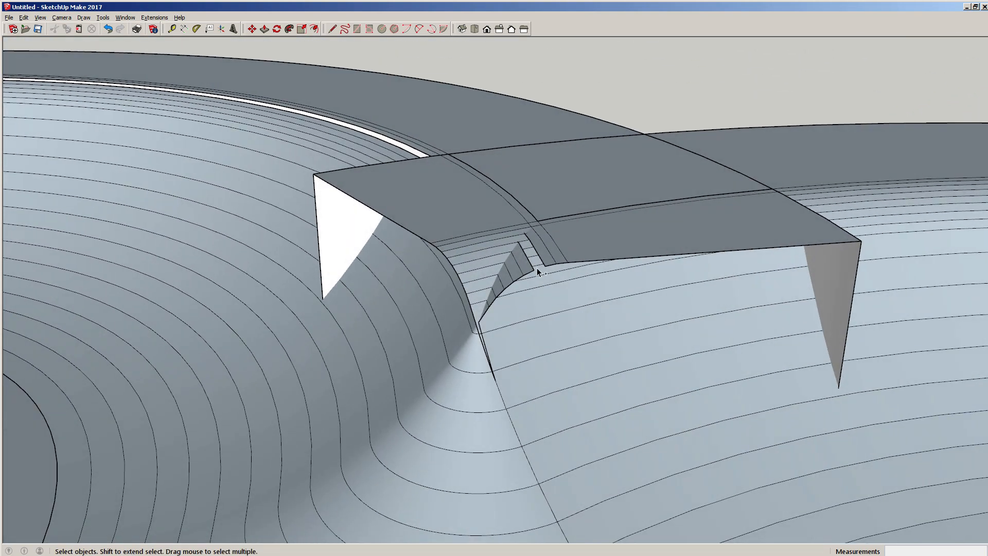
pyautogui.hotkey('ctrl', 'z')
pyautogui.scroll(5, 527, 292)
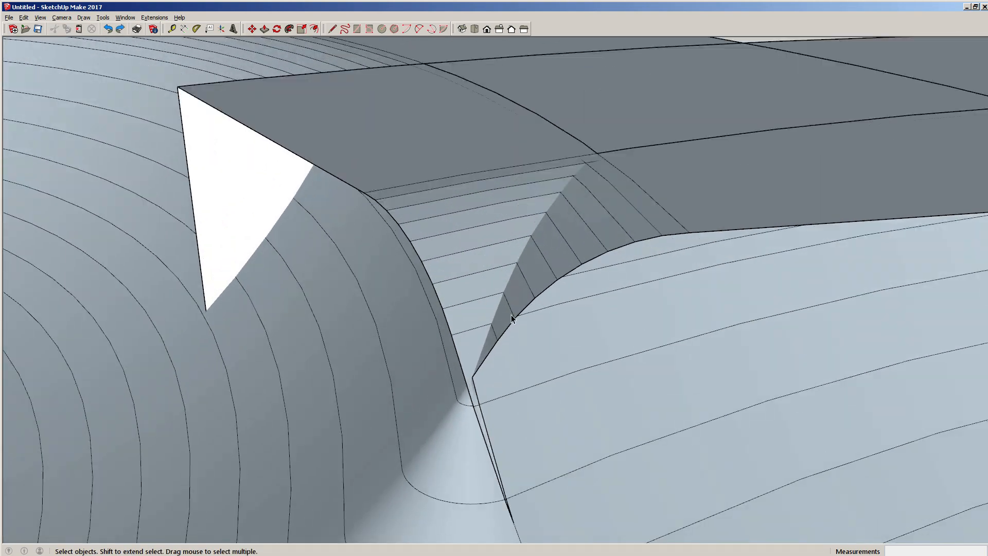
pyautogui.scroll(-10, 512, 314)
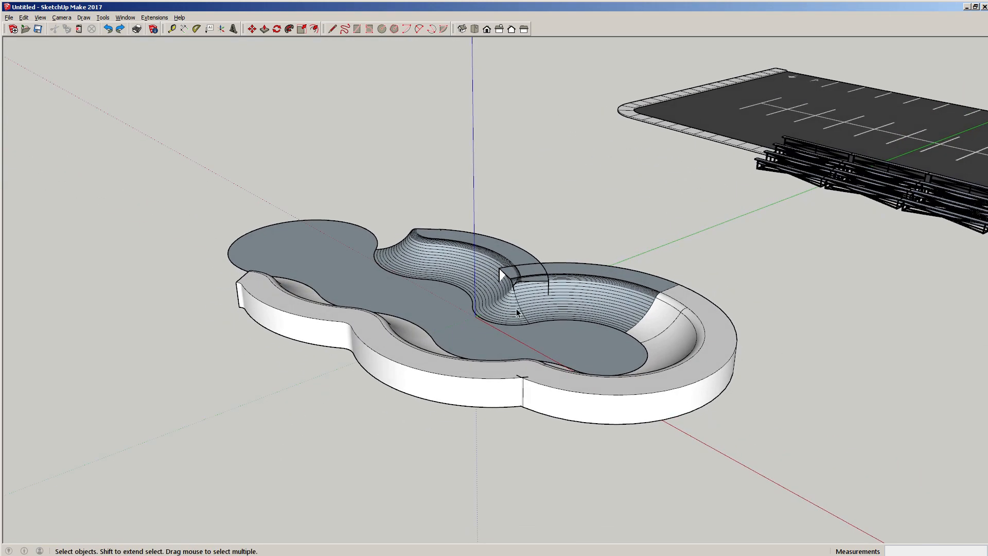
pyautogui.scroll(3, 517, 313)
pyautogui.tripleClick(525, 308)
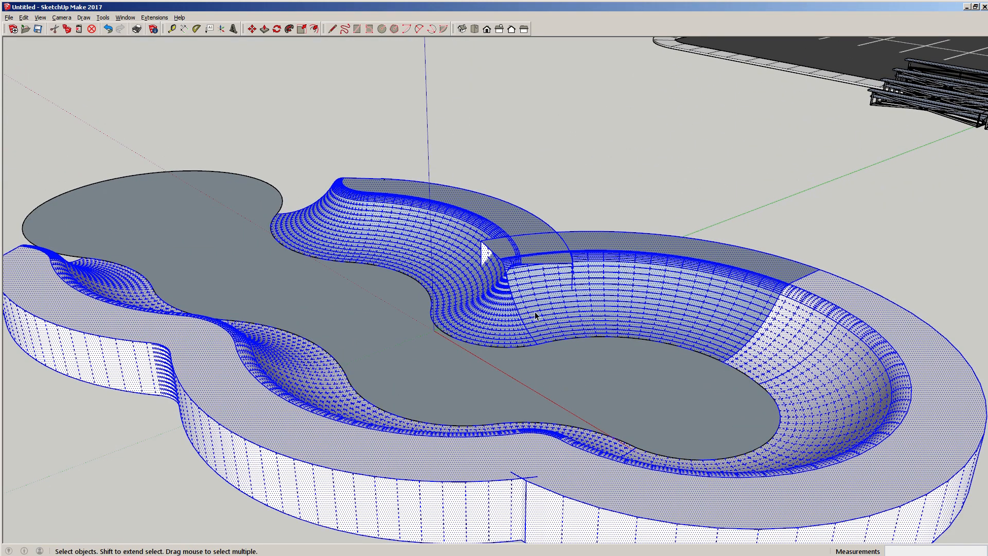
pyautogui.click(631, 186)
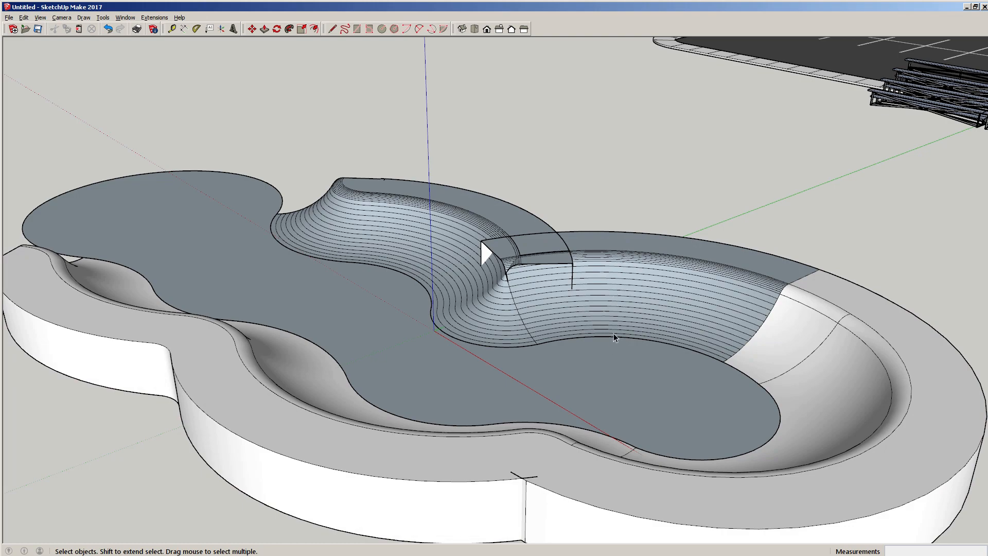
pyautogui.moveTo(614, 332); pyautogui.dragTo(611, 303, button='middle')
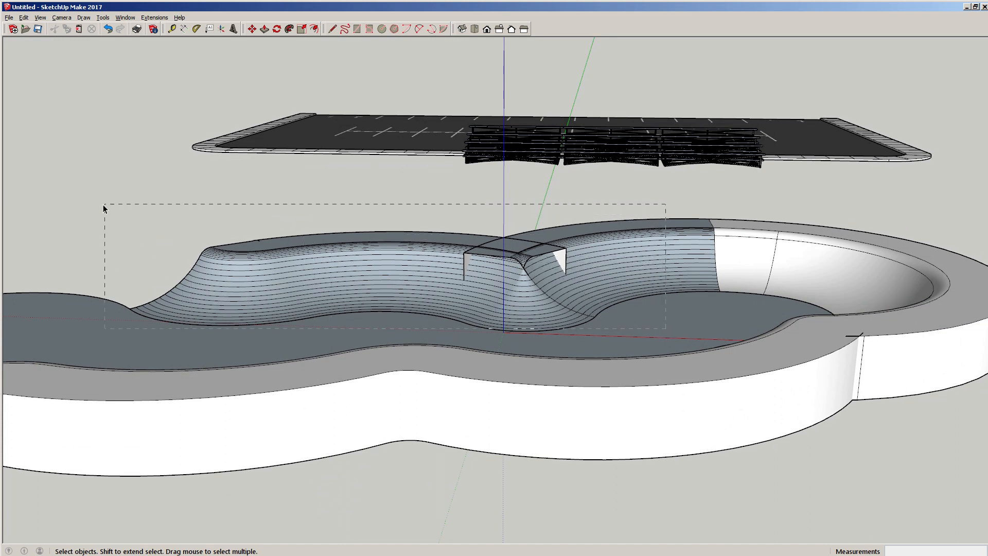
pyautogui.moveTo(95, 205); pyautogui.dragTo(131, 216)
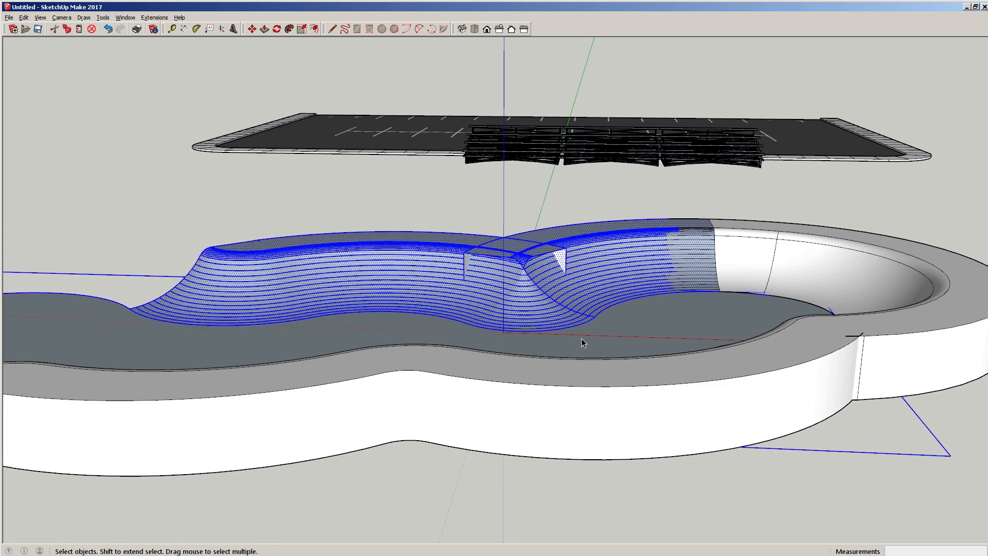
pyautogui.hotkey('ctrl', 't')
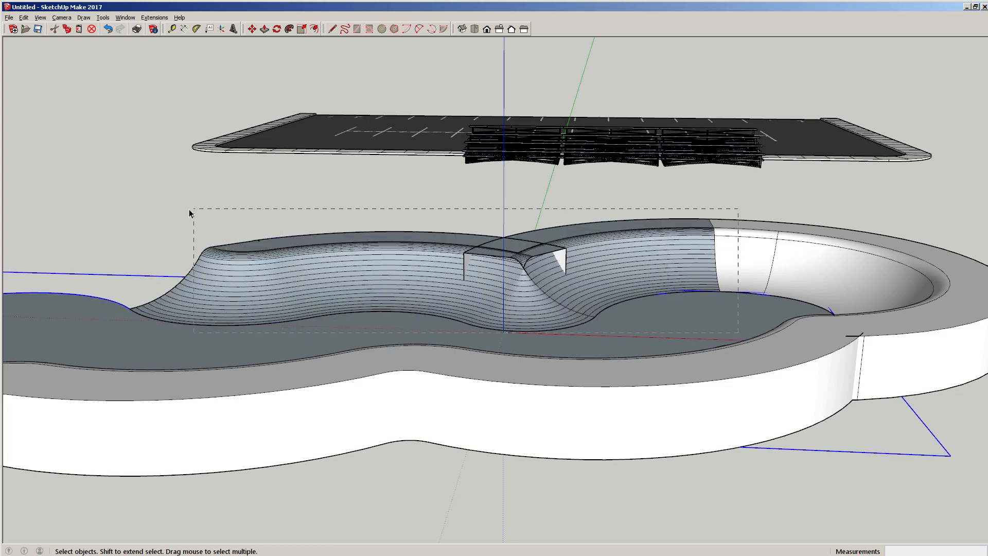
# - Reverse the blue-grey faces of the curved wall and rim along the far side, excluding the already white faces from the selection
pyautogui.moveTo(129, 207); pyautogui.dragTo(107, 209)
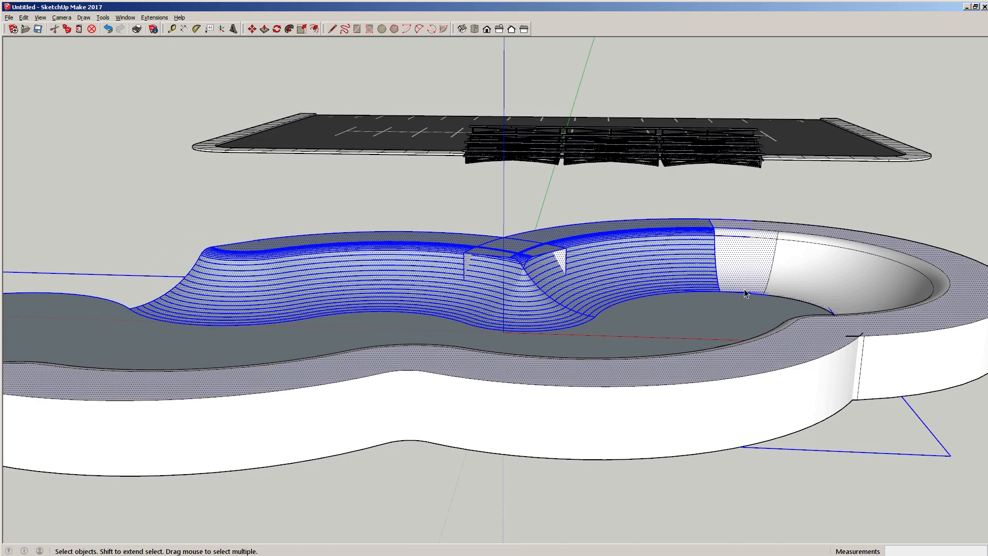
pyautogui.moveTo(746, 293); pyautogui.dragTo(762, 372, button='middle')
pyautogui.keyDown('shift'); pyautogui.click(892, 324); pyautogui.keyUp('shift')
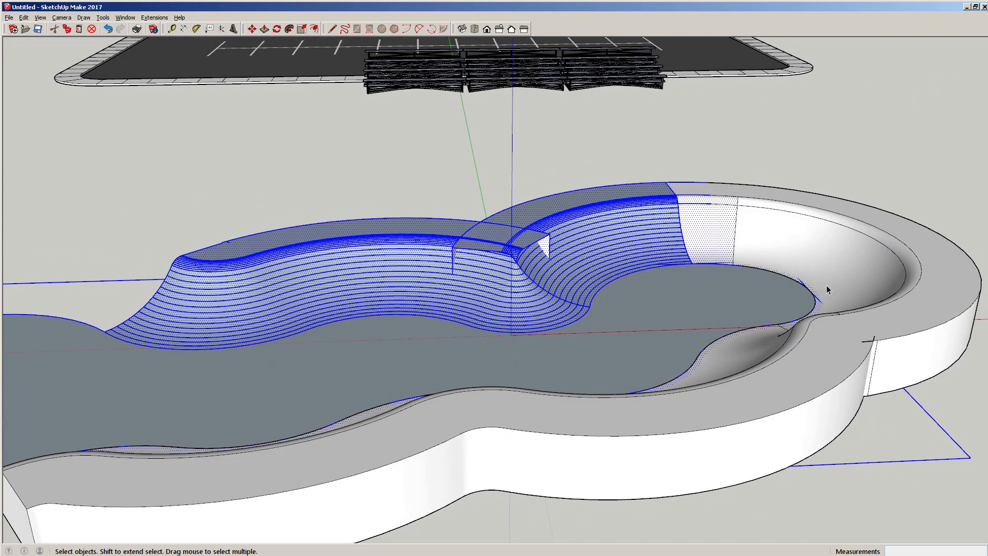
pyautogui.keyDown('shift'); pyautogui.click(819, 306); pyautogui.keyUp('shift')
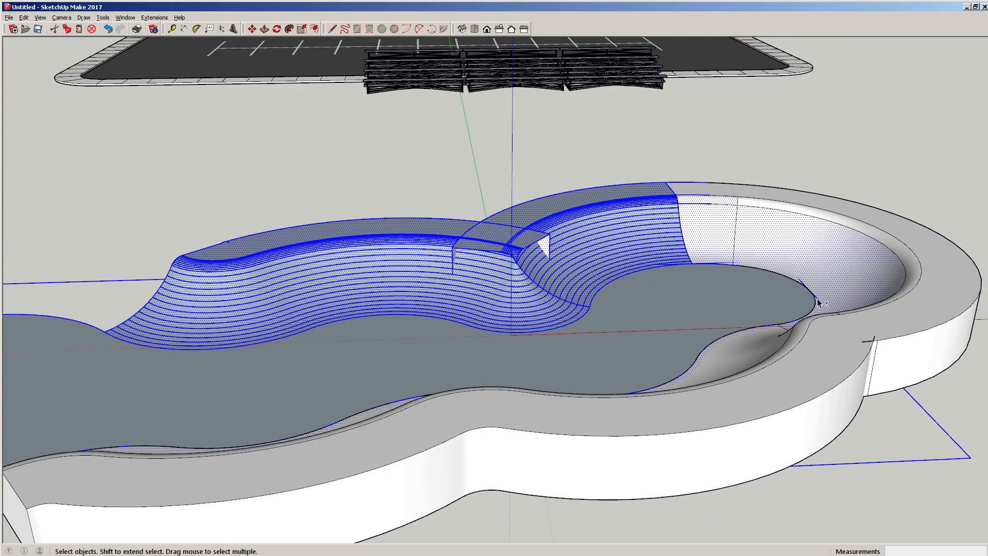
pyautogui.keyDown('shift'); pyautogui.click(822, 302); pyautogui.keyUp('shift')
pyautogui.moveTo(810, 311); pyautogui.dragTo(734, 217, button='middle')
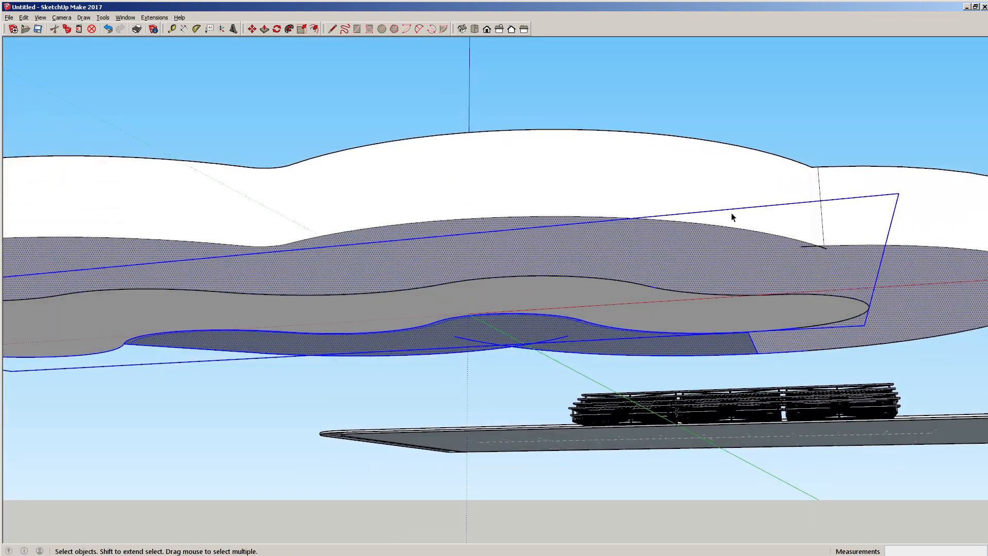
pyautogui.moveTo(822, 293); pyautogui.dragTo(767, 310, button='middle')
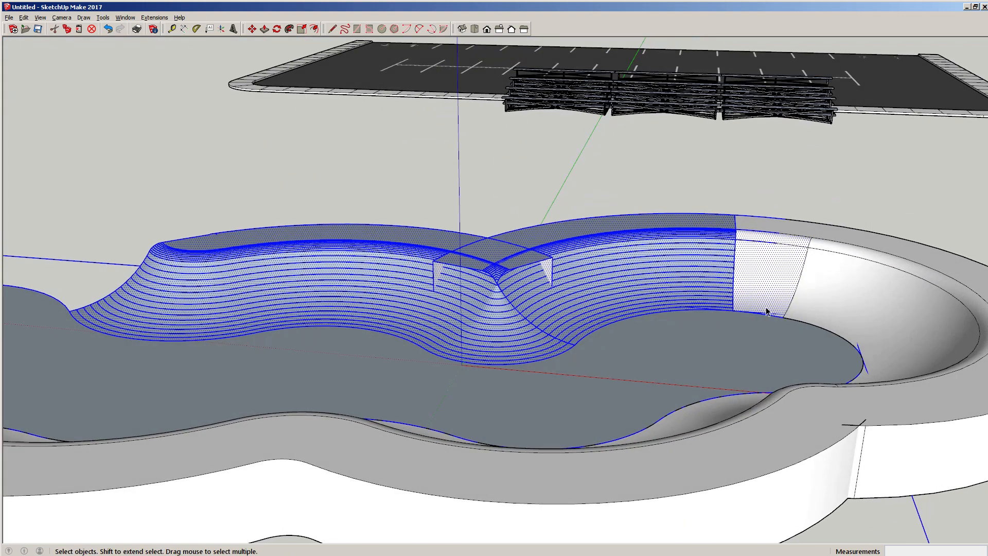
pyautogui.keyDown('shift'); pyautogui.click(773, 257); pyautogui.keyUp('shift')
pyautogui.keyDown('shift'); pyautogui.click(773, 240); pyautogui.keyUp('shift')
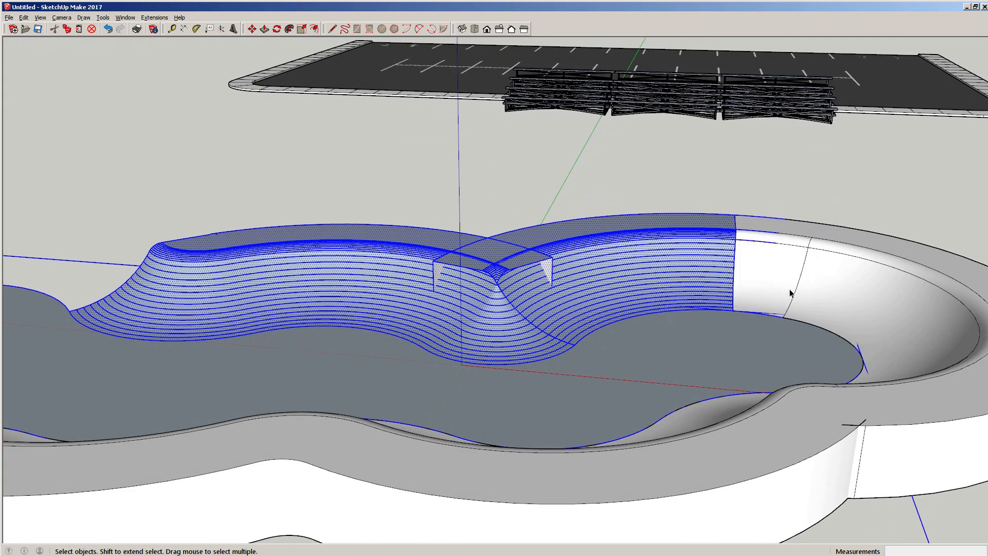
pyautogui.scroll(3, 779, 294)
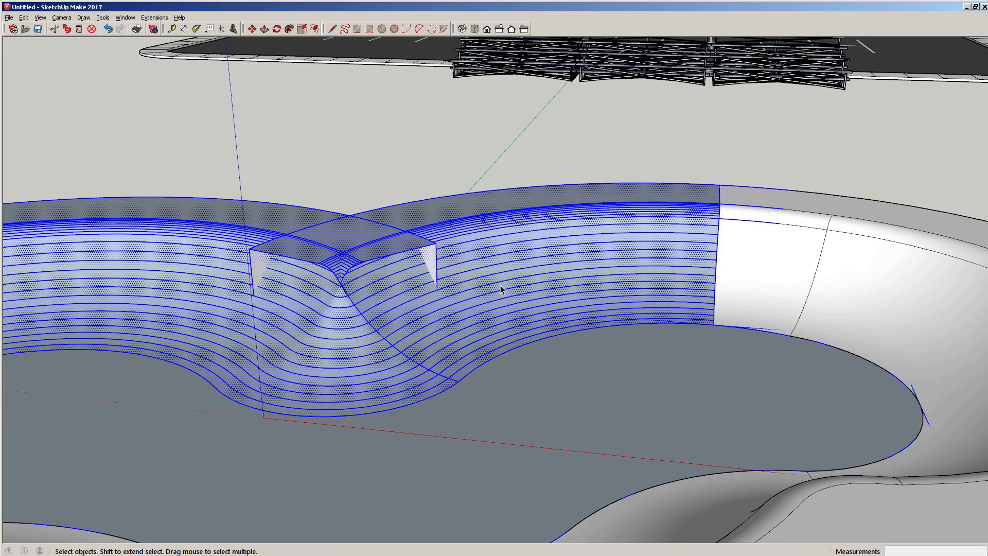
pyautogui.moveTo(755, 400); pyautogui.dragTo(543, 364, button='middle')
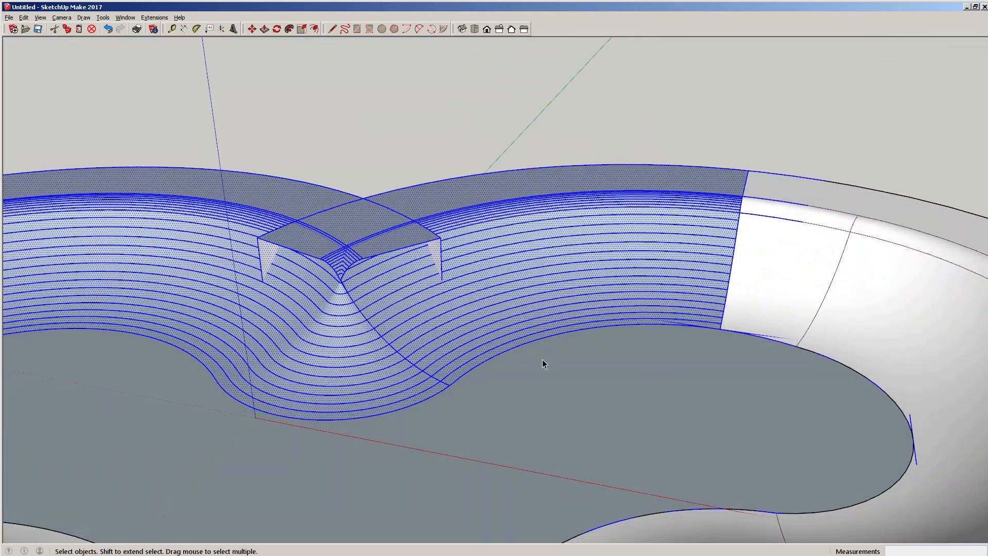
pyautogui.rightClick(363, 219)
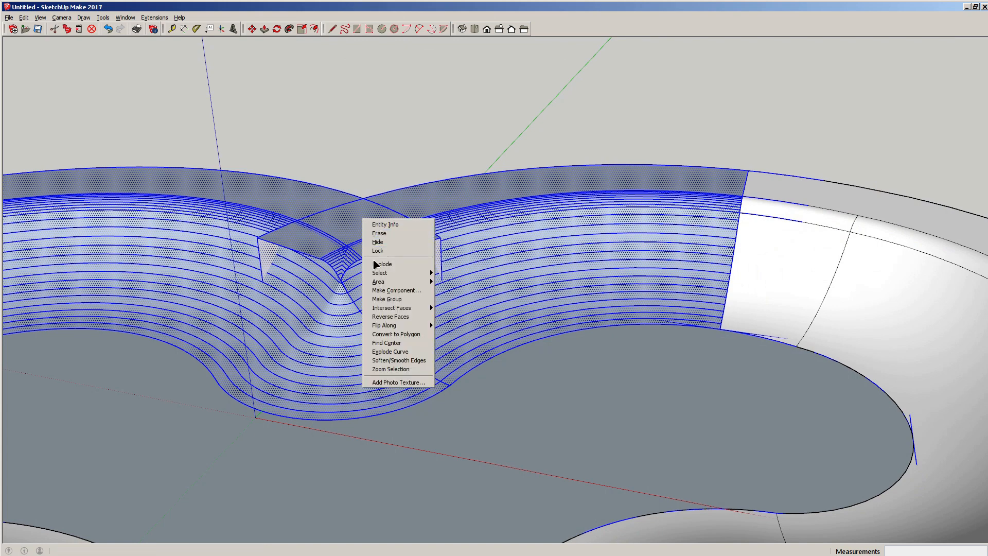
pyautogui.click(391, 316)
pyautogui.click(373, 161)
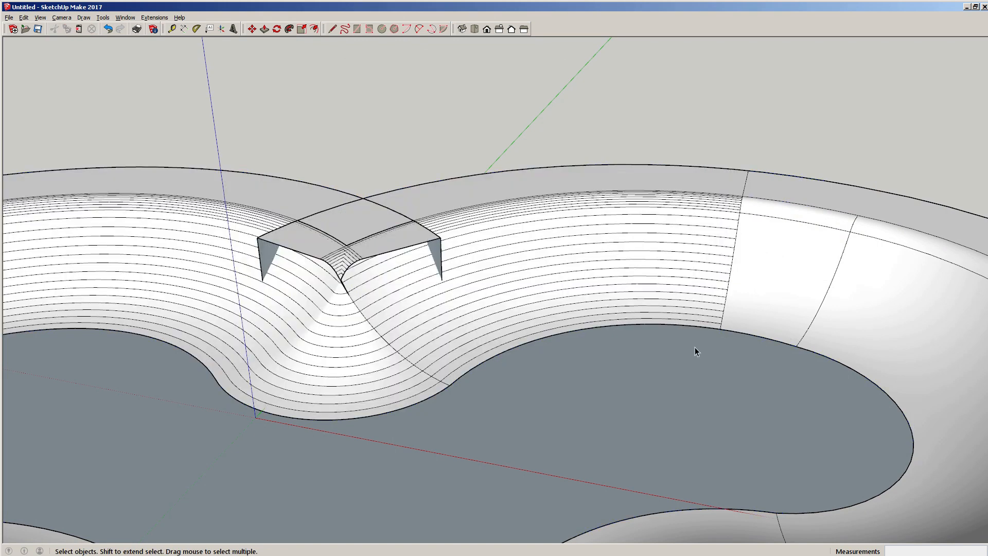
# - Reverse the pool floor face inside its group, and leave the group
pyautogui.moveTo(695, 351); pyautogui.dragTo(372, 255, button='middle')
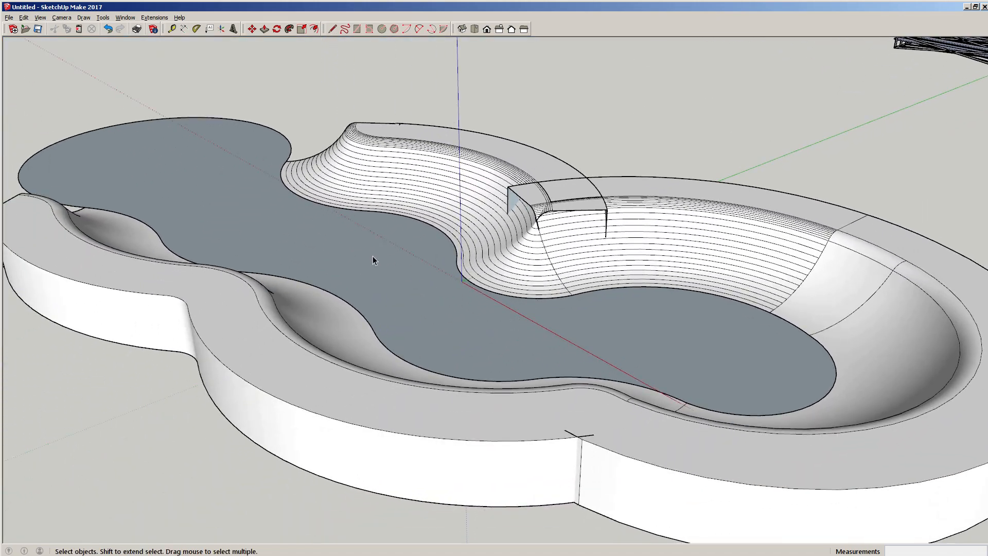
pyautogui.click(372, 256)
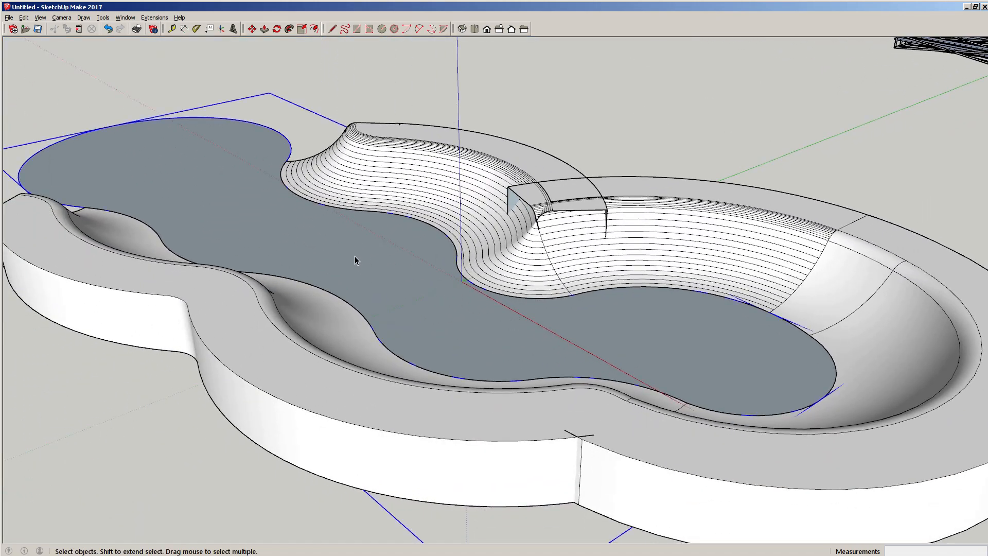
pyautogui.doubleClick(362, 258)
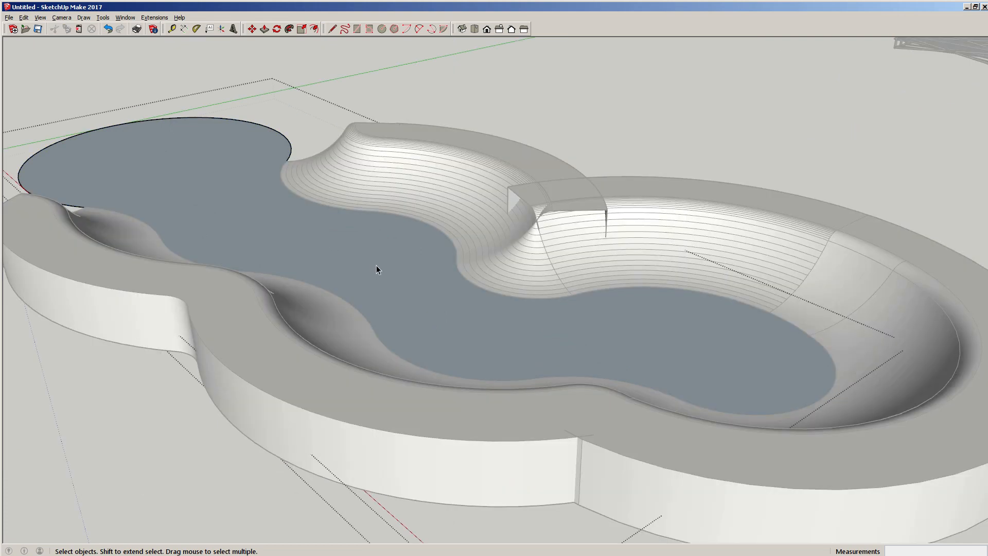
pyautogui.rightClick(376, 264)
pyautogui.click(411, 337)
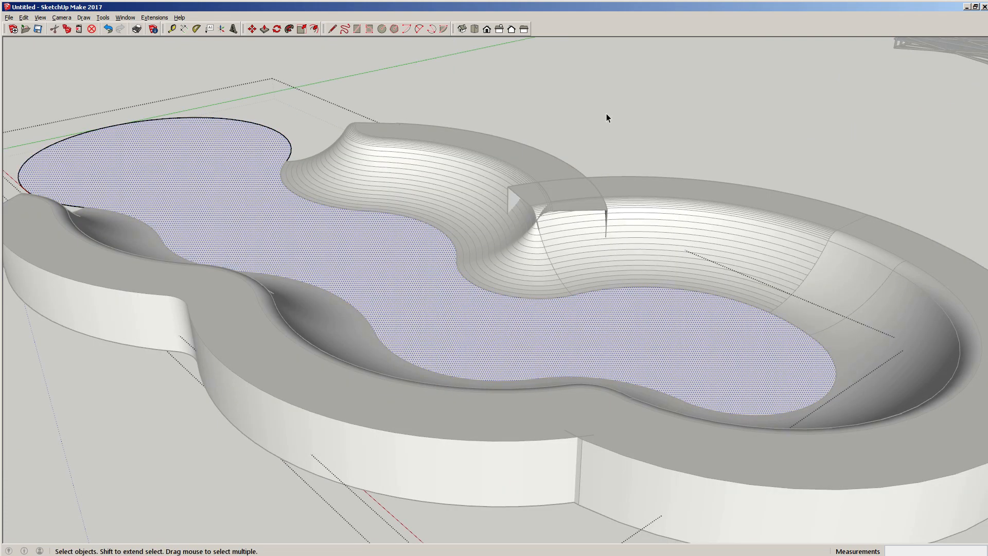
pyautogui.click(606, 114)
# - Draw a line at the inner bend from the lowest point of the crease between the overlapping walls to the first facet corner above
pyautogui.moveTo(644, 241); pyautogui.dragTo(524, 313, button='middle')
pyautogui.scroll(3, 551, 225)
pyautogui.scroll(5, 592, 181)
pyautogui.scroll(3, 524, 313)
pyautogui.moveTo(525, 360); pyautogui.dragTo(527, 365, button='middle')
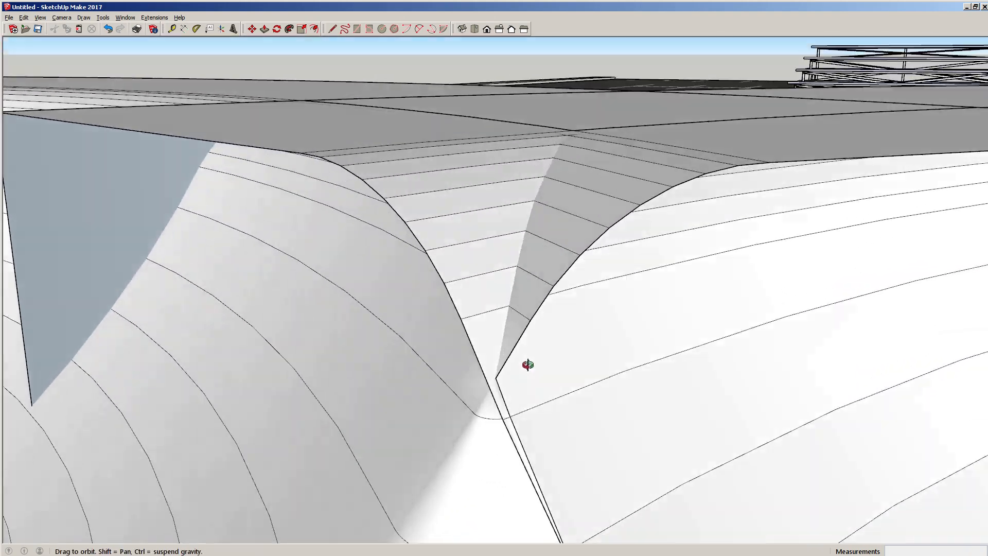
pyautogui.scroll(-5, 528, 365)
pyautogui.moveTo(593, 344); pyautogui.dragTo(463, 374, button='middle')
pyautogui.scroll(3, 742, 207)
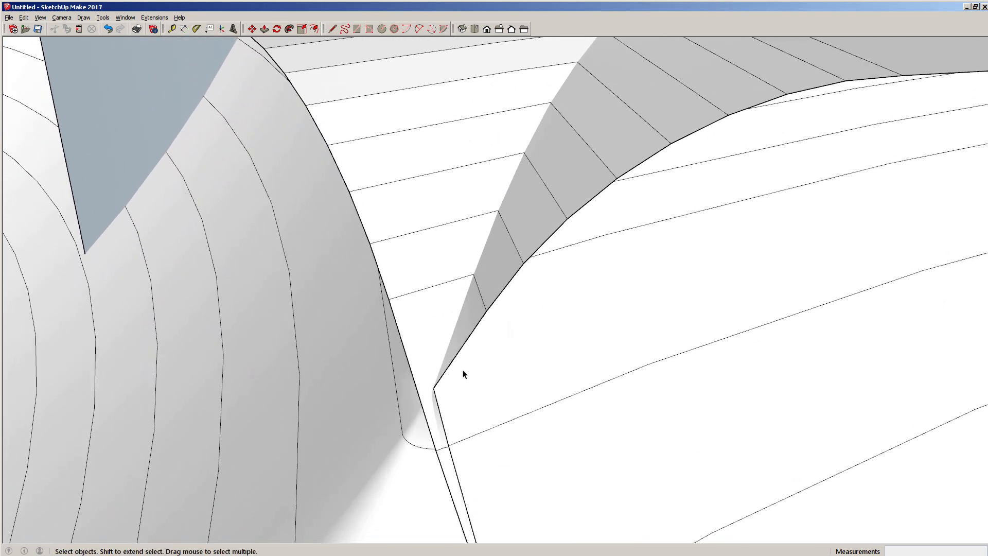
pyautogui.press('l')
pyautogui.click(433, 388)
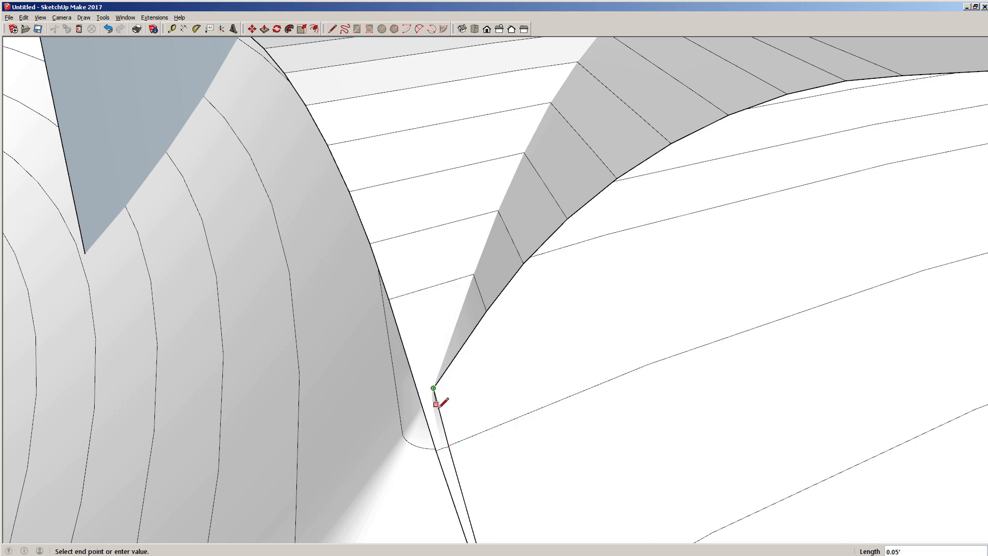
pyautogui.click(473, 274)
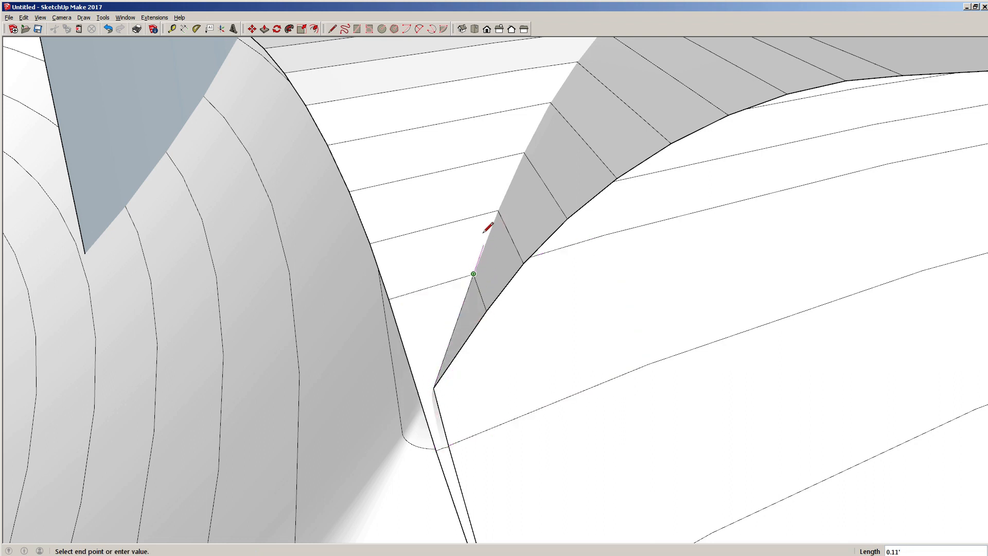
# - Continue tracing the crease with short lines from facet corner to facet corner towards the rim
pyautogui.moveTo(536, 205); pyautogui.dragTo(461, 384, button='middle')
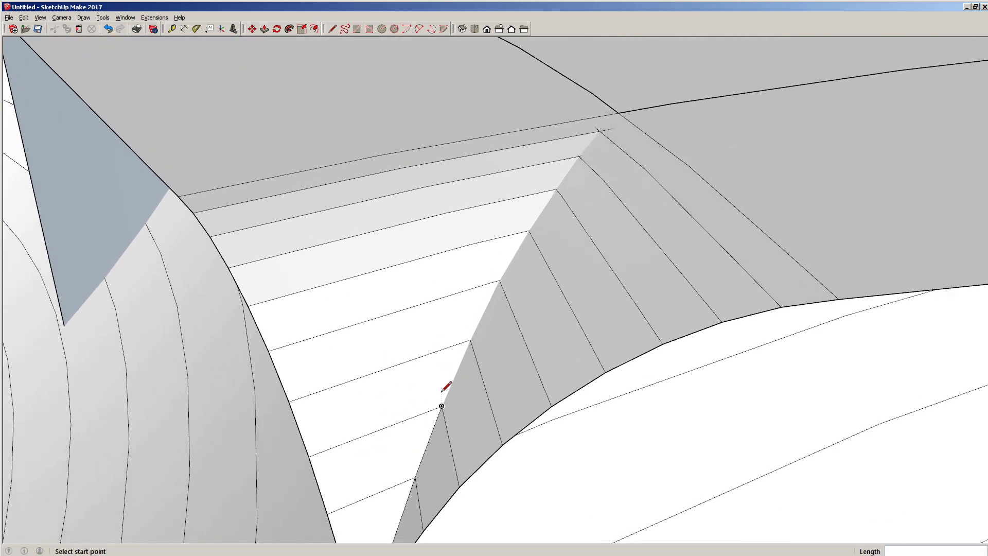
pyautogui.click(442, 406)
pyautogui.click(470, 339)
pyautogui.click(470, 340)
pyautogui.click(500, 280)
pyautogui.click(500, 280)
pyautogui.click(528, 230)
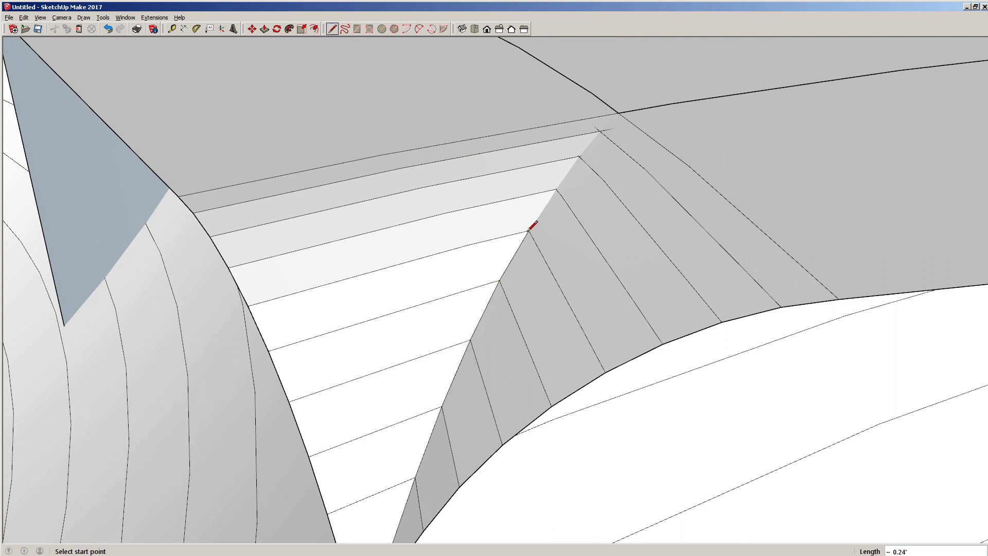
pyautogui.click(529, 230)
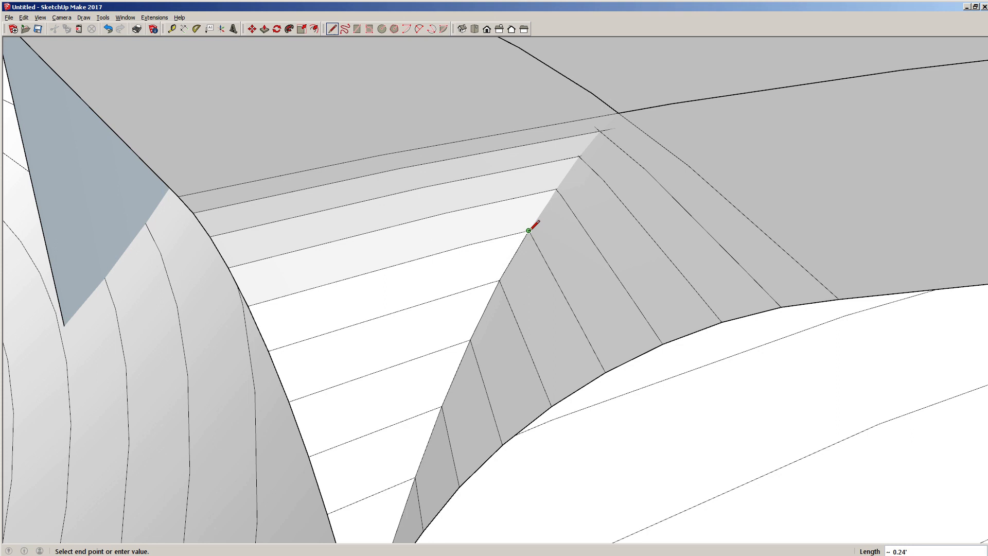
pyautogui.click(556, 190)
pyautogui.click(556, 191)
pyautogui.scroll(3, 587, 148)
pyautogui.click(578, 163)
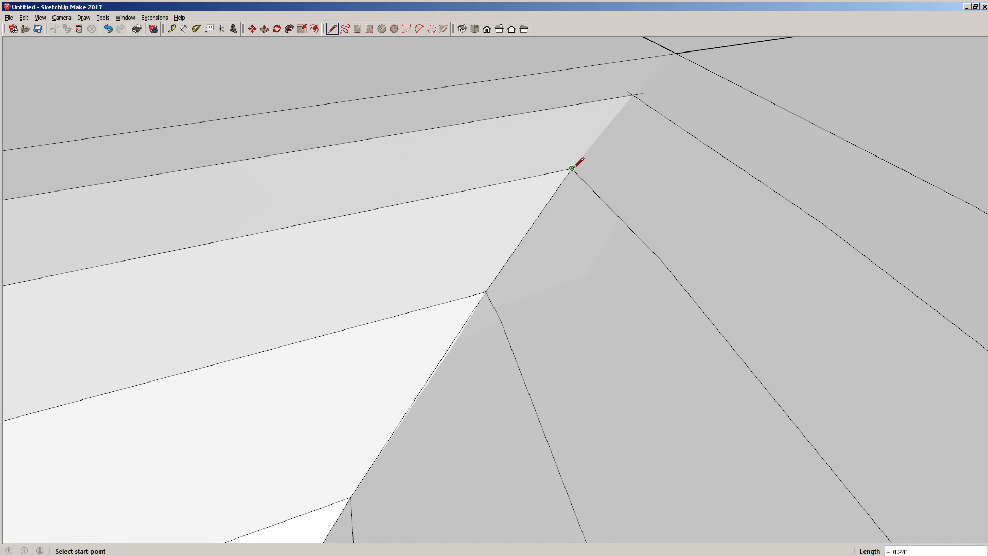
# - Draw the last line segments of the crease up to the point where the two rim edges cross
pyautogui.scroll(-3, 576, 225)
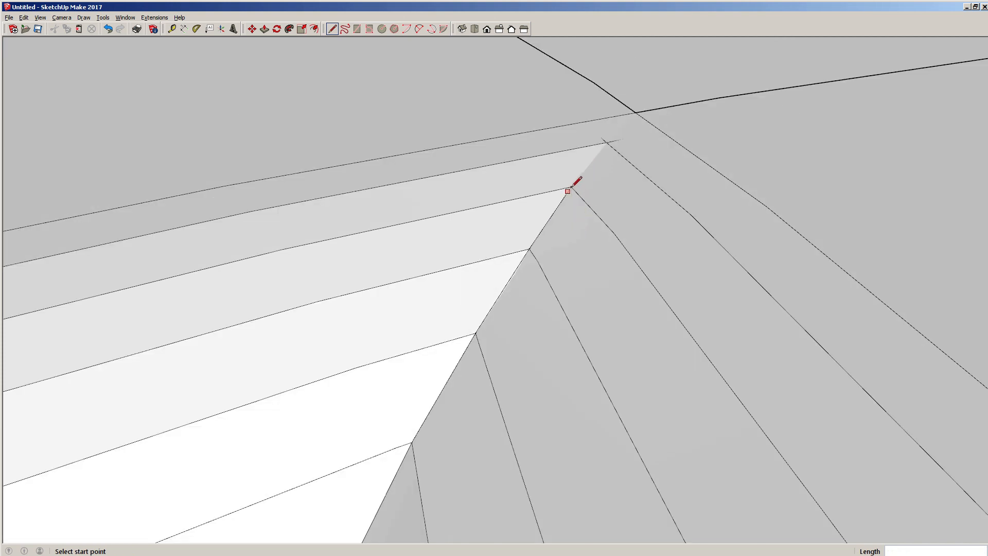
pyautogui.scroll(-2, 573, 187)
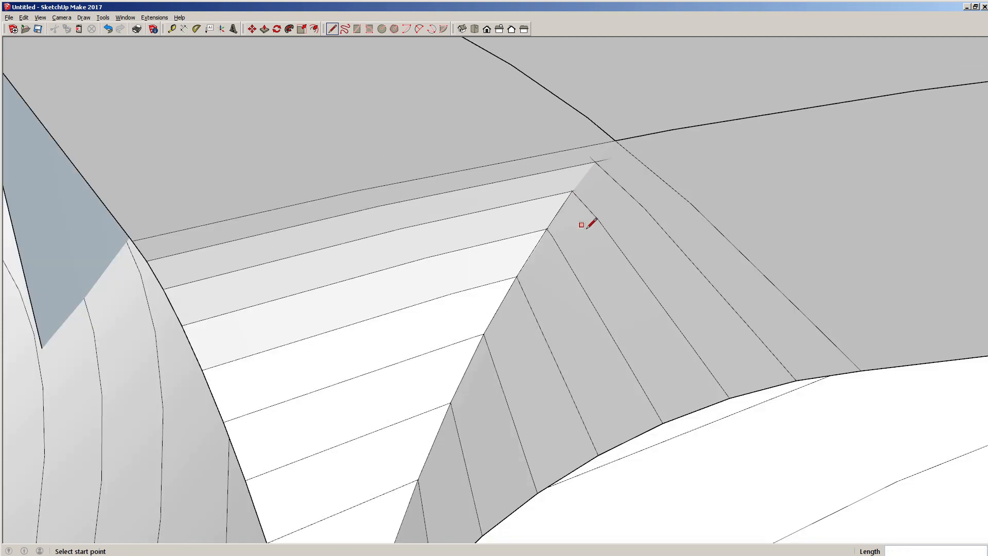
pyautogui.click(572, 190)
pyautogui.click(596, 162)
pyautogui.click(596, 161)
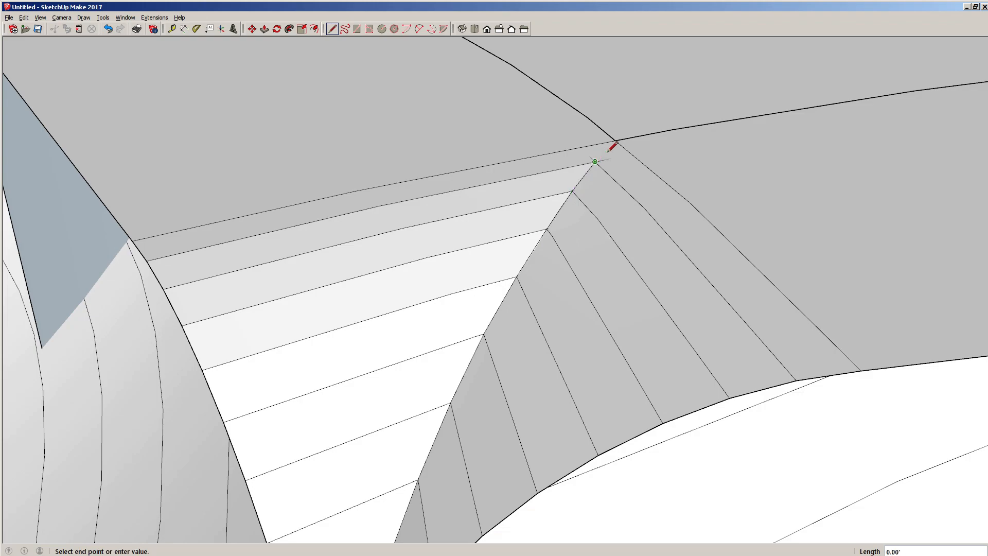
pyautogui.click(615, 140)
pyautogui.press('space')
# - Select the upper overhanging wall flap and the flat rim face at the inner bend to check where the faces separate
pyautogui.scroll(-6, 617, 194)
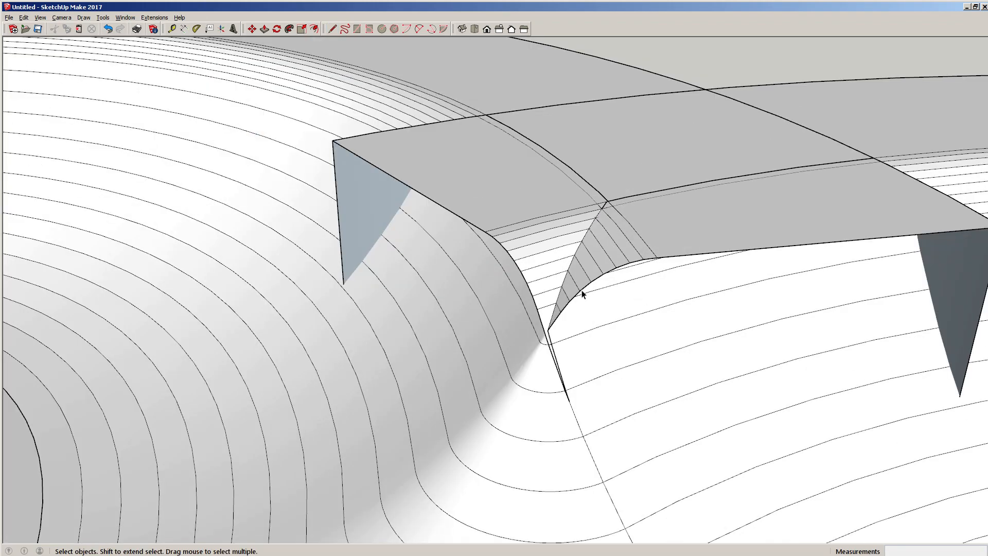
pyautogui.moveTo(581, 290); pyautogui.dragTo(479, 279, button='middle')
pyautogui.scroll(2, 479, 279)
pyautogui.moveTo(518, 309); pyautogui.dragTo(503, 214, button='middle')
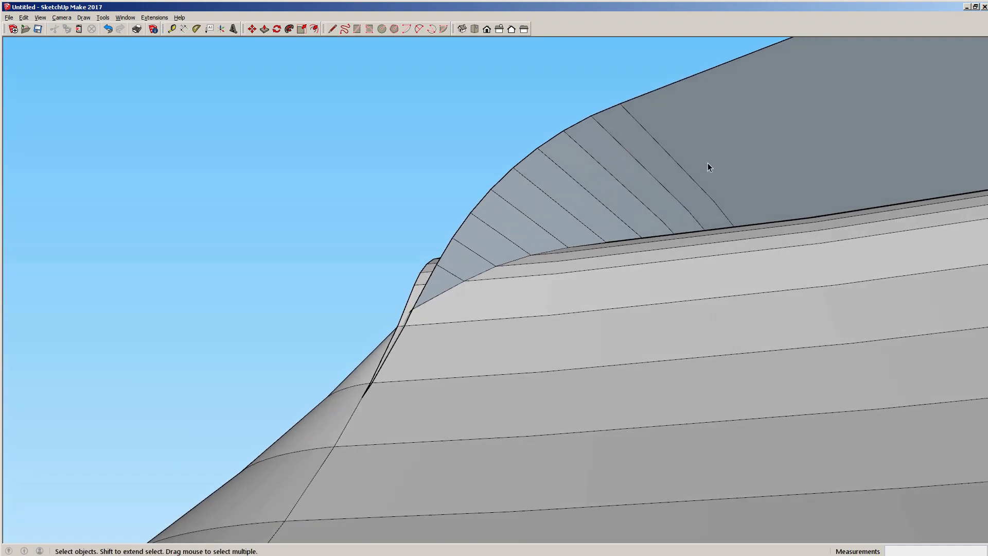
pyautogui.moveTo(447, 106); pyautogui.dragTo(436, 119)
pyautogui.moveTo(436, 119); pyautogui.dragTo(717, 365, button='middle')
pyautogui.scroll(-3, 717, 364)
pyautogui.scroll(1, 506, 311)
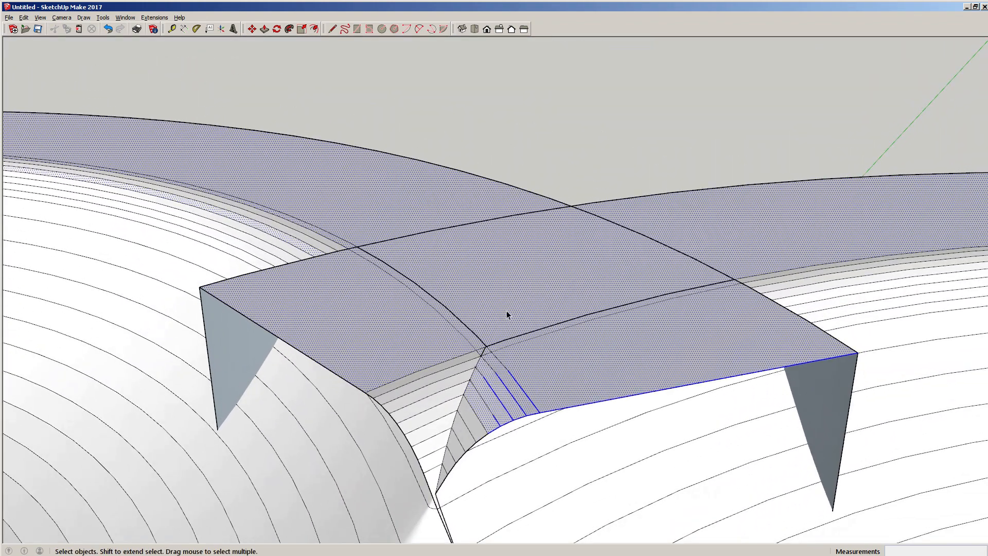
pyautogui.click(665, 340)
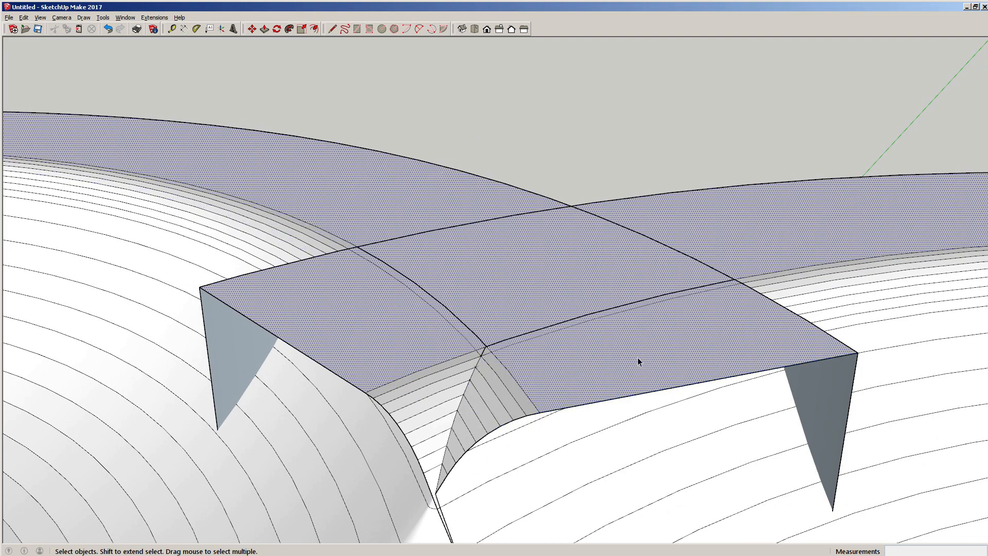
pyautogui.click(561, 127)
pyautogui.click(576, 358)
pyautogui.moveTo(563, 364); pyautogui.dragTo(591, 353, button='middle')
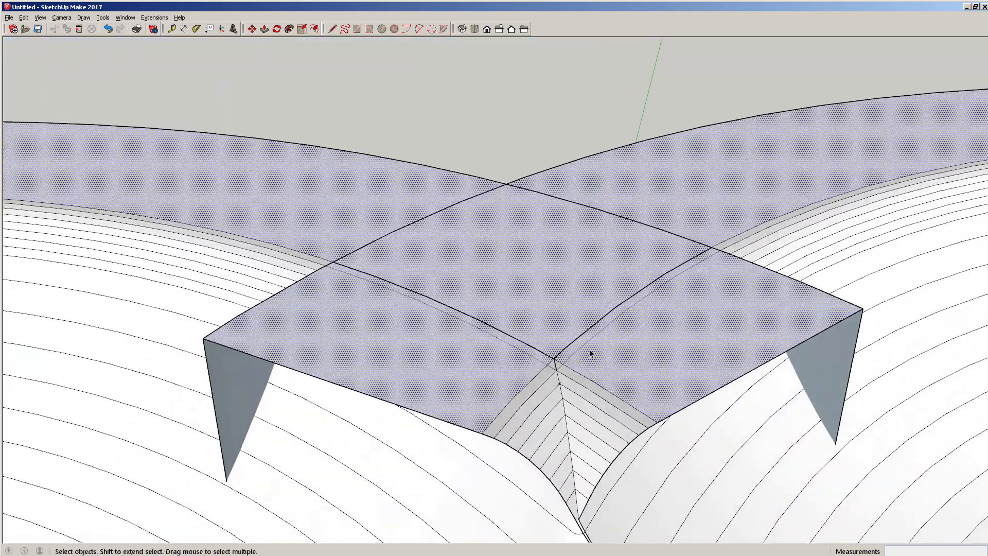
# - Draw the missing crease segment, about 0.25' long, between the uppermost facet corner and the point where the rim edges cross
pyautogui.moveTo(684, 423); pyautogui.dragTo(726, 415, button='middle')
pyautogui.scroll(5, 616, 369)
pyautogui.scroll(5, 543, 335)
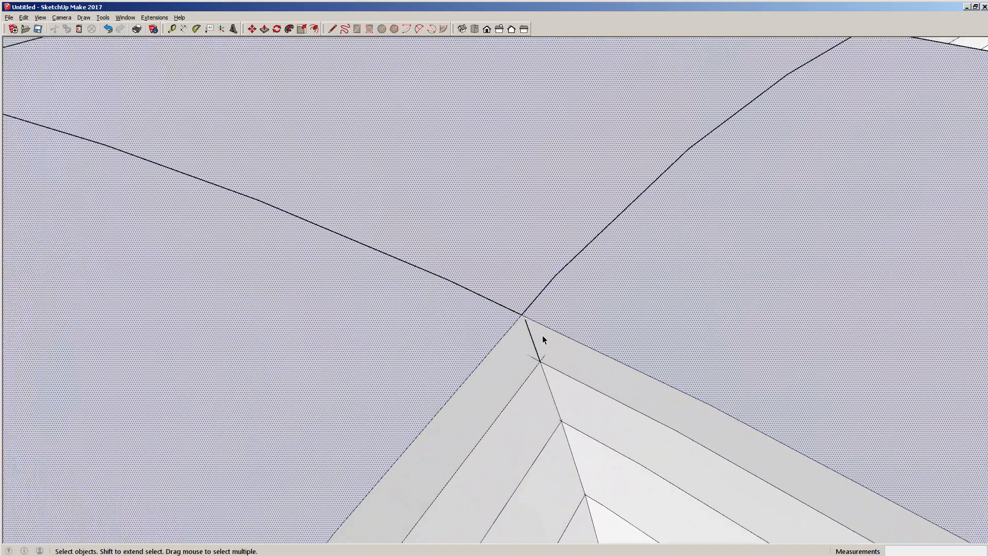
pyautogui.click(522, 325)
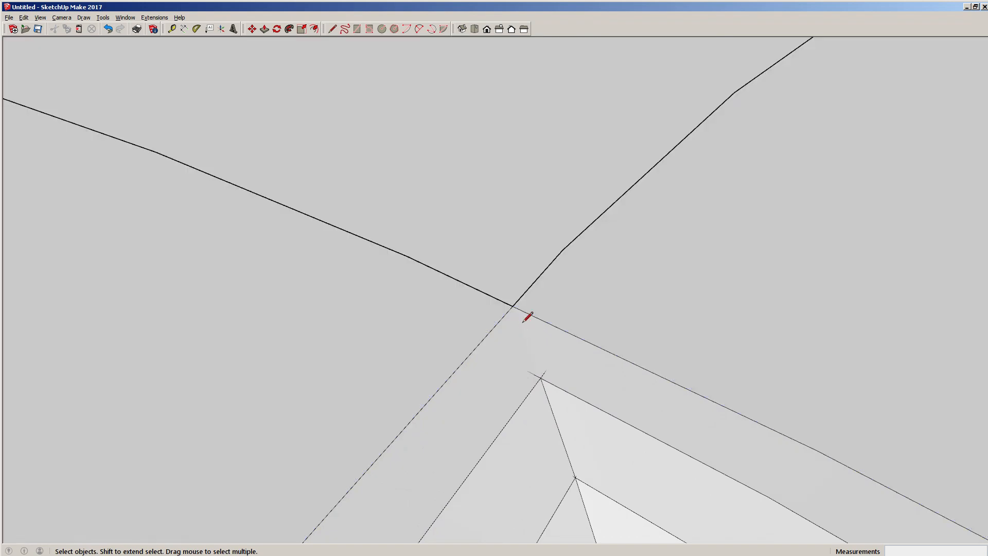
pyautogui.press('l')
pyautogui.click(513, 306)
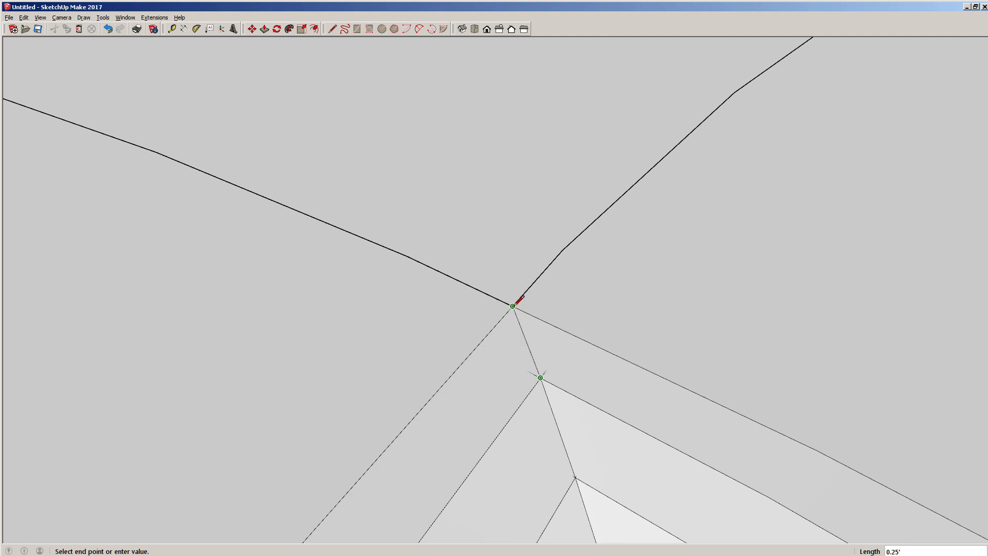
pyautogui.press('space')
# - Select the flat rim face spanning both sides of the inner bend and delete it
pyautogui.scroll(-10, 515, 276)
pyautogui.click(639, 292)
pyautogui.scroll(5, 639, 283)
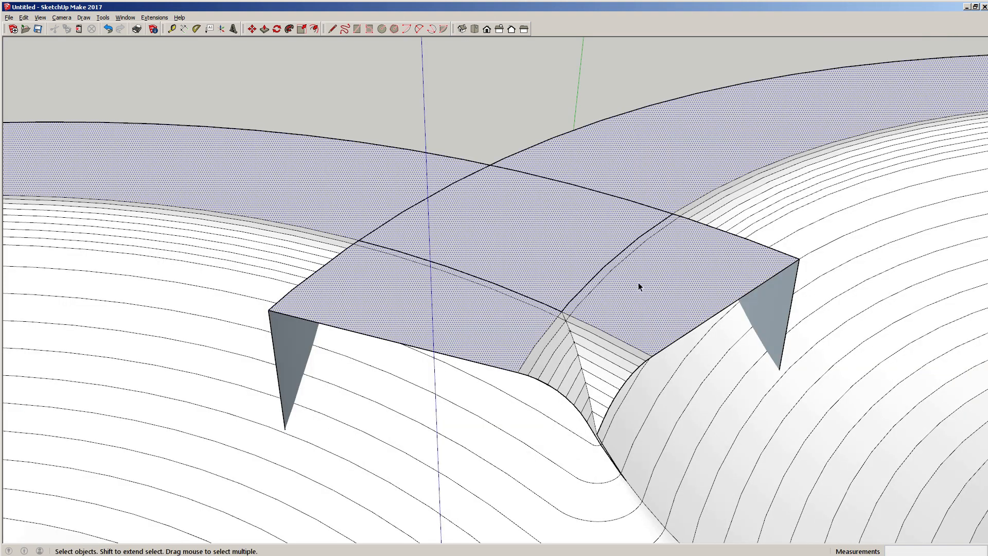
pyautogui.moveTo(635, 278); pyautogui.dragTo(726, 276, button='middle')
pyautogui.scroll(4, 620, 285)
pyautogui.moveTo(619, 285); pyautogui.dragTo(483, 308, button='middle')
pyautogui.scroll(-5, 530, 336)
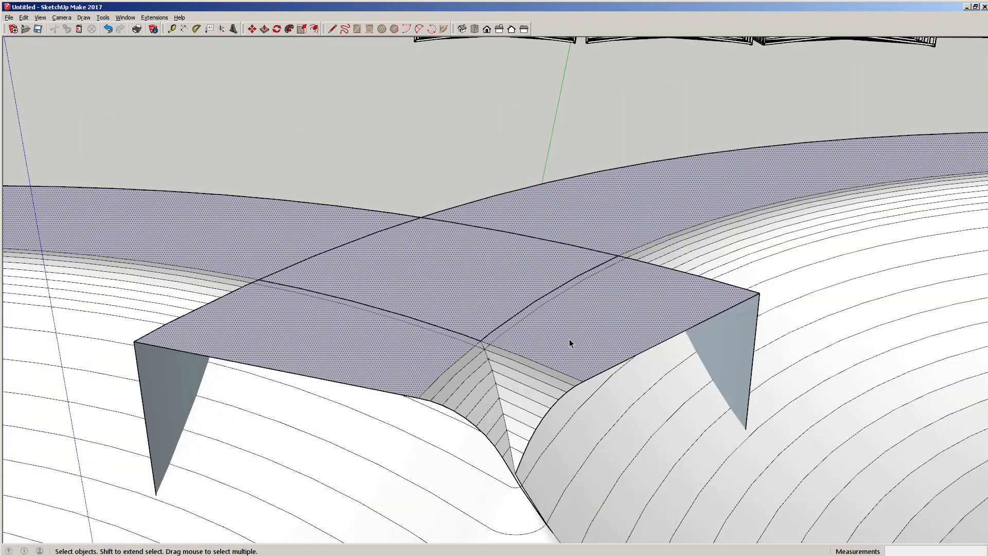
pyautogui.scroll(-10, 570, 340)
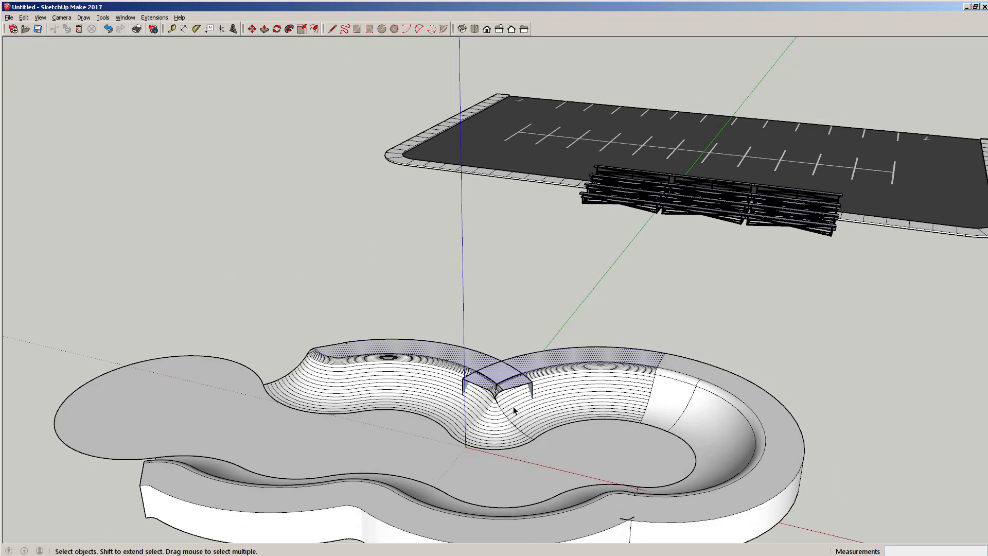
pyautogui.scroll(6, 511, 400)
pyautogui.moveTo(501, 375); pyautogui.dragTo(570, 281, button='middle')
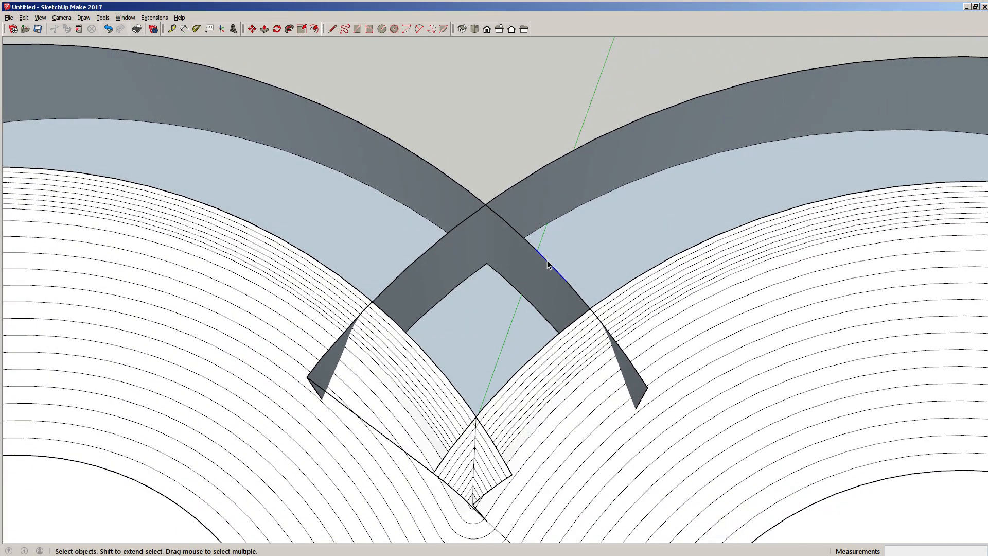
# - Delete outer wall edges beyond the crossing point to remove most of one overlapping wall end
pyautogui.press('Delete')
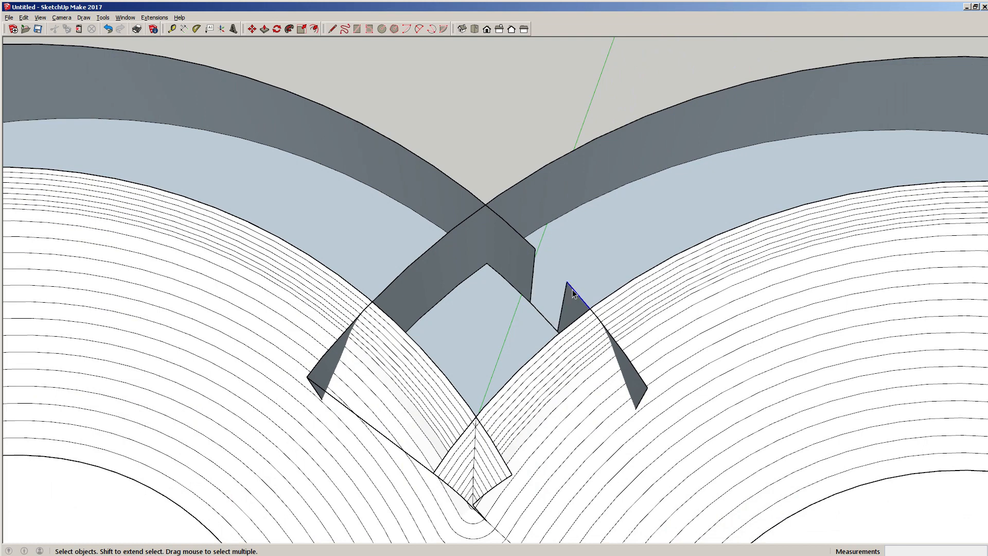
pyautogui.press('Delete')
pyautogui.click(535, 261)
pyautogui.press('Delete')
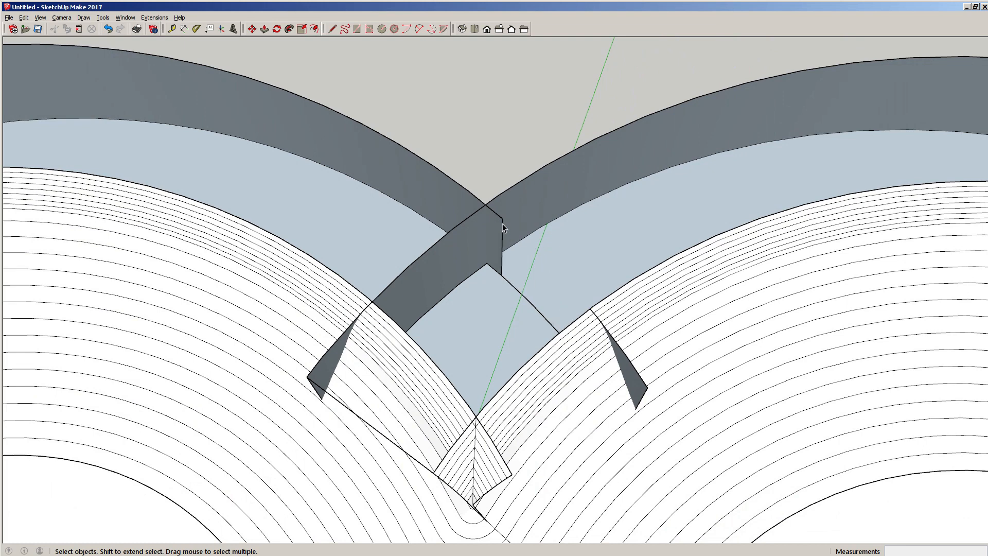
# - Try deleting the end edge of the overlapping outer wall beside the crossing, and undo the deletion
pyautogui.press('Delete')
pyautogui.click(493, 211)
pyautogui.moveTo(511, 212)
pyautogui.mouseDown(button='middle')
pyautogui.moveTo(633, 234)
pyautogui.moveTo(561, 209)
pyautogui.mouseUp(button='middle')
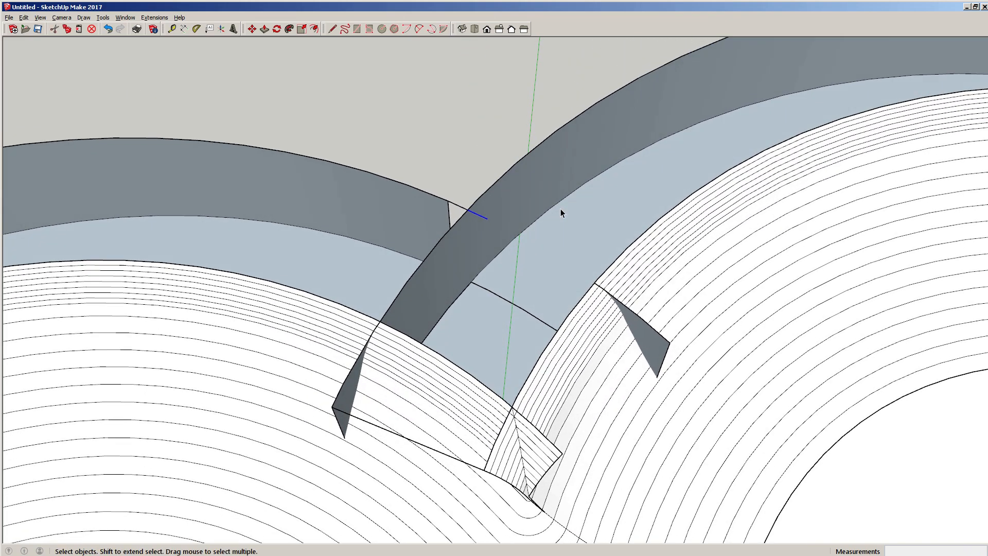
pyautogui.hotkey('ctrl', 'z')
# - Draw a vertical line where the outer walls cross, from the lower corner up to the upper crossing point
pyautogui.scroll(2, 479, 278)
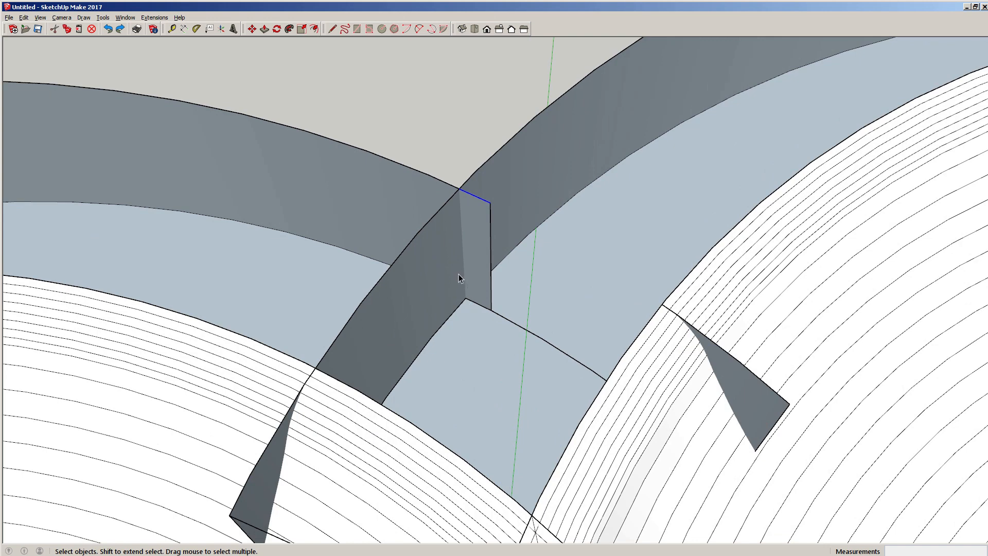
pyautogui.press('l')
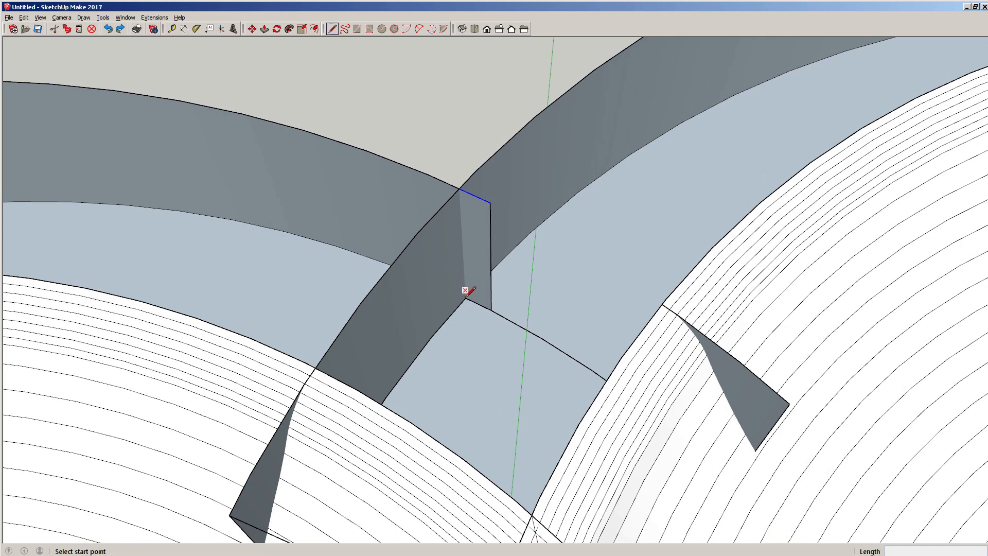
pyautogui.moveTo(466, 287); pyautogui.dragTo(453, 286, button='middle')
pyautogui.click(470, 303)
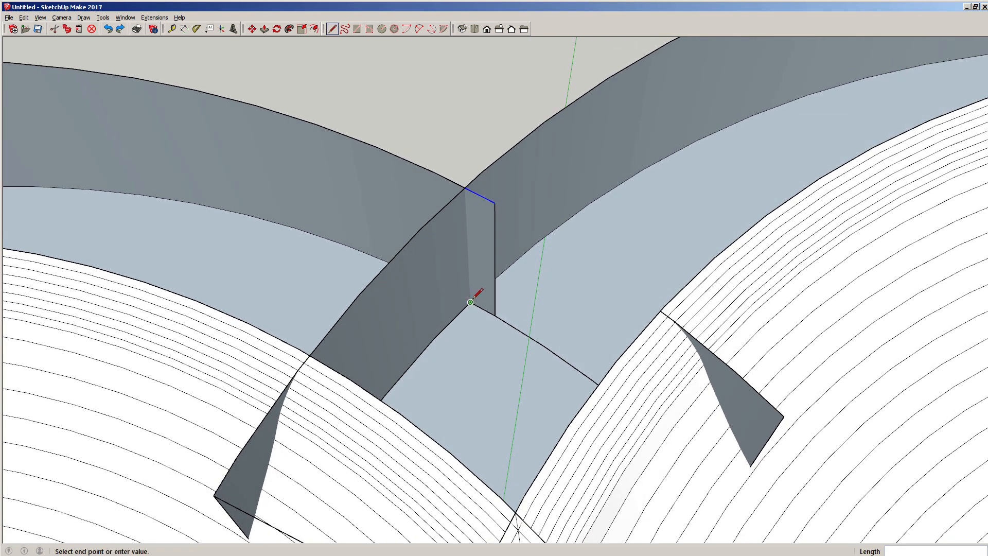
pyautogui.click(464, 188)
pyautogui.press('space')
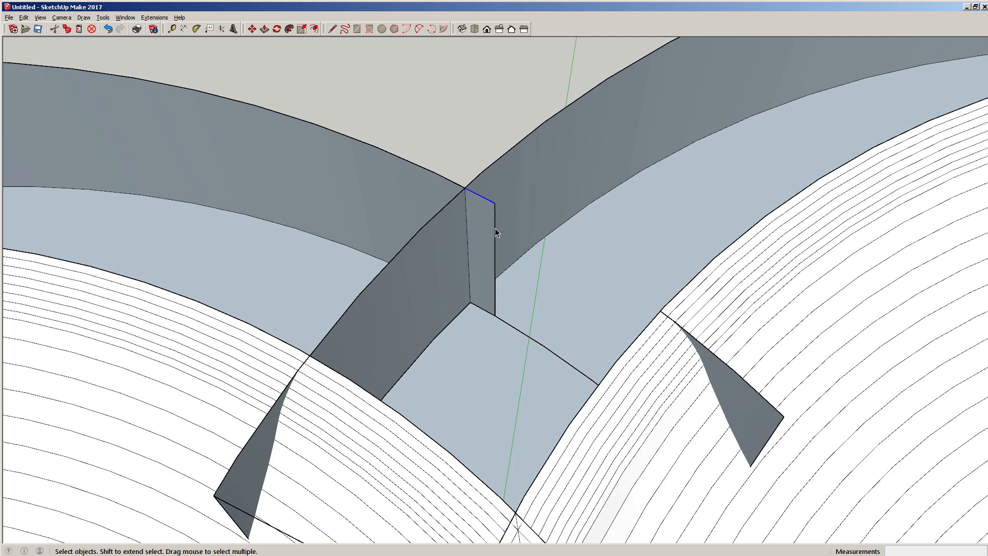
# - Delete the outer wall stub past the vertical line together with its leftover upper edge
pyautogui.click(495, 230)
pyautogui.press('Delete')
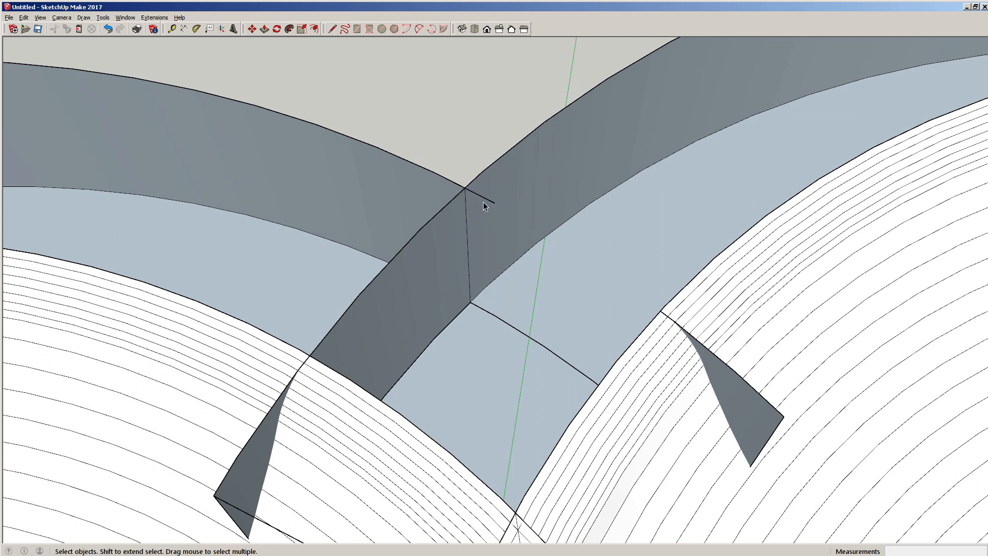
pyautogui.click(484, 202)
pyautogui.press('Delete')
# - Delete the leftover bottom edges of the removed wall one by one, from the crossing towards the inner wall
pyautogui.click(493, 315)
pyautogui.press('Delete')
pyautogui.click(511, 327)
pyautogui.press('Delete')
pyautogui.click(551, 353)
pyautogui.moveTo(530, 337)
pyautogui.mouseDown(button='middle')
pyautogui.moveTo(598, 353)
pyautogui.moveTo(759, 331)
pyautogui.moveTo(593, 313)
pyautogui.mouseUp(button='middle')
pyautogui.click(591, 307)
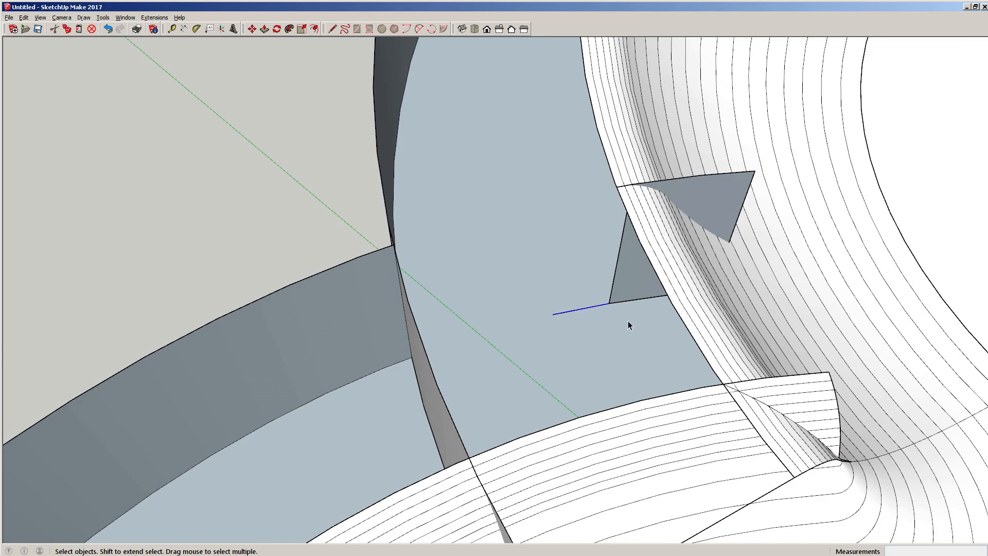
pyautogui.press('Delete')
# - Delete the remaining outer wall fragment that cuts through the curved pool wall
pyautogui.moveTo(628, 262); pyautogui.dragTo(607, 235, button='middle')
pyautogui.click(600, 283)
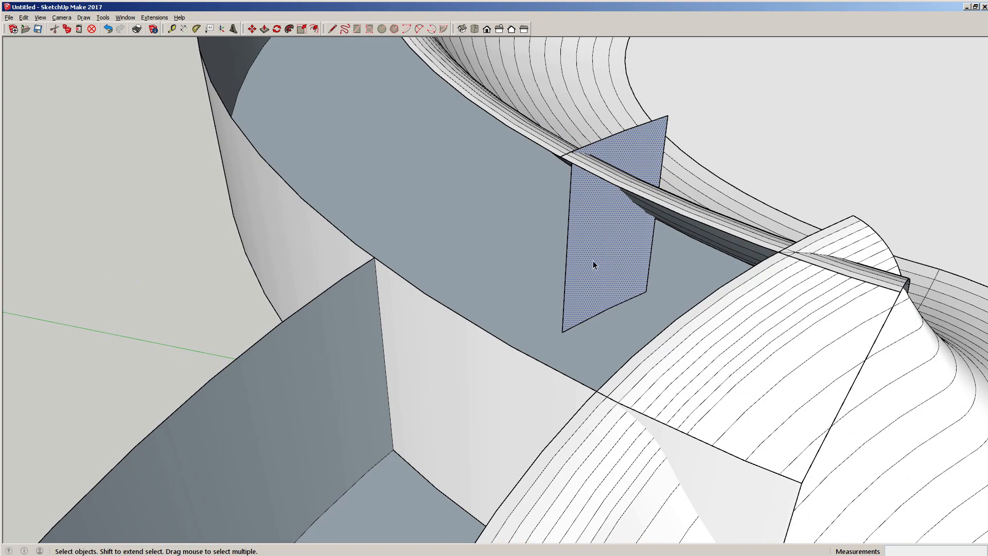
pyautogui.moveTo(593, 260); pyautogui.dragTo(347, 255, button='middle')
pyautogui.press('Delete')
pyautogui.moveTo(415, 212); pyautogui.dragTo(551, 283, button='middle')
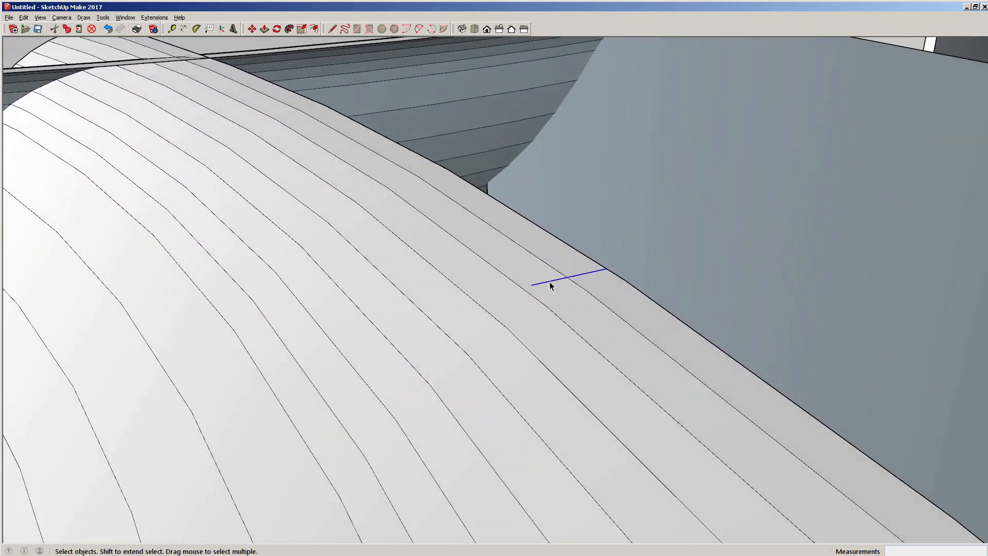
# - Delete the other outer wall end overlapping the curved pool wall, along with the loose straight edge beside it
pyautogui.moveTo(585, 355); pyautogui.dragTo(556, 216, button='middle')
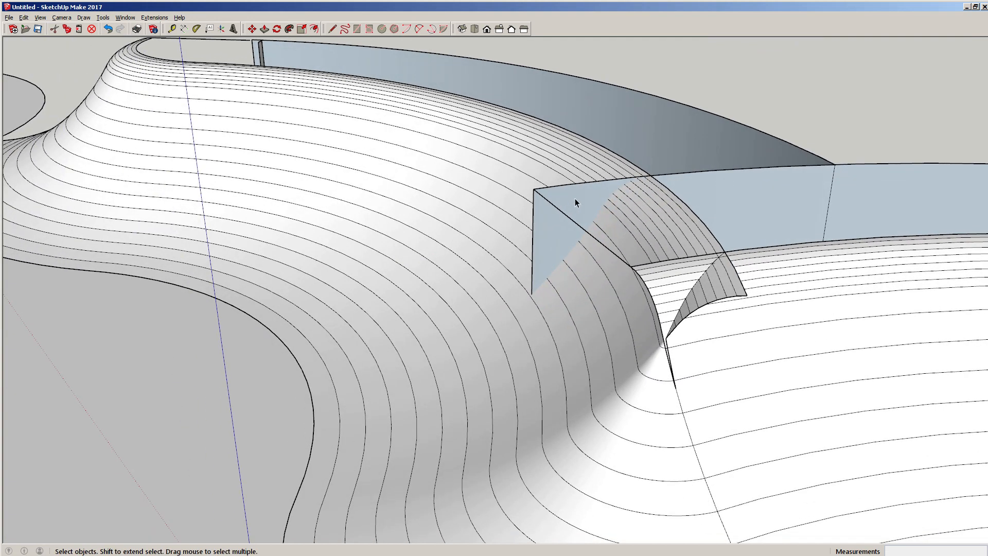
pyautogui.click(576, 198)
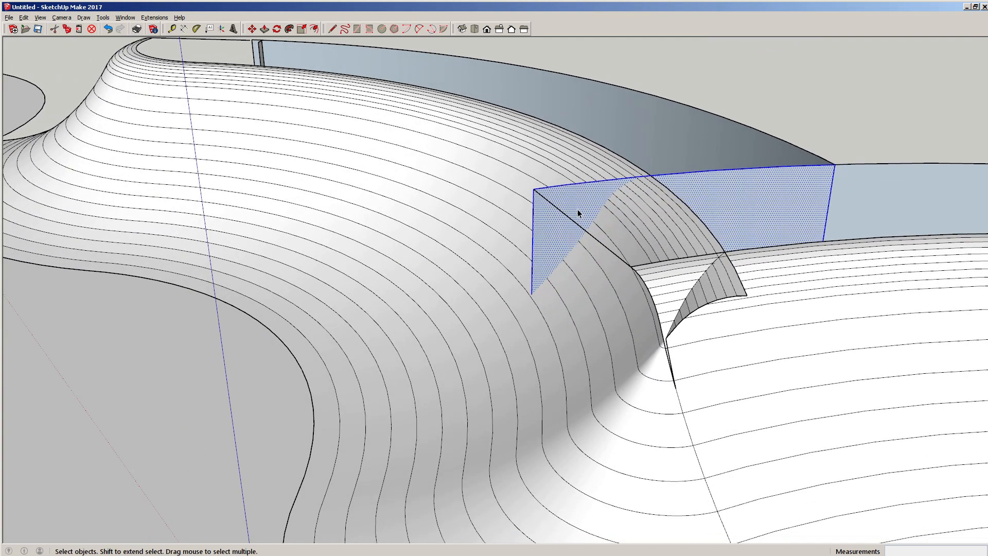
pyautogui.press('Delete')
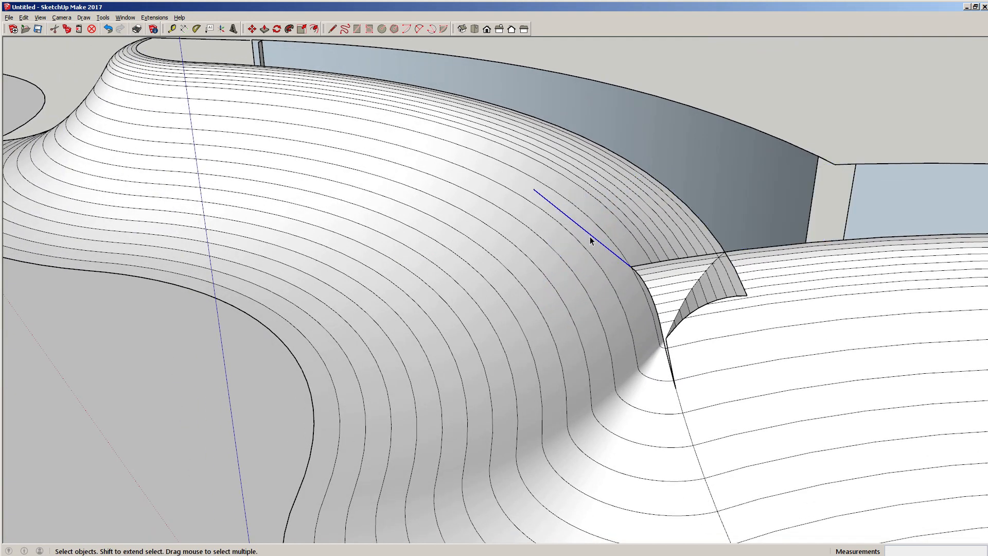
pyautogui.press('Delete')
# - Close the gap at the outer wall corner by drawing a vertical line from its lower corner to its upper corner
pyautogui.moveTo(721, 277); pyautogui.dragTo(649, 438, button='middle')
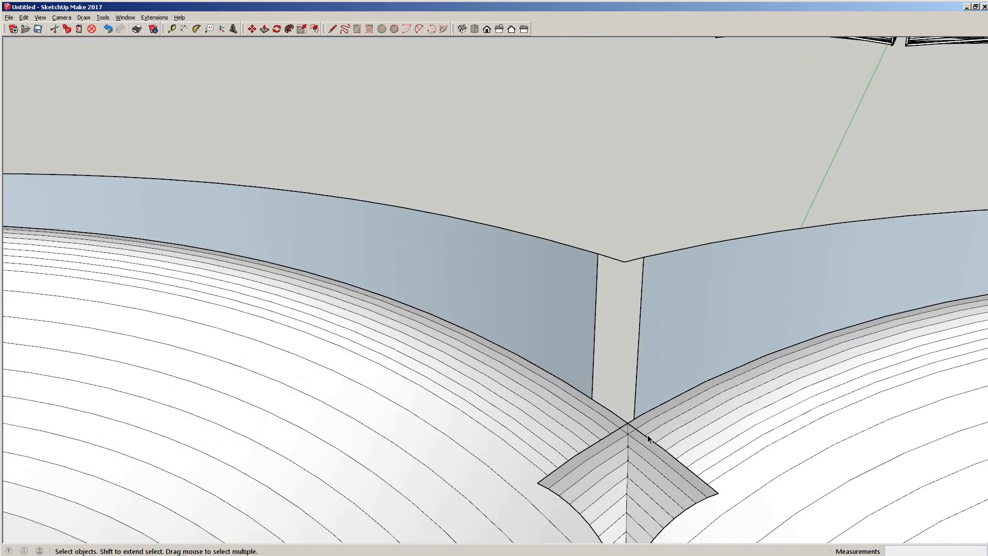
pyautogui.moveTo(648, 355); pyautogui.dragTo(637, 405, button='middle')
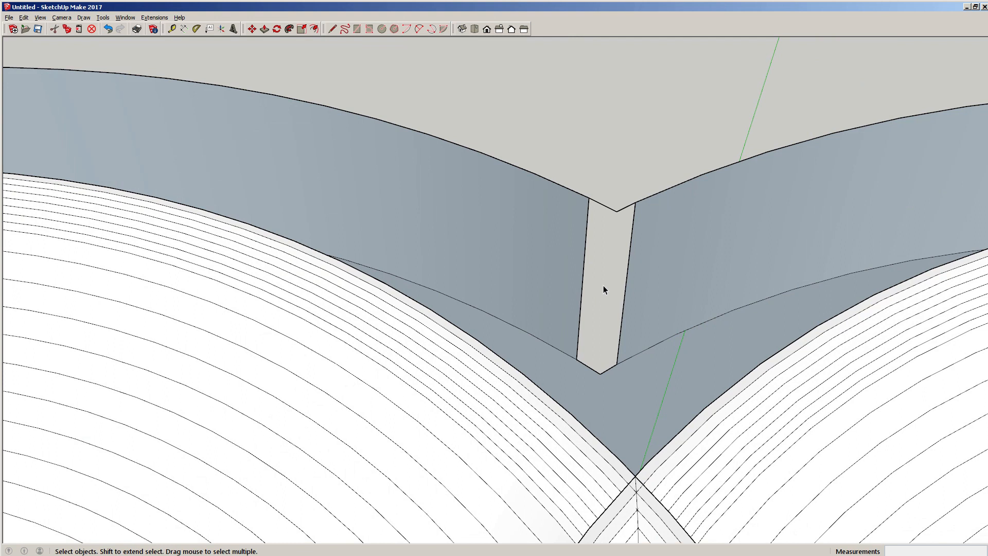
pyautogui.press('l')
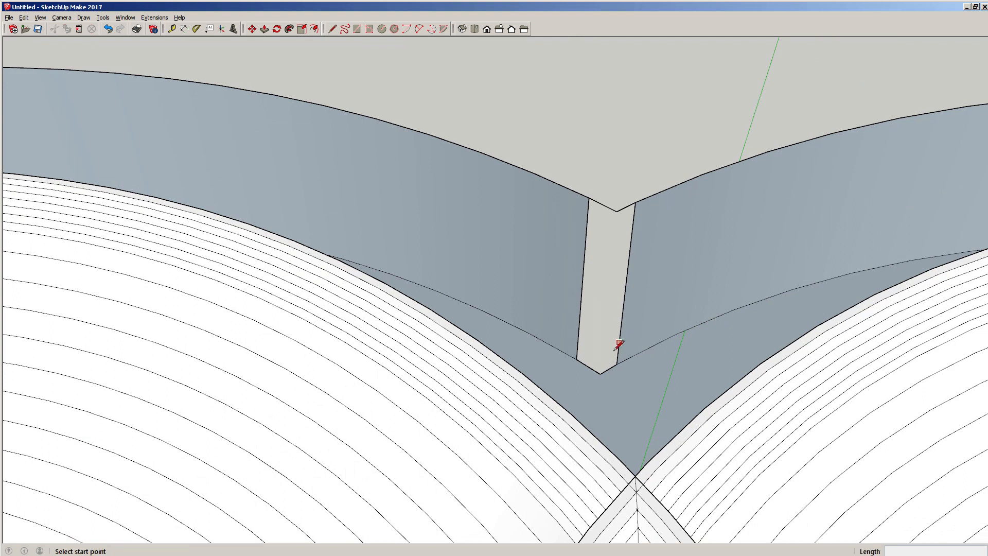
pyautogui.click(602, 374)
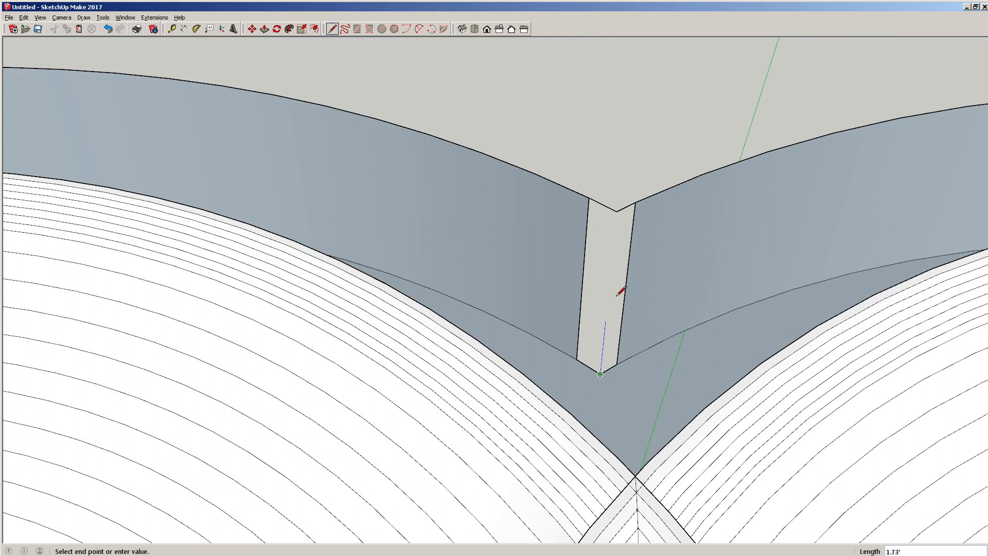
pyautogui.click(617, 211)
pyautogui.press('space')
pyautogui.scroll(-3, 628, 288)
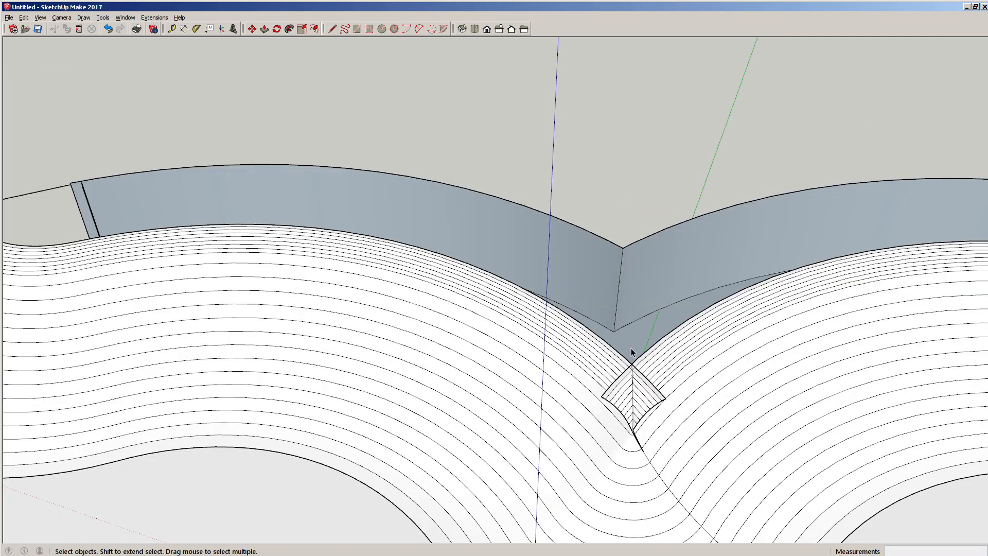
pyautogui.click(612, 278)
# - Select the upper part of the flap overhanging the crease from a low side view and delete it
pyautogui.scroll(3, 580, 253)
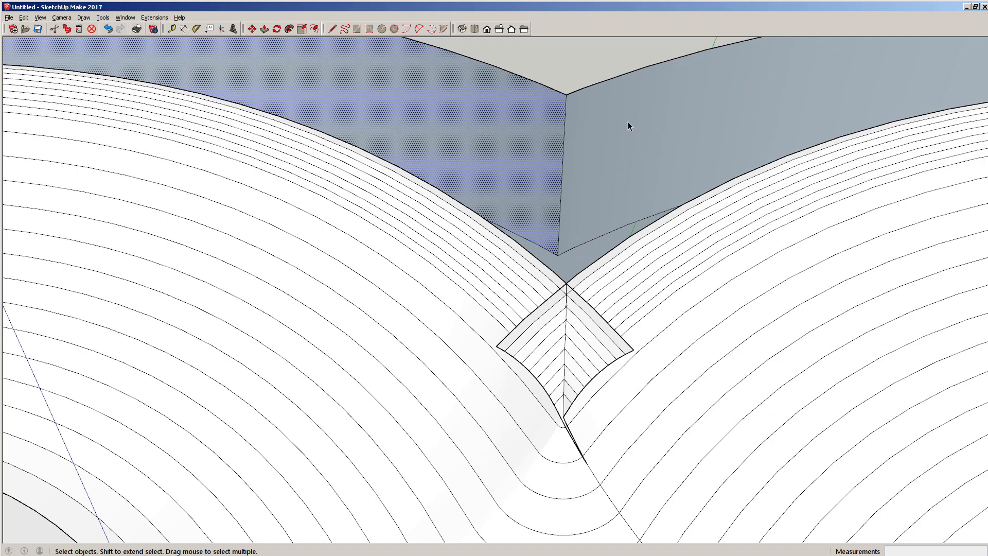
pyautogui.scroll(-3, 587, 301)
pyautogui.scroll(4, 592, 325)
pyautogui.moveTo(596, 326); pyautogui.dragTo(488, 138, button='middle')
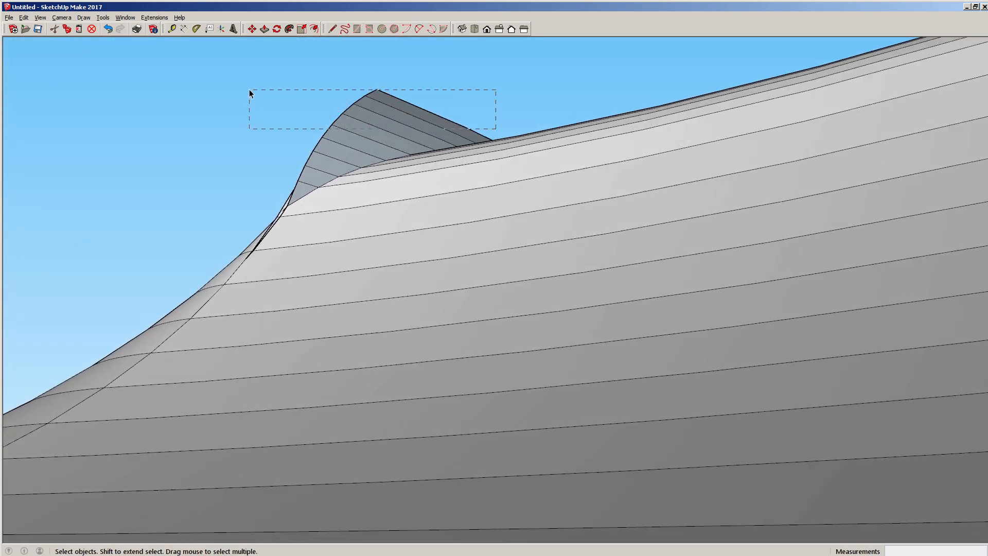
pyautogui.moveTo(250, 90); pyautogui.dragTo(250, 91)
pyautogui.press('Delete')
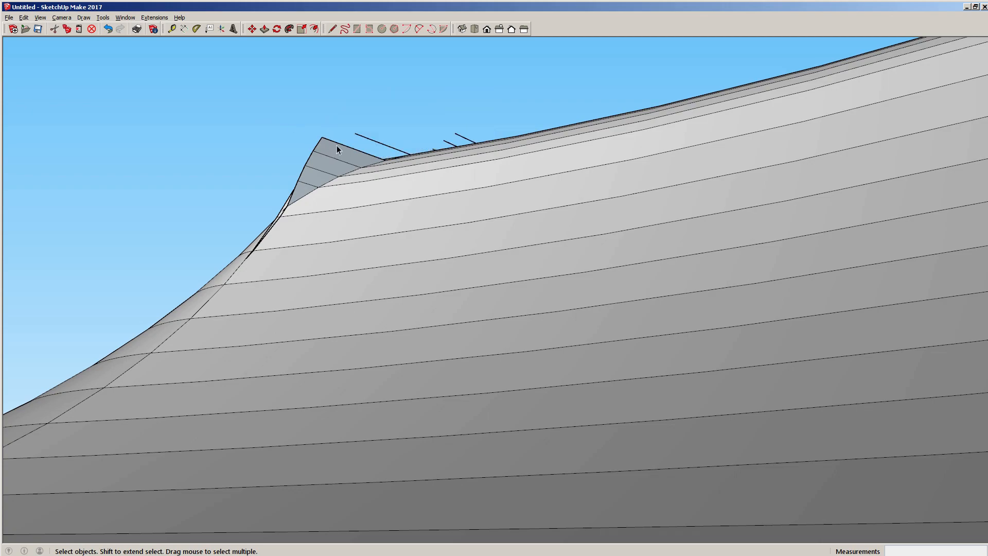
pyautogui.moveTo(337, 146); pyautogui.dragTo(723, 404, button='middle')
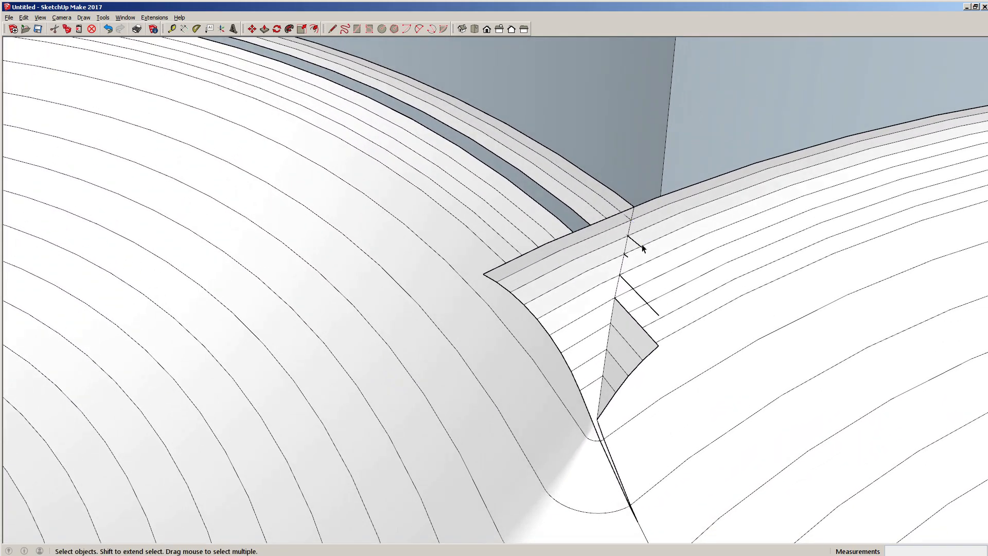
# - Delete the loose edges and upper strips remaining from the flap on the right-hand side of the crease
pyautogui.press('Delete')
pyautogui.press('Delete')
pyautogui.press('Delete')
pyautogui.doubleClick(621, 315)
pyautogui.press('Delete')
# - Select the wall strip crossing the crease to check its extent and undo the last flap deletion
pyautogui.press('o')
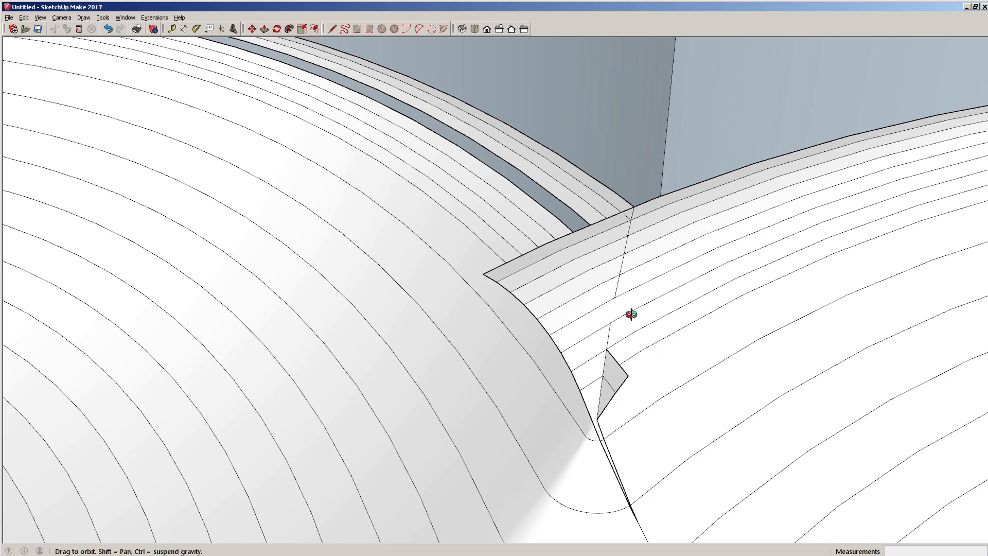
pyautogui.moveTo(631, 315); pyautogui.dragTo(570, 288)
pyautogui.press('space')
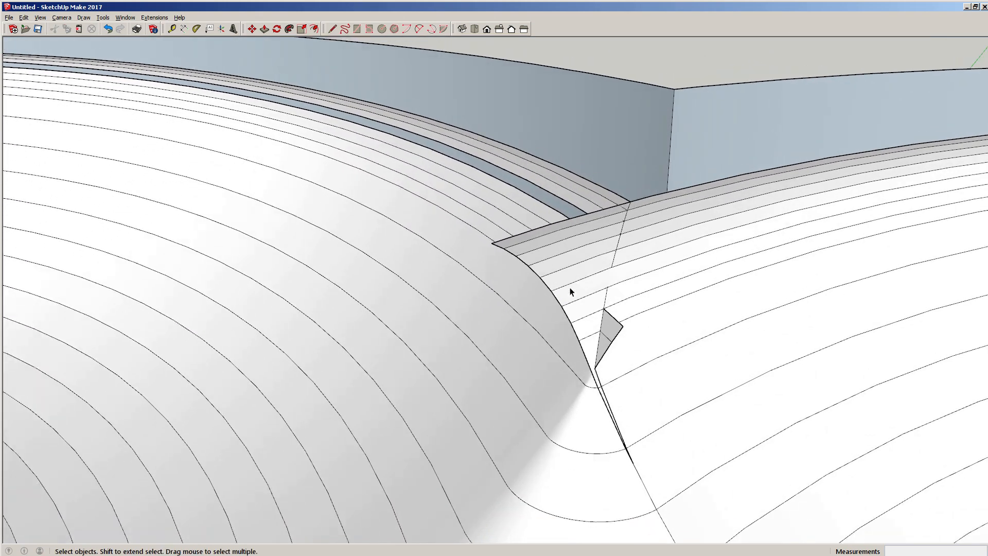
pyautogui.click(571, 299)
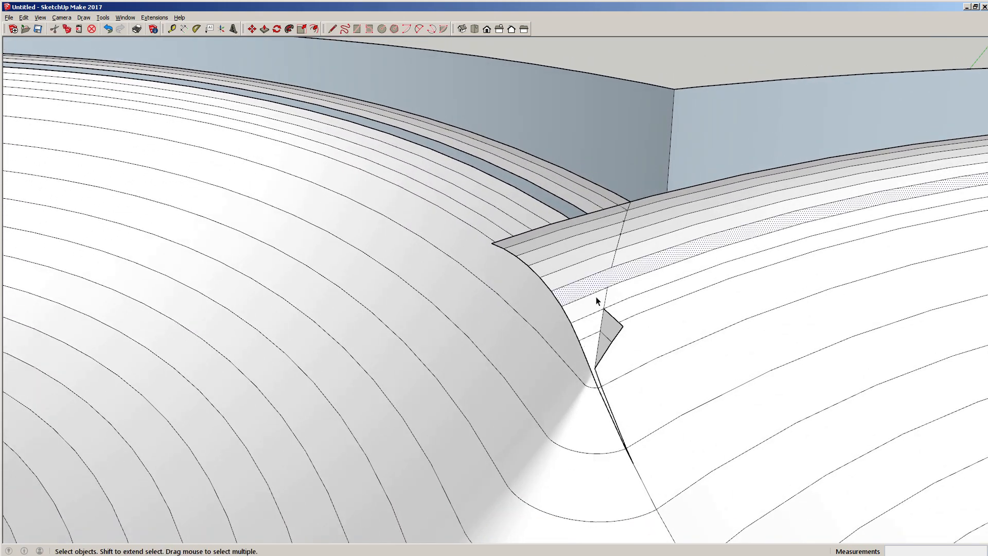
pyautogui.hotkey('ctrl', 'z')
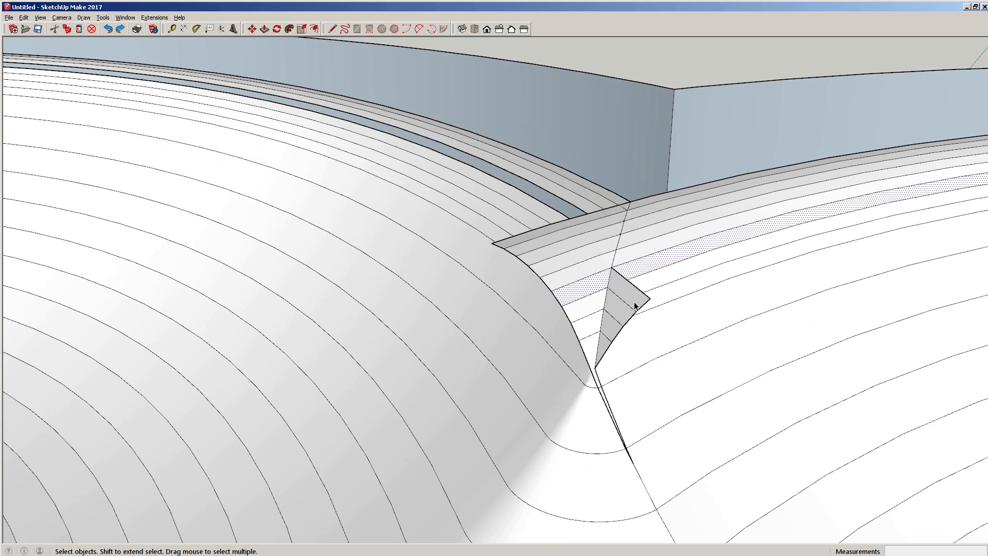
# - Delete the uppermost remaining strips of the right-hand flap where they meet the crease
pyautogui.moveTo(635, 306); pyautogui.dragTo(664, 290, button='middle')
pyautogui.click(662, 281)
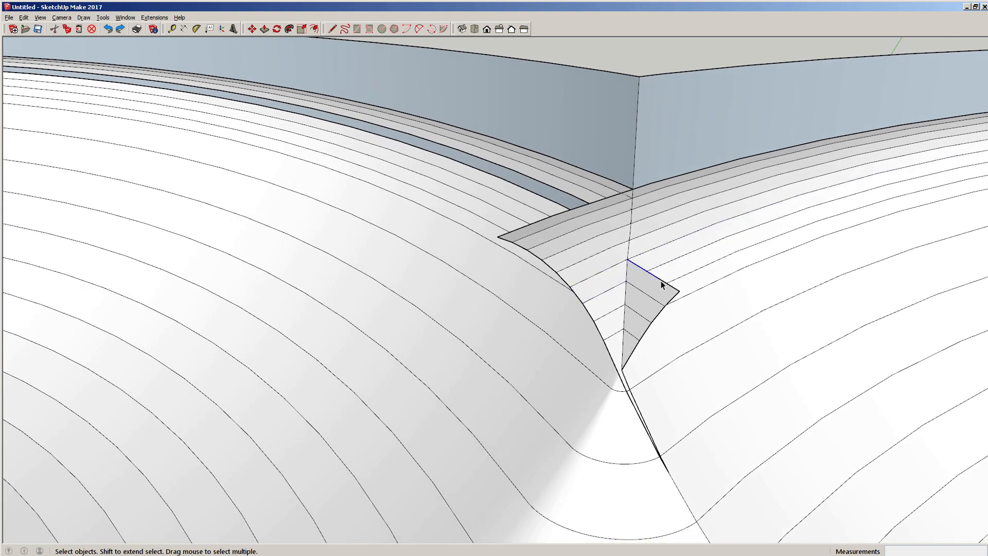
pyautogui.press('Delete')
pyautogui.click(637, 291)
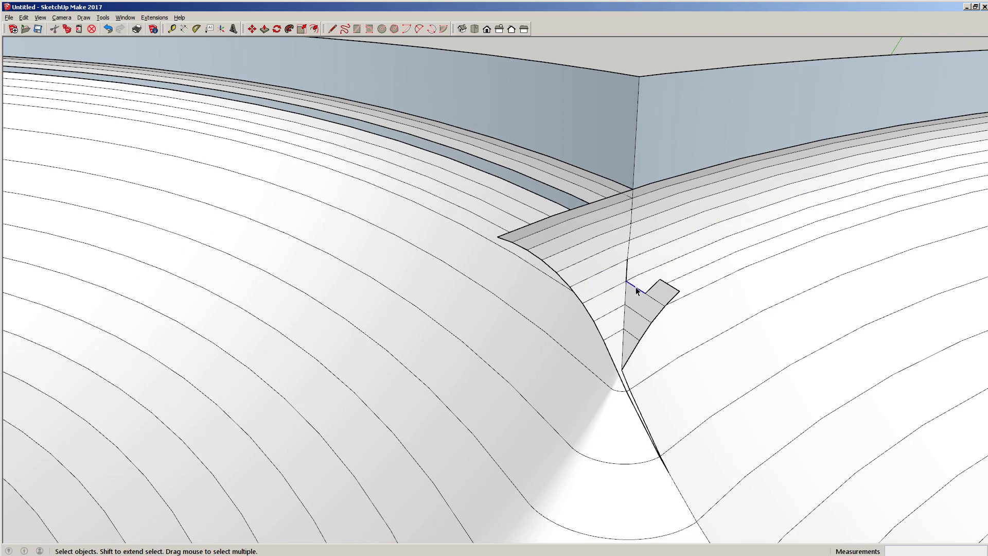
pyautogui.press('Delete')
pyautogui.click(629, 308)
pyautogui.press('Delete')
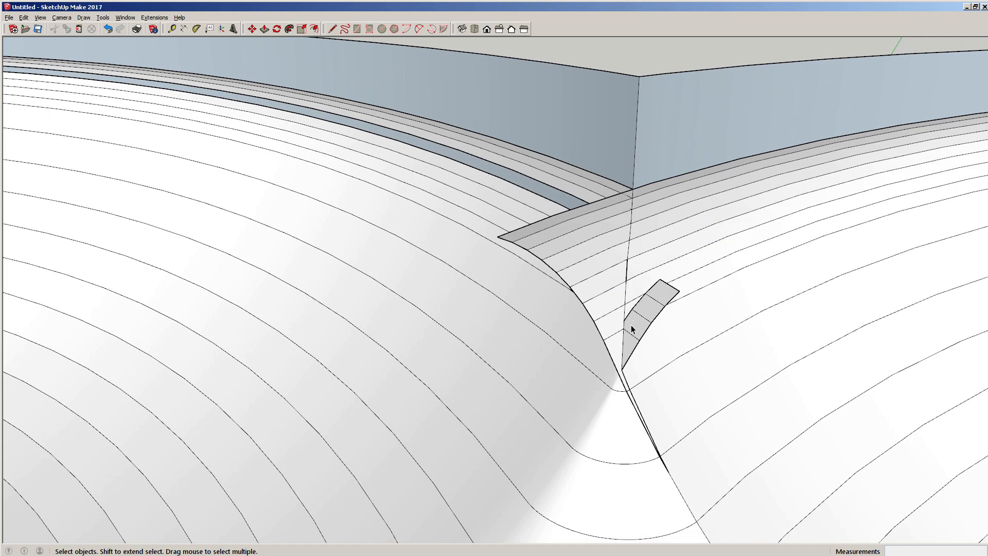
# - Delete the lowest strips of the right-hand flap at the crease, along with the detached fragment beside them
pyautogui.scroll(2, 630, 318)
pyautogui.click(627, 315)
pyautogui.press('Delete')
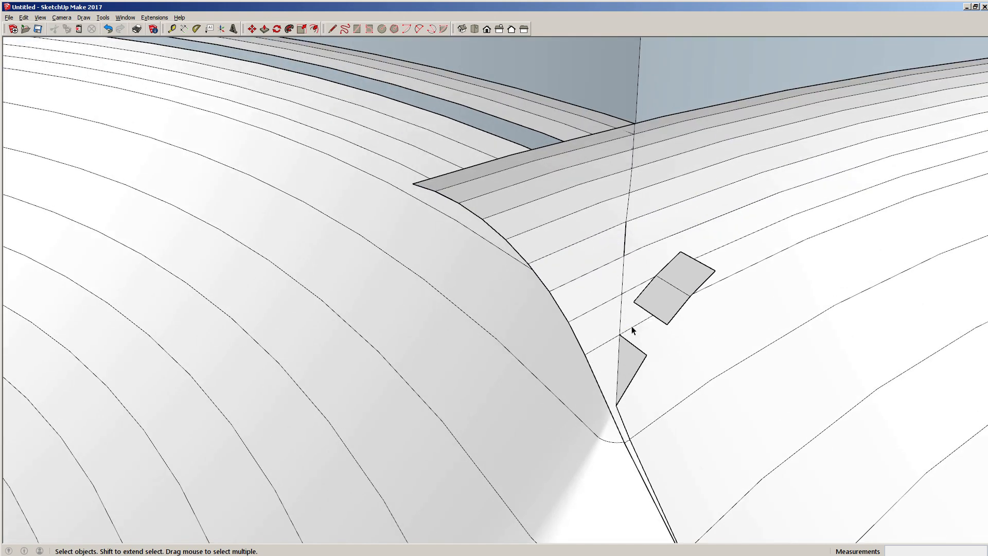
pyautogui.click(632, 344)
pyautogui.press('Delete')
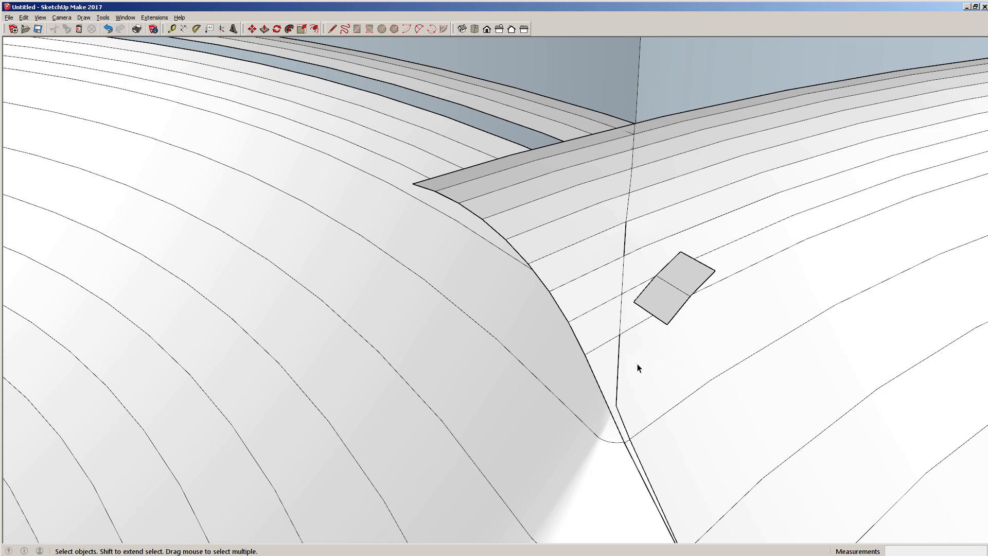
pyautogui.moveTo(645, 318)
pyautogui.mouseDown(button='middle')
pyautogui.moveTo(653, 308)
pyautogui.moveTo(472, 194)
pyautogui.moveTo(610, 276)
pyautogui.mouseUp(button='middle')
pyautogui.click(662, 303)
pyautogui.press('Delete')
# - Inspect the crease and the neighbouring curved wall for gaps, and undo the deletions of the right-hand flap
pyautogui.moveTo(602, 385)
pyautogui.mouseDown(button='middle')
pyautogui.moveTo(591, 406)
pyautogui.moveTo(626, 347)
pyautogui.moveTo(703, 287)
pyautogui.moveTo(715, 313)
pyautogui.moveTo(593, 403)
pyautogui.mouseUp(button='middle')
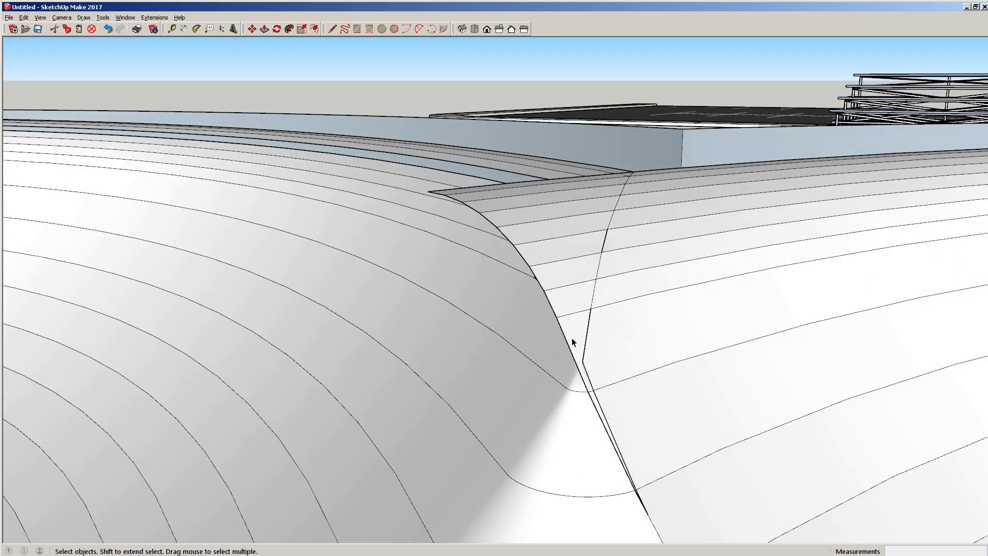
pyautogui.scroll(6, 582, 375)
pyautogui.moveTo(584, 374); pyautogui.dragTo(273, 468, button='middle')
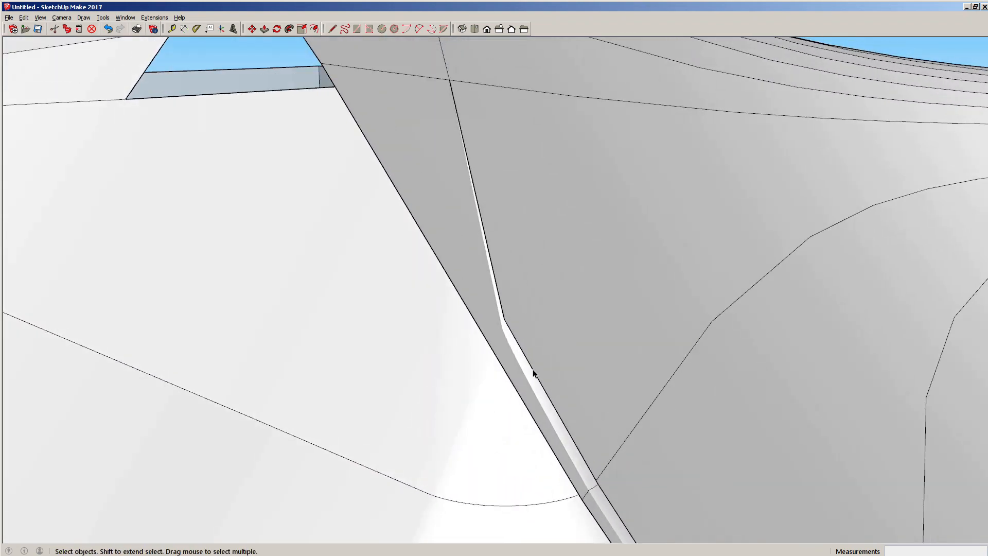
pyautogui.moveTo(533, 372); pyautogui.dragTo(332, 266, button='middle')
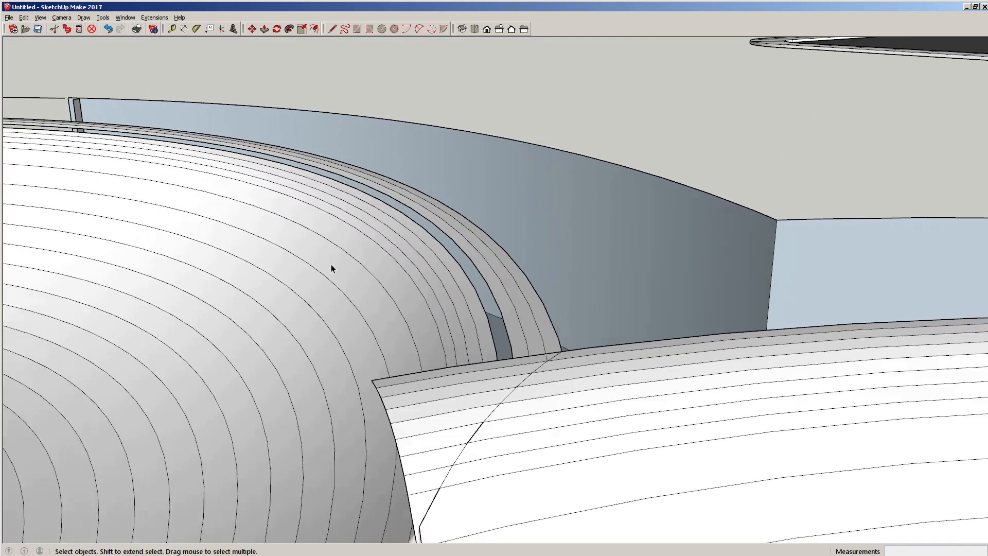
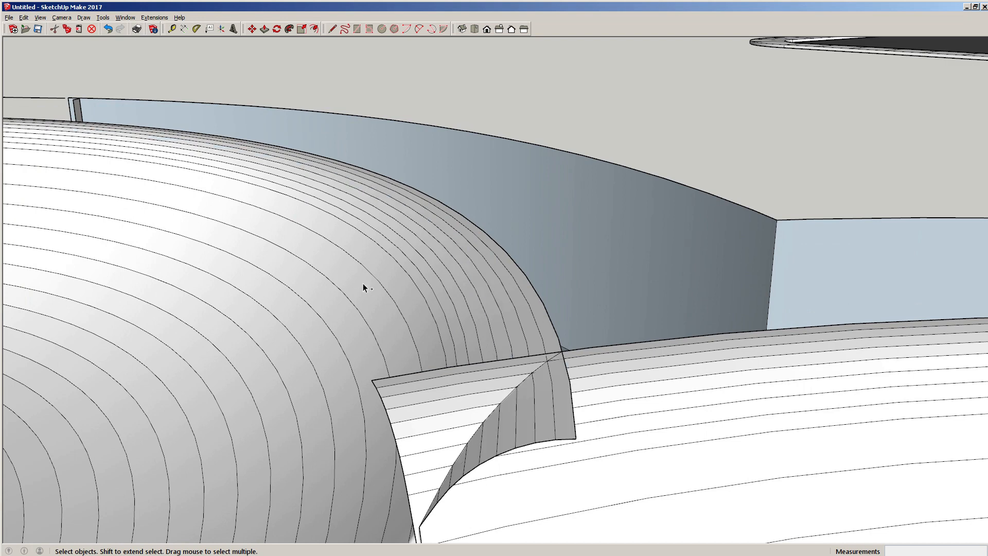
# - Draw a short line along the crease to complete its broken edge, separating the right-hand flap strip from the wall strip it belongs to
pyautogui.moveTo(364, 287); pyautogui.dragTo(570, 334, button='middle')
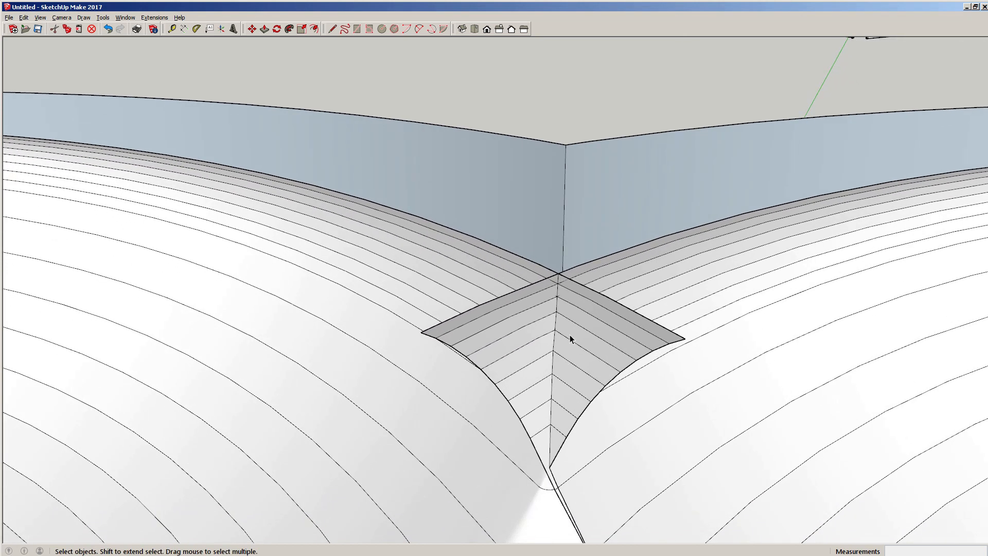
pyautogui.click(570, 335)
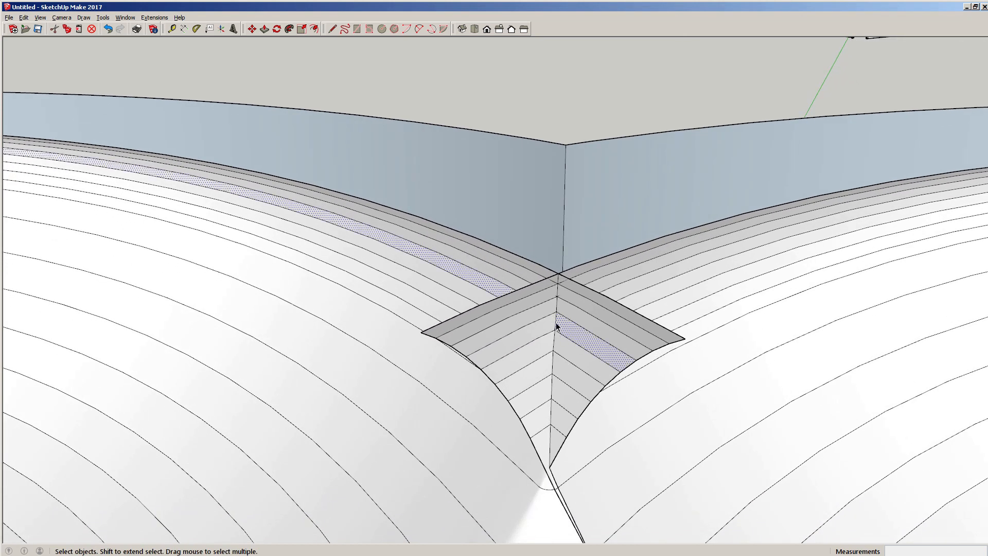
pyautogui.click(555, 322)
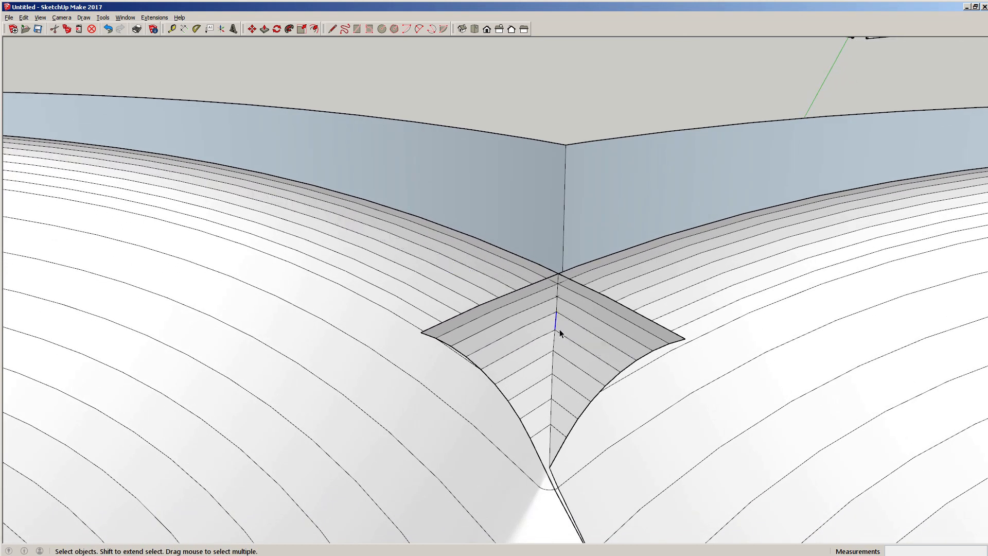
pyautogui.scroll(5, 558, 329)
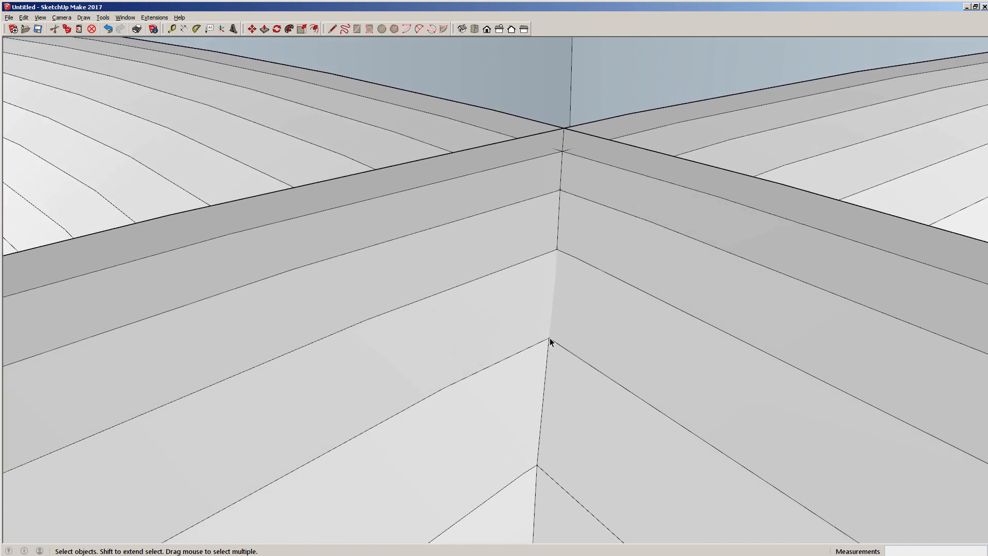
pyautogui.scroll(5, 550, 343)
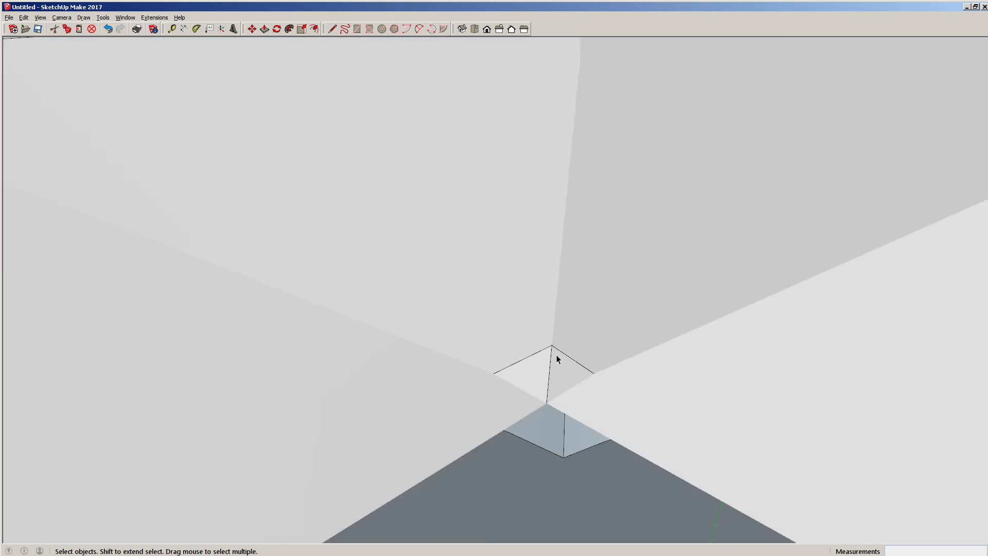
pyautogui.press('l')
pyautogui.click(552, 346)
pyautogui.scroll(5, 572, 327)
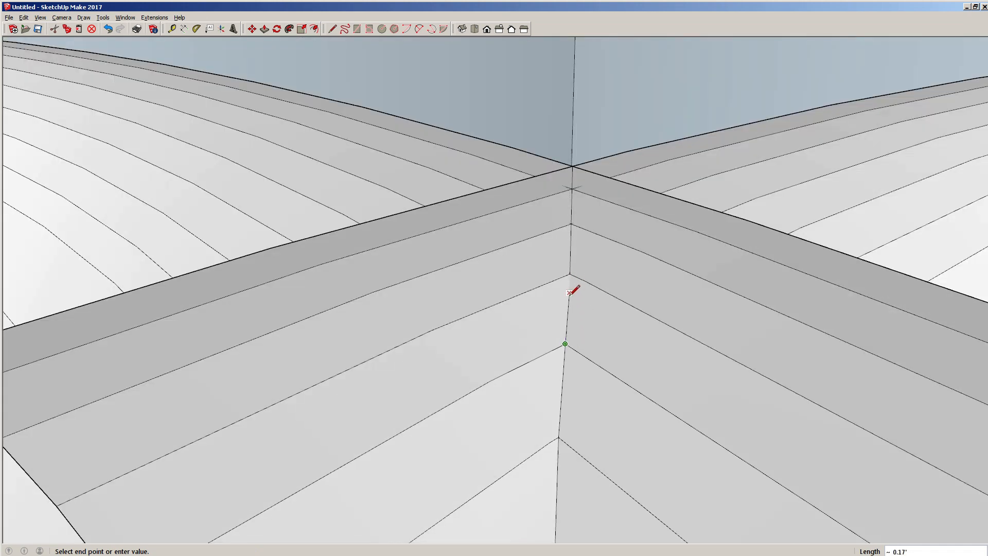
pyautogui.scroll(2, 571, 291)
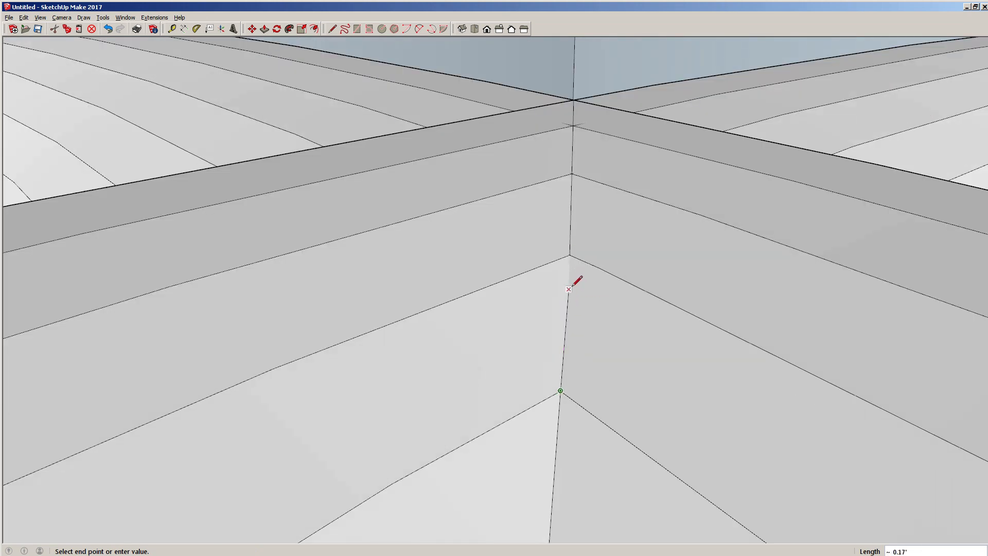
pyautogui.click(570, 288)
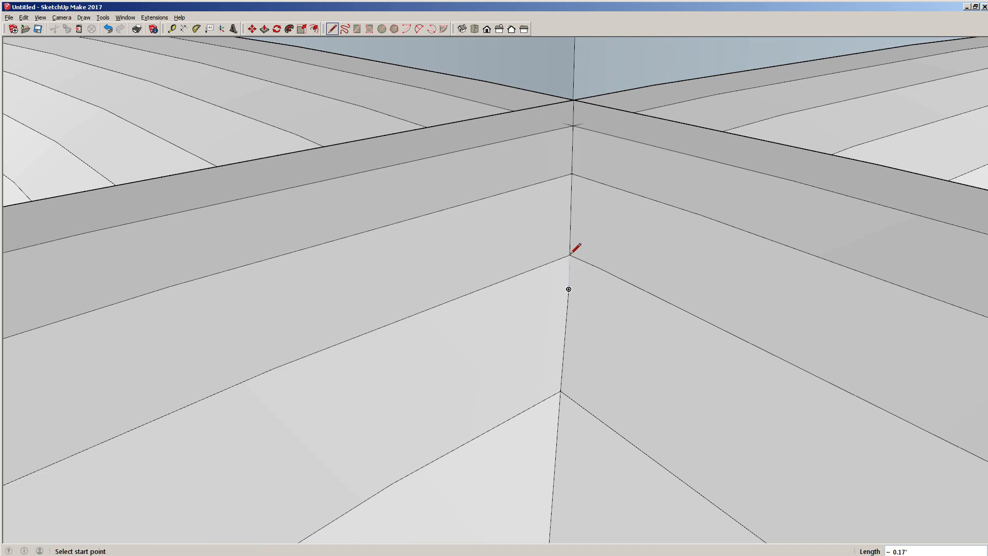
pyautogui.click(569, 288)
pyautogui.click(570, 255)
pyautogui.press('space')
# - Select the newly separated strip of the right-hand flap and delete it
pyautogui.scroll(-3, 592, 335)
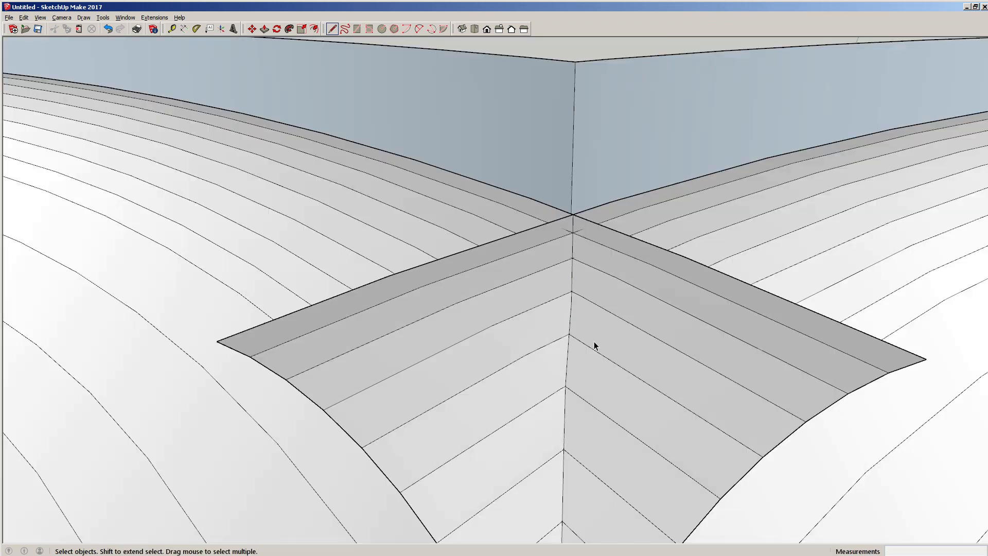
pyautogui.click(595, 340)
pyautogui.moveTo(623, 383); pyautogui.dragTo(571, 331, button='middle')
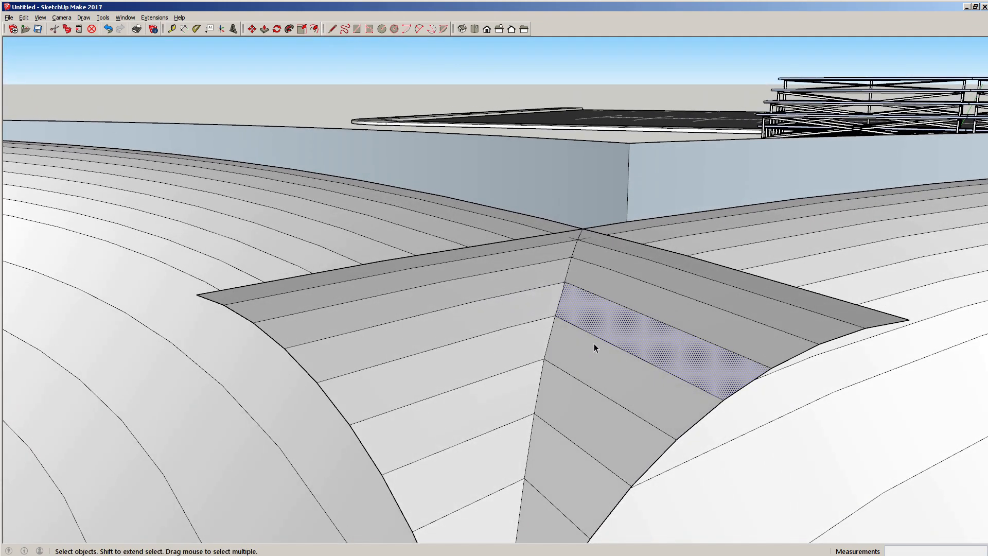
pyautogui.scroll(-3, 595, 350)
pyautogui.press('Delete')
pyautogui.moveTo(603, 366)
pyautogui.mouseDown(button='middle')
pyautogui.moveTo(631, 384)
pyautogui.moveTo(618, 371)
pyautogui.mouseUp(button='middle')
pyautogui.scroll(3, 618, 371)
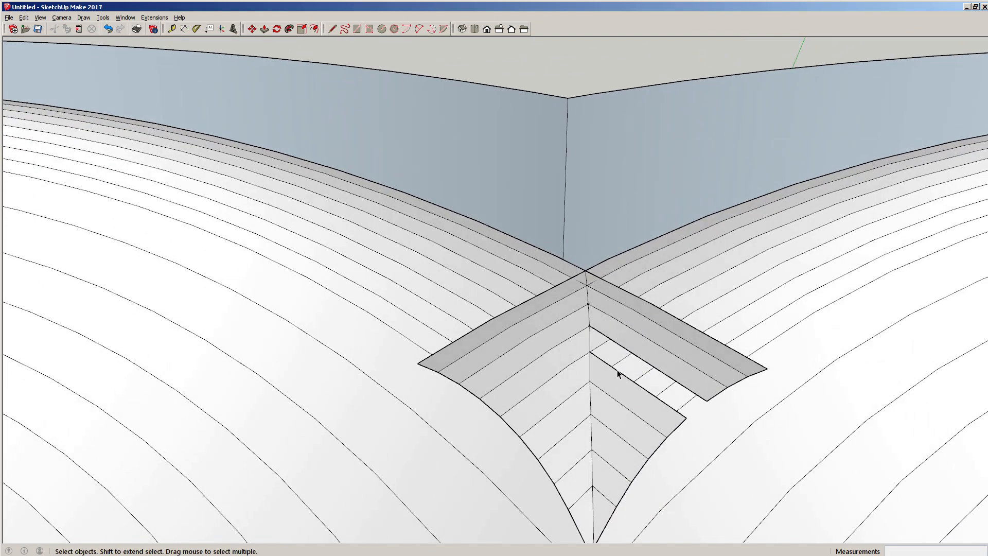
# - Delete the strips of the right-hand flap above the opening where they meet the crease, starting from the top
pyautogui.click(599, 280)
pyautogui.press('Delete')
pyautogui.click(600, 292)
pyautogui.press('Delete')
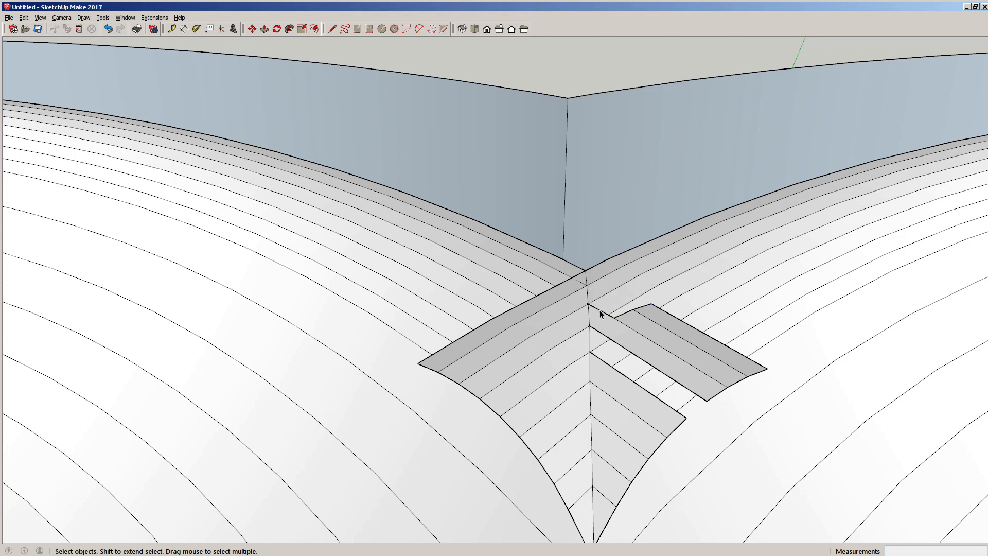
pyautogui.click(600, 311)
pyautogui.press('Delete')
pyautogui.click(597, 329)
pyautogui.press('Delete')
pyautogui.click(605, 323)
pyautogui.press('Delete')
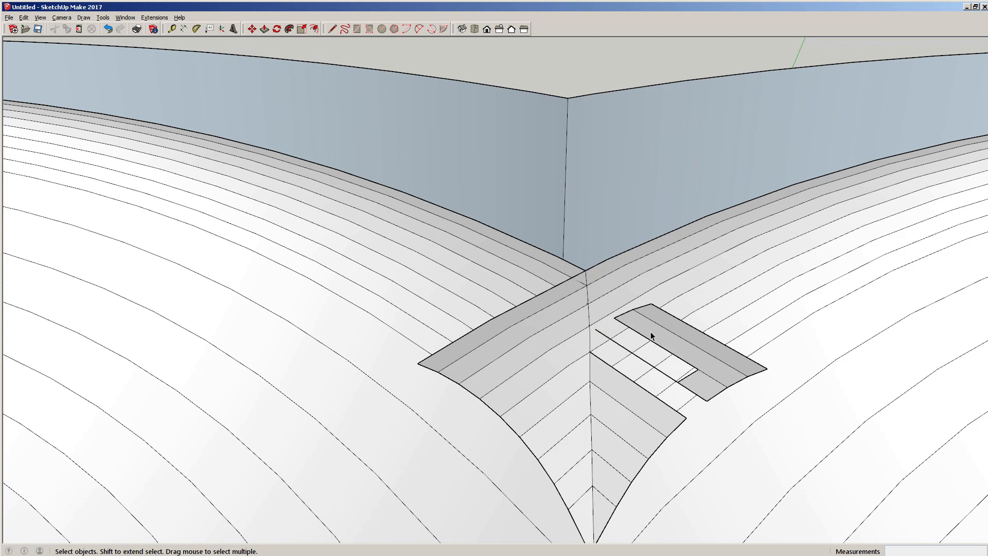
# - Select the whole detached upper flap fragment with its connected loose edges and delete it
pyautogui.click(656, 335)
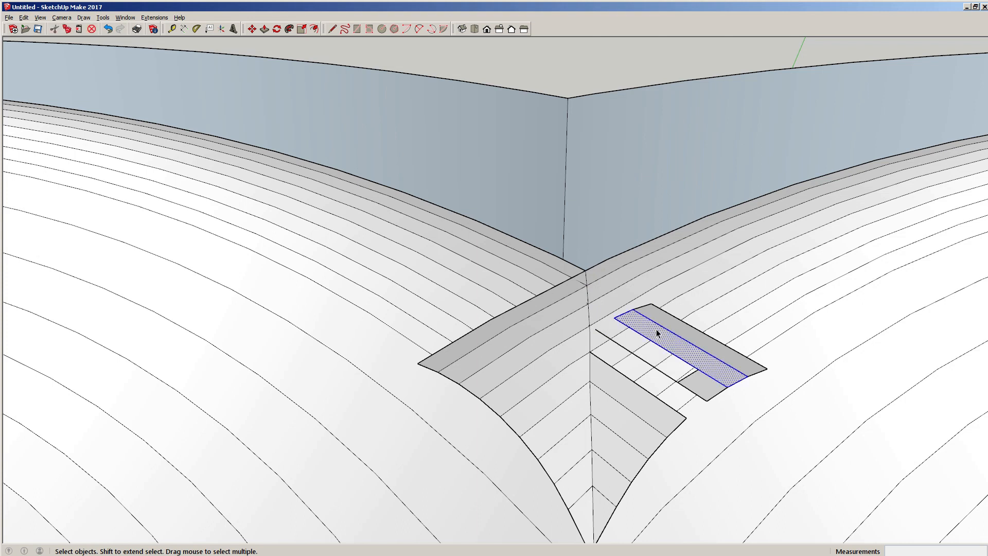
pyautogui.tripleClick(660, 335)
pyautogui.press('Delete')
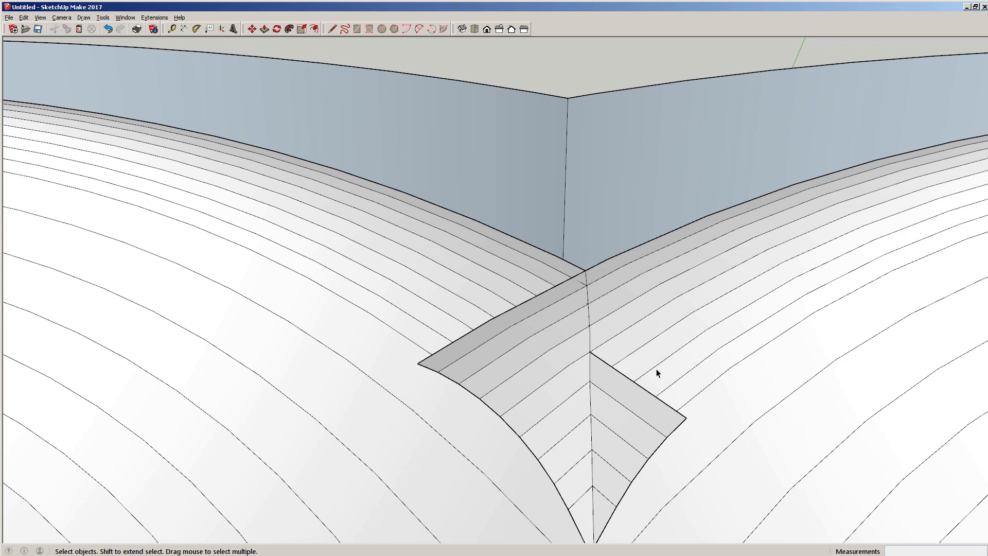
# - Delete the lower strips of the right-hand flap along the crease, down to the flap's bottom tip
pyautogui.moveTo(604, 392); pyautogui.dragTo(572, 360, button='middle')
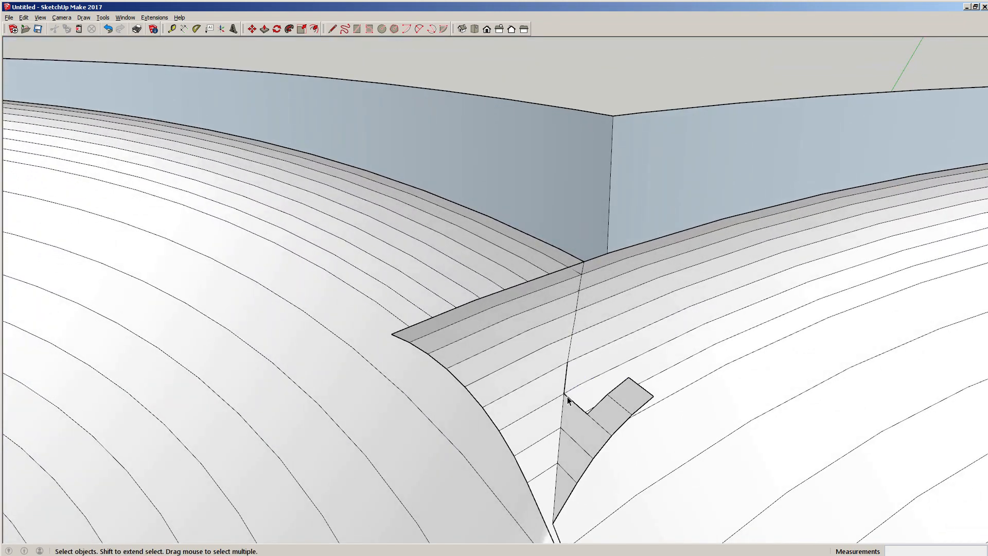
pyautogui.moveTo(576, 427); pyautogui.dragTo(575, 359, button='middle')
pyautogui.click(565, 356)
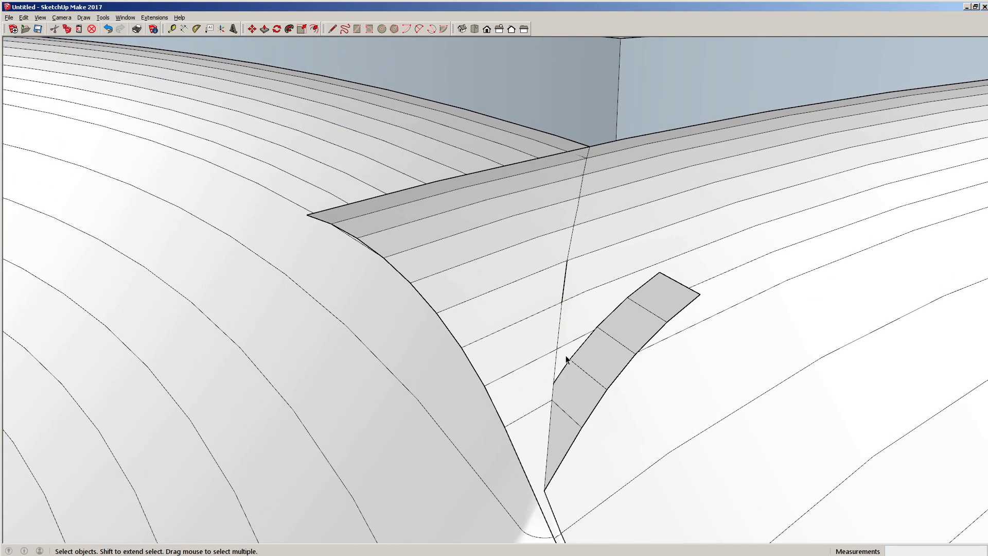
pyautogui.press('Delete')
pyautogui.doubleClick(559, 381)
pyautogui.press('Delete')
pyautogui.doubleClick(558, 407)
pyautogui.press('Delete')
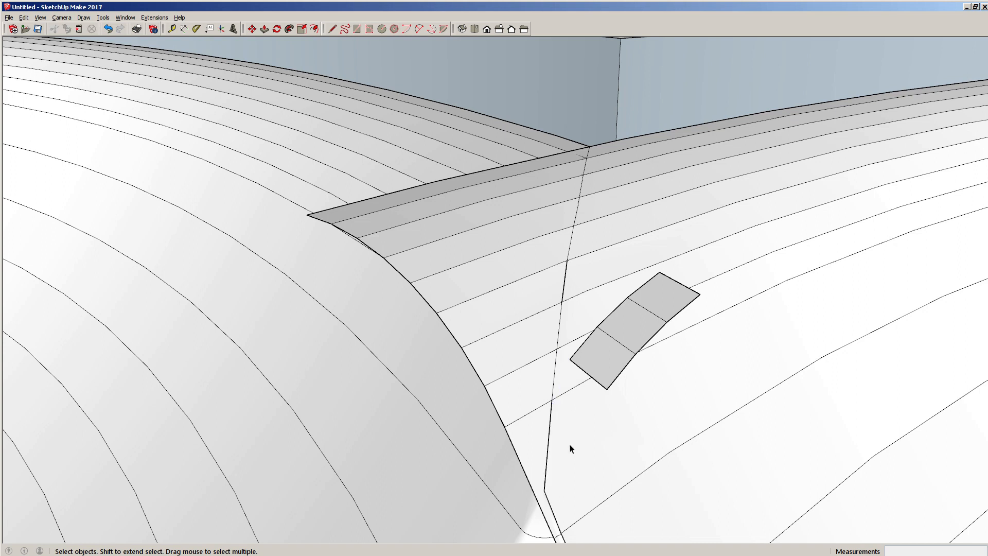
# - Select all connected faces of the detached lower flap fragment and delete them
pyautogui.click(598, 358)
pyautogui.tripleClick(598, 356)
pyautogui.press('Delete')
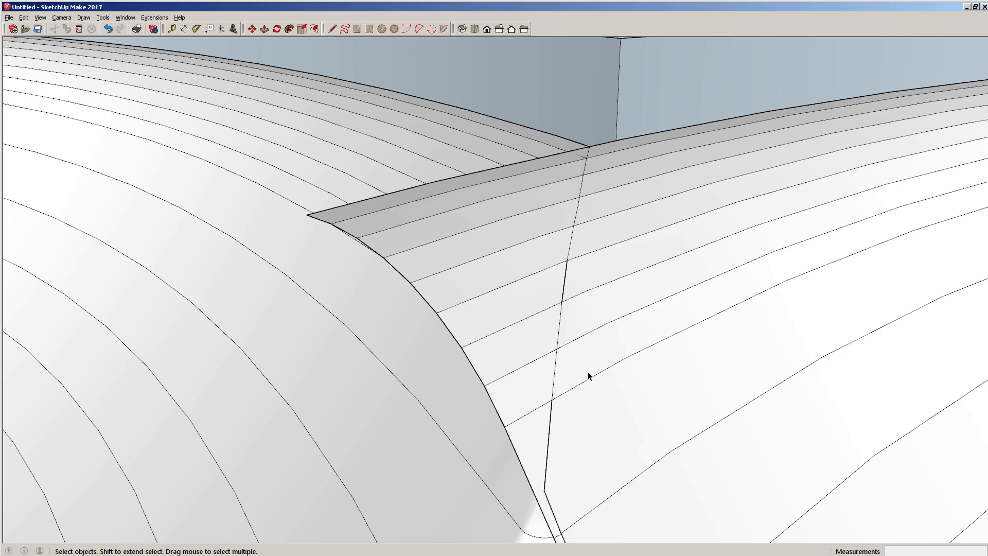
# - Delete the upper strips of the left-hand flap one by one along the crease, starting at the rim
pyautogui.scroll(-2, 578, 374)
pyautogui.scroll(3, 575, 429)
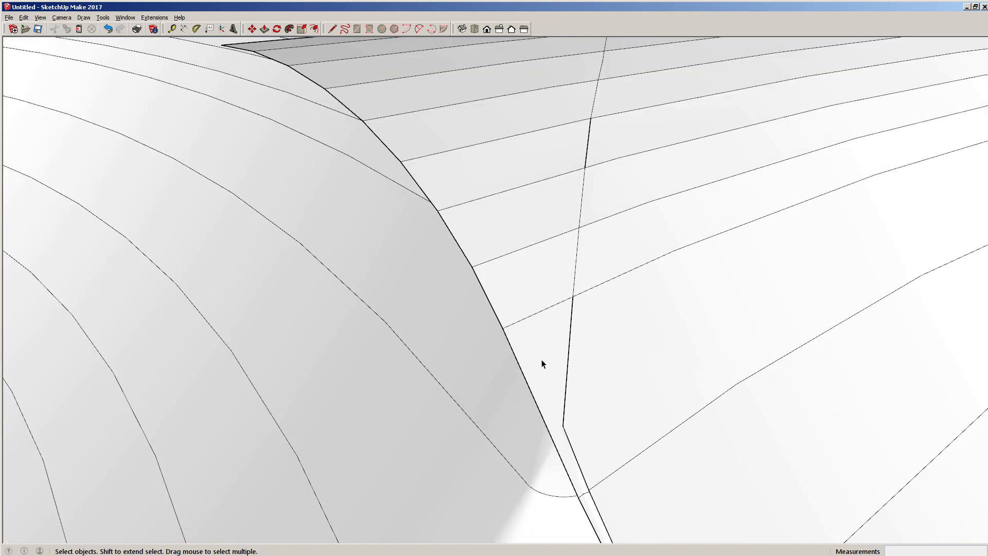
pyautogui.scroll(-3, 541, 364)
pyautogui.moveTo(545, 308); pyautogui.dragTo(532, 289, button='middle')
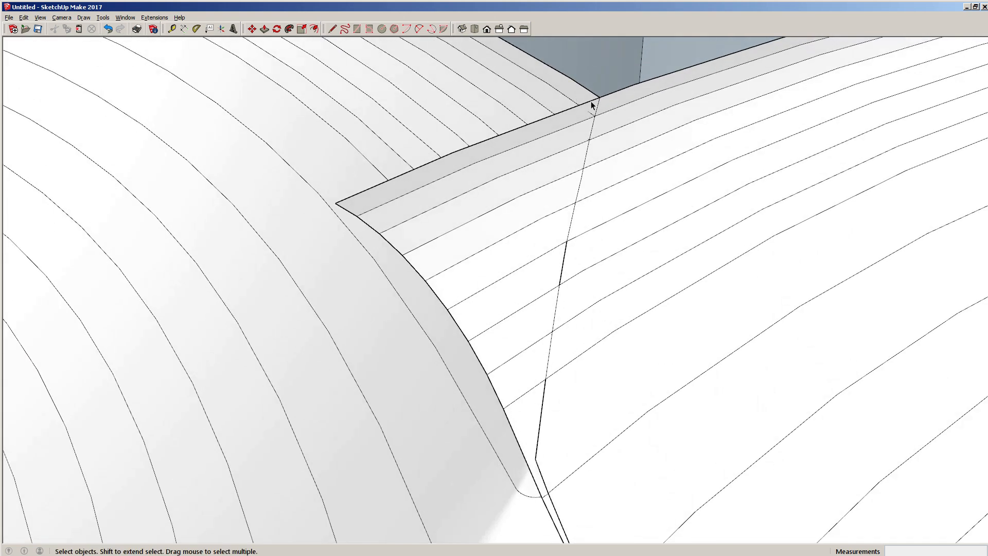
pyautogui.press('Delete')
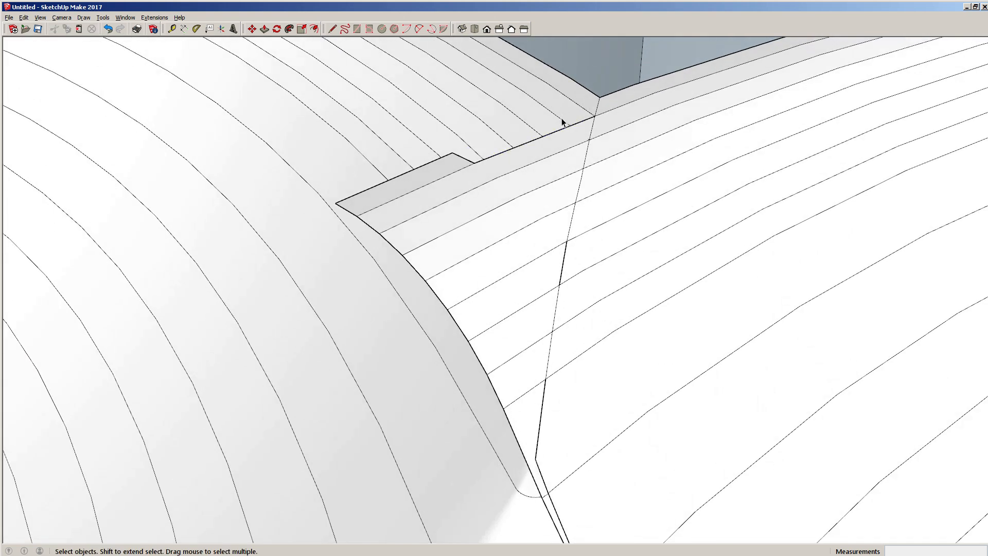
pyautogui.click(577, 125)
pyautogui.press('Delete')
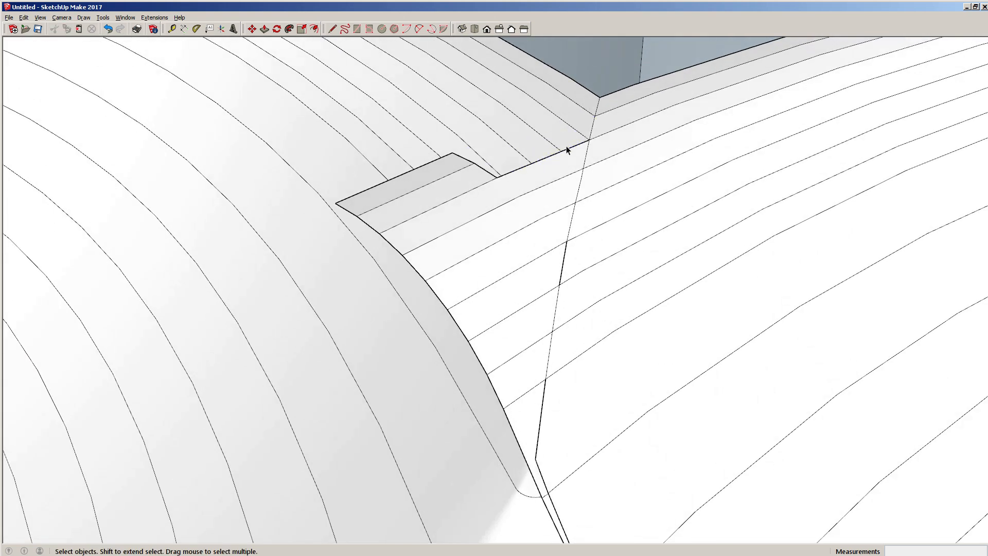
pyautogui.click(567, 151)
pyautogui.press('Delete')
pyautogui.click(564, 192)
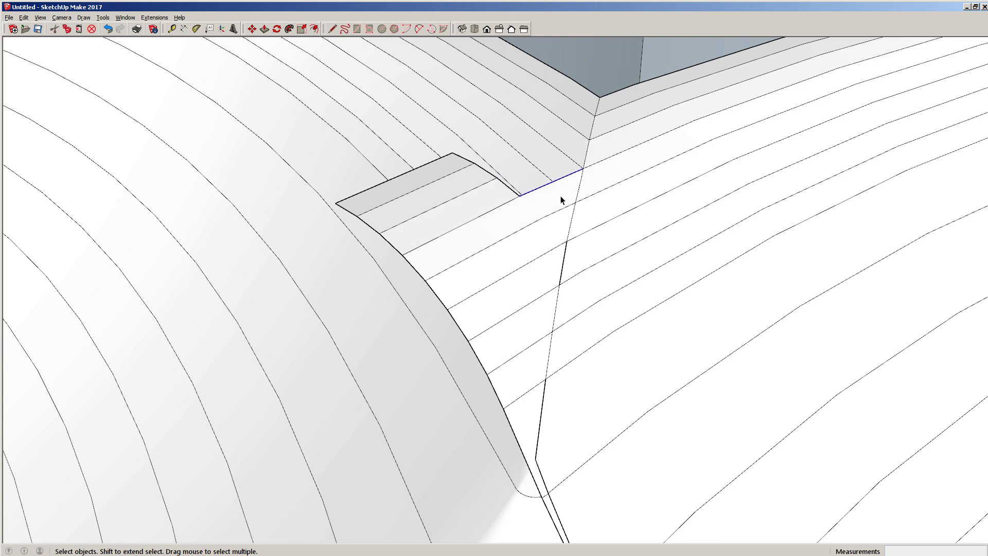
pyautogui.press('Delete')
pyautogui.click(561, 211)
pyautogui.press('Delete')
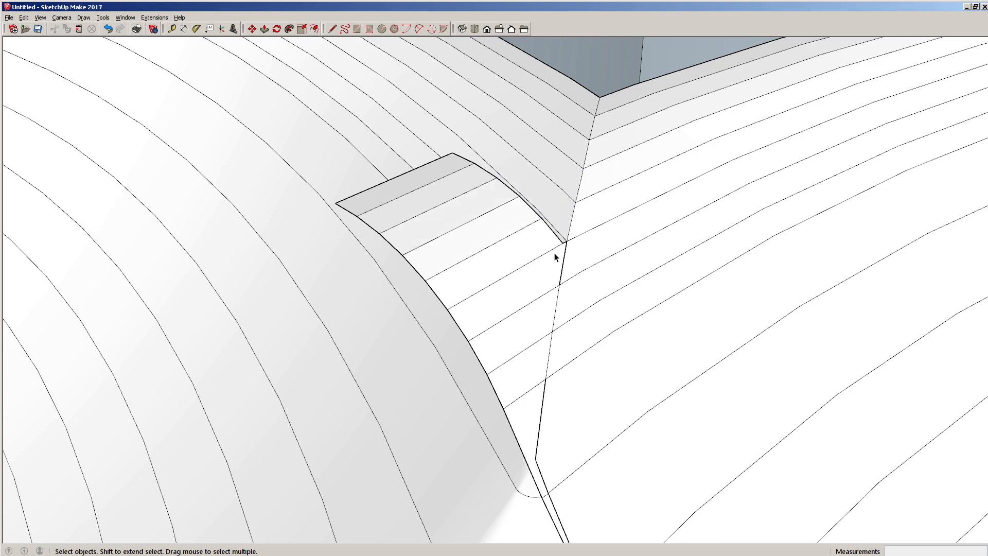
# - Try deleting the small strip end where the flap's notch meets the crease, and undo that deletion
pyautogui.scroll(2, 561, 247)
pyautogui.scroll(2, 561, 246)
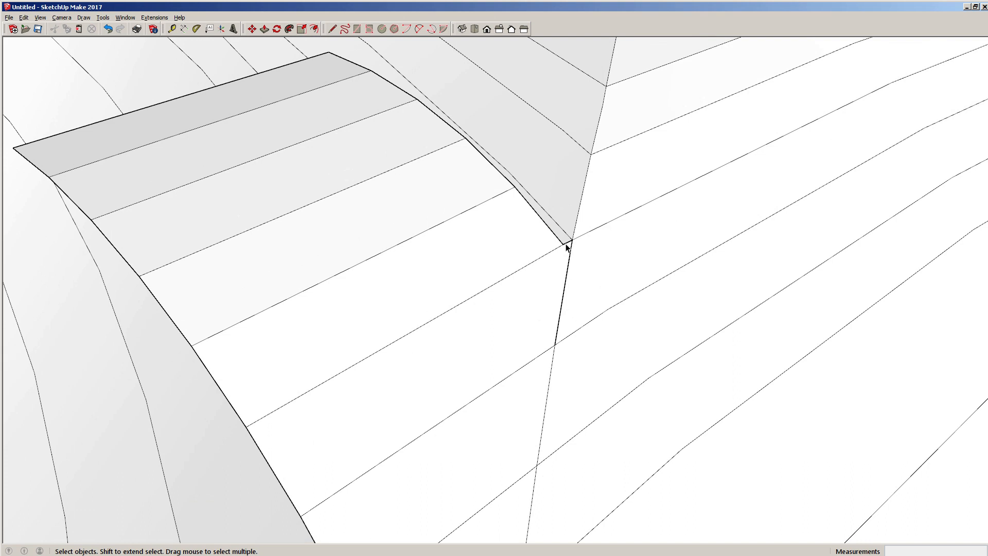
pyautogui.click(566, 247)
pyautogui.press('Delete')
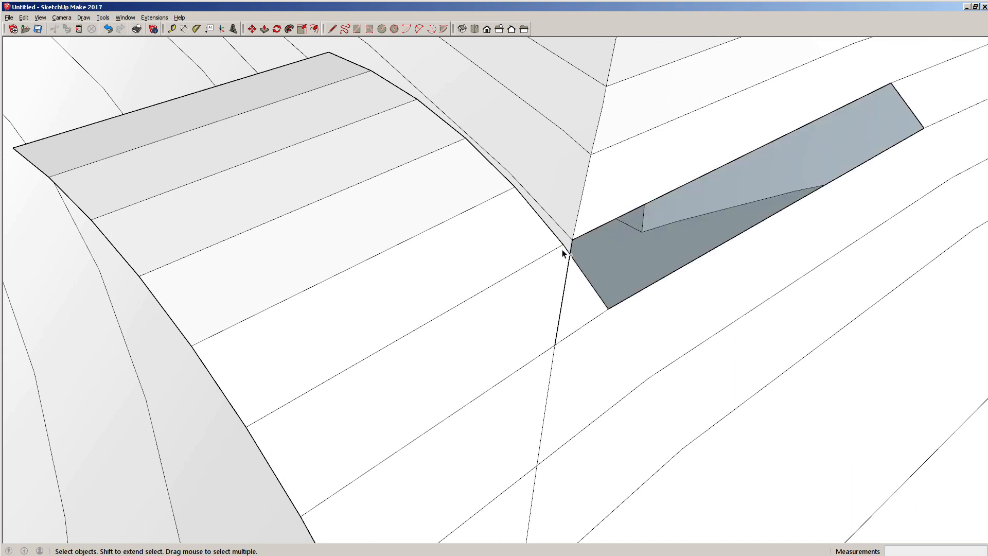
pyautogui.hotkey('ctrl', 'z')
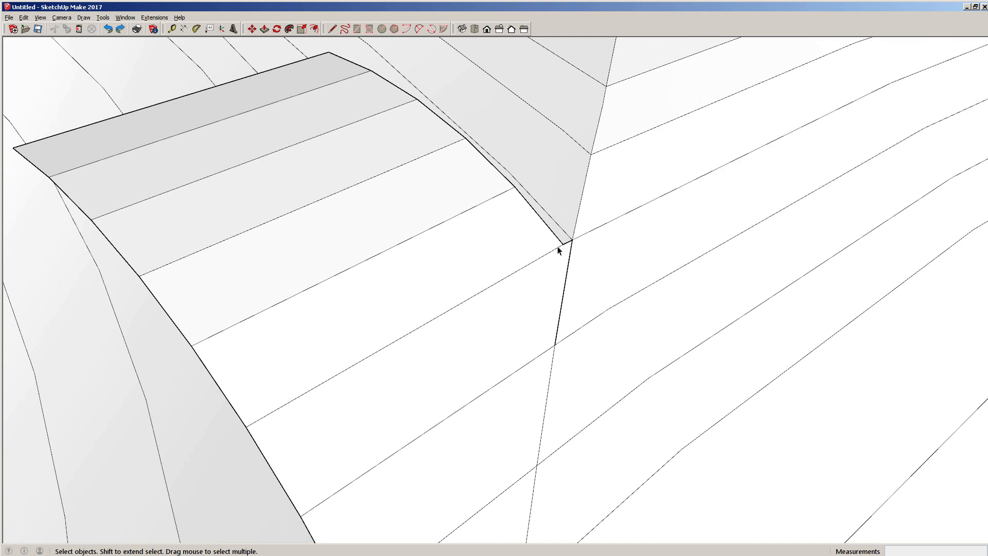
# - Check how the strip below the notch is split and delete the heavy crease edge crossing it
pyautogui.click(557, 251)
pyautogui.press('Escape')
pyautogui.click(552, 278)
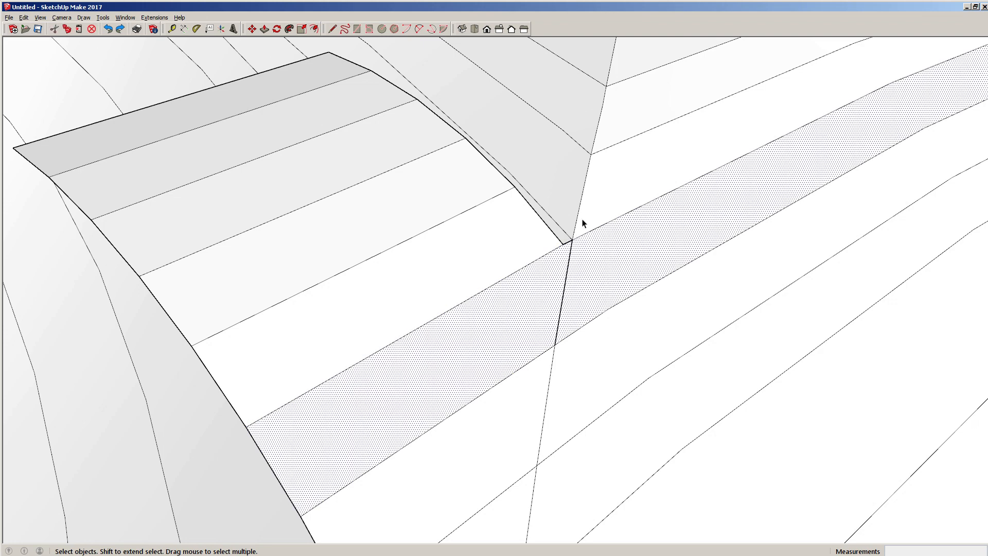
pyautogui.click(582, 222)
pyautogui.click(569, 267)
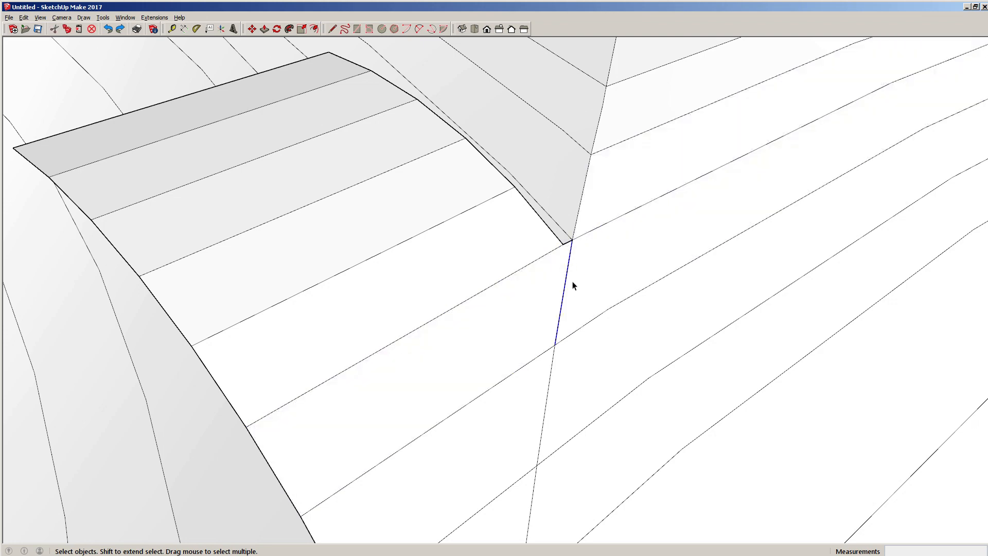
pyautogui.press('Delete')
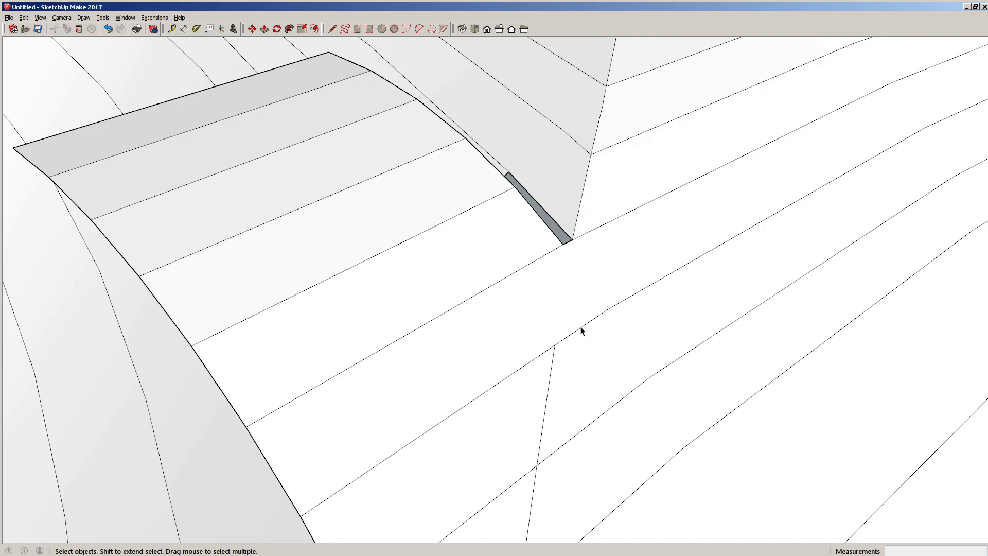
# - Try to redraw the missing crease edge from the front, from the open crease end up towards the notch
pyautogui.press('l')
pyautogui.moveTo(559, 336)
pyautogui.mouseDown(button='middle')
pyautogui.moveTo(589, 295)
pyautogui.moveTo(701, 261)
pyautogui.moveTo(772, 194)
pyautogui.moveTo(622, 118)
pyautogui.moveTo(587, 64)
pyautogui.moveTo(576, 73)
pyautogui.mouseUp(button='middle')
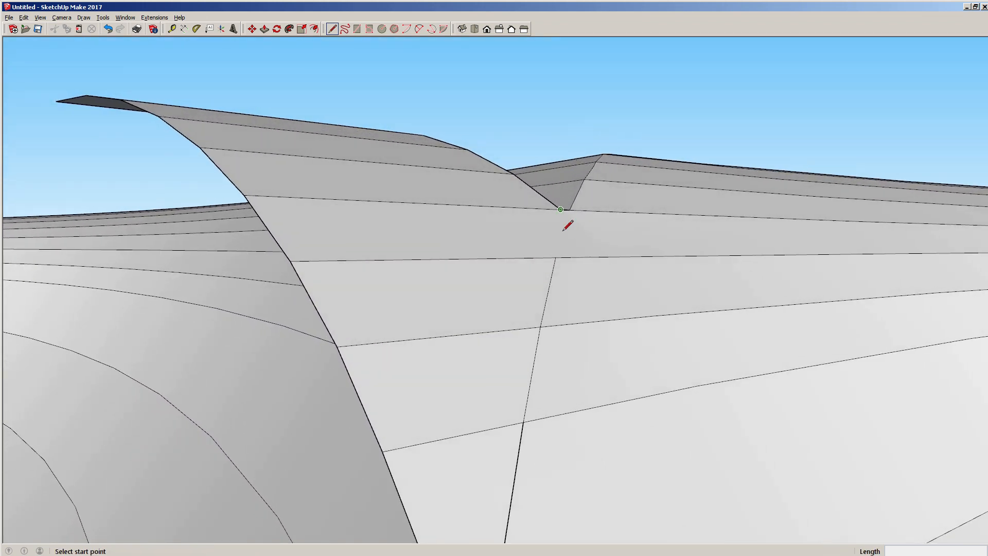
pyautogui.click(556, 257)
pyautogui.scroll(3, 571, 219)
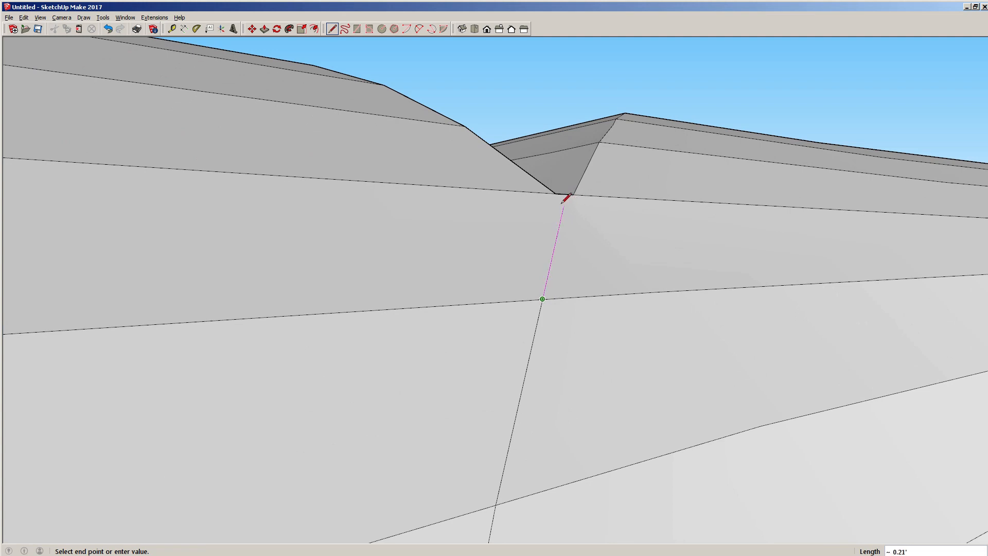
pyautogui.click(559, 227)
pyautogui.moveTo(569, 206); pyautogui.dragTo(786, 173, button='middle')
pyautogui.press('Escape')
# - Draw the missing crease edge from the underside, connecting the open crease end to the corner of the notch
pyautogui.moveTo(721, 216); pyautogui.dragTo(558, 157, button='middle')
pyautogui.click(540, 153)
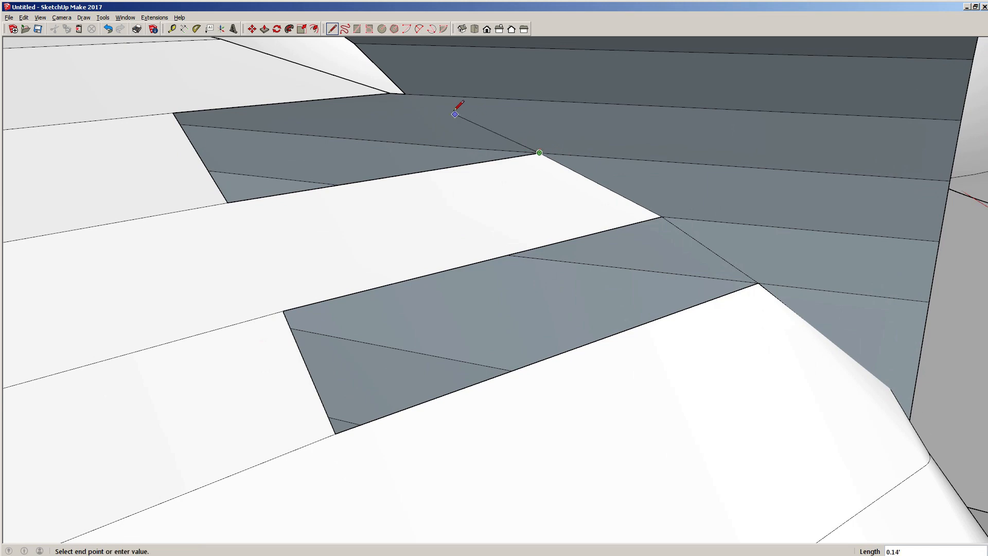
pyautogui.moveTo(418, 110); pyautogui.dragTo(483, 118, button='middle')
pyautogui.click(460, 110)
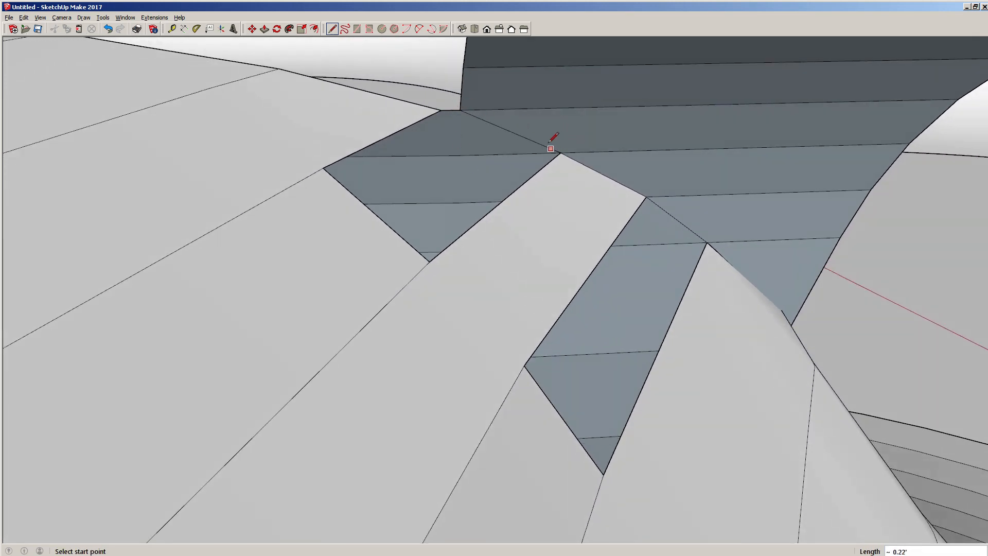
pyautogui.press('space')
# - Check the strip split by the redrawn crease edge and delete the stray short line beside it
pyautogui.moveTo(637, 150); pyautogui.dragTo(415, 172, button='middle')
pyautogui.click(201, 170)
pyautogui.scroll(5, 457, 264)
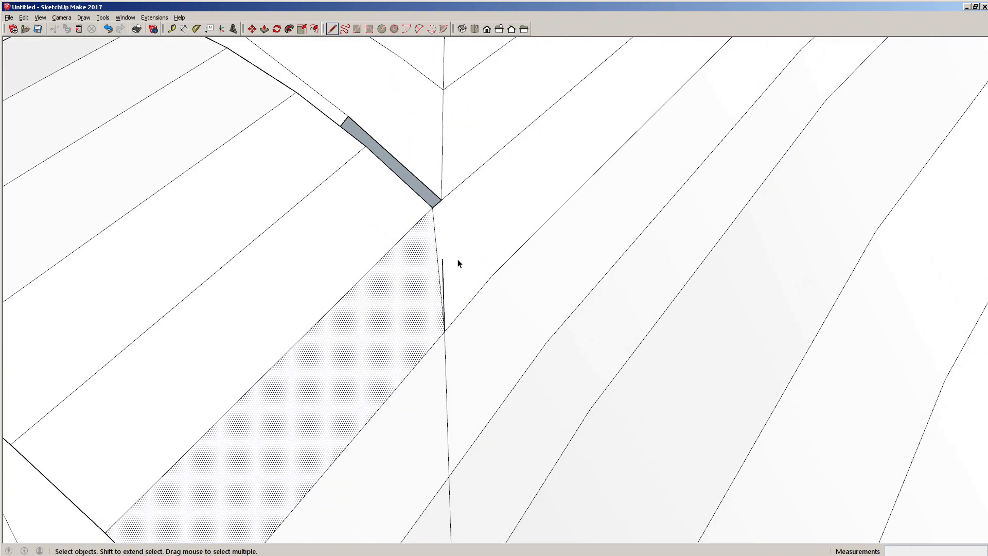
pyautogui.click(438, 286)
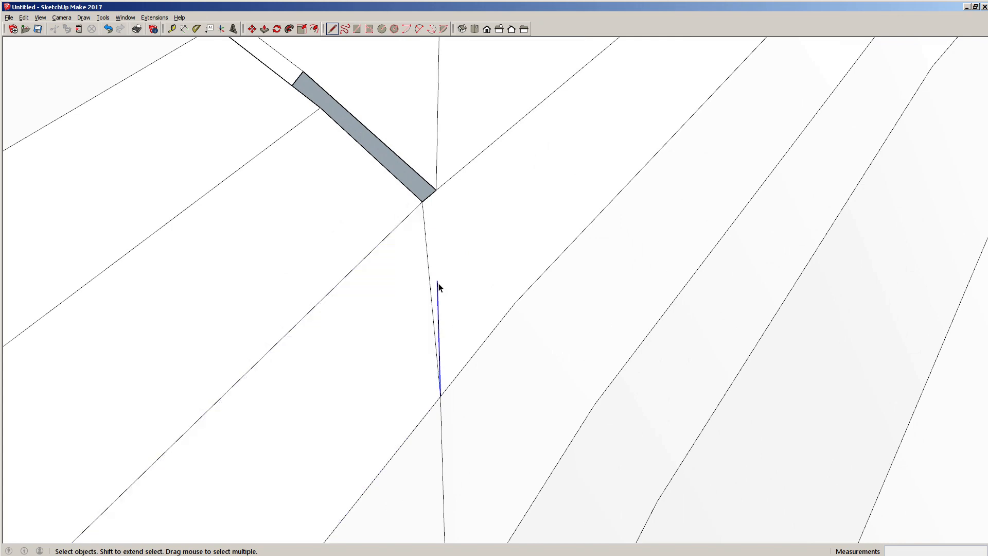
pyautogui.press('Delete')
# - Try deleting the flap strips beside the redrawn crease edge, and undo the edits back to the complete left-hand flap
pyautogui.scroll(-4, 406, 271)
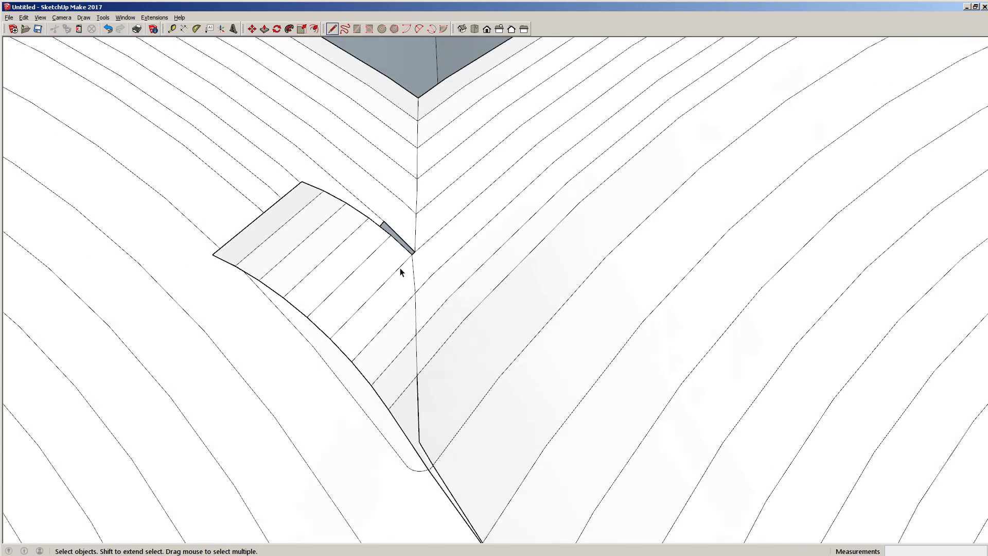
pyautogui.click(376, 294)
pyautogui.press('Delete')
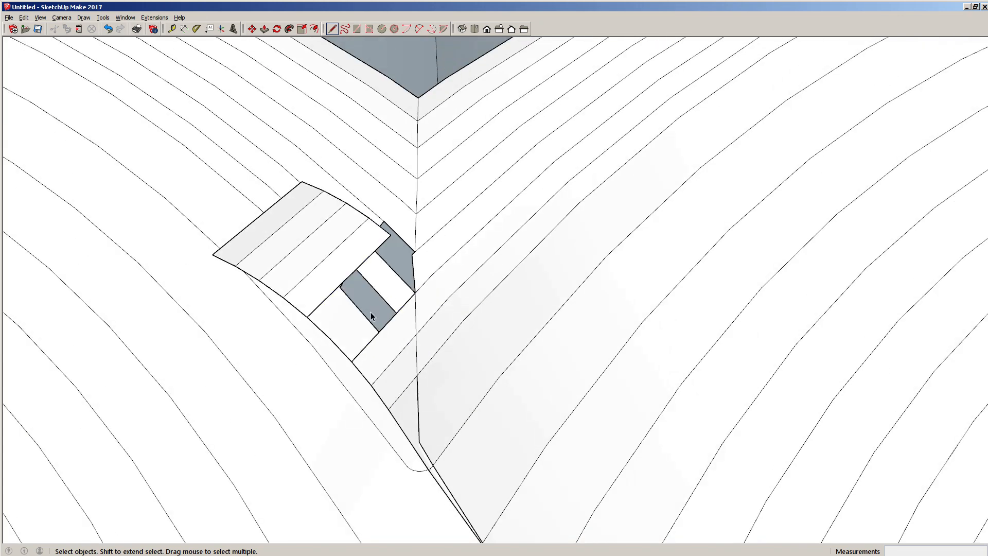
pyautogui.moveTo(353, 336); pyautogui.dragTo(547, 149, button='middle')
pyautogui.moveTo(464, 283); pyautogui.dragTo(659, 309, button='middle')
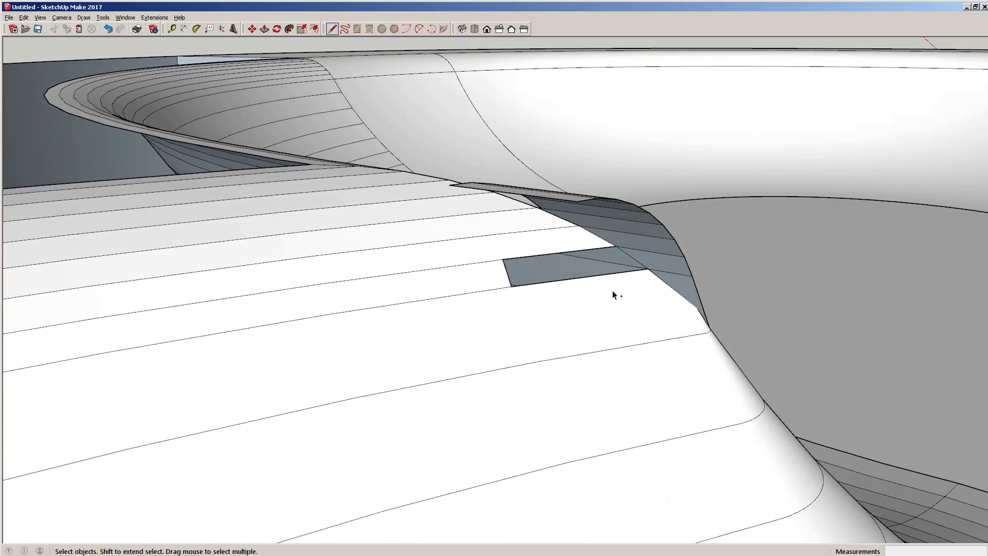
pyautogui.hotkey('ctrl', 'z')
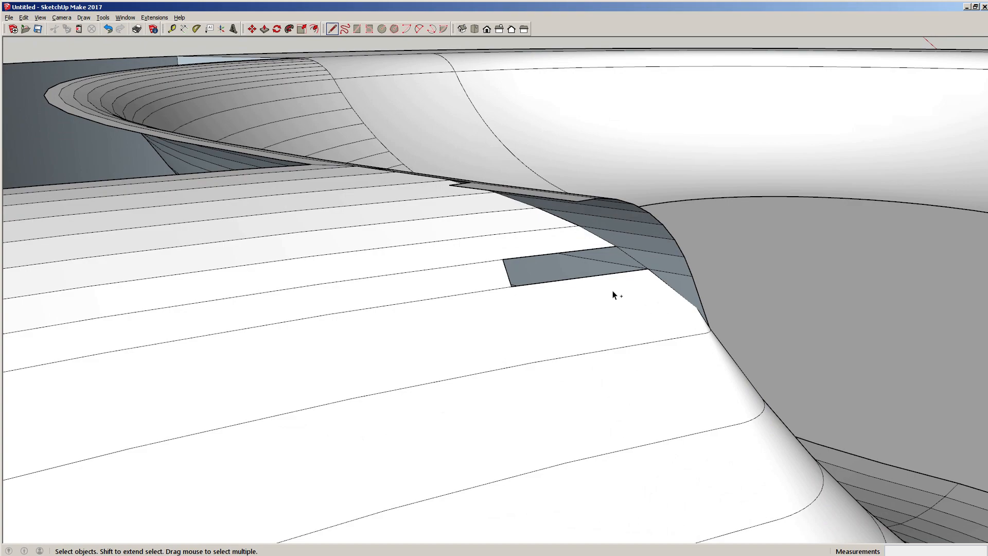
pyautogui.moveTo(613, 293); pyautogui.dragTo(291, 245, button='middle')
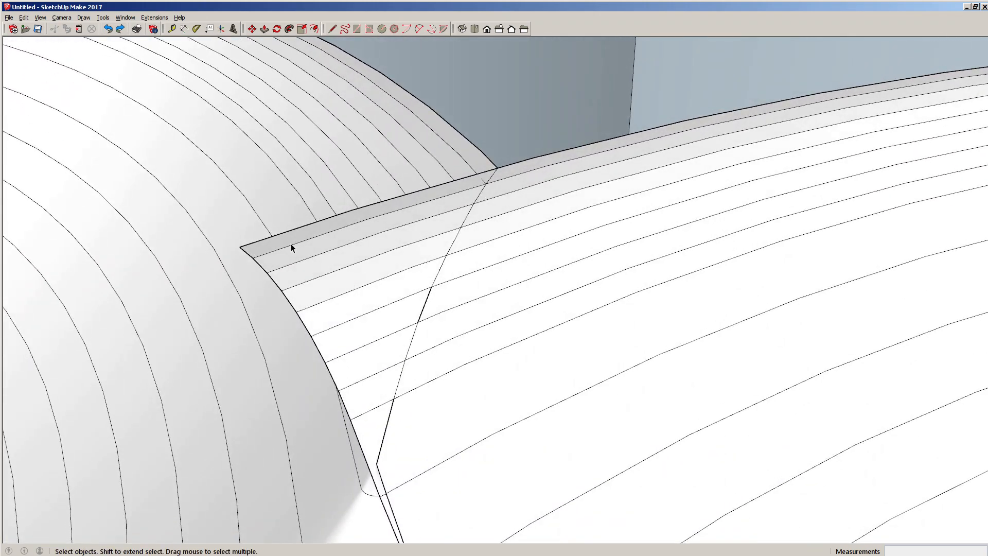
# - Delete the four uppermost strips of the left-hand flap where they meet the crease, working down from the rim
pyautogui.click(485, 175)
pyautogui.press('Delete')
pyautogui.scroll(2, 471, 190)
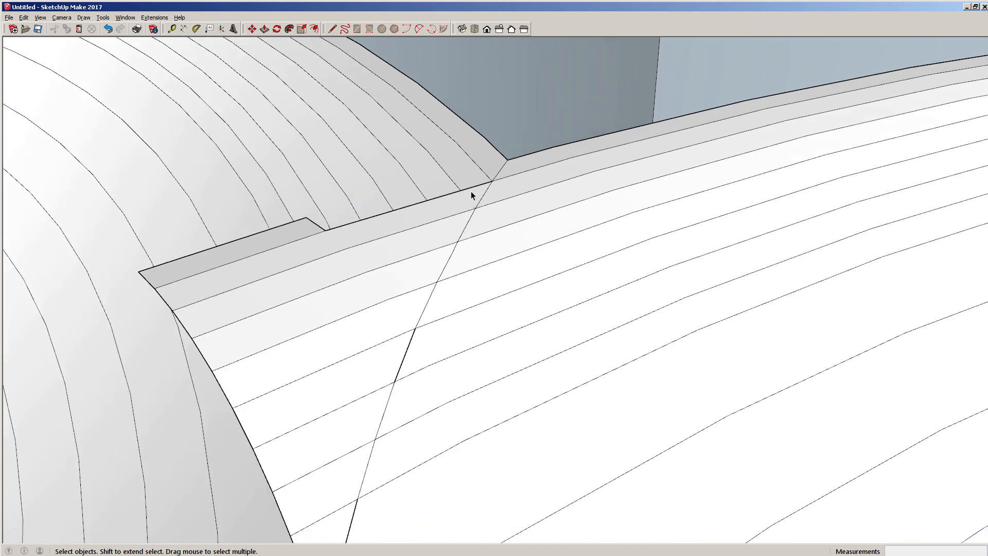
pyautogui.click(472, 187)
pyautogui.press('Delete')
pyautogui.moveTo(448, 258); pyautogui.dragTo(505, 247, button='middle')
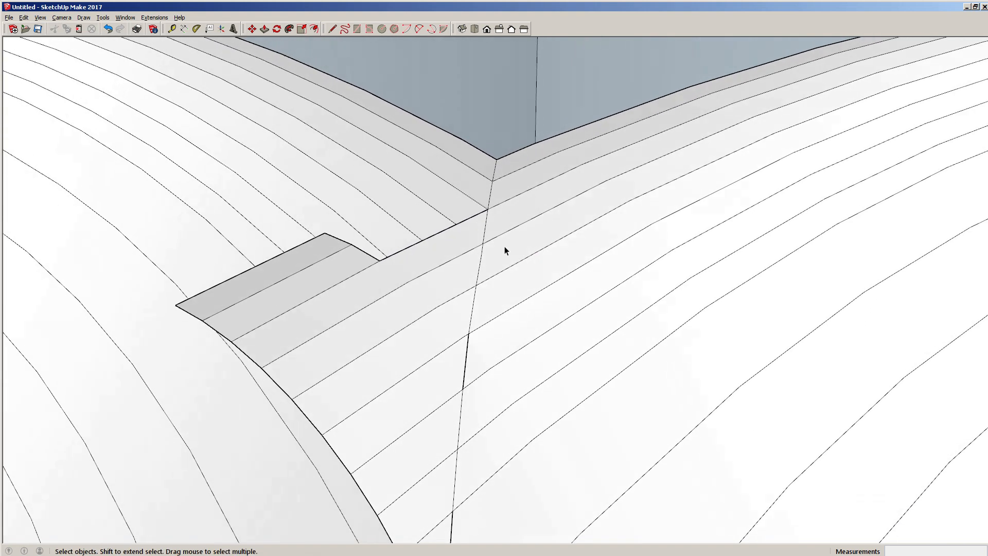
pyautogui.click(469, 220)
pyautogui.press('Delete')
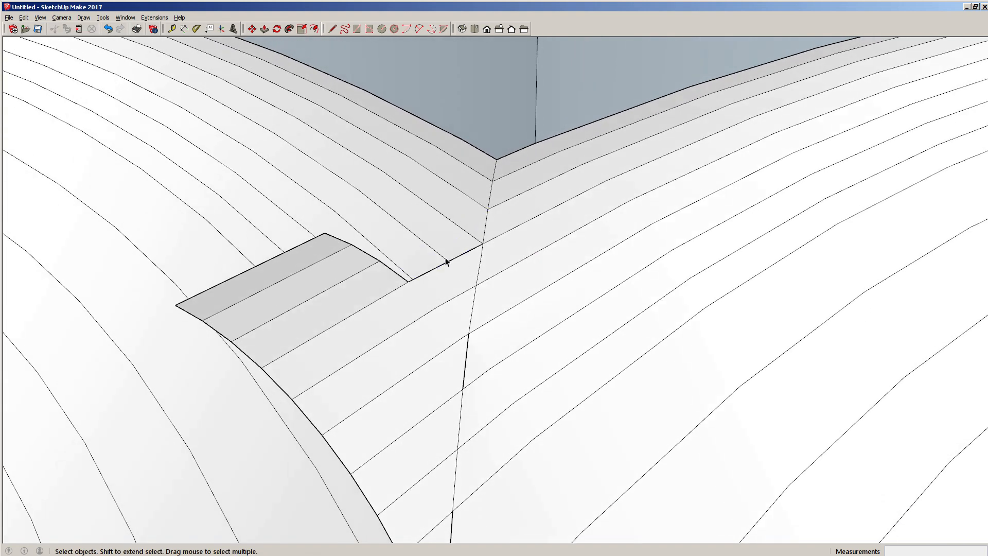
pyautogui.click(441, 266)
pyautogui.press('Delete')
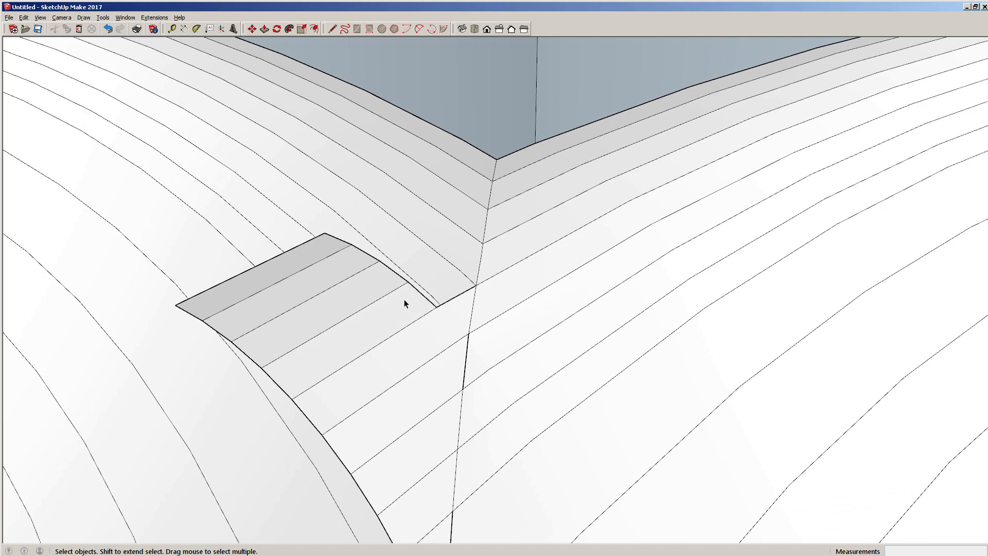
# - Delete the next three flap strips further down along the crease, below the notch
pyautogui.click(410, 330)
pyautogui.press('Delete')
pyautogui.moveTo(409, 341); pyautogui.dragTo(406, 341, button='middle')
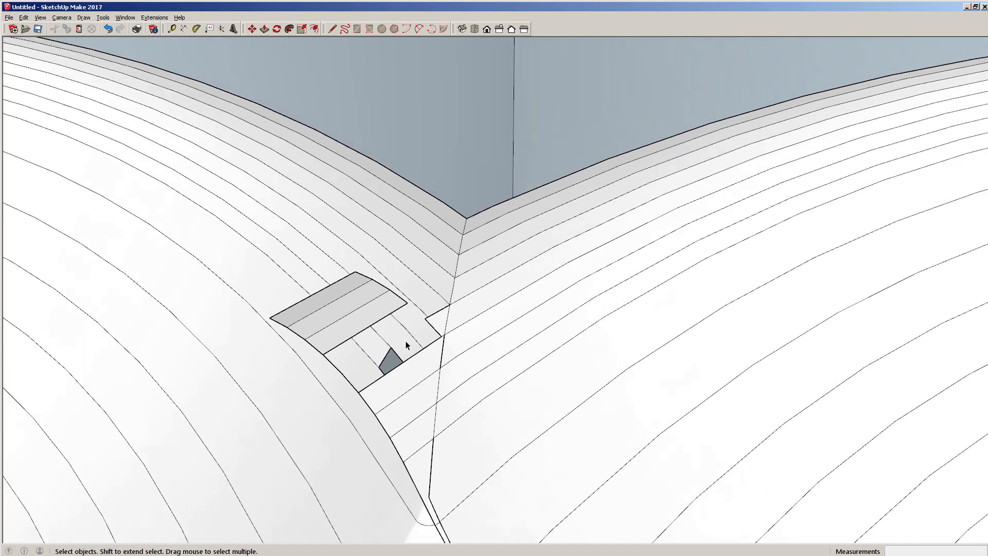
pyautogui.click(411, 359)
pyautogui.press('Delete')
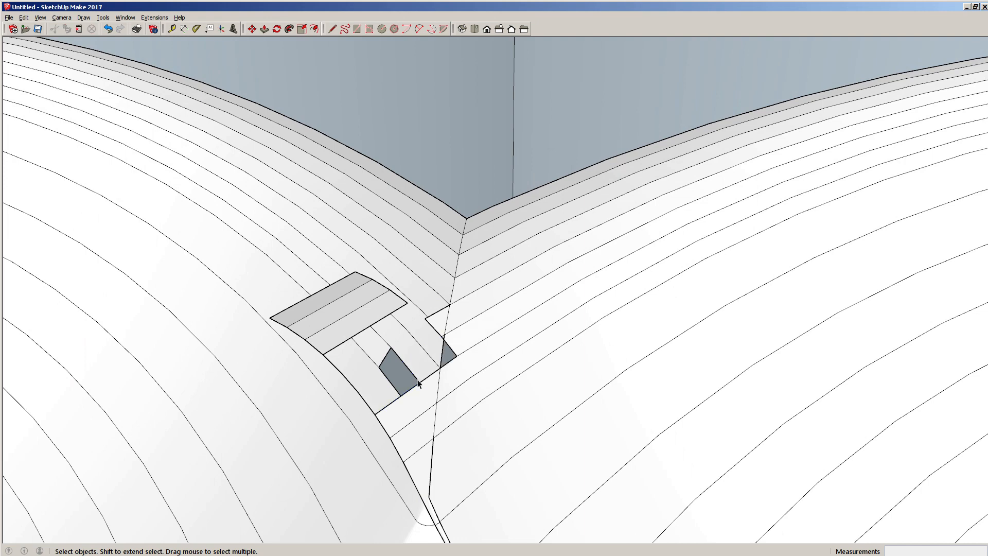
pyautogui.click(418, 387)
pyautogui.press('Delete')
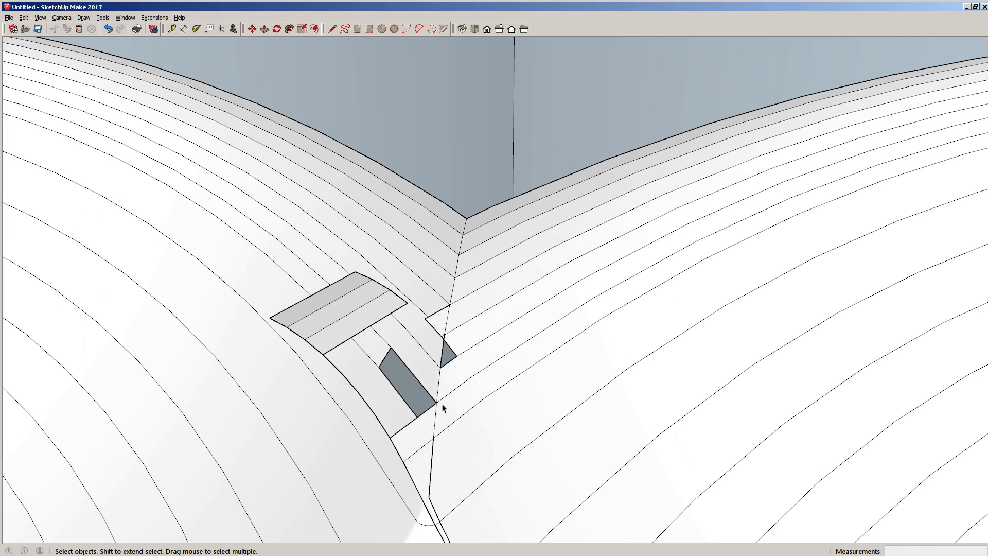
# - Delete the detached upper fragment of the left-hand flap
pyautogui.scroll(2, 345, 322)
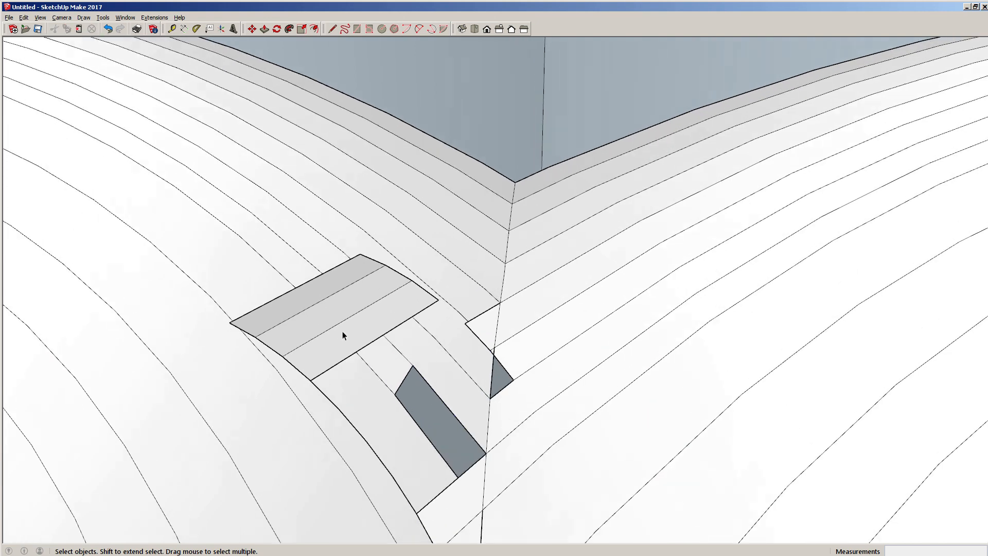
pyautogui.click(338, 407)
pyautogui.press('Delete')
pyautogui.doubleClick(326, 339)
pyautogui.press('Delete')
# - Delete the loose outline edges left behind above the remaining lower part of the flap
pyautogui.scroll(-2, 326, 337)
pyautogui.keyDown('shift'); pyautogui.moveTo(327, 338); pyautogui.dragTo(475, 183, button='middle'); pyautogui.keyUp('shift')
pyautogui.scroll(4, 475, 159)
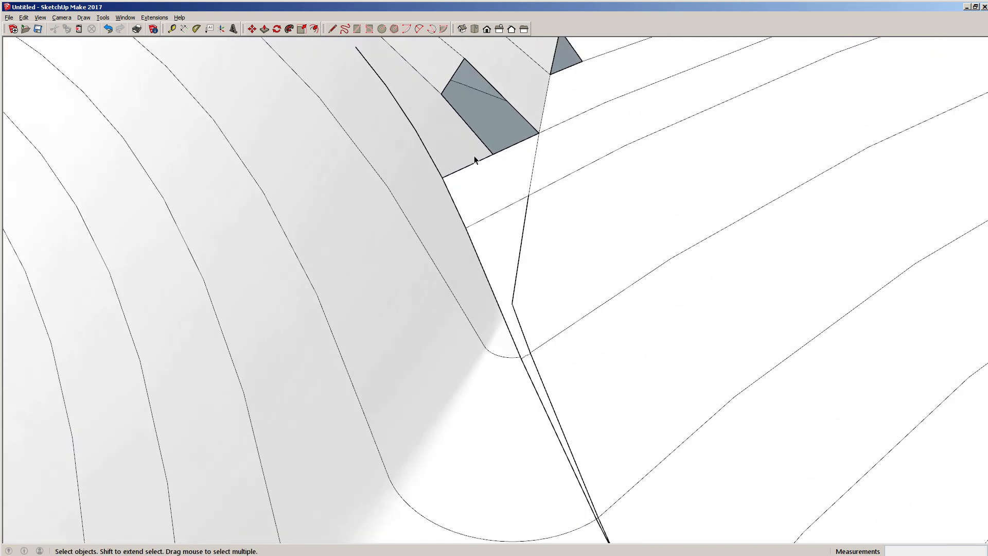
pyautogui.click(440, 254)
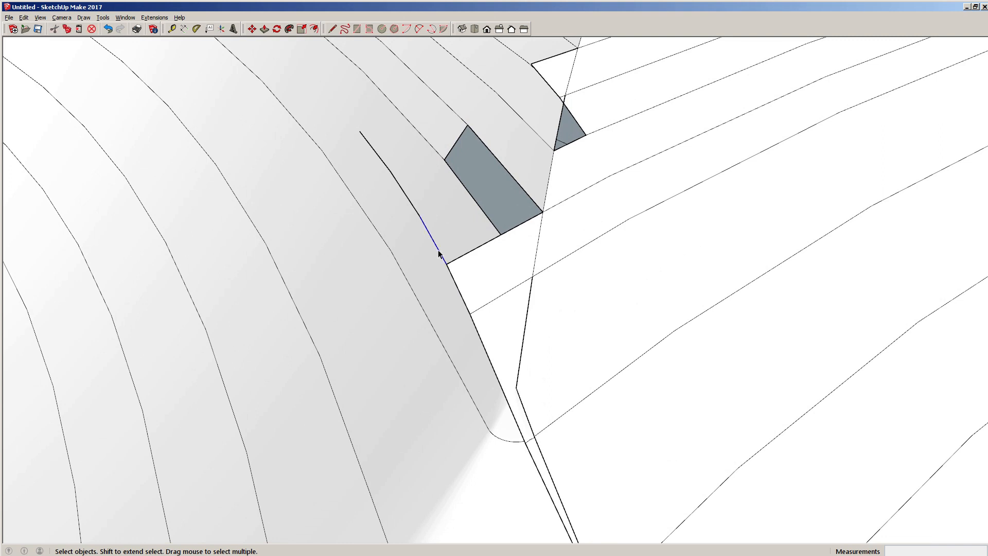
pyautogui.press('Delete')
pyautogui.click(412, 209)
pyautogui.press('Delete')
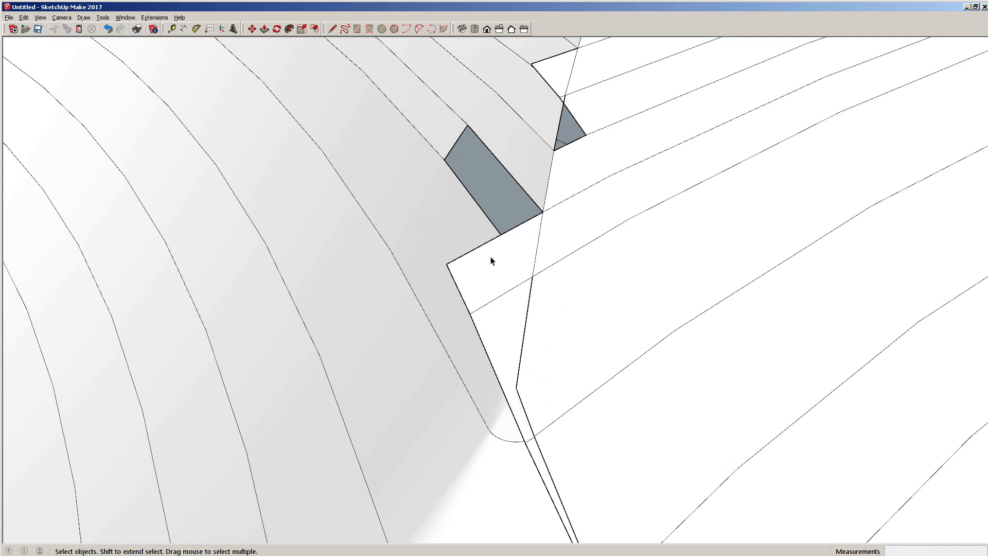
pyautogui.click(501, 300)
pyautogui.press('Delete')
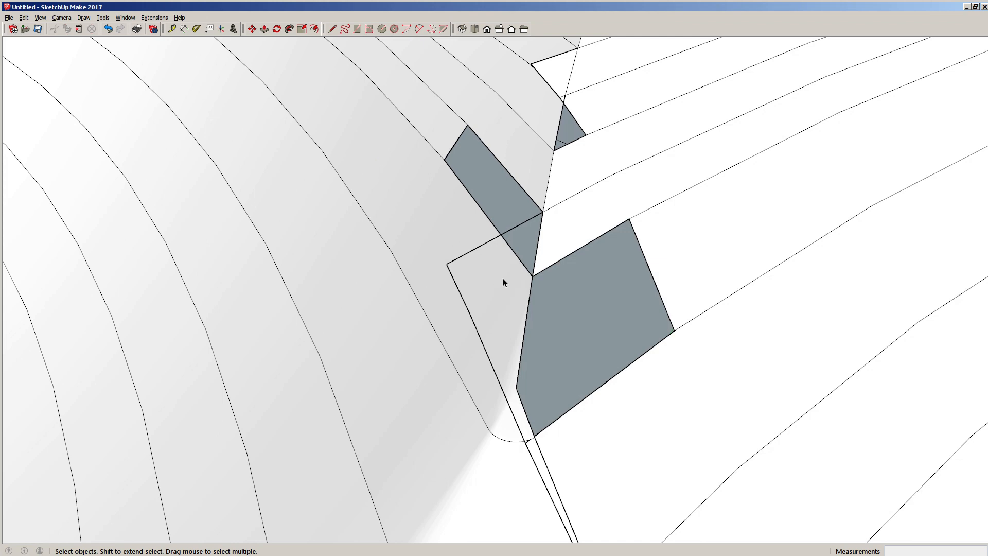
pyautogui.hotkey('ctrl', 'z')
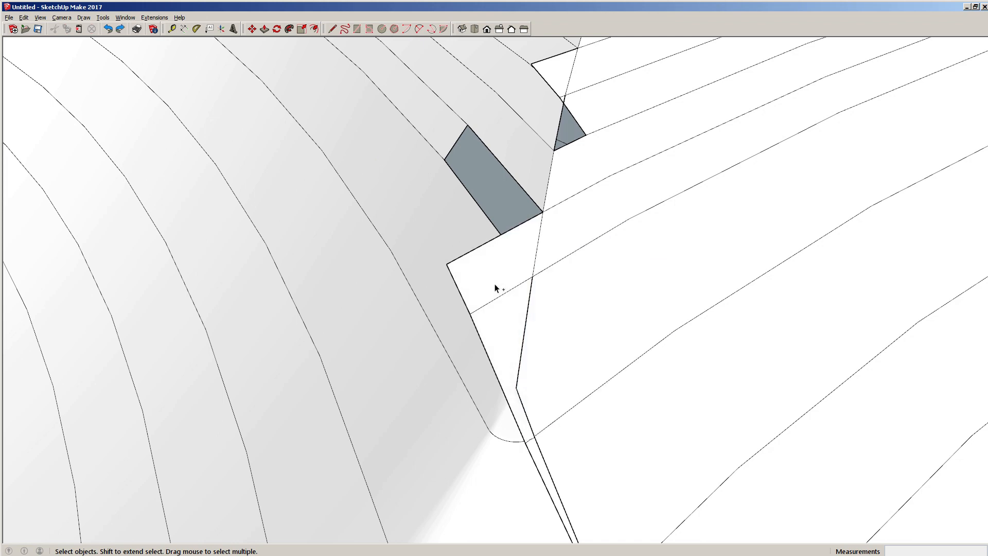
# - Draw a line about 0.08' long up the narrow sliver between the flap's outer edge and the crease
pyautogui.moveTo(507, 357); pyautogui.dragTo(562, 379, button='middle')
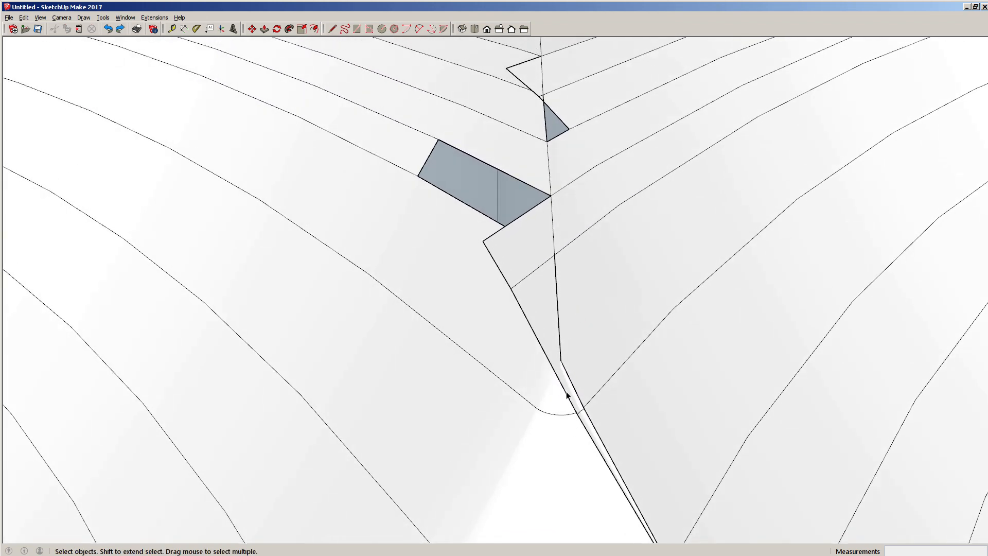
pyautogui.scroll(5, 562, 381)
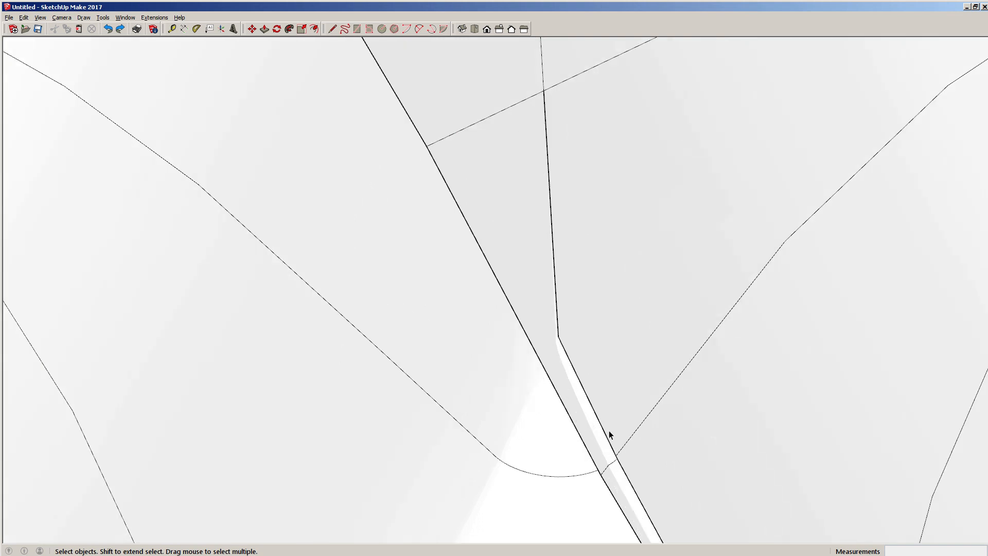
pyautogui.press('l')
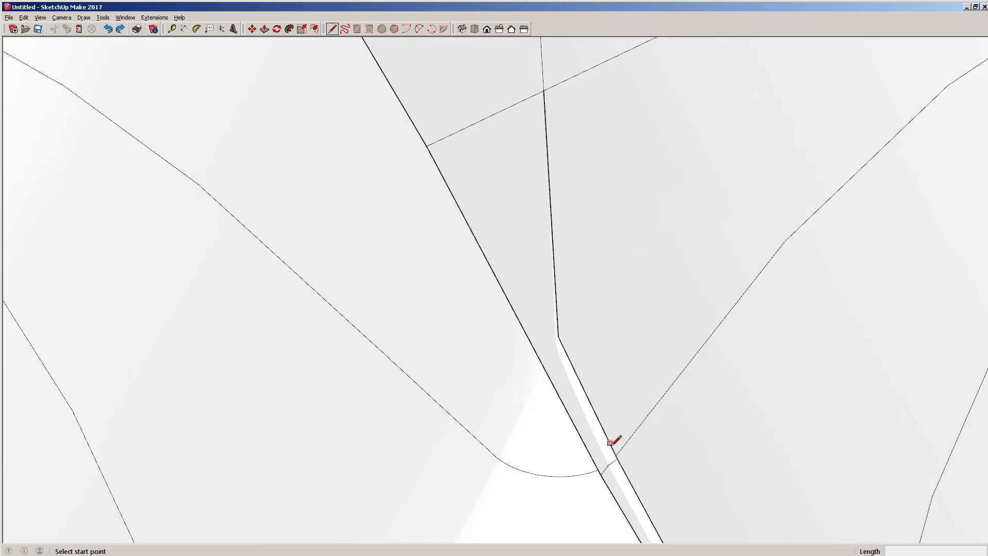
pyautogui.click(610, 464)
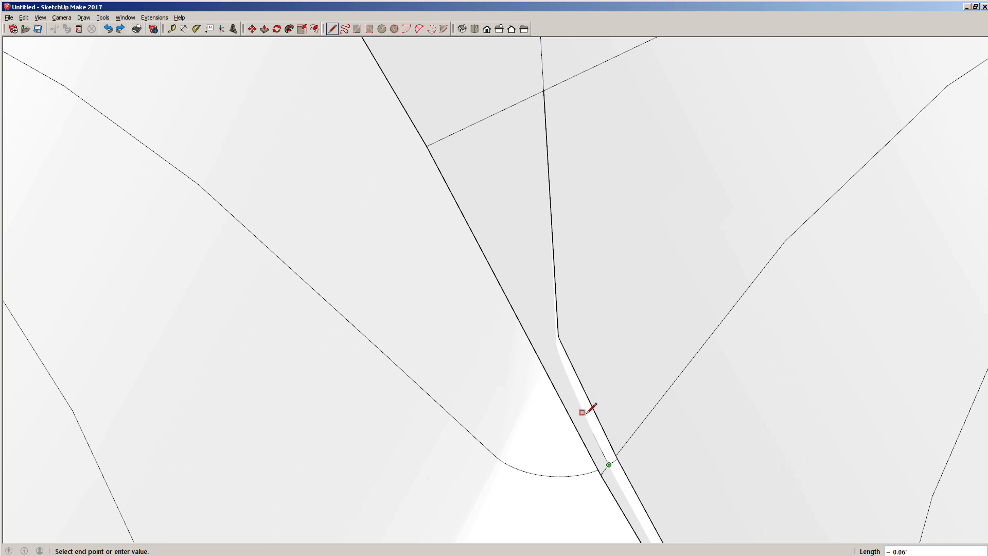
pyautogui.click(579, 398)
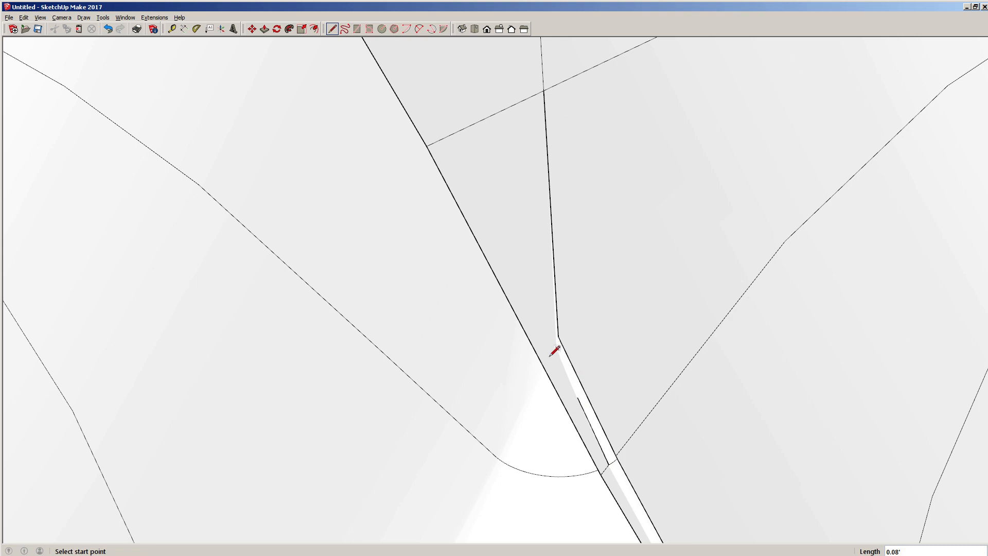
# - Delete the flap strip and its upper border edge beside the left-hand opening at the crease
pyautogui.moveTo(554, 347)
pyautogui.mouseDown(button='middle')
pyautogui.moveTo(741, 269)
pyautogui.moveTo(924, 213)
pyautogui.mouseUp(button='middle')
pyautogui.scroll(3, 600, 307)
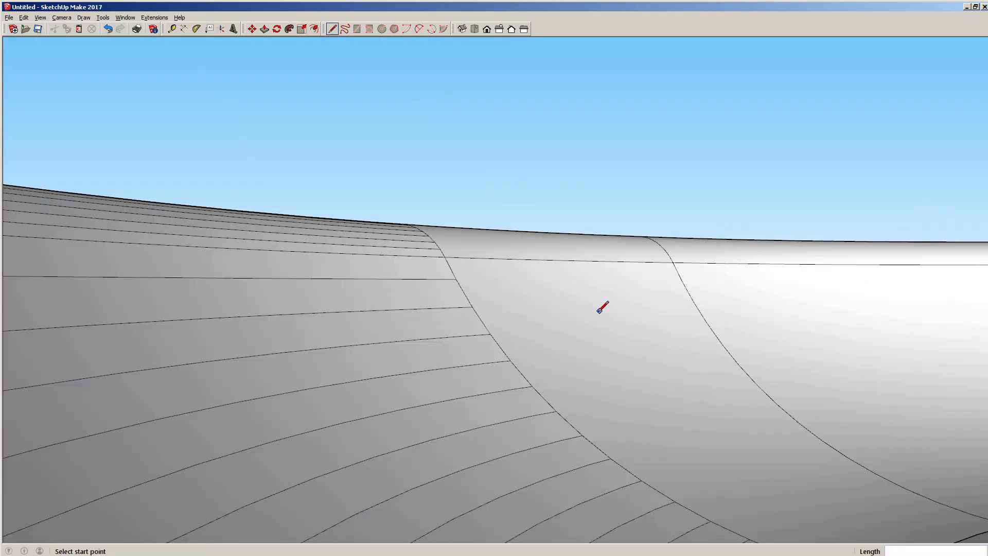
pyautogui.scroll(-3, 582, 327)
pyautogui.moveTo(542, 362); pyautogui.dragTo(389, 415, button='middle')
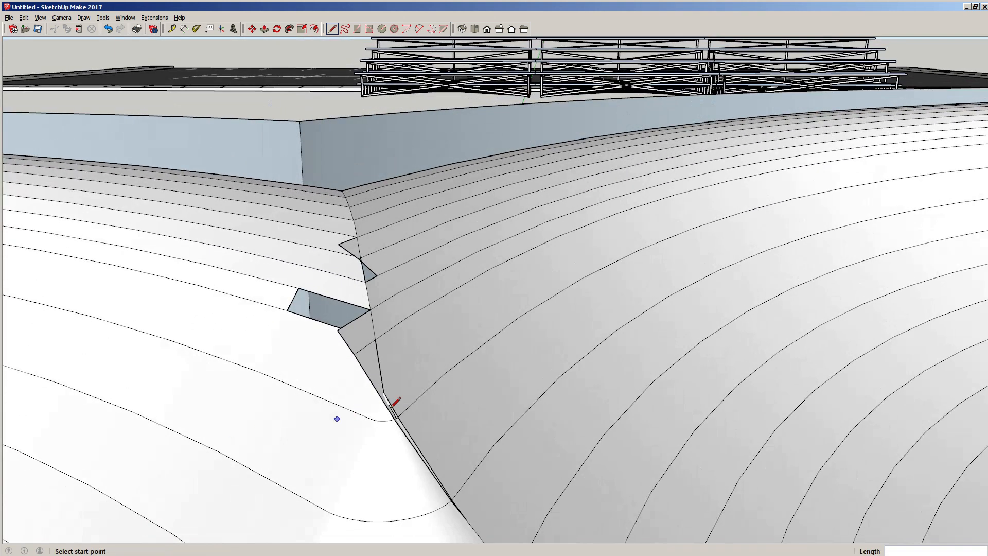
pyautogui.press('space')
pyautogui.moveTo(369, 367); pyautogui.dragTo(507, 355, button='middle')
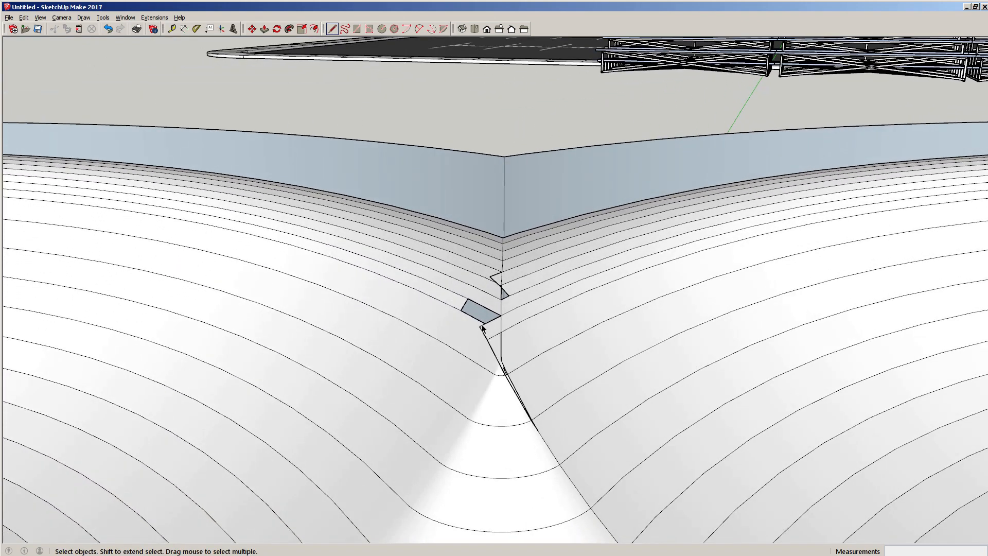
pyautogui.scroll(3, 508, 364)
pyautogui.scroll(2, 512, 342)
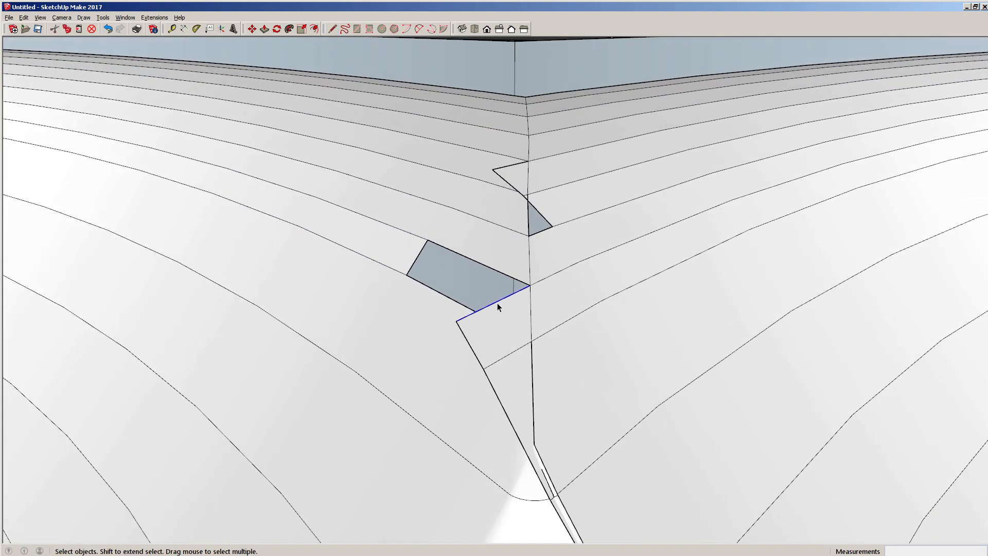
pyautogui.press('Delete')
pyautogui.click(472, 350)
pyautogui.press('Delete')
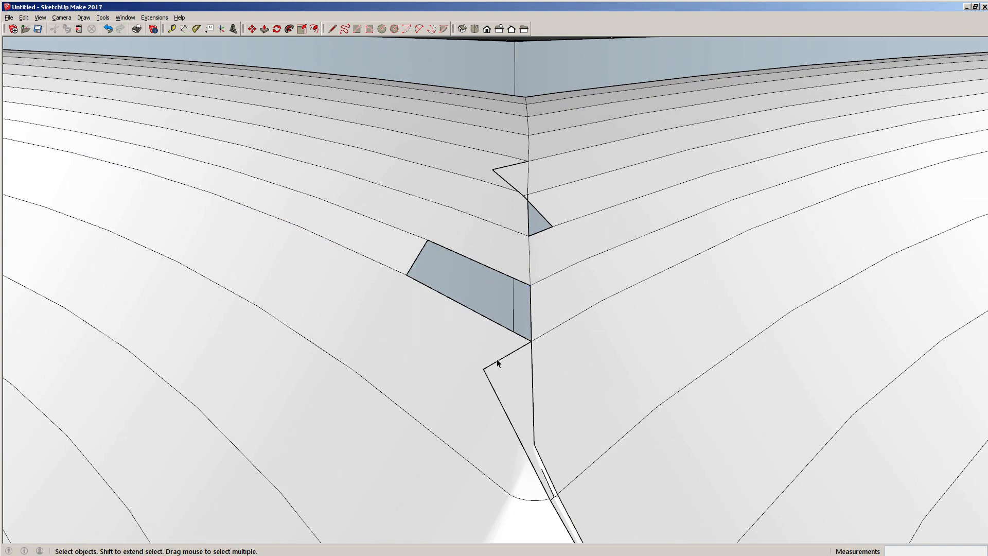
# - Delete the next flap strip's upper border and its long slanted outer edge beside the crease
pyautogui.click(499, 361)
pyautogui.press('Delete')
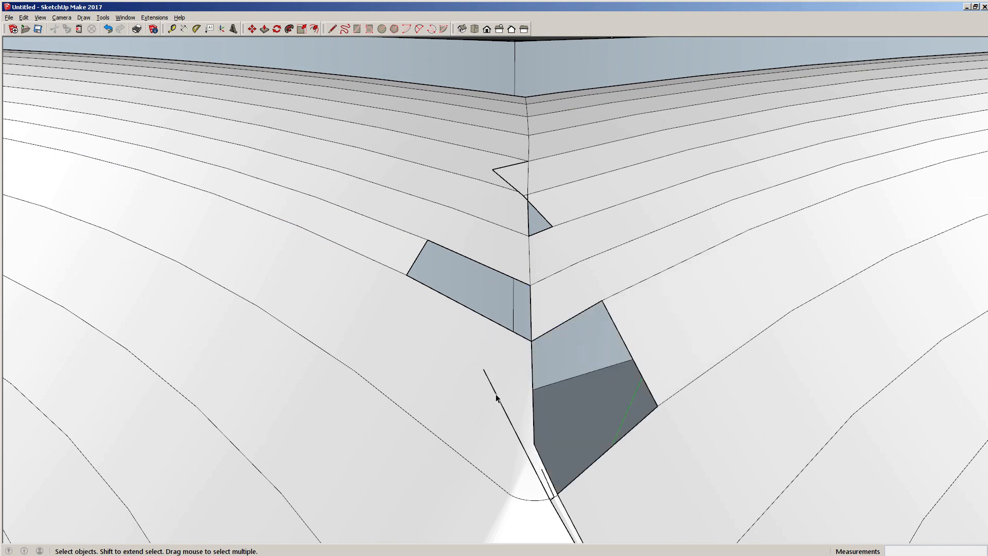
pyautogui.click(497, 397)
pyautogui.press('Delete')
pyautogui.click(547, 487)
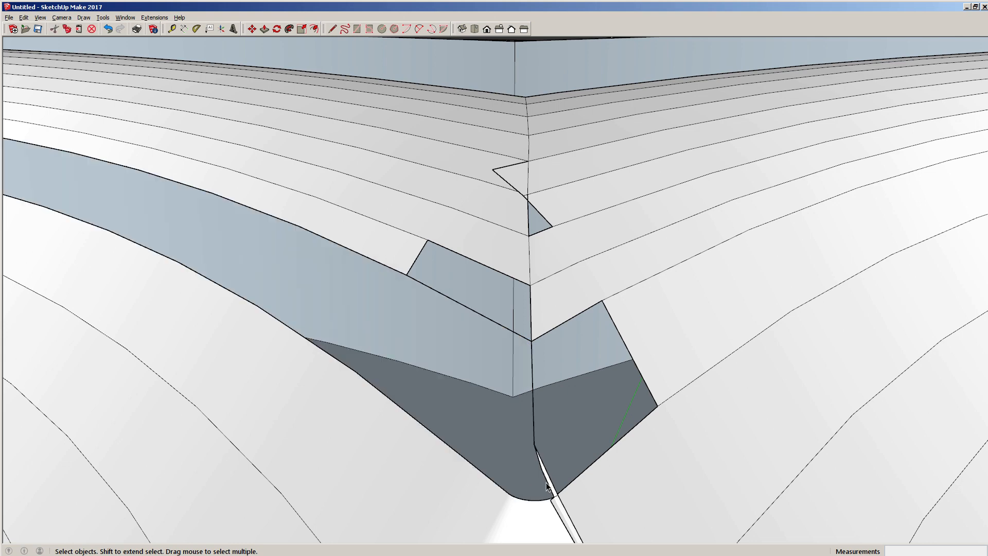
pyautogui.press('Delete')
pyautogui.hotkey('ctrl', 'z')
# - Delete the thin flap sliver running down along the crease below the right-hand opening
pyautogui.scroll(5, 546, 494)
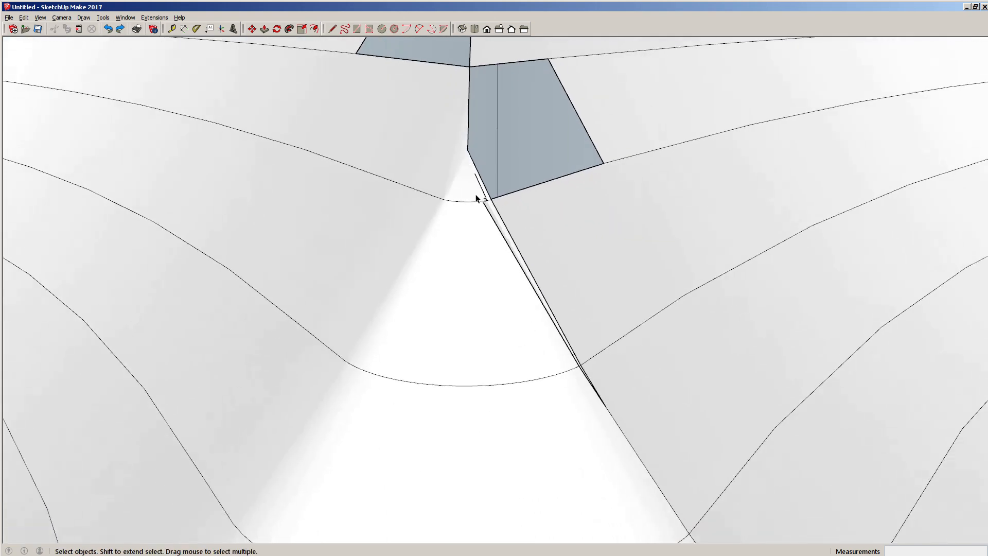
pyautogui.moveTo(480, 201); pyautogui.dragTo(458, 242, button='middle')
pyautogui.scroll(2, 481, 223)
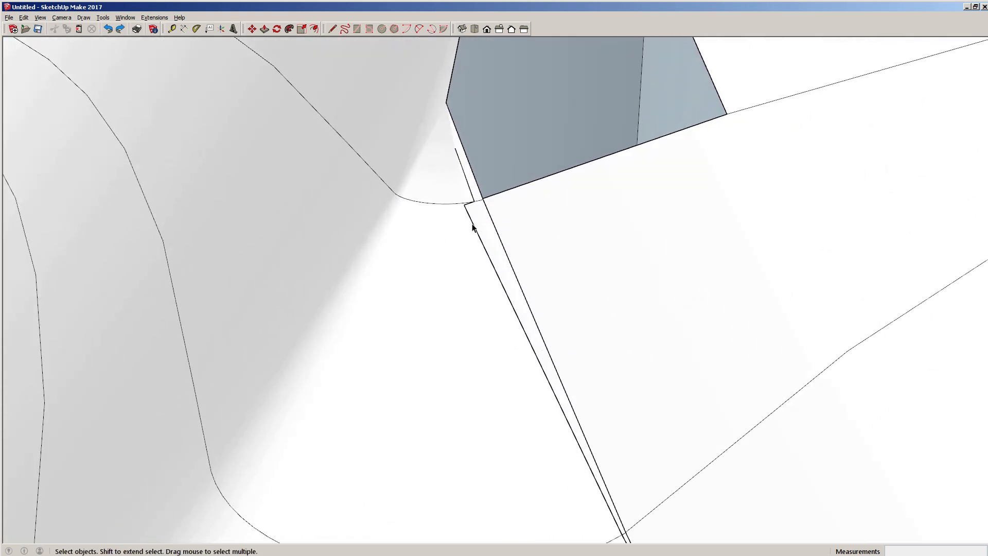
pyautogui.click(473, 227)
pyautogui.press('Delete')
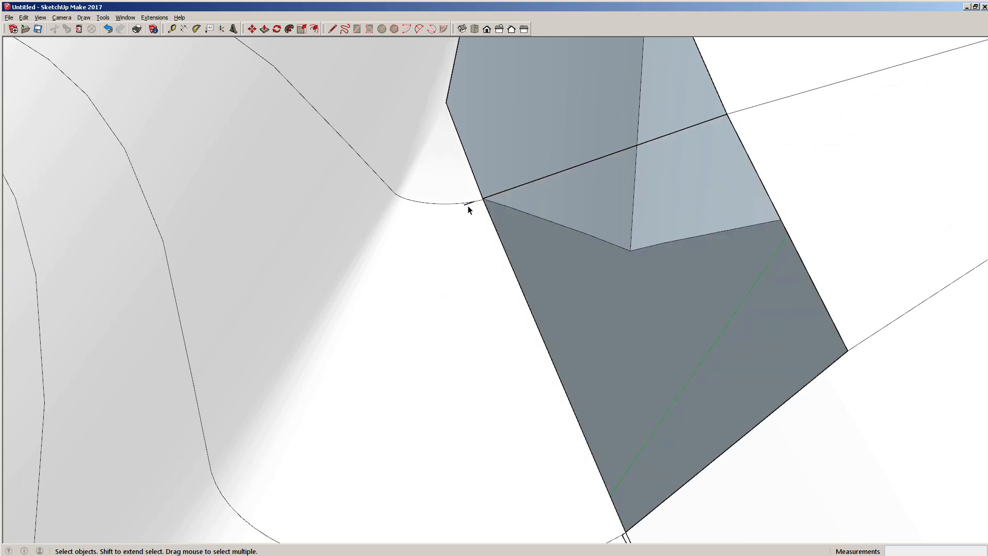
# - Examine the short edge where the curved contour meets the crease beside the openings
pyautogui.scroll(-3, 458, 271)
pyautogui.scroll(6, 471, 216)
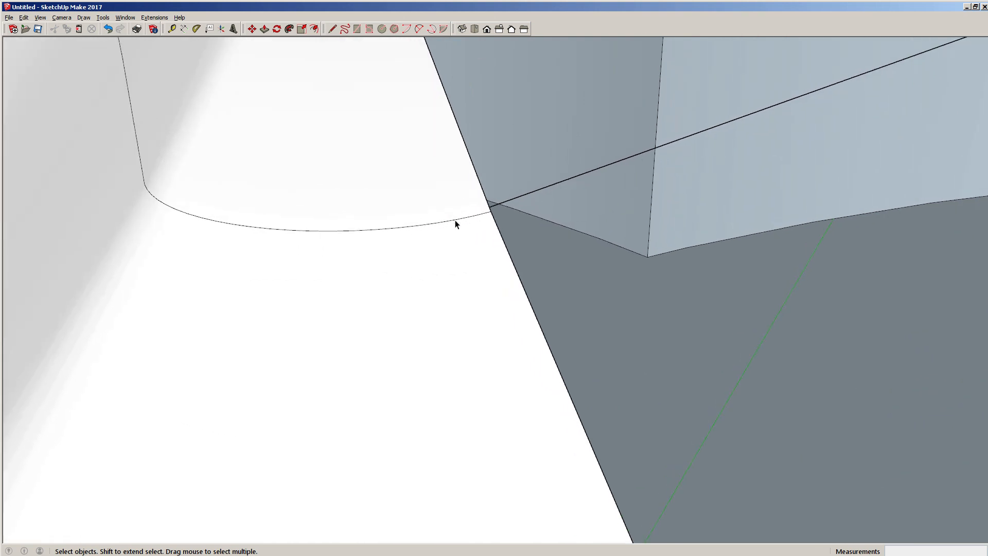
pyautogui.scroll(4, 455, 224)
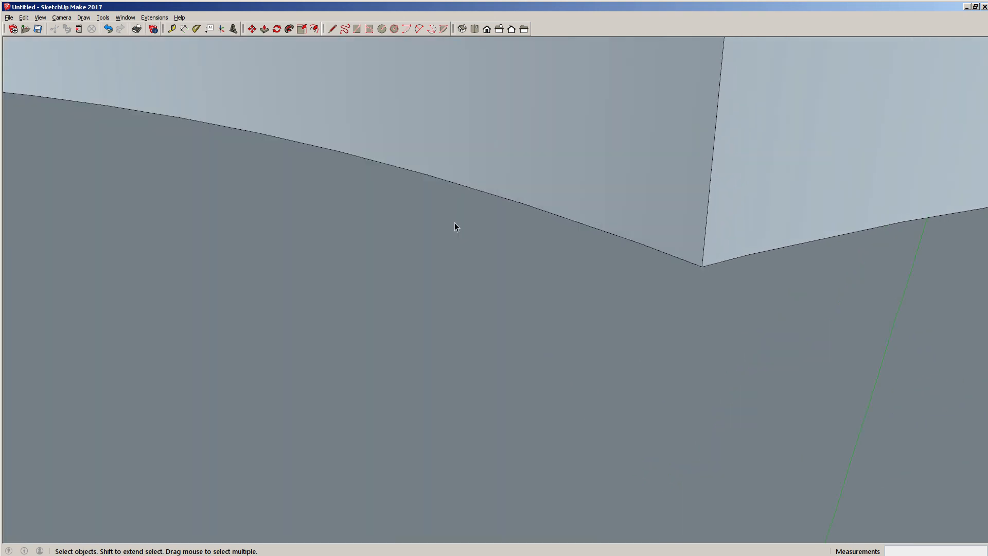
pyautogui.scroll(-6, 455, 224)
pyautogui.click(465, 230)
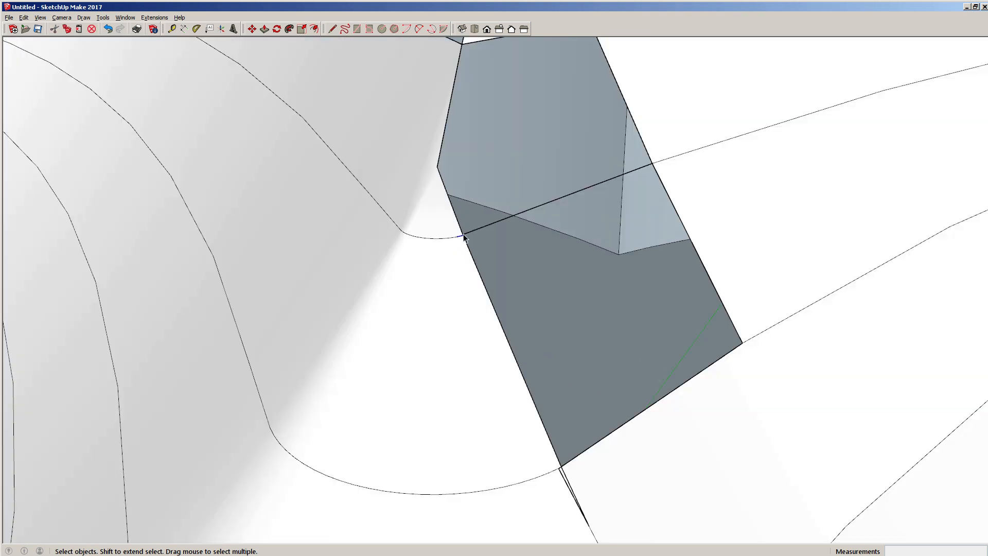
pyautogui.scroll(5, 464, 232)
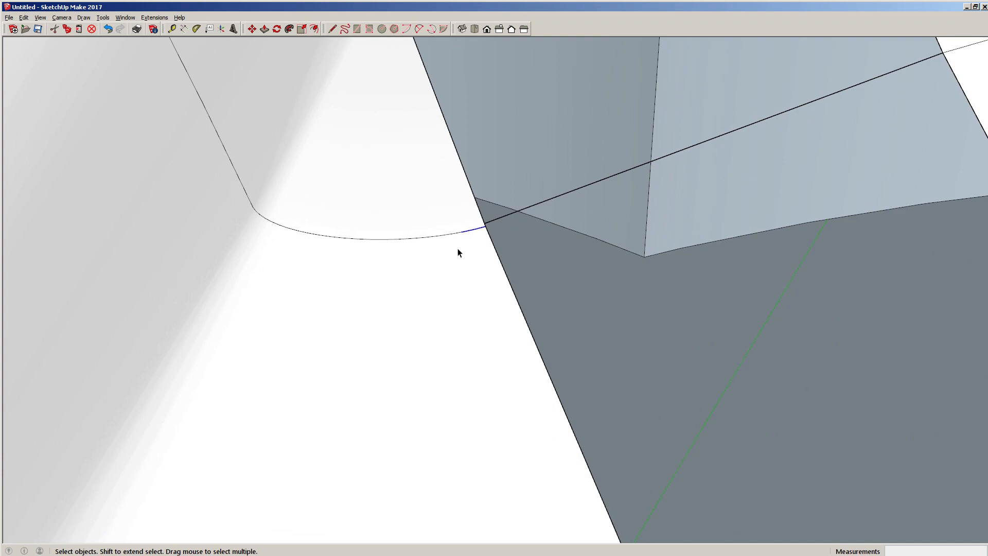
pyautogui.scroll(-7, 458, 255)
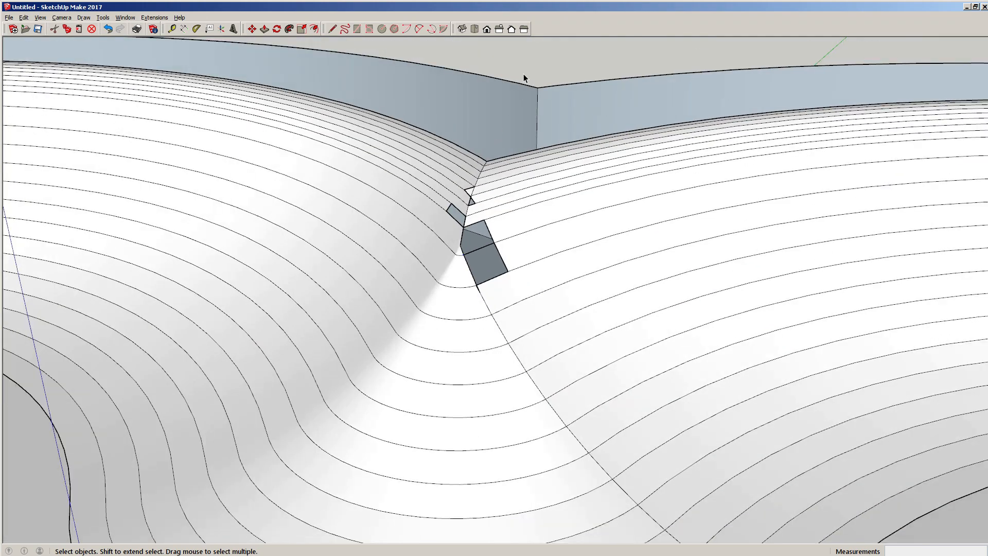
pyautogui.click(524, 77)
# - Delete the small protruding flap pieces and their leftover edge at the crease, above the left-hand opening
pyautogui.scroll(5, 477, 213)
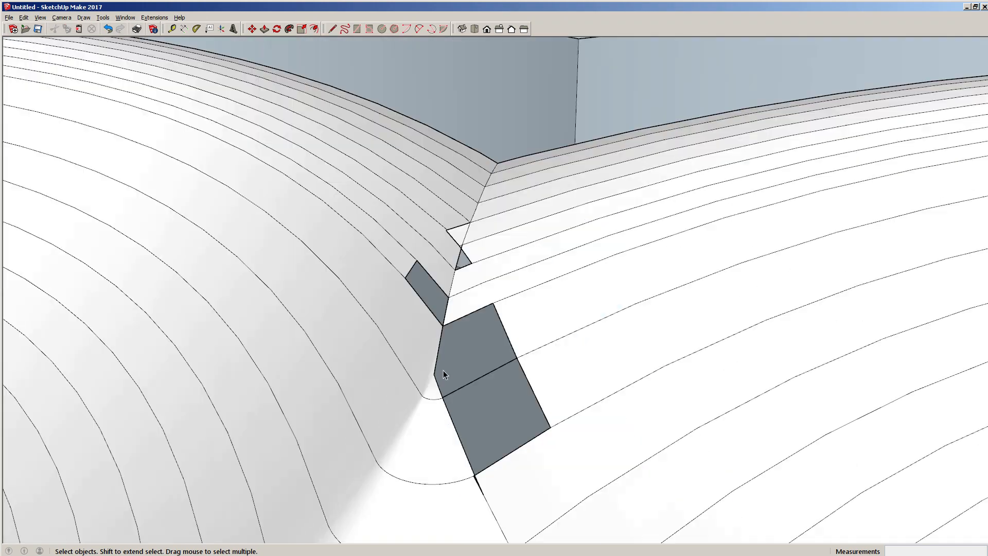
pyautogui.moveTo(443, 370); pyautogui.dragTo(463, 216, button='middle')
pyautogui.scroll(5, 474, 201)
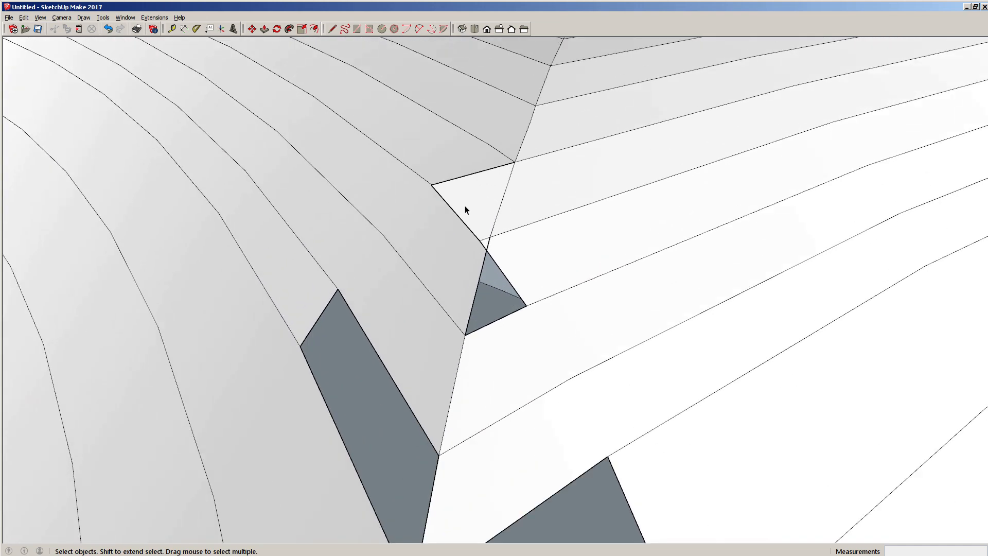
pyautogui.click(458, 216)
pyautogui.press('Delete')
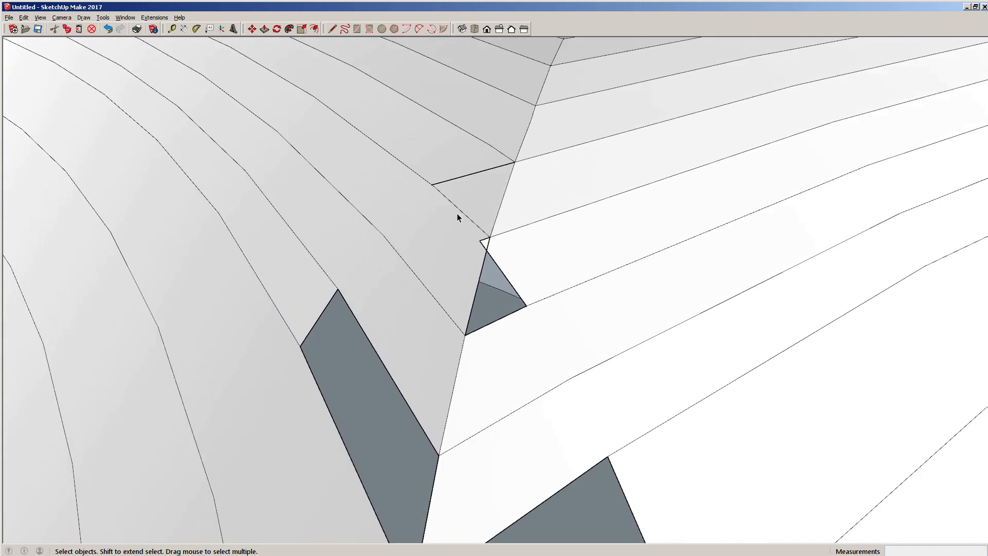
pyautogui.click(445, 183)
pyautogui.press('Delete')
pyautogui.click(485, 246)
pyautogui.press('Delete')
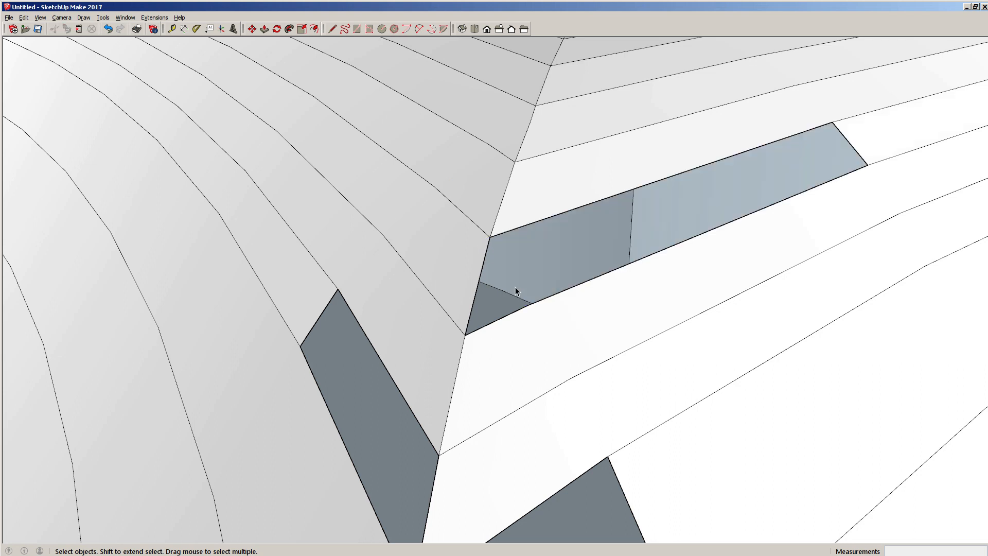
# - Close the upper right-hand opening with a diagonal line from its lower border to its upper corner on the crease
pyautogui.press('l')
pyautogui.moveTo(529, 328)
pyautogui.mouseDown(button='middle')
pyautogui.moveTo(580, 278)
pyautogui.moveTo(569, 315)
pyautogui.mouseUp(button='middle')
pyautogui.click(555, 320)
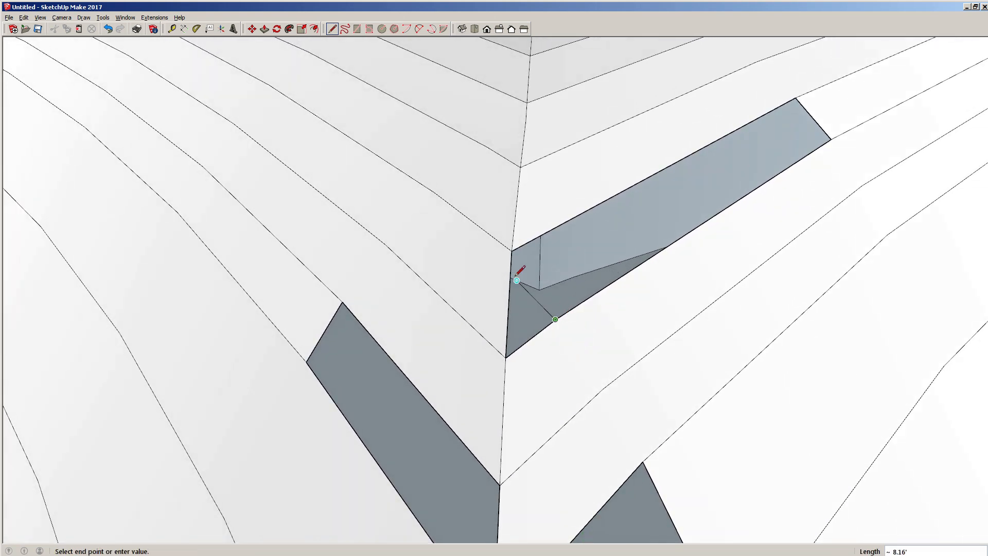
pyautogui.click(512, 251)
pyautogui.press('space')
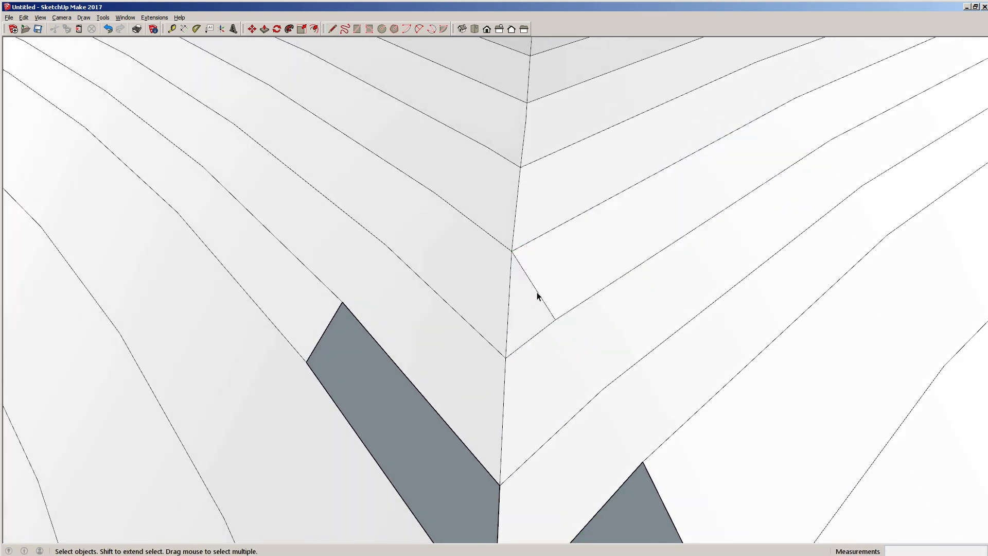
pyautogui.click(536, 292)
pyautogui.press('Delete')
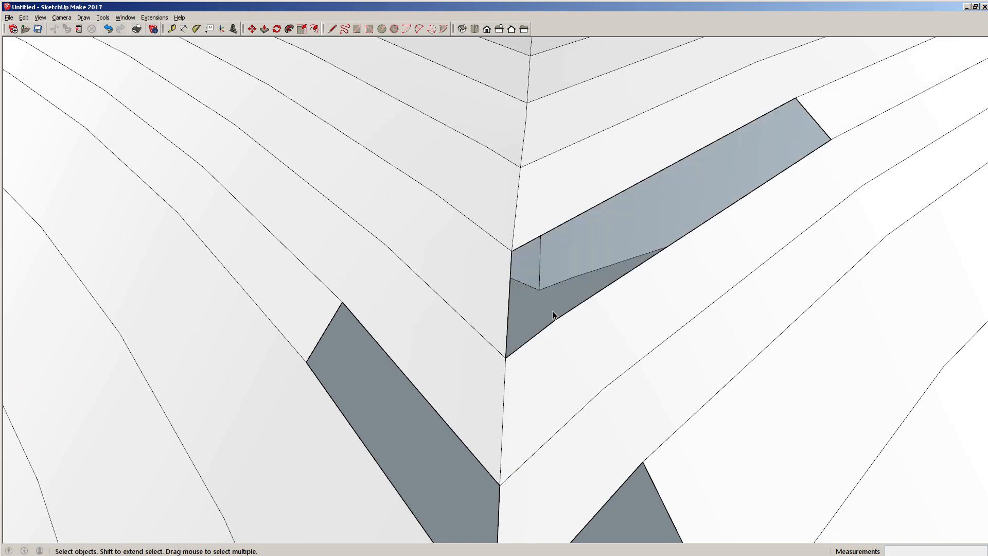
pyautogui.hotkey('ctrl', 'z')
# - Draw a line across the large right-hand opening, from the bend in the crease to the opening's outer edge
pyautogui.moveTo(547, 311)
pyautogui.mouseDown(button='middle')
pyautogui.moveTo(547, 223)
pyautogui.moveTo(479, 298)
pyautogui.moveTo(516, 285)
pyautogui.moveTo(516, 230)
pyautogui.moveTo(419, 380)
pyautogui.moveTo(418, 360)
pyautogui.mouseUp(button='middle')
pyautogui.press('l')
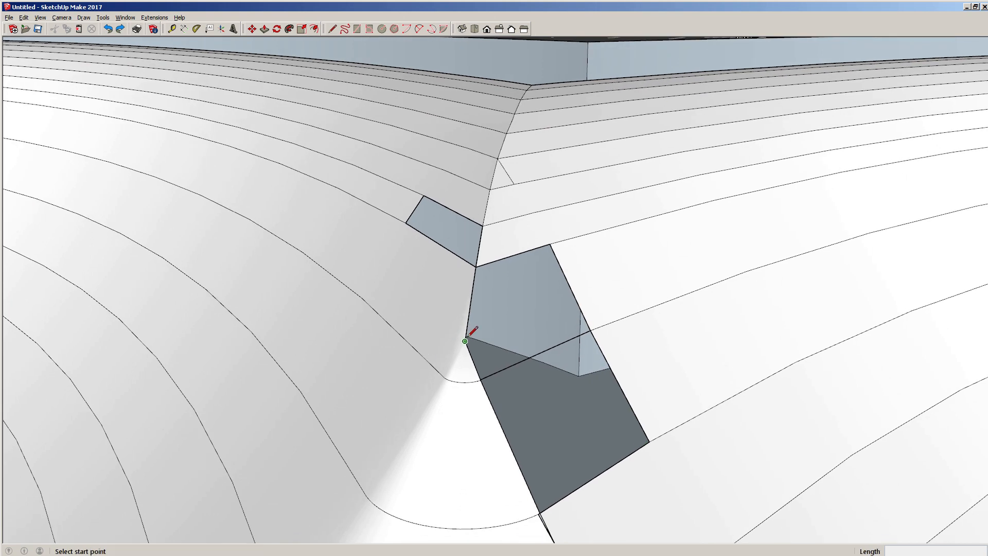
pyautogui.click(465, 341)
pyautogui.click(570, 286)
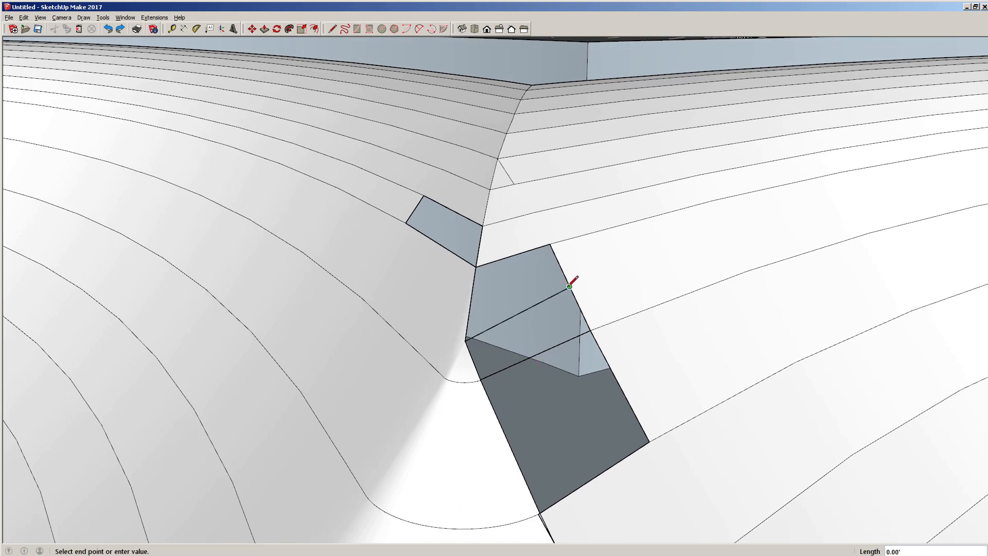
pyautogui.press('Escape')
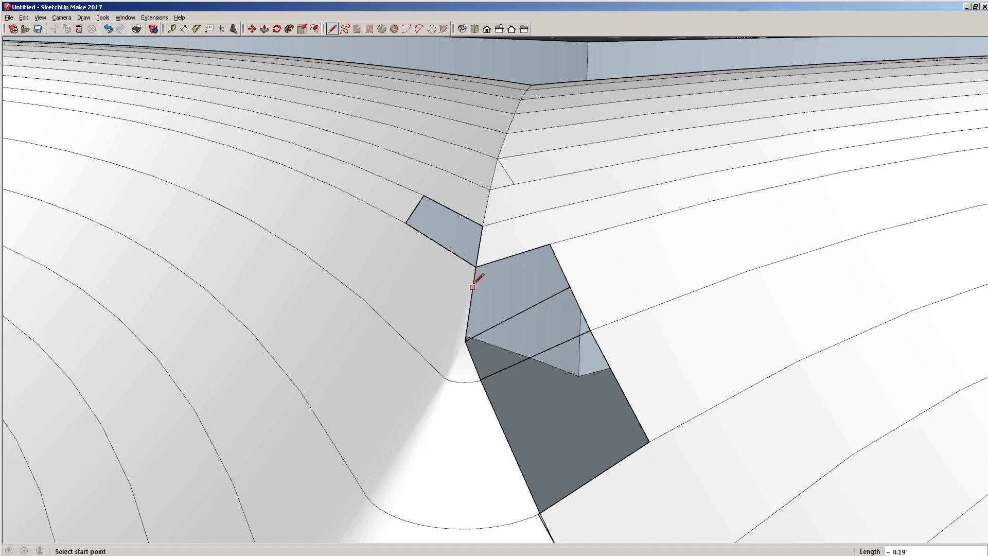
# - Close the upper part of the right-hand opening with lines from its crease corner and outer upper corner to the midpoint of the crossing line
pyautogui.scroll(2, 475, 273)
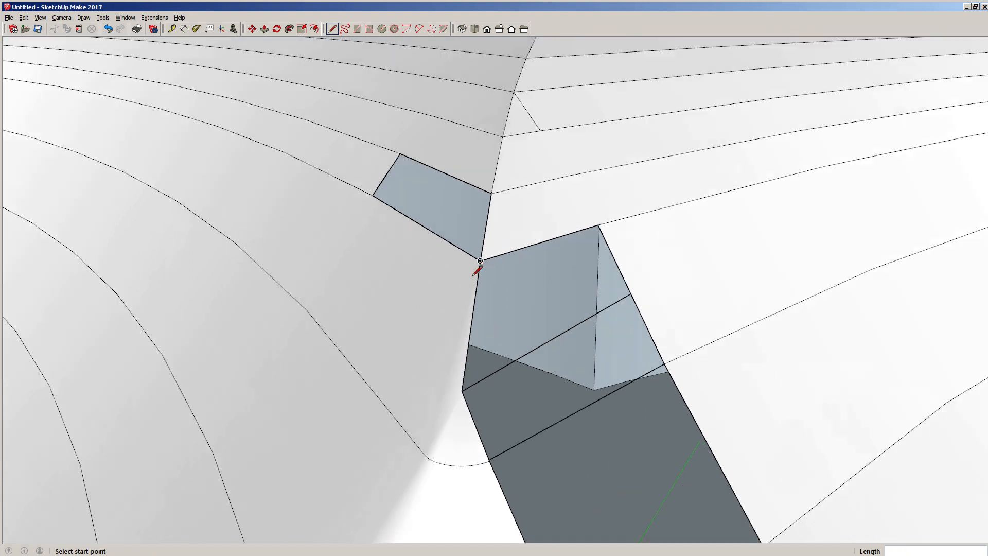
pyautogui.click(480, 261)
pyautogui.click(535, 348)
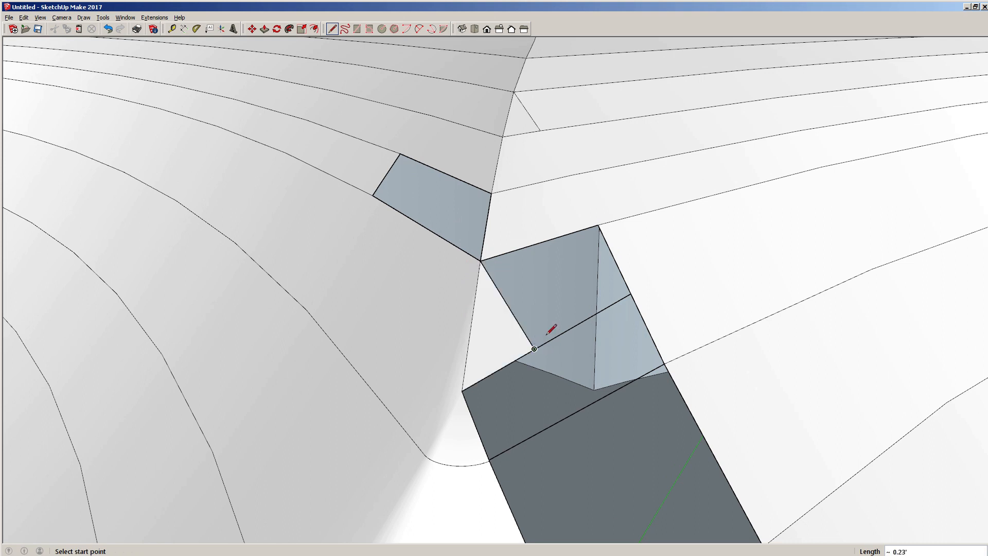
pyautogui.click(598, 225)
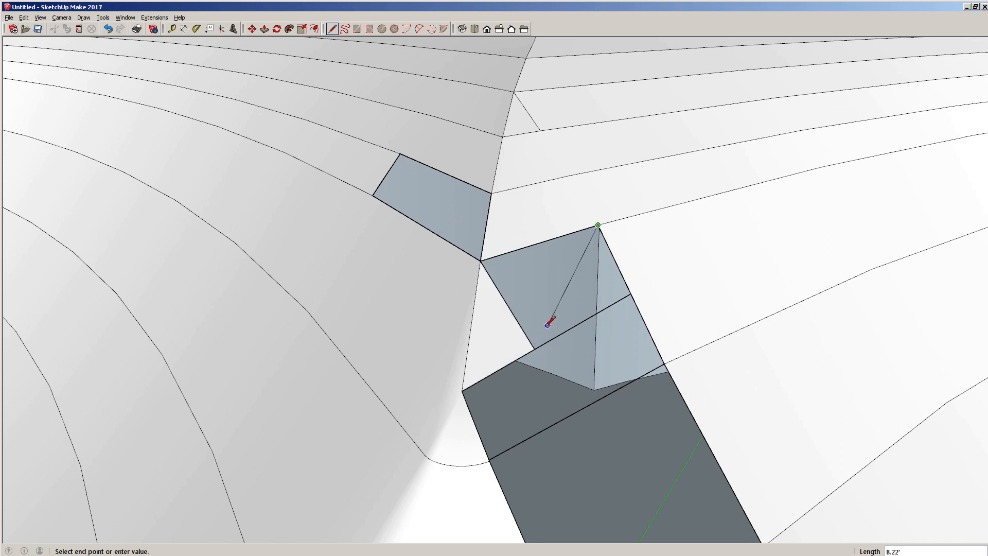
pyautogui.click(535, 348)
pyautogui.press('space')
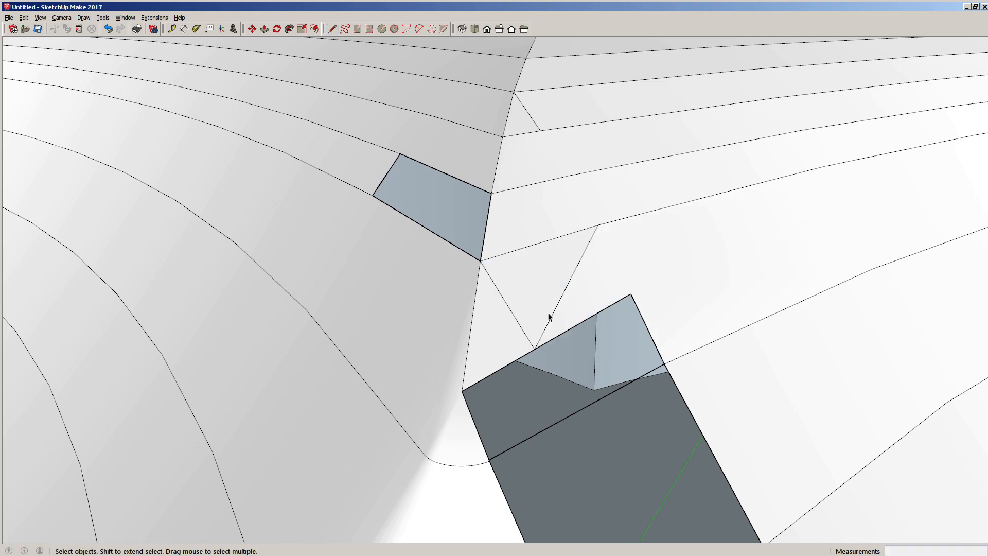
# - Try deleting the diagonal edge between the crease and the new patch's lower point, and undo the deletion
pyautogui.moveTo(547, 320)
pyautogui.mouseDown(button='middle')
pyautogui.moveTo(512, 319)
pyautogui.moveTo(521, 315)
pyautogui.moveTo(551, 161)
pyautogui.moveTo(530, 118)
pyautogui.moveTo(489, 77)
pyautogui.moveTo(465, 97)
pyautogui.moveTo(477, 223)
pyautogui.moveTo(467, 354)
pyautogui.mouseUp(button='middle')
pyautogui.click(519, 312)
pyautogui.press('Delete')
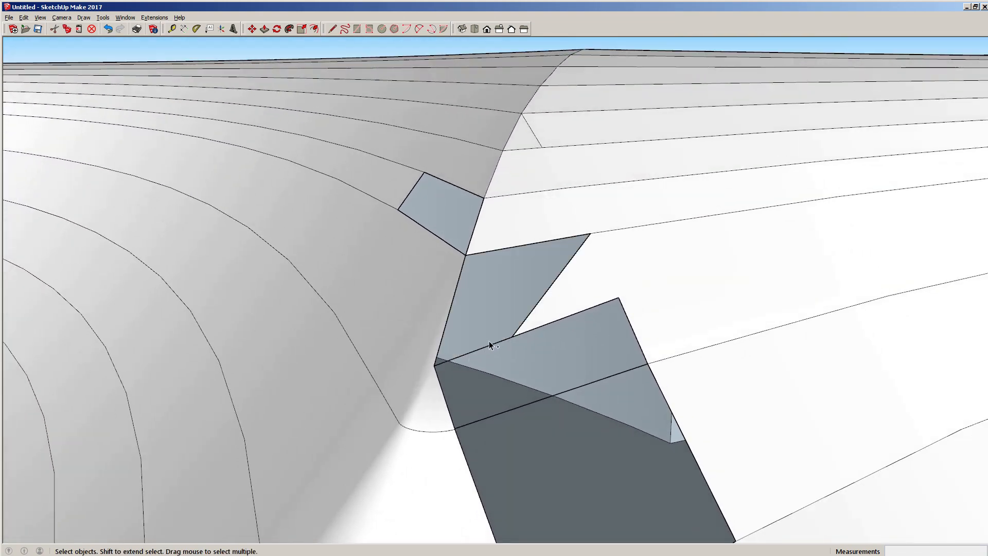
pyautogui.hotkey('ctrl', 'z')
# - Draw a line across the left-hand opening from its upper crease corner to its lower border
pyautogui.scroll(2, 552, 297)
pyautogui.moveTo(572, 318); pyautogui.dragTo(493, 381, button='middle')
pyautogui.scroll(-4, 456, 363)
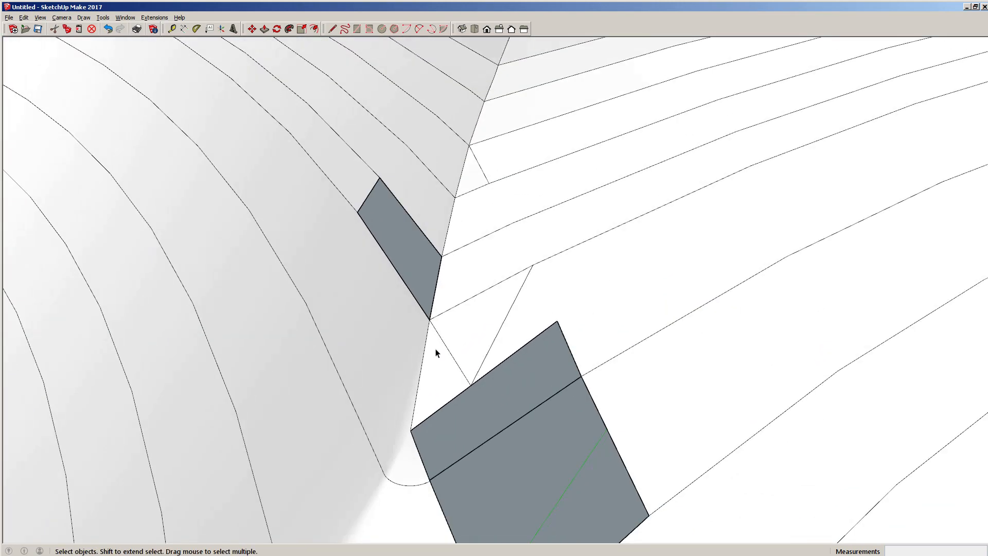
pyautogui.moveTo(435, 347); pyautogui.dragTo(503, 316, button='middle')
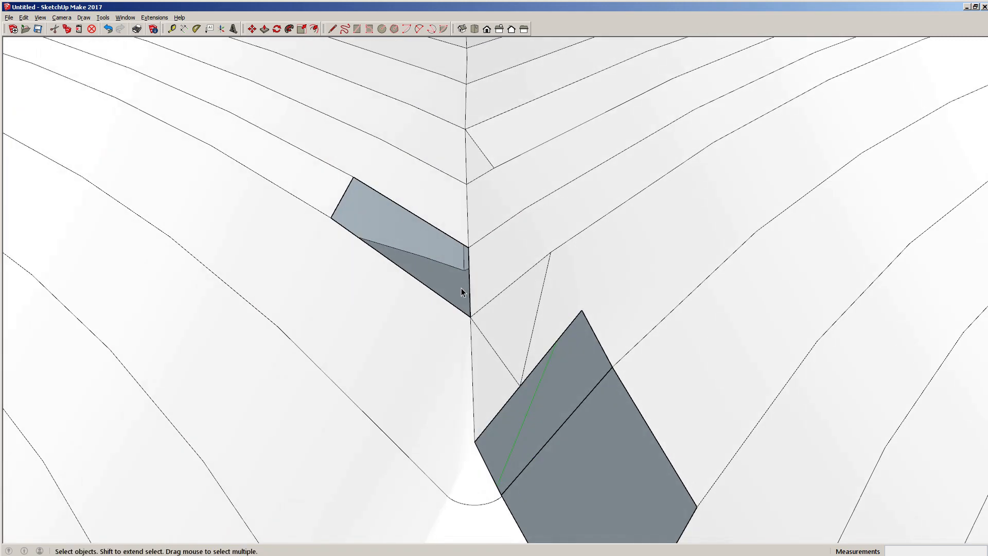
pyautogui.press('l')
pyautogui.scroll(3, 458, 242)
pyautogui.scroll(-4, 473, 278)
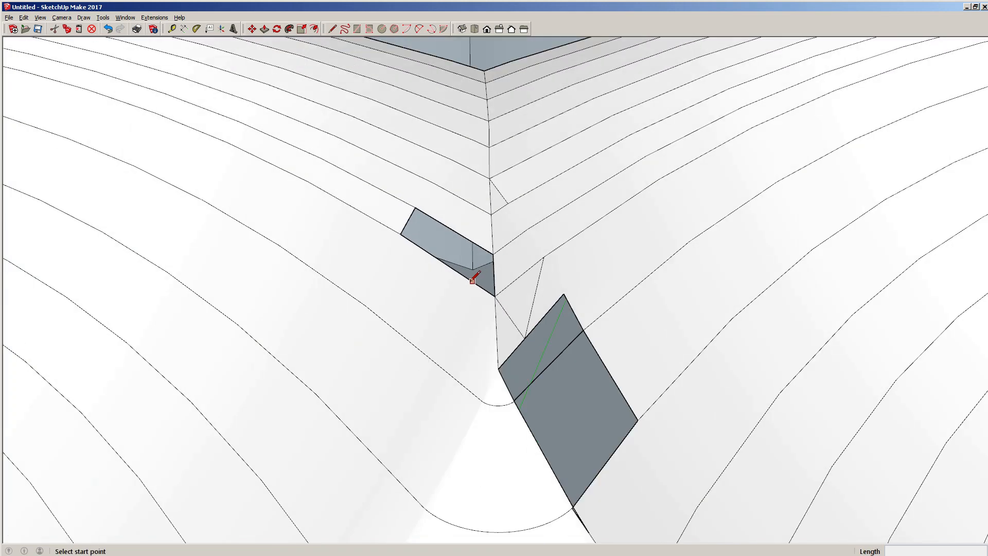
pyautogui.scroll(2, 492, 251)
pyautogui.scroll(2, 495, 255)
pyautogui.click(496, 260)
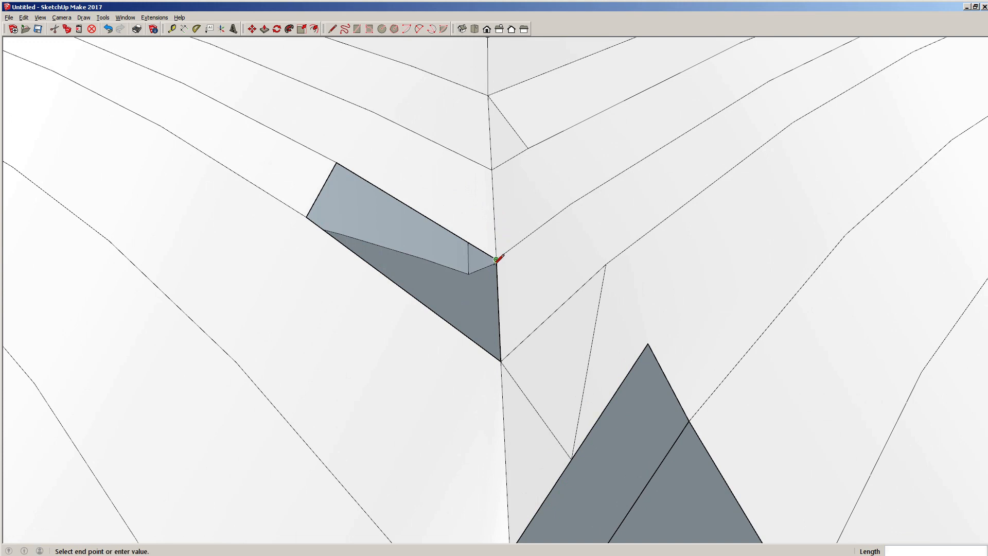
pyautogui.click(458, 328)
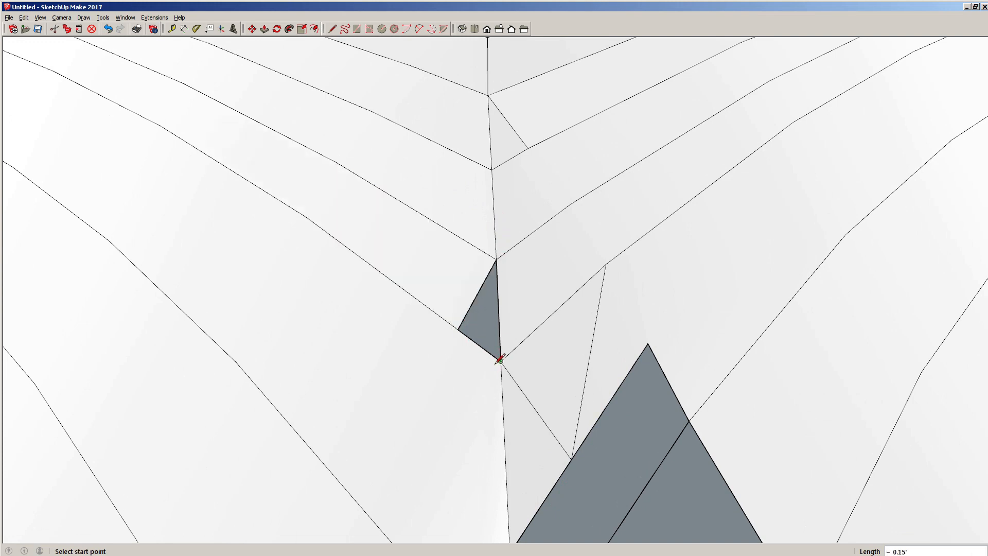
pyautogui.press('space')
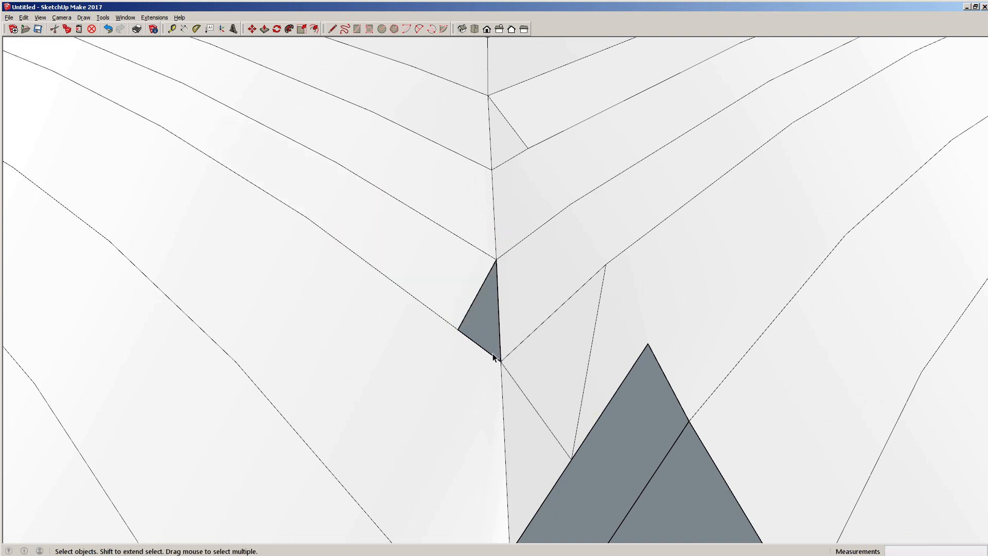
# - Draw two lines from the lower border of the remaining triangular opening to its upper corner on the crease
pyautogui.press('l')
pyautogui.click(493, 355)
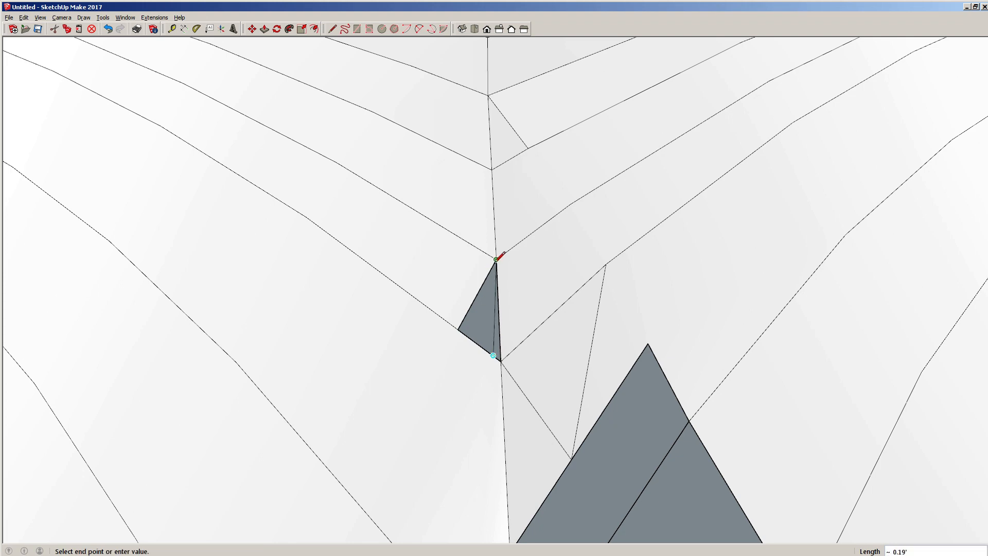
pyautogui.click(496, 260)
pyautogui.click(472, 340)
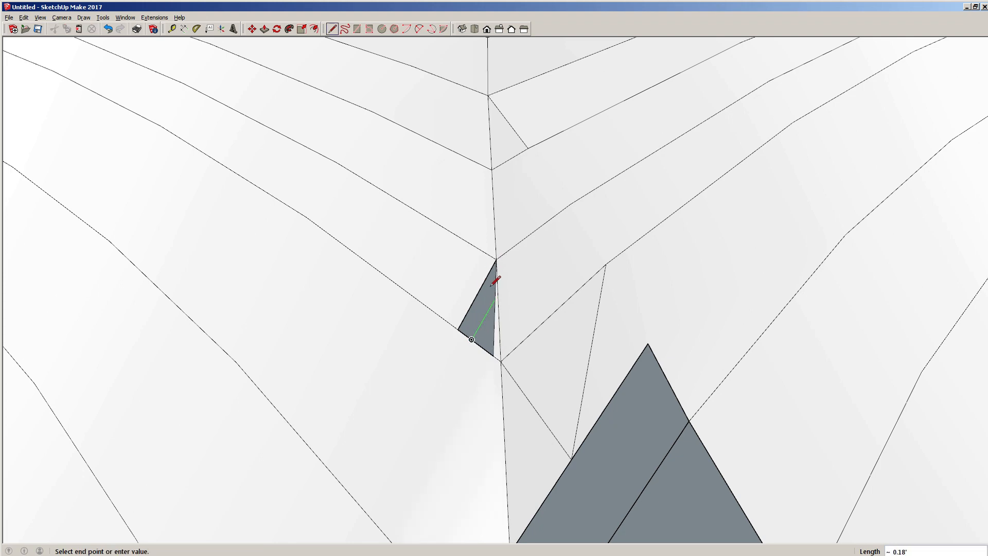
pyautogui.scroll(2, 497, 259)
pyautogui.moveTo(512, 273); pyautogui.dragTo(525, 229, button='middle')
pyautogui.click(513, 261)
pyautogui.press('space')
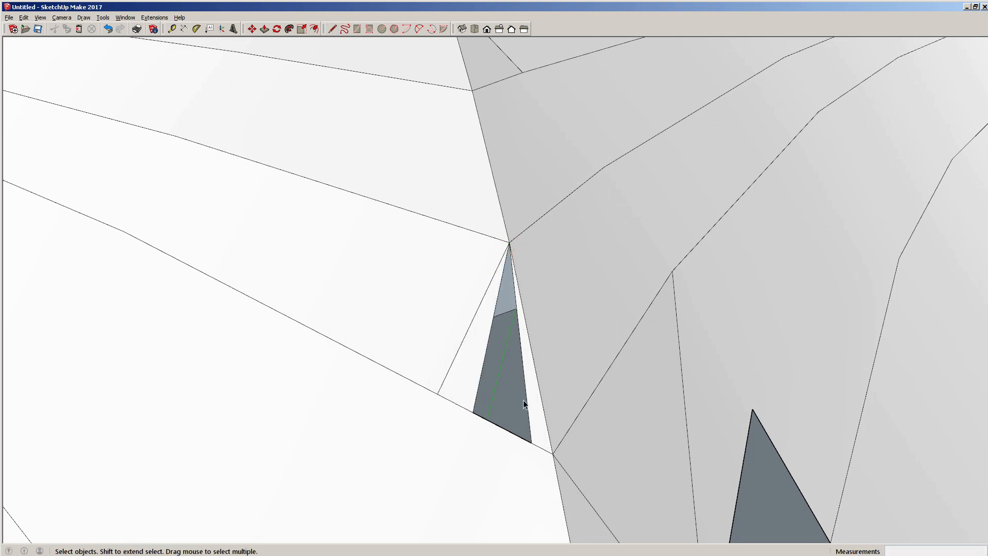
# - Try deleting the lower border edge of the narrow triangular opening, and undo the deletion and the two lines inside the opening
pyautogui.click(491, 425)
pyautogui.press('Delete')
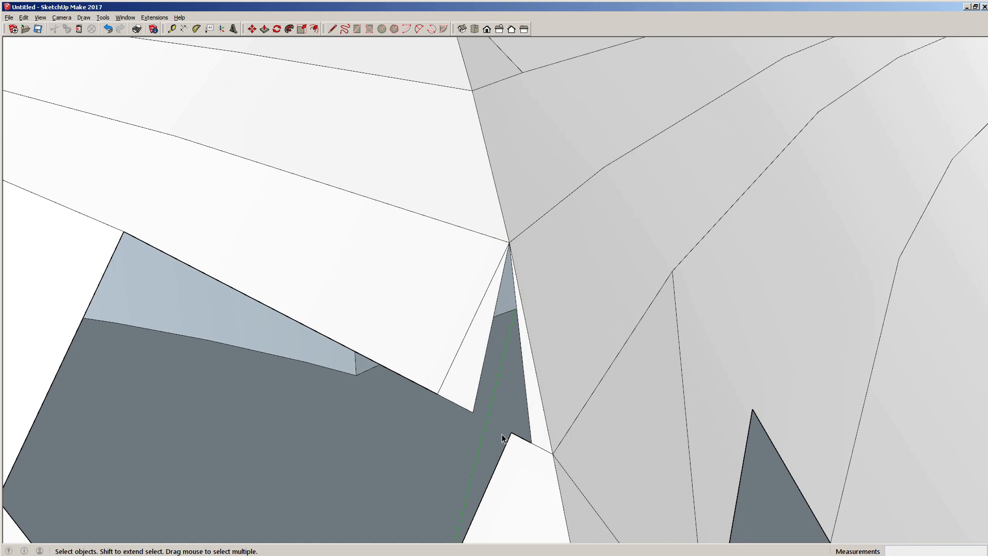
pyautogui.hotkey('ctrl', 'z')
pyautogui.scroll(-3, 474, 409)
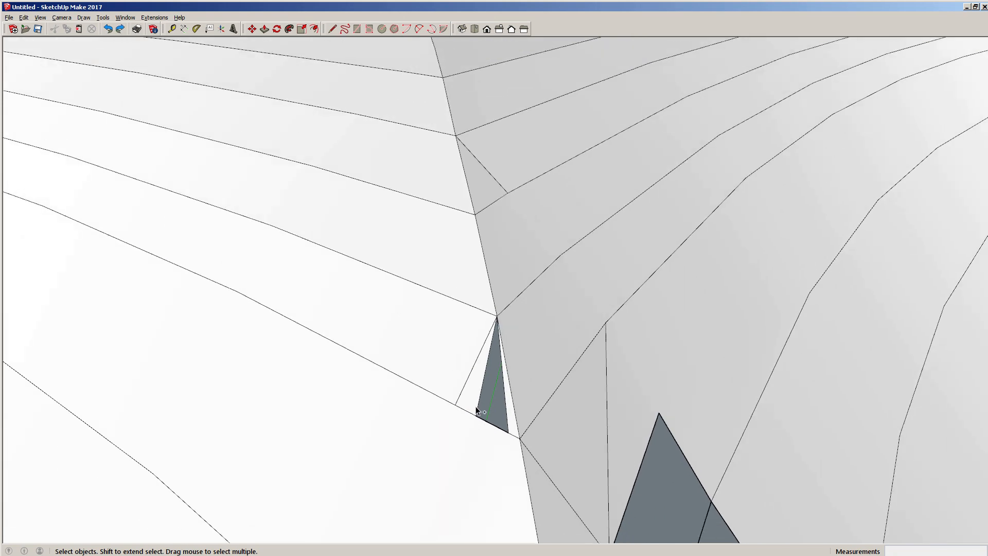
pyautogui.hotkey('ctrl', 'z')
pyautogui.hotkey('ctrl', 'z')
# - Move the outer lower corner of the left-hand triangular opening onto its lower endpoint on the crease
pyautogui.scroll(4, 509, 420)
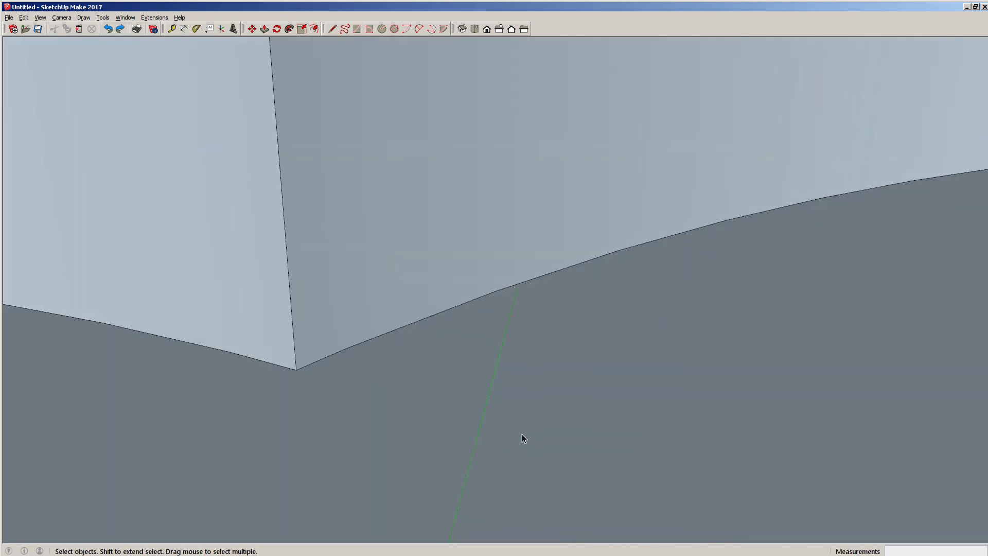
pyautogui.scroll(-4, 536, 453)
pyautogui.keyDown('shift'); pyautogui.moveTo(597, 508); pyautogui.dragTo(610, 406, button='middle'); pyautogui.keyUp('shift')
pyautogui.scroll(4, 611, 410)
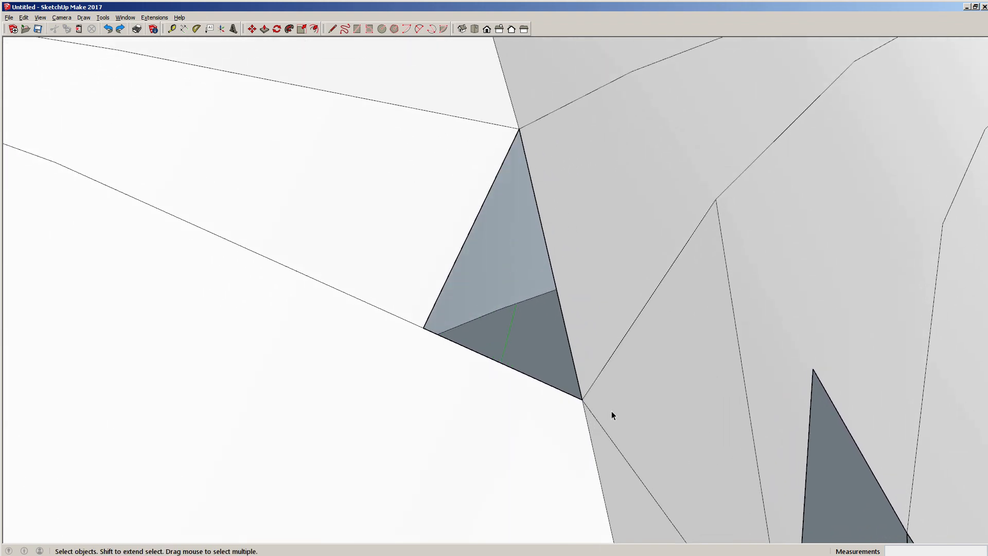
pyautogui.scroll(-2, 546, 403)
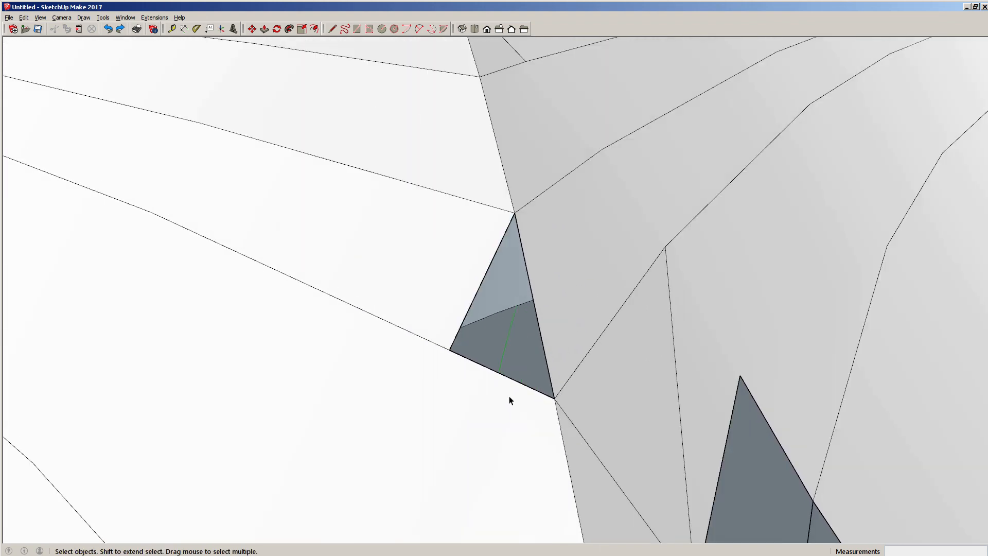
pyautogui.press('m')
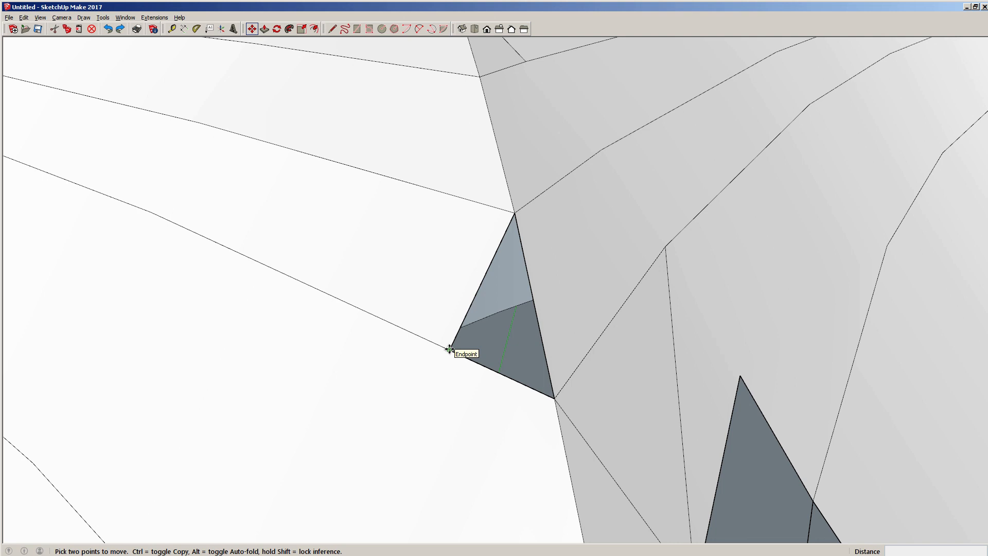
pyautogui.click(449, 349)
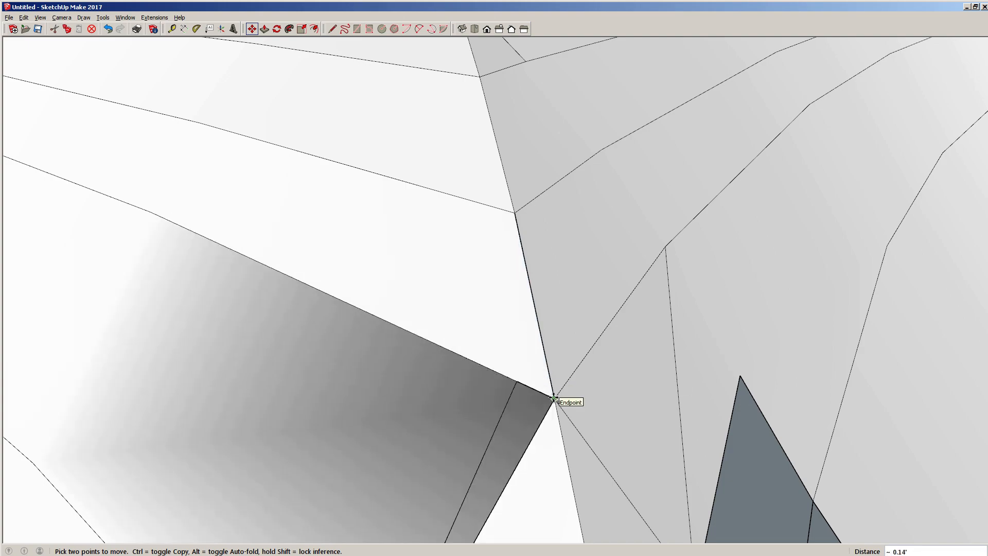
pyautogui.click(554, 398)
# - Delete the diagonal edge running down from the contour near the crease, on the left-hand surface
pyautogui.moveTo(508, 393); pyautogui.dragTo(425, 340, button='middle')
pyautogui.press('space')
pyautogui.scroll(-5, 480, 375)
pyautogui.moveTo(480, 375); pyautogui.dragTo(456, 387, button='middle')
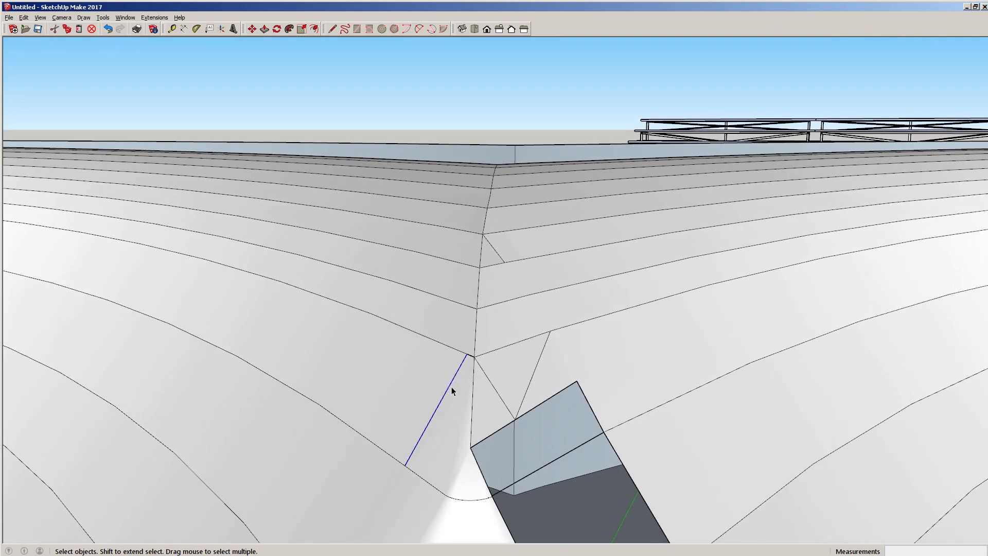
pyautogui.press('Delete')
# - Delete the short leftover edge at the end of the left-hand contour, where it meets the crease
pyautogui.scroll(5, 452, 381)
pyautogui.scroll(3, 463, 354)
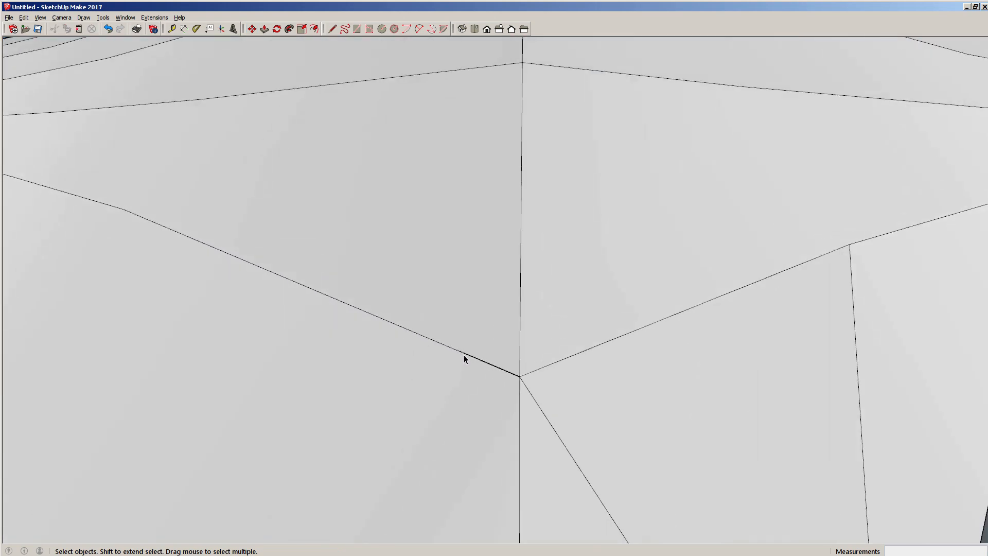
pyautogui.click(469, 356)
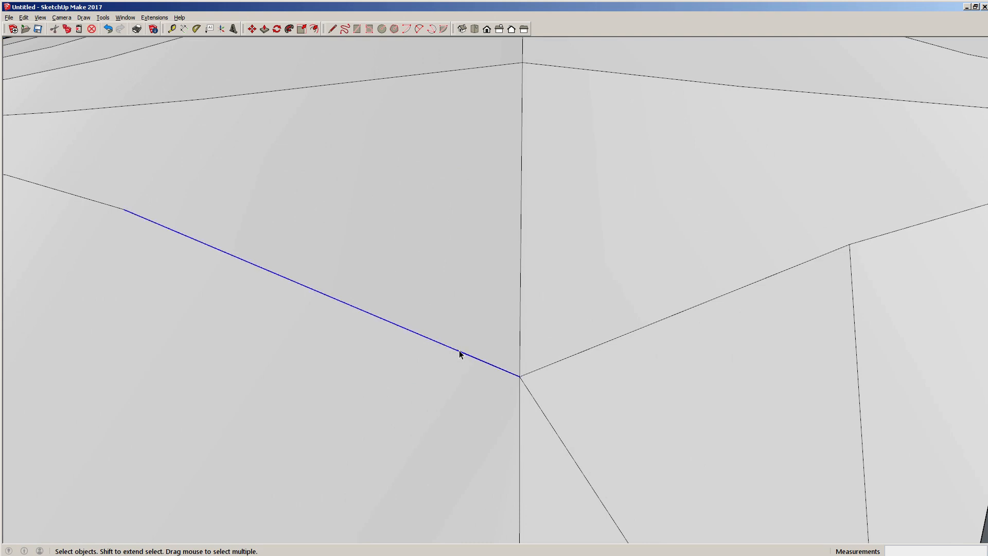
pyautogui.scroll(-1, 465, 359)
pyautogui.click(465, 359)
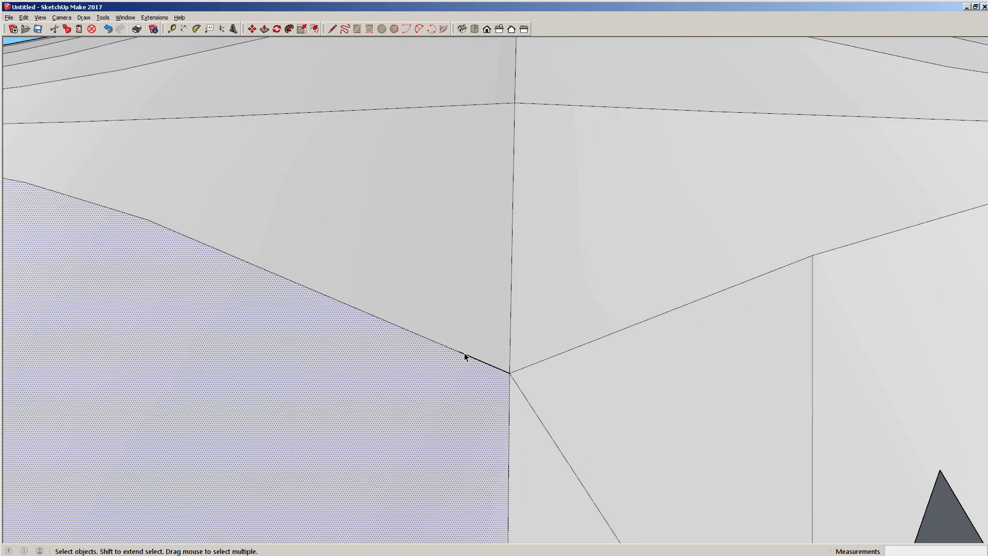
pyautogui.click(480, 361)
pyautogui.scroll(3, 490, 366)
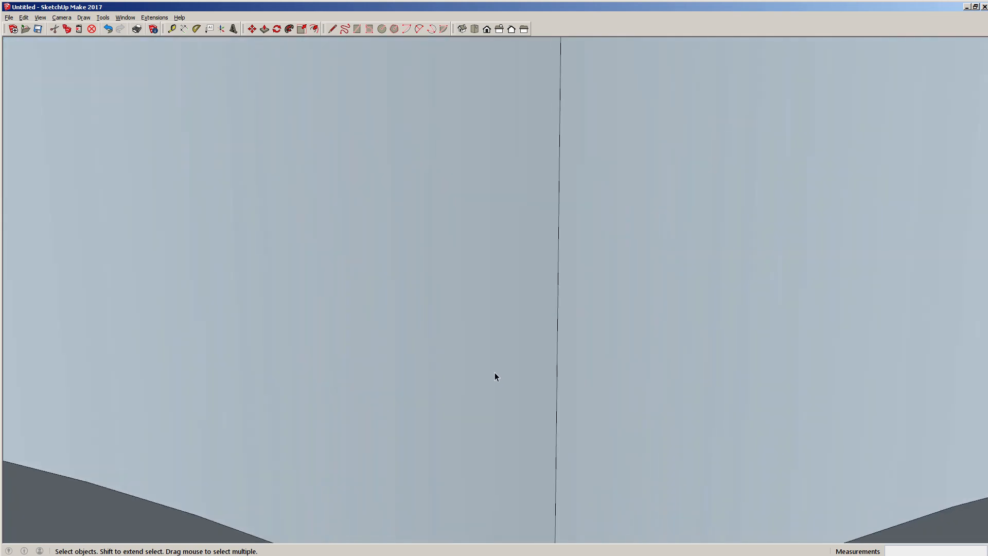
pyautogui.scroll(-4, 496, 373)
pyautogui.scroll(-1, 477, 383)
pyautogui.moveTo(493, 399); pyautogui.dragTo(522, 412)
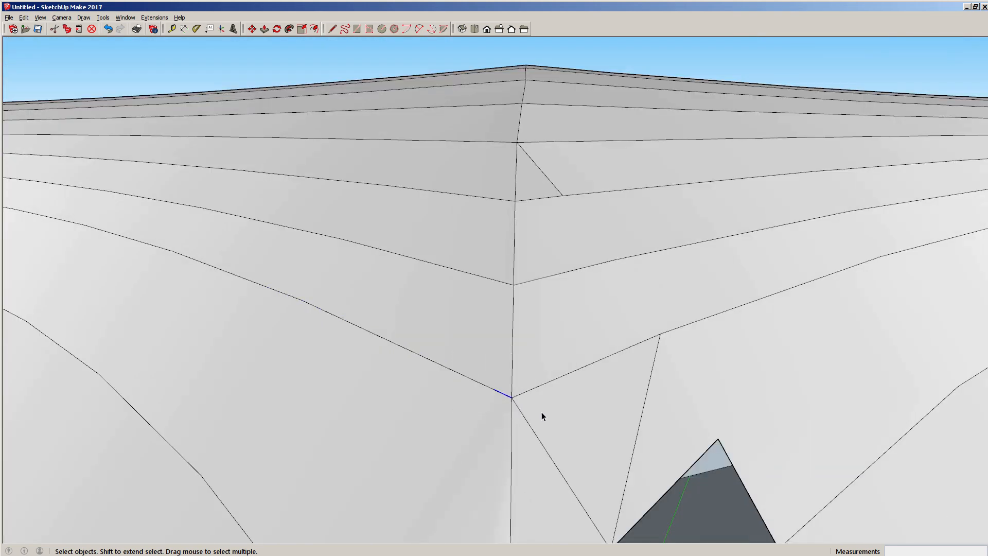
pyautogui.scroll(-3, 535, 412)
pyautogui.press('Delete')
# - Examine the large right-hand opening and the narrow slit below its inner lower corner
pyautogui.moveTo(549, 424); pyautogui.dragTo(545, 264, button='middle')
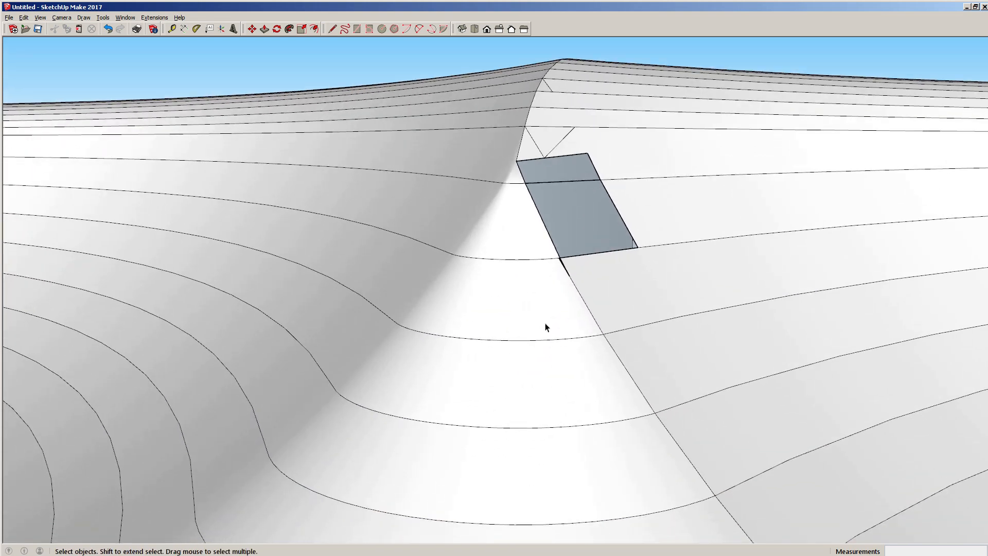
pyautogui.scroll(5, 569, 265)
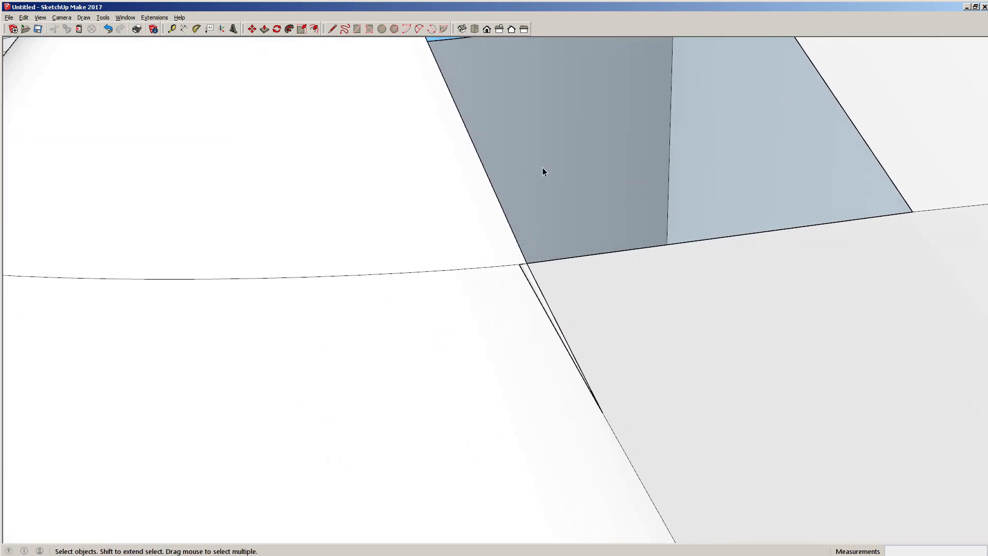
pyautogui.moveTo(562, 224); pyautogui.dragTo(517, 358, button='middle')
pyautogui.scroll(-6, 556, 252)
pyautogui.scroll(3, 565, 235)
pyautogui.scroll(3, 565, 235)
pyautogui.scroll(-6, 595, 296)
pyautogui.scroll(2, 581, 339)
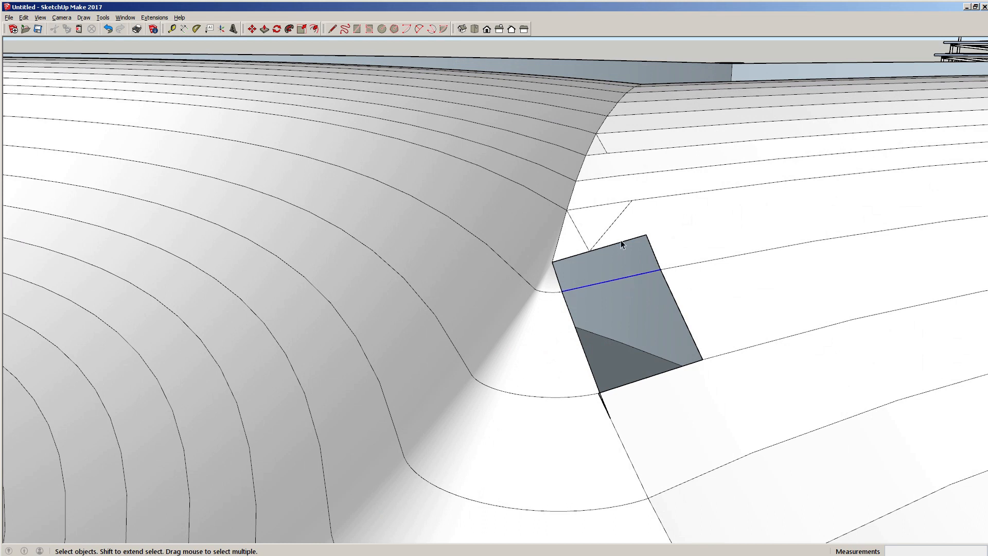
# - Delete the line crossing the right-hand opening, the outer part of its upper border and the diagonal edge above it
pyautogui.press('Delete')
pyautogui.press('Delete')
pyautogui.click(625, 241)
pyautogui.press('Delete')
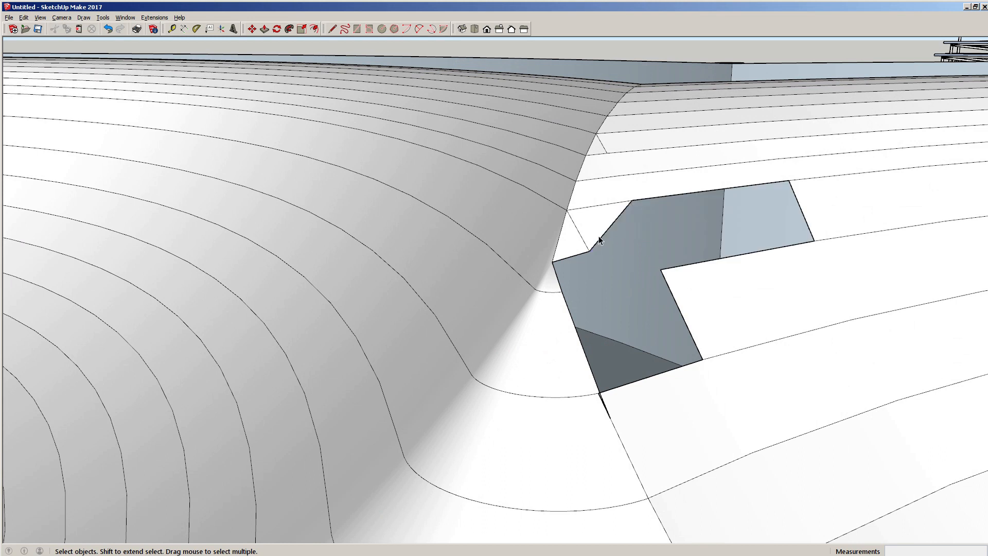
pyautogui.click(600, 239)
pyautogui.press('Delete')
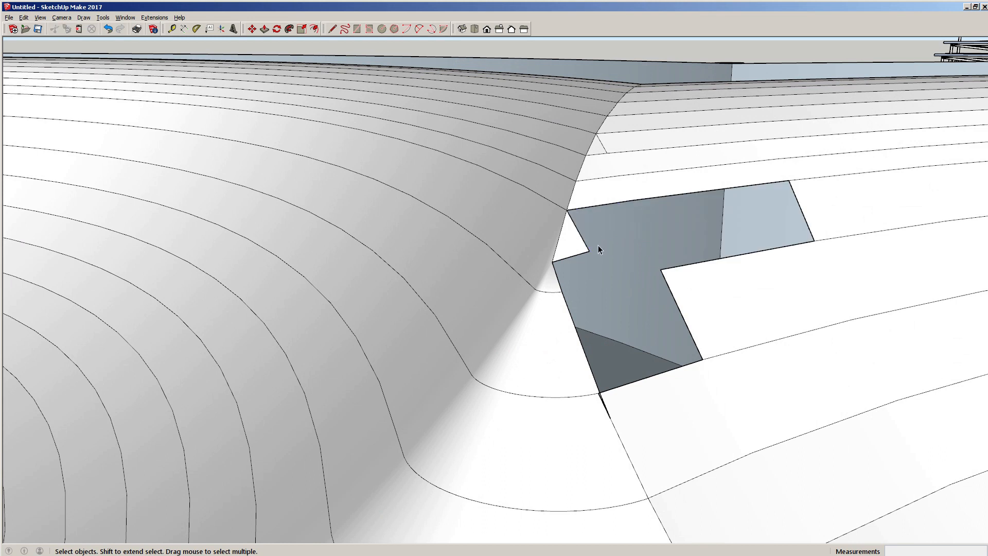
# - Draw lines from the inner corner of the enlarged right-hand opening to the small patch's outer point and to the opening's upper border
pyautogui.press('l')
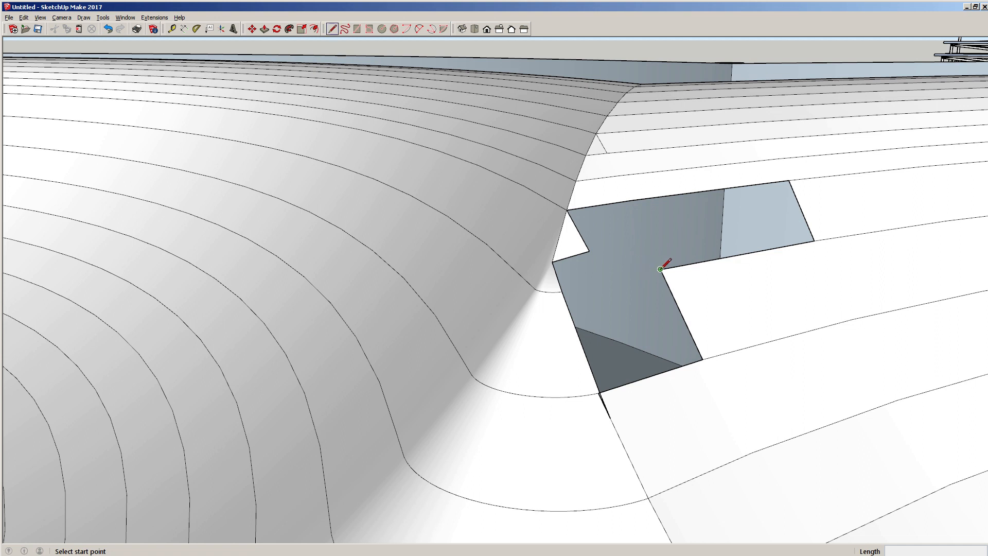
pyautogui.click(660, 269)
pyautogui.click(589, 251)
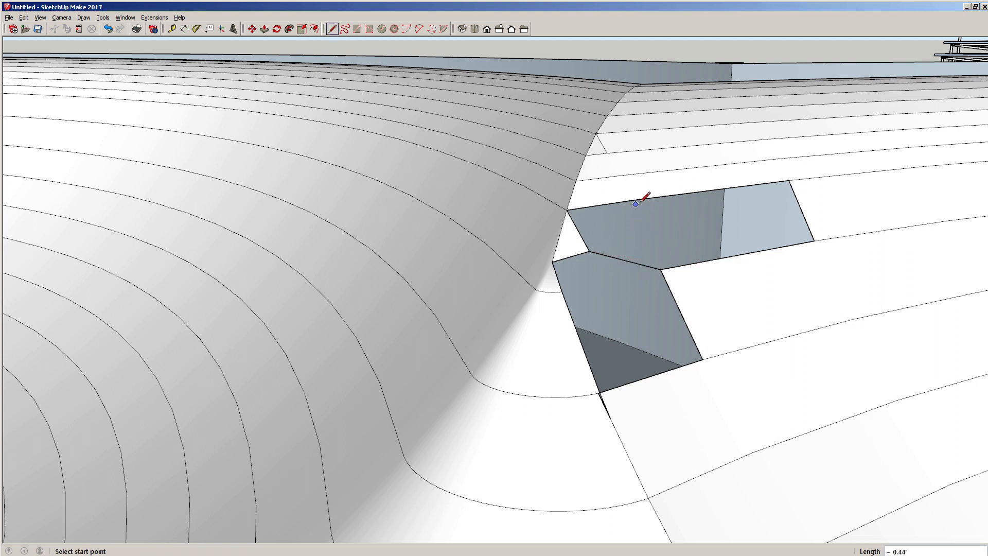
pyautogui.click(660, 268)
pyautogui.click(624, 202)
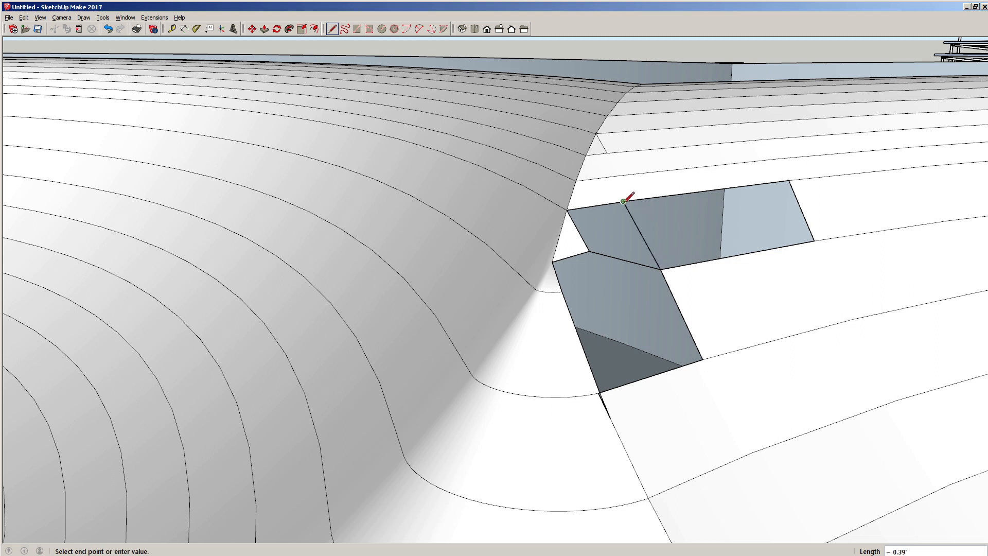
# - Undo the latest lines and edge deletions around the enlarged right-hand opening, back to the closed upper section
pyautogui.click(813, 241)
pyautogui.hotkey('ctrl', 'z')
pyautogui.hotkey('ctrl', 'z')
pyautogui.hotkey('ctrl', 'z')
pyautogui.hotkey('ctrl', 'z')
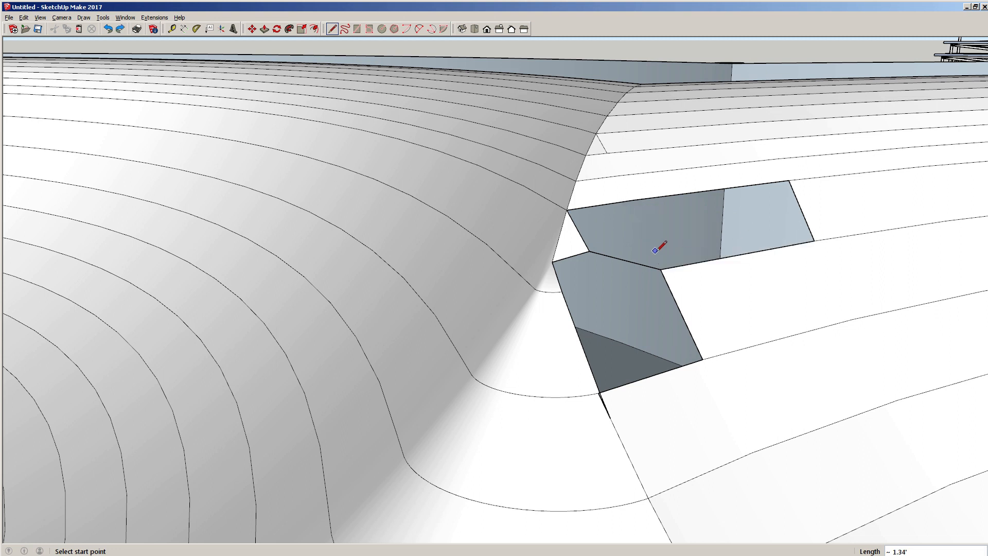
pyautogui.hotkey('ctrl', 'z')
pyautogui.hotkey('ctrl', 'z')
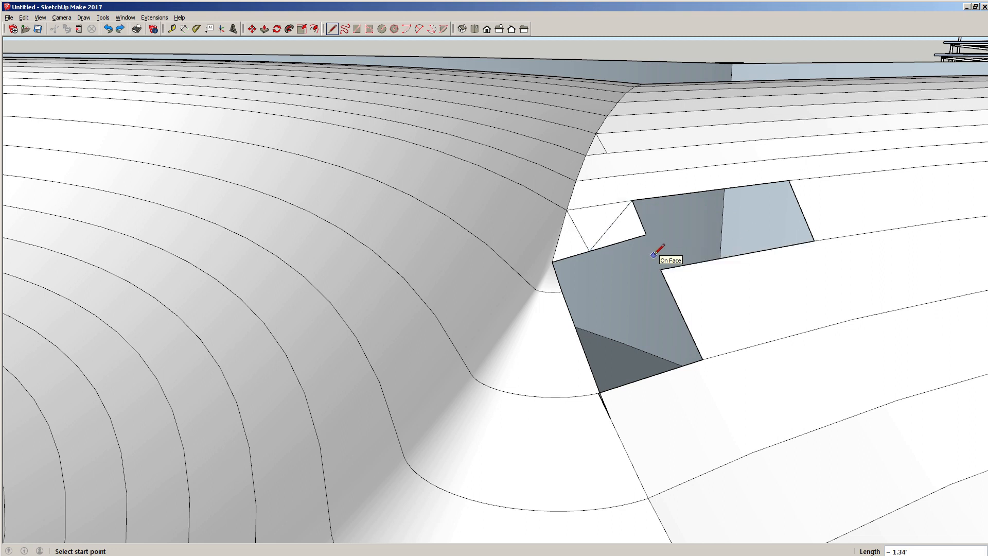
# - Draw lines from the small patch's lower point to the left-hand contour's end and to the right-hand contour's end on the opening
pyautogui.press('space')
pyautogui.scroll(3, 631, 249)
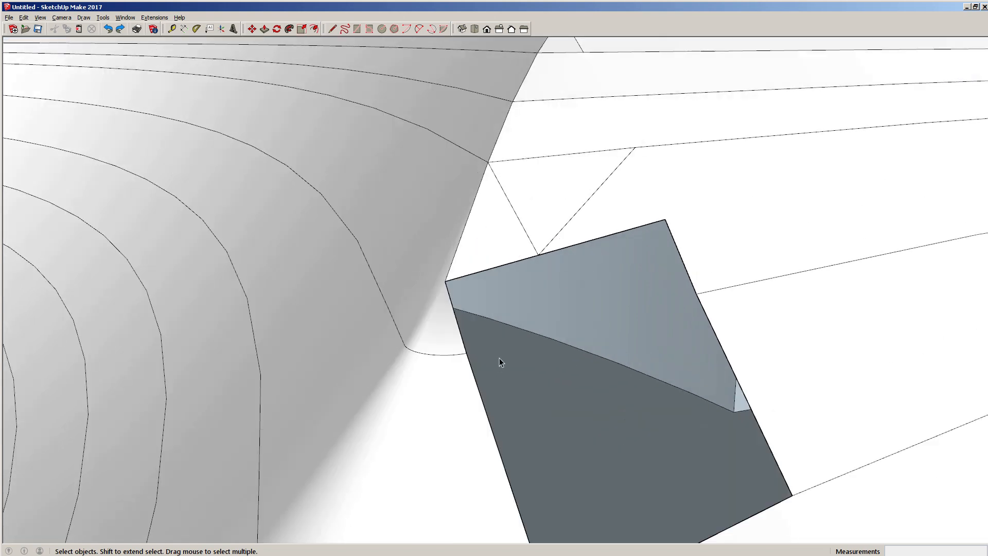
pyautogui.press('l')
pyautogui.click(467, 353)
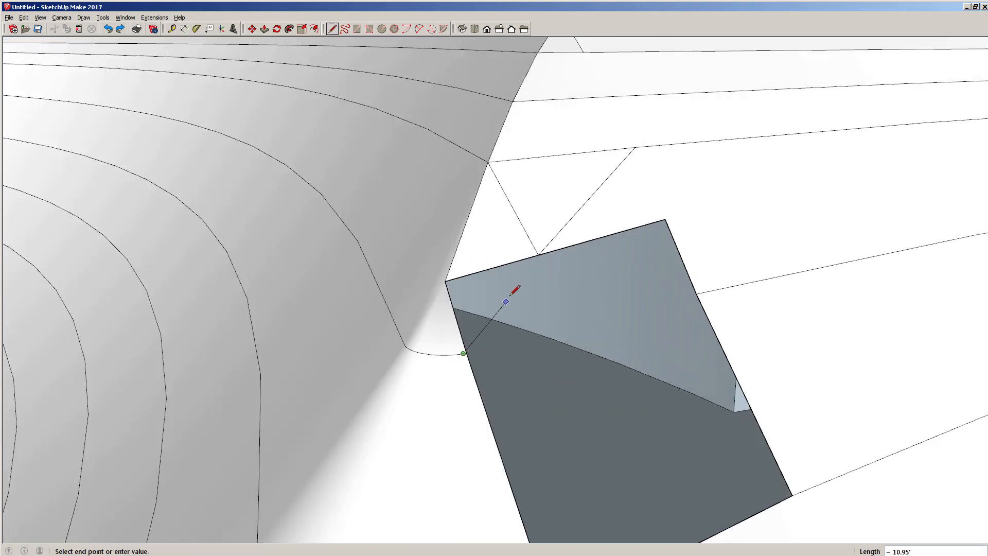
pyautogui.click(538, 254)
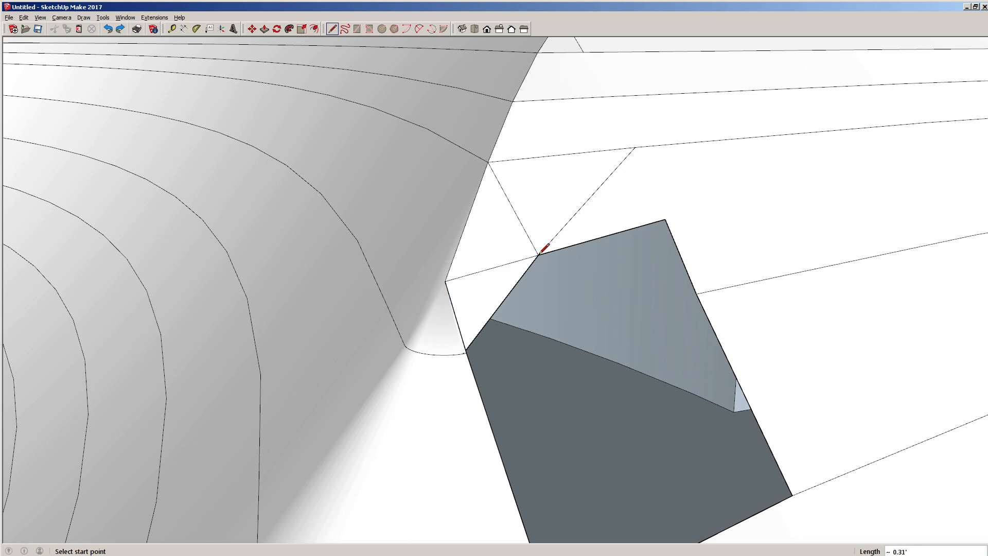
pyautogui.click(699, 293)
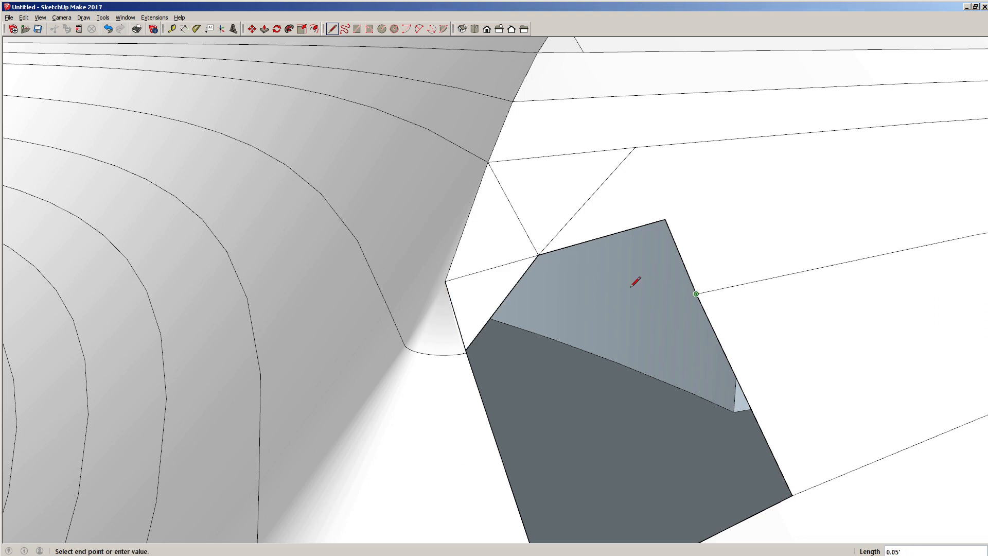
pyautogui.click(538, 256)
# - Delete the old border edge above the new line, and try removing the short edge between the patch and the crease
pyautogui.press('space')
pyautogui.click(601, 243)
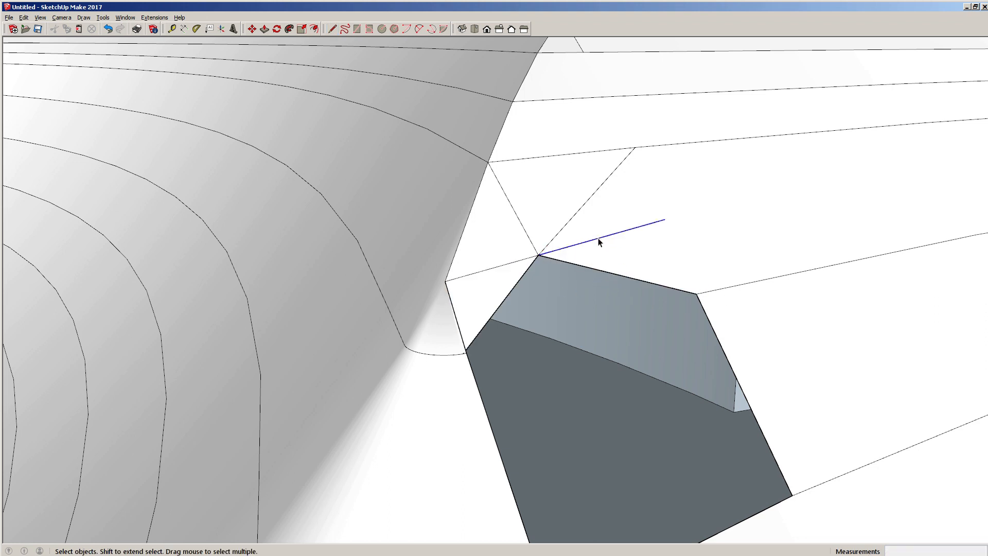
pyautogui.press('Delete')
pyautogui.click(529, 260)
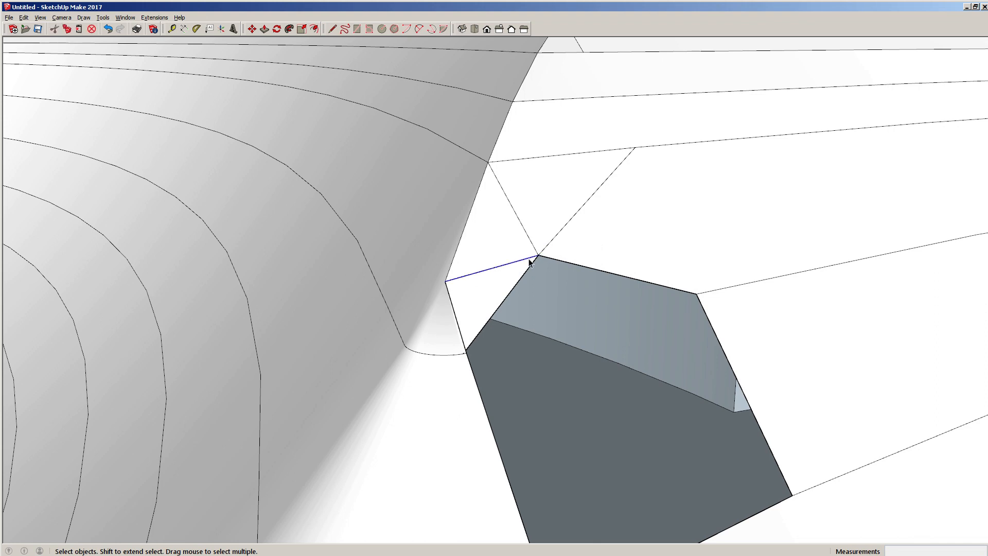
pyautogui.press('Delete')
pyautogui.hotkey('ctrl', 'z')
# - Draw a line inside the narrow slit below the opening's lower inner corner and delete the slit's old inner edge
pyautogui.moveTo(475, 310); pyautogui.dragTo(660, 411, button='middle')
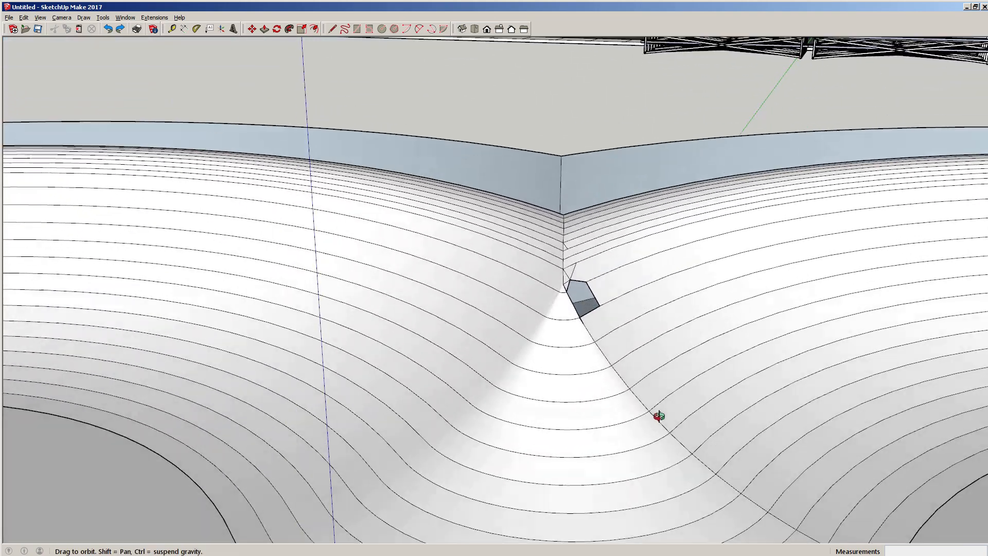
pyautogui.scroll(5, 620, 308)
pyautogui.scroll(6, 516, 366)
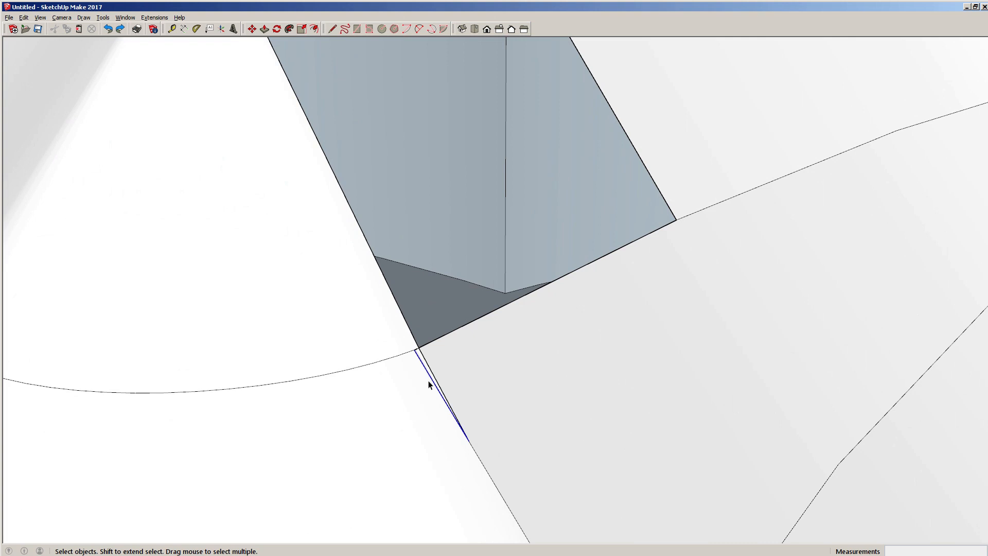
pyautogui.scroll(-3, 429, 382)
pyautogui.scroll(3, 428, 375)
pyautogui.click(422, 369)
pyautogui.scroll(3, 422, 367)
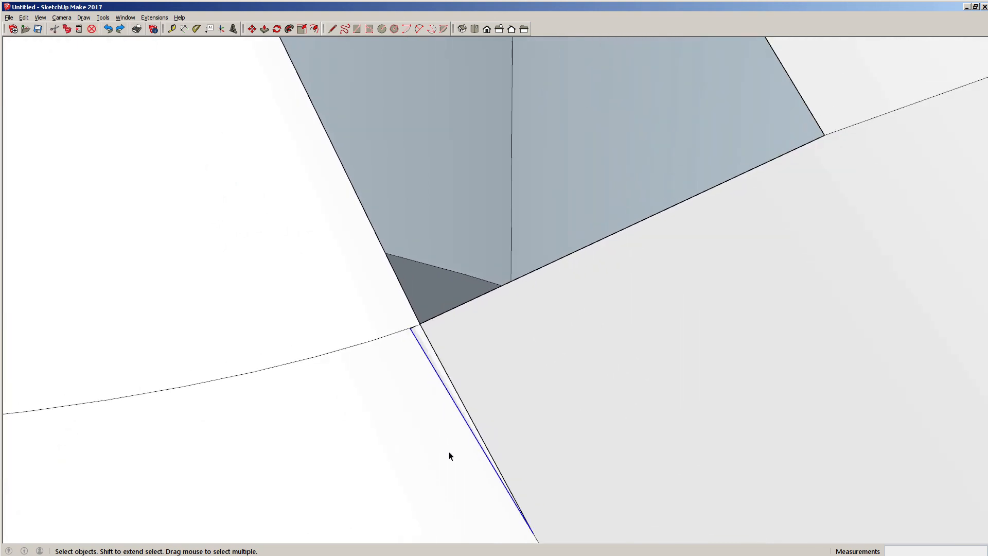
pyautogui.press('l')
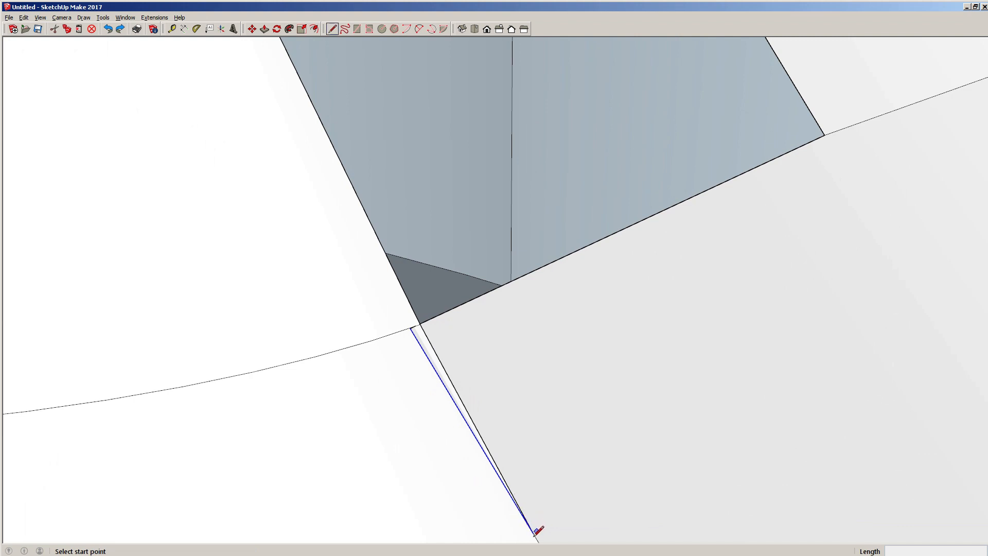
pyautogui.click(534, 534)
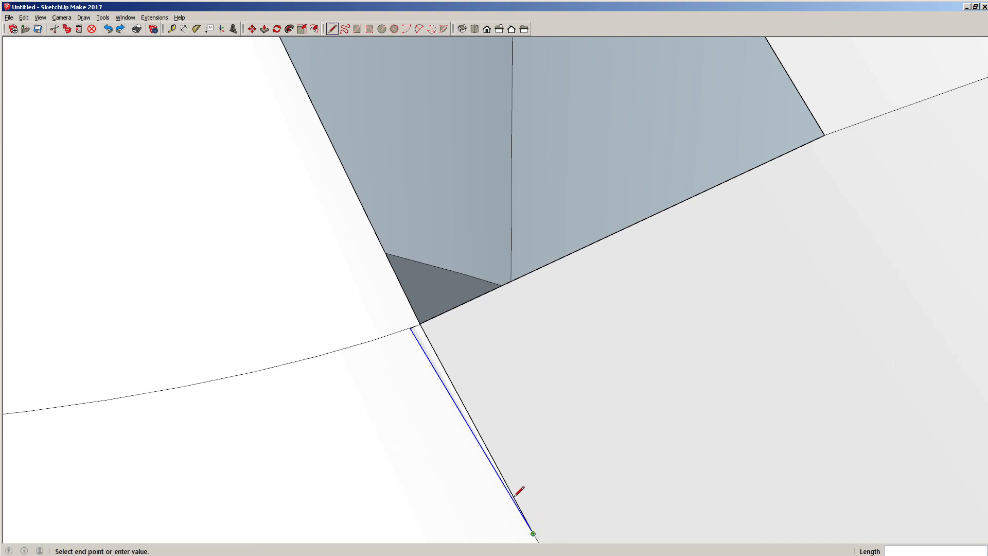
pyautogui.click(412, 327)
pyautogui.press('space')
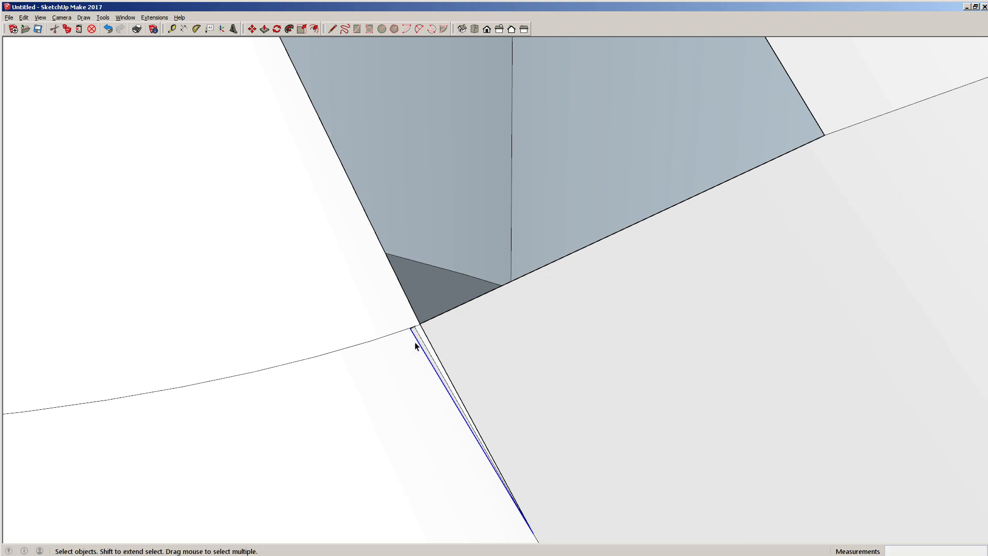
pyautogui.press('Delete')
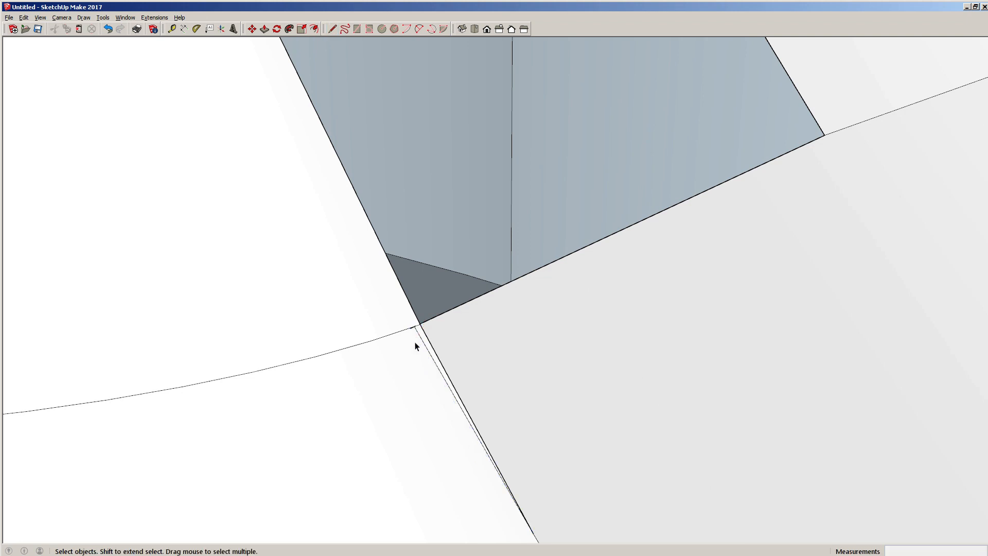
# - Try to delete the slit's outer edge next to the right-hand surface below the opening
pyautogui.scroll(5, 413, 328)
pyautogui.scroll(-5, 412, 326)
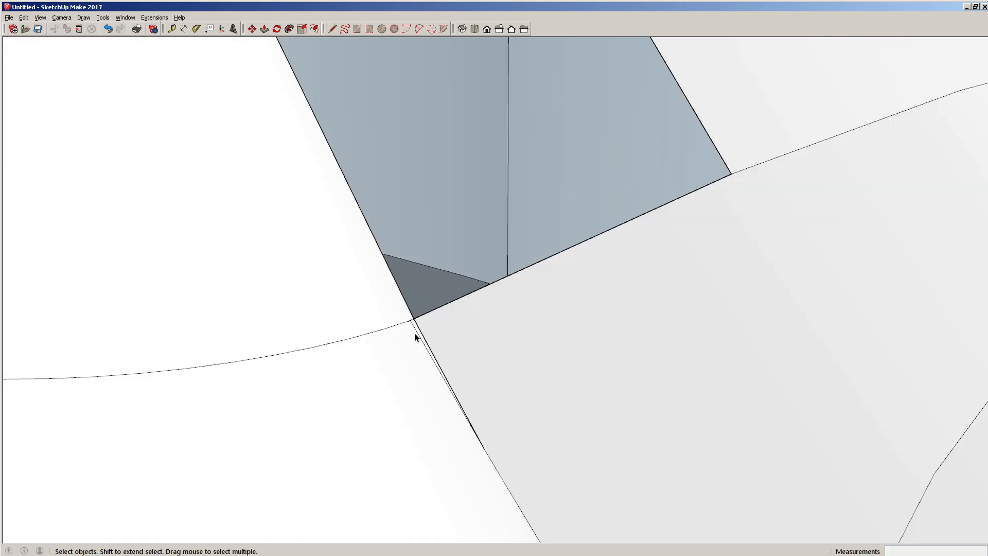
pyautogui.scroll(1, 414, 323)
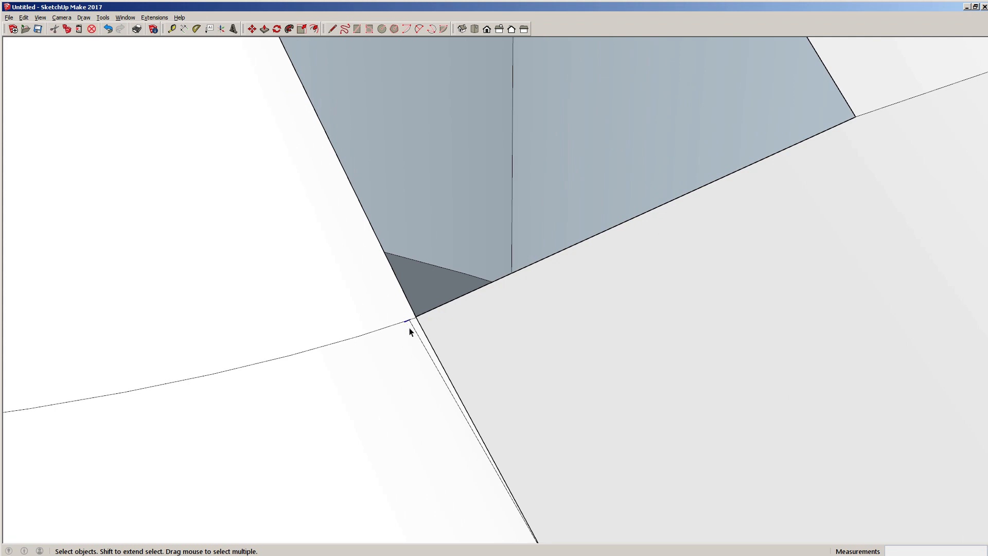
pyautogui.click(416, 332)
pyautogui.moveTo(408, 360); pyautogui.dragTo(421, 400, button='middle')
pyautogui.press('Delete')
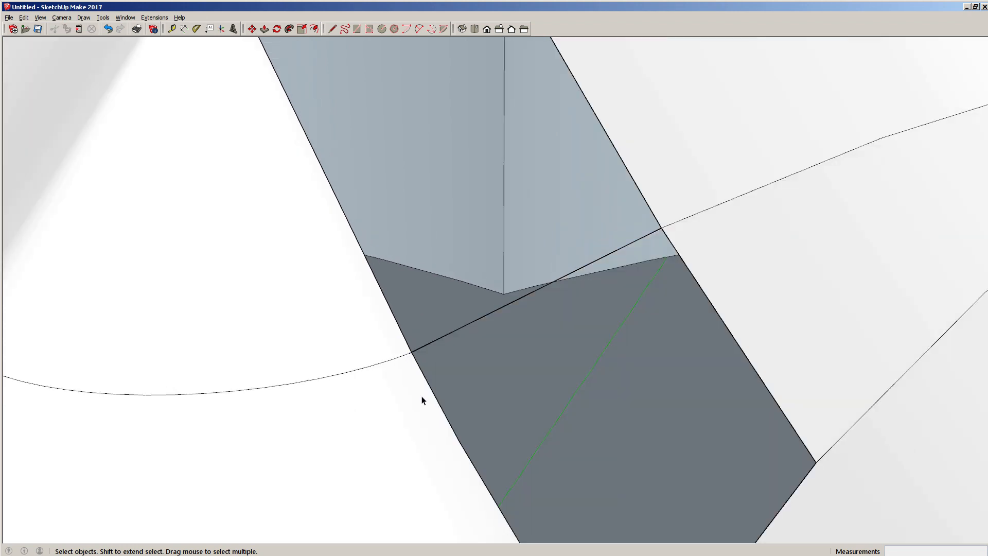
pyautogui.hotkey('ctrl', 'z')
# - Delete the leftover inner edge of the narrow slit at the opening's lower inner corner
pyautogui.moveTo(417, 362); pyautogui.dragTo(401, 347, button='middle')
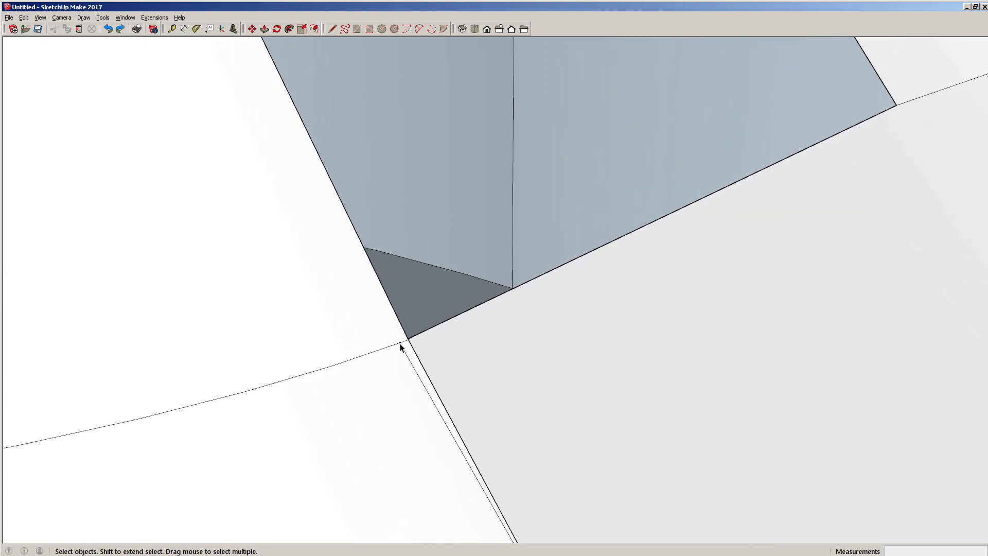
pyautogui.click(404, 341)
pyautogui.press('Delete')
pyautogui.scroll(-5, 465, 367)
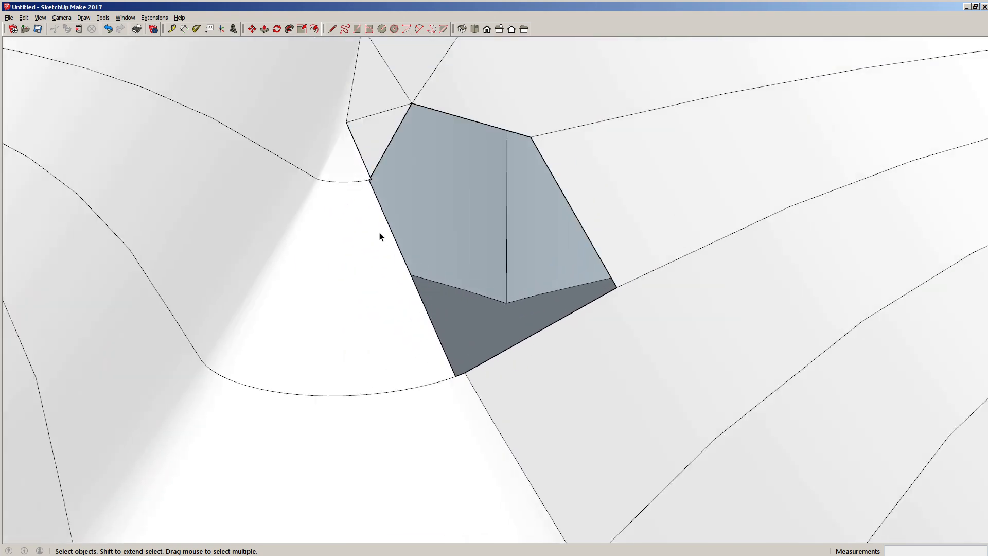
# - Examine the joint between the left-hand surface and the patch at the opening's upper inner corner from several sides
pyautogui.scroll(5, 366, 185)
pyautogui.moveTo(358, 181); pyautogui.dragTo(198, 205, button='middle')
pyautogui.moveTo(345, 202); pyautogui.dragTo(291, 165, button='middle')
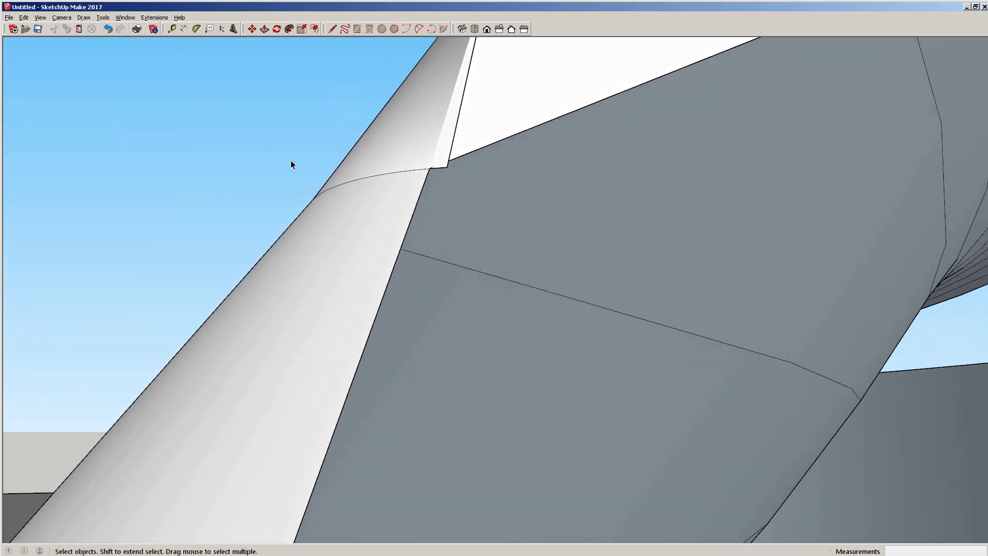
pyautogui.moveTo(386, 207); pyautogui.dragTo(302, 204, button='middle')
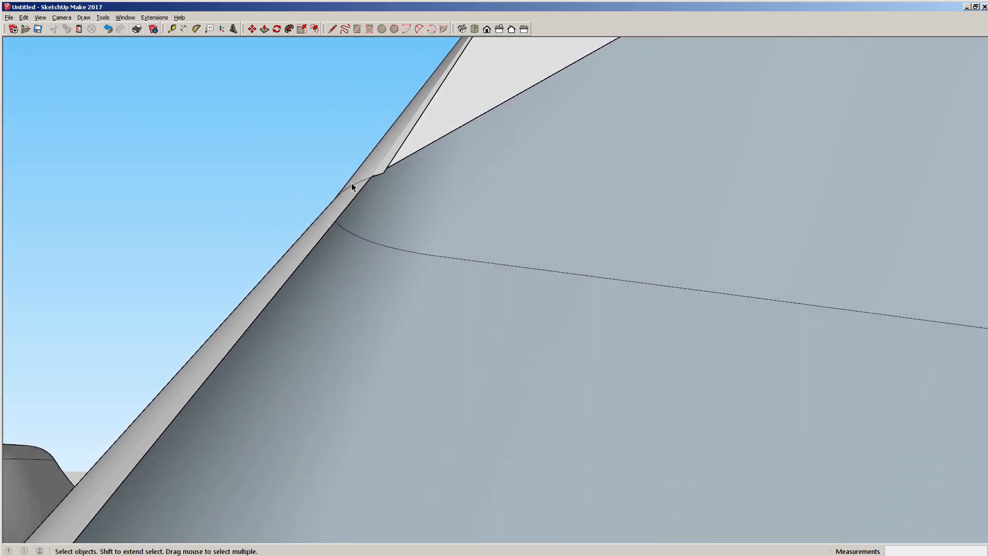
pyautogui.moveTo(352, 186); pyautogui.dragTo(657, 392, button='middle')
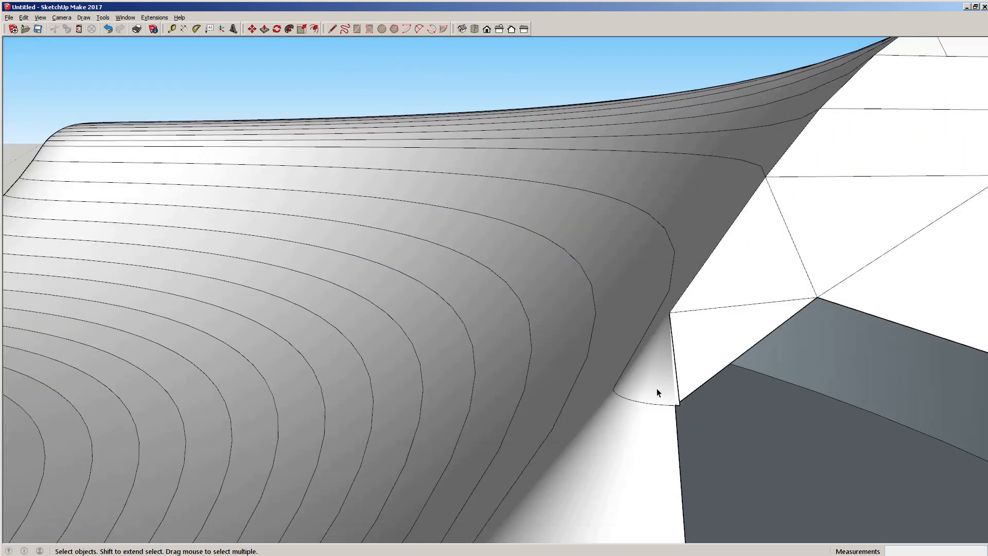
pyautogui.click(687, 405)
pyautogui.moveTo(687, 405); pyautogui.dragTo(869, 405, button='middle')
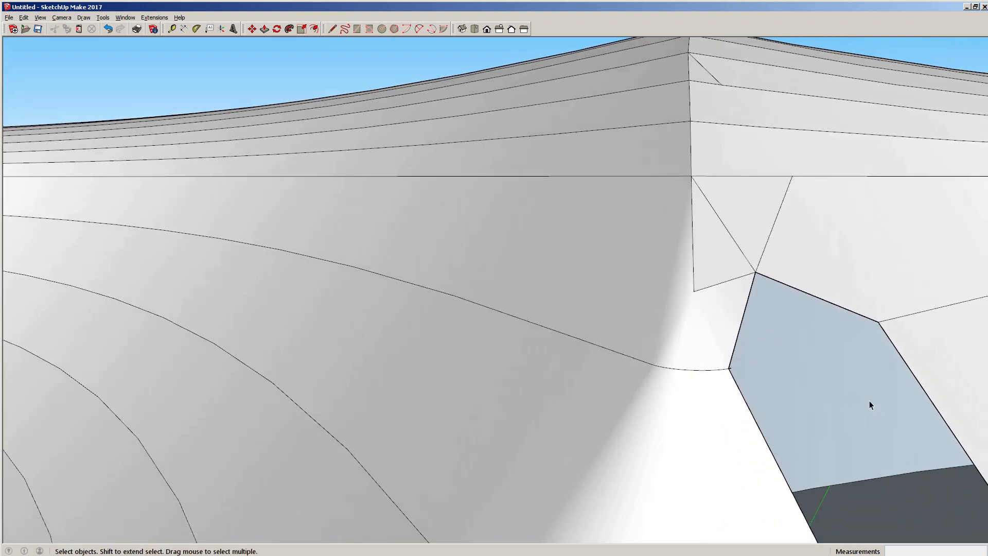
pyautogui.scroll(-2, 699, 430)
pyautogui.scroll(5, 617, 395)
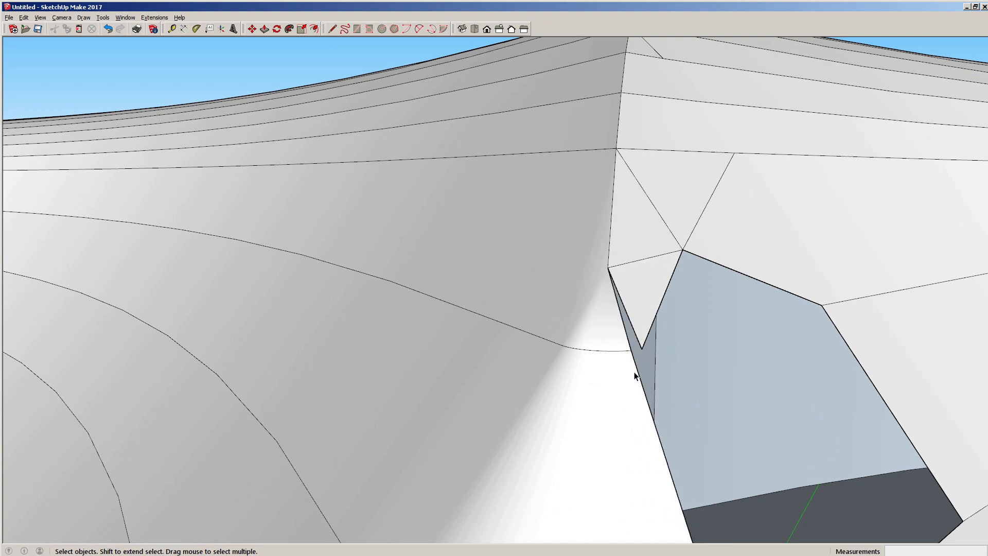
# - Move the endpoint of the opening's inner edge onto the adjacent lower corner where the right-hand surface's seam begins
pyautogui.moveTo(635, 376); pyautogui.dragTo(567, 357, button='middle')
pyautogui.click(546, 324)
pyautogui.scroll(4, 551, 369)
pyautogui.scroll(3, 530, 348)
pyautogui.scroll(4, 530, 348)
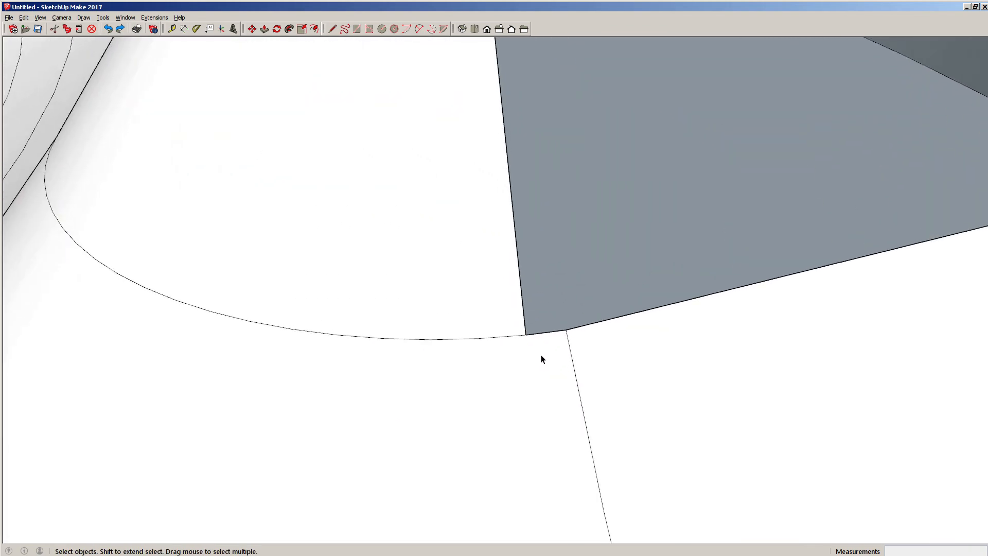
pyautogui.scroll(-3, 542, 357)
pyautogui.moveTo(614, 309); pyautogui.dragTo(791, 88, button='middle')
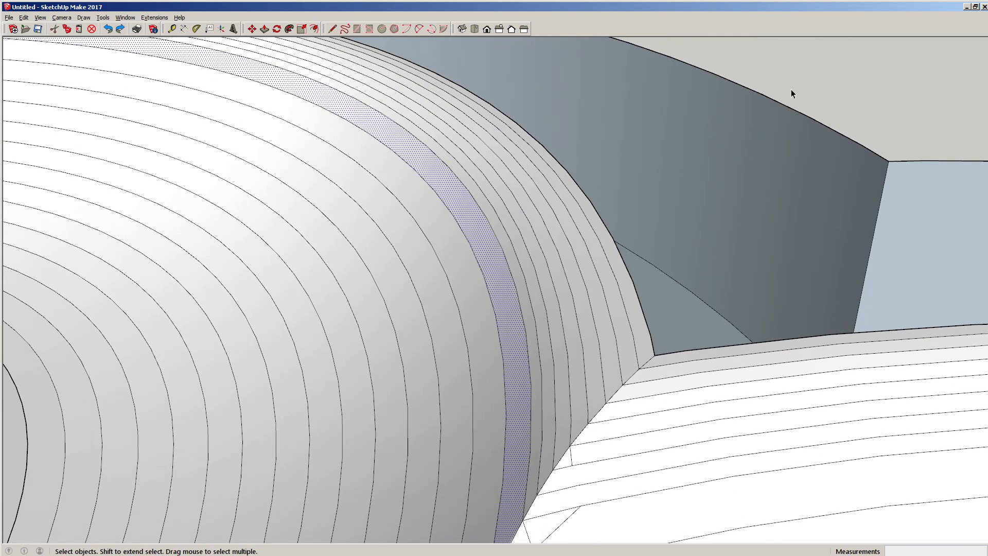
pyautogui.moveTo(699, 381); pyautogui.dragTo(441, 403, button='middle')
pyautogui.scroll(8, 490, 413)
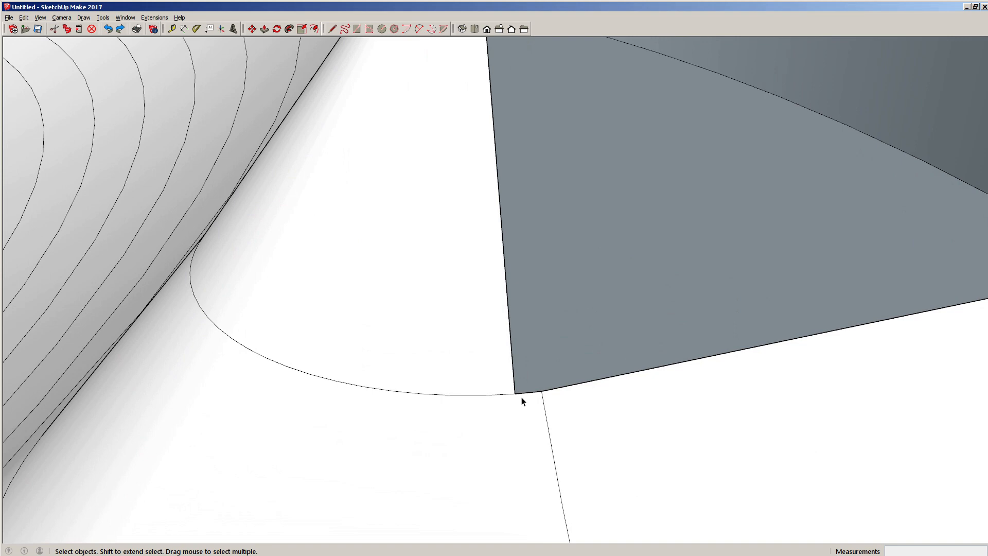
pyautogui.press('m')
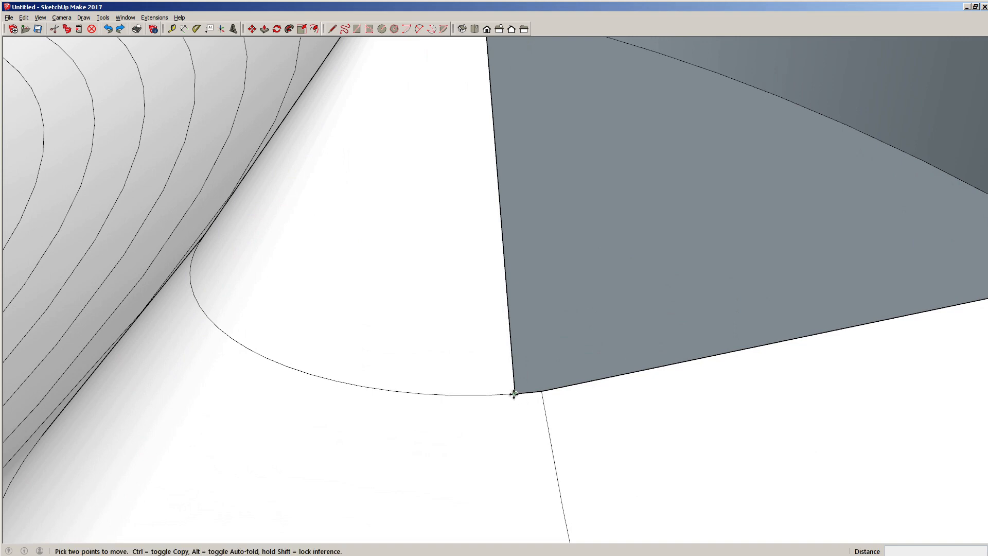
pyautogui.click(514, 395)
pyautogui.click(541, 391)
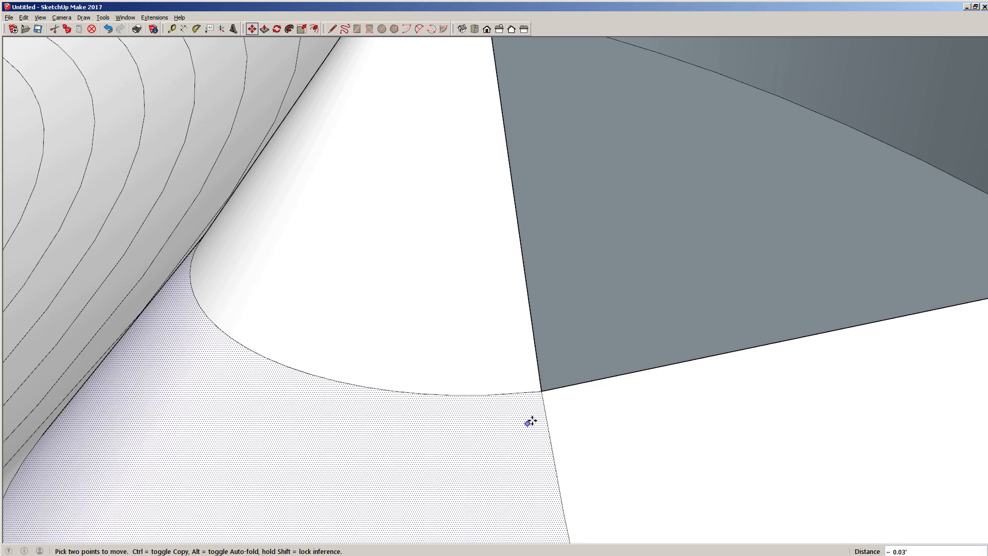
pyautogui.scroll(-4, 531, 421)
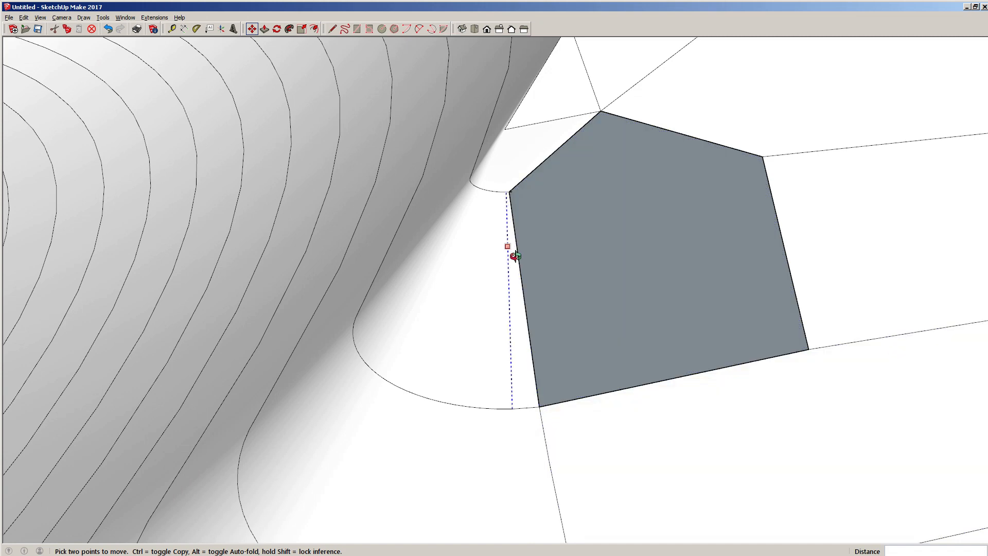
# - Examine the opening's upper inner corner where the left-hand contour meets it
pyautogui.moveTo(515, 247); pyautogui.dragTo(536, 194, button='middle')
pyautogui.scroll(5, 534, 190)
pyautogui.press('space')
pyautogui.scroll(-5, 538, 227)
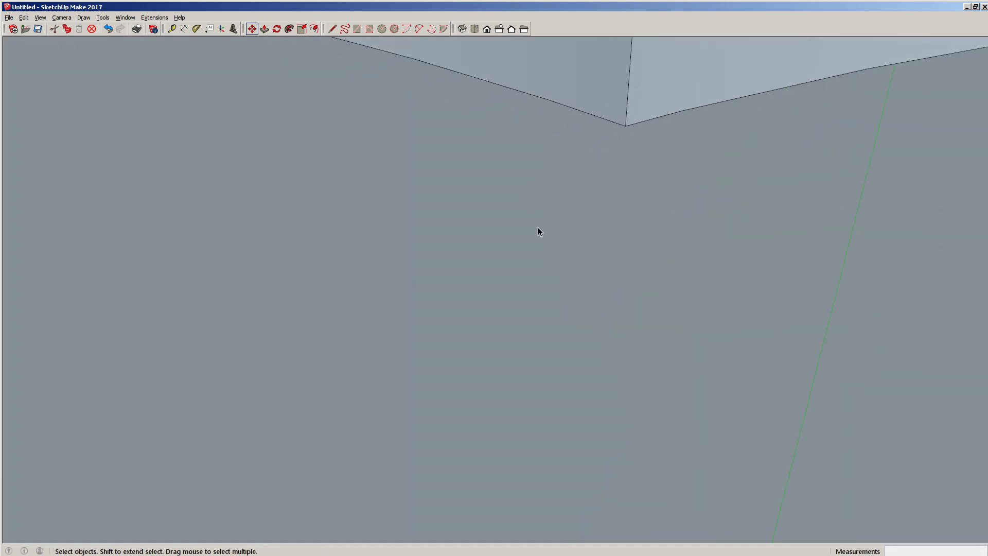
pyautogui.scroll(5, 489, 371)
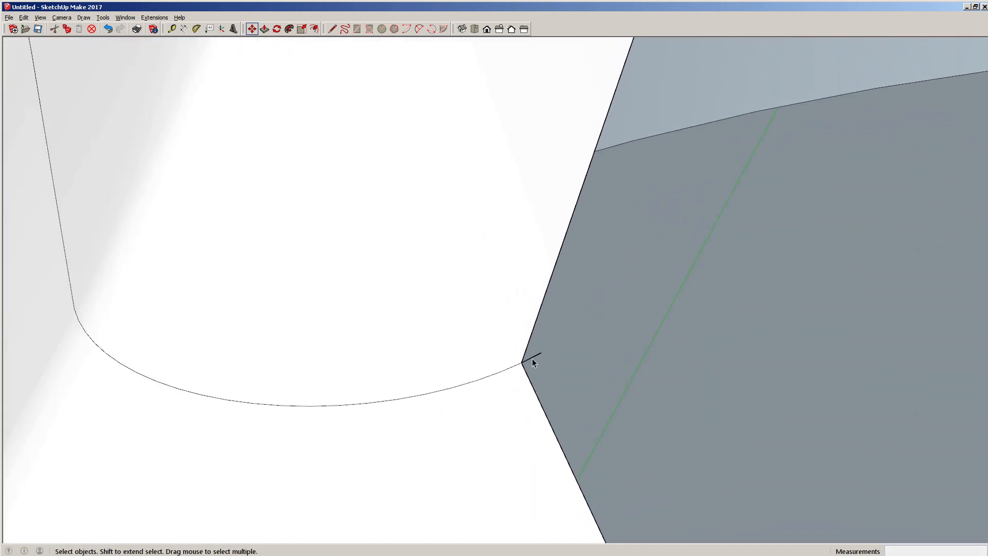
pyautogui.scroll(-5, 494, 386)
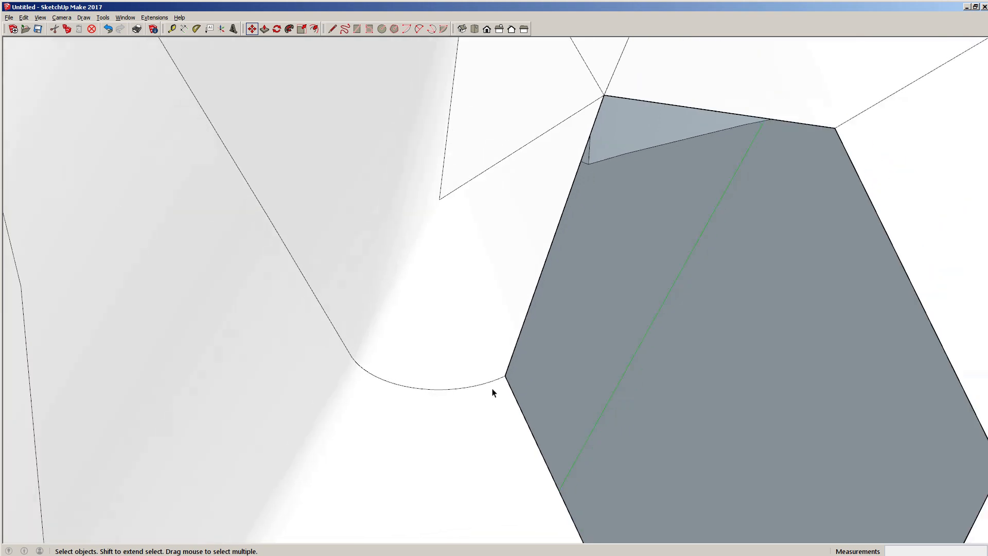
pyautogui.keyDown('shift'); pyautogui.moveTo(494, 386); pyautogui.dragTo(462, 335, button='middle'); pyautogui.keyUp('shift')
pyautogui.scroll(-2, 463, 339)
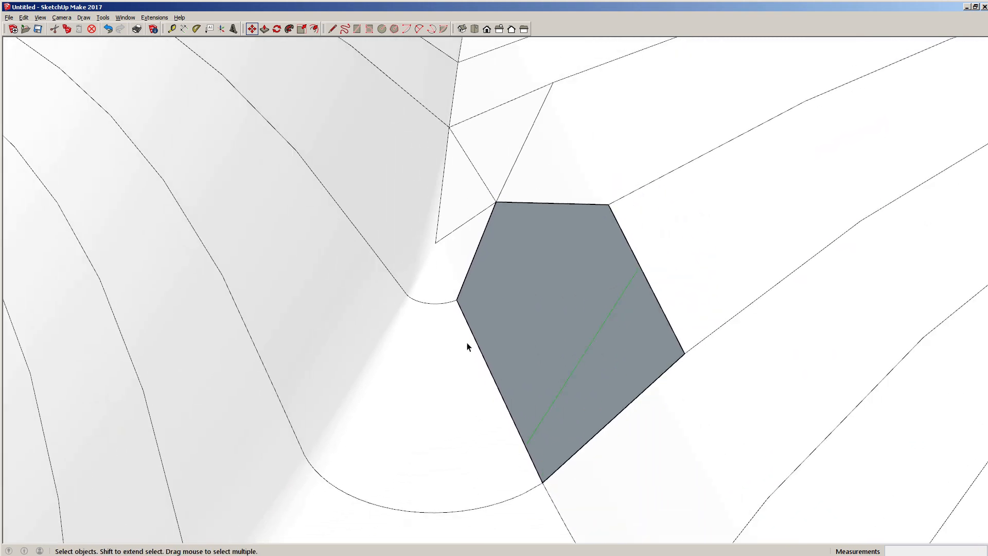
# - Draw edges across the opening from its inner corner to the upper outer corner, and from there to the lowest corner
pyautogui.press('l')
pyautogui.click(455, 300)
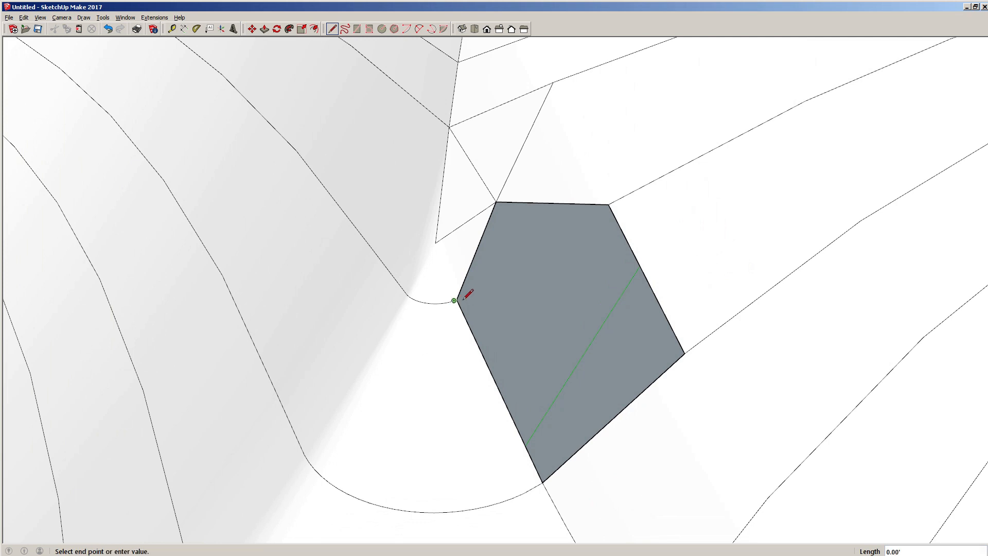
pyautogui.click(609, 204)
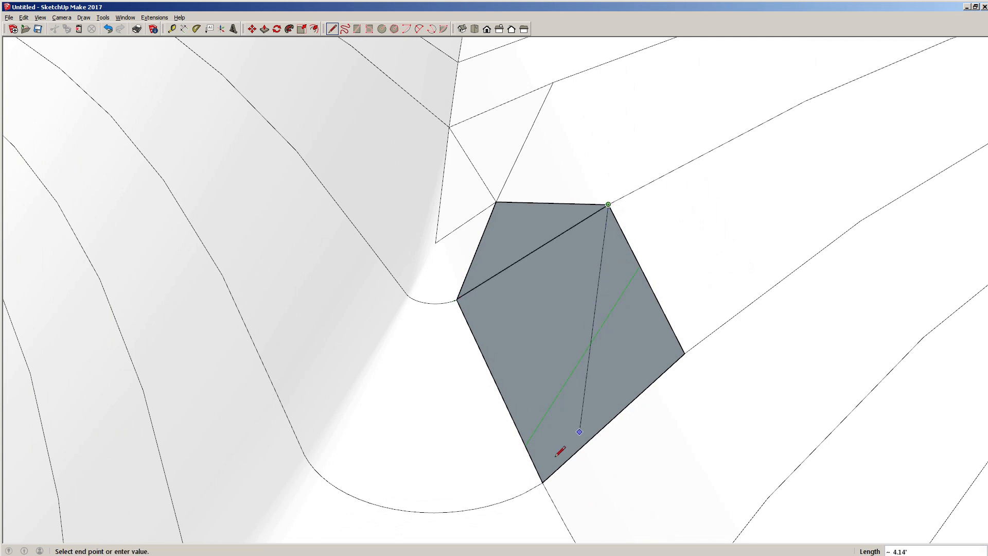
pyautogui.click(543, 482)
pyautogui.press('space')
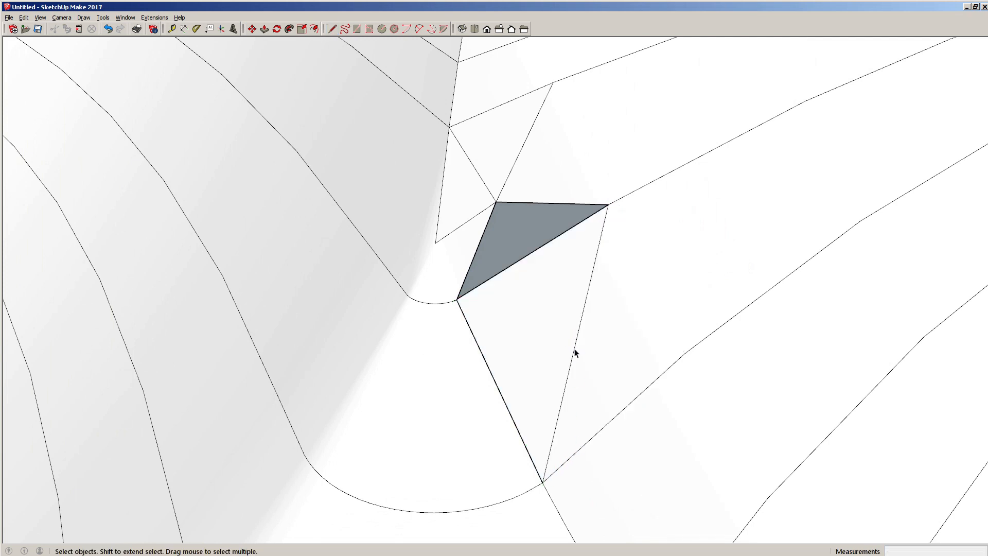
# - Try removing the edge between the opening's upper outer and lowest corners, and undo the deletion
pyautogui.click(575, 352)
pyautogui.press('Delete')
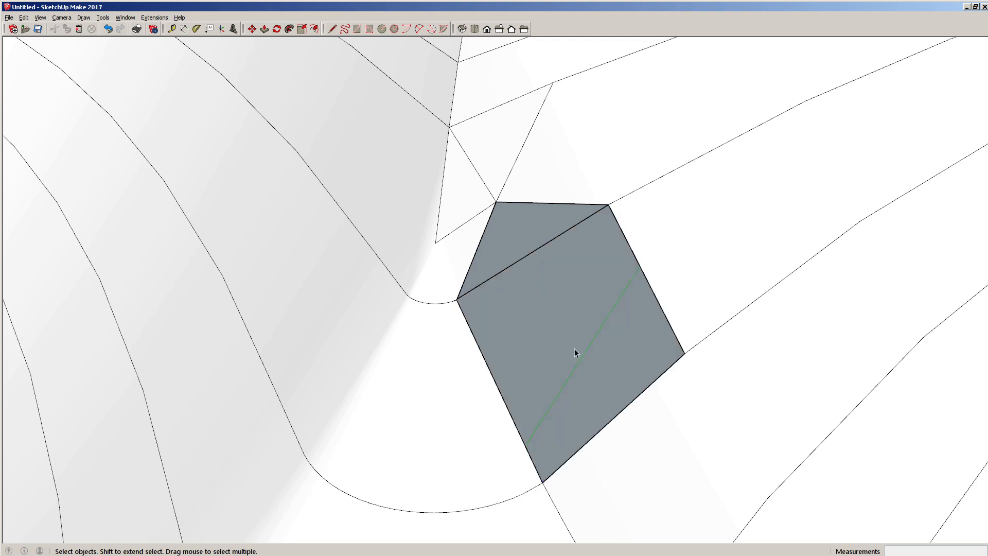
pyautogui.hotkey('ctrl', 'z')
# - Try deleting the upper and lower edges of the small triangle beside the remaining gap in turn, undoing each deletion
pyautogui.scroll(3, 483, 207)
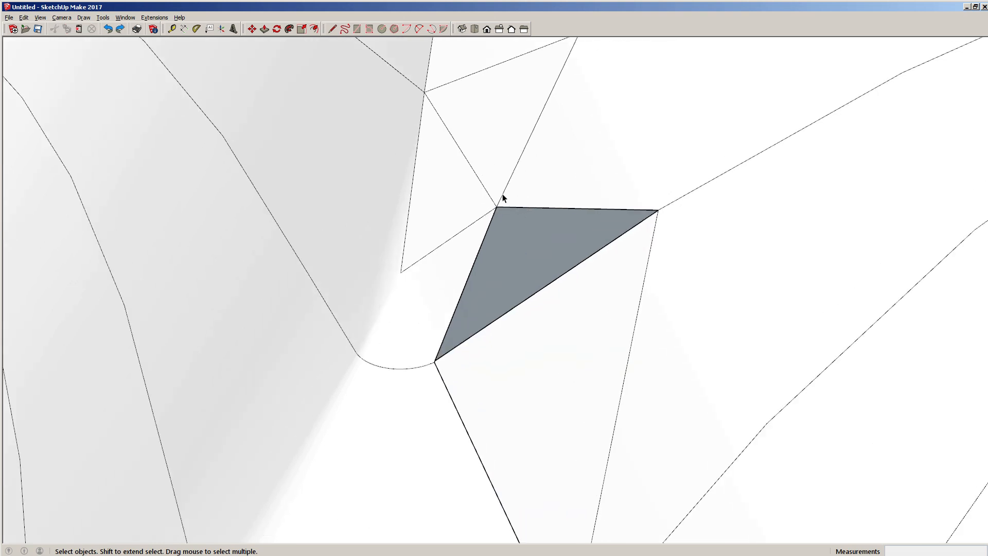
pyautogui.click(459, 236)
pyautogui.moveTo(459, 237)
pyautogui.mouseDown(button='middle')
pyautogui.moveTo(521, 164)
pyautogui.moveTo(604, 118)
pyautogui.moveTo(635, 113)
pyautogui.moveTo(435, 180)
pyautogui.moveTo(413, 217)
pyautogui.mouseUp(button='middle')
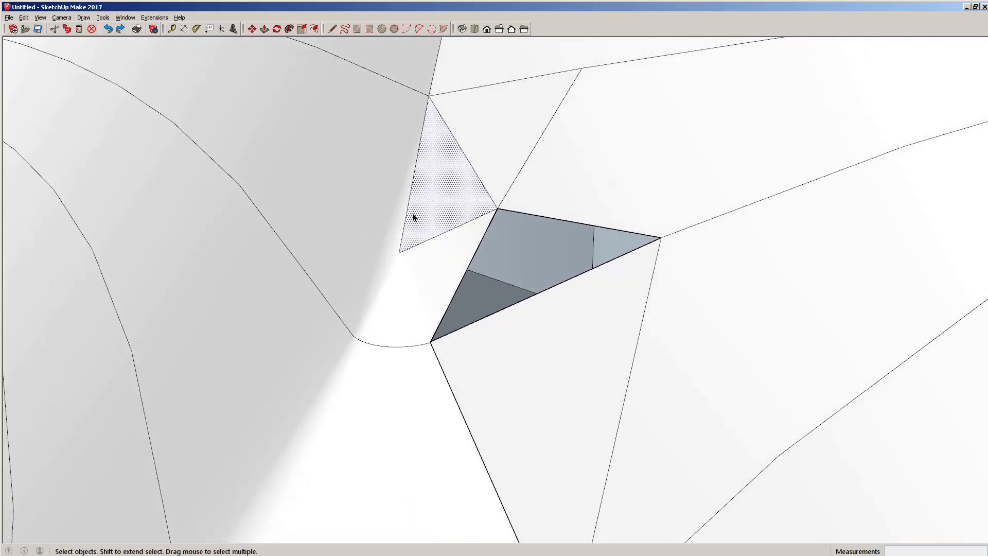
pyautogui.click(489, 198)
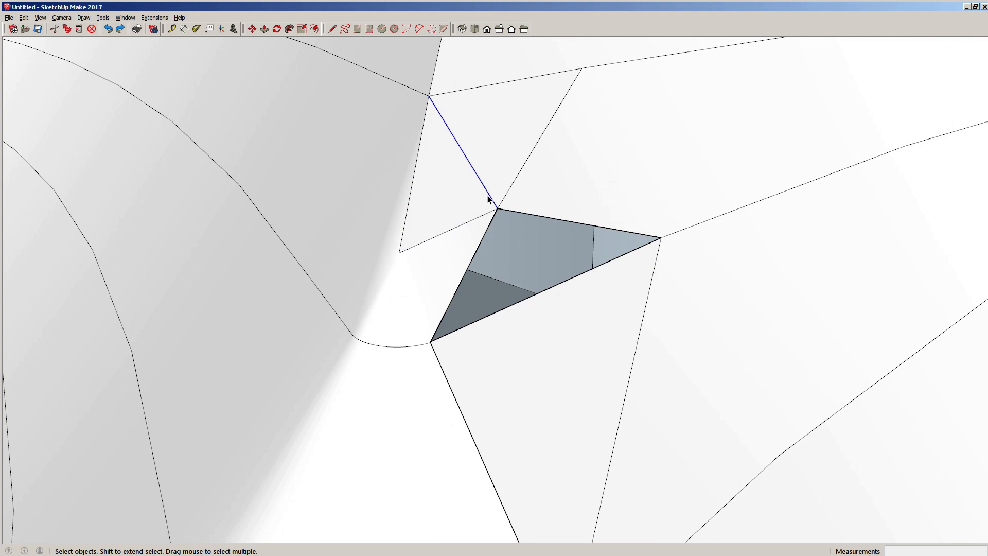
pyautogui.press('Delete')
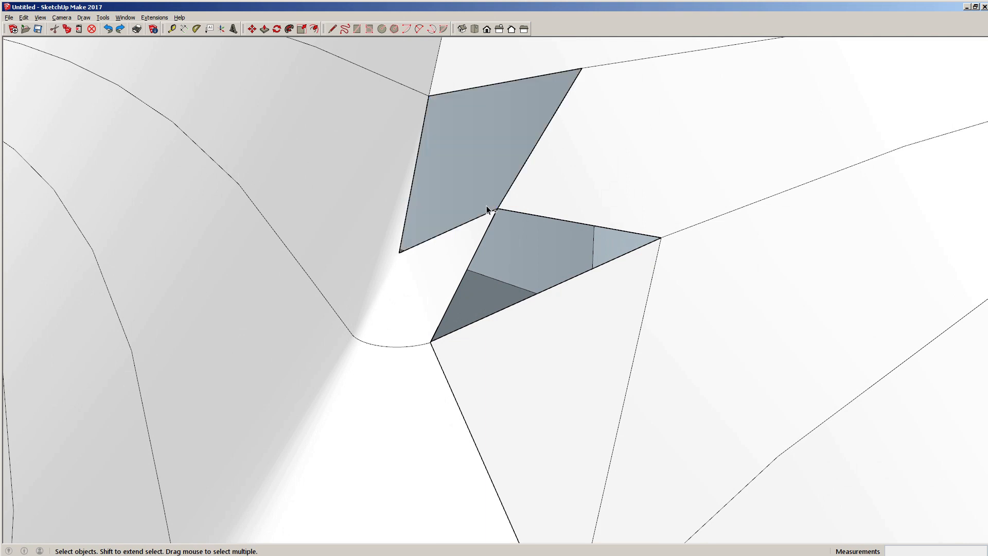
pyautogui.hotkey('ctrl', 'z')
pyautogui.click(486, 214)
pyautogui.press('Delete')
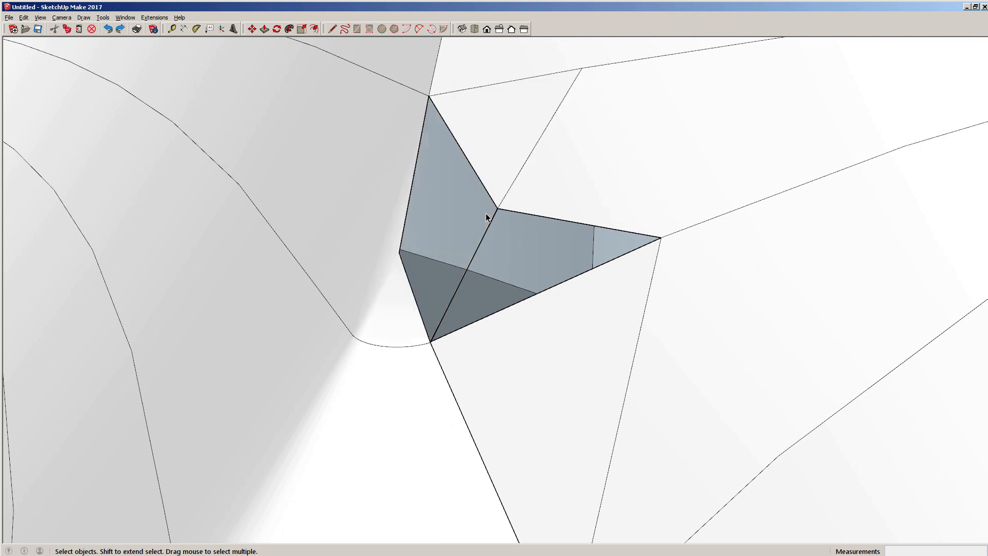
pyautogui.hotkey('ctrl', 'z')
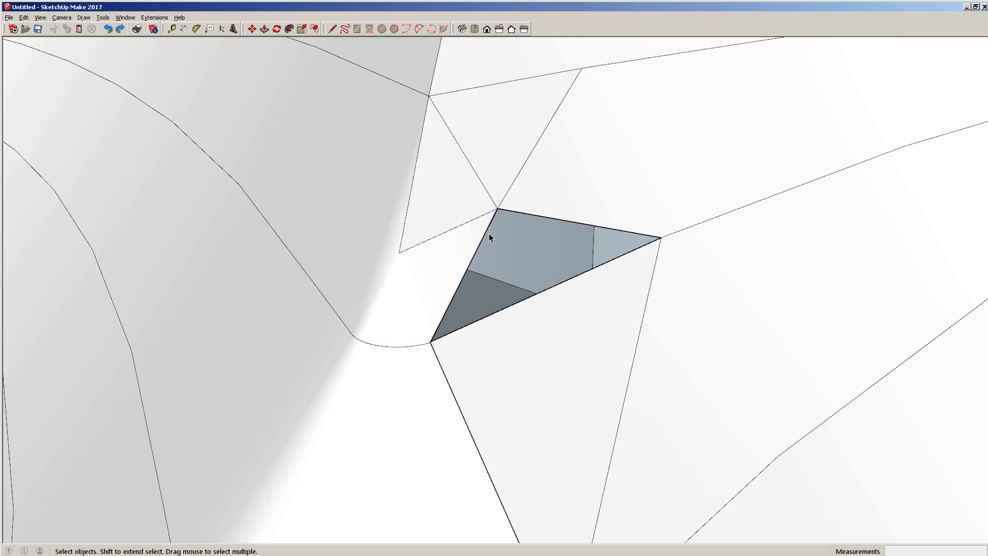
# - Move the vertex at the upper inner corner of the remaining triangular gap onto its outer corner
pyautogui.press('m')
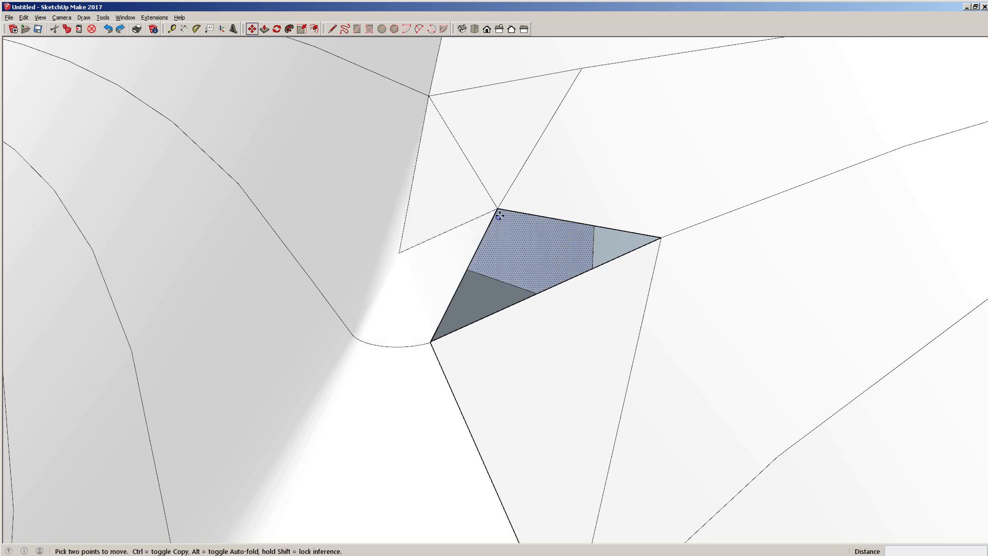
pyautogui.click(497, 209)
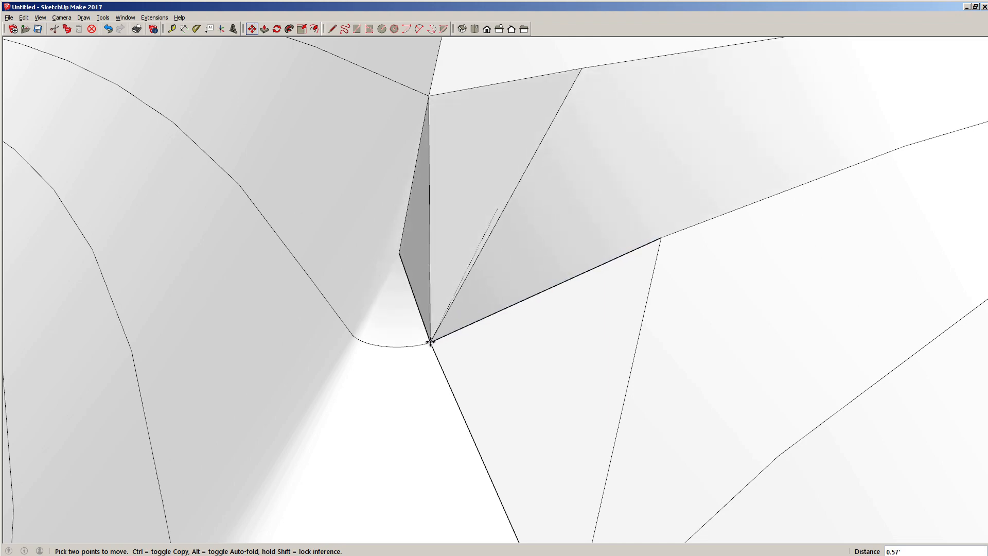
pyautogui.click(657, 239)
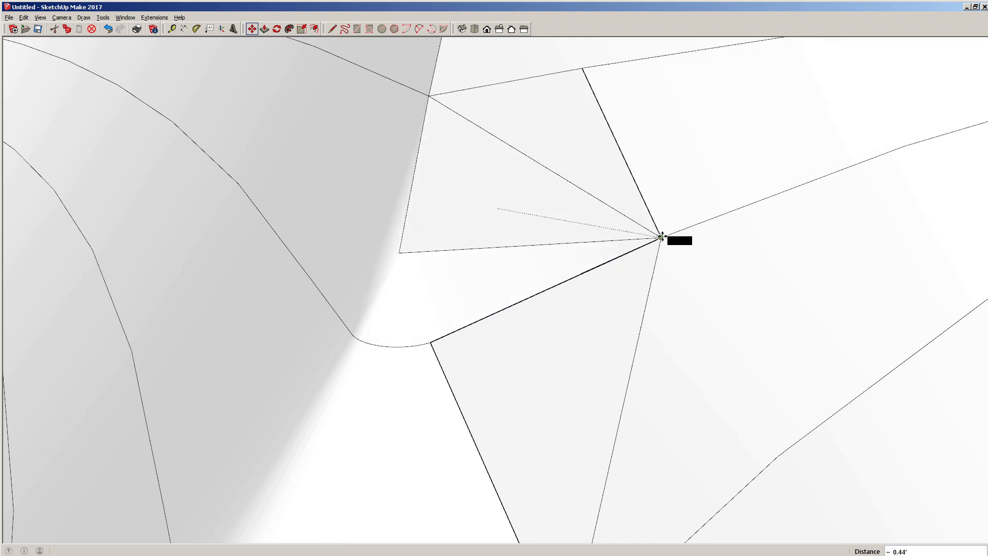
pyautogui.moveTo(567, 281); pyautogui.dragTo(432, 285, button='middle')
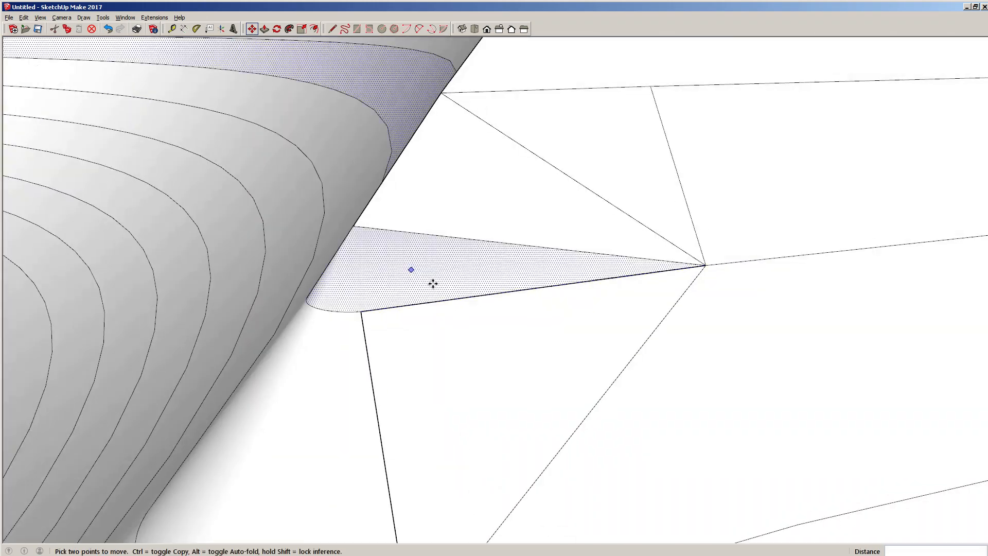
pyautogui.press('space')
# - Delete the narrow upright rectangle left over at the cut end of the pool's outer wall
pyautogui.scroll(-8, 546, 311)
pyautogui.scroll(-3, 512, 268)
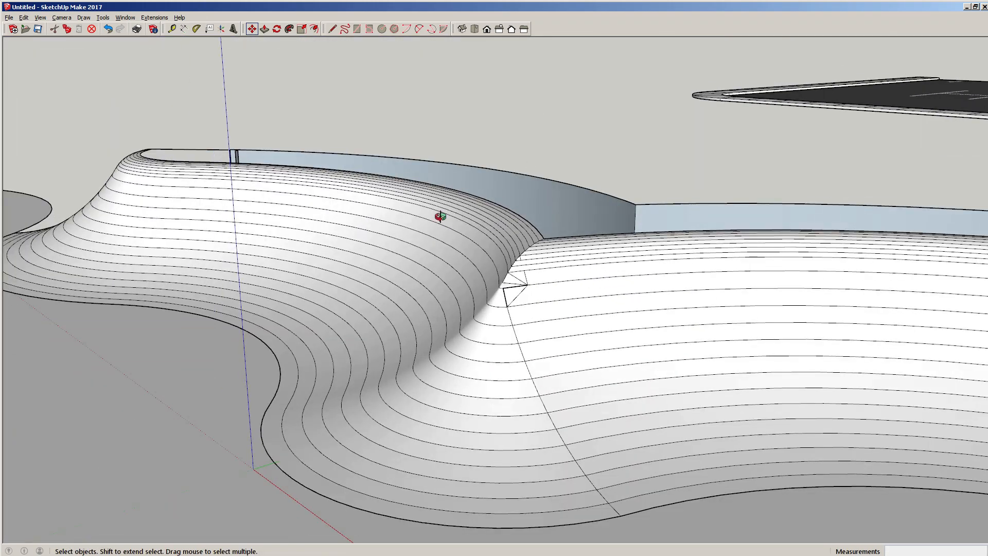
pyautogui.moveTo(439, 217); pyautogui.dragTo(478, 303, button='middle')
pyautogui.keyDown('shift'); pyautogui.moveTo(221, 180); pyautogui.dragTo(530, 316, button='middle'); pyautogui.keyUp('shift')
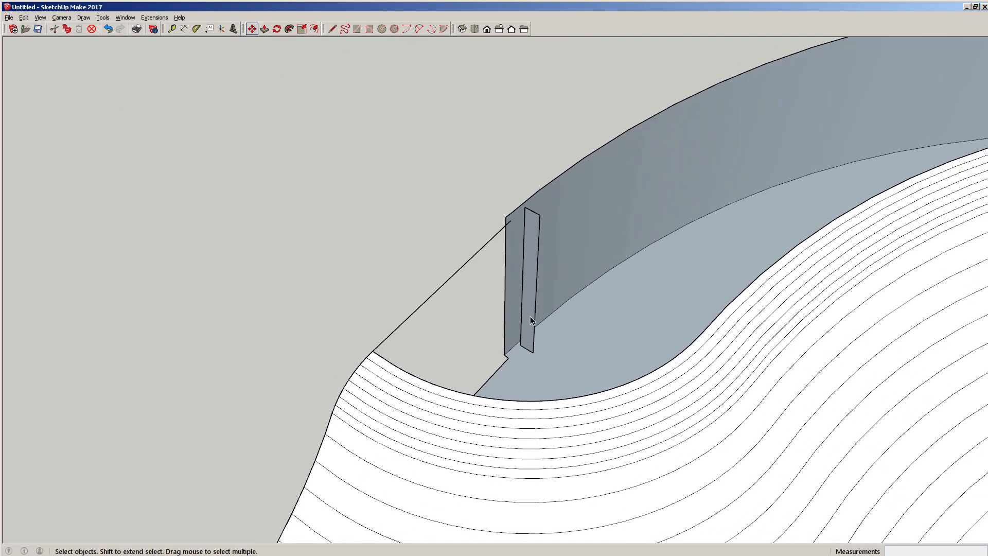
pyautogui.click(526, 314)
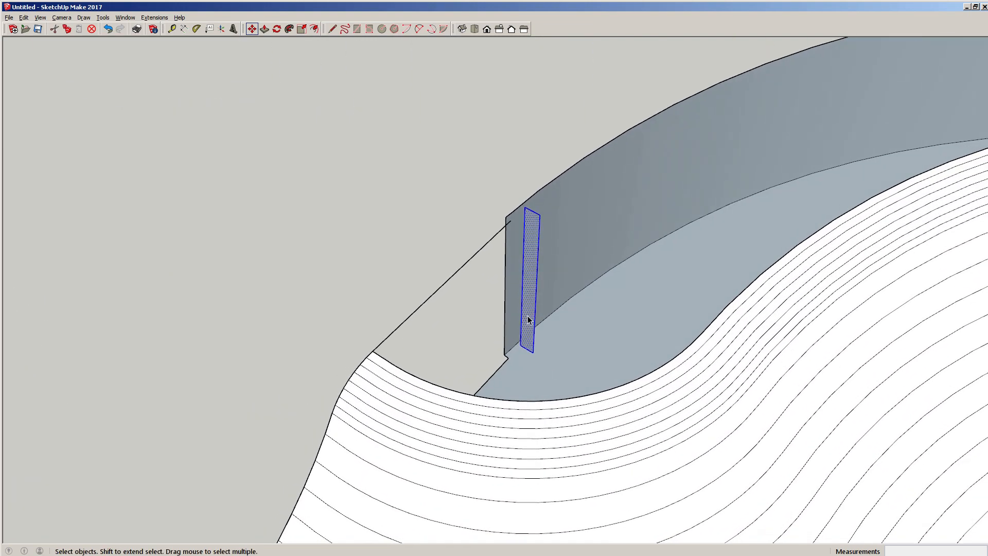
pyautogui.press('Delete')
# - Draw a short edge about 0.12' long joining the outer wall's upper end corner to the nearby end of the rim edge
pyautogui.moveTo(342, 390); pyautogui.dragTo(531, 400, button='middle')
pyautogui.scroll(-2, 508, 439)
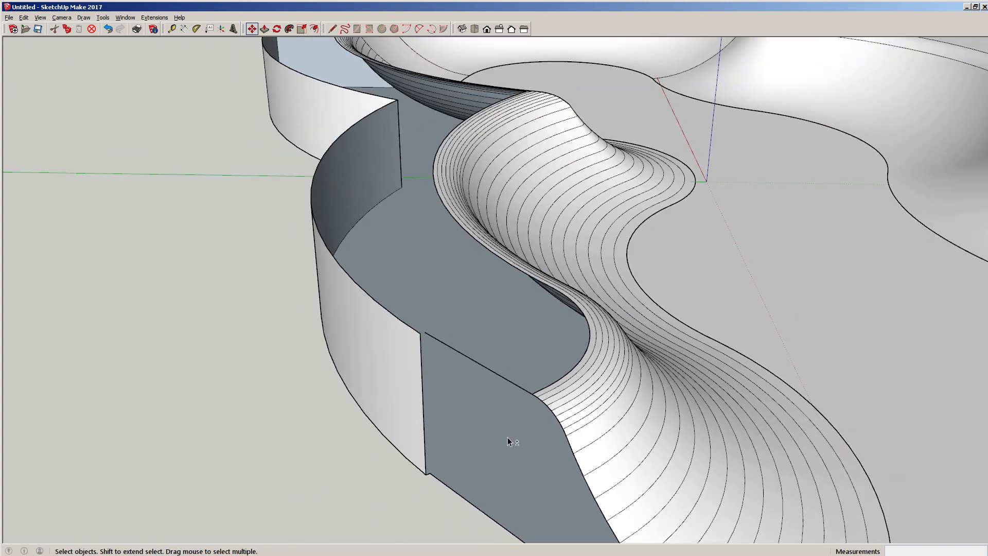
pyautogui.keyDown('shift'); pyautogui.moveTo(509, 438); pyautogui.dragTo(509, 274, button='middle'); pyautogui.keyUp('shift')
pyautogui.moveTo(458, 230); pyautogui.dragTo(486, 252, button='middle')
pyautogui.scroll(3, 466, 168)
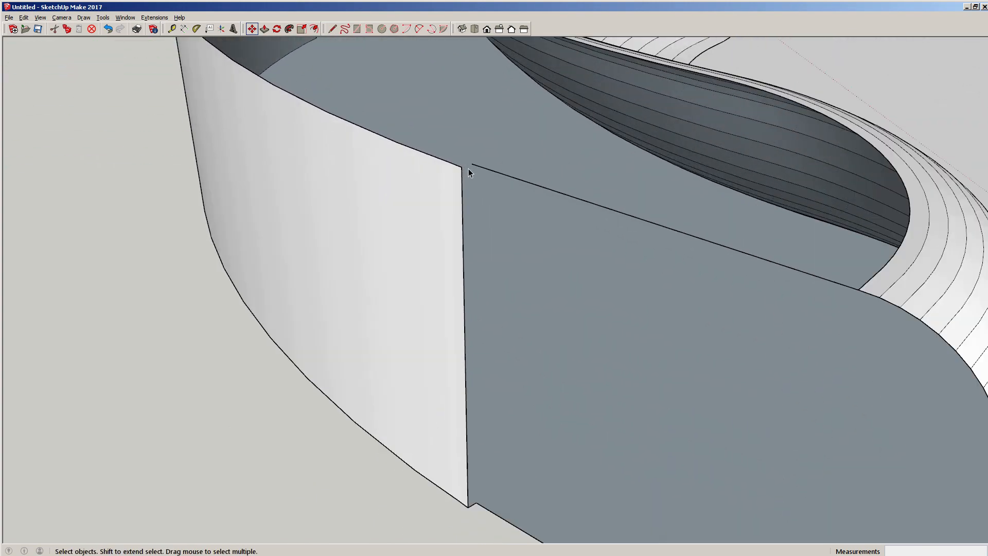
pyautogui.scroll(-1, 480, 258)
pyautogui.press('l')
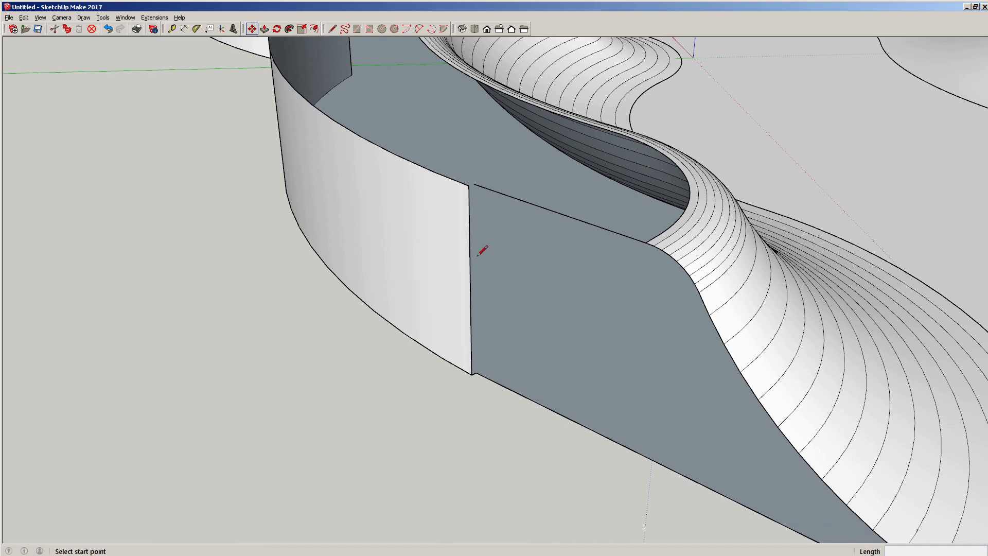
pyautogui.scroll(2, 469, 180)
pyautogui.click(462, 192)
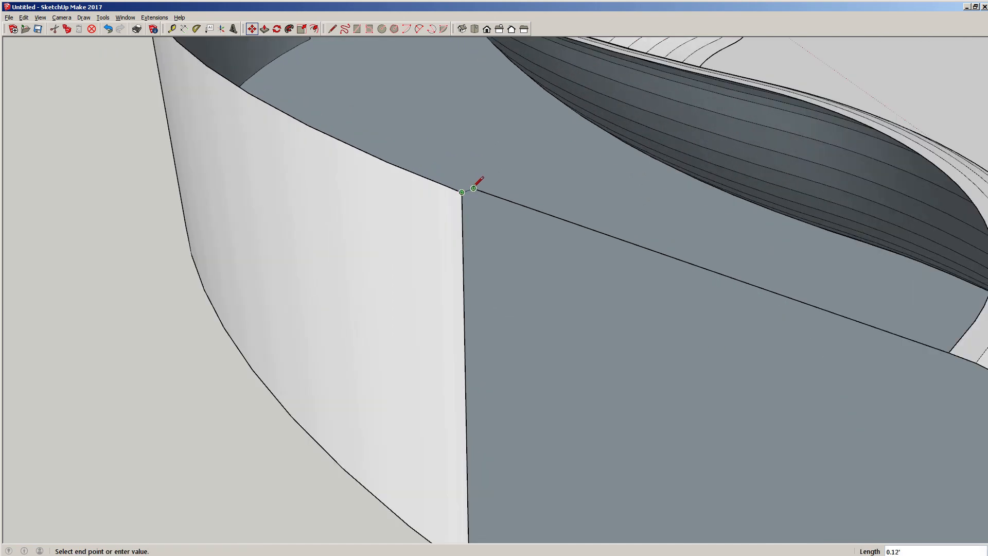
pyautogui.click(474, 188)
pyautogui.scroll(-3, 497, 209)
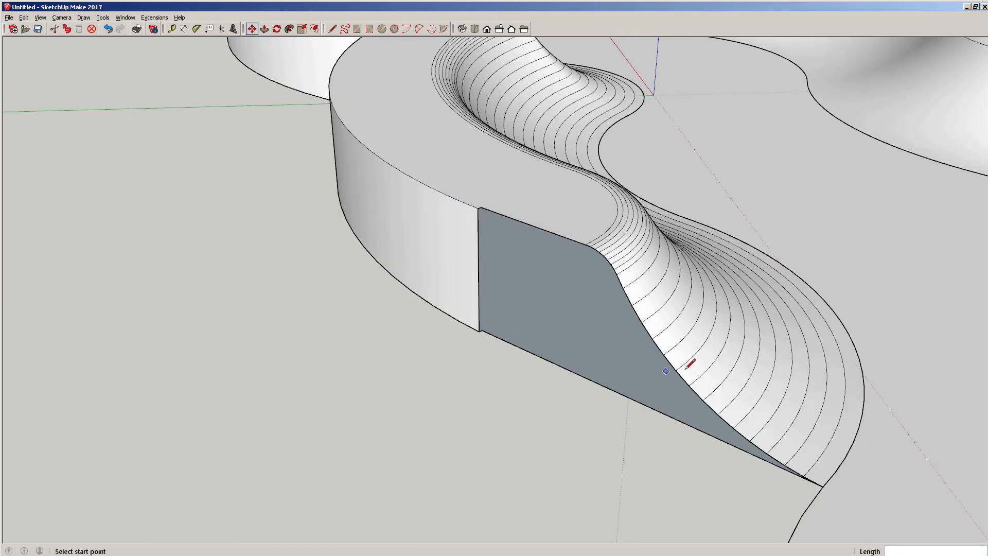
# - Select all connected pool wall geometry and soften its edges with a 37.5-degree angle between normals
pyautogui.moveTo(687, 367)
pyautogui.mouseDown(button='middle')
pyautogui.moveTo(539, 307)
pyautogui.moveTo(624, 283)
pyautogui.moveTo(523, 288)
pyautogui.moveTo(672, 236)
pyautogui.moveTo(468, 288)
pyautogui.moveTo(603, 319)
pyautogui.mouseUp(button='middle')
pyautogui.press('space')
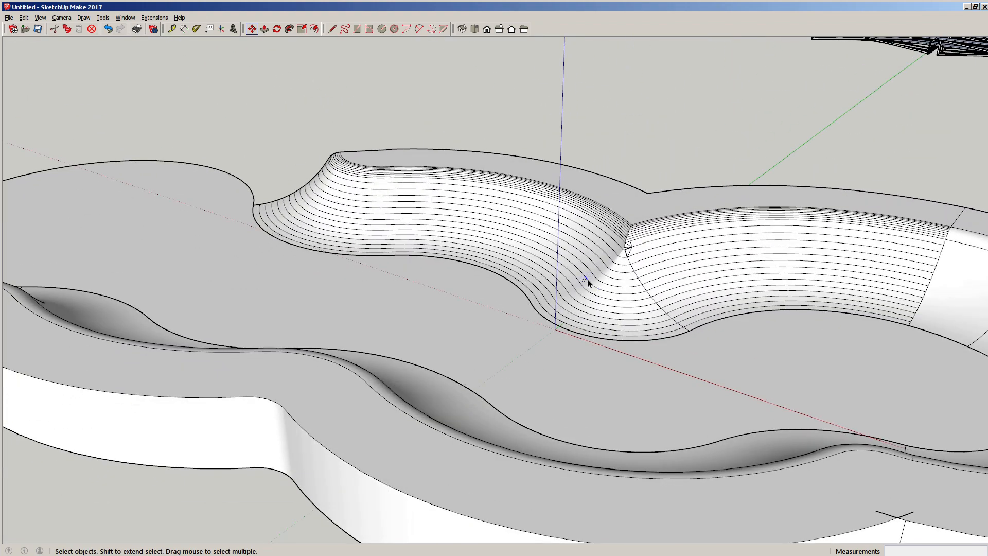
pyautogui.tripleClick(601, 243)
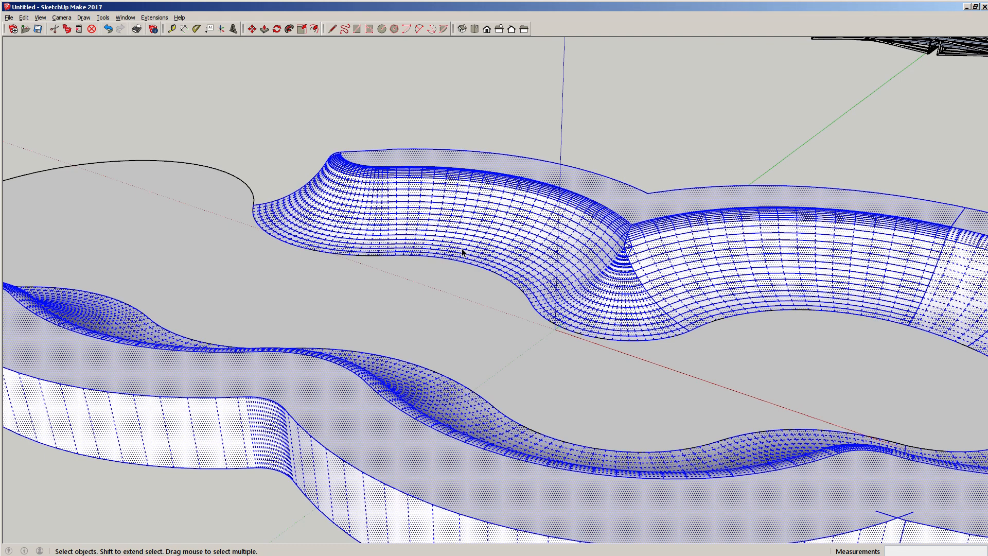
pyautogui.click(132, 21)
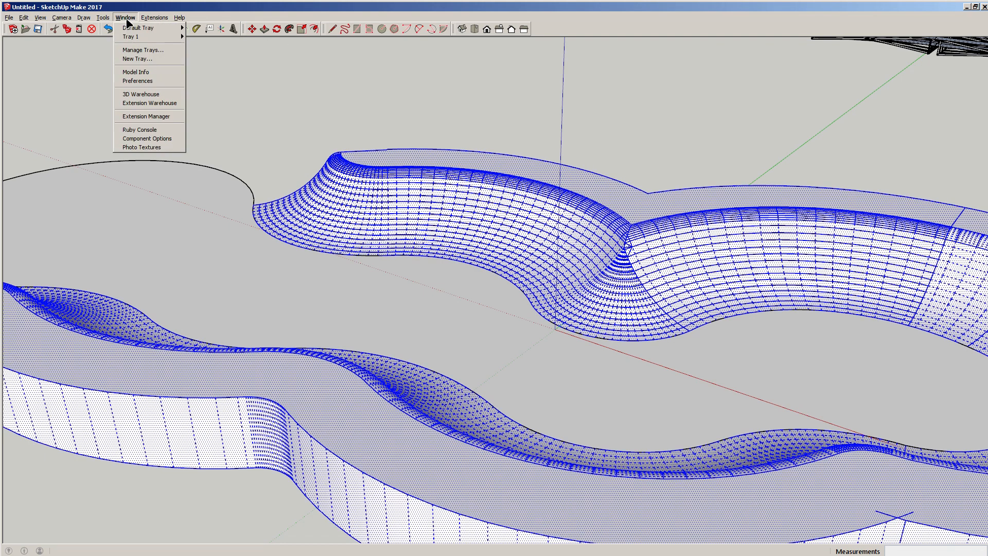
pyautogui.moveTo(103, 17)
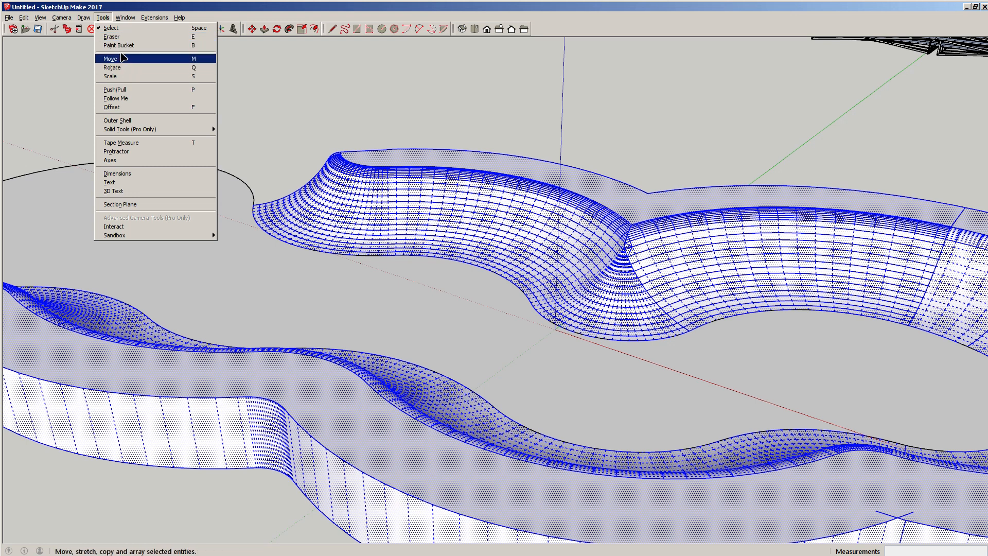
pyautogui.click(116, 45)
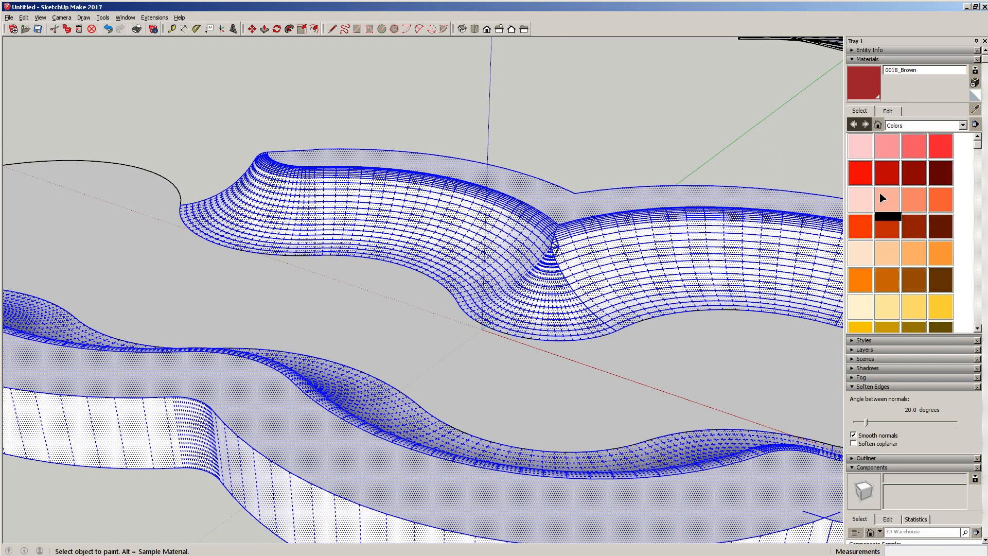
pyautogui.click(875, 60)
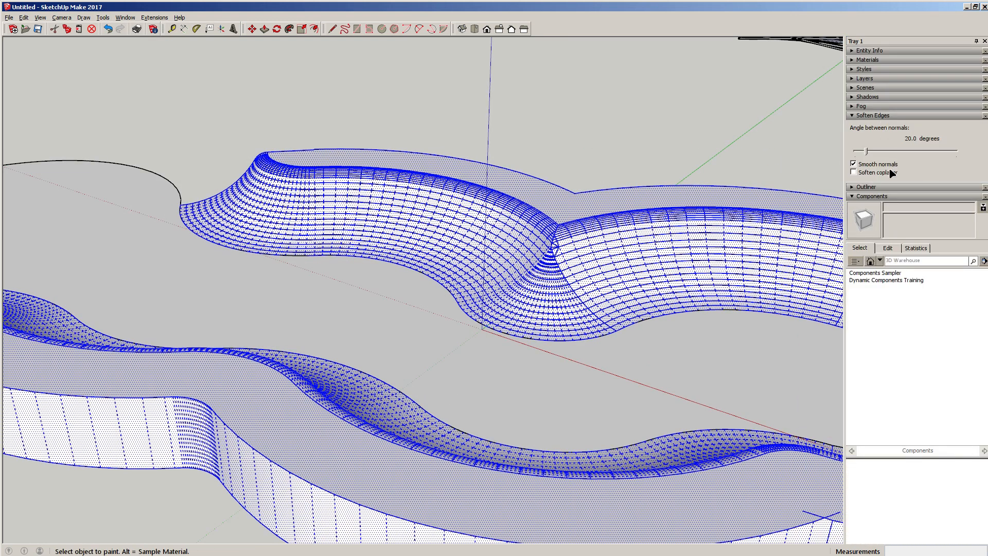
pyautogui.moveTo(869, 155); pyautogui.dragTo(878, 157)
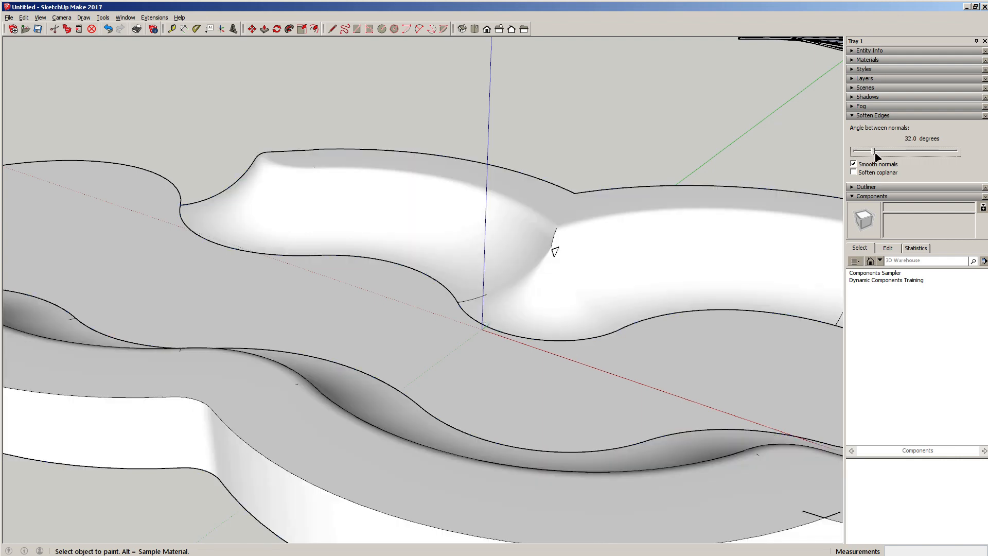
pyautogui.press('space')
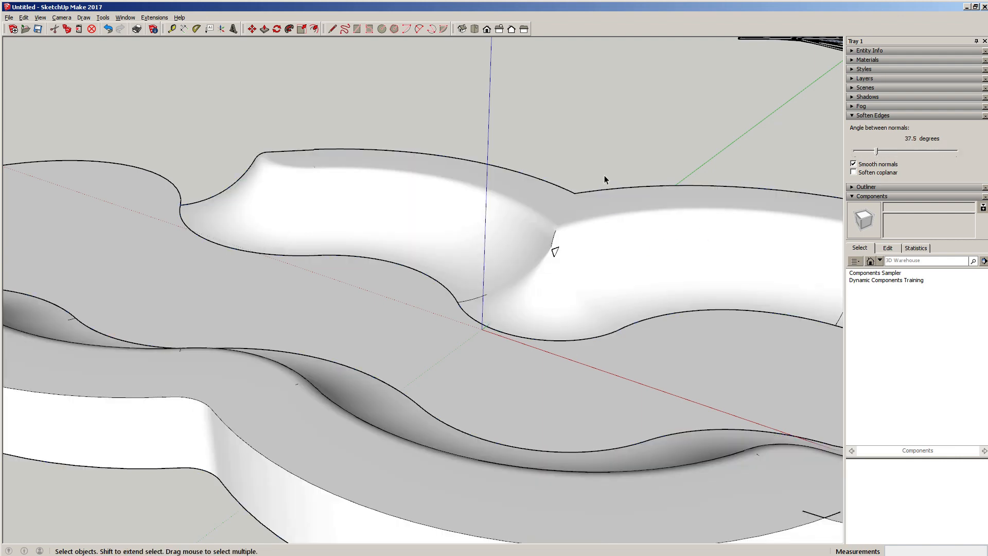
pyautogui.click(604, 175)
pyautogui.moveTo(632, 282); pyautogui.dragTo(497, 280, button='middle')
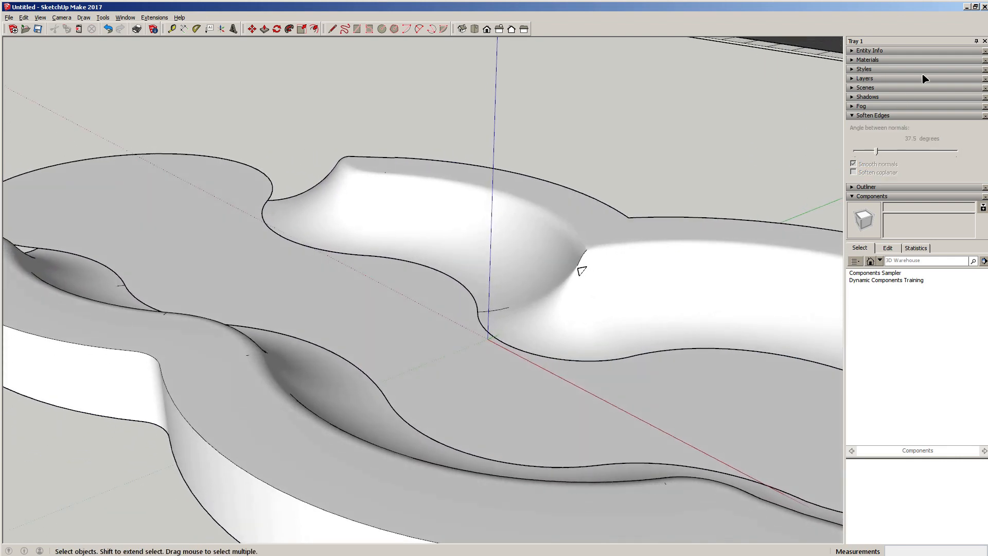
pyautogui.click(984, 40)
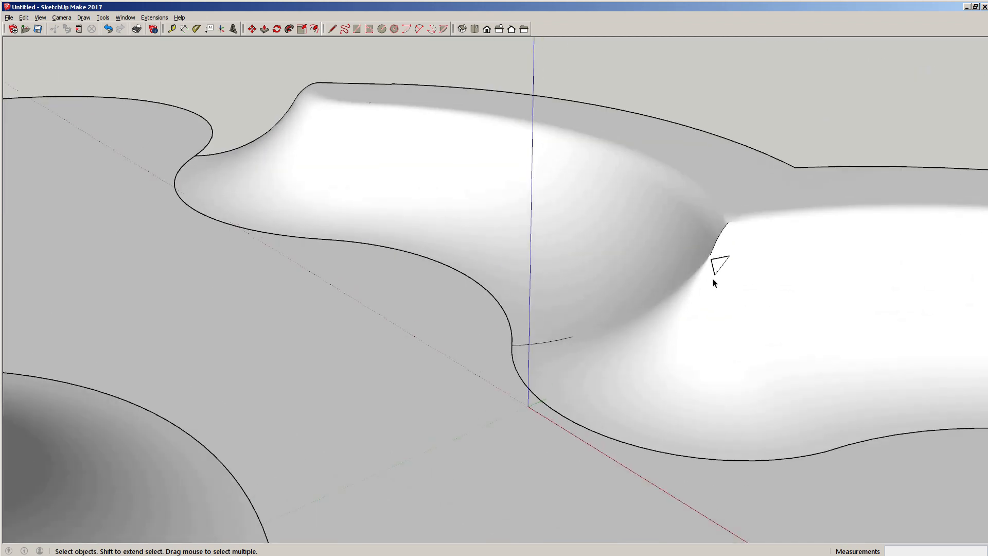
# - Hide the edges of the stray triangle on the pool wall beside the inner crease, leaving its face out of the selection
pyautogui.scroll(5, 714, 283)
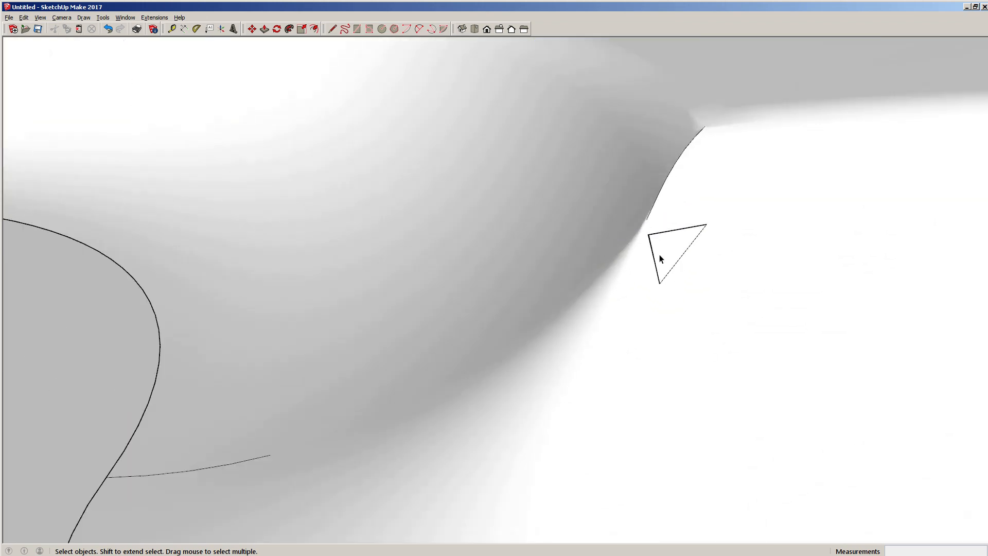
pyautogui.click(661, 259)
pyautogui.moveTo(658, 258); pyautogui.dragTo(691, 227, button='middle')
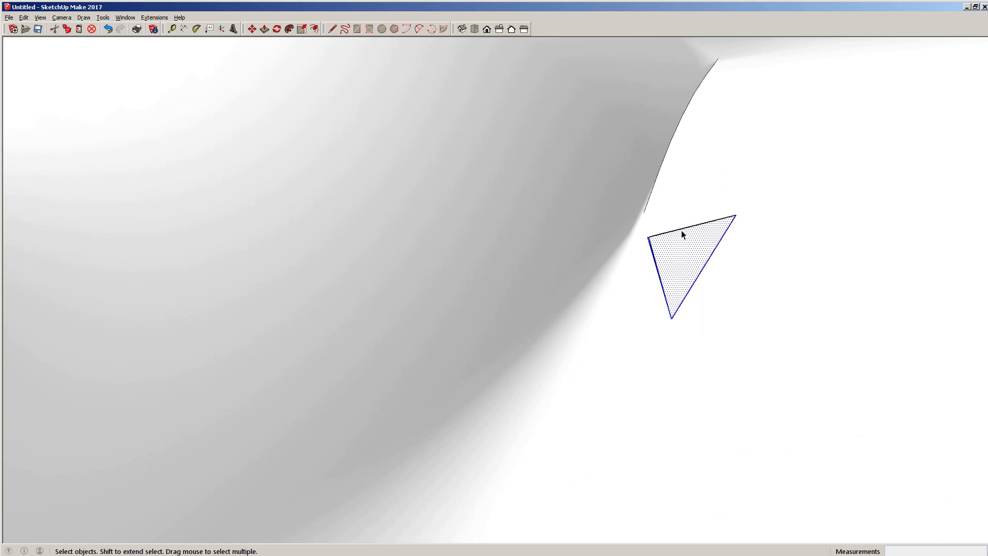
pyautogui.hotkey('ctrl', 'a')
pyautogui.doubleClick(679, 246)
pyautogui.scroll(4, 667, 250)
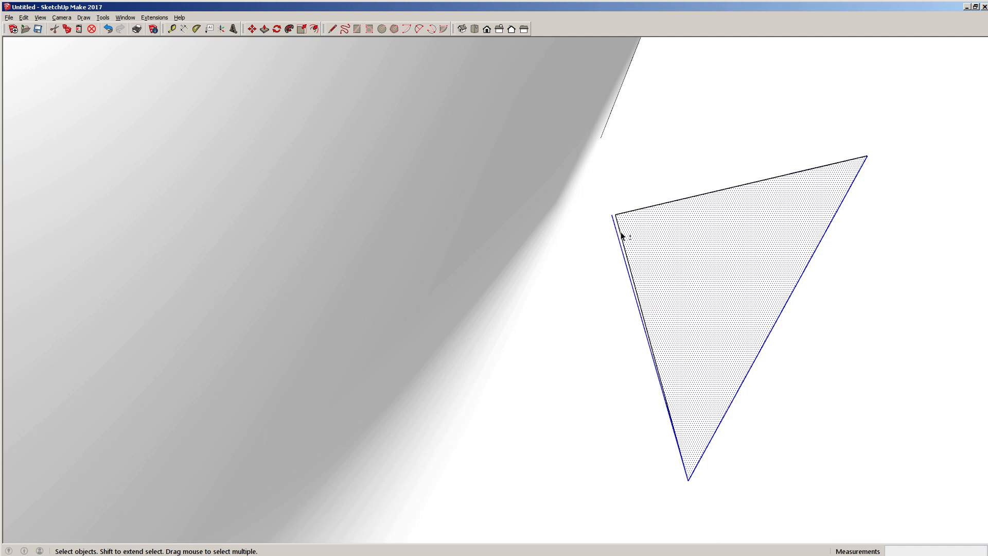
pyautogui.keyDown('shift'); pyautogui.click(643, 235); pyautogui.keyUp('shift')
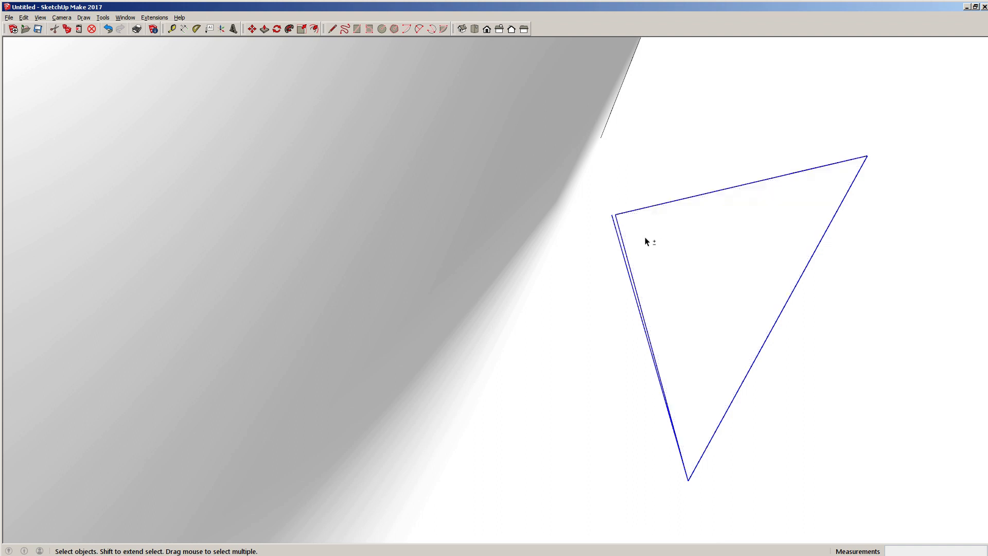
pyautogui.click(24, 17)
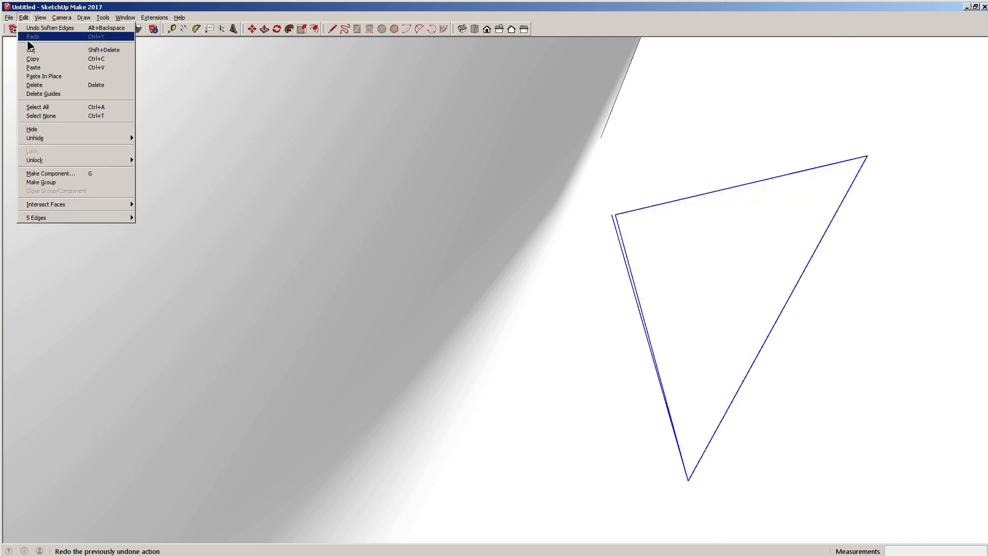
pyautogui.click(58, 130)
pyautogui.scroll(-5, 506, 322)
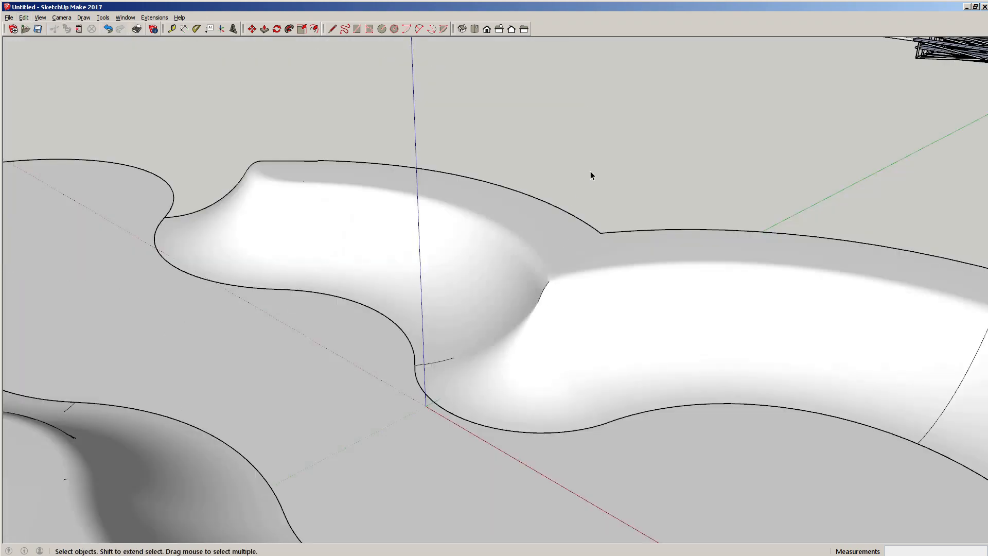
# - Hide the short curved seam rising from the floor outline on the inner wall near the crease
pyautogui.moveTo(597, 369); pyautogui.dragTo(616, 392, button='middle')
pyautogui.scroll(5, 547, 358)
pyautogui.moveTo(636, 340); pyautogui.dragTo(653, 307)
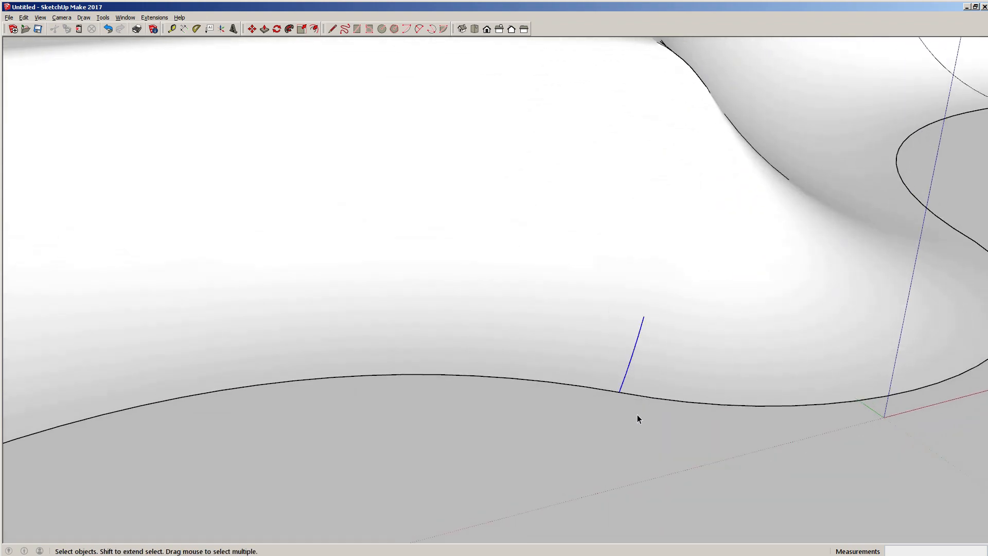
pyautogui.moveTo(637, 415); pyautogui.dragTo(520, 432, button='middle')
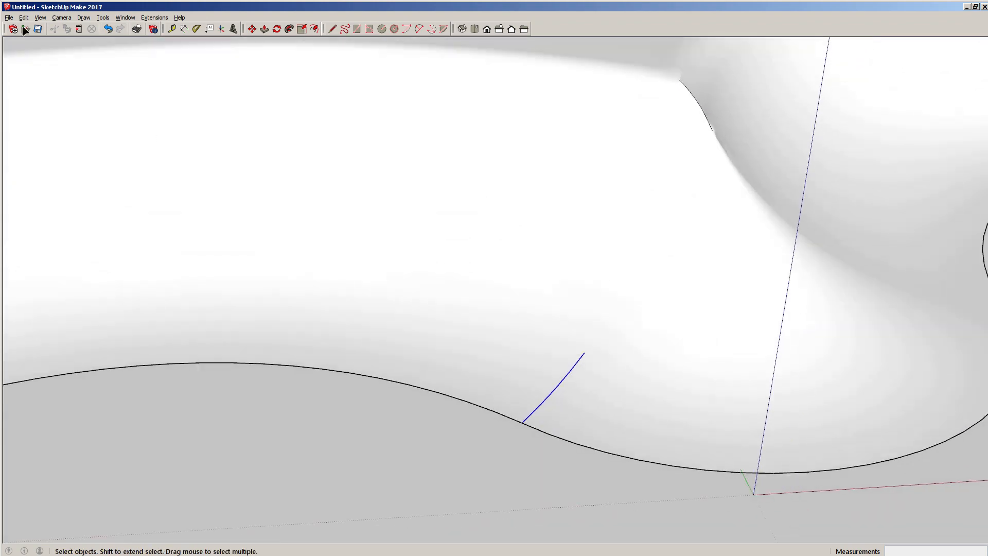
pyautogui.click(23, 18)
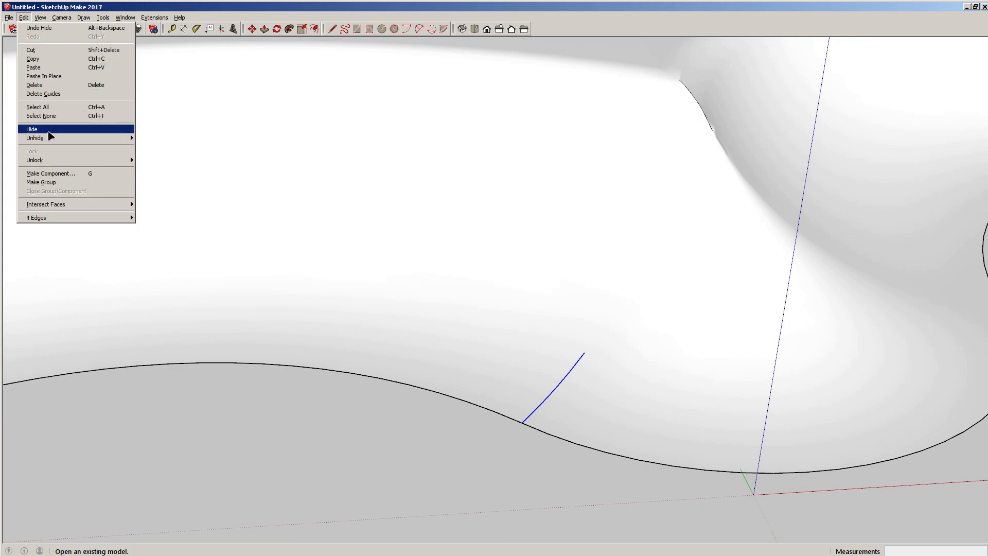
pyautogui.click(129, 129)
pyautogui.scroll(-3, 565, 367)
pyautogui.scroll(-5, 566, 368)
# - Undo the deletion of the short stray edge just inside the pool wall's rim
pyautogui.moveTo(565, 367); pyautogui.dragTo(562, 325, button='middle')
pyautogui.scroll(10, 362, 214)
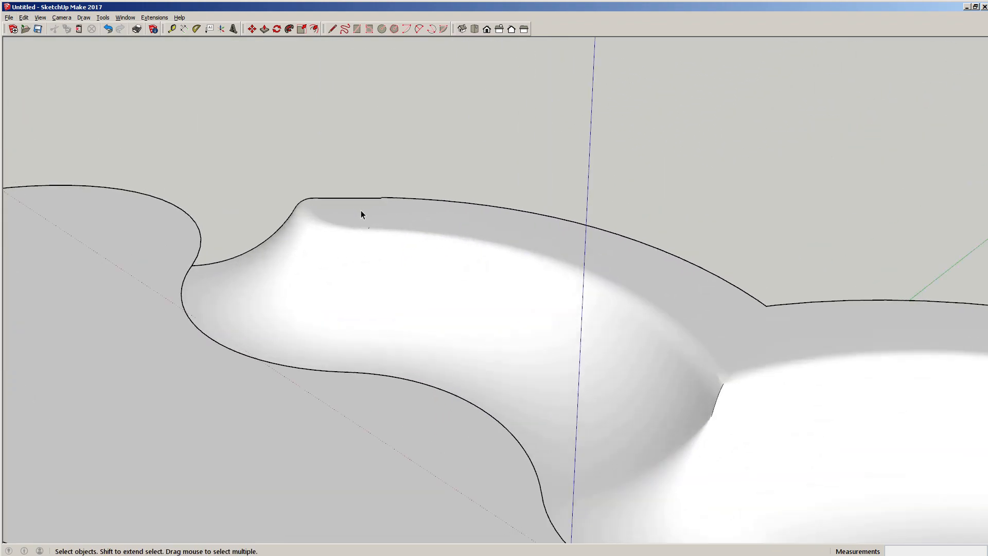
pyautogui.moveTo(404, 201); pyautogui.dragTo(596, 251, button='middle')
pyautogui.hotkey('ctrl', 'z')
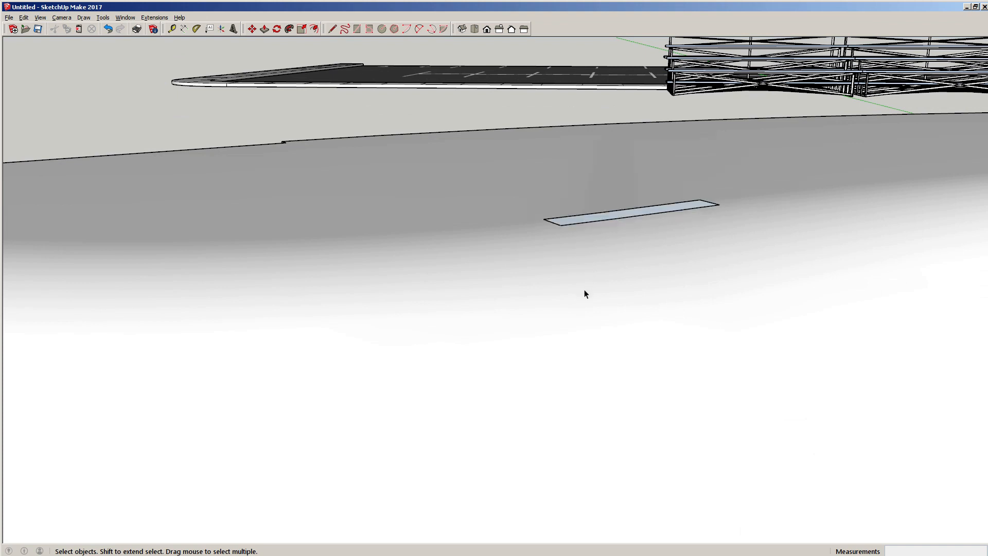
pyautogui.hotkey('ctrl', 'z')
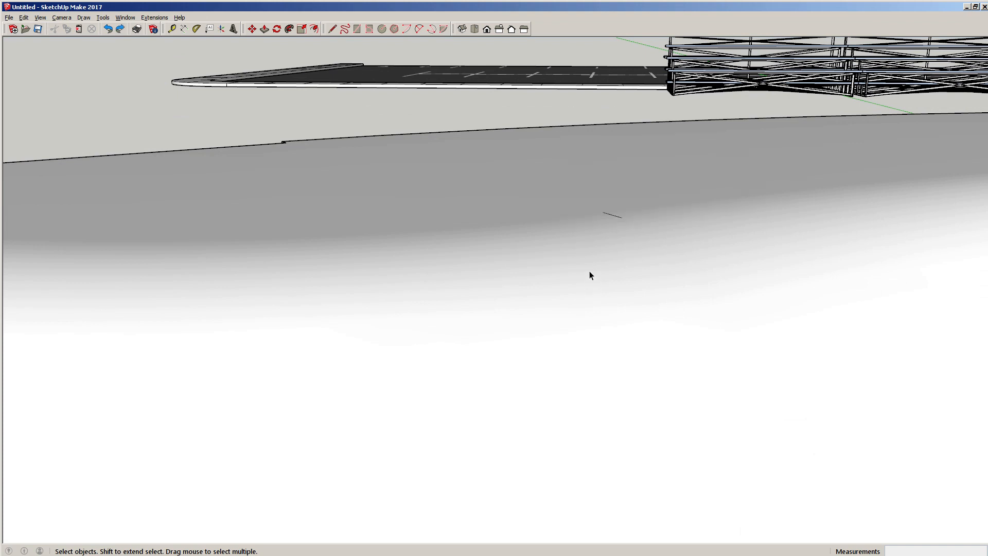
# - Select the short stray edge just inside the pool wall's rim and hide it
pyautogui.moveTo(555, 215); pyautogui.dragTo(632, 224)
pyautogui.moveTo(633, 237); pyautogui.dragTo(658, 242)
pyautogui.moveTo(533, 276); pyautogui.dragTo(587, 257, button='middle')
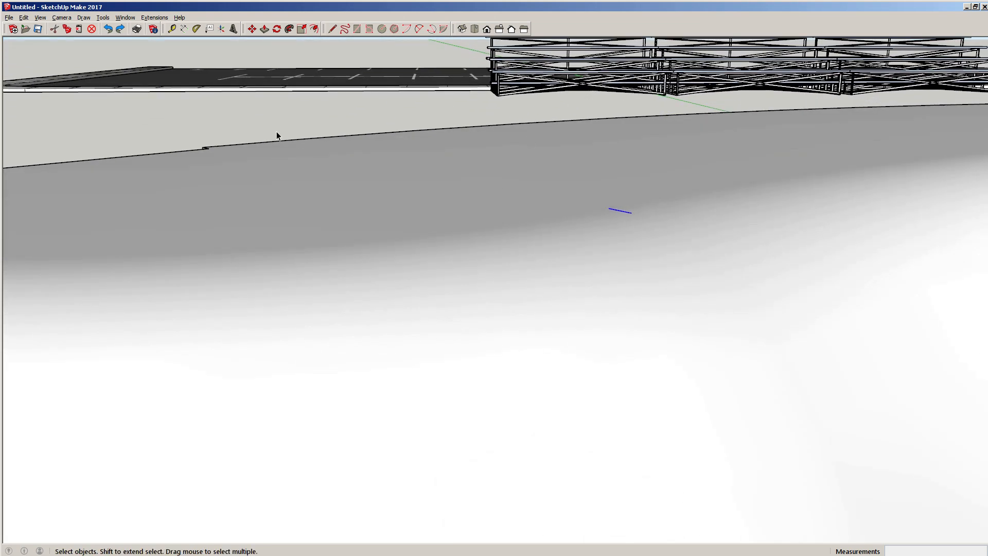
pyautogui.moveTo(277, 135)
pyautogui.mouseDown(button='middle')
pyautogui.moveTo(618, 192)
pyautogui.moveTo(527, 186)
pyautogui.moveTo(548, 205)
pyautogui.mouseUp(button='middle')
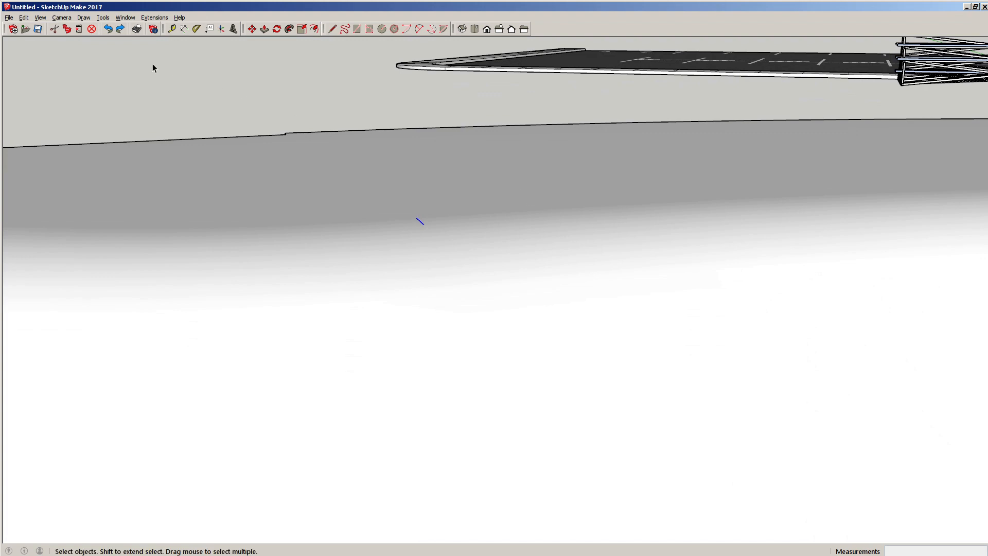
pyautogui.click(24, 18)
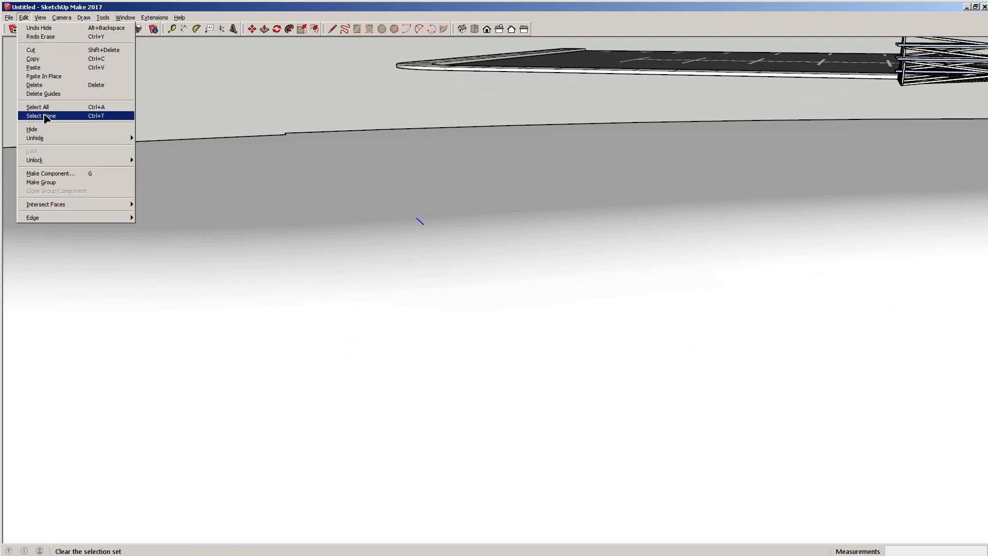
pyautogui.click(45, 118)
# - Select all connected pool wall geometry to check its hidden edges, and clear the selection
pyautogui.scroll(-5, 385, 234)
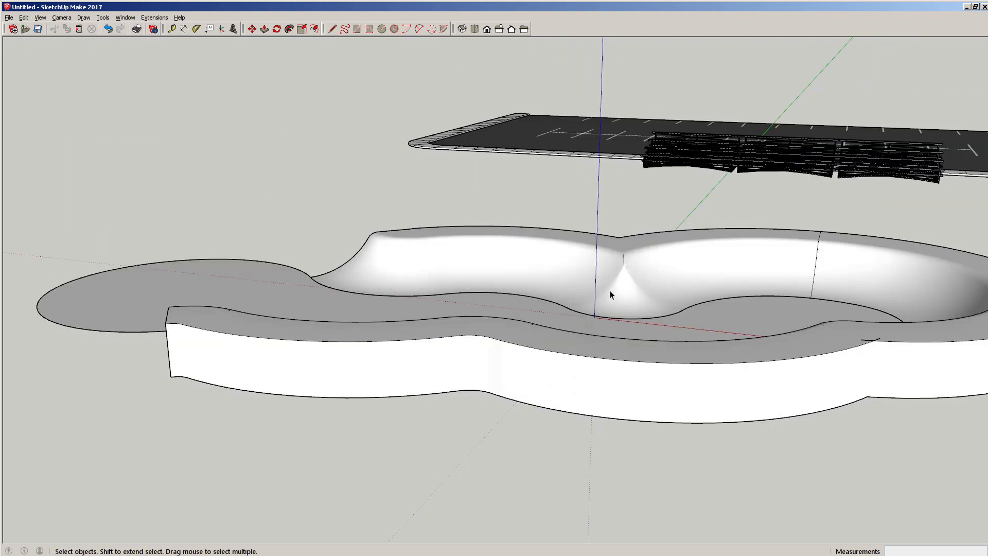
pyautogui.moveTo(610, 295)
pyautogui.mouseDown(button='middle')
pyautogui.moveTo(485, 282)
pyautogui.moveTo(501, 203)
pyautogui.moveTo(532, 260)
pyautogui.moveTo(495, 267)
pyautogui.mouseUp(button='middle')
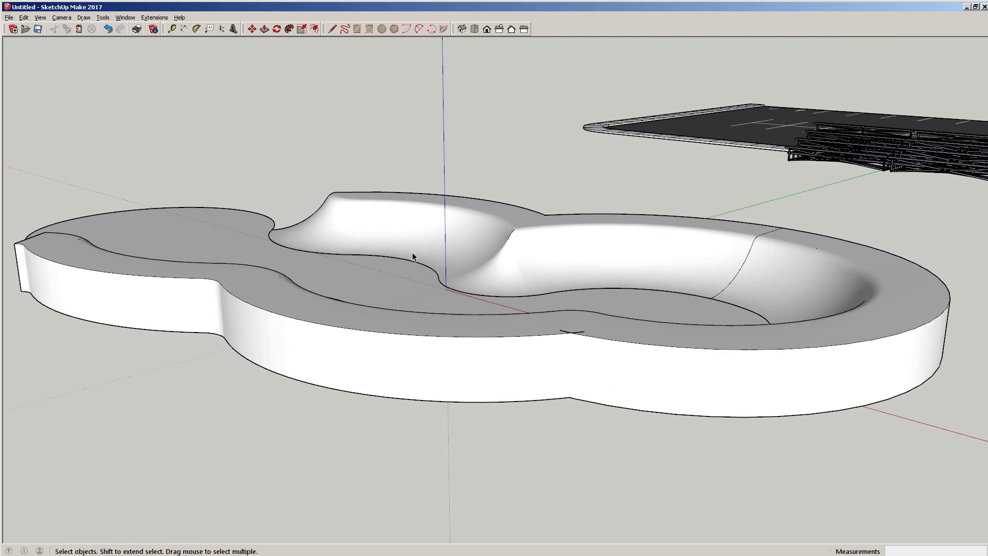
pyautogui.tripleClick(525, 268)
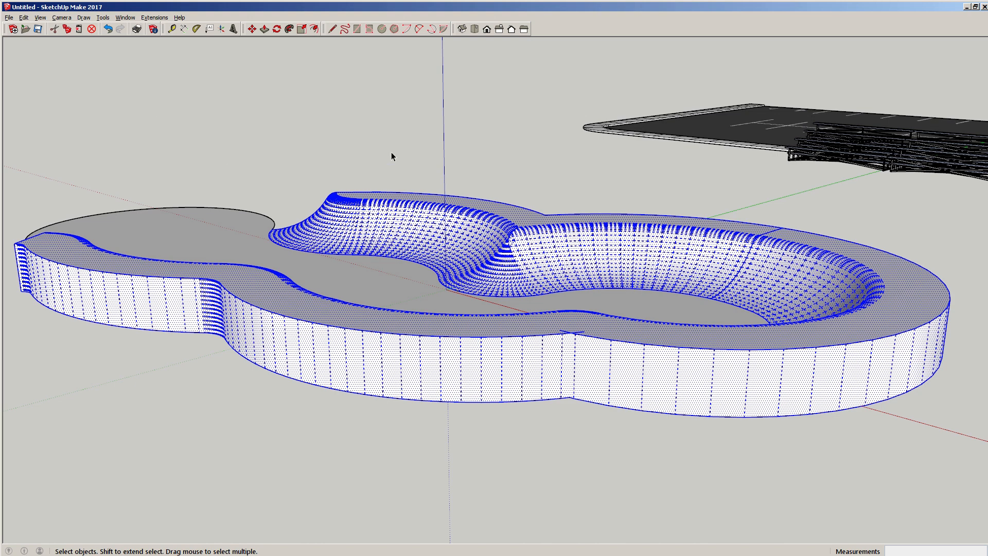
pyautogui.click(533, 192)
# - Try deleting the outer wall face beside the sharp outer corner of the pool
pyautogui.moveTo(541, 283); pyautogui.dragTo(463, 294, button='middle')
pyautogui.scroll(5, 496, 381)
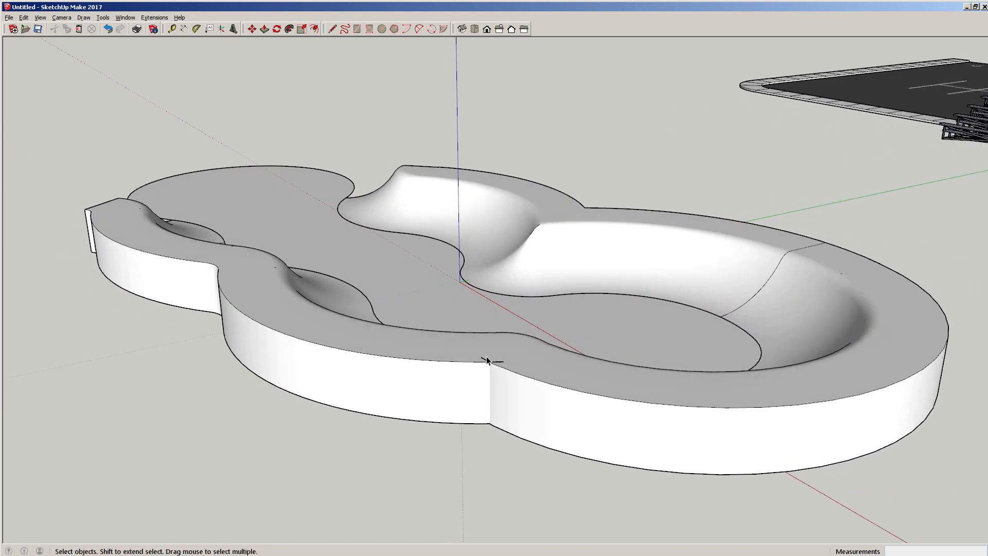
pyautogui.scroll(-5, 495, 379)
pyautogui.scroll(6, 494, 382)
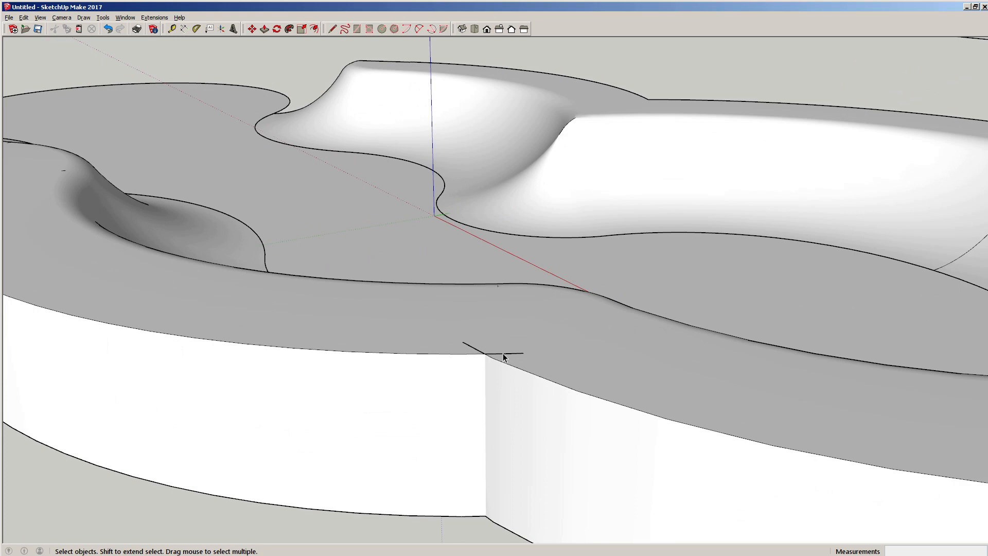
pyautogui.click(503, 356)
pyautogui.click(509, 396)
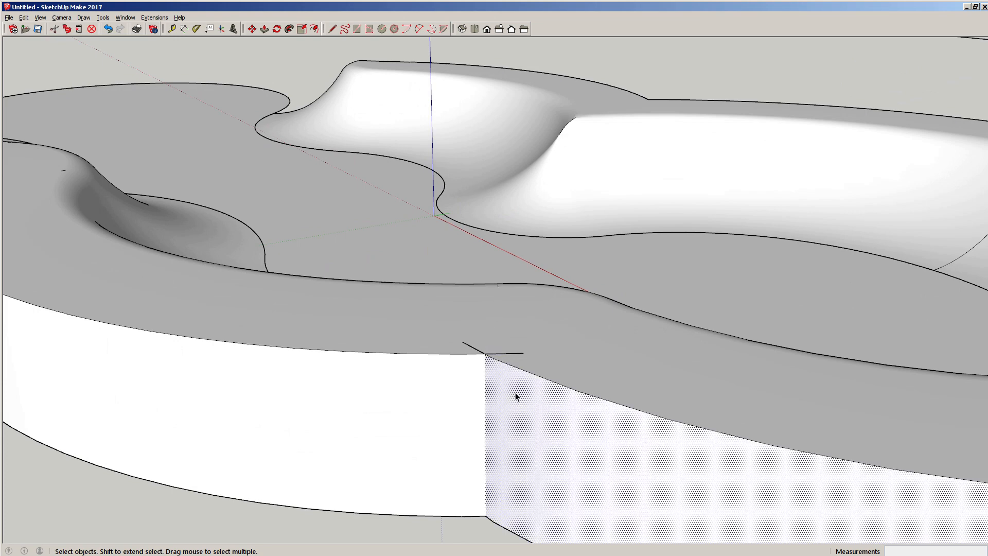
pyautogui.press('Delete')
pyautogui.click(477, 408)
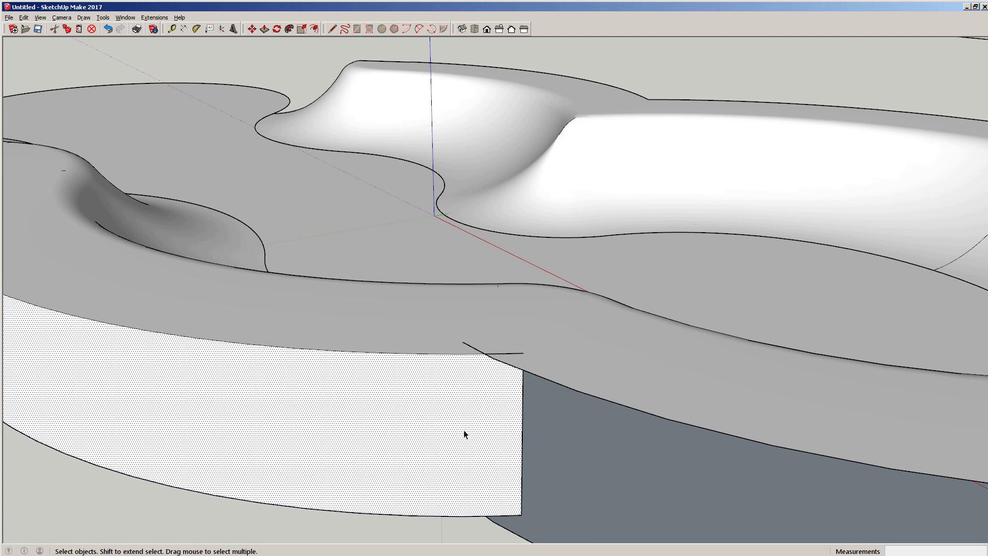
pyautogui.hotkey('ctrl', 'z')
# - Draw a vertical edge along the outer wall's sharp corner, from its bottom endpoint up to the rim
pyautogui.moveTo(465, 434)
pyautogui.mouseDown(button='middle')
pyautogui.moveTo(520, 348)
pyautogui.moveTo(530, 353)
pyautogui.mouseUp(button='middle')
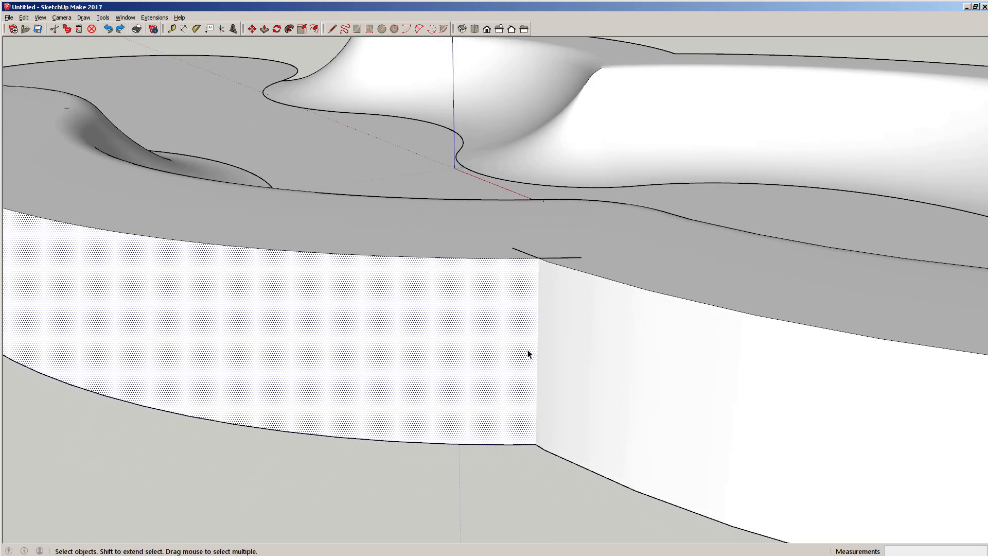
pyautogui.press('l')
pyautogui.click(535, 444)
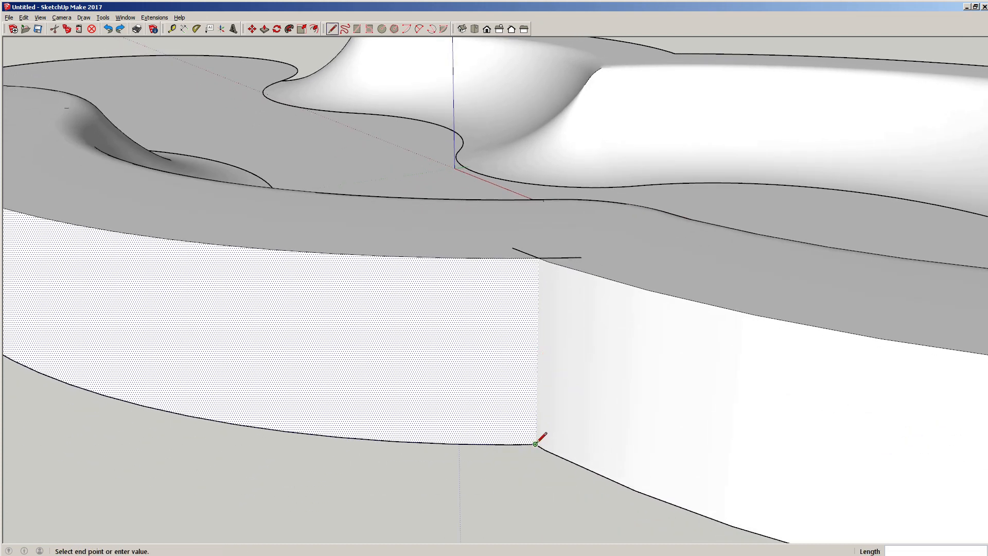
pyautogui.click(538, 257)
pyautogui.press('space')
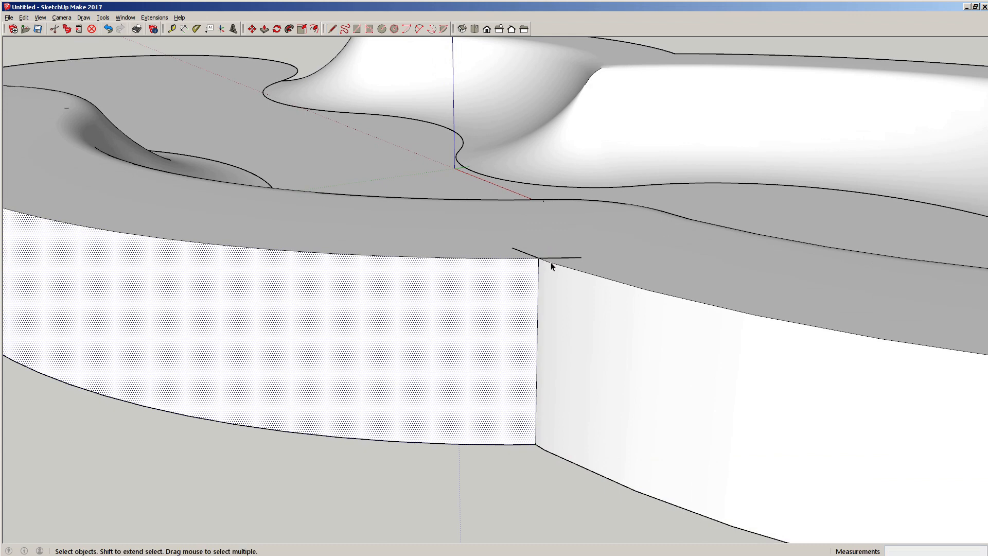
# - Try deleting the outer wall face on the far side of the new vertical corner edge
pyautogui.click(560, 288)
pyautogui.press('Delete')
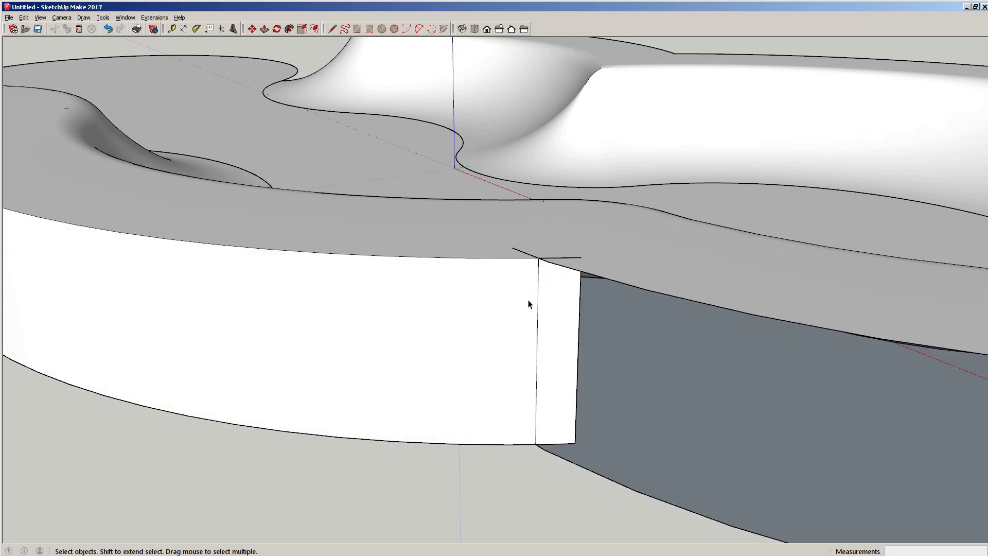
pyautogui.hotkey('ctrl', 'z')
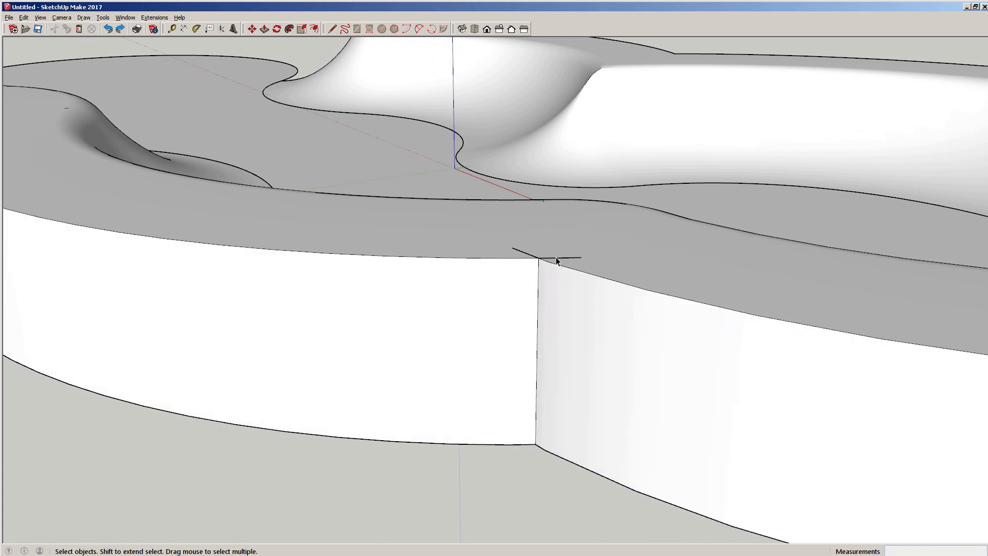
# - Delete the short stray edges that overshoot the outer wall's corner on the top rim
pyautogui.click(557, 261)
pyautogui.press('Delete')
pyautogui.click(529, 256)
pyautogui.press('Delete')
pyautogui.click(568, 263)
pyautogui.click(571, 258)
pyautogui.press('Delete')
pyautogui.click(573, 270)
pyautogui.press('Delete')
pyautogui.click(512, 248)
pyautogui.press('Delete')
# - Delete the short stray edges that overshoot the same outer corner on the underside of the pool
pyautogui.moveTo(544, 329)
pyautogui.mouseDown(button='middle')
pyautogui.moveTo(547, 166)
pyautogui.moveTo(525, 78)
pyautogui.moveTo(524, 150)
pyautogui.mouseUp(button='middle')
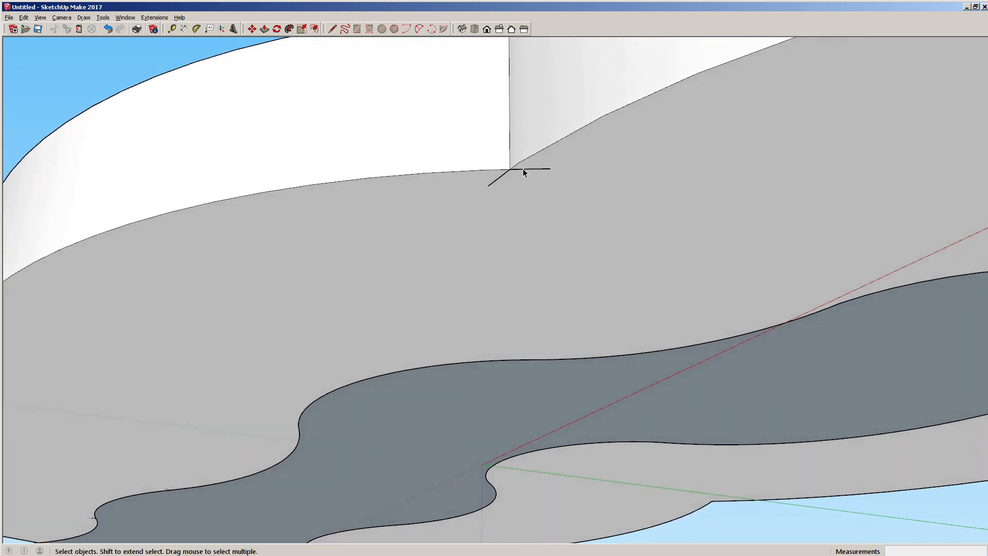
pyautogui.click(524, 170)
pyautogui.click(524, 168)
pyautogui.press('Delete')
pyautogui.click(540, 169)
pyautogui.press('Delete')
pyautogui.click(500, 180)
pyautogui.press('Delete')
# - Examine the inner walls, rim and open wall ends from several sides for leftover stray edges and gaps
pyautogui.moveTo(511, 191); pyautogui.dragTo(448, 404, button='middle')
pyautogui.scroll(-5, 548, 345)
pyautogui.scroll(6, 355, 309)
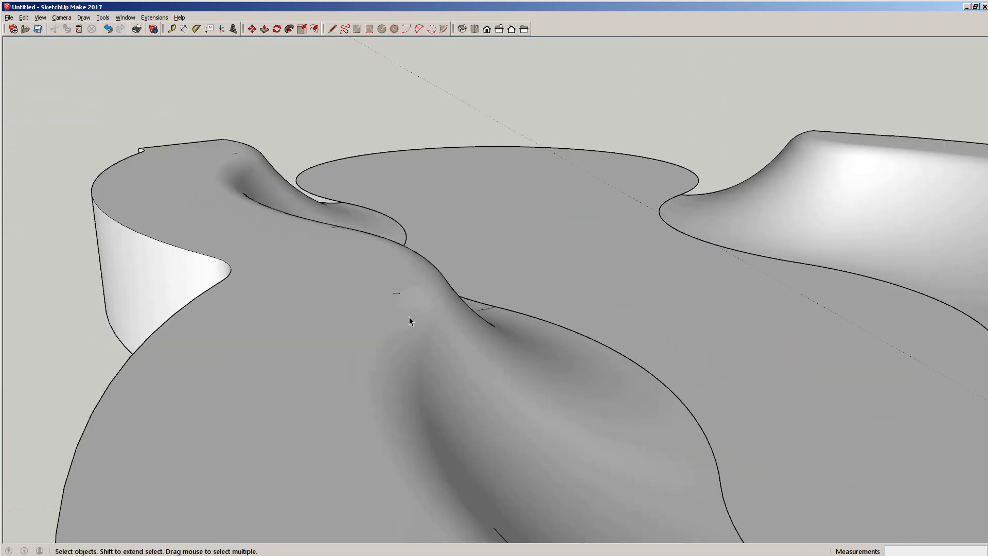
pyautogui.moveTo(409, 320); pyautogui.dragTo(321, 324, button='middle')
pyautogui.scroll(2, 631, 335)
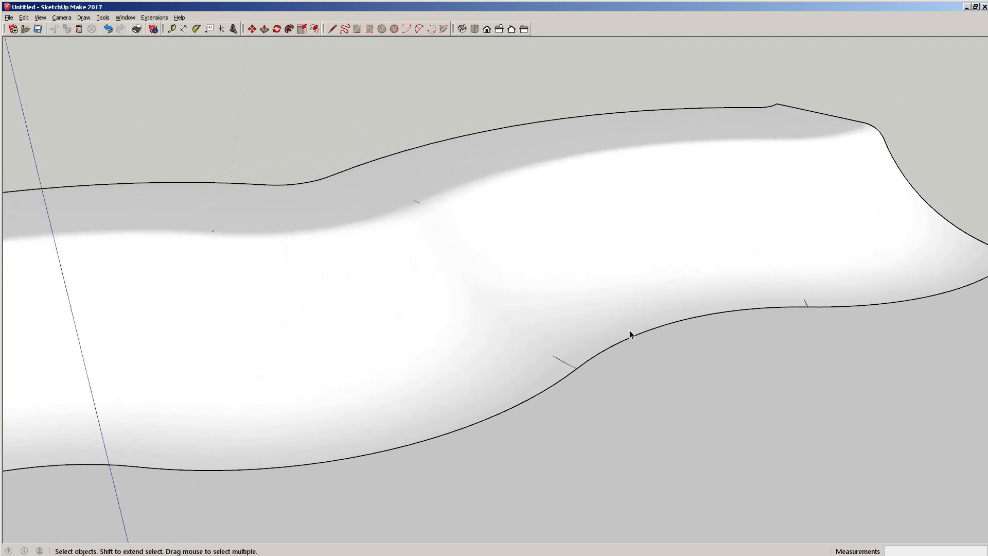
pyautogui.moveTo(630, 330); pyautogui.dragTo(390, 283, button='middle')
pyautogui.scroll(-3, 391, 282)
pyautogui.scroll(2, 530, 280)
pyautogui.moveTo(529, 279); pyautogui.dragTo(563, 206, button='middle')
pyautogui.moveTo(435, 128); pyautogui.dragTo(710, 296, button='middle')
pyautogui.scroll(5, 641, 208)
pyautogui.scroll(-2, 566, 309)
pyautogui.moveTo(566, 309); pyautogui.dragTo(393, 260, button='middle')
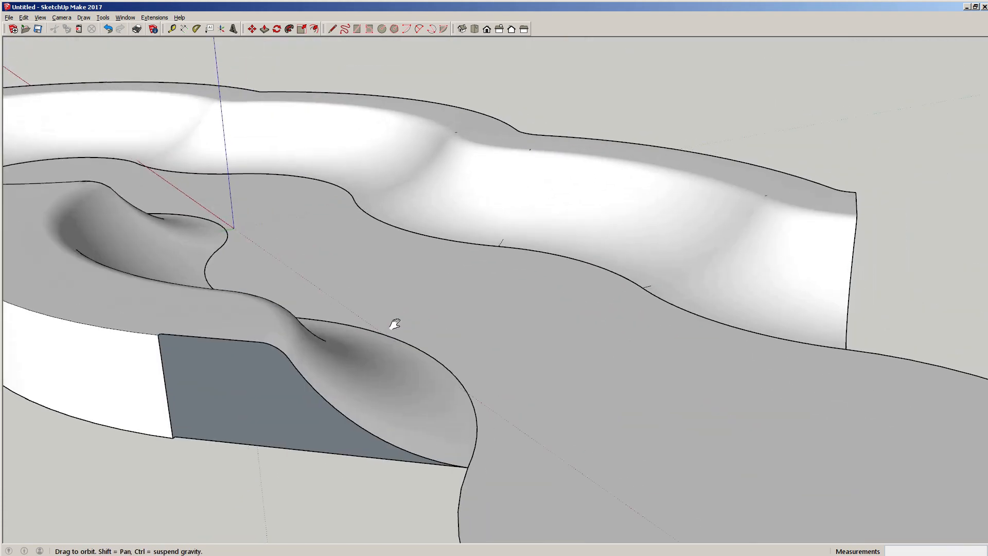
pyautogui.scroll(-4, 330, 312)
pyautogui.moveTo(304, 292); pyautogui.dragTo(411, 278, button='middle')
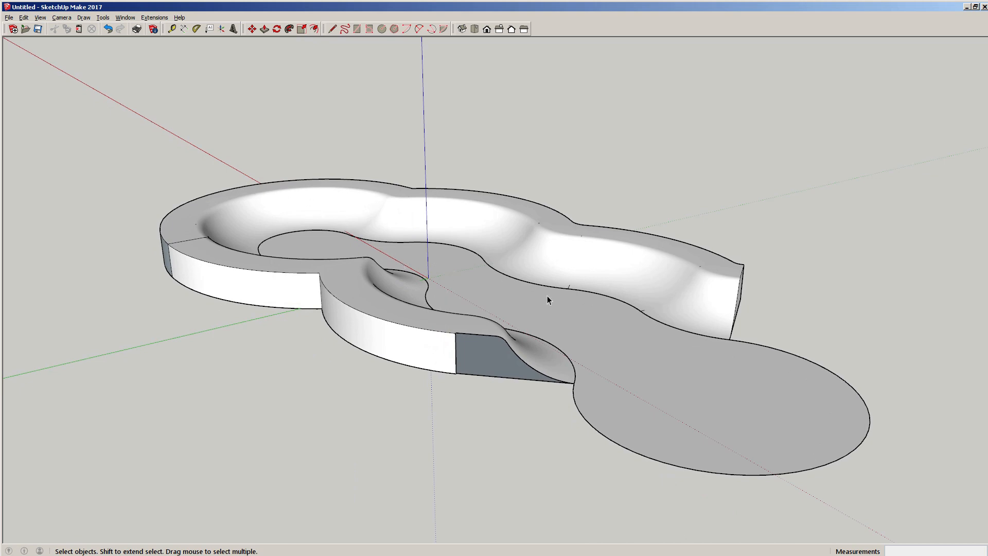
pyautogui.scroll(6, 576, 348)
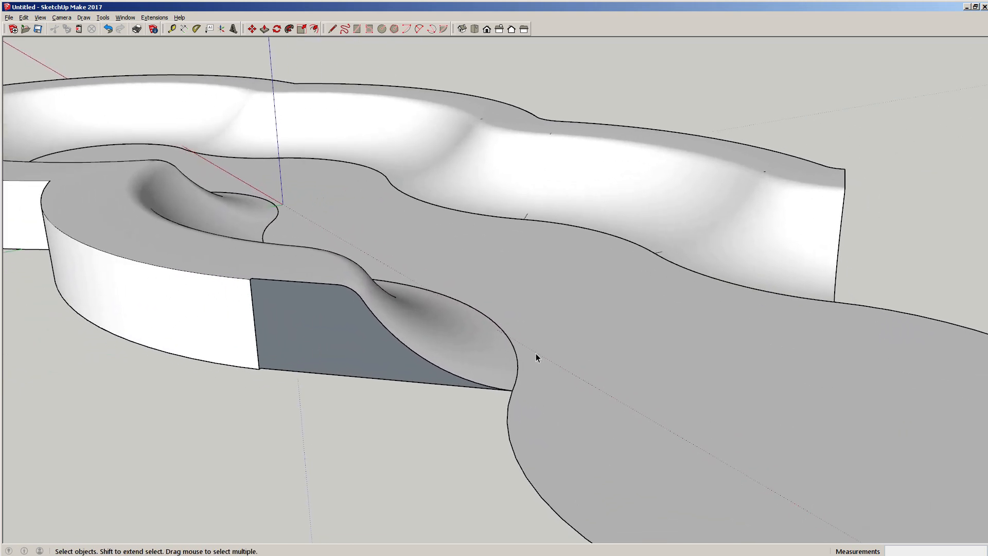
pyautogui.scroll(2, 530, 302)
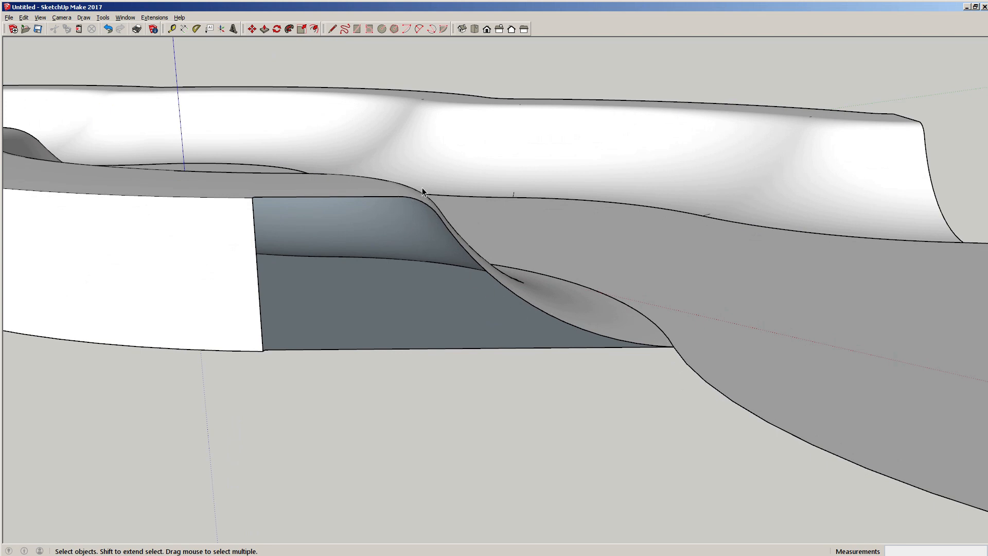
pyautogui.moveTo(504, 252); pyautogui.dragTo(542, 294, button='middle')
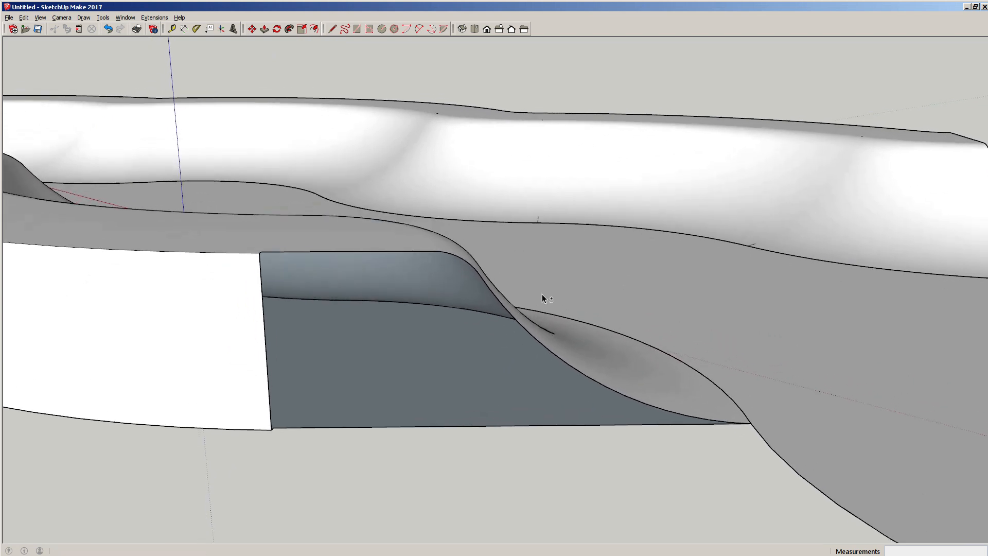
# - Select all the connected geometry of the pool wall and make it a group
pyautogui.click(546, 309)
pyautogui.moveTo(559, 350); pyautogui.dragTo(576, 364, button='middle')
pyautogui.tripleClick(576, 365)
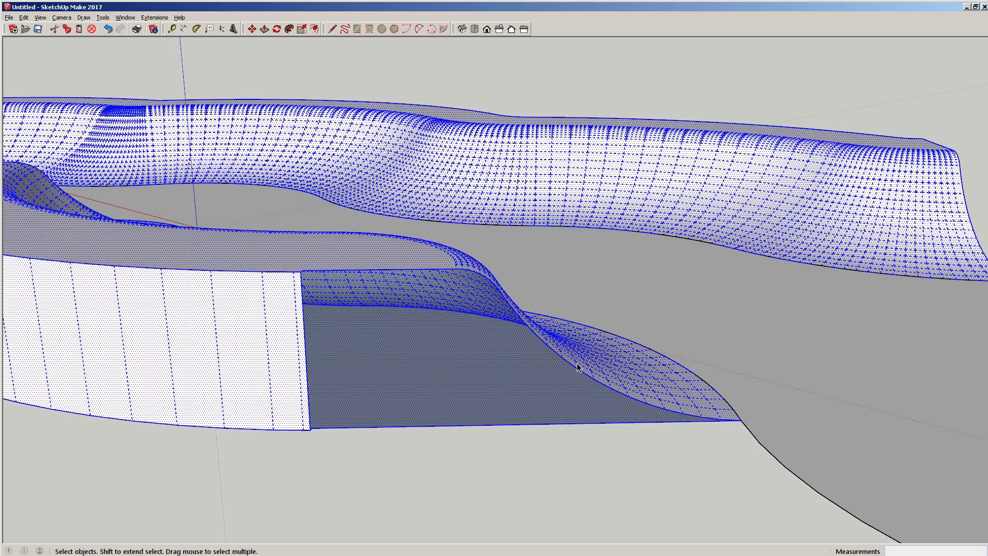
pyautogui.rightClick(578, 364)
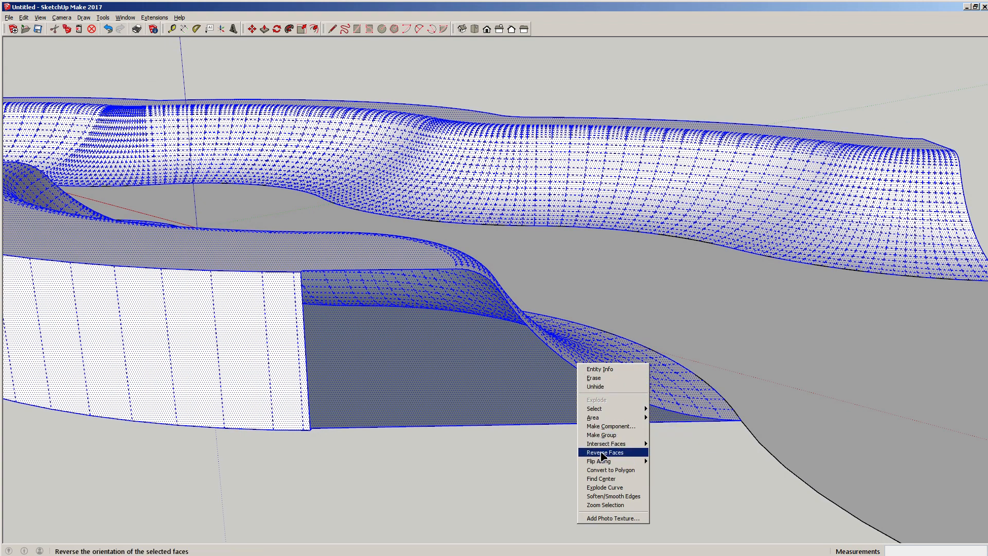
pyautogui.click(601, 435)
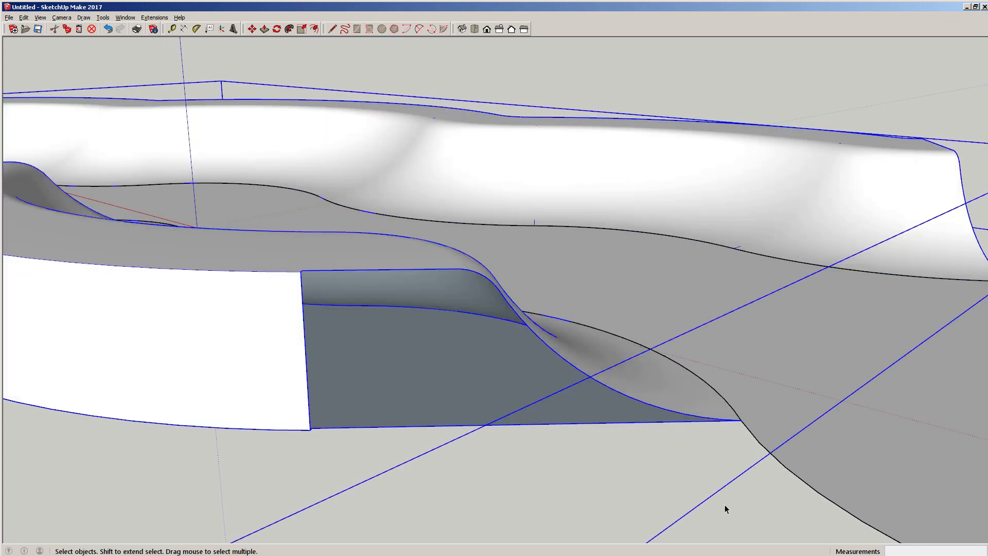
pyautogui.click(726, 503)
# - Try to trace the curved profile at the wall's open end with a two-point arc starting from its bottom corner
pyautogui.scroll(5, 630, 393)
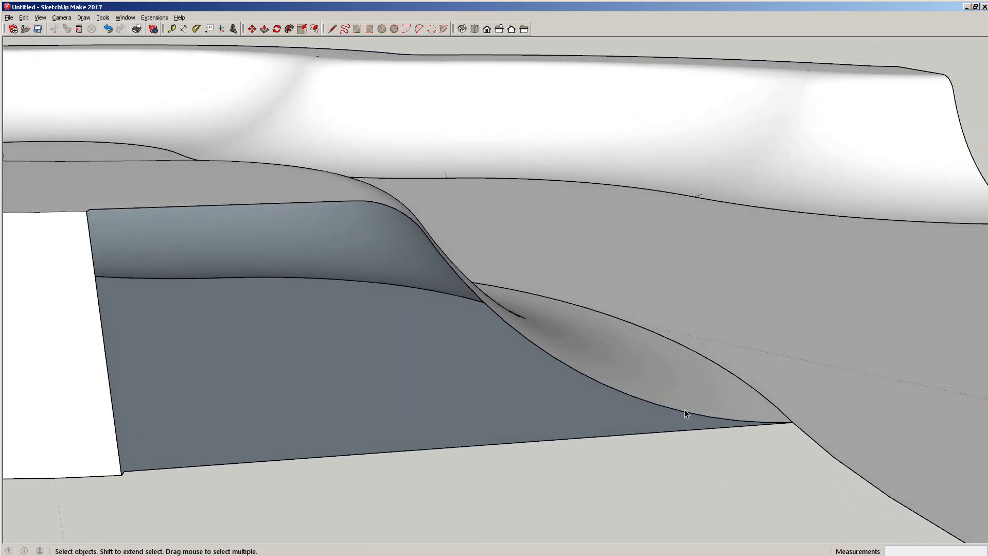
pyautogui.press('a')
pyautogui.click(793, 422)
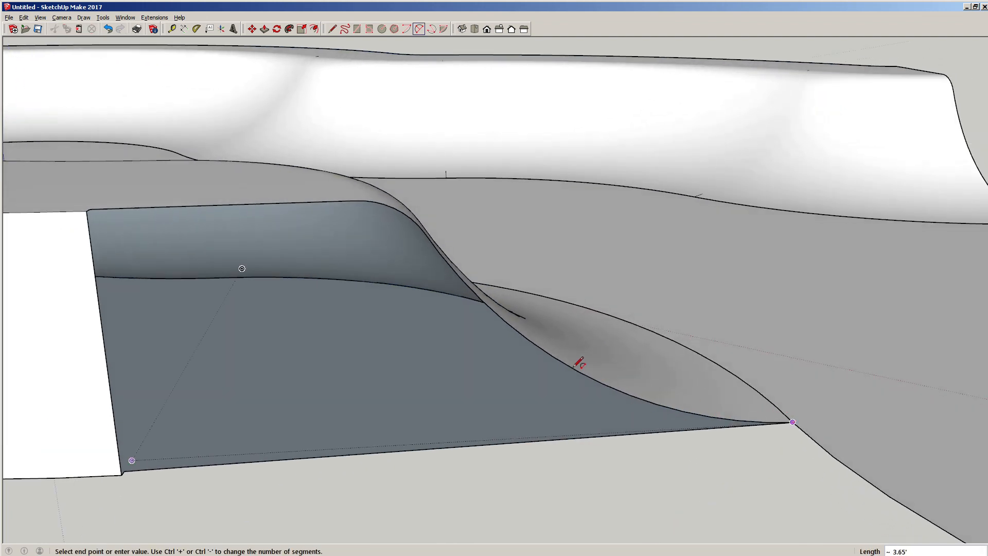
pyautogui.moveTo(579, 362); pyautogui.dragTo(521, 338, button='middle')
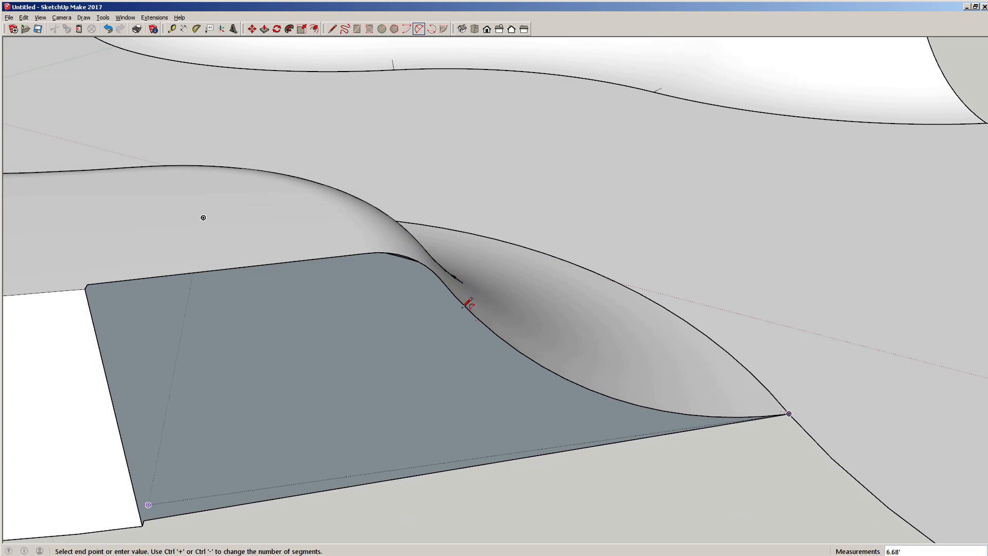
pyautogui.click(455, 295)
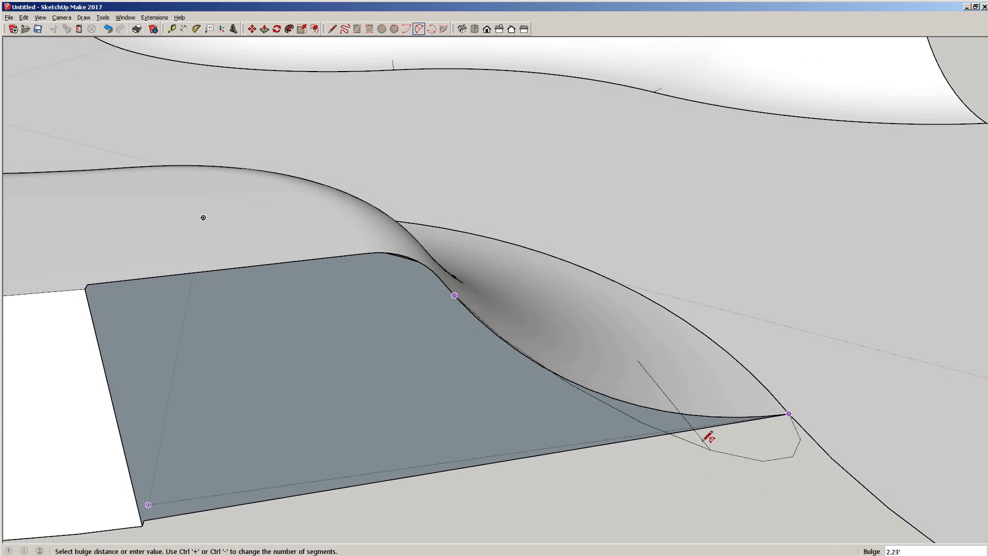
pyautogui.moveTo(632, 402); pyautogui.dragTo(129, 324, button='middle')
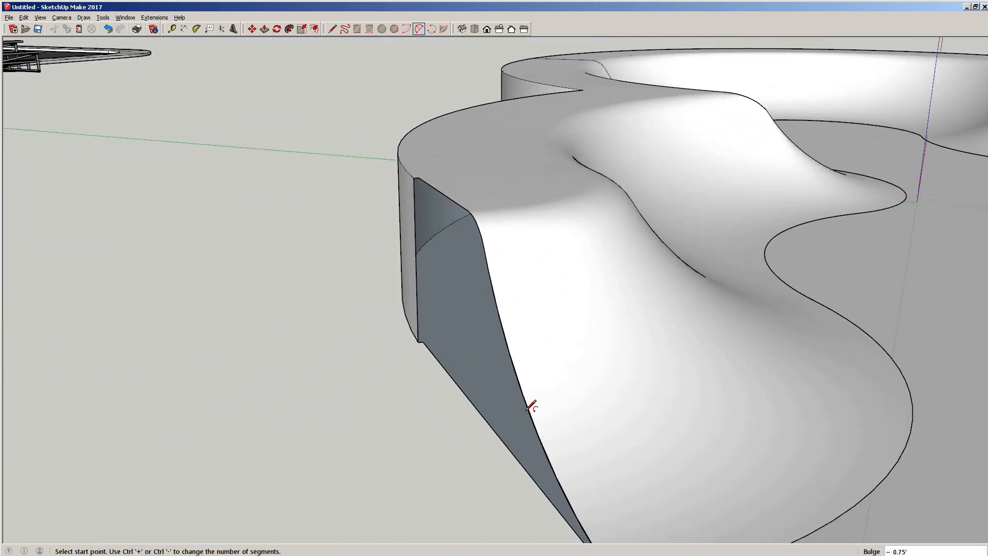
pyautogui.moveTo(532, 403); pyautogui.dragTo(694, 341, button='middle')
pyautogui.scroll(5, 600, 399)
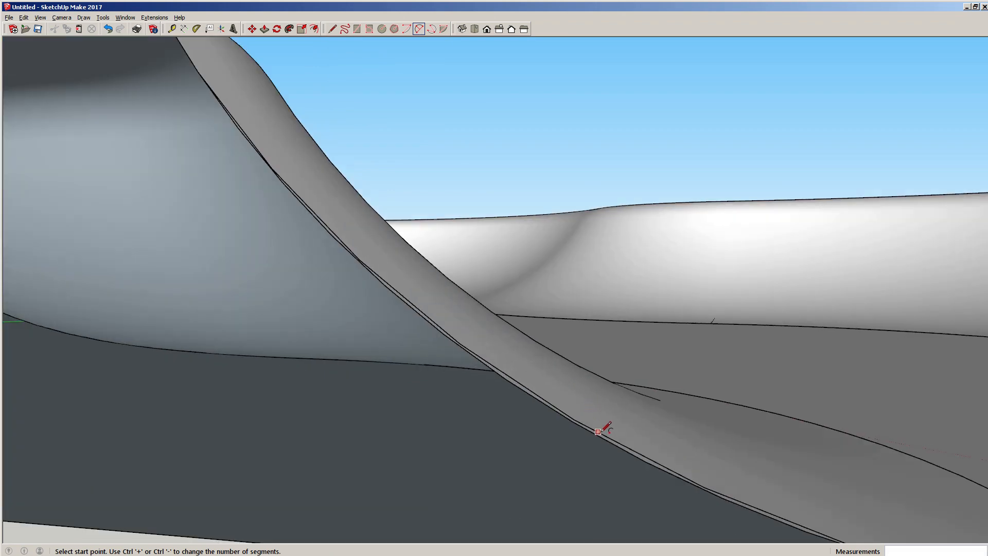
pyautogui.press('space')
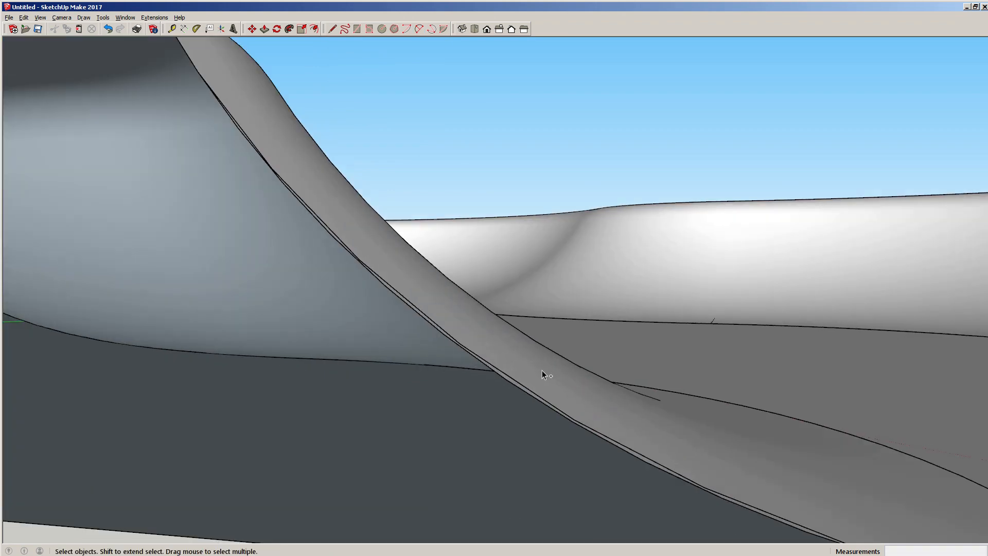
pyautogui.moveTo(542, 370); pyautogui.dragTo(440, 366, button='middle')
# - Copy the curved profile edge at the wall's open end from inside the group and paste it in place outside the group
pyautogui.click(447, 365)
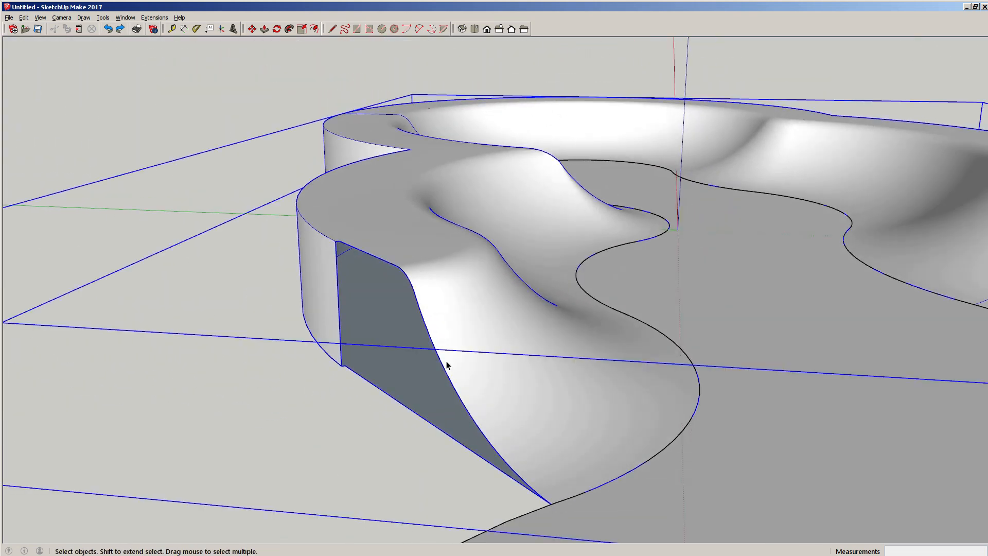
pyautogui.doubleClick(447, 365)
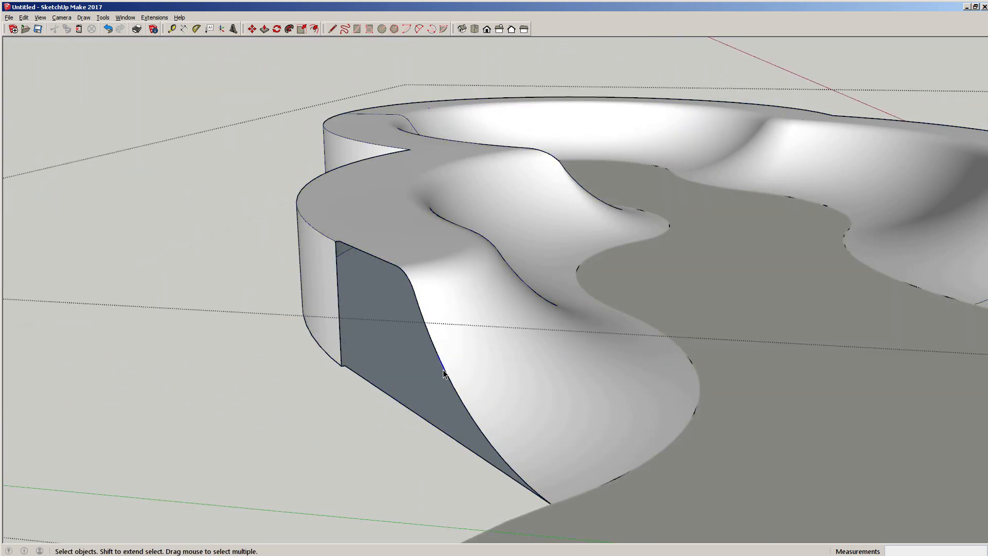
pyautogui.click(444, 374)
pyautogui.click(397, 421)
pyautogui.moveTo(431, 322); pyautogui.dragTo(148, 407, button='middle')
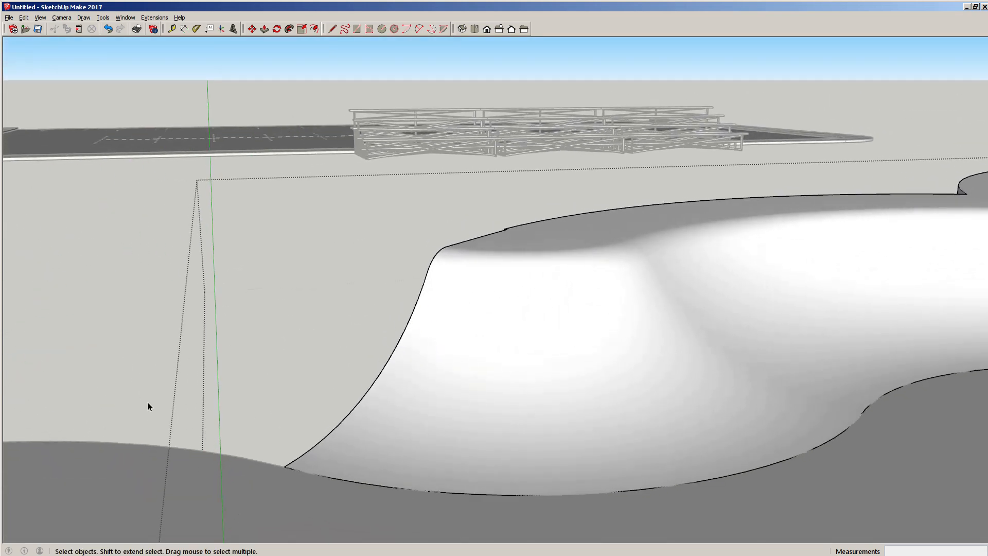
pyautogui.moveTo(262, 471)
pyautogui.mouseDown()
pyautogui.moveTo(399, 384)
pyautogui.moveTo(443, 249)
pyautogui.moveTo(456, 239)
pyautogui.moveTo(450, 255)
pyautogui.moveTo(455, 248)
pyautogui.mouseUp()
pyautogui.click(127, 279)
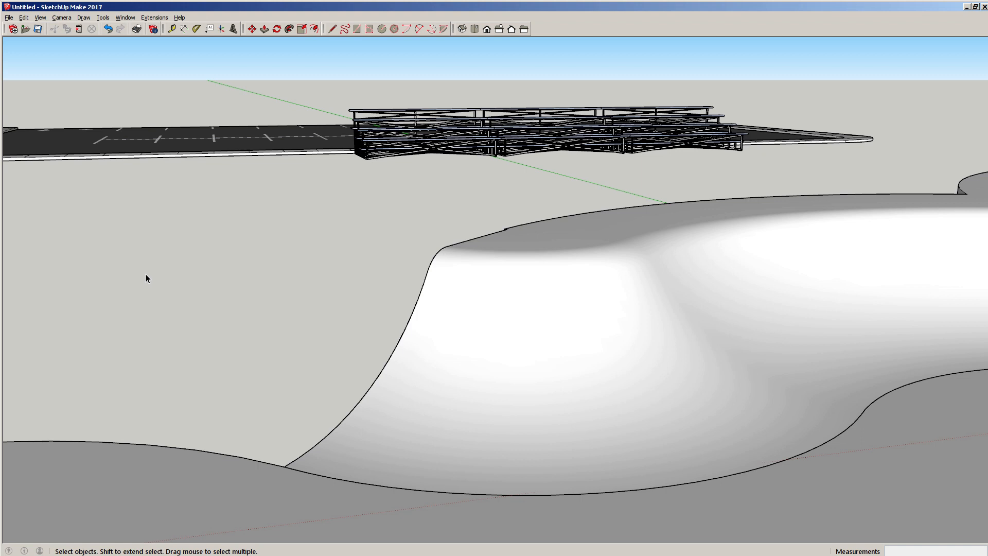
pyautogui.click(26, 17)
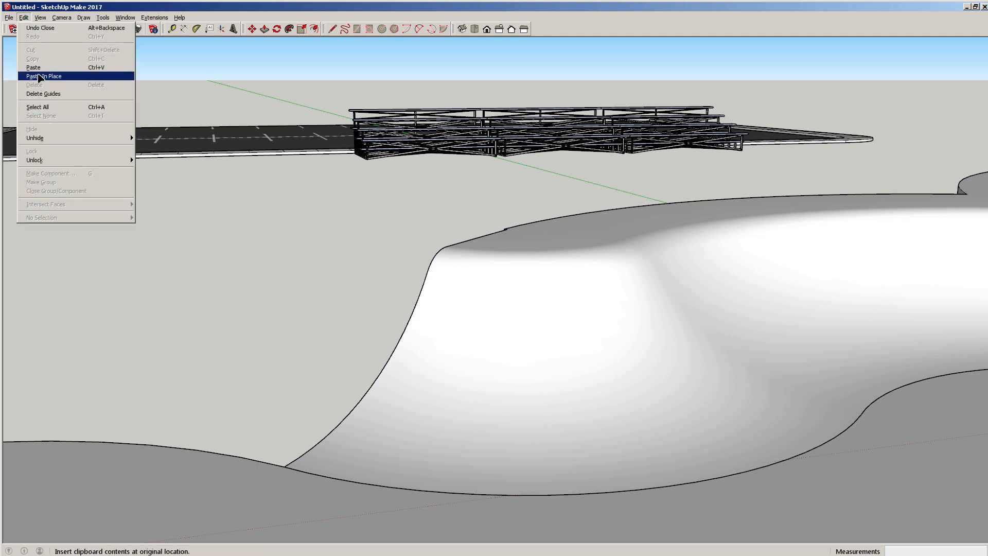
pyautogui.click(40, 77)
# - Move the pasted profile curve along the red axis, away from the wall's open end
pyautogui.moveTo(133, 247); pyautogui.dragTo(338, 324, button='middle')
pyautogui.hotkey('ctrl', 'a')
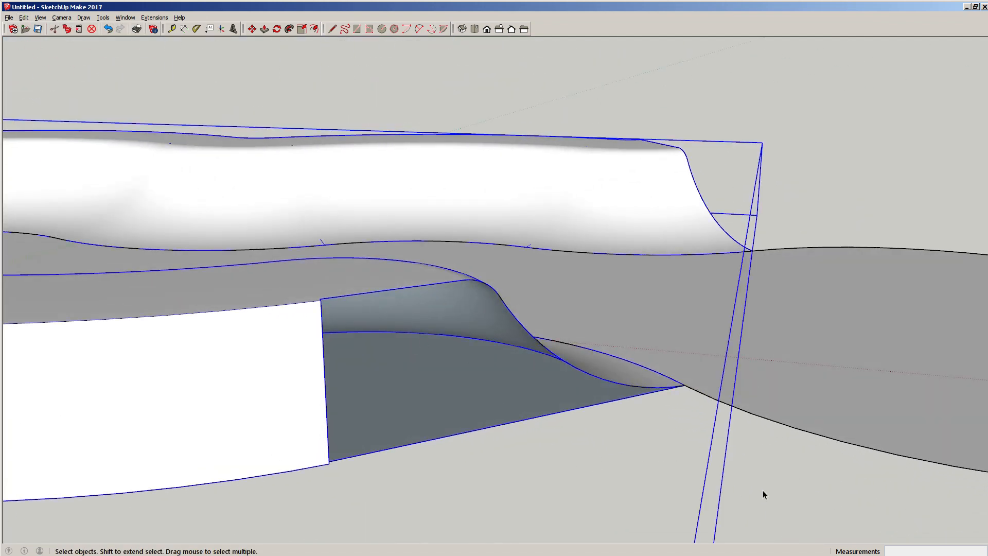
pyautogui.click(592, 430)
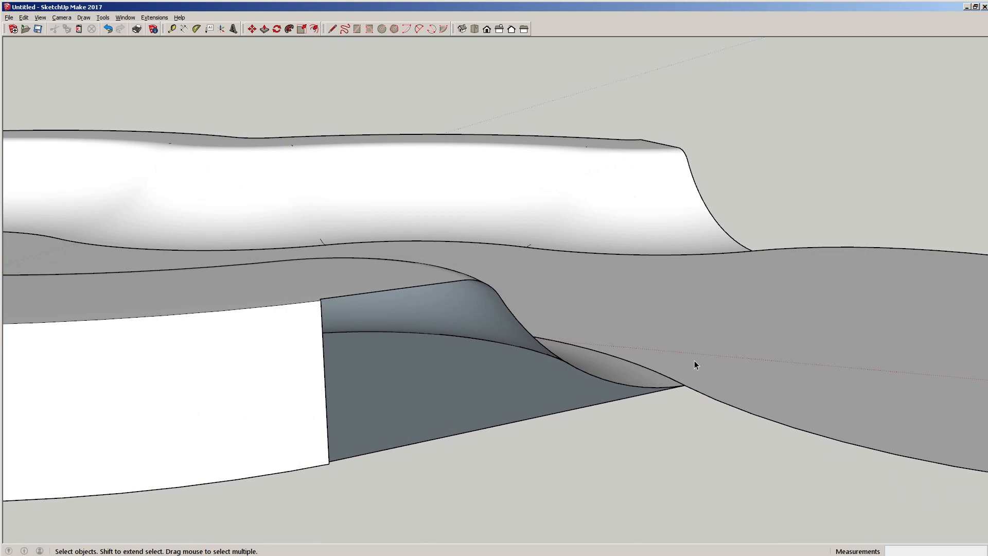
pyautogui.moveTo(695, 363); pyautogui.dragTo(574, 469, button='middle')
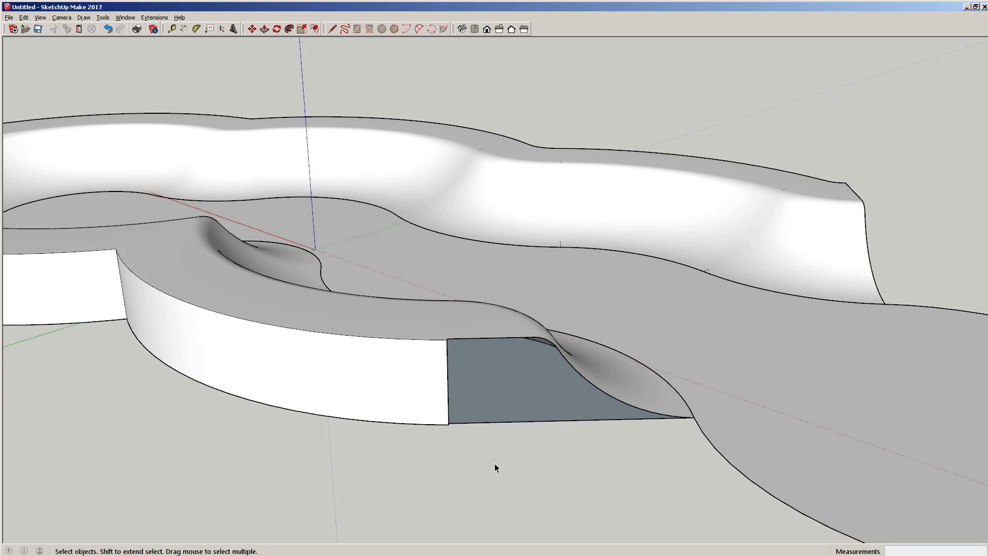
pyautogui.moveTo(504, 461)
pyautogui.mouseDown()
pyautogui.moveTo(624, 318)
pyautogui.moveTo(698, 345)
pyautogui.mouseUp()
pyautogui.scroll(3, 573, 367)
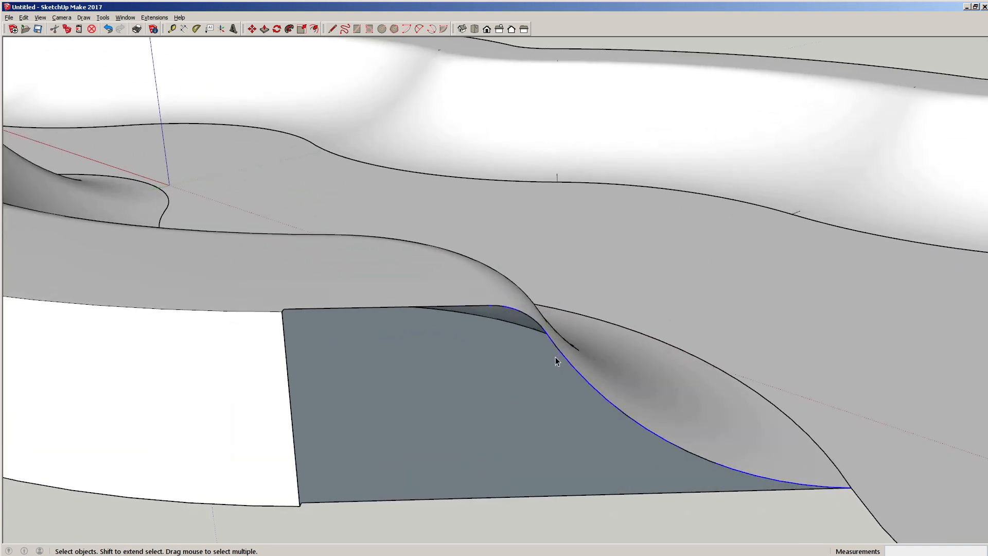
pyautogui.scroll(-3, 566, 360)
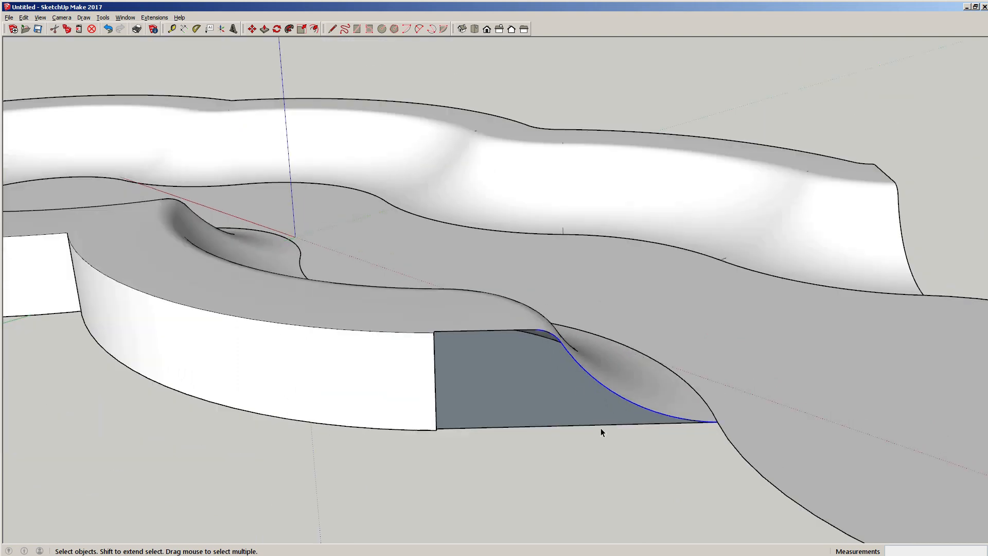
pyautogui.scroll(-3, 635, 463)
pyautogui.press('m')
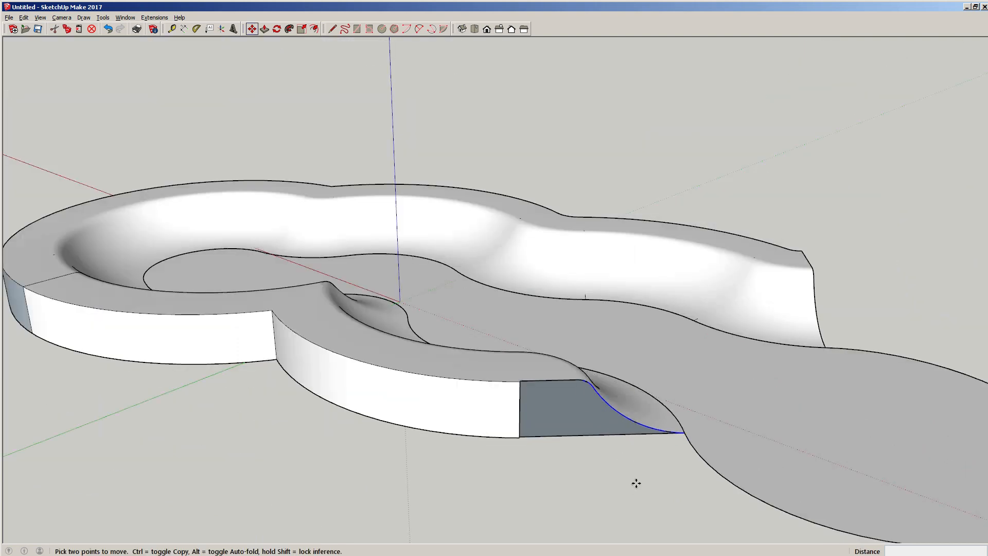
pyautogui.click(635, 481)
pyautogui.scroll(3, 690, 498)
pyautogui.keyDown('shift'); pyautogui.moveTo(690, 499); pyautogui.dragTo(597, 392, button='middle'); pyautogui.keyUp('shift')
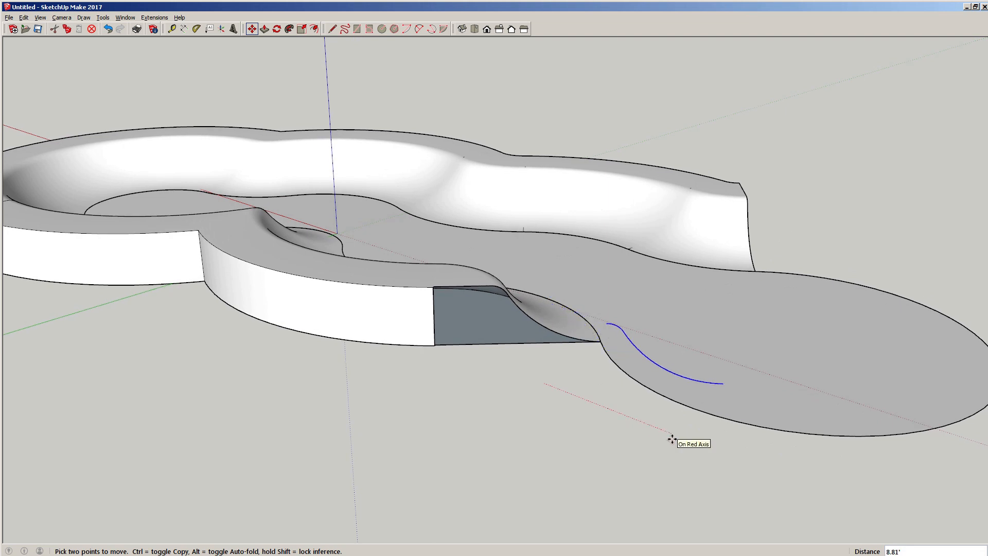
pyautogui.press('Return')
pyautogui.press('space')
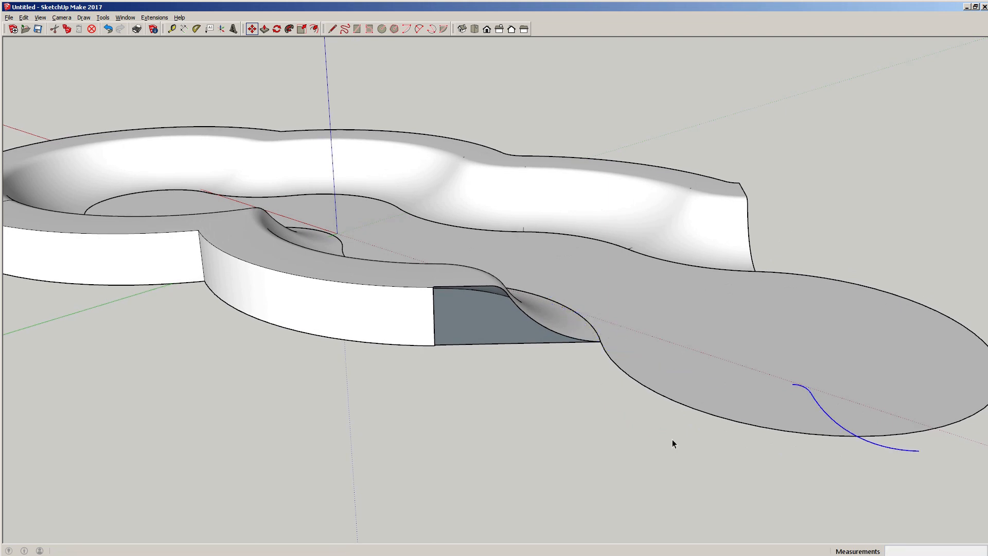
# - Draw a vertical line upward from the lower end of the moved profile curve
pyautogui.moveTo(747, 451); pyautogui.dragTo(554, 399, button='middle')
pyautogui.keyDown('shift'); pyautogui.moveTo(687, 397); pyautogui.dragTo(580, 317, button='middle'); pyautogui.keyUp('shift')
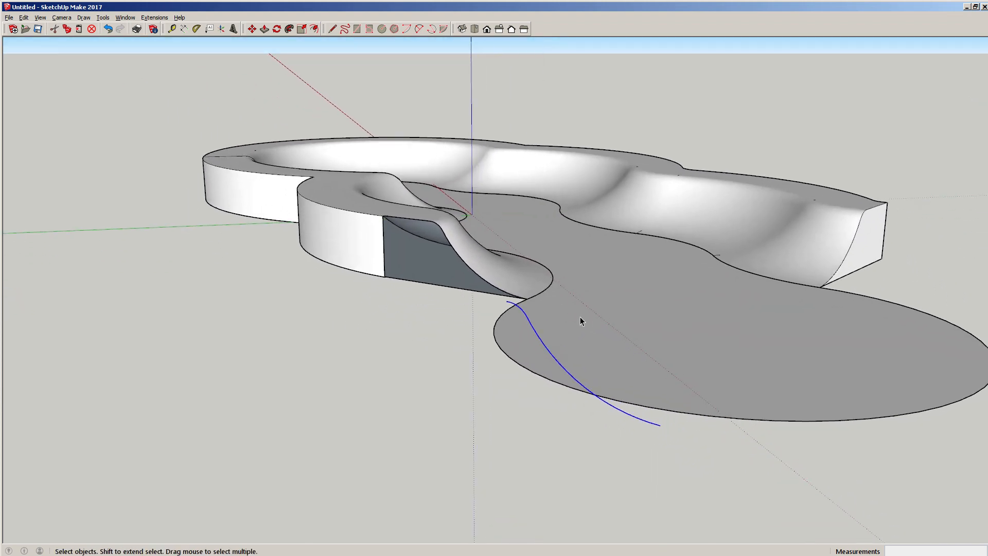
pyautogui.scroll(3, 648, 334)
pyautogui.keyDown('shift'); pyautogui.moveTo(648, 353); pyautogui.dragTo(533, 221, button='middle'); pyautogui.keyUp('shift')
pyautogui.scroll(-2, 379, 302)
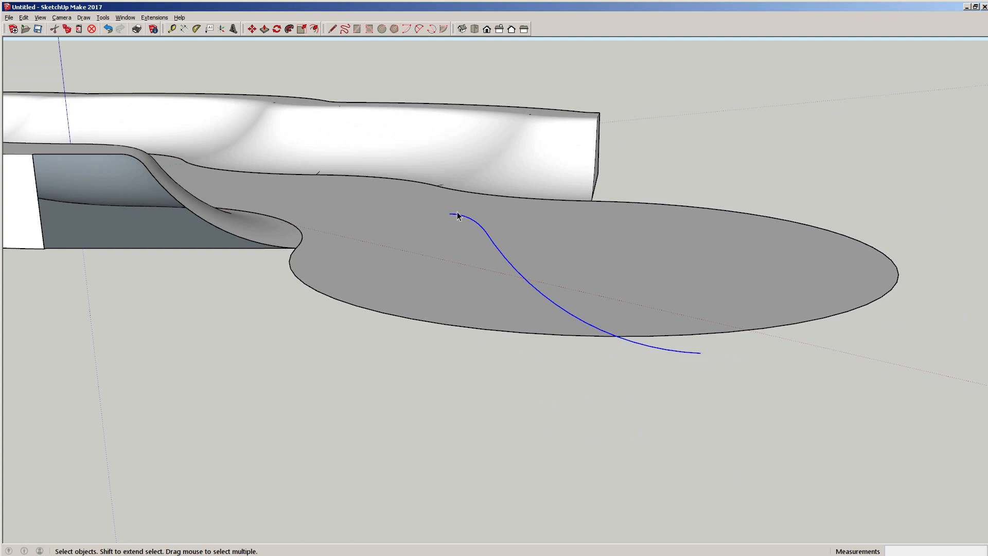
pyautogui.press('l')
pyautogui.click(701, 353)
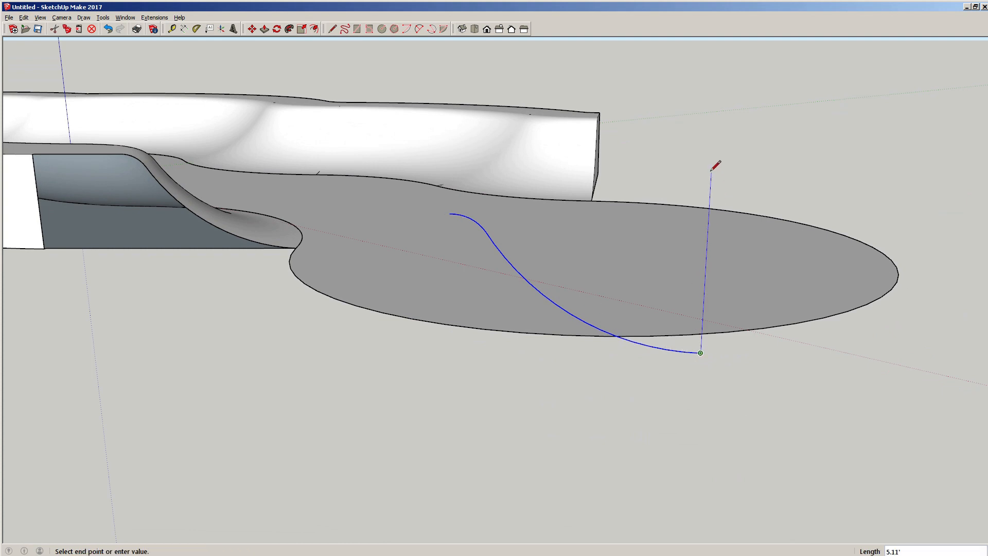
pyautogui.click(711, 140)
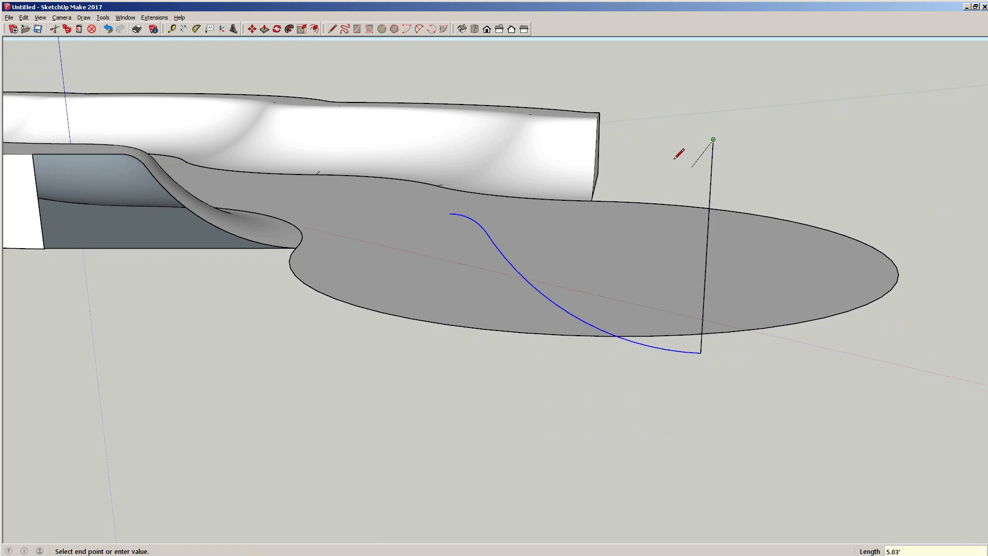
# - Draw a 10' base line from the curve's lower end, a second vertical line and a top line to frame the profile curve
pyautogui.moveTo(459, 118); pyautogui.dragTo(379, 249, button='middle')
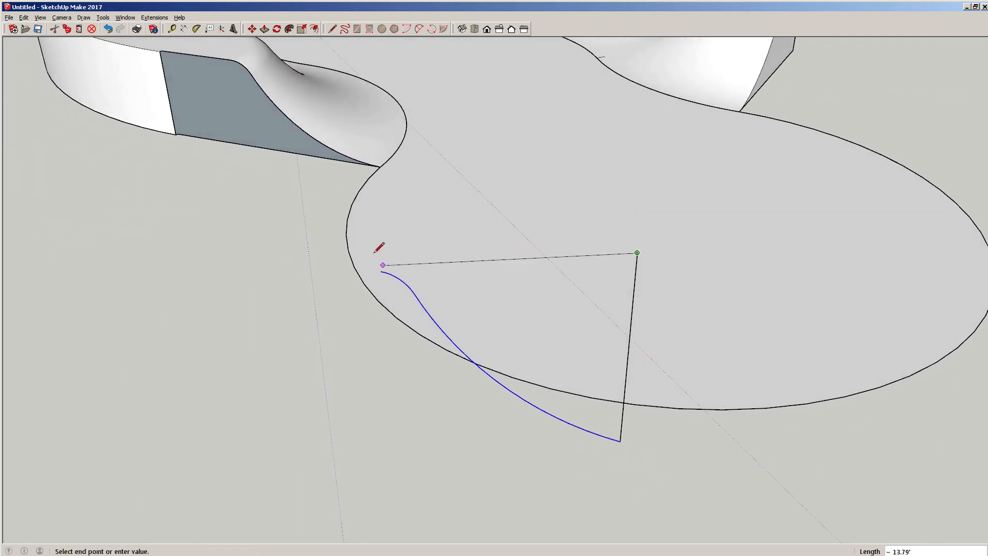
pyautogui.press('Escape')
pyautogui.click(620, 441)
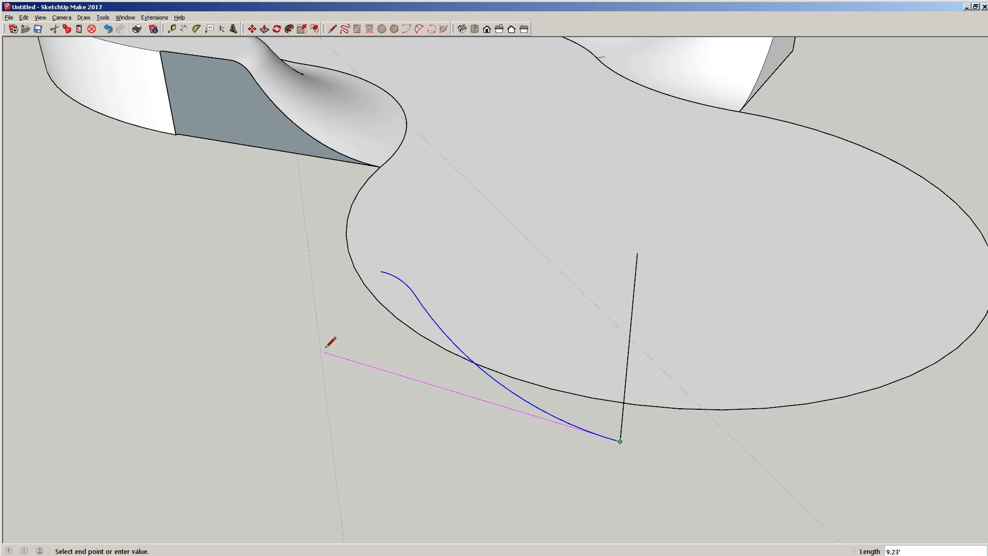
pyautogui.press('Return')
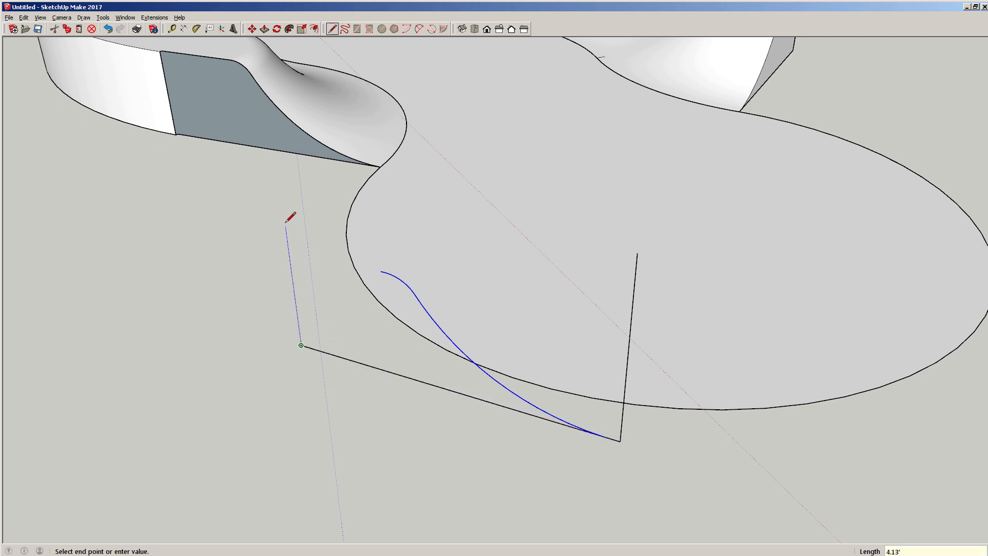
pyautogui.write('10')
pyautogui.press('Return')
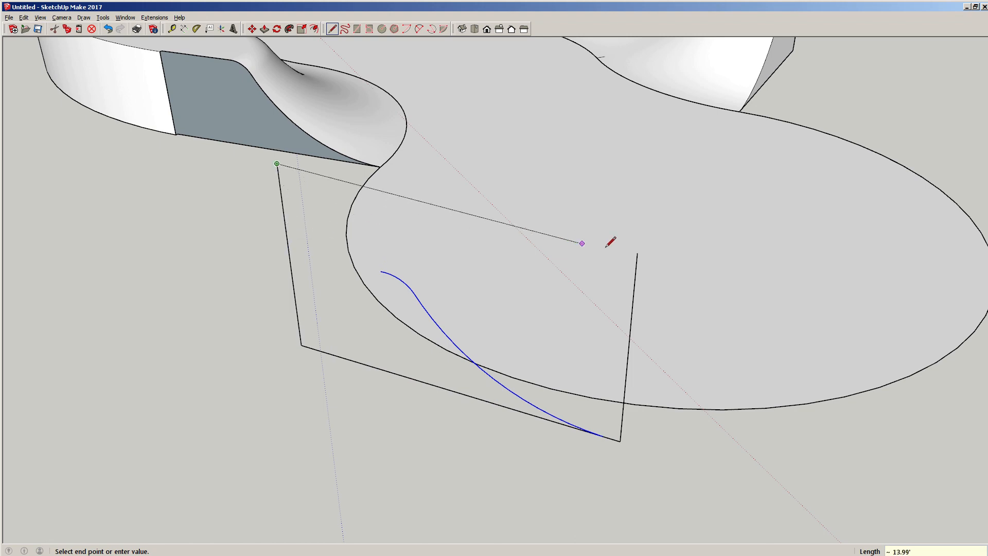
pyautogui.click(637, 252)
pyautogui.press('space')
# - Draw a vertical line of about 6' across the frame, just beyond the profile curve's upper end
pyautogui.moveTo(448, 242); pyautogui.dragTo(283, 293, button='middle')
pyautogui.scroll(-3, 336, 332)
pyautogui.moveTo(336, 332); pyautogui.dragTo(392, 287, button='middle')
pyautogui.scroll(3, 499, 261)
pyautogui.scroll(2, 392, 288)
pyautogui.scroll(-3, 353, 390)
pyautogui.moveTo(353, 390); pyautogui.dragTo(401, 337, button='middle')
pyautogui.scroll(3, 401, 336)
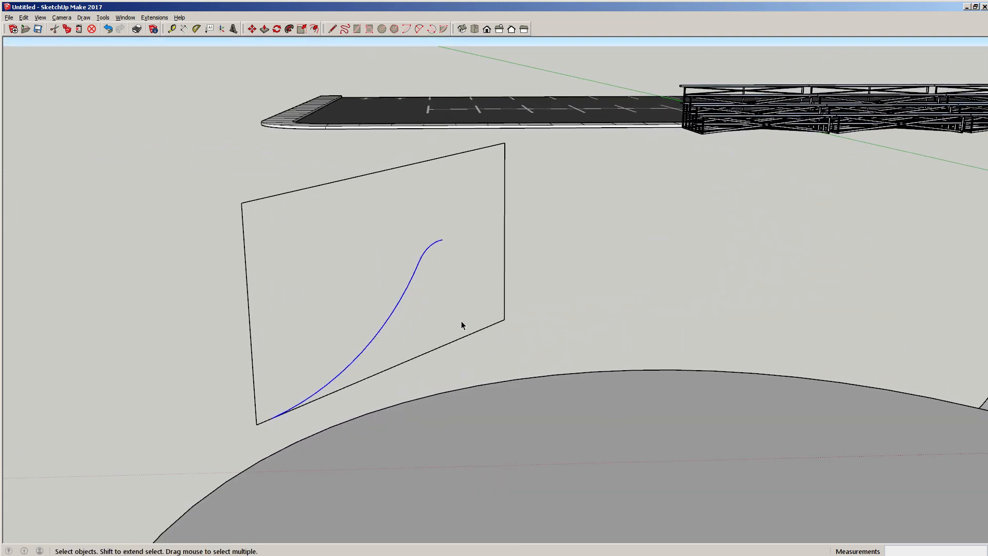
pyautogui.press('l')
pyautogui.click(470, 334)
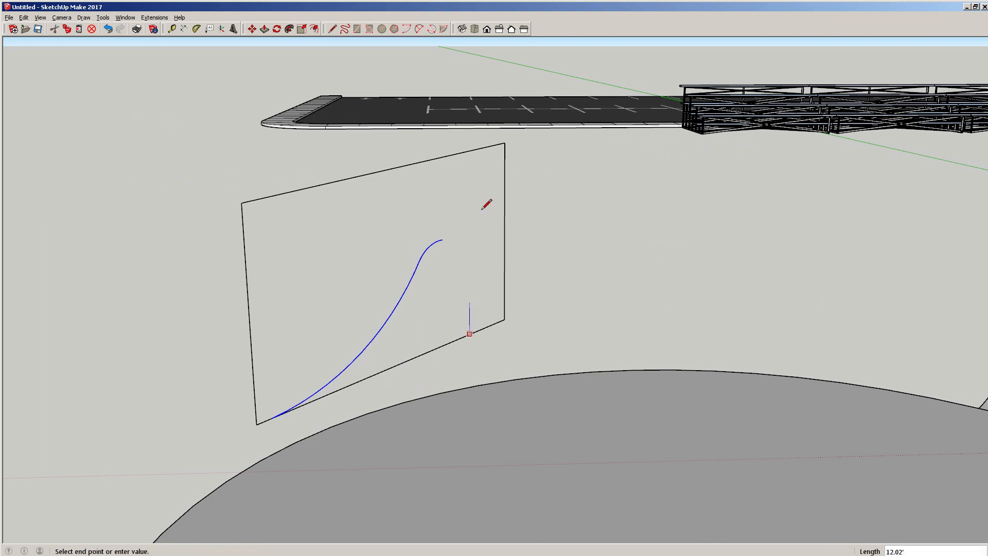
pyautogui.click(461, 153)
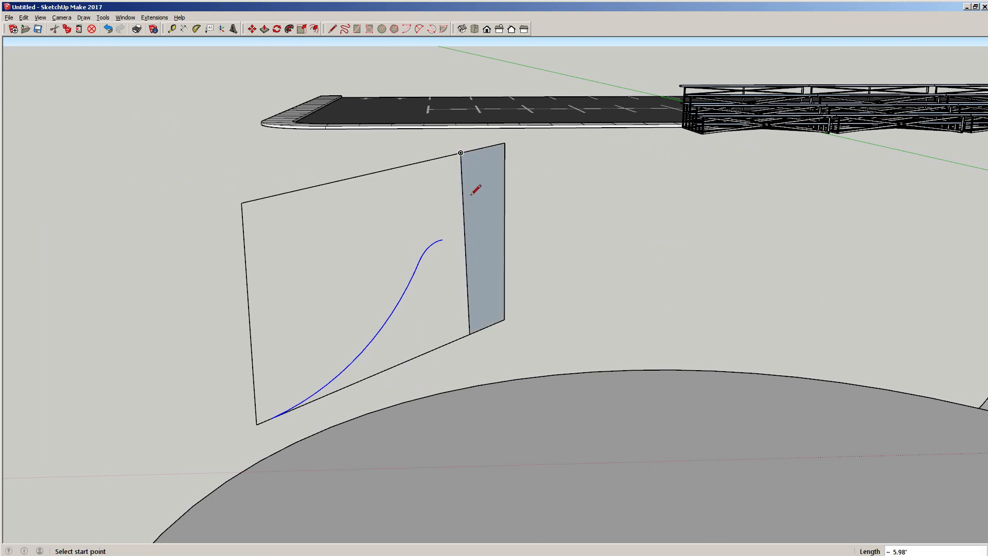
# - Undo the dividing line and the frame's top, second vertical and base lines, back to the first vertical line
pyautogui.hotkey('ctrl', 'z')
pyautogui.hotkey('ctrl', 'z')
pyautogui.hotkey('ctrl', 'z')
pyautogui.hotkey('ctrl', 'z')
pyautogui.hotkey('ctrl', 'z')
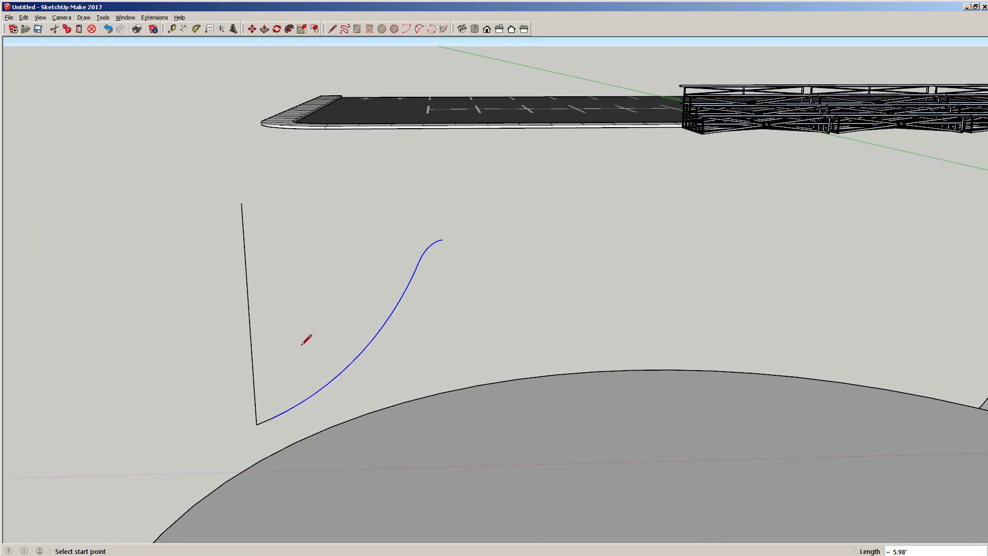
# - Draw a horizontal reference line along the green axis from the lower end of the profile curve
pyautogui.moveTo(329, 351); pyautogui.dragTo(396, 245, button='middle')
pyautogui.scroll(1, 440, 322)
pyautogui.click(441, 333)
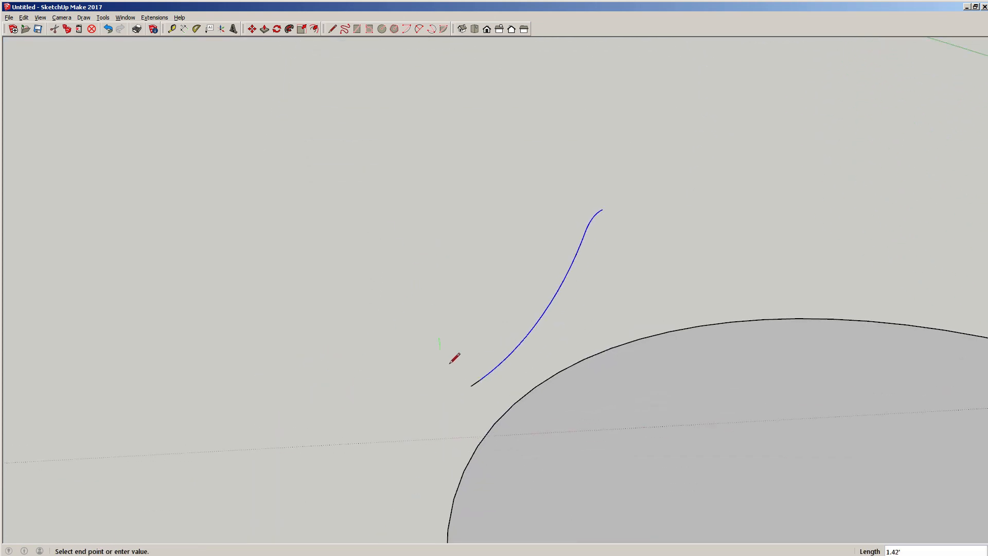
pyautogui.press('Escape')
pyautogui.click(471, 386)
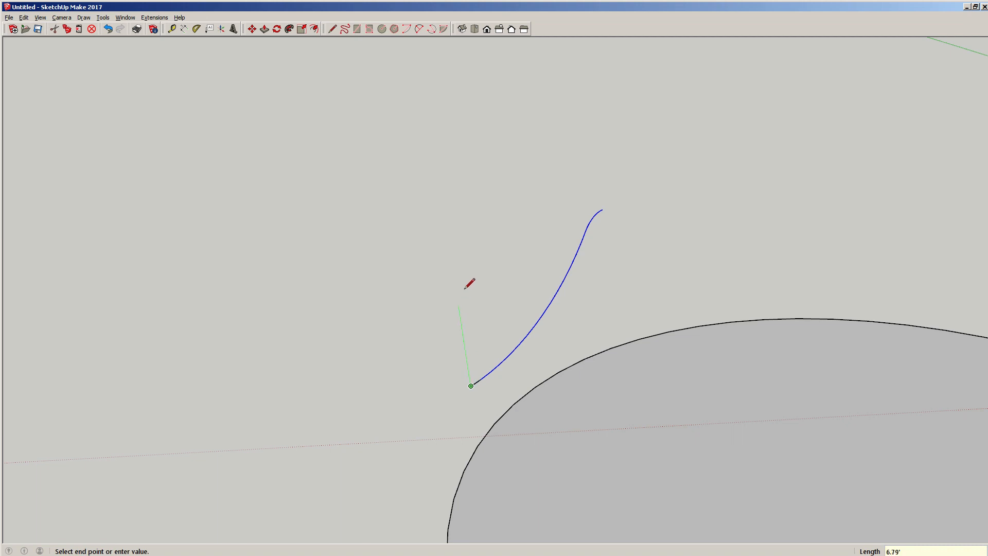
pyautogui.moveTo(461, 274); pyautogui.dragTo(592, 317, button='middle')
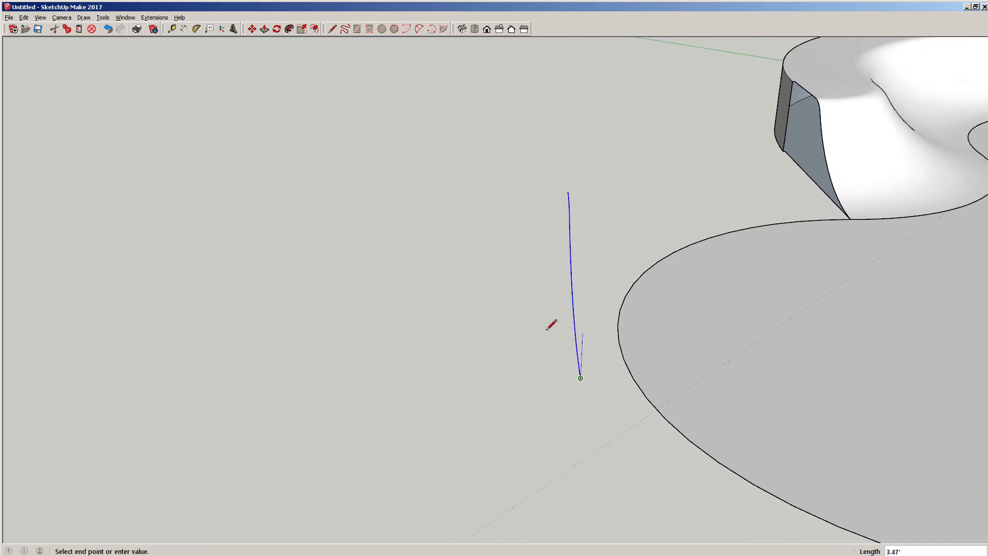
pyautogui.click(481, 333)
pyautogui.press('space')
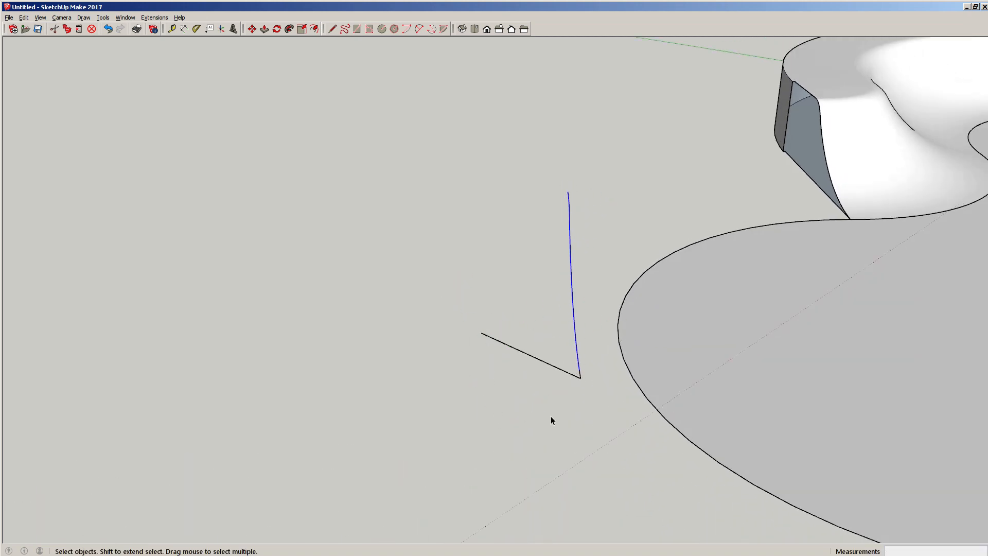
# - Rotate the profile curve horizontally about its lower end to align it with the green-axis reference line
pyautogui.moveTo(559, 431); pyautogui.dragTo(591, 171)
pyautogui.press('q')
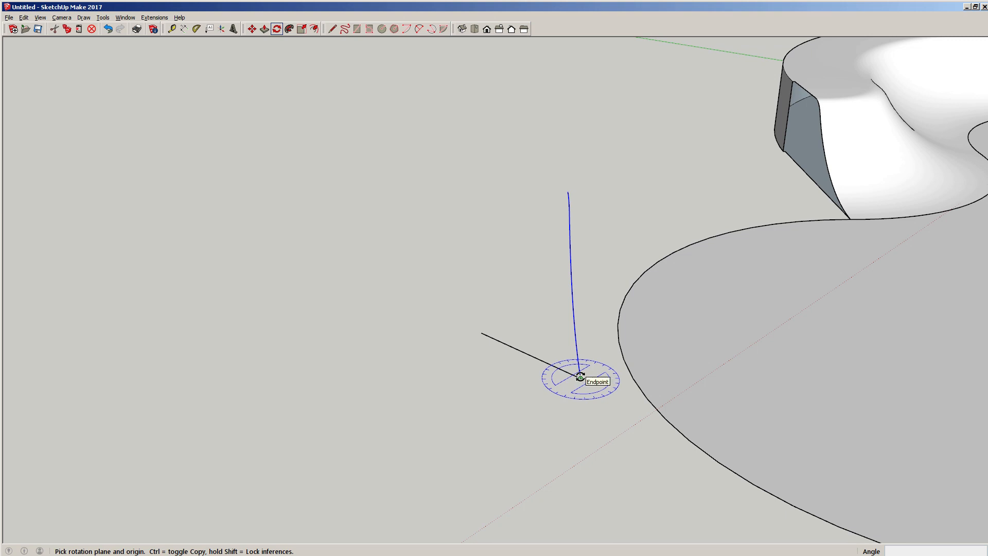
pyautogui.click(580, 378)
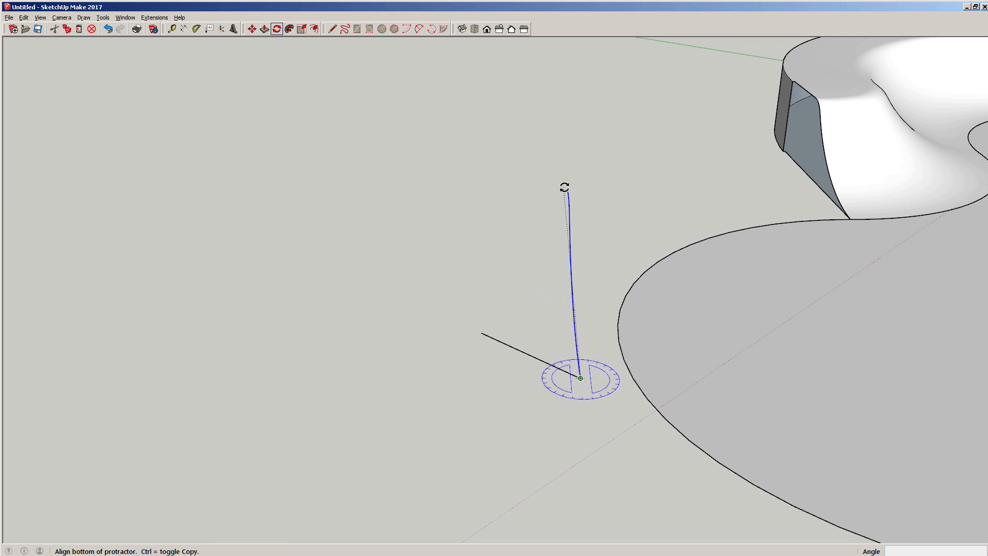
pyautogui.moveTo(525, 221); pyautogui.dragTo(516, 203, button='middle')
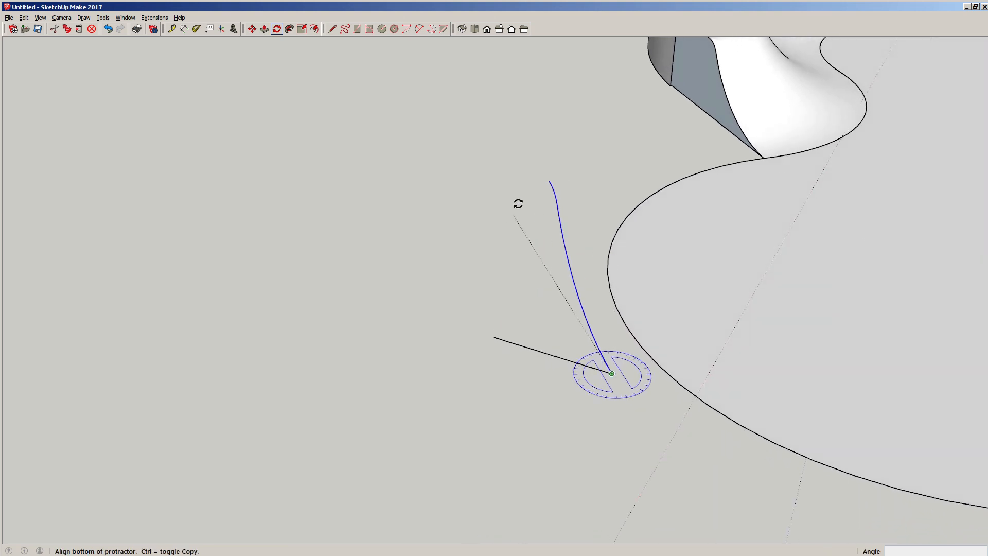
pyautogui.click(547, 178)
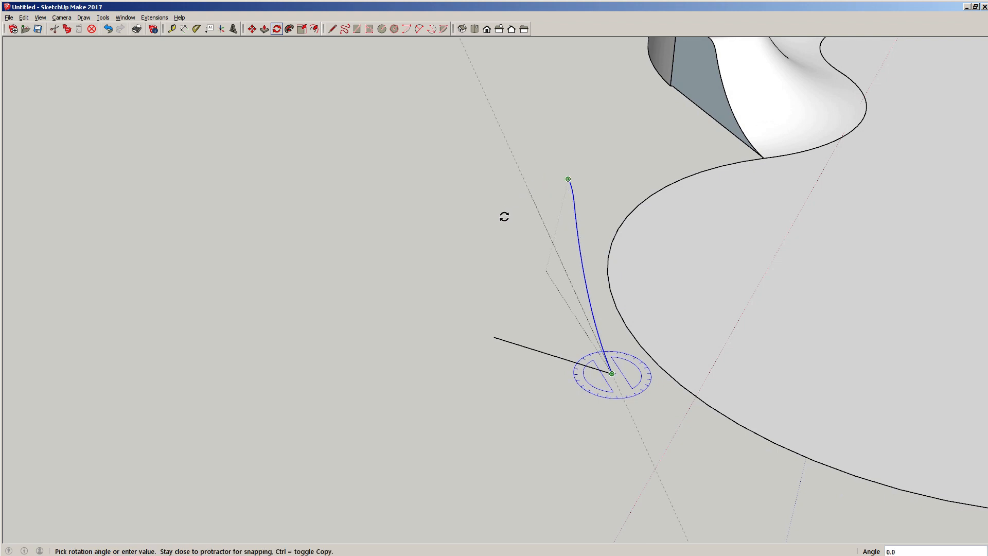
pyautogui.click(492, 336)
pyautogui.moveTo(482, 273); pyautogui.dragTo(568, 364, button='middle')
pyautogui.press('space')
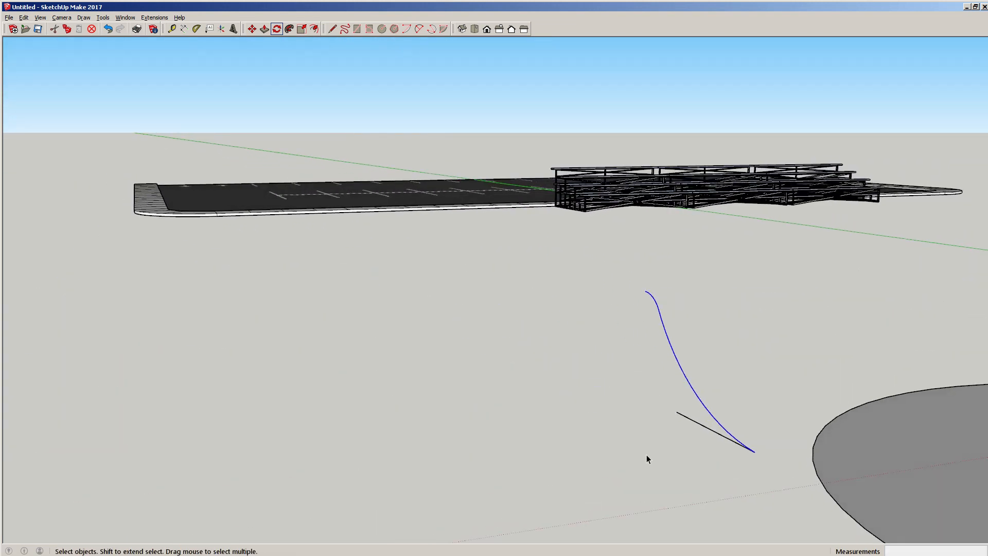
# - Undo the last rotations of the curved transition profile
pyautogui.click(683, 417)
pyautogui.hotkey('ctrl', 'z')
pyautogui.hotkey('ctrl', 'z')
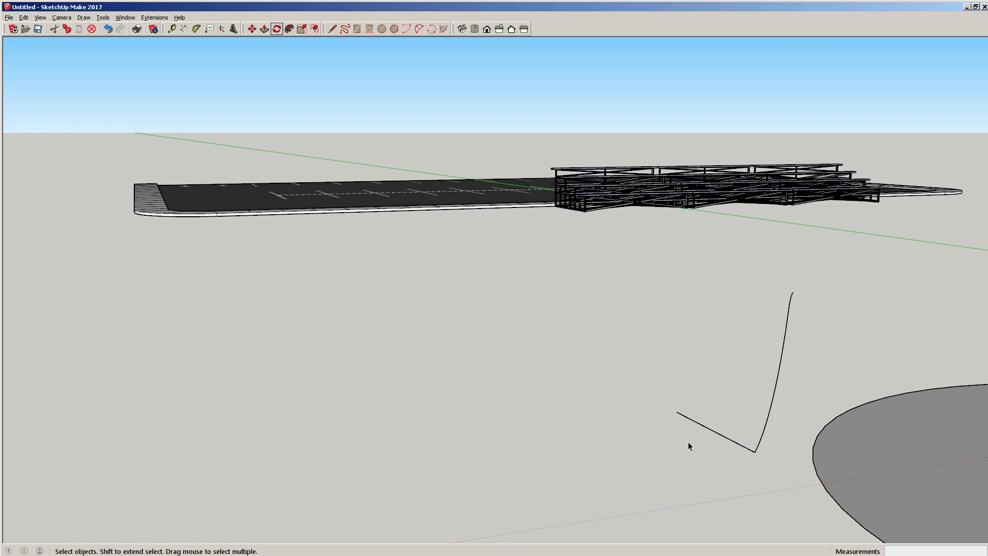
# - Rotate the curved profile about its lower endpoint so it lines up with the straight reference line on the ground
pyautogui.moveTo(689, 446); pyautogui.dragTo(801, 421, button='middle')
pyautogui.moveTo(801, 422); pyautogui.dragTo(879, 212)
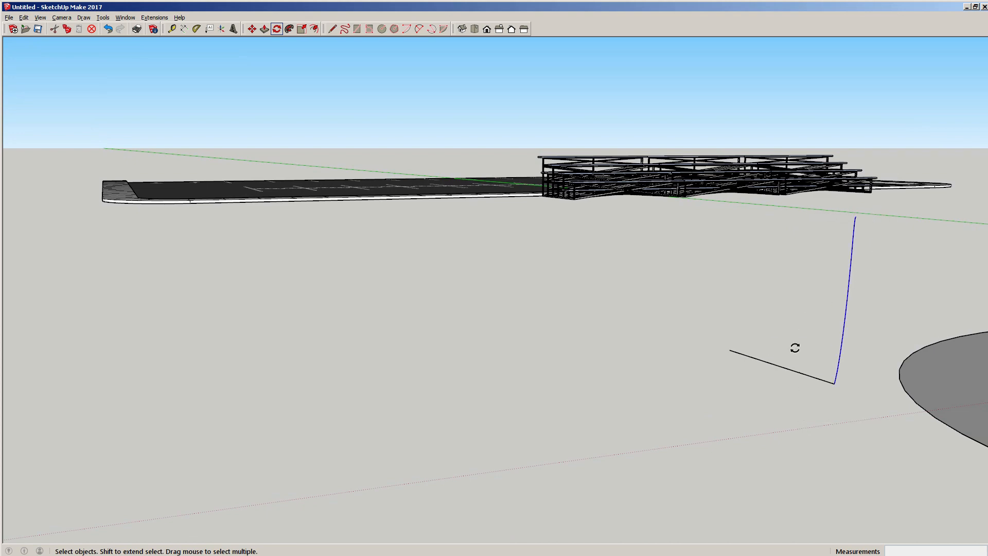
pyautogui.moveTo(814, 371); pyautogui.dragTo(690, 82, button='middle')
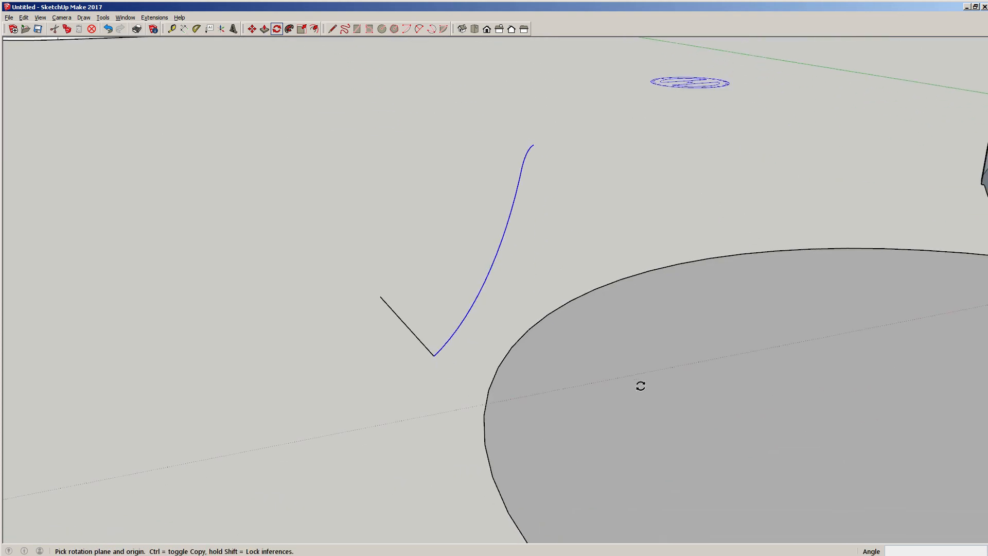
pyautogui.moveTo(641, 386); pyautogui.dragTo(567, 397, button='middle')
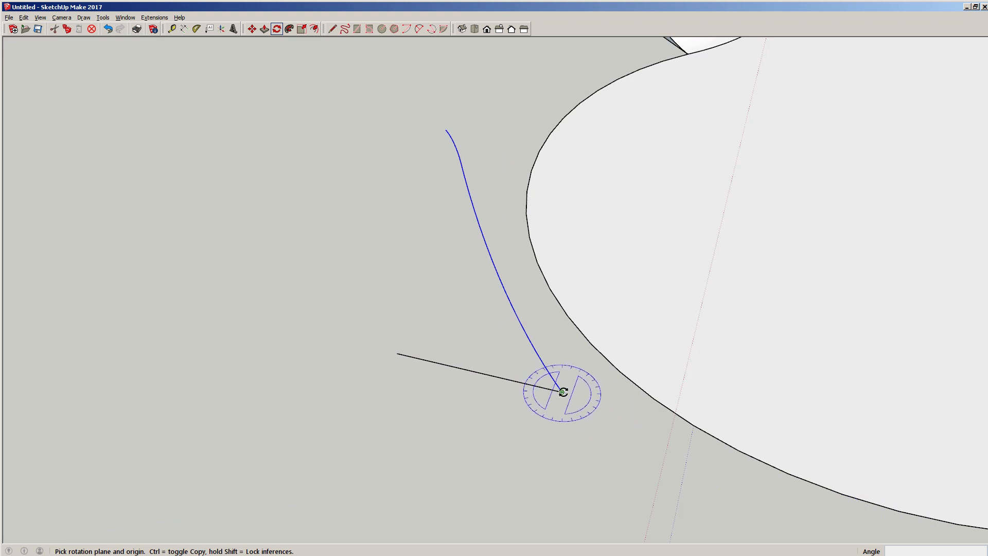
pyautogui.click(563, 392)
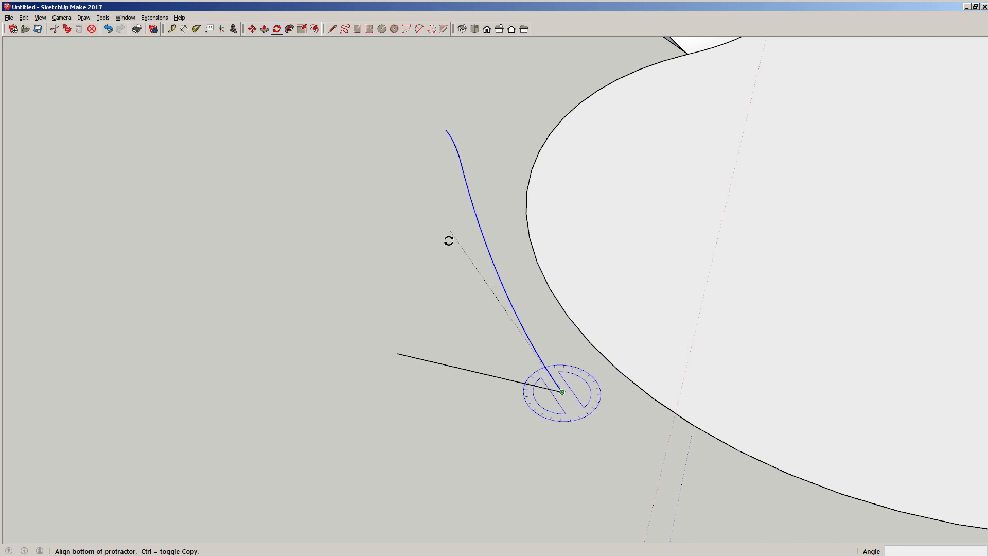
pyautogui.click(446, 129)
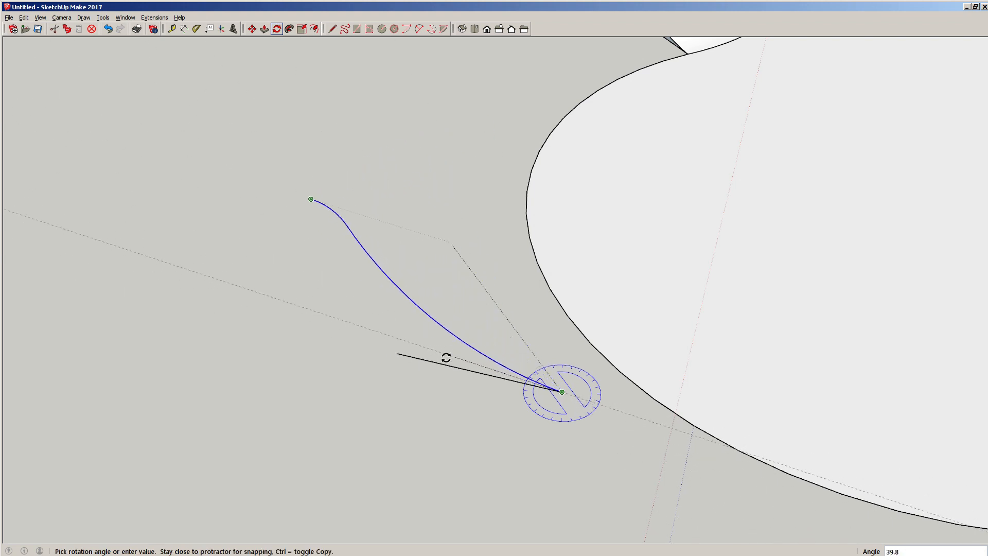
pyautogui.moveTo(414, 353); pyautogui.dragTo(388, 326, button='middle')
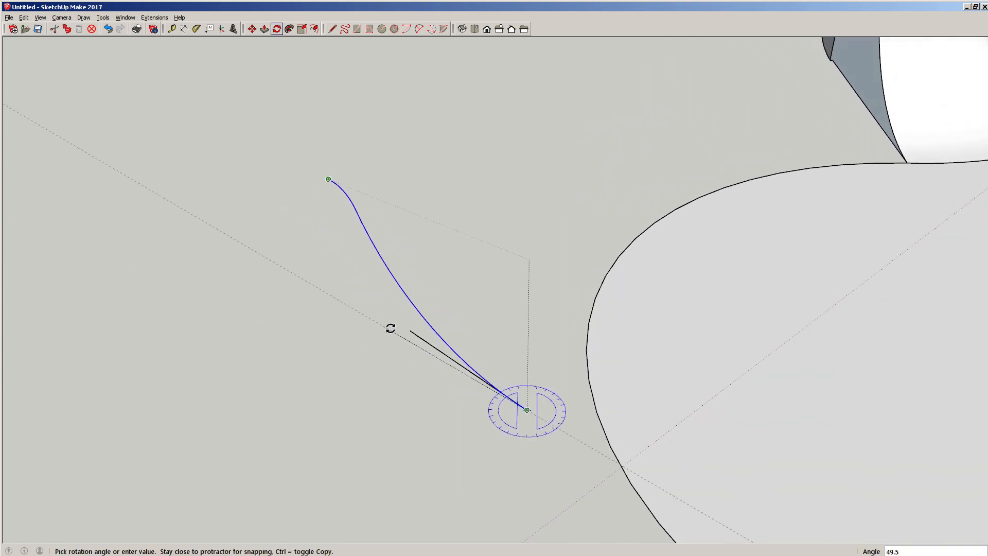
pyautogui.click(410, 330)
# - Delete the straight reference line and the short arc at the upper end of the curve
pyautogui.moveTo(595, 360); pyautogui.dragTo(549, 304, button='middle')
pyautogui.moveTo(402, 371); pyautogui.dragTo(654, 334, button='middle')
pyautogui.keyDown('shift'); pyautogui.moveTo(590, 330); pyautogui.dragTo(597, 355, button='middle'); pyautogui.keyUp('shift')
pyautogui.press('space')
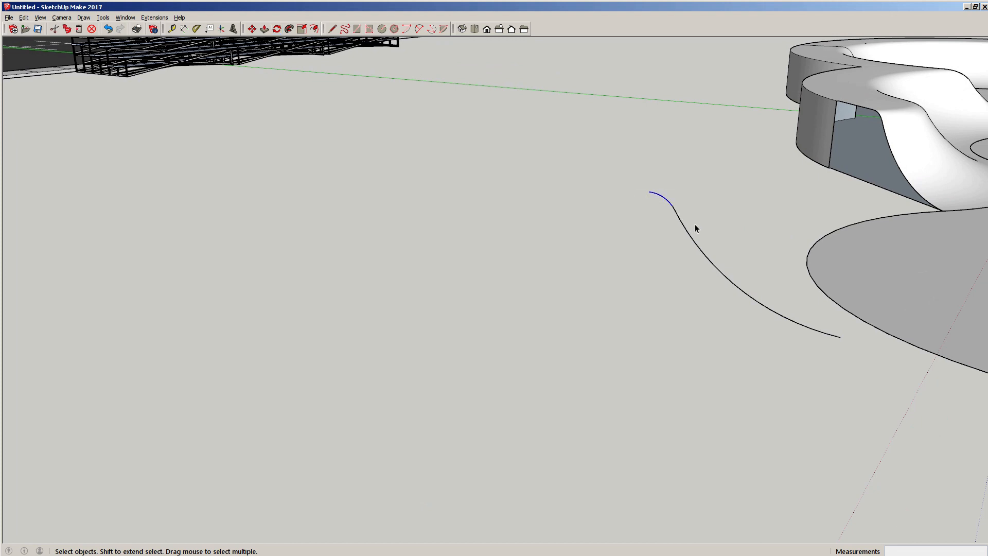
pyautogui.press('Delete')
# - Draw a vertical line down from the curve's upper end and a ground line to its lower end, closing the profile face
pyautogui.press('l')
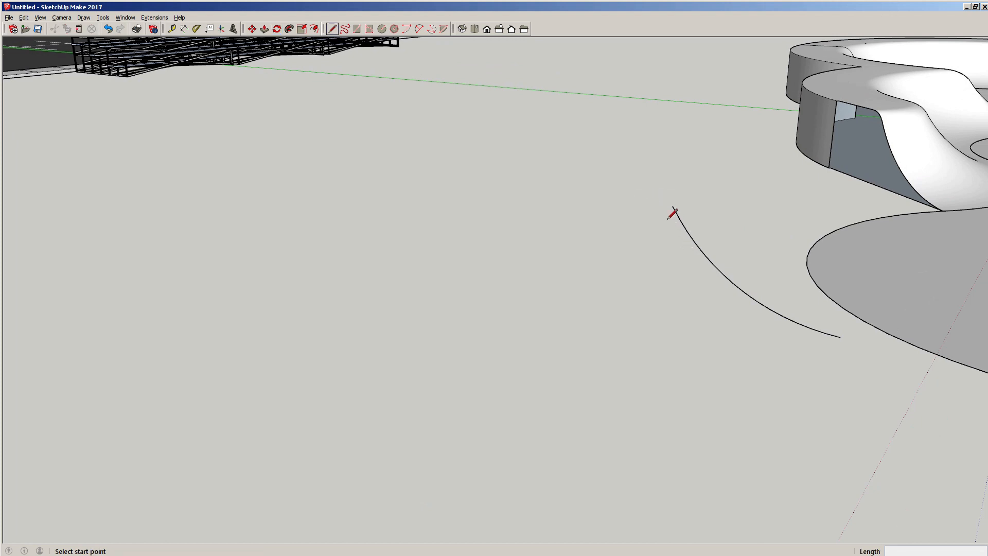
pyautogui.click(672, 206)
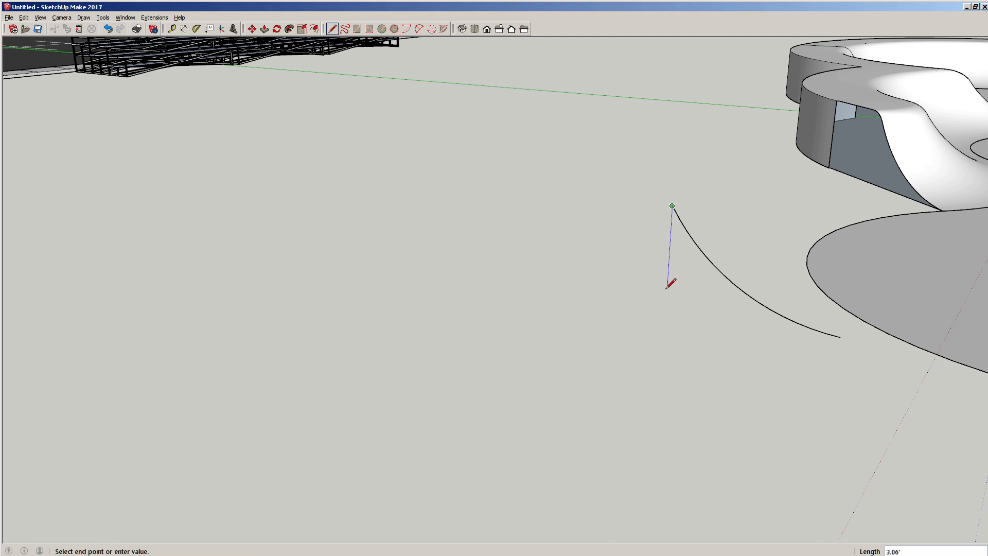
pyautogui.click(845, 335)
pyautogui.click(842, 337)
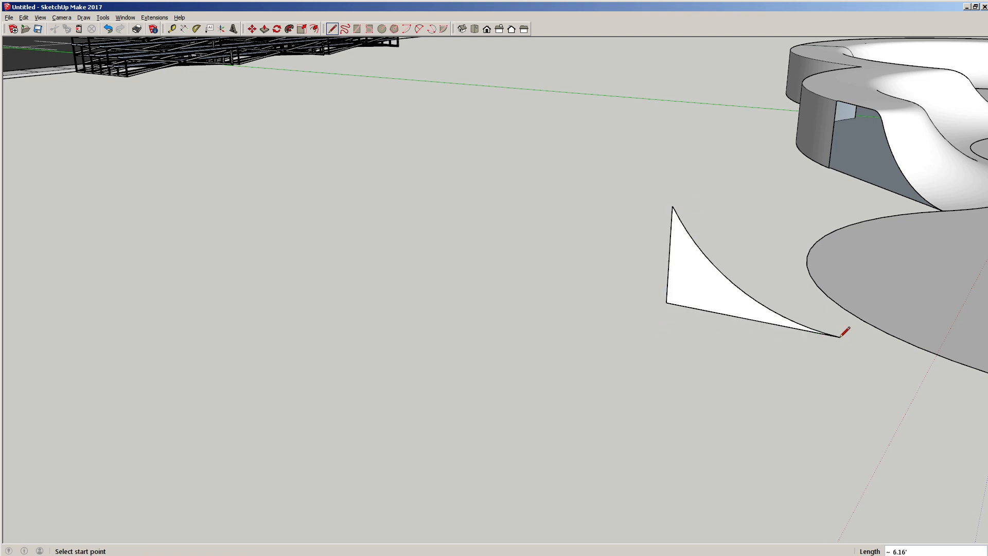
pyautogui.press('space')
# - Make a group from the curved triangular face and its edges
pyautogui.moveTo(742, 273); pyautogui.dragTo(472, 379, button='middle')
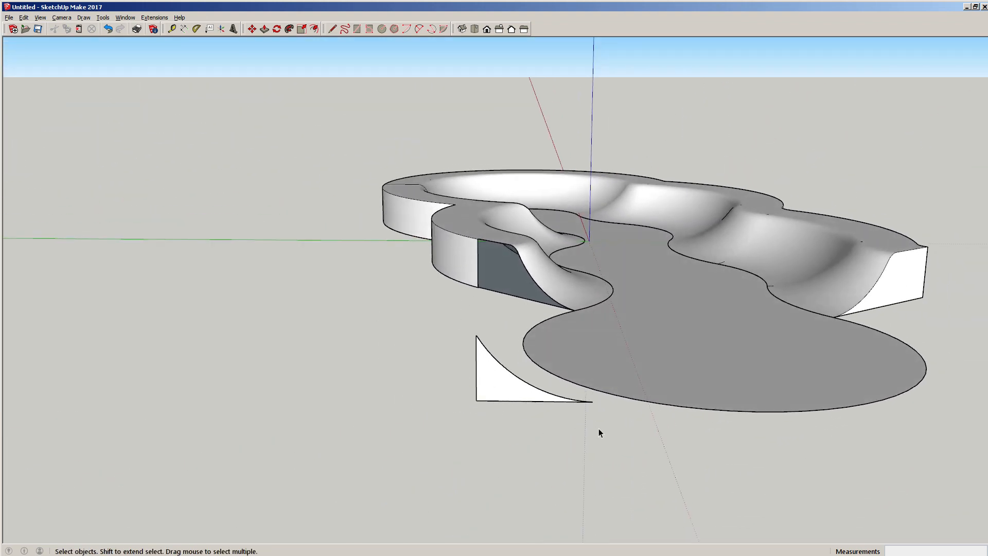
pyautogui.scroll(5, 575, 343)
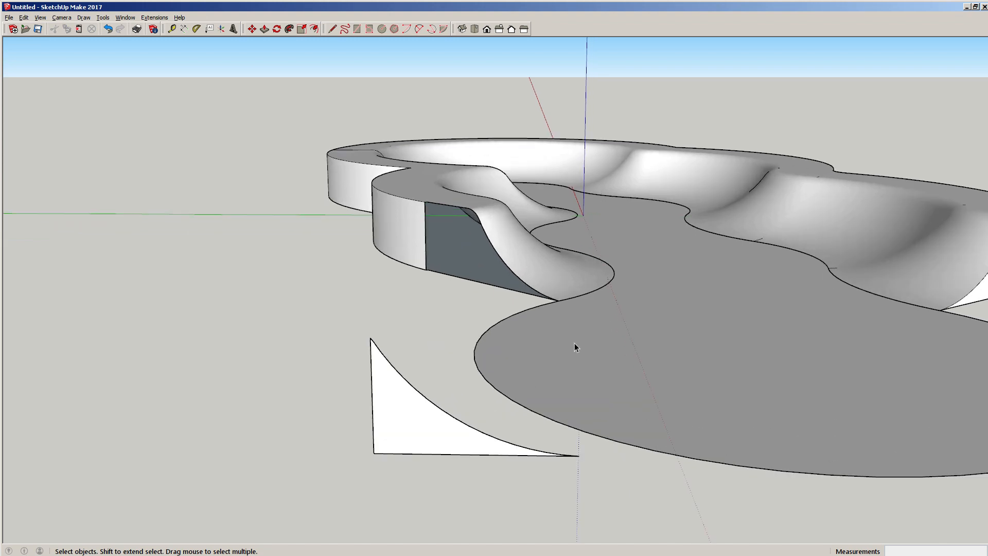
pyautogui.scroll(2, 499, 363)
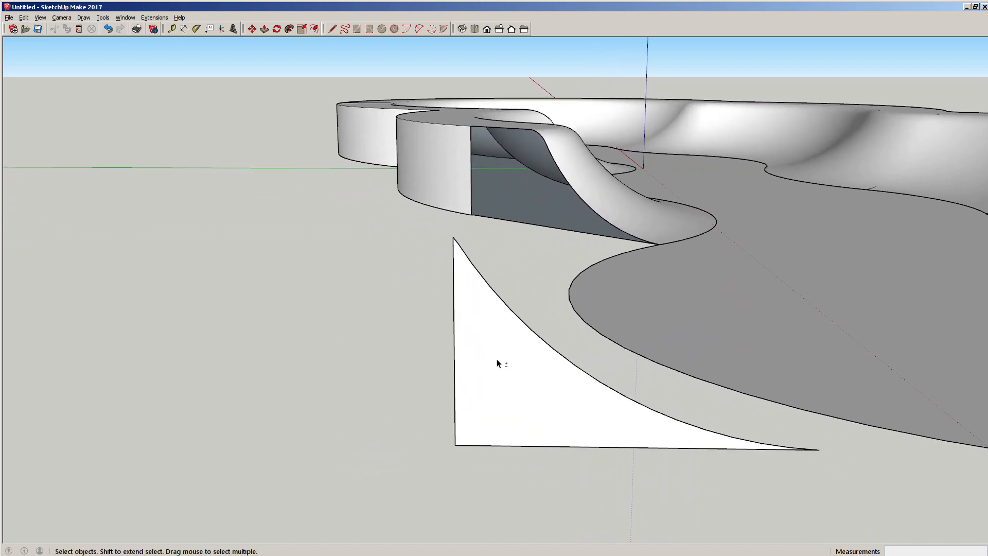
pyautogui.scroll(-1, 504, 355)
pyautogui.click(472, 371)
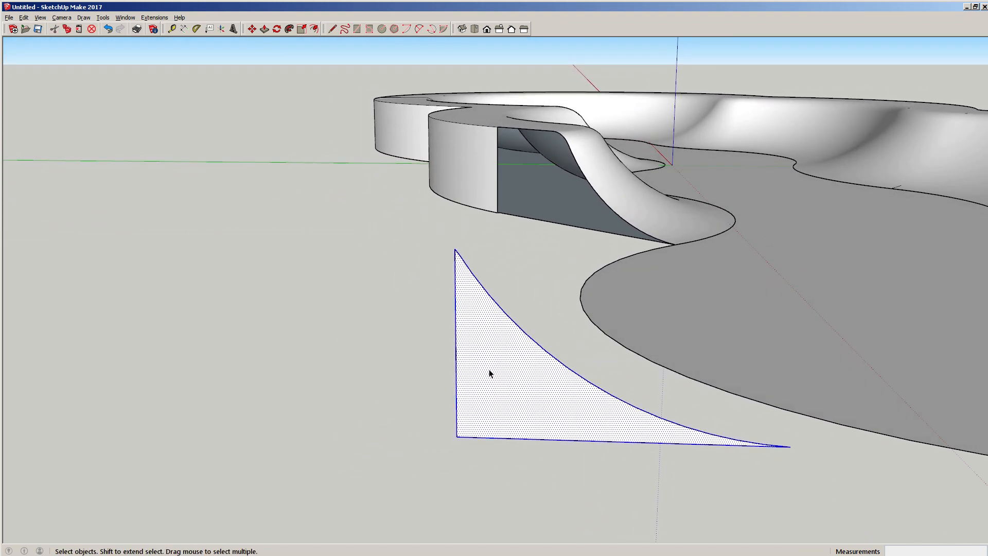
pyautogui.rightClick(490, 370)
pyautogui.click(513, 440)
pyautogui.click(393, 408)
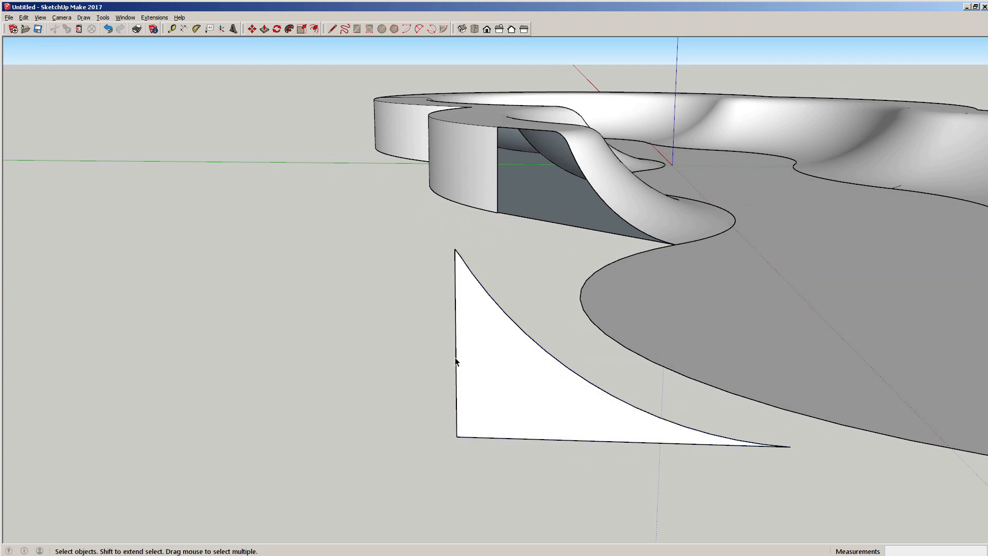
pyautogui.scroll(-2, 454, 370)
pyautogui.moveTo(454, 370); pyautogui.dragTo(511, 392, button='middle')
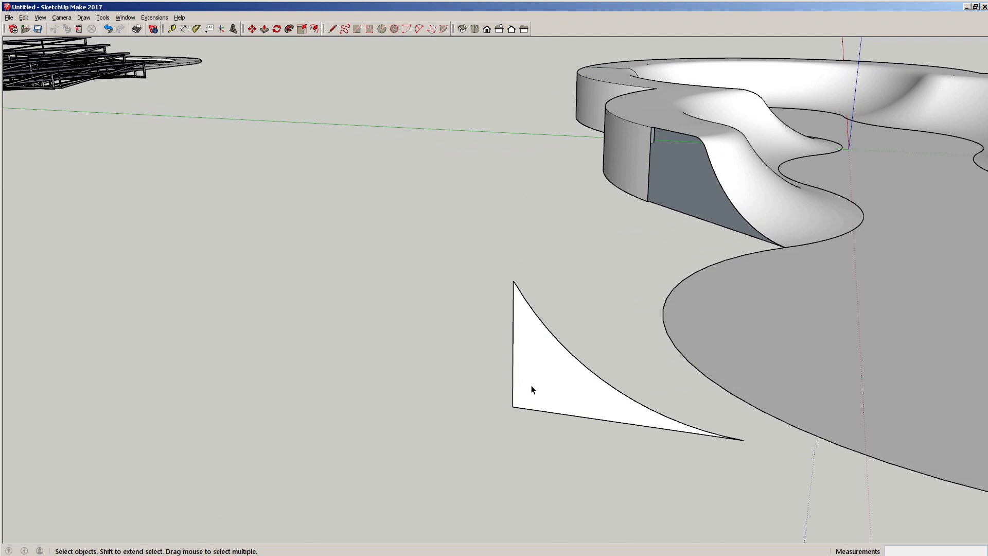
pyautogui.press('r')
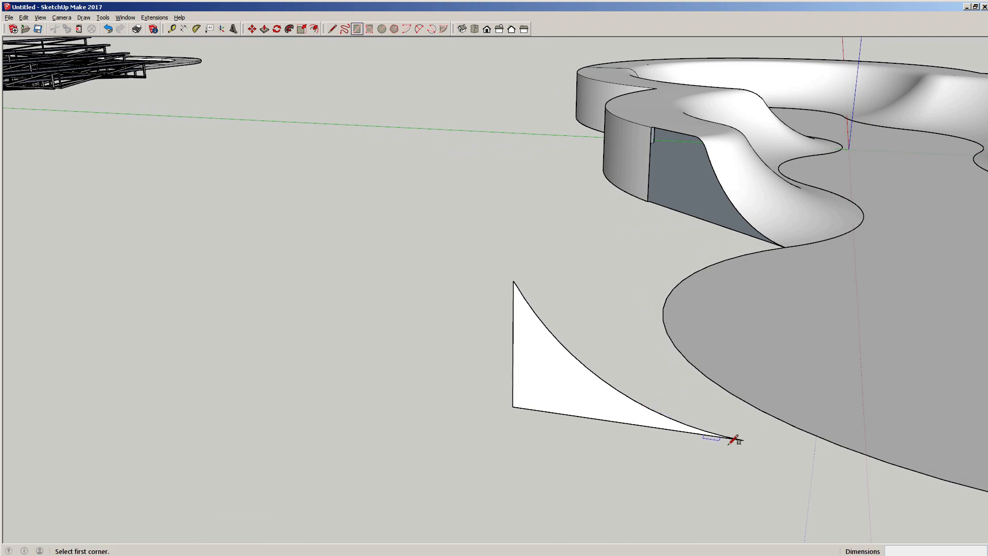
pyautogui.click(744, 439)
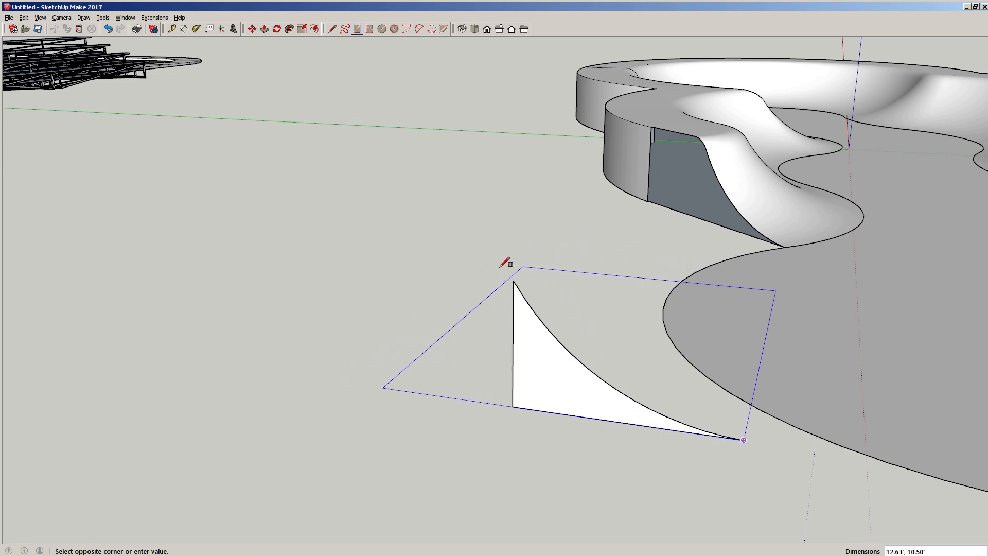
pyautogui.moveTo(508, 257)
pyautogui.mouseDown(button='middle')
pyautogui.moveTo(406, 207)
pyautogui.moveTo(470, 236)
pyautogui.moveTo(463, 255)
pyautogui.mouseUp(button='middle')
pyautogui.press('space')
# - Draw a 6' high vertical rectangle with lines in the profile's plane, starting and closing at the curve's lower tip
pyautogui.press('l')
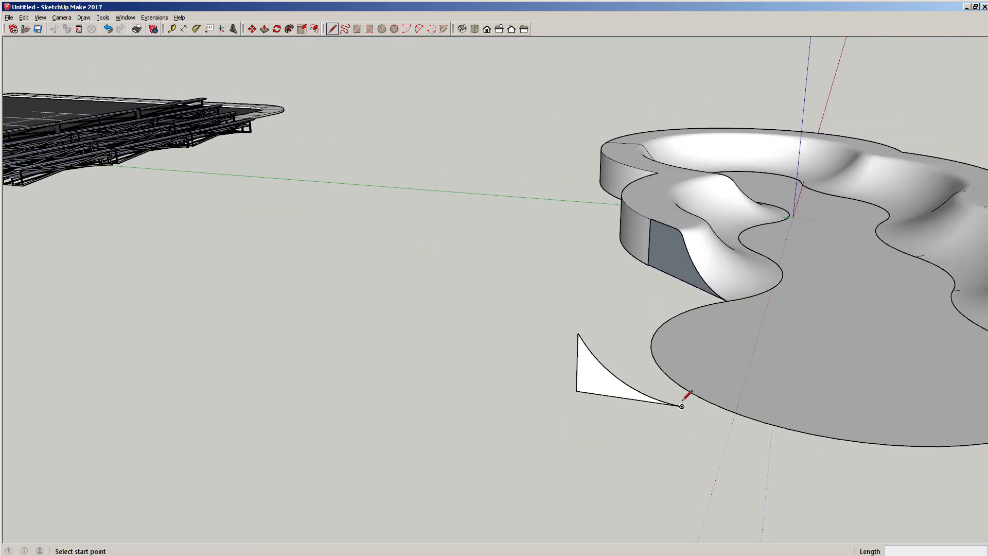
pyautogui.click(682, 406)
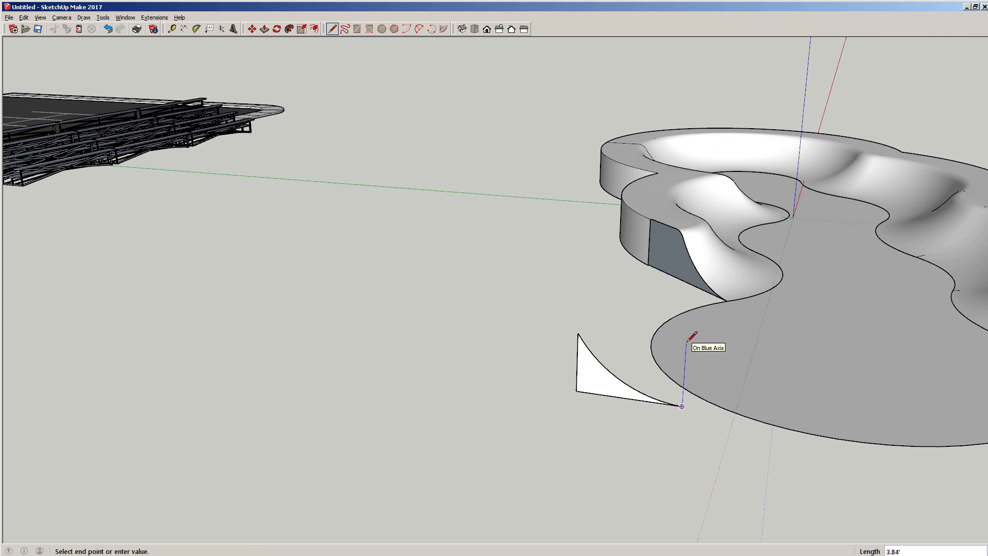
pyautogui.click(689, 305)
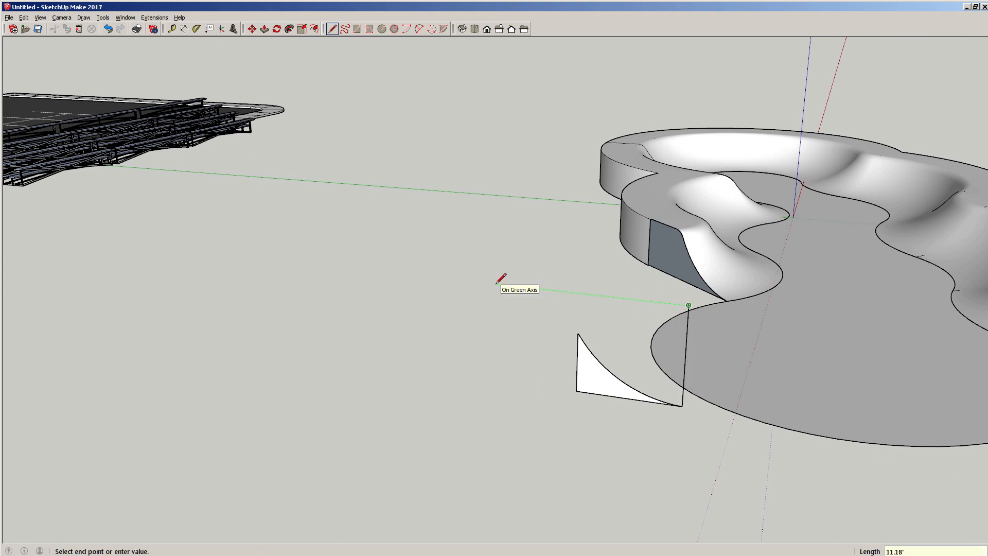
pyautogui.click(515, 287)
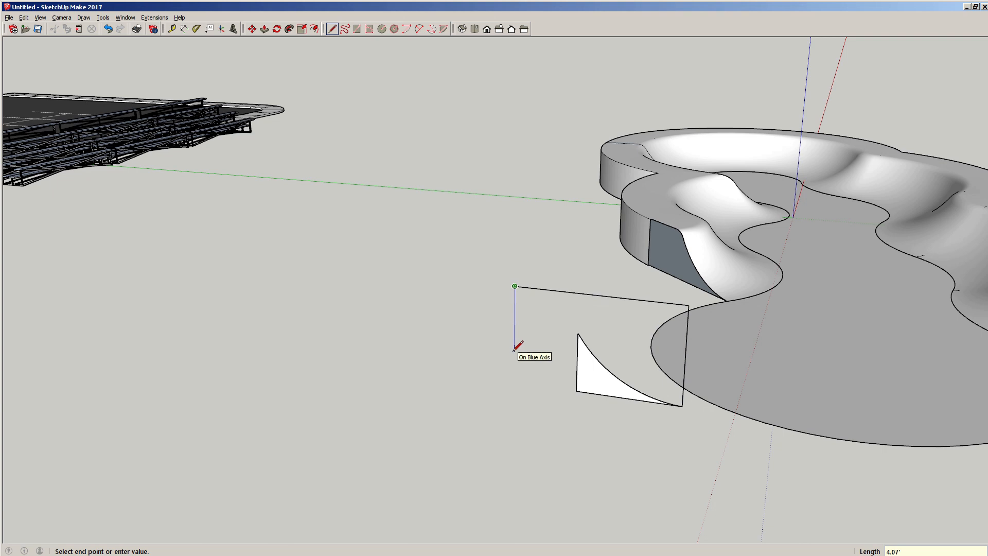
pyautogui.write('6')
pyautogui.press('Return')
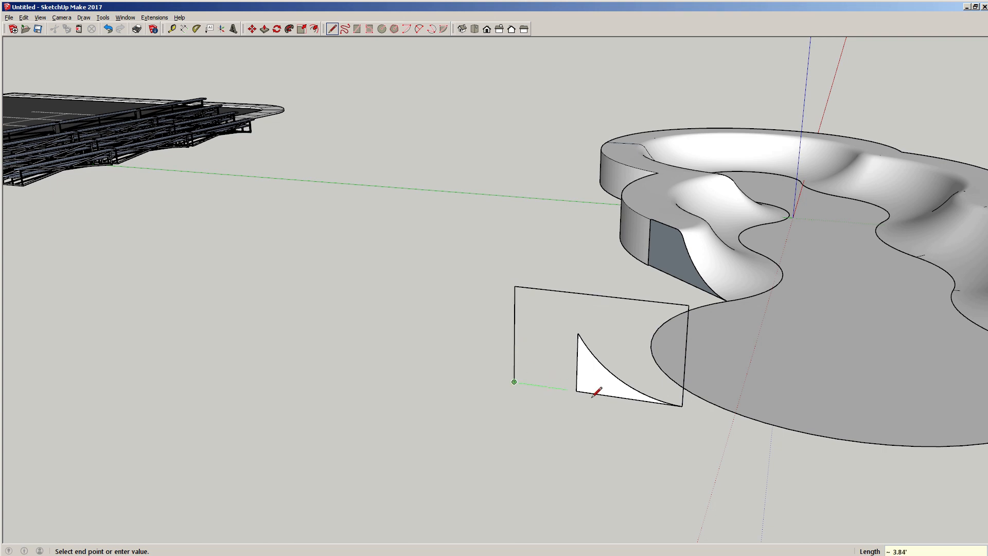
pyautogui.click(682, 406)
pyautogui.press('space')
# - Make a group from the vertical rectangle's face and edges
pyautogui.doubleClick(561, 317)
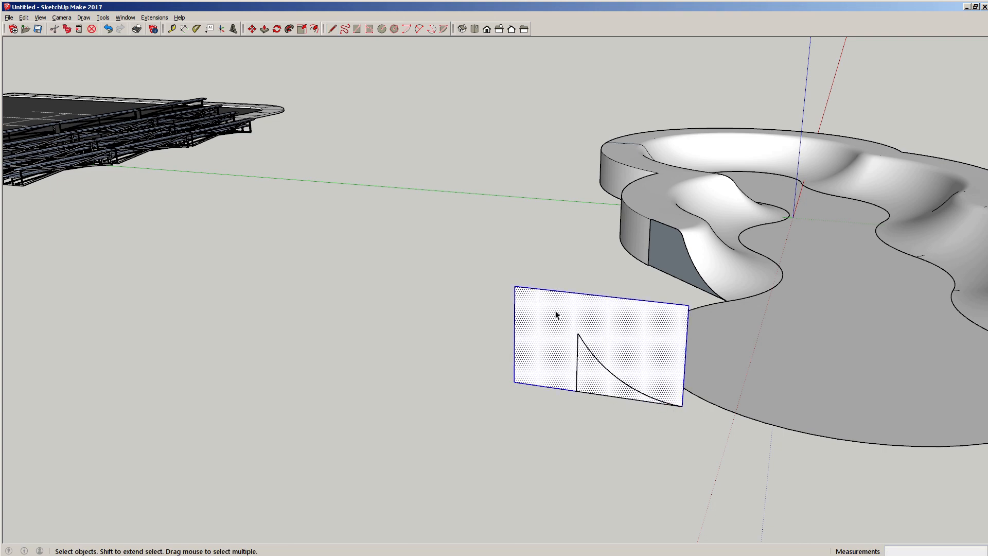
pyautogui.rightClick(557, 312)
pyautogui.click(622, 388)
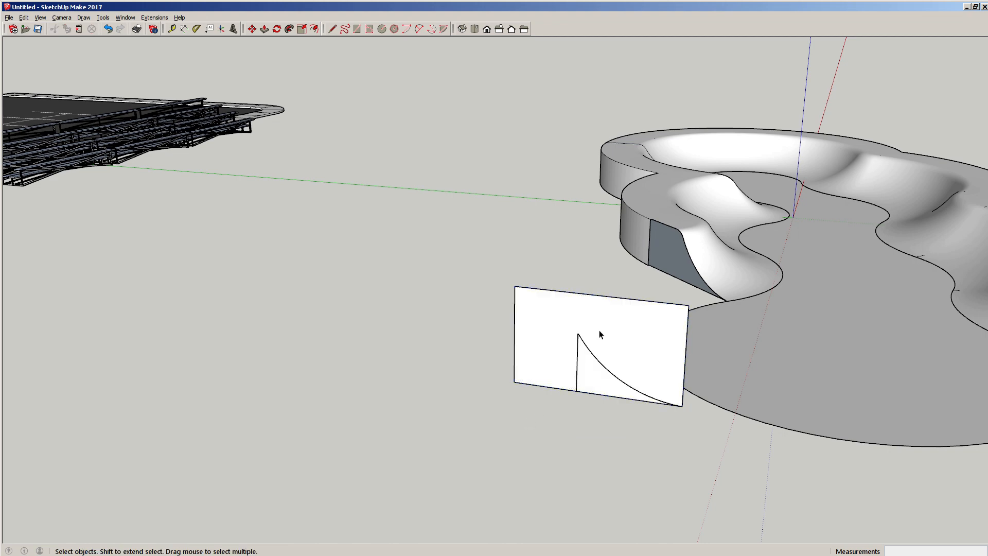
# - Draw a 5-segment arc from the vertex just below the curve's upper end to the rectangle's upper edge, with a bulge of about 0.20'
pyautogui.scroll(5, 592, 334)
pyautogui.moveTo(572, 341); pyautogui.dragTo(534, 247, button='middle')
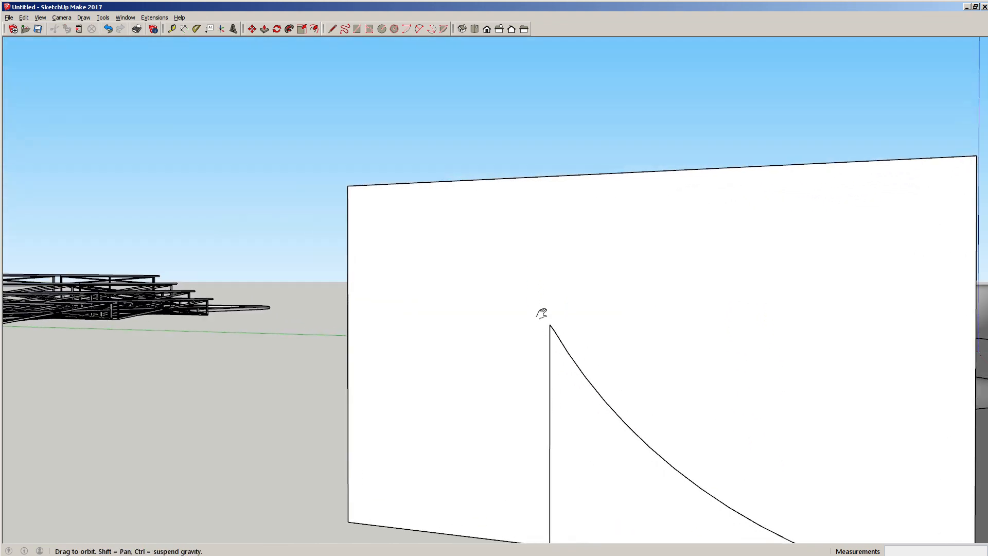
pyautogui.keyDown('shift'); pyautogui.moveTo(542, 314); pyautogui.dragTo(541, 303, button='middle'); pyautogui.keyUp('shift')
pyautogui.press('a')
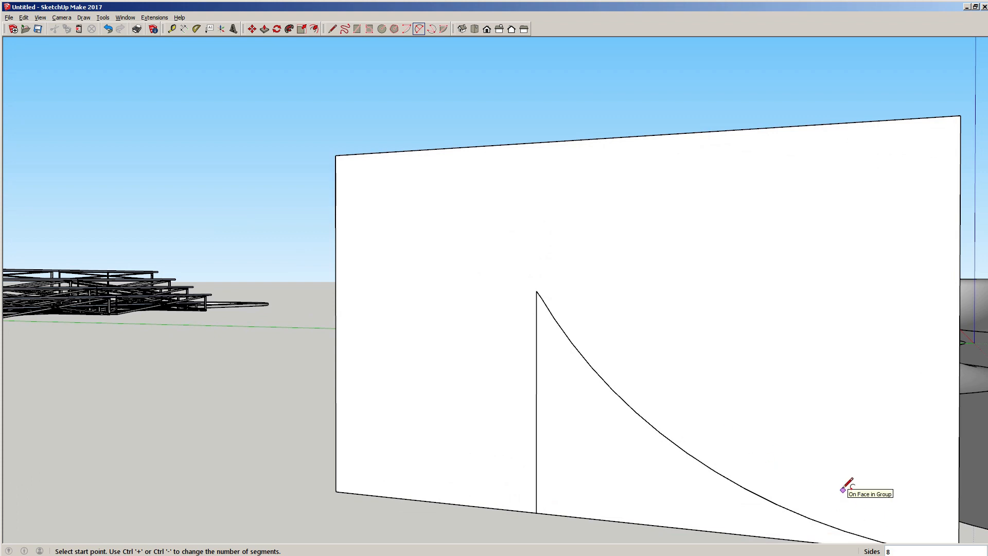
pyautogui.write('5')
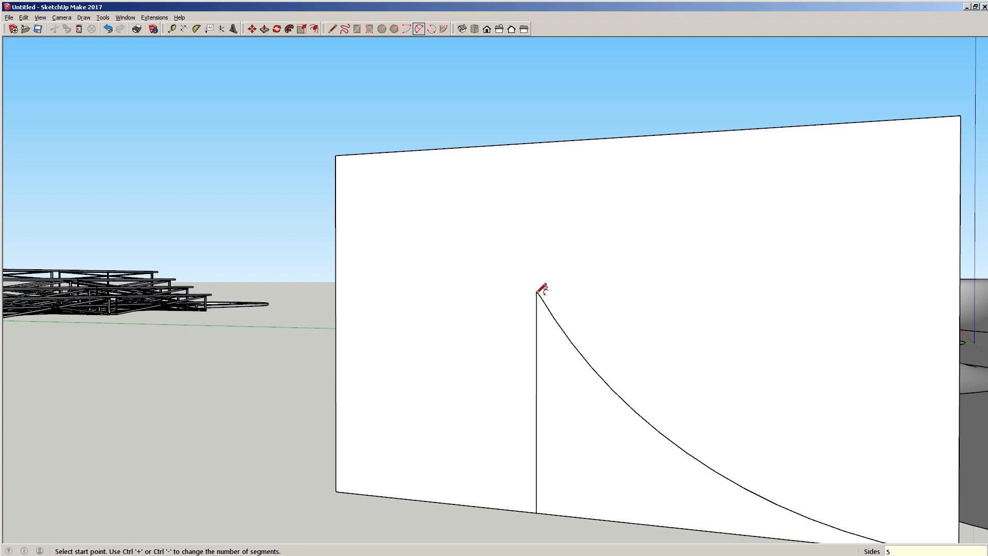
pyautogui.press('Return')
pyautogui.scroll(3, 515, 283)
pyautogui.scroll(3, 578, 342)
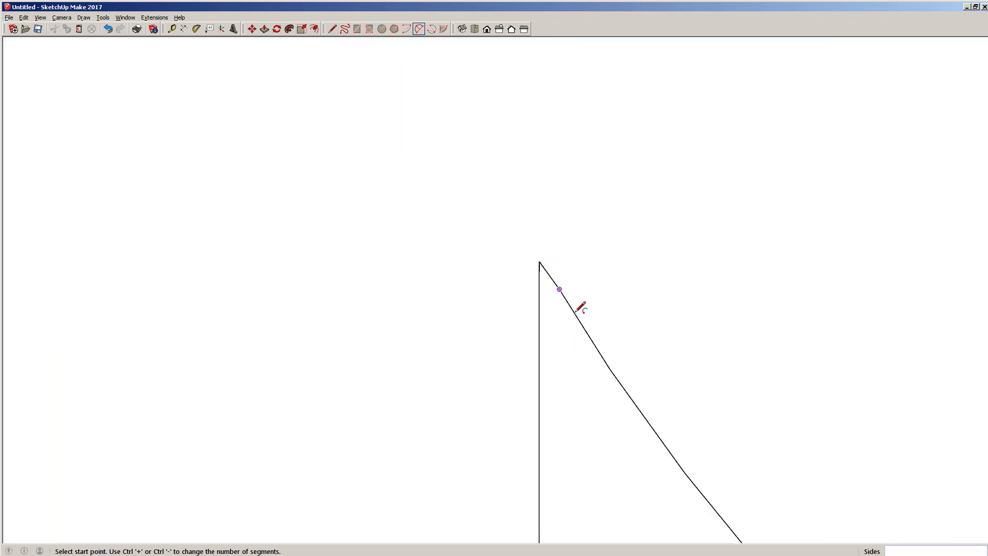
pyautogui.scroll(-3, 582, 340)
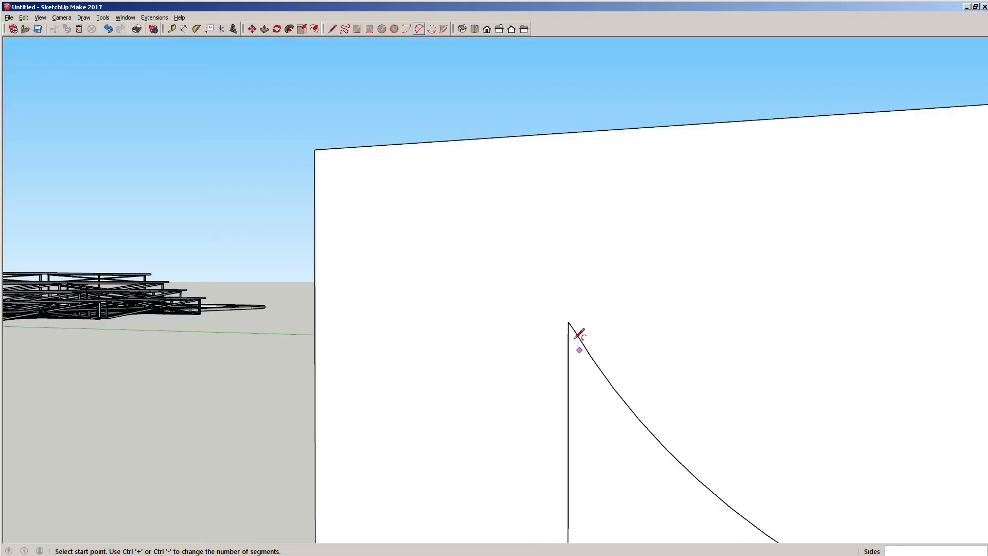
pyautogui.click(591, 356)
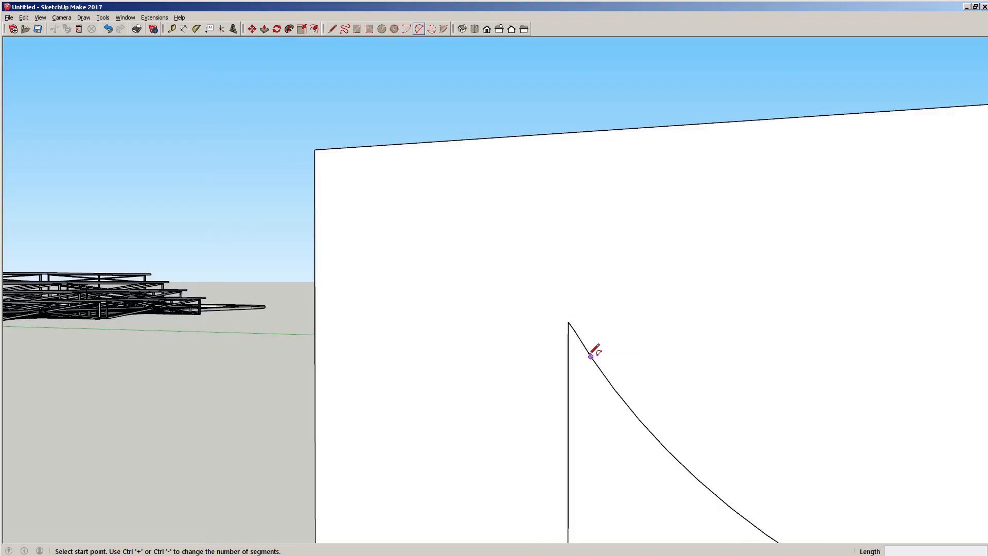
pyautogui.click(492, 138)
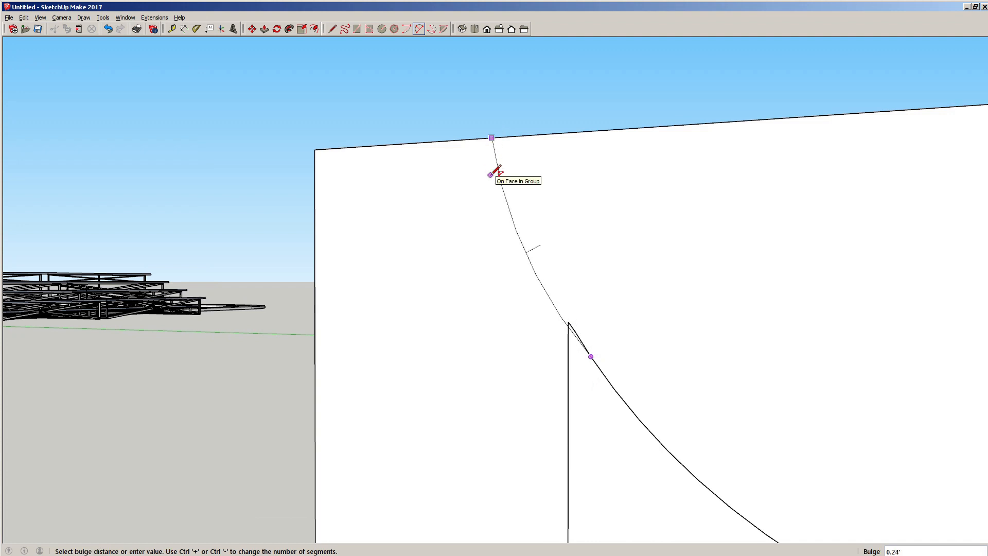
pyautogui.moveTo(507, 203)
pyautogui.mouseDown(button='middle')
pyautogui.moveTo(450, 238)
pyautogui.moveTo(505, 223)
pyautogui.mouseUp(button='middle')
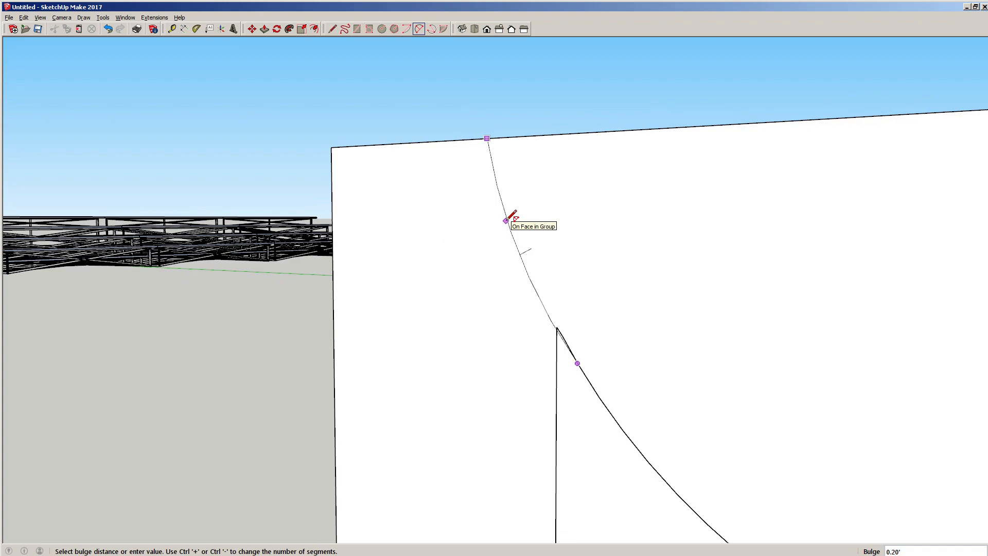
pyautogui.click(507, 219)
pyautogui.moveTo(498, 266); pyautogui.dragTo(670, 294, button='middle')
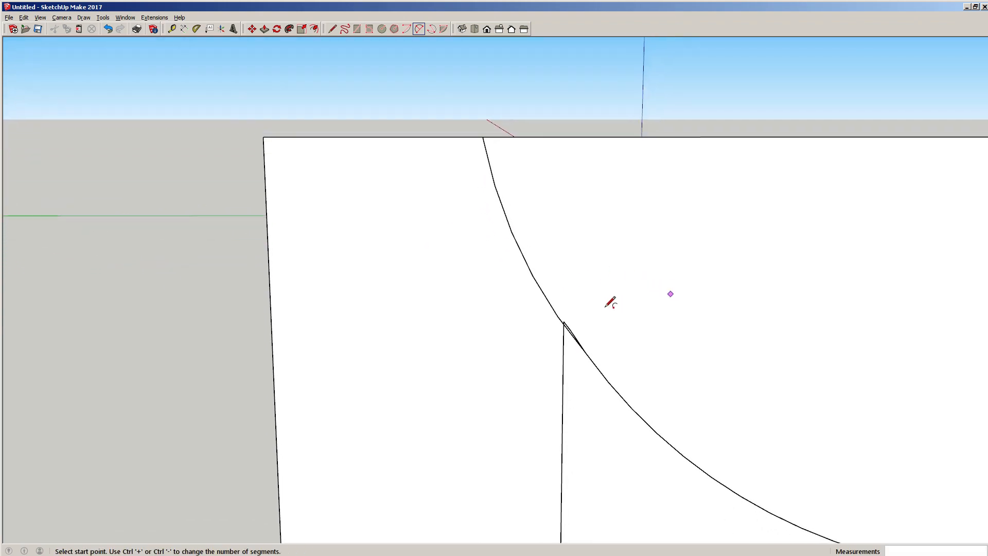
# - Delete the rectangle group behind the curve and explode the triangular curve group
pyautogui.scroll(-3, 605, 310)
pyautogui.moveTo(618, 321)
pyautogui.mouseDown(button='middle')
pyautogui.moveTo(270, 293)
pyautogui.moveTo(165, 273)
pyautogui.moveTo(514, 316)
pyautogui.moveTo(611, 308)
pyautogui.mouseUp(button='middle')
pyautogui.scroll(3, 592, 288)
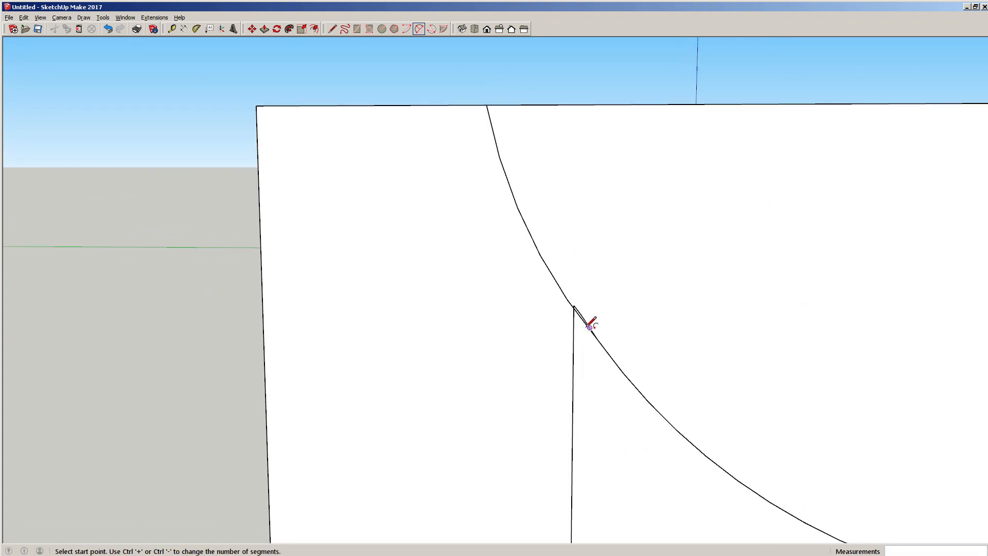
pyautogui.press('space')
pyautogui.scroll(-3, 573, 327)
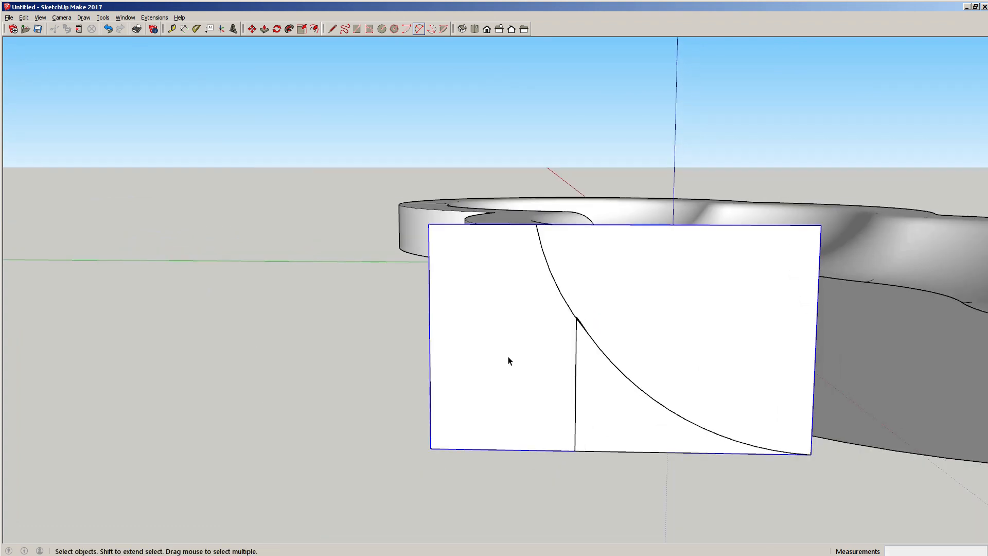
pyautogui.moveTo(541, 377); pyautogui.dragTo(579, 367, button='middle')
pyautogui.scroll(2, 575, 363)
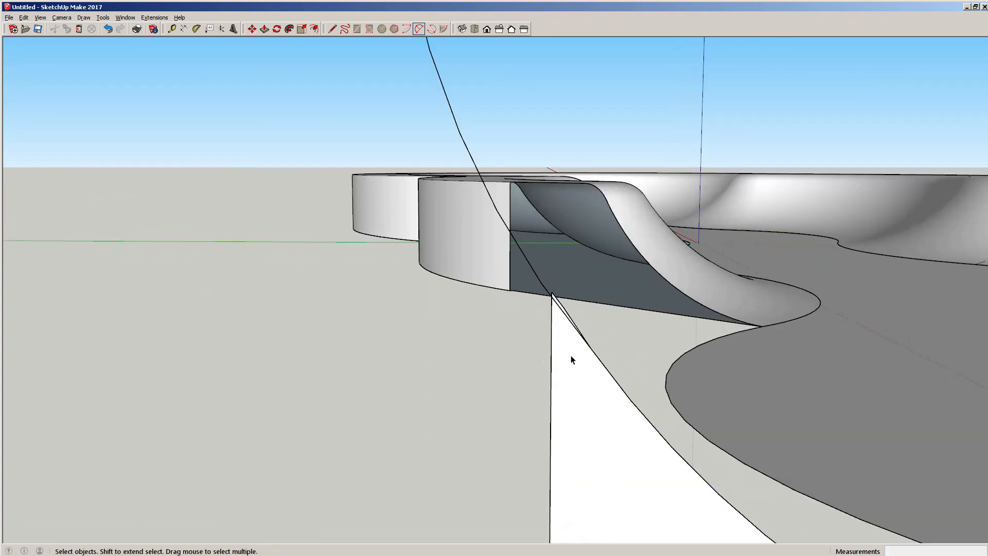
pyautogui.rightClick(569, 358)
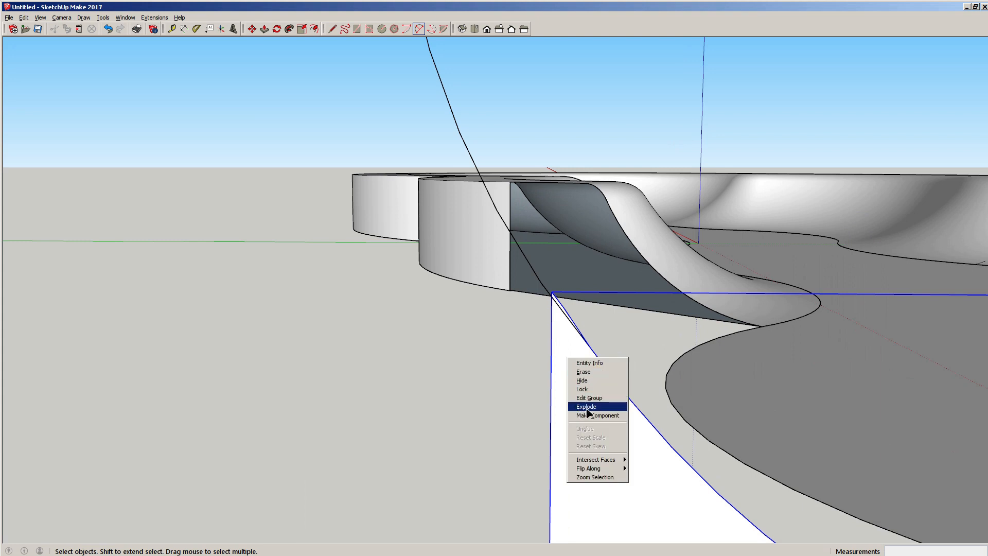
pyautogui.click(589, 407)
pyautogui.click(590, 409)
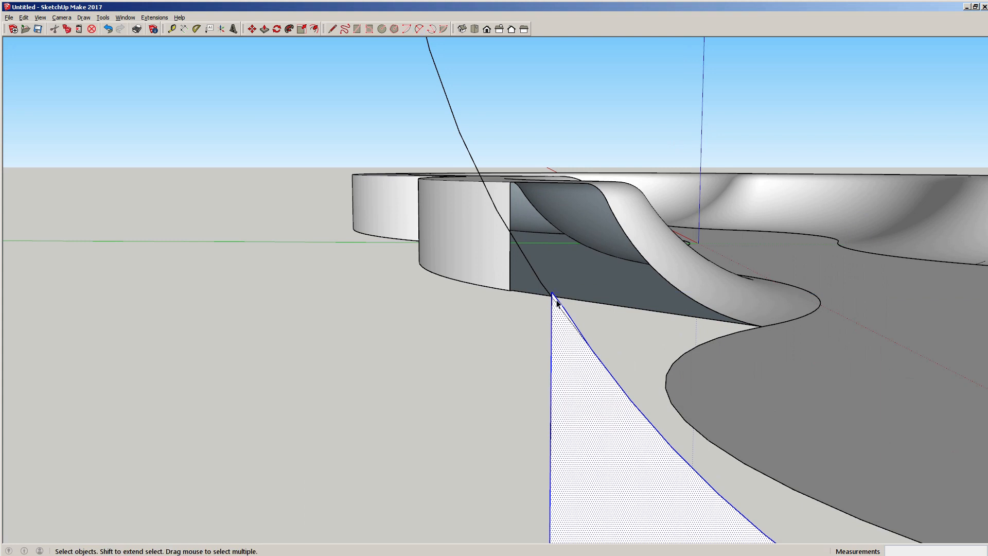
# - Delete the old curve's overlapping end segments and the triangle's straight edges, leaving only the continuous curve
pyautogui.moveTo(561, 305); pyautogui.dragTo(552, 326, button='middle')
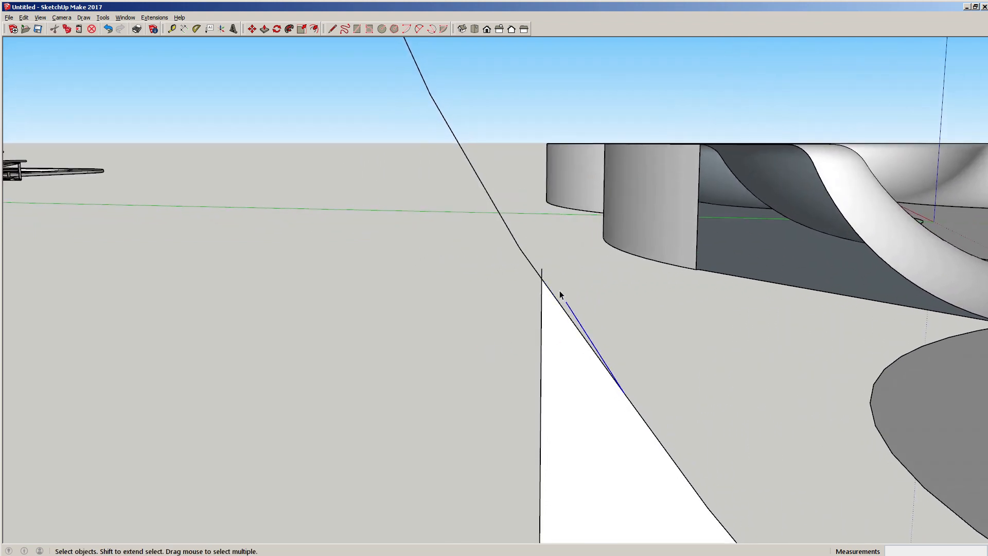
pyautogui.press('Delete')
pyautogui.moveTo(570, 298); pyautogui.dragTo(556, 380, button='middle')
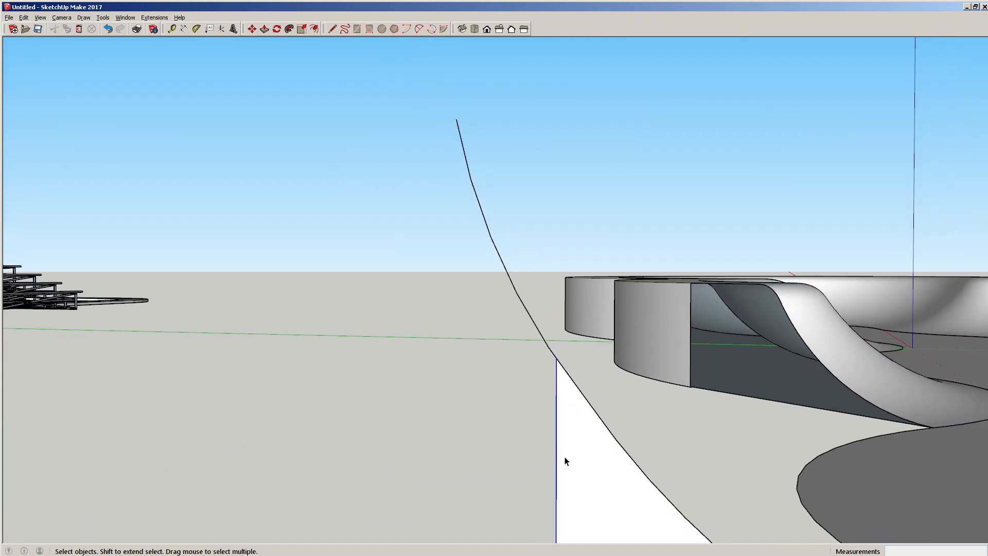
pyautogui.scroll(-5, 565, 459)
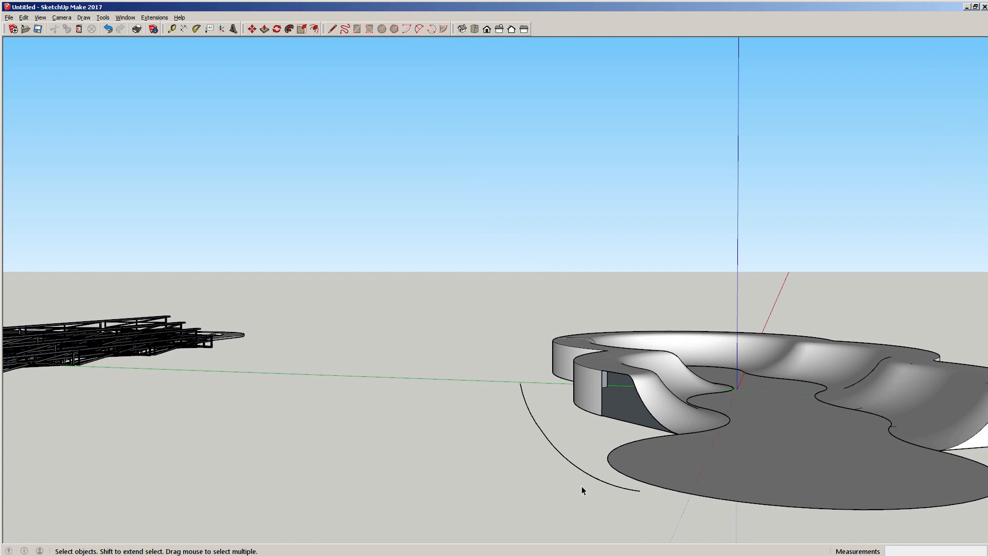
# - Draw a 10' base line from the curve's lower tip, a vertical back line and a line closing the profile at the curve's upper end
pyautogui.press('l')
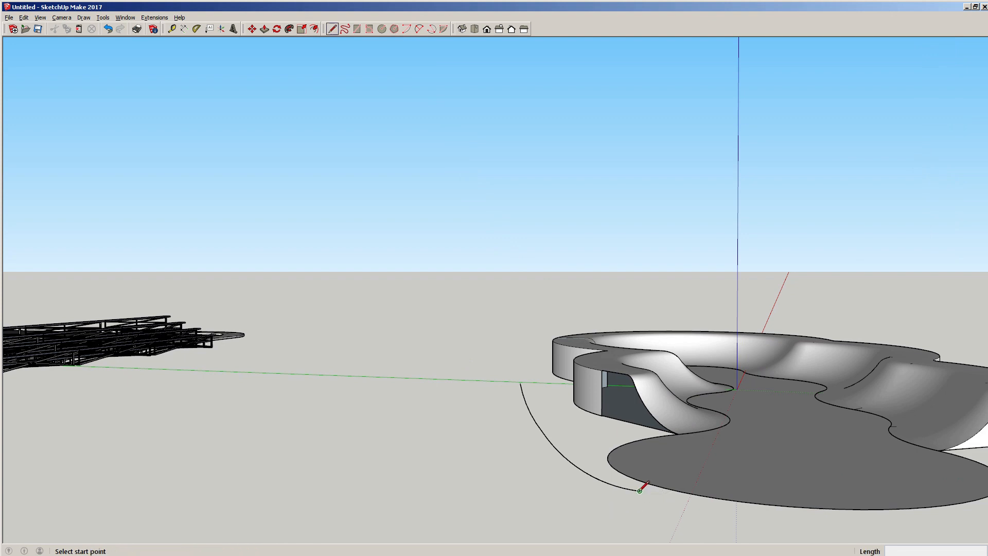
pyautogui.click(640, 491)
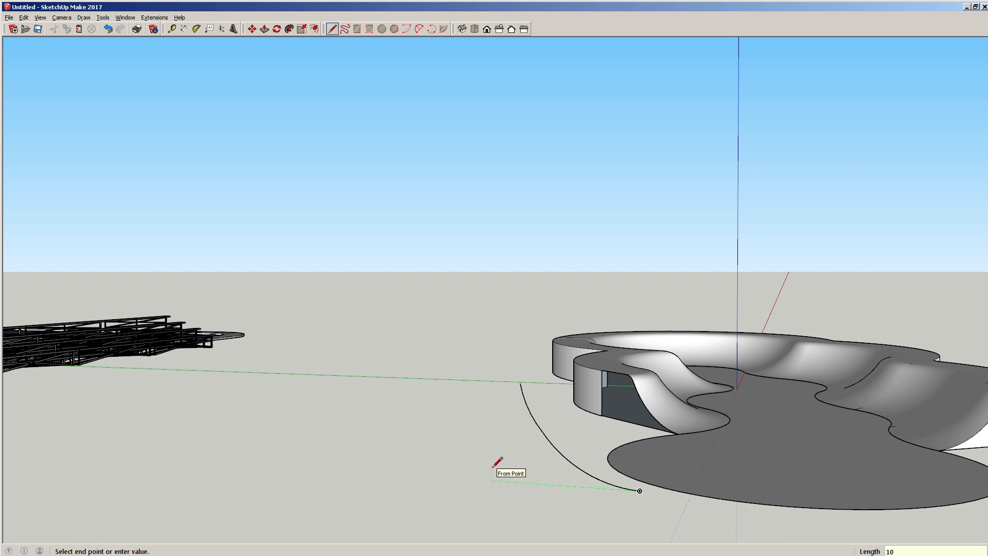
pyautogui.press('Return')
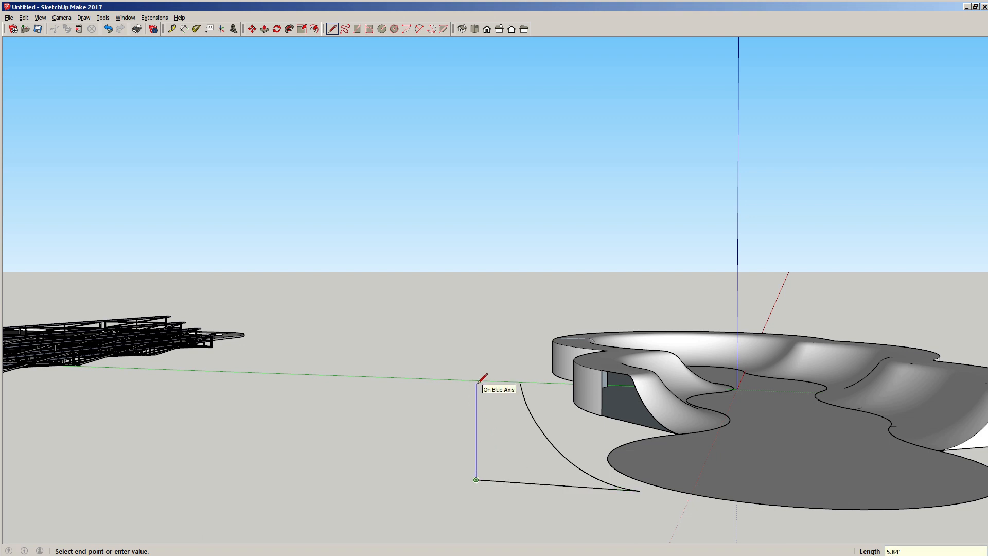
pyautogui.press('Return')
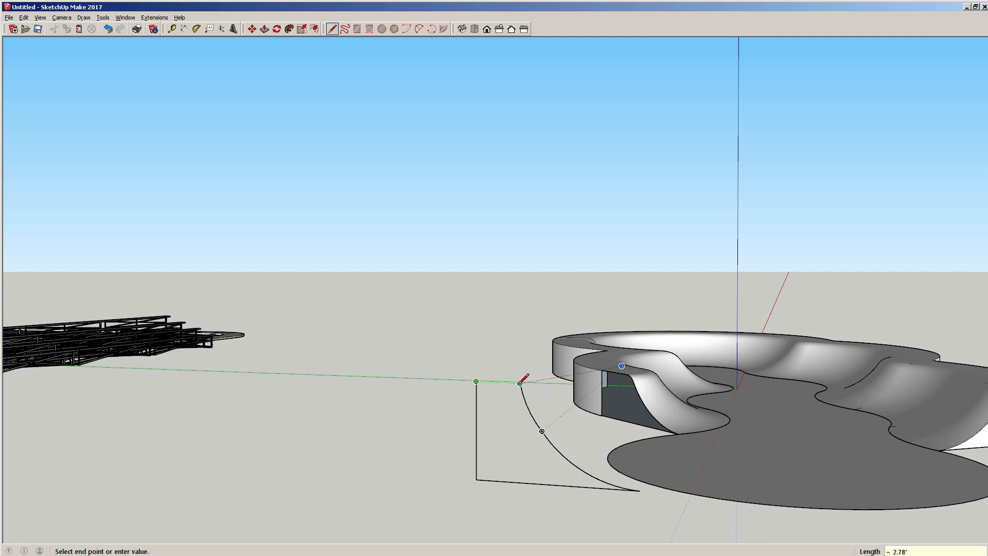
pyautogui.click(520, 383)
# - Extrude the closed curved profile about 22.4' into a quarter-pipe ramp with Push/Pull
pyautogui.moveTo(542, 433); pyautogui.dragTo(479, 238, button='middle')
pyautogui.press('space')
pyautogui.scroll(5, 521, 464)
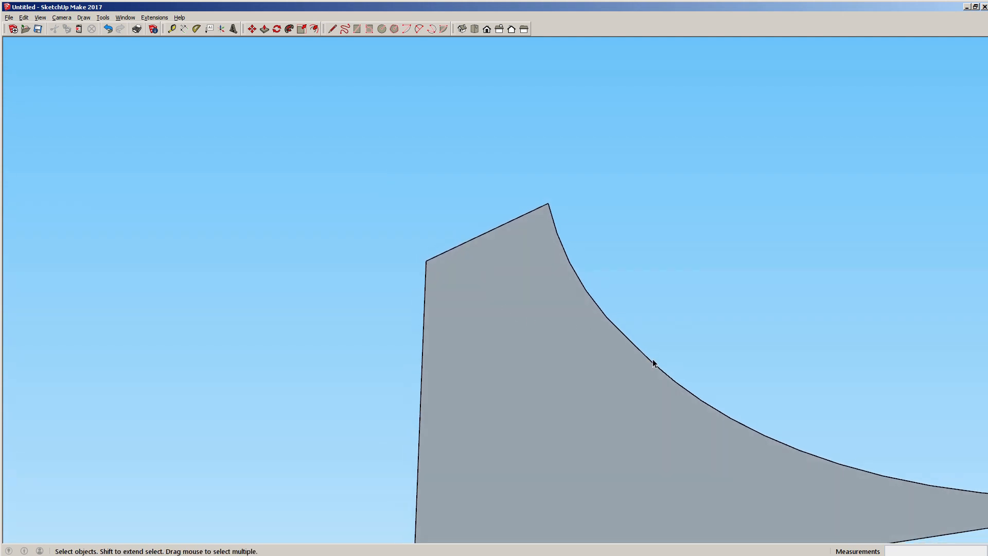
pyautogui.moveTo(625, 338); pyautogui.dragTo(514, 439, button='middle')
pyautogui.press('p')
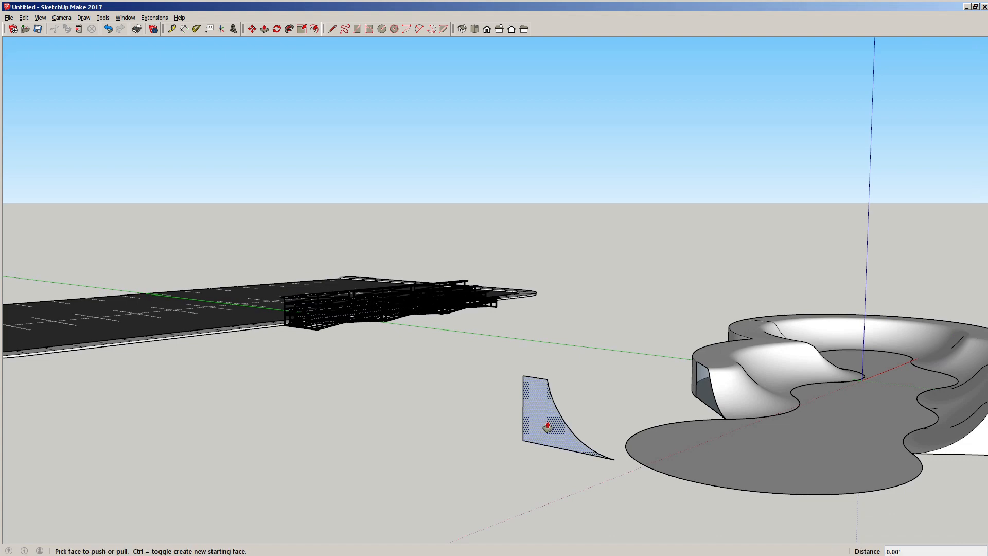
pyautogui.click(548, 426)
pyautogui.click(388, 410)
pyautogui.moveTo(388, 411); pyautogui.dragTo(424, 496, button='middle')
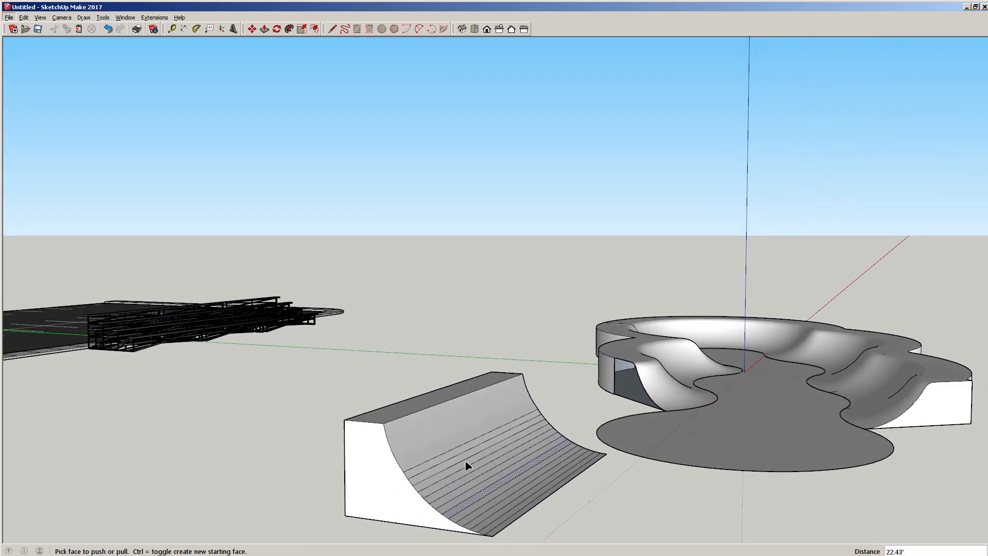
# - Undo the extrusion, profile lines, deletions, group explosion and 5-segment arc, going back to the rectangle and triangular groups
pyautogui.click(425, 480)
pyautogui.moveTo(452, 472); pyautogui.dragTo(534, 406, button='middle')
pyautogui.scroll(3, 433, 472)
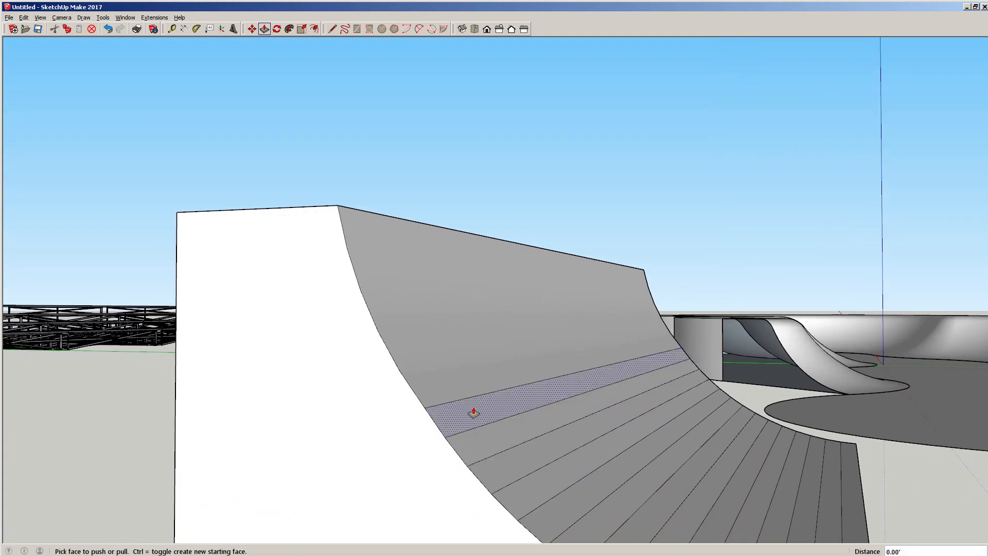
pyautogui.moveTo(475, 413); pyautogui.dragTo(474, 382, button='middle')
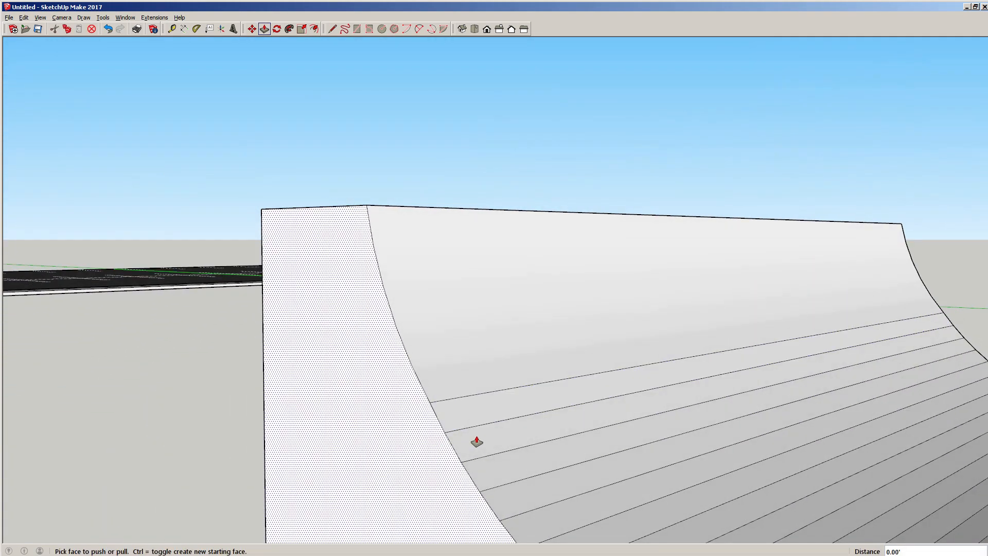
pyautogui.scroll(-3, 509, 442)
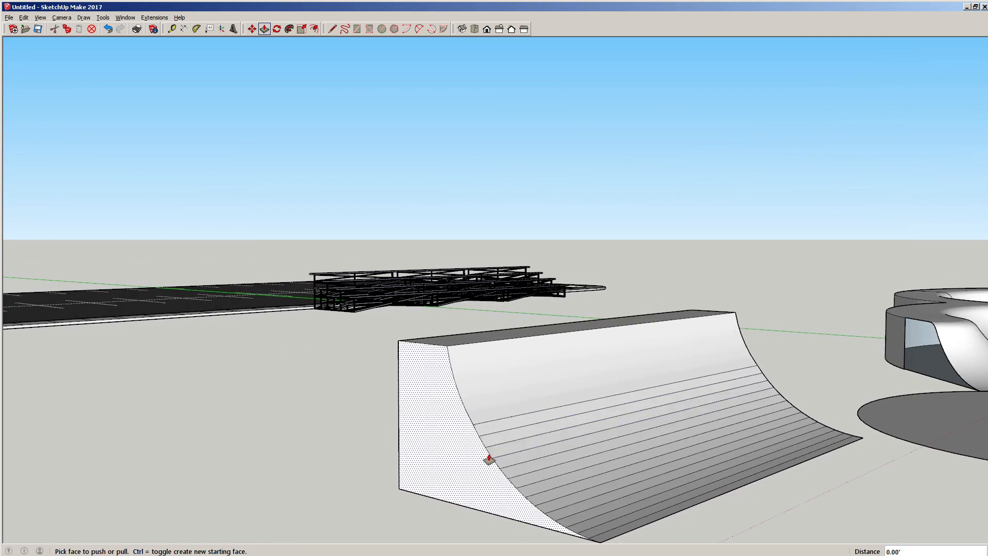
pyautogui.hotkey('ctrl', 'z')
pyautogui.hotkey('ctrl', 'z')
pyautogui.hotkey('ctrl', 'z')
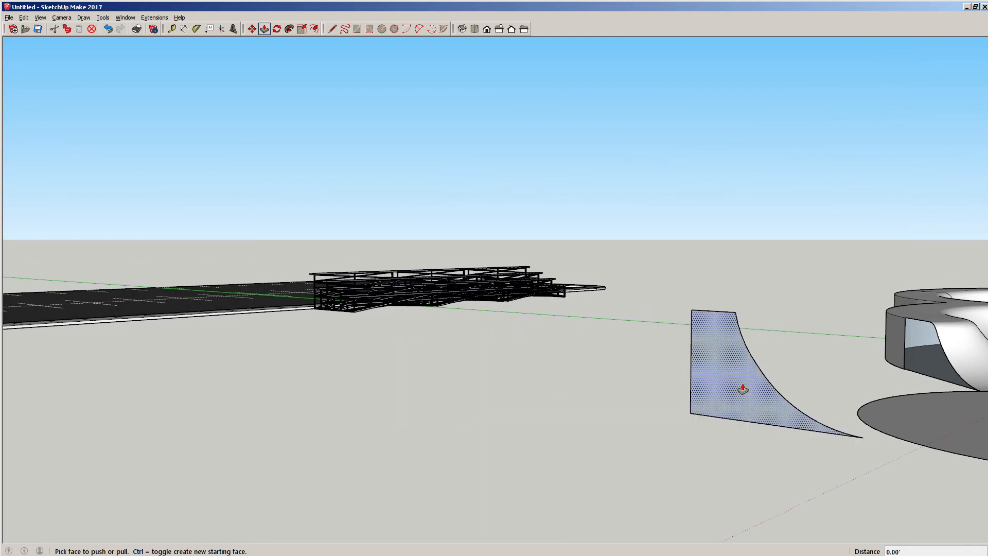
pyautogui.hotkey('ctrl', 'y')
pyautogui.hotkey('ctrl', 'y')
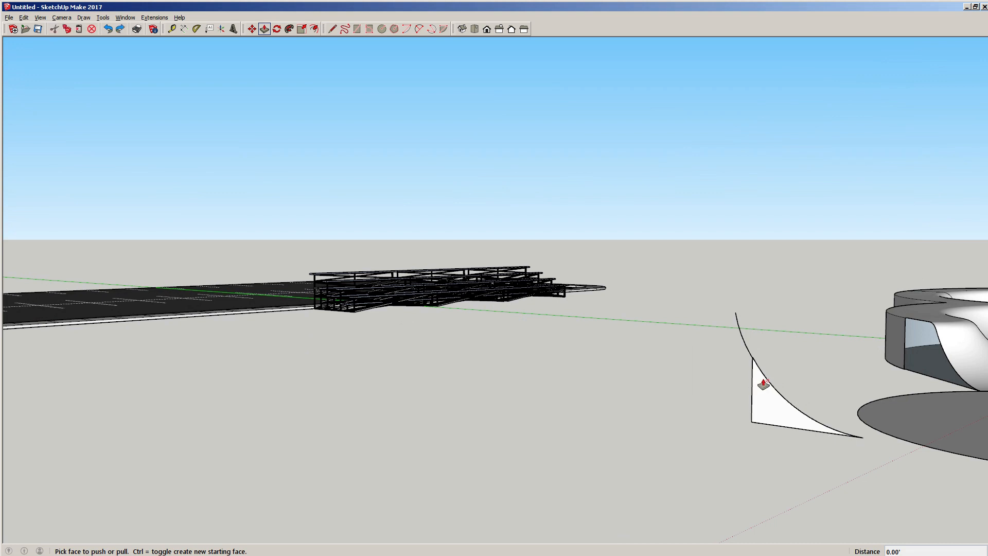
pyautogui.hotkey('ctrl', 'z')
# - Draw a 6-segment arc from a vertex below the curve's upper end to the rectangle's upper edge, with a bulge of about 0.21'
pyautogui.scroll(4, 770, 373)
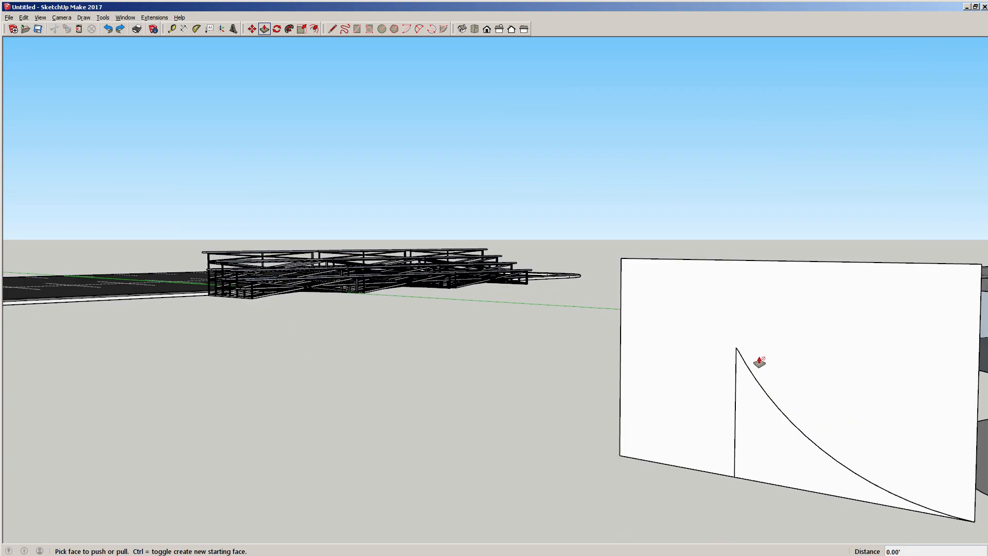
pyautogui.press('a')
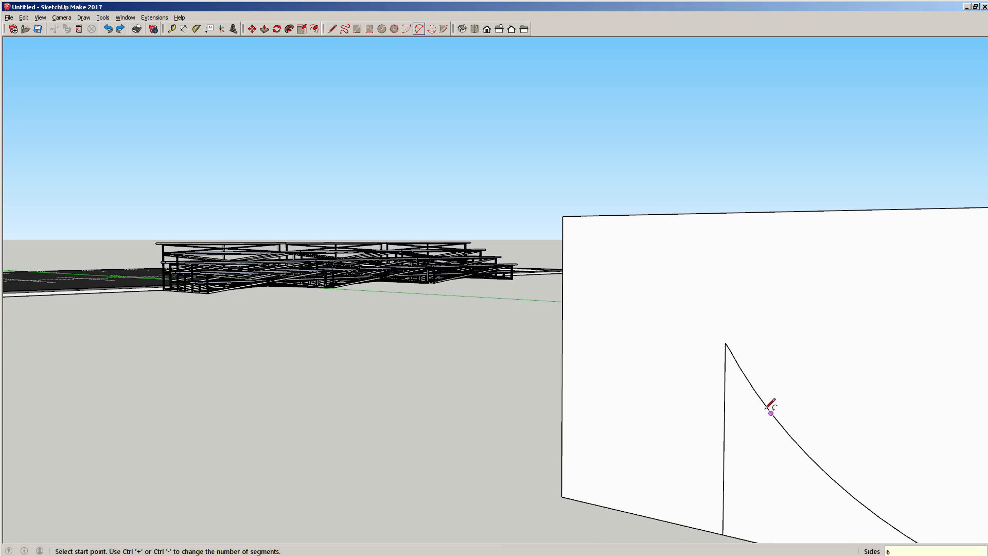
pyautogui.click(755, 391)
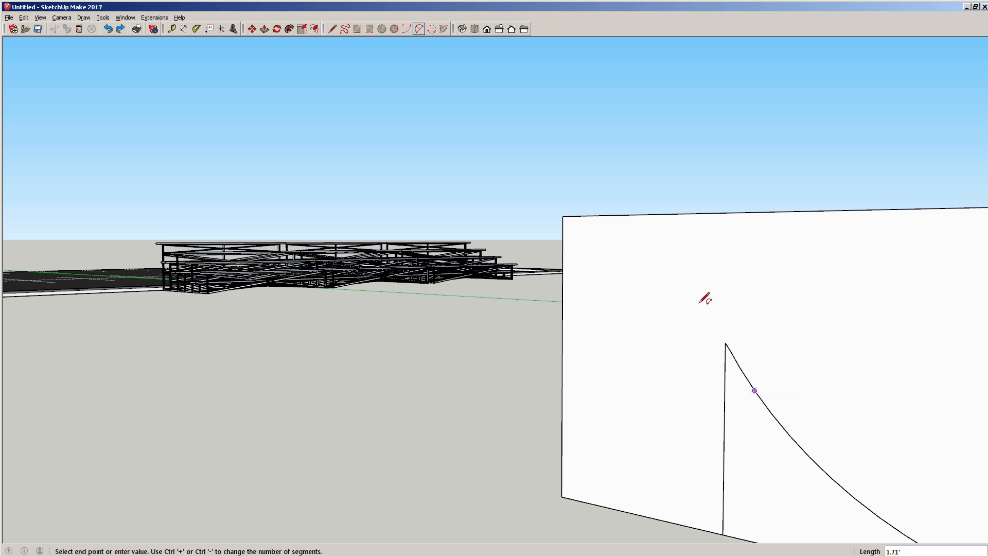
pyautogui.click(683, 213)
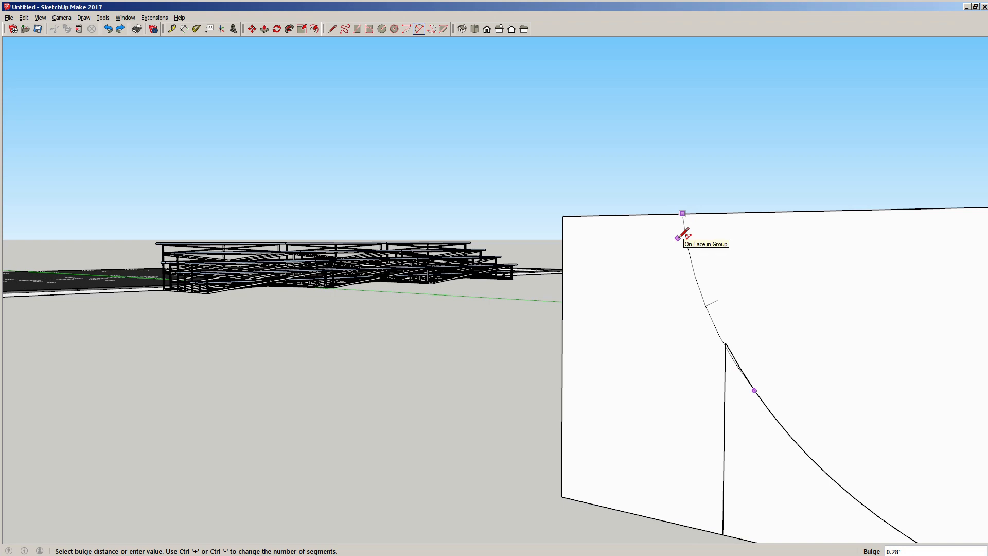
pyautogui.click(680, 233)
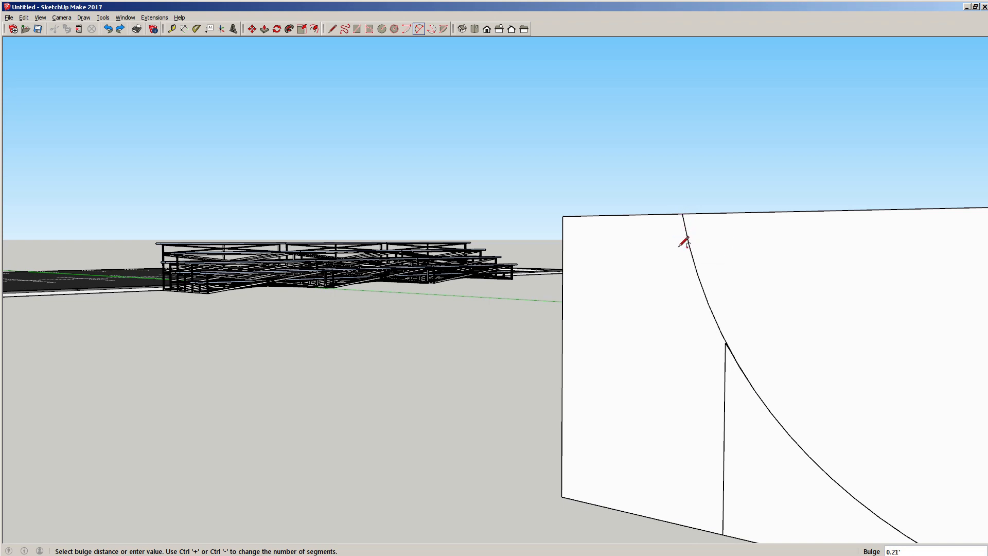
# - Try exploding the triangular curve group while the rectangle is still in place, and undo it
pyautogui.moveTo(681, 232); pyautogui.dragTo(638, 399, button='middle')
pyautogui.click(639, 399)
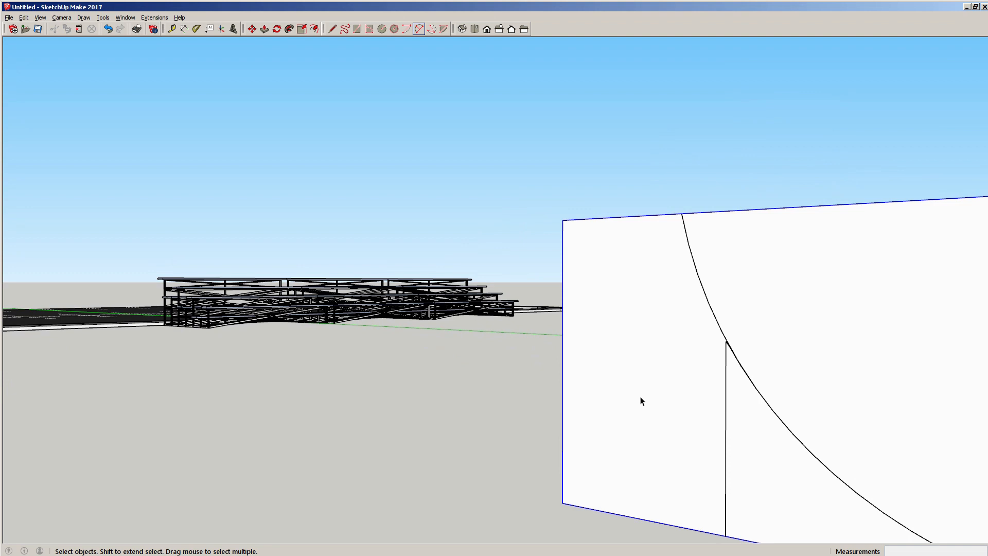
pyautogui.click(726, 426)
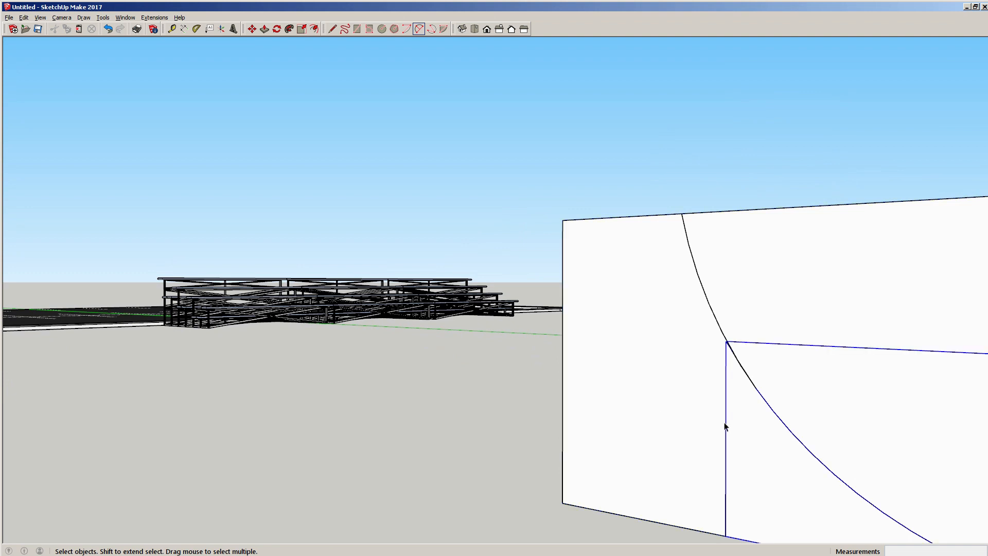
pyautogui.rightClick(726, 427)
pyautogui.click(756, 477)
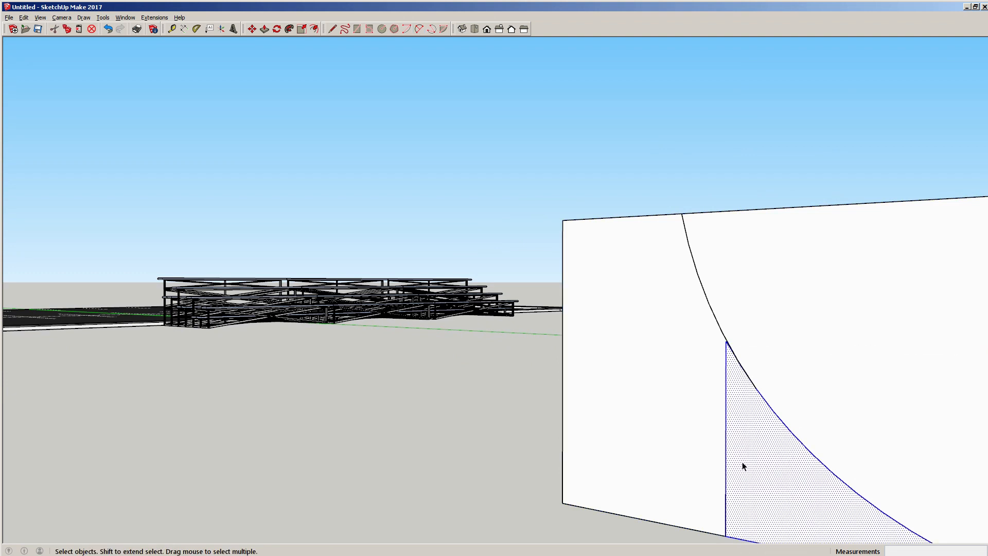
pyautogui.hotkey('ctrl', 'z')
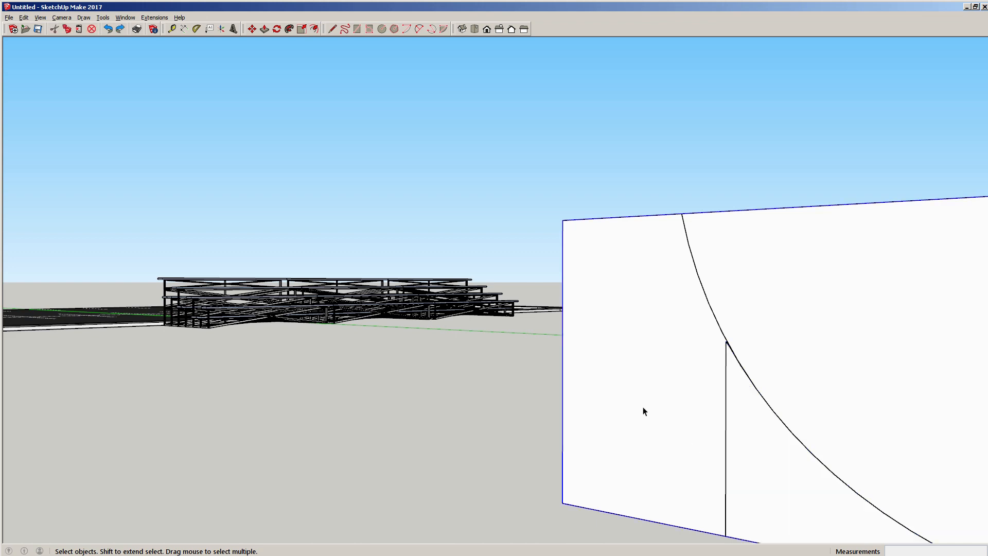
# - Delete the rectangle group and explode the triangular curve group that remains
pyautogui.press('Delete')
pyautogui.rightClick(735, 455)
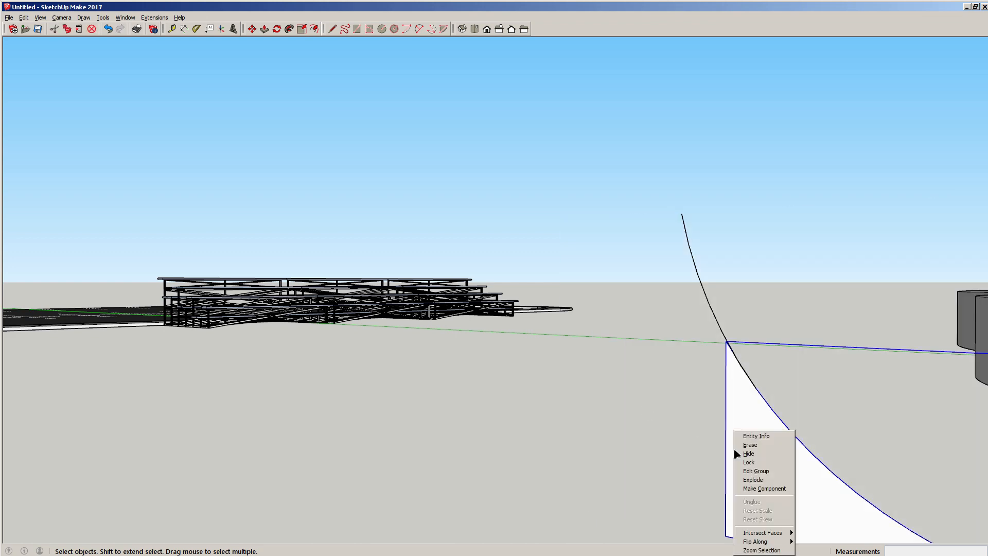
pyautogui.click(756, 477)
# - Delete the leftover old curve edge, vertical edge and base edge, keeping only the smooth extended transition curve
pyautogui.scroll(3, 739, 379)
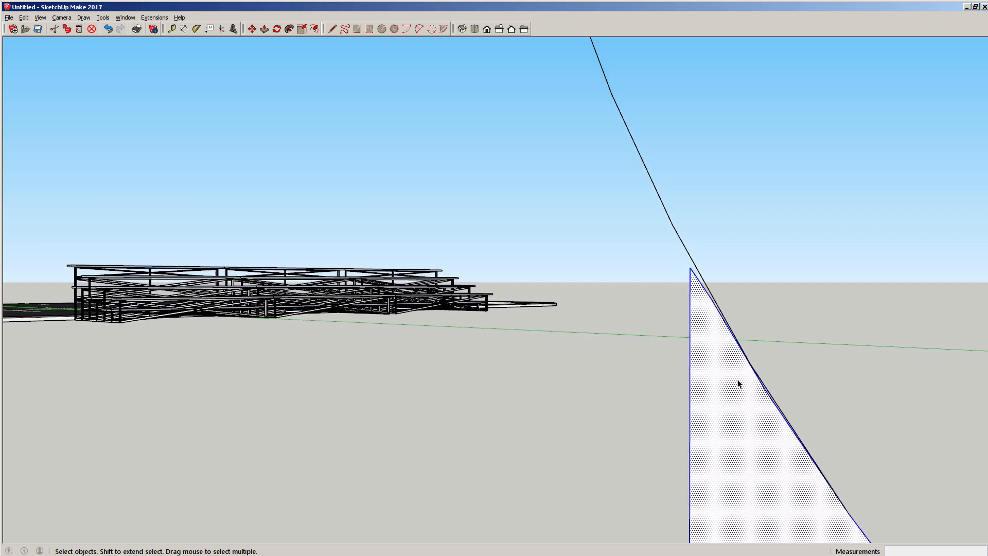
pyautogui.moveTo(739, 384); pyautogui.dragTo(687, 301, button='middle')
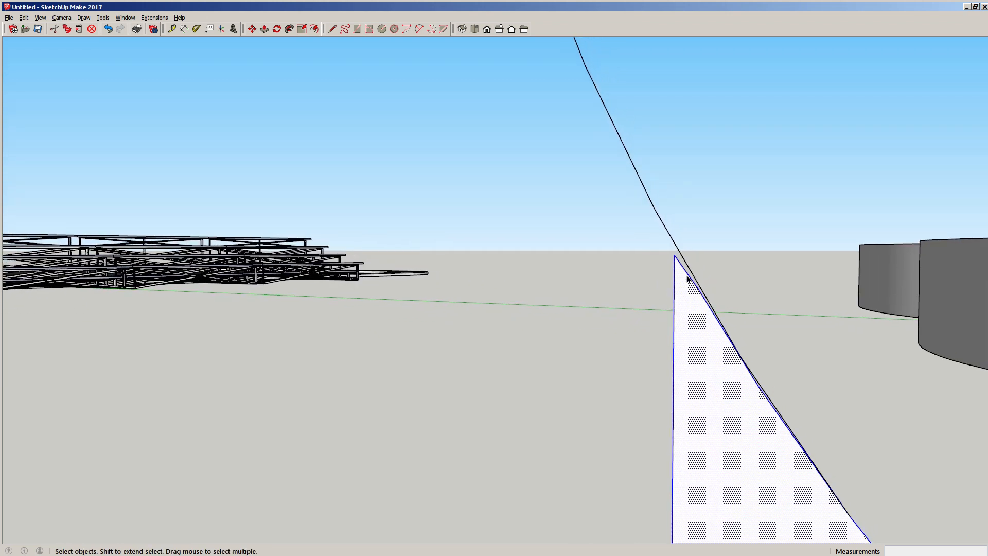
pyautogui.click(688, 281)
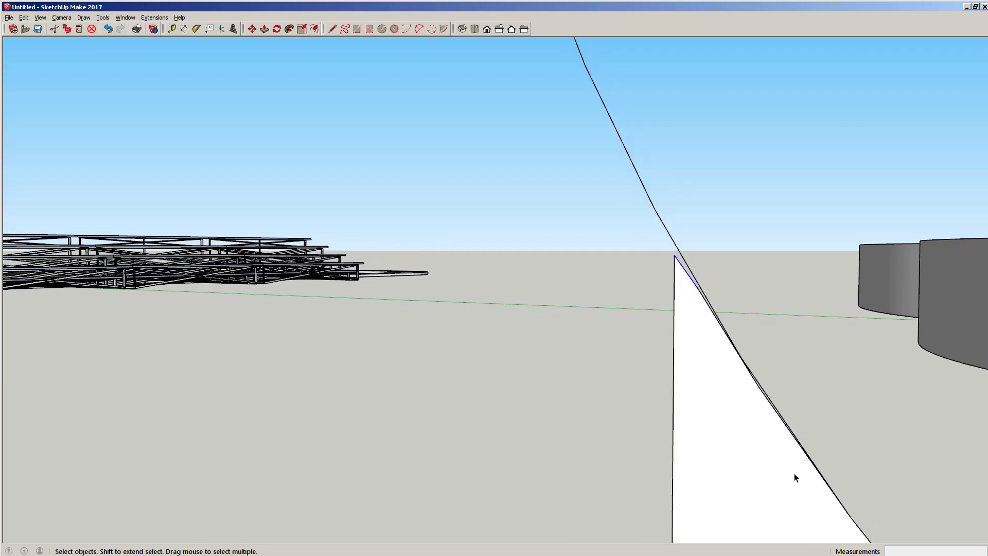
pyautogui.moveTo(795, 477); pyautogui.dragTo(700, 328, button='middle')
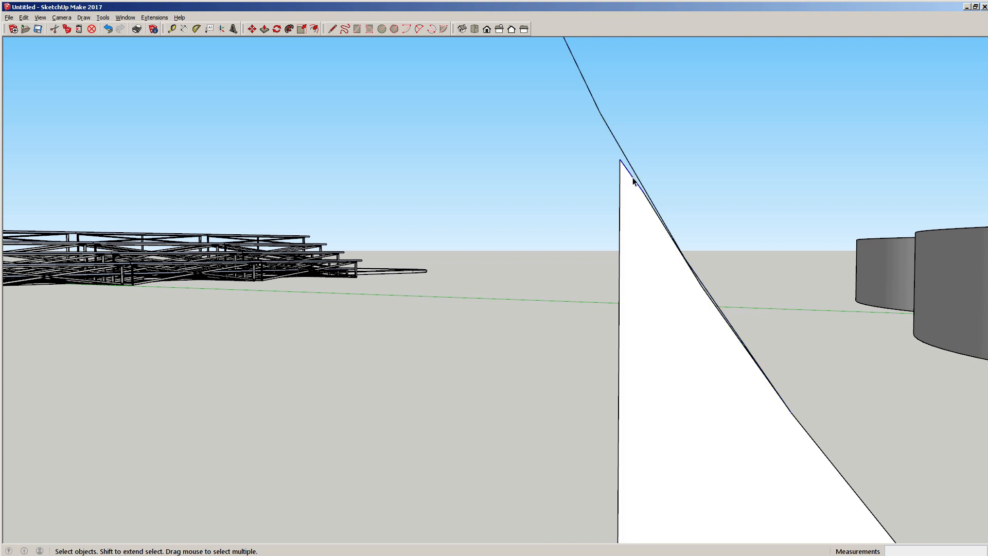
pyautogui.press('Delete')
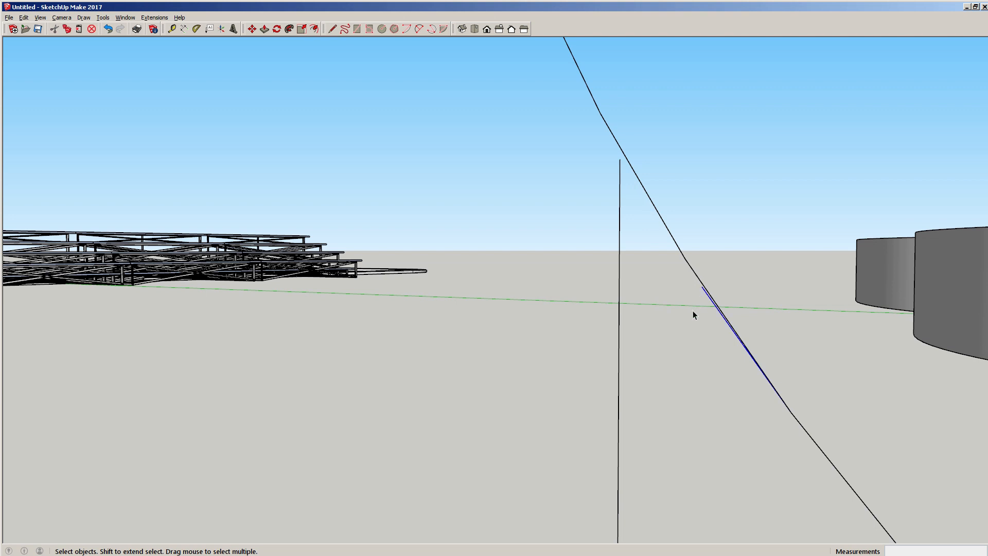
pyautogui.press('Delete')
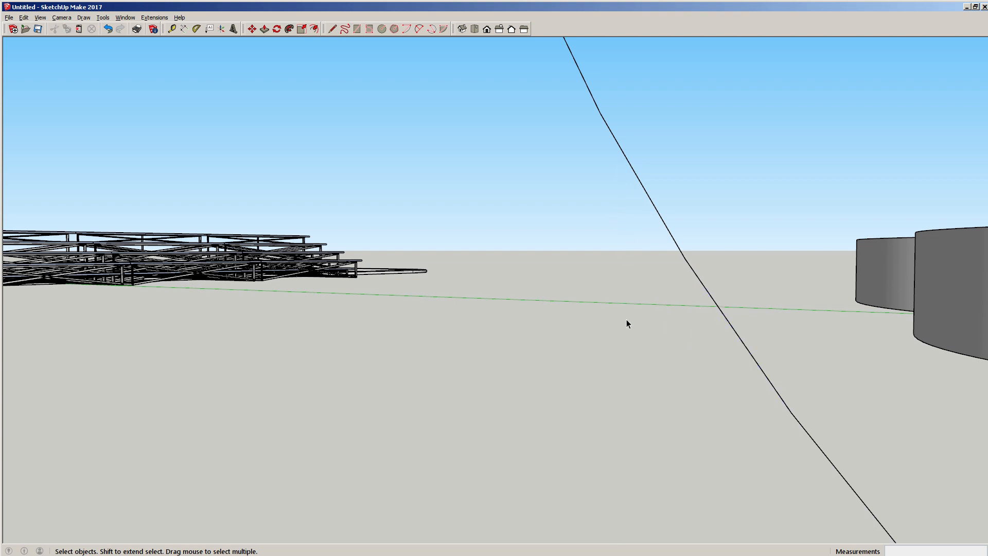
pyautogui.scroll(-5, 615, 387)
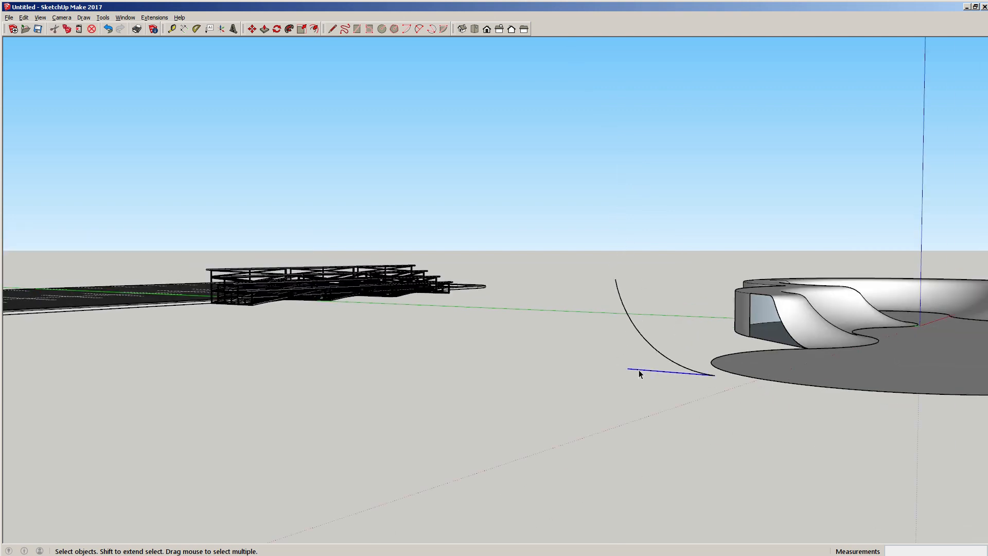
pyautogui.press('Delete')
# - Close the profile into a face with a 12' base line, a vertical back edge and a top line to the curve's upper end
pyautogui.moveTo(730, 390)
pyautogui.mouseDown(button='middle')
pyautogui.moveTo(768, 404)
pyautogui.moveTo(798, 442)
pyautogui.mouseUp(button='middle')
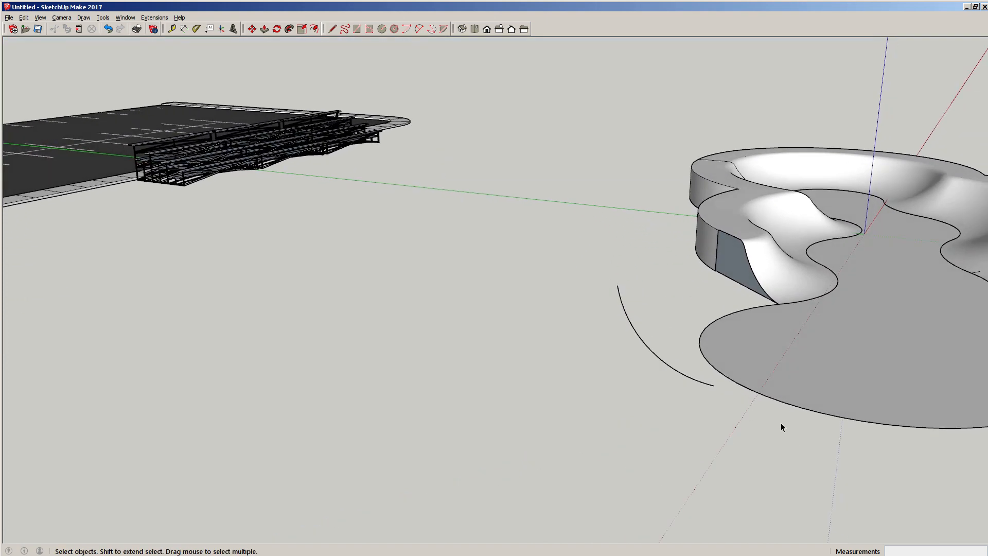
pyautogui.click(714, 385)
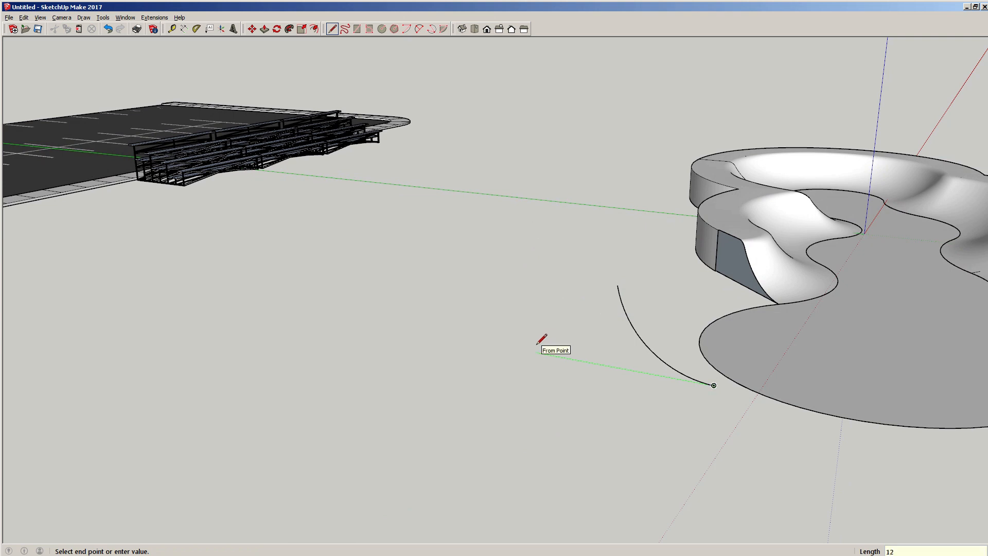
pyautogui.press('Return')
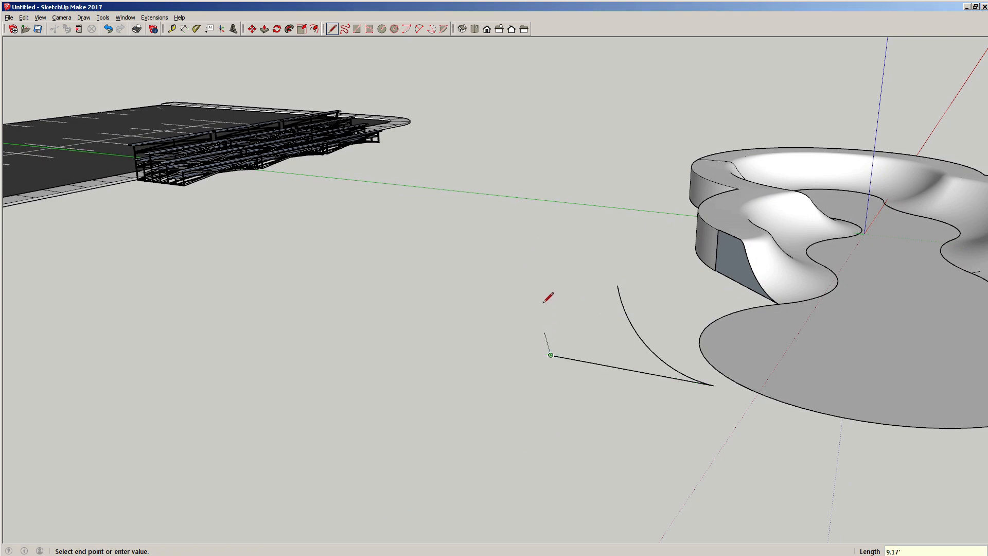
pyautogui.click(552, 276)
pyautogui.click(617, 284)
pyautogui.press('space')
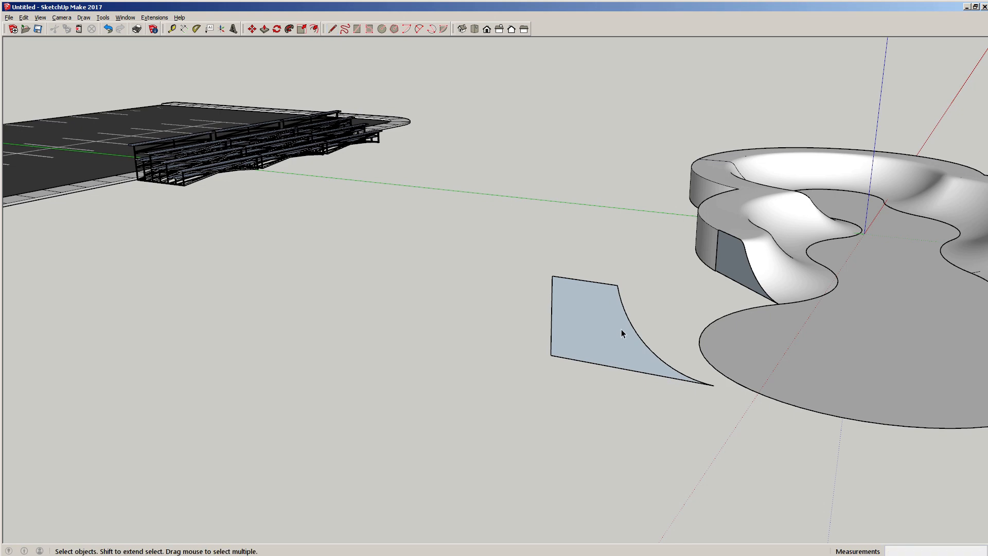
# - Select the whole closed profile, face and edges, and make it a group
pyautogui.scroll(4, 622, 329)
pyautogui.moveTo(627, 344); pyautogui.dragTo(567, 349, button='middle')
pyautogui.press('space')
pyautogui.click(566, 347)
pyautogui.rightClick(566, 352)
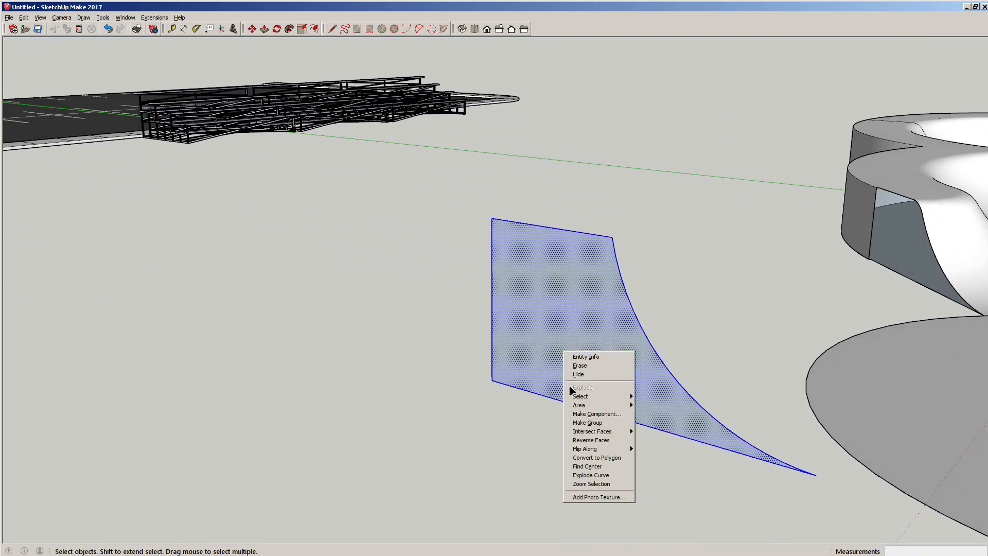
pyautogui.click(581, 424)
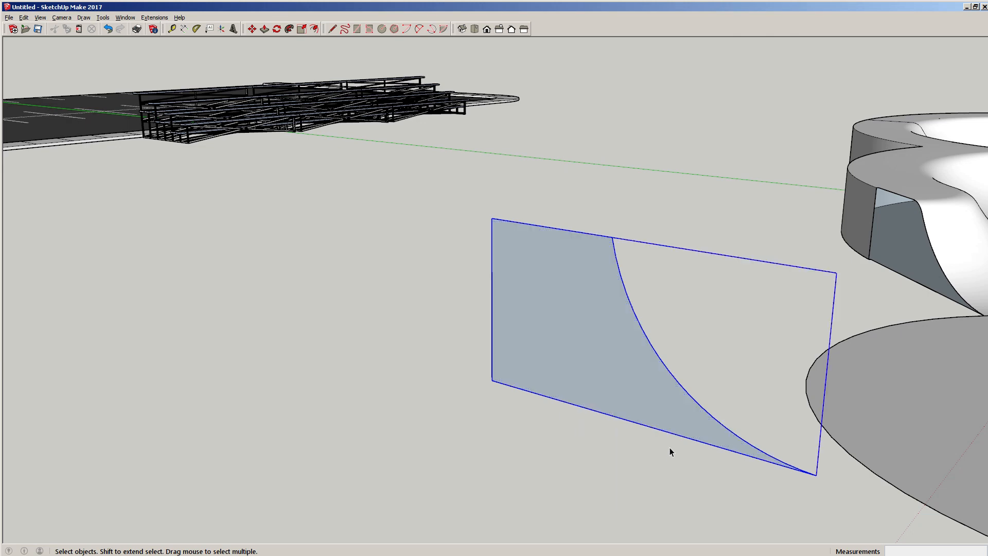
# - Move the profile group by its lower tip onto the corner where the bowl's open end meets the floor edge
pyautogui.press('m')
pyautogui.click(816, 475)
pyautogui.moveTo(925, 348); pyautogui.dragTo(728, 396, button='middle')
pyautogui.scroll(3, 786, 344)
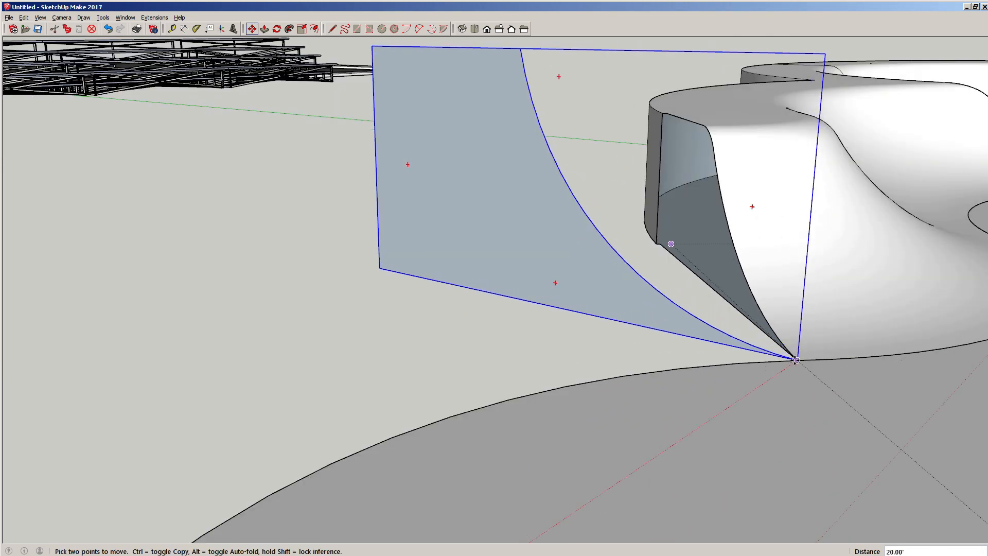
pyautogui.click(795, 360)
pyautogui.moveTo(653, 406); pyautogui.dragTo(758, 445, button='middle')
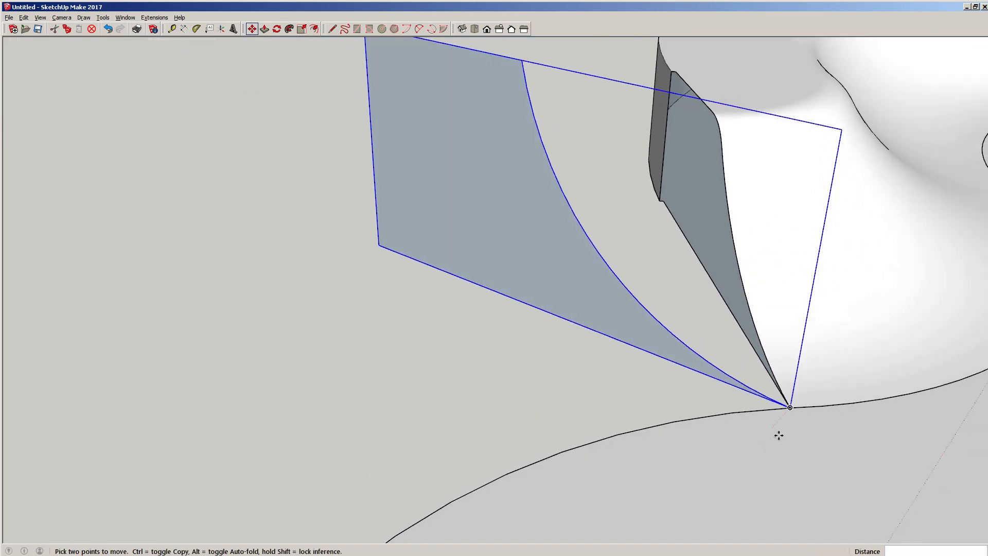
# - Rotate the profile group about its lower tip until it lines up with the existing bowl wall's end face
pyautogui.press('q')
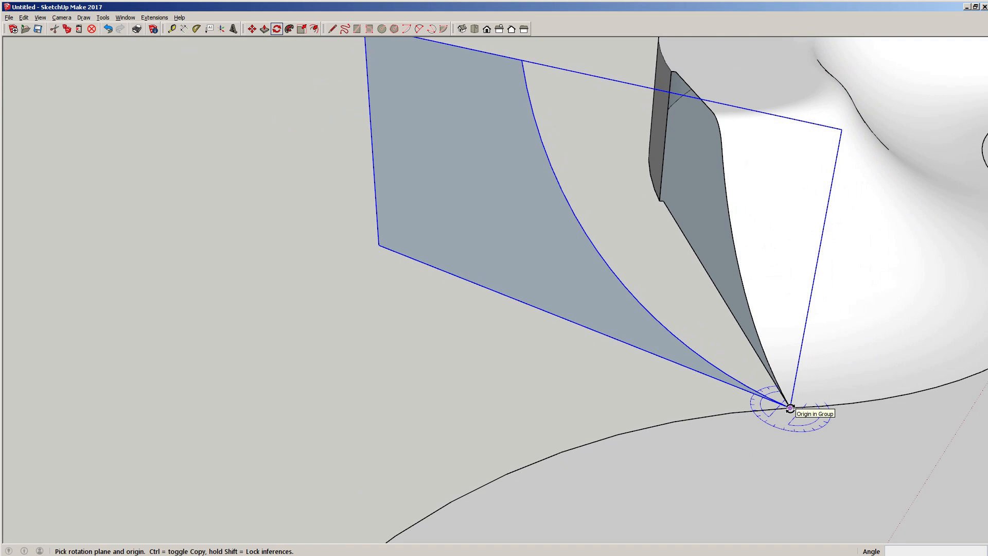
pyautogui.click(791, 407)
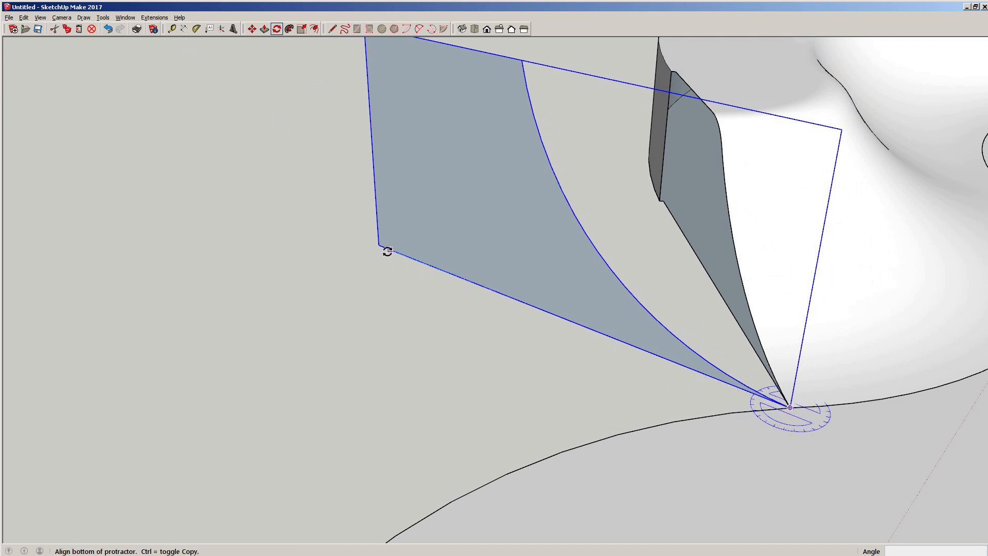
pyautogui.click(408, 256)
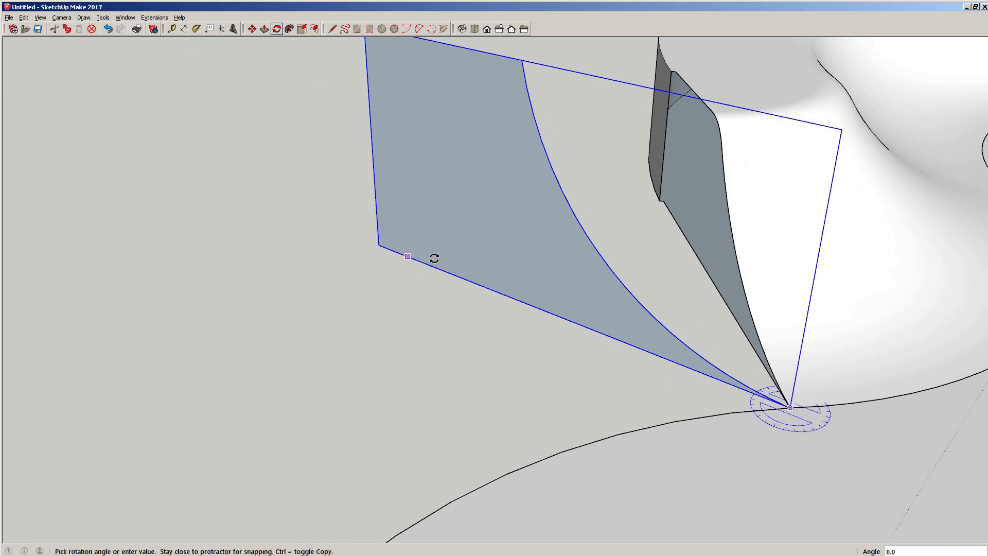
pyautogui.click(688, 237)
pyautogui.moveTo(598, 276); pyautogui.dragTo(906, 224, button='middle')
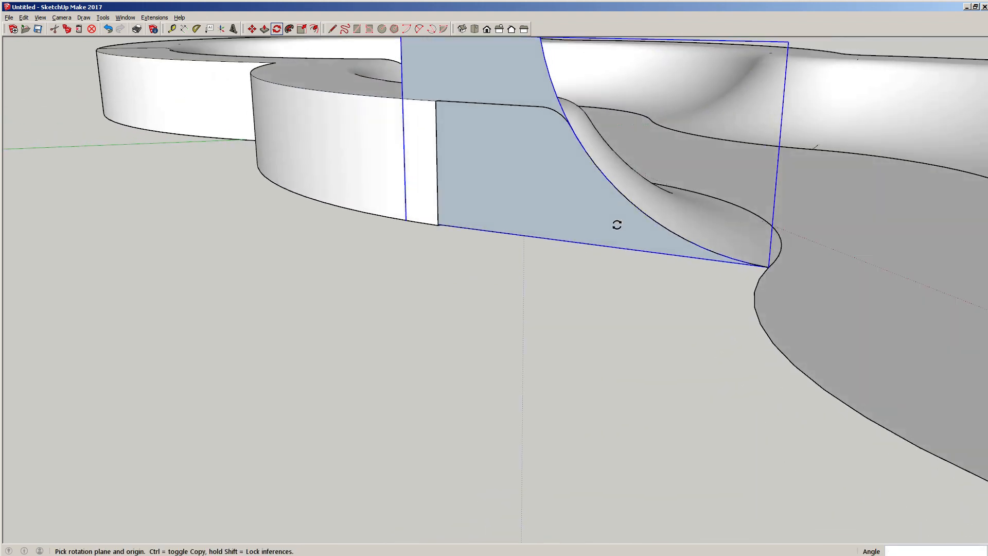
# - Copy the arc edge of the floor's rounded open end from inside its group and paste it in place outside the group
pyautogui.scroll(-4, 568, 243)
pyautogui.moveTo(568, 247); pyautogui.dragTo(572, 332, button='middle')
pyautogui.press('space')
pyautogui.scroll(-2, 638, 353)
pyautogui.keyDown('shift'); pyautogui.moveTo(638, 353); pyautogui.dragTo(510, 326, button='middle'); pyautogui.keyUp('shift')
pyautogui.moveTo(538, 336); pyautogui.dragTo(592, 352)
pyautogui.moveTo(452, 331); pyautogui.dragTo(546, 348, button='middle')
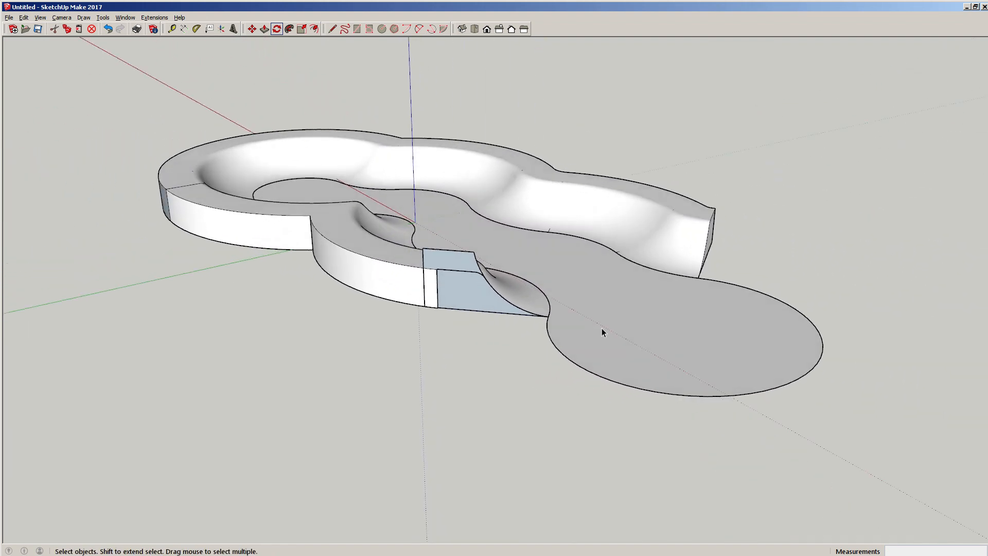
pyautogui.doubleClick(615, 337)
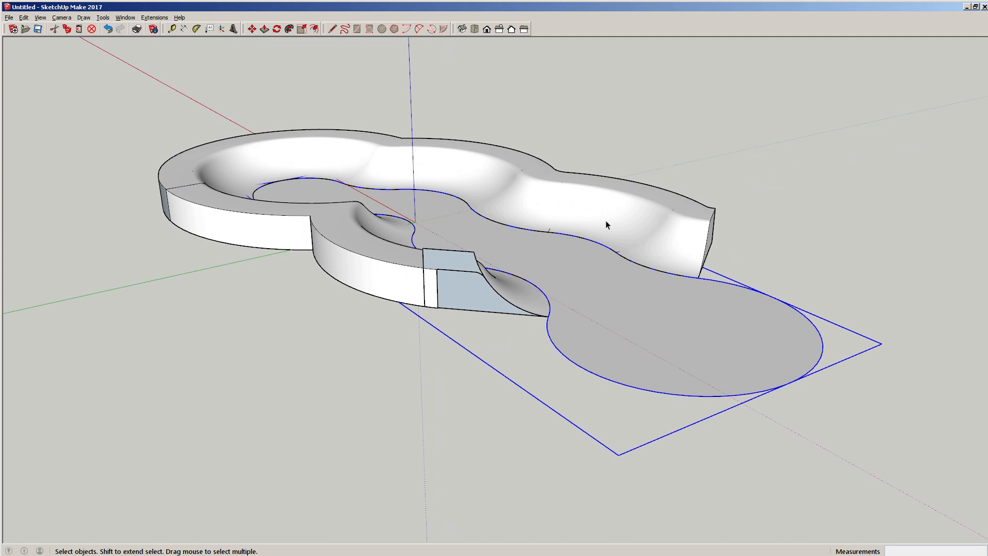
pyautogui.click(607, 220)
pyautogui.click(468, 287)
pyautogui.doubleClick(622, 344)
pyautogui.doubleClick(631, 338)
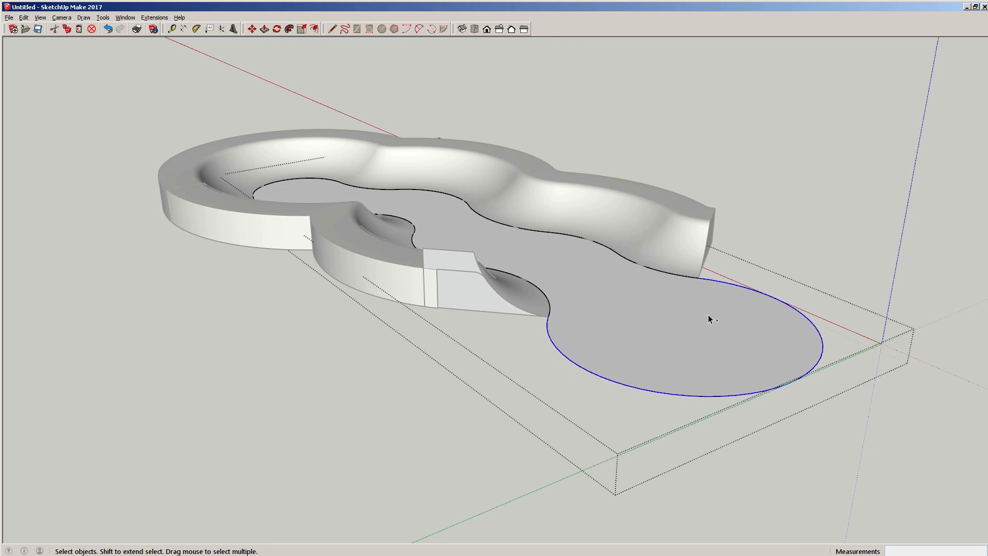
pyautogui.click(353, 368)
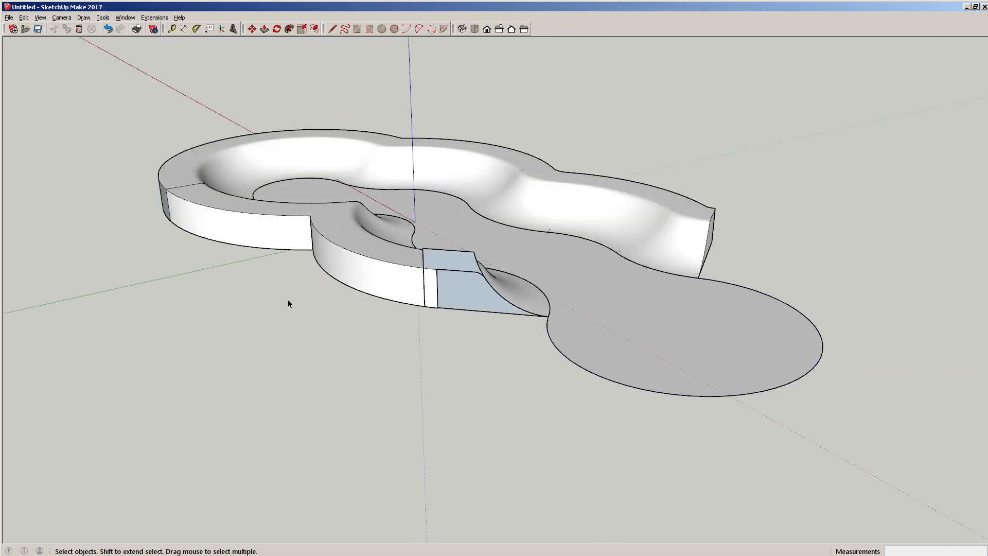
pyautogui.click(23, 17)
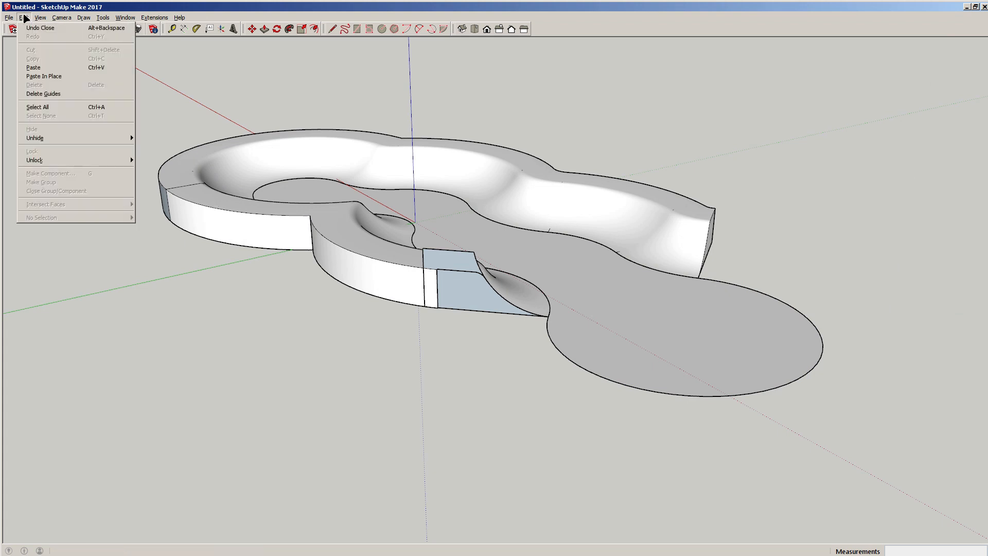
pyautogui.click(45, 76)
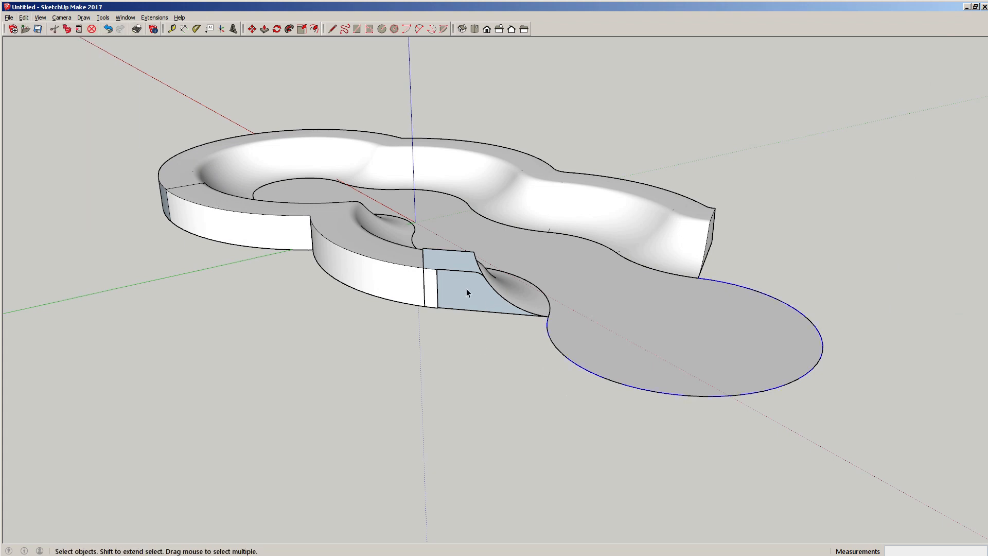
# - Explode the tall profile group at the bowl wall's open end
pyautogui.click(456, 261)
pyautogui.rightClick(442, 258)
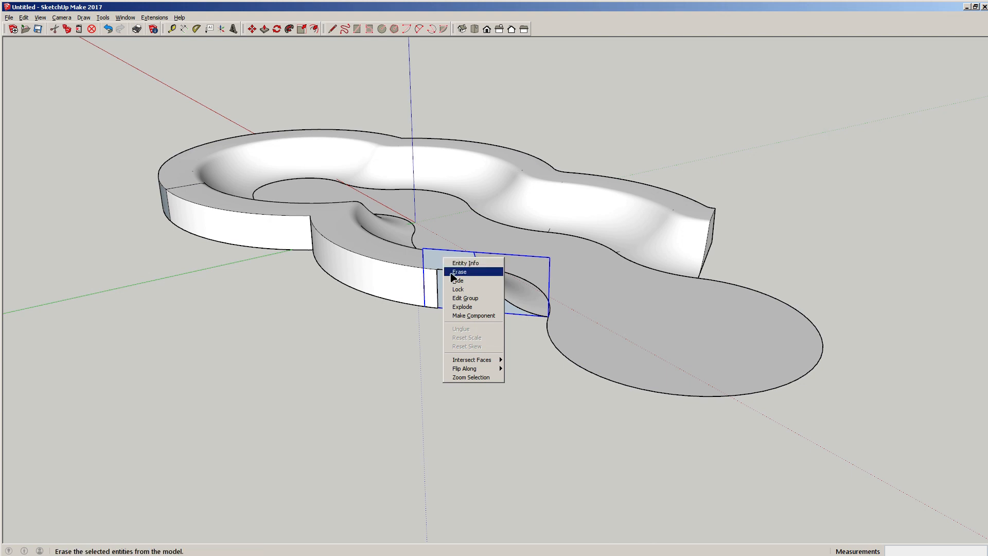
pyautogui.click(462, 307)
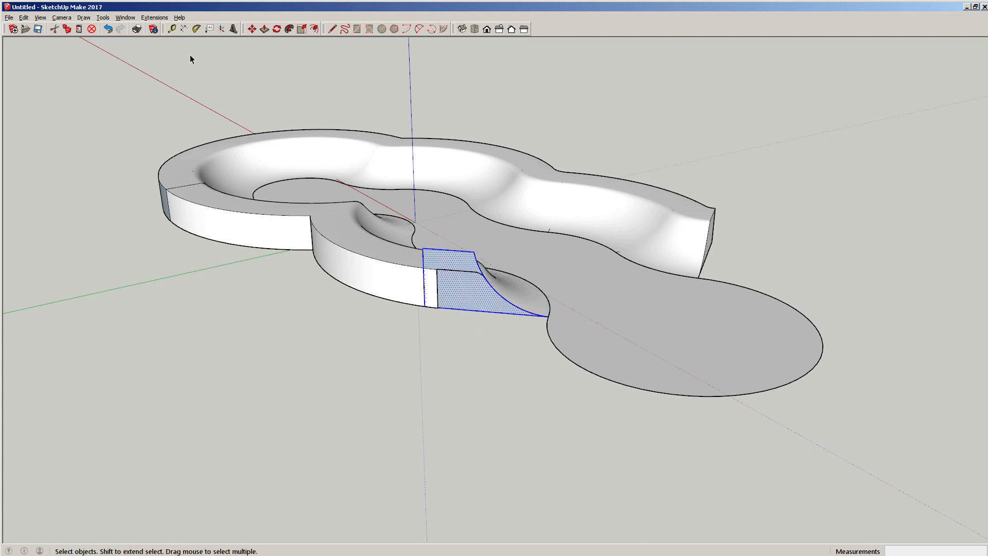
# - Extrude the tall profile with Follow Me along the pasted arc around the floor's rounded end, undoing an incomplete first sweep
pyautogui.click(289, 28)
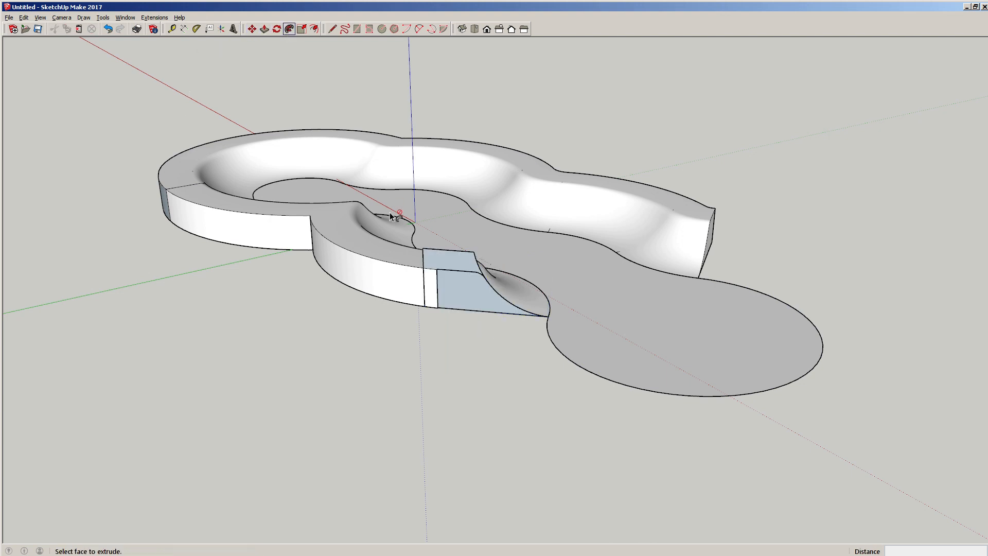
pyautogui.moveTo(484, 280); pyautogui.dragTo(544, 327)
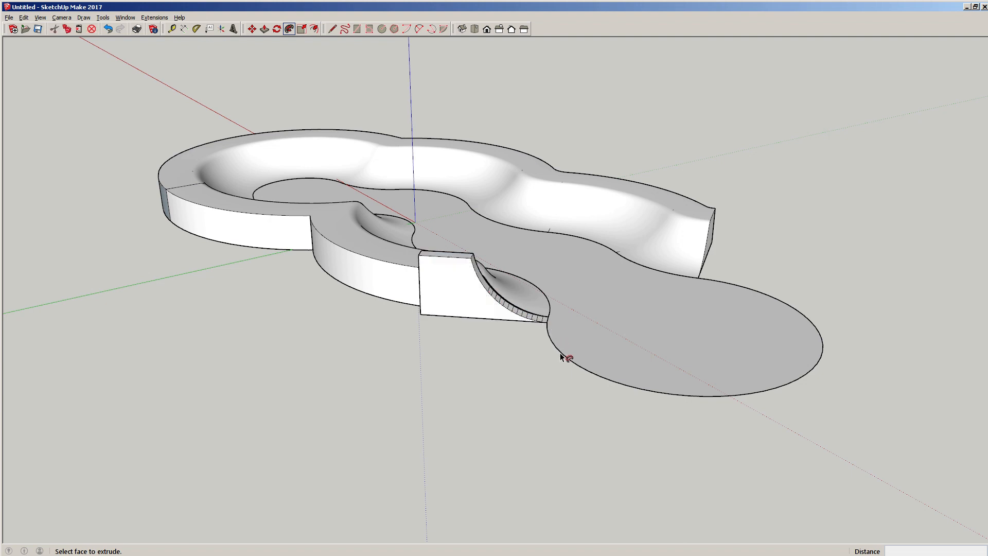
pyautogui.hotkey('ctrl', 'z')
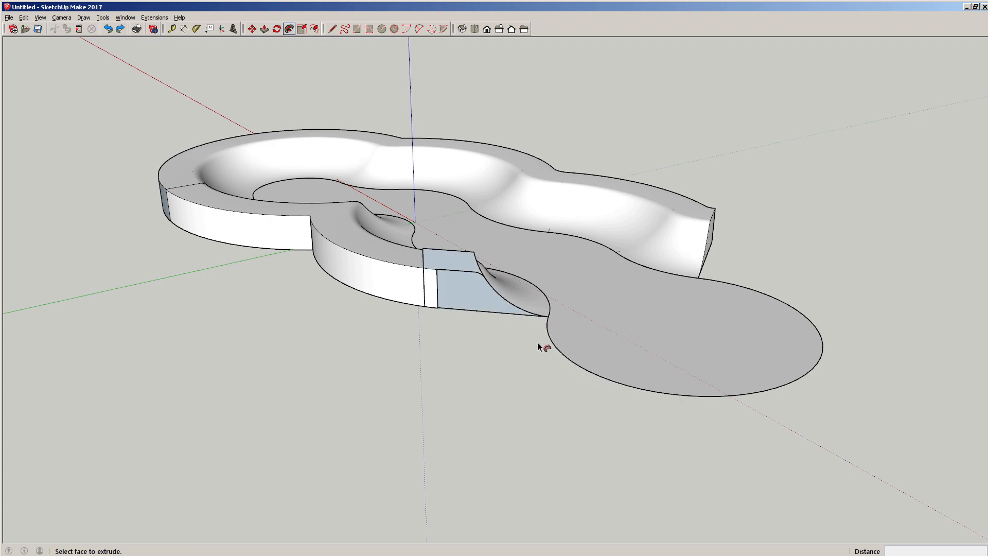
pyautogui.moveTo(455, 265); pyautogui.dragTo(690, 285)
# - Examine the seams where the new tall ramp meets the ends of the existing bowl walls
pyautogui.moveTo(631, 292); pyautogui.dragTo(455, 261, button='middle')
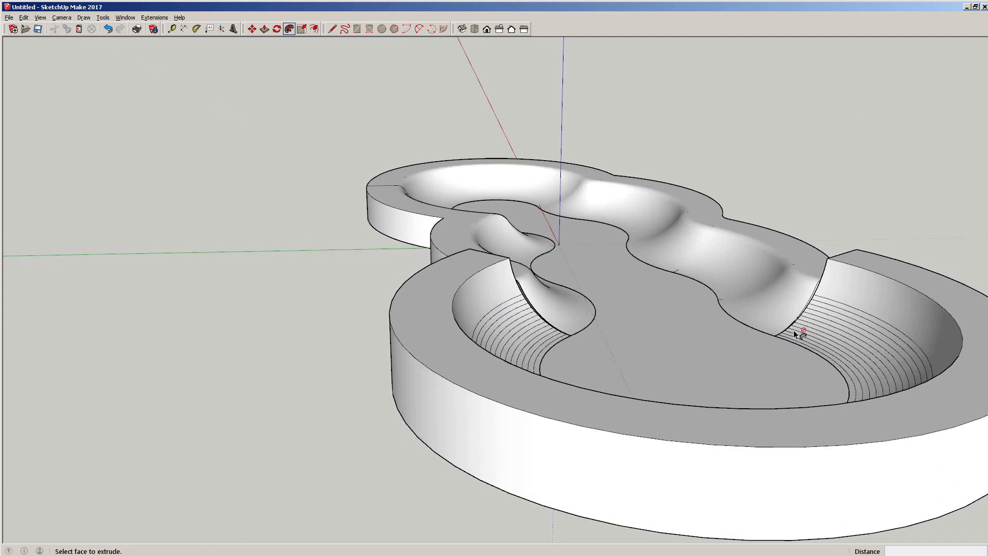
pyautogui.scroll(3, 796, 333)
pyautogui.moveTo(798, 333); pyautogui.dragTo(938, 293, button='middle')
pyautogui.scroll(4, 669, 293)
pyautogui.moveTo(672, 298); pyautogui.dragTo(752, 289, button='middle')
pyautogui.scroll(-5, 585, 391)
pyautogui.scroll(3, 531, 375)
pyautogui.moveTo(530, 375); pyautogui.dragTo(526, 244, button='middle')
pyautogui.scroll(-3, 526, 244)
pyautogui.moveTo(541, 296); pyautogui.dragTo(507, 329, button='middle')
pyautogui.scroll(3, 512, 334)
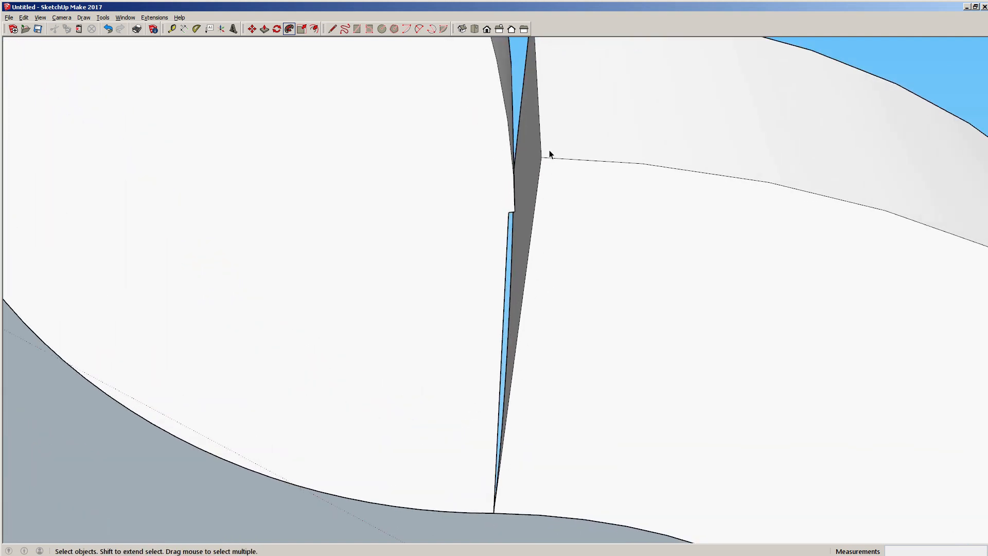
# - Rotate the tall ramp's end face about its corner at the floor edge until its outer bottom corner meets the adjoining bowl wall's end
pyautogui.click(519, 287)
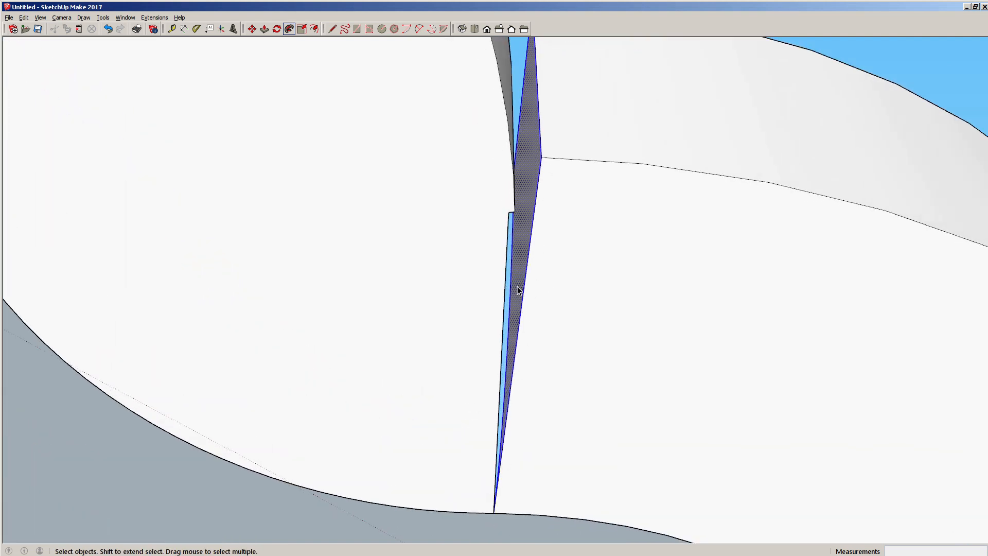
pyautogui.click(518, 286)
pyautogui.doubleClick(517, 286)
pyautogui.press('q')
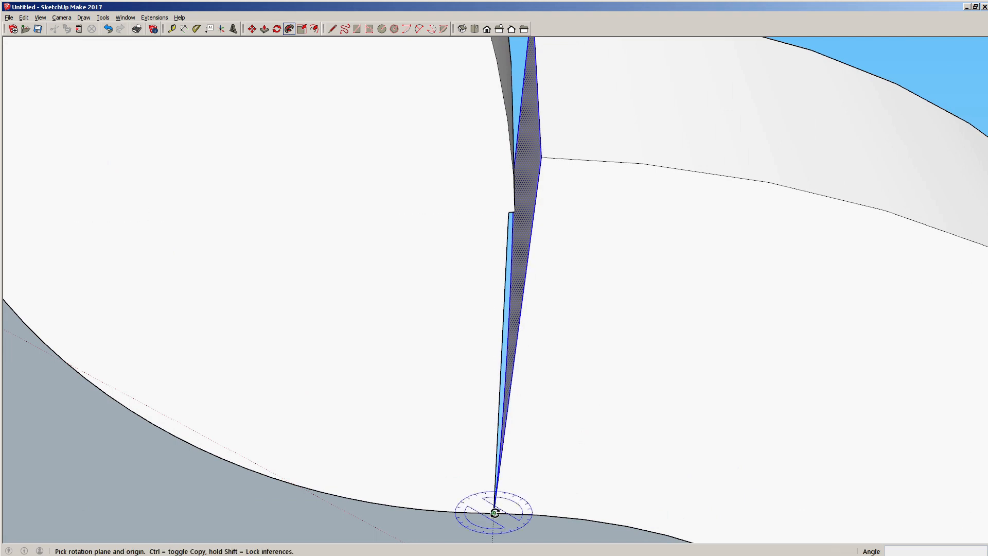
pyautogui.click(495, 513)
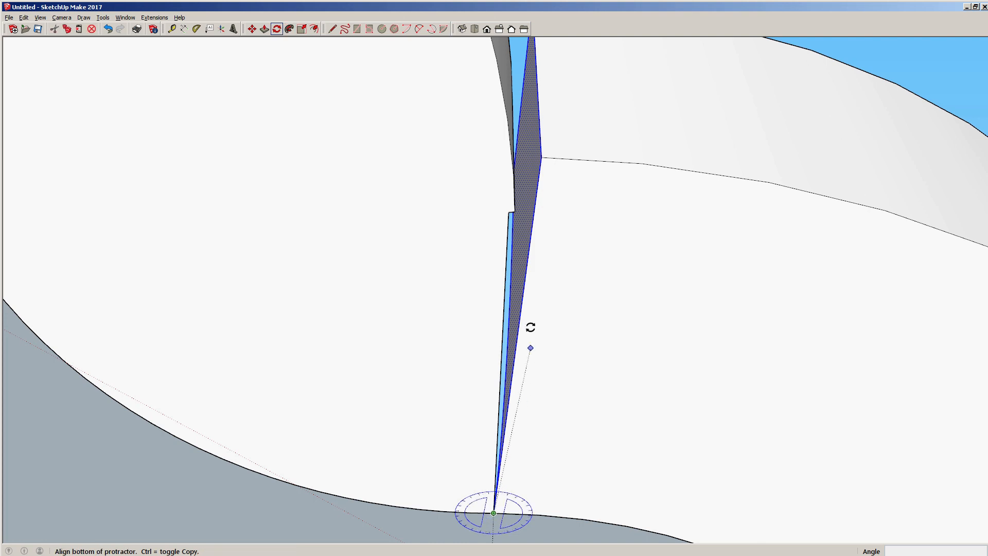
pyautogui.click(541, 157)
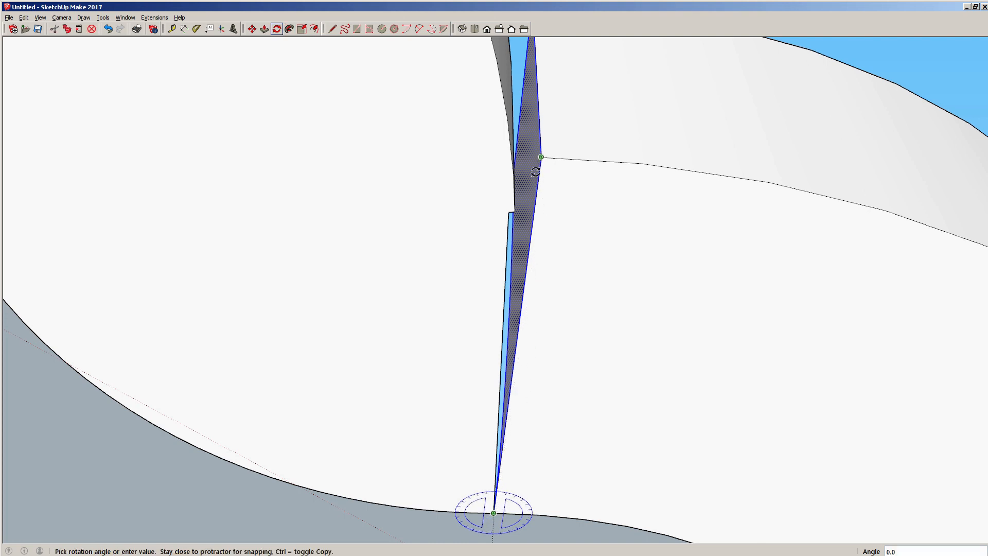
pyautogui.click(509, 221)
pyautogui.moveTo(544, 217); pyautogui.dragTo(476, 349, button='middle')
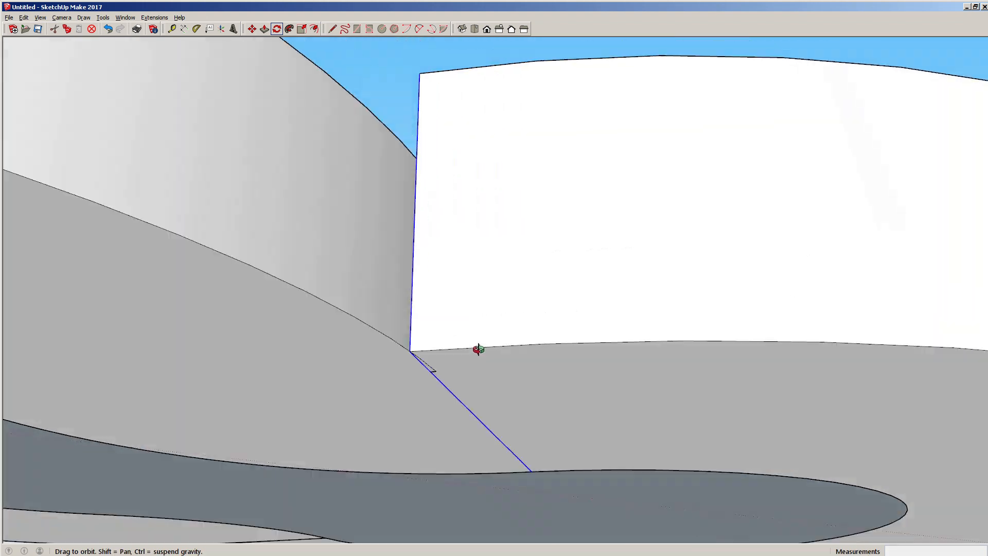
pyautogui.moveTo(565, 318); pyautogui.dragTo(548, 474, button='middle')
pyautogui.press('space')
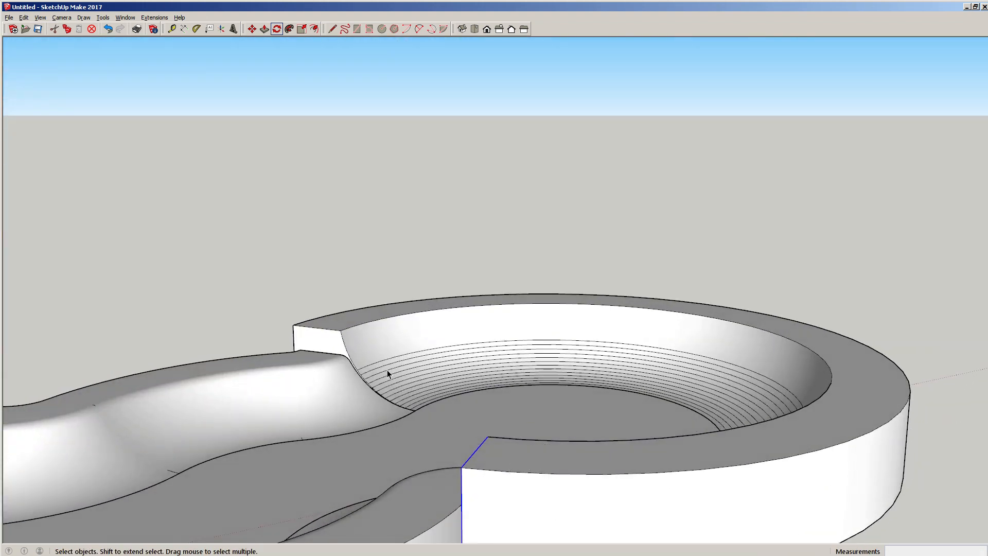
# - Rotate the end face at the tall ramp's other end about its floor-edge corner to align with the opposite bowl wall's outer corner
pyautogui.scroll(2, 346, 347)
pyautogui.moveTo(446, 516); pyautogui.dragTo(712, 257, button='middle')
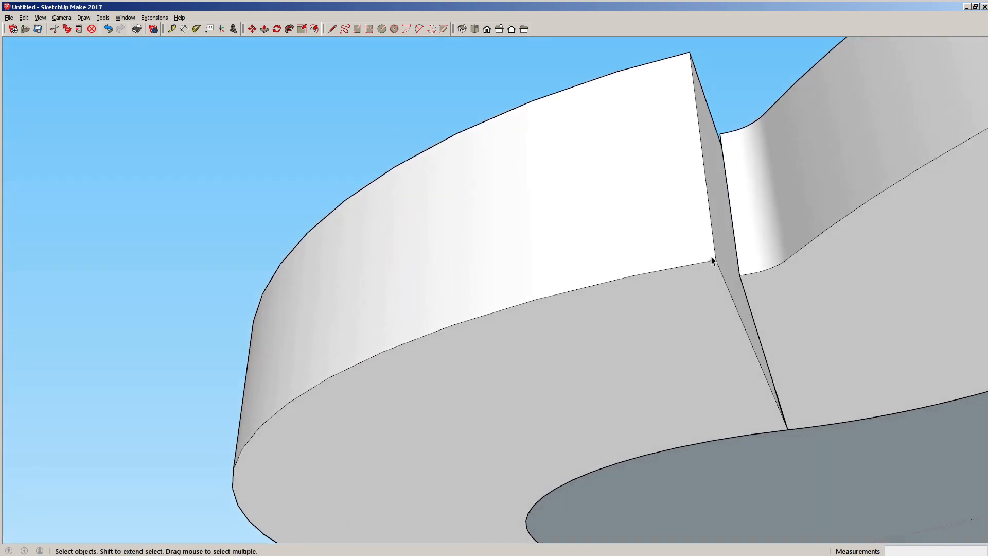
pyautogui.click(731, 275)
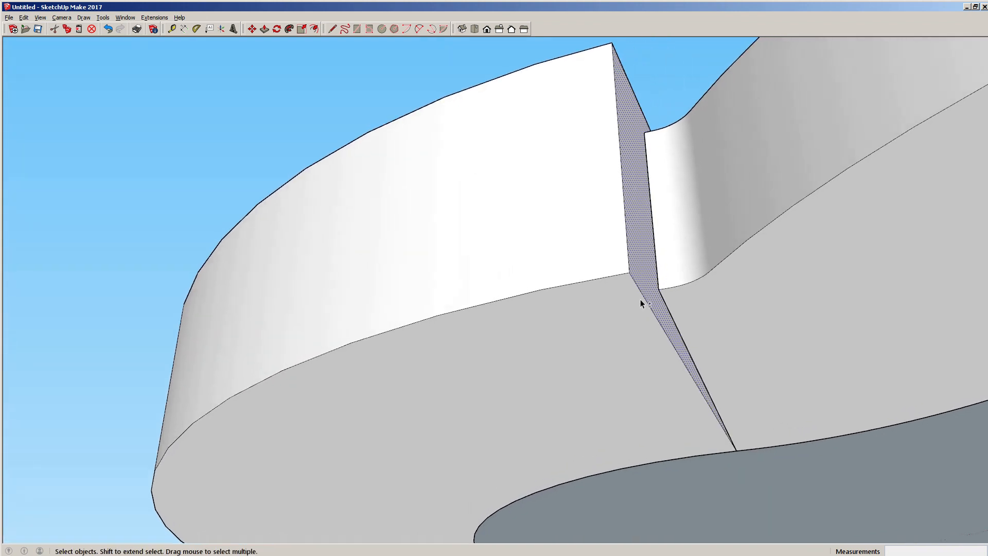
pyautogui.doubleClick(642, 256)
pyautogui.press('q')
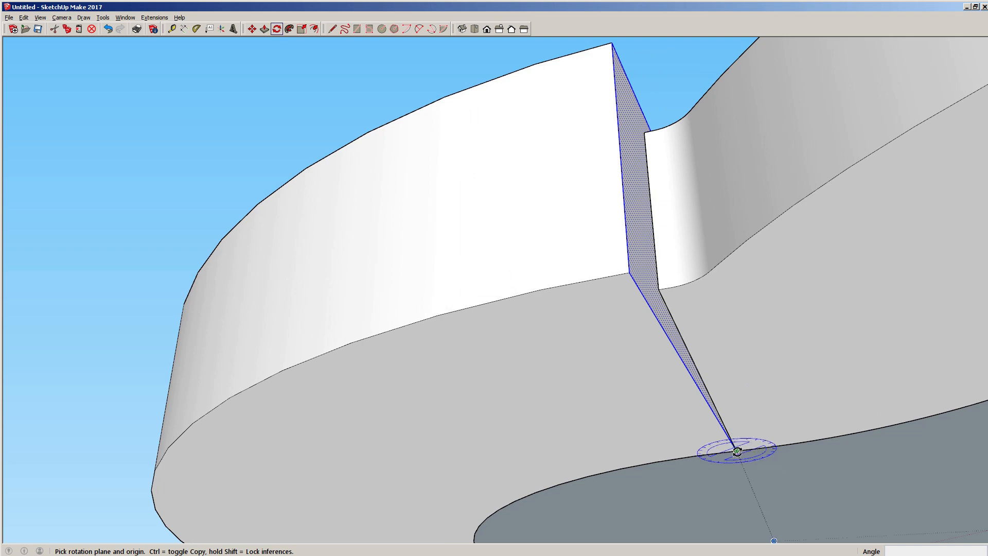
pyautogui.click(736, 451)
pyautogui.click(631, 274)
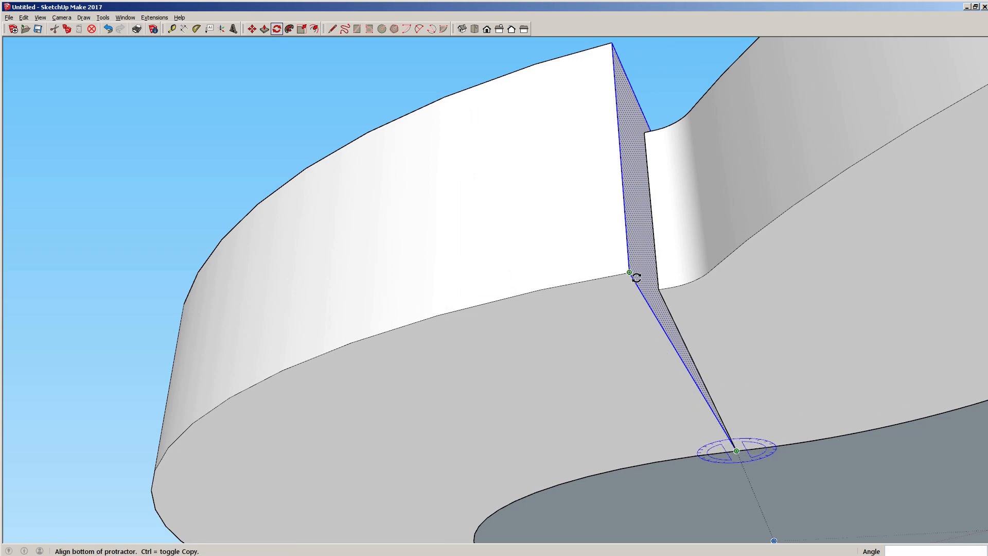
pyautogui.click(658, 291)
pyautogui.moveTo(657, 291); pyautogui.dragTo(694, 453, button='middle')
pyautogui.press('space')
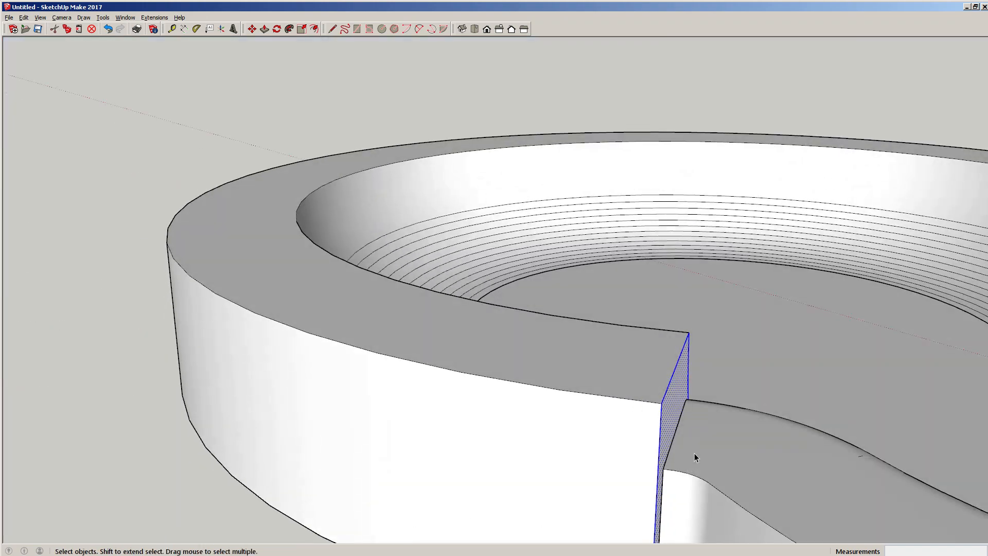
pyautogui.scroll(-3, 235, 320)
pyautogui.click(234, 320)
# - Examine both junctions between the tall ramp and the lower bowl walls from inside and outside the bowl
pyautogui.moveTo(613, 420)
pyautogui.mouseDown(button='middle')
pyautogui.moveTo(750, 360)
pyautogui.moveTo(445, 342)
pyautogui.moveTo(415, 364)
pyautogui.moveTo(467, 334)
pyautogui.moveTo(353, 312)
pyautogui.moveTo(643, 313)
pyautogui.moveTo(477, 287)
pyautogui.moveTo(525, 307)
pyautogui.moveTo(710, 295)
pyautogui.moveTo(616, 324)
pyautogui.moveTo(501, 335)
pyautogui.mouseUp(button='middle')
pyautogui.scroll(3, 456, 271)
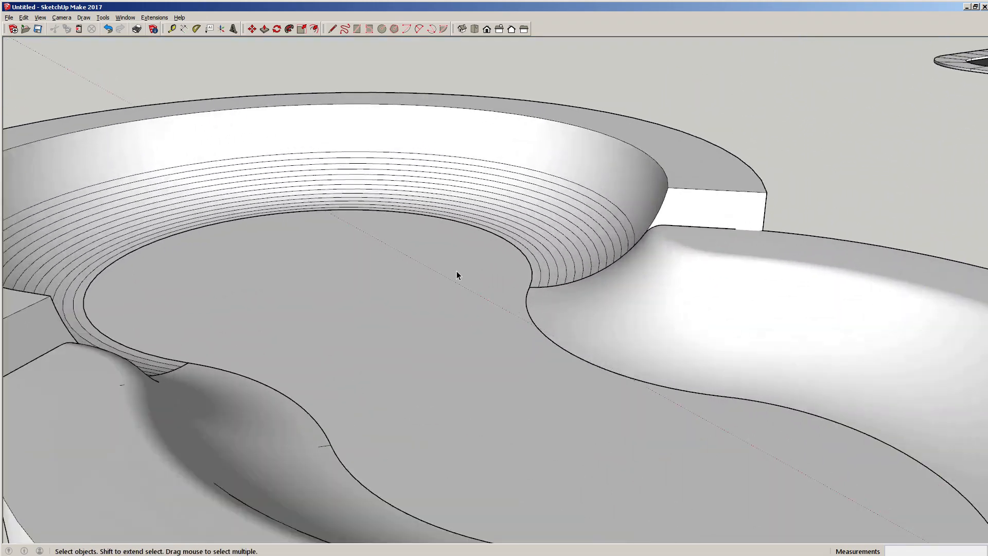
pyautogui.scroll(-3, 575, 275)
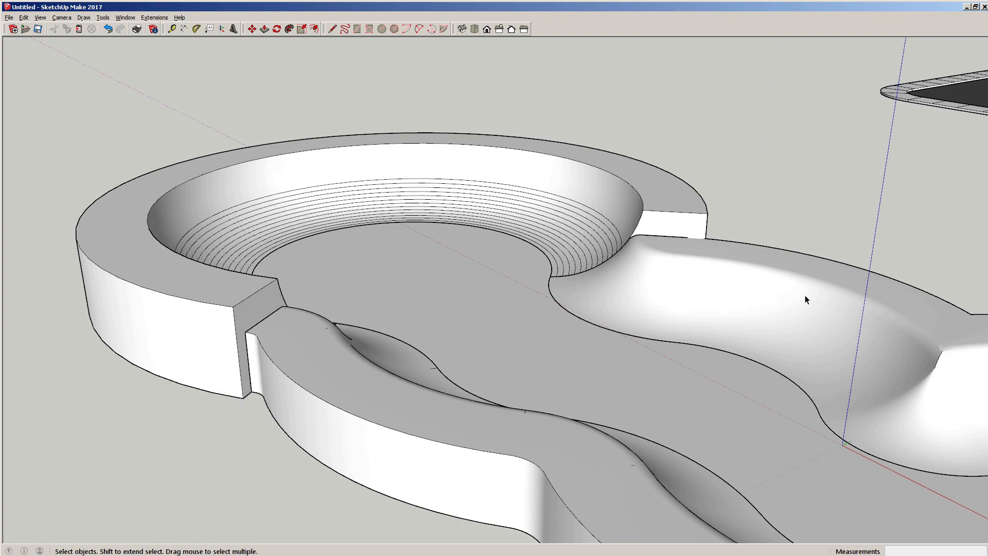
pyautogui.moveTo(539, 398)
pyautogui.mouseDown(button='middle')
pyautogui.moveTo(353, 379)
pyautogui.moveTo(315, 327)
pyautogui.moveTo(267, 349)
pyautogui.moveTo(203, 304)
pyautogui.mouseUp(button='middle')
pyautogui.scroll(3, 216, 258)
pyautogui.scroll(2, 576, 341)
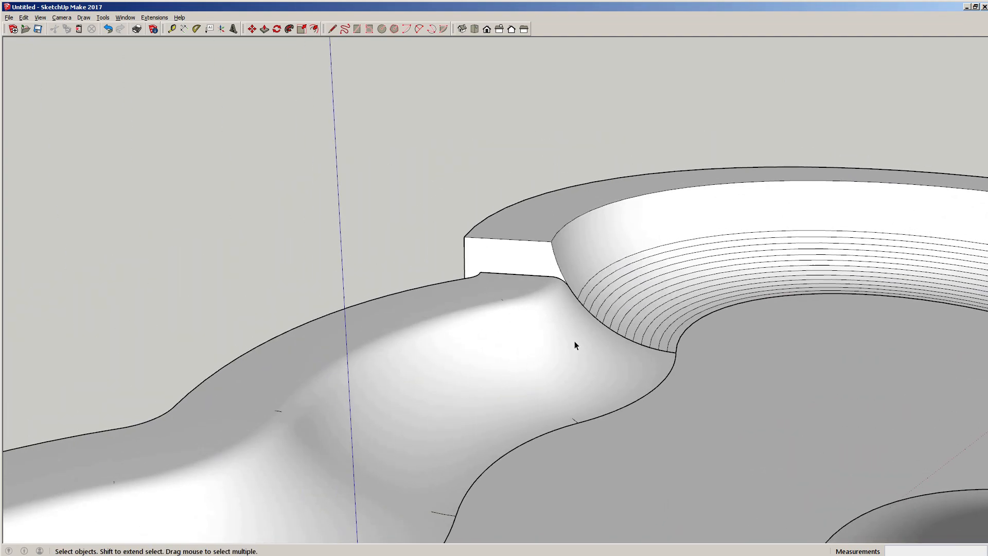
pyautogui.moveTo(576, 342)
pyautogui.mouseDown(button='middle')
pyautogui.moveTo(110, 338)
pyautogui.moveTo(155, 324)
pyautogui.mouseUp(button='middle')
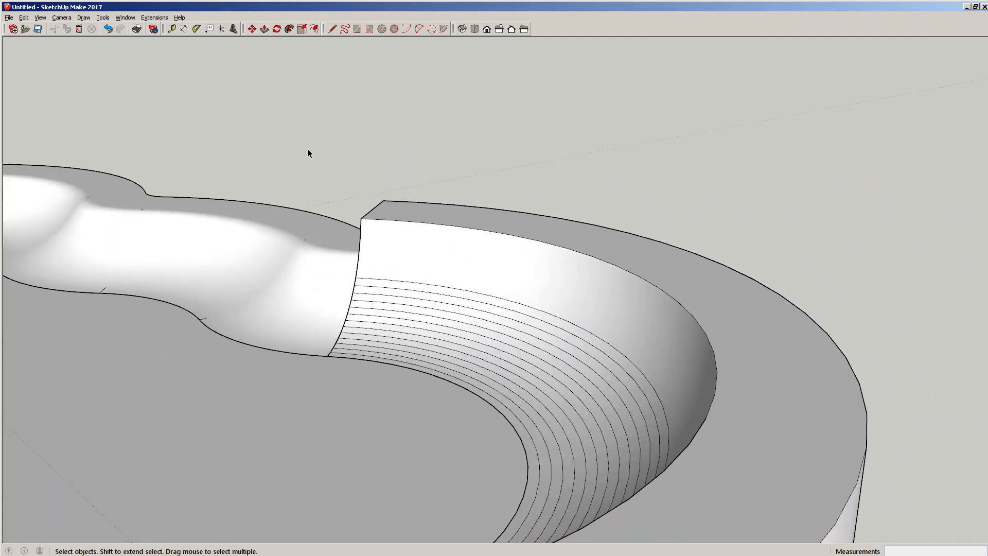
pyautogui.moveTo(160, 290); pyautogui.dragTo(503, 306, button='middle')
pyautogui.scroll(-6, 545, 270)
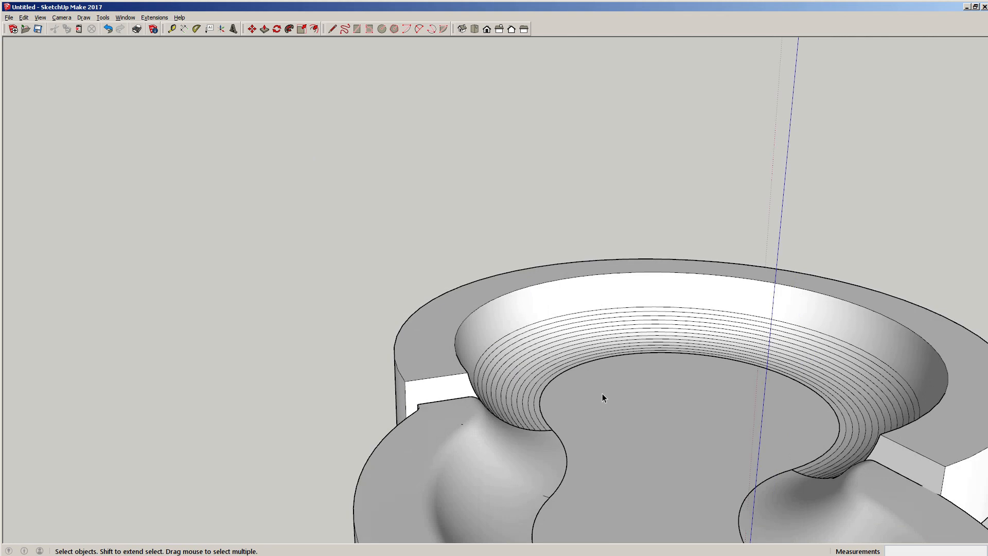
pyautogui.moveTo(603, 398)
pyautogui.mouseDown(button='middle')
pyautogui.moveTo(463, 347)
pyautogui.moveTo(671, 336)
pyautogui.mouseUp(button='middle')
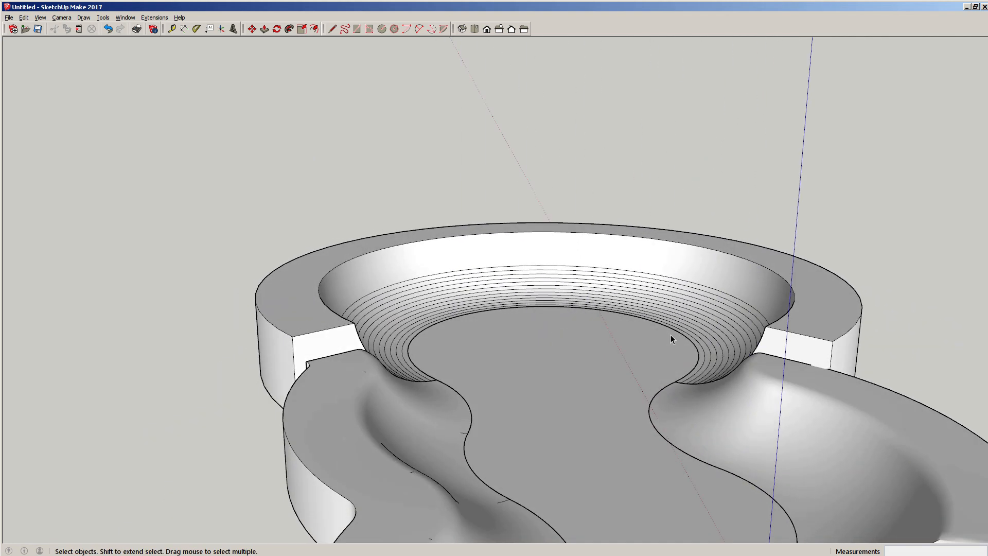
# - Soften the edges of the entire tall ramp with an angle between normals of 12.8 degrees
pyautogui.tripleClick(477, 271)
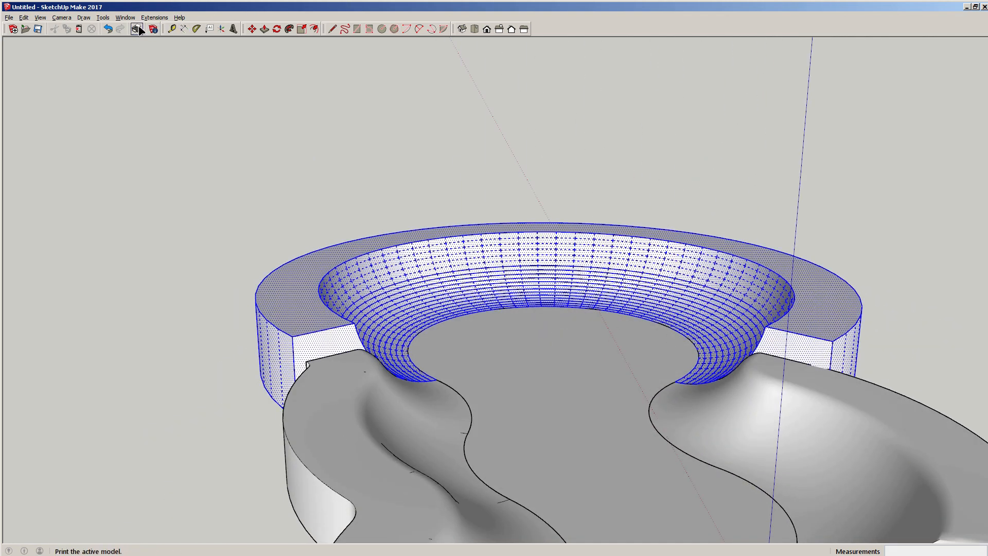
pyautogui.click(103, 17)
pyautogui.click(117, 46)
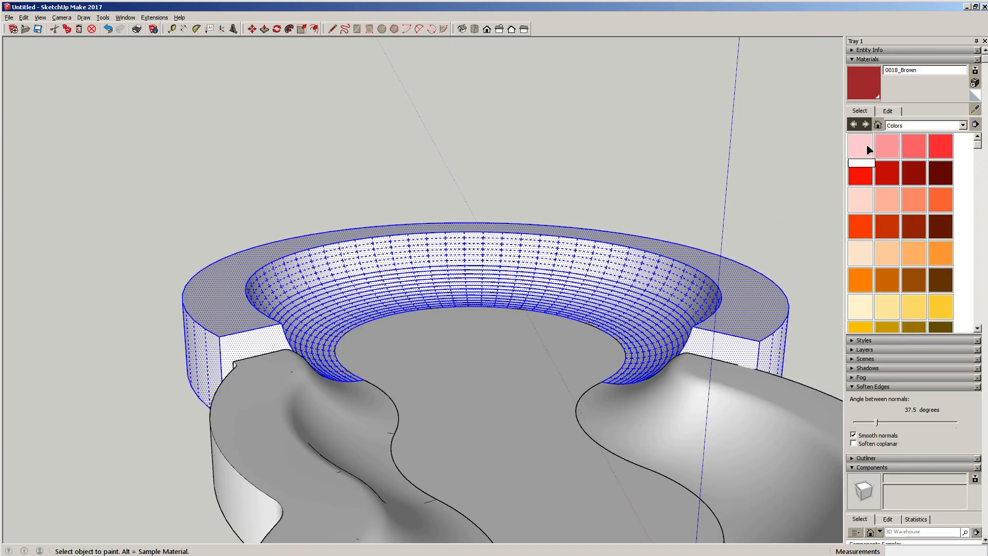
pyautogui.click(867, 149)
pyautogui.click(877, 59)
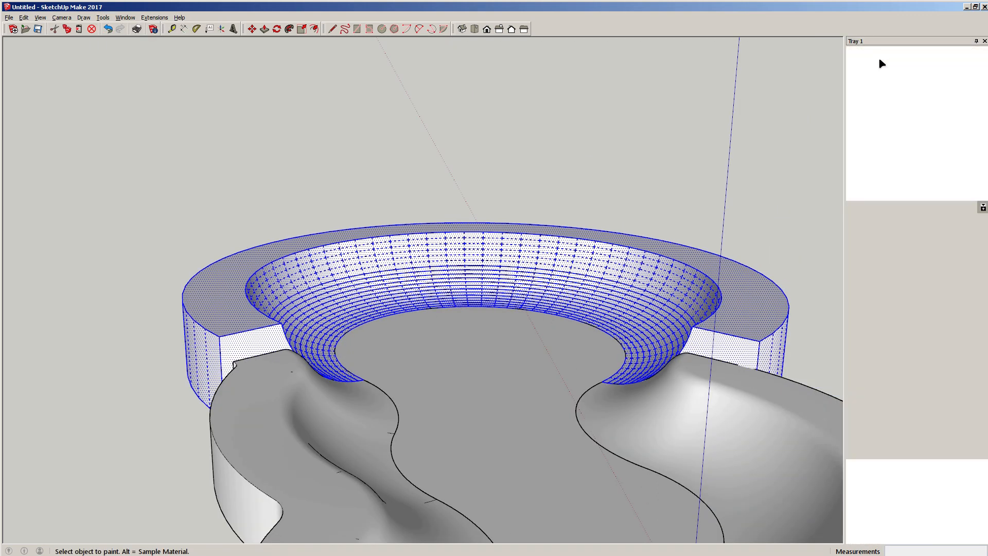
pyautogui.moveTo(878, 154); pyautogui.dragTo(864, 158)
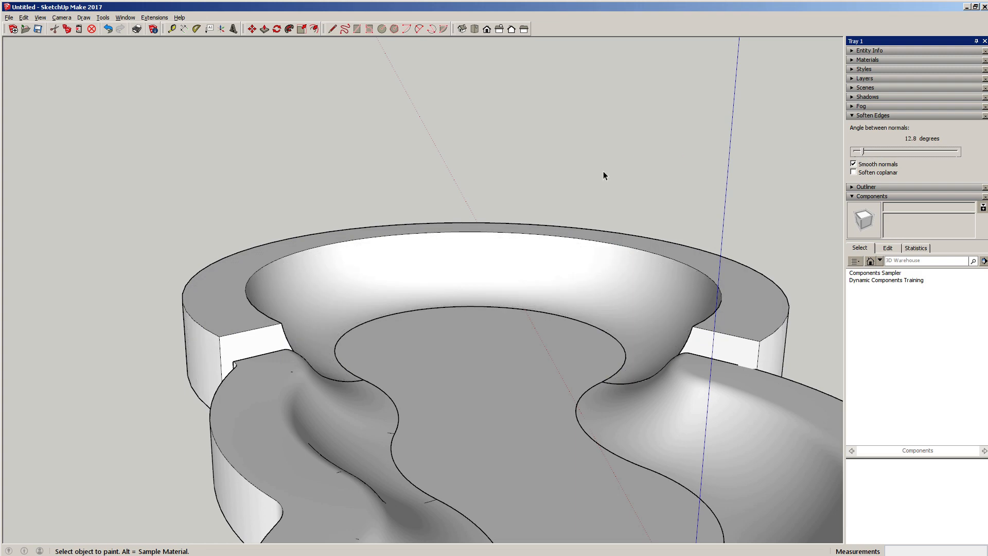
pyautogui.press('space')
pyautogui.click(564, 170)
# - Group all of the tall ramp's geometry and close the side tray
pyautogui.moveTo(395, 225)
pyautogui.mouseDown(button='middle')
pyautogui.moveTo(573, 273)
pyautogui.moveTo(552, 272)
pyautogui.mouseUp(button='middle')
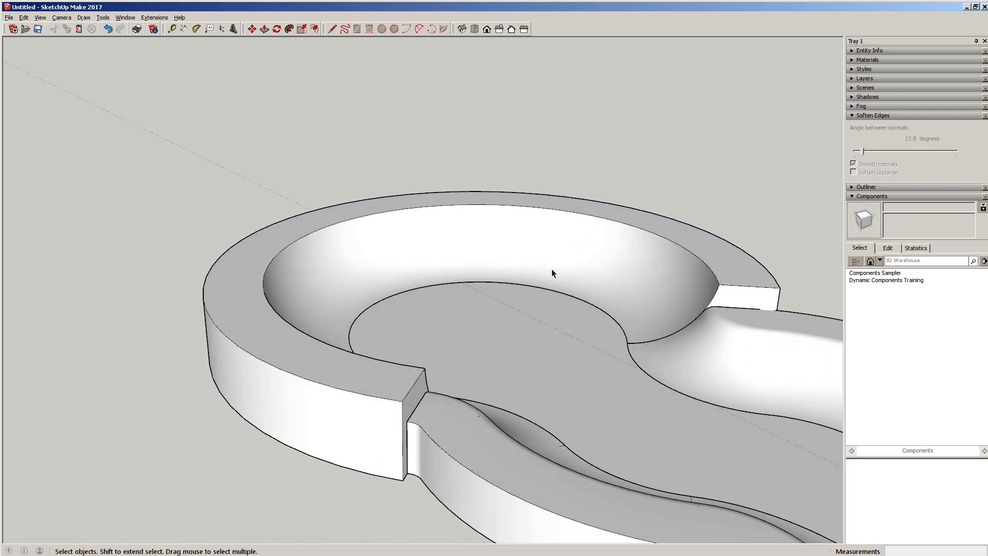
pyautogui.doubleClick(550, 256)
pyautogui.tripleClick(549, 252)
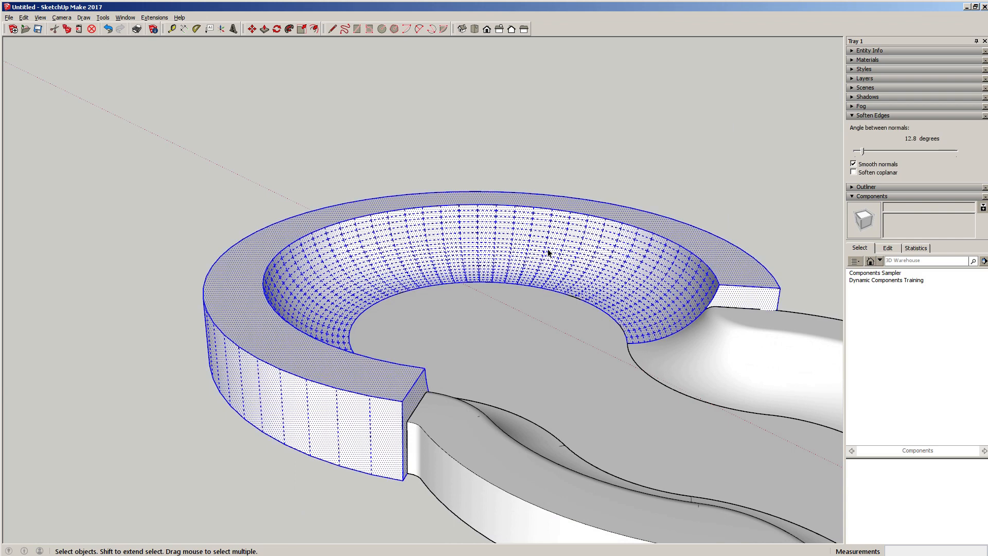
pyautogui.rightClick(548, 252)
pyautogui.moveTo(562, 330)
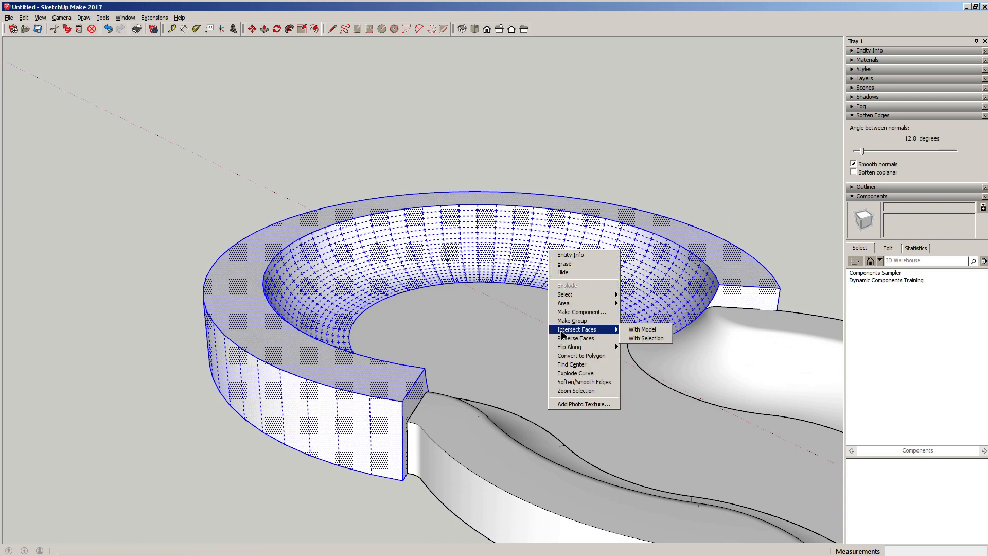
pyautogui.click(572, 321)
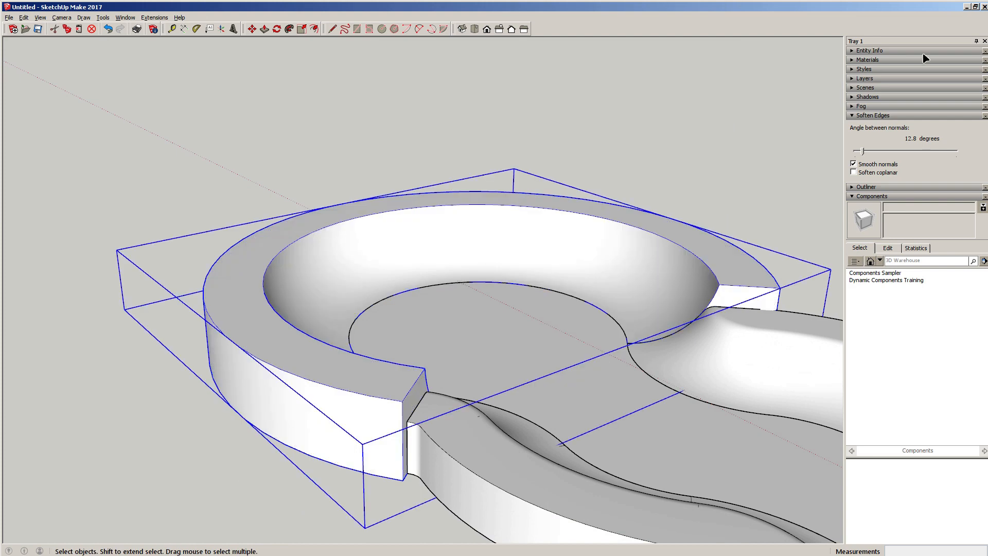
pyautogui.click(985, 41)
pyautogui.moveTo(717, 238); pyautogui.dragTo(864, 206, button='middle')
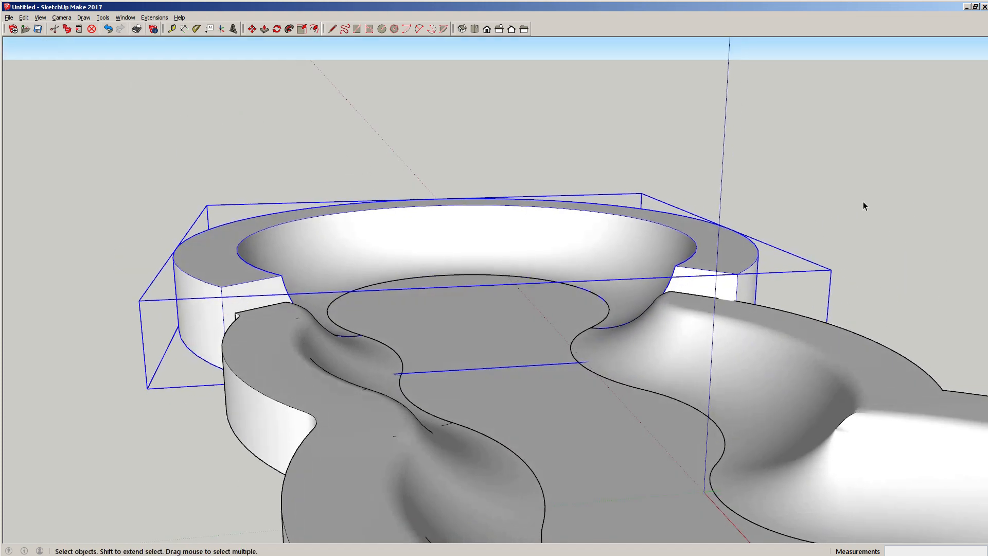
pyautogui.click(864, 203)
# - Examine the whole skatepark and the height difference between the tall ramp and the lower walls
pyautogui.keyDown('shift'); pyautogui.moveTo(515, 439); pyautogui.dragTo(378, 304, button='middle'); pyautogui.keyUp('shift')
pyautogui.scroll(-4, 378, 304)
pyautogui.keyDown('shift'); pyautogui.moveTo(597, 396); pyautogui.dragTo(455, 412, button='middle'); pyautogui.keyUp('shift')
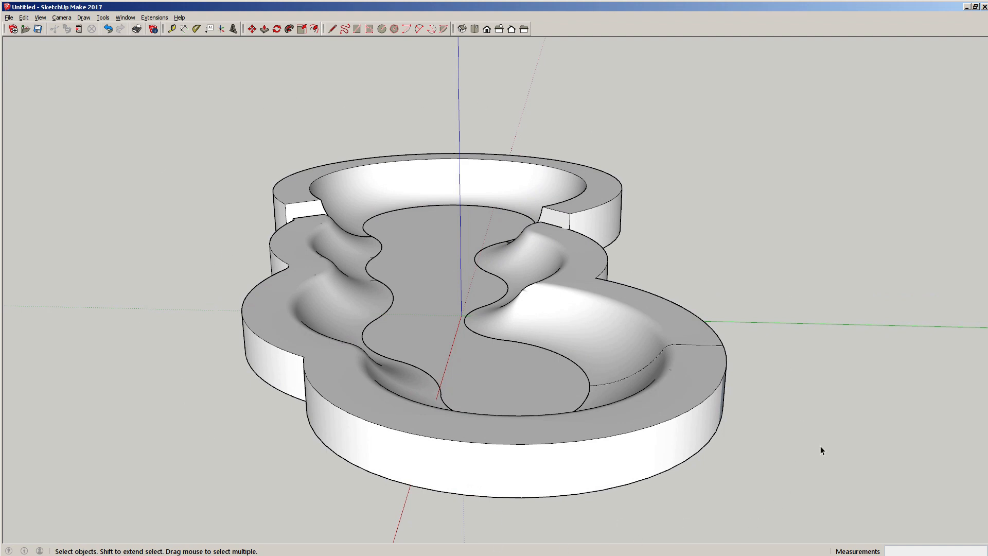
pyautogui.moveTo(142, 310); pyautogui.dragTo(520, 259, button='middle')
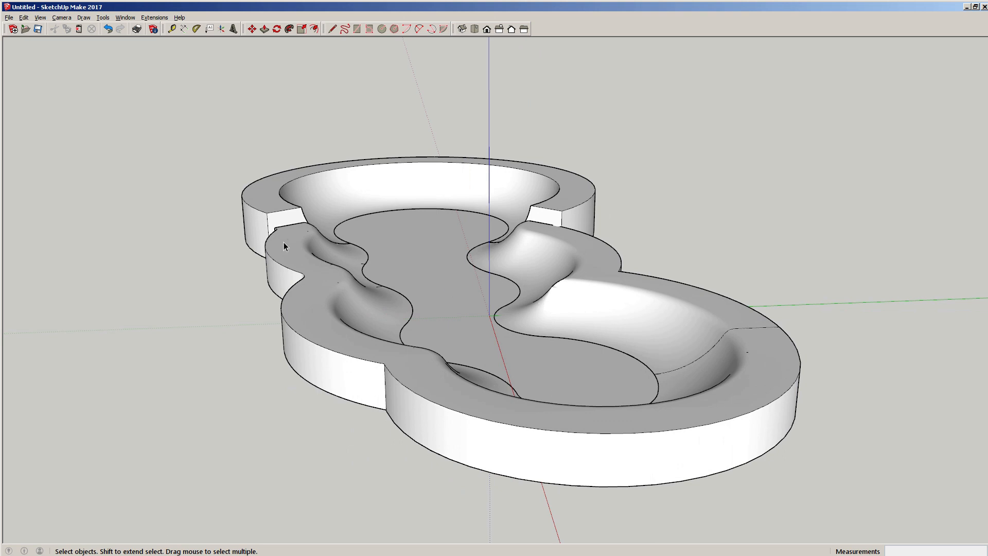
pyautogui.scroll(3, 369, 206)
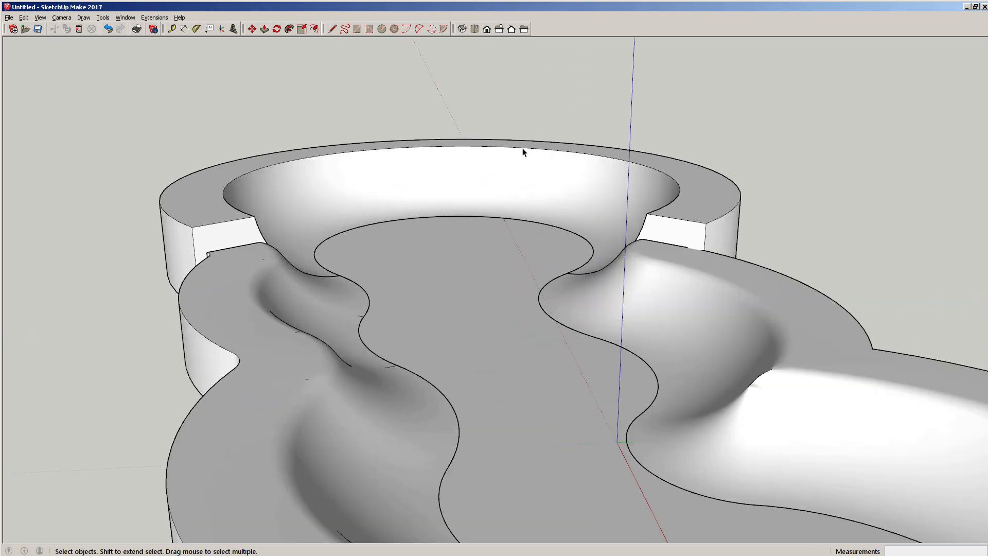
pyautogui.moveTo(500, 332); pyautogui.dragTo(700, 259, button='middle')
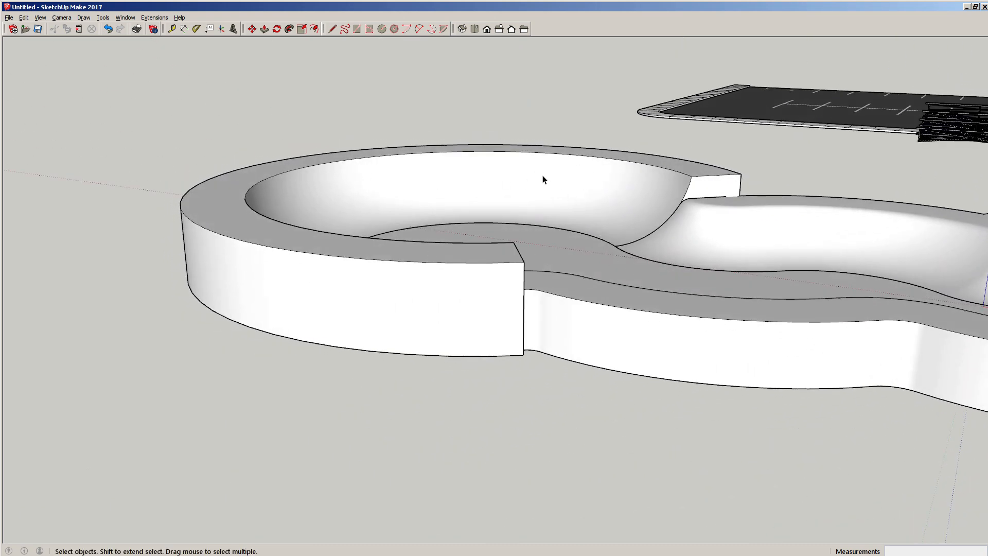
pyautogui.moveTo(559, 251)
pyautogui.mouseDown(button='middle')
pyautogui.moveTo(320, 264)
pyautogui.moveTo(555, 234)
pyautogui.mouseUp(button='middle')
# - Set the Circle tool to 10 sides for a profile at the inner end of the tall ramp
pyautogui.scroll(5, 555, 234)
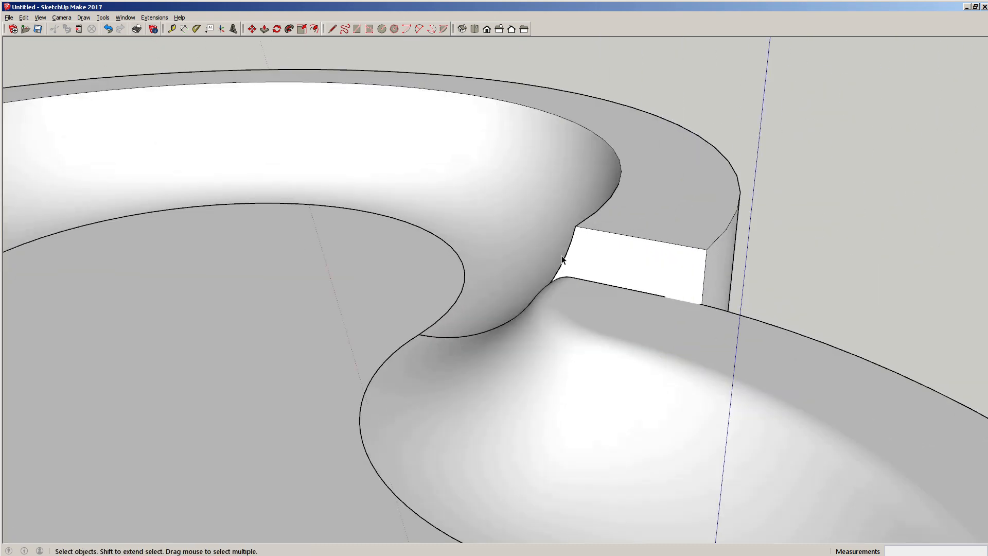
pyautogui.moveTo(724, 225); pyautogui.dragTo(710, 258, button='middle')
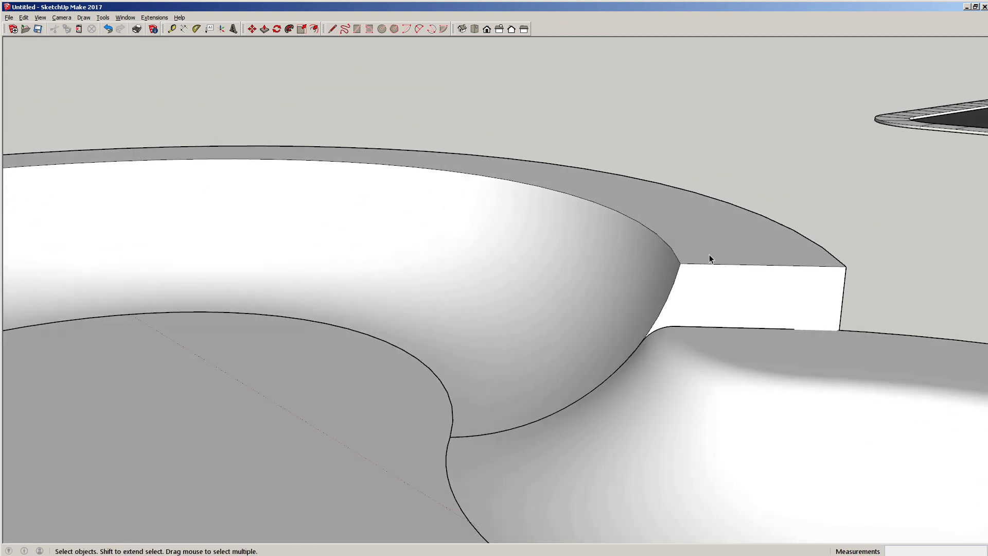
pyautogui.scroll(1, 691, 278)
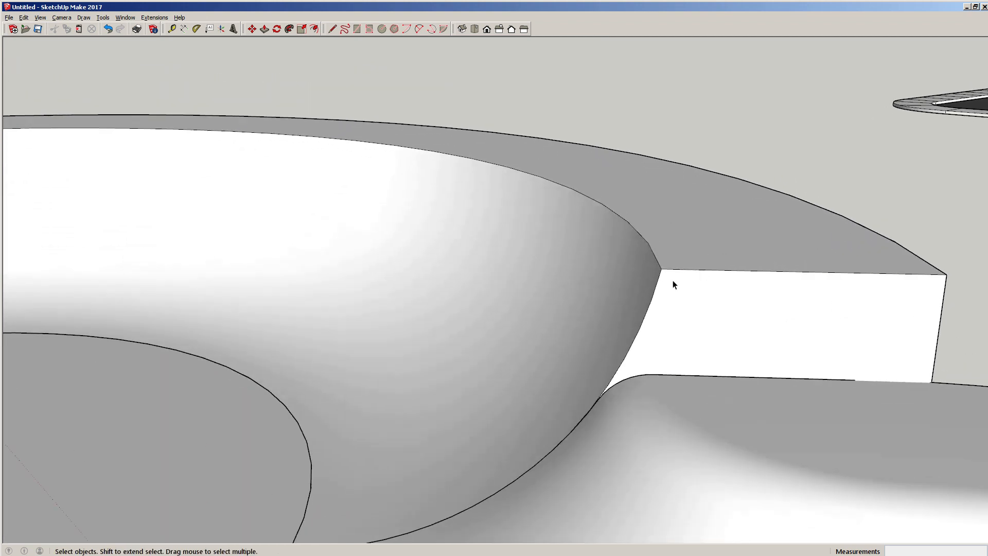
pyautogui.scroll(1, 673, 280)
pyautogui.press('c')
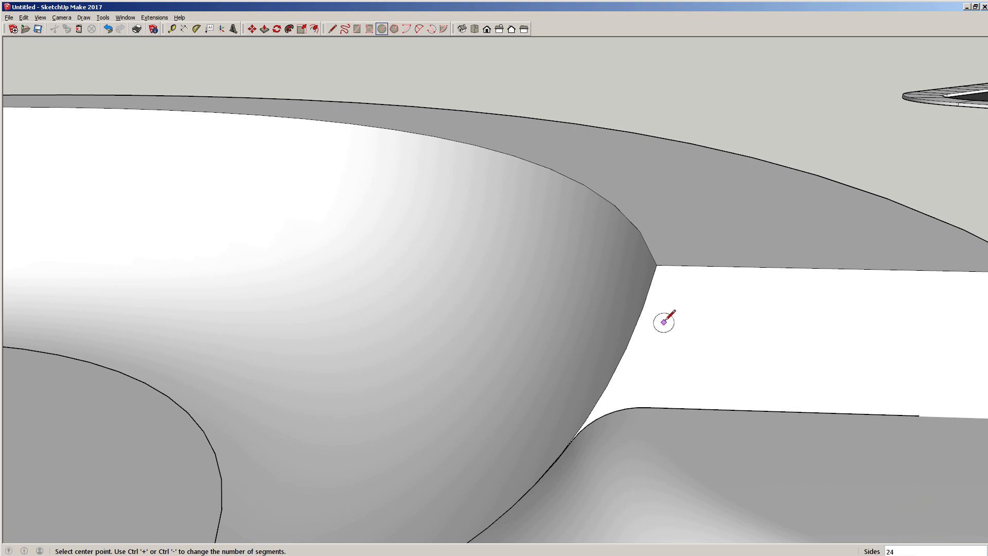
pyautogui.write('8')
pyautogui.press('Return')
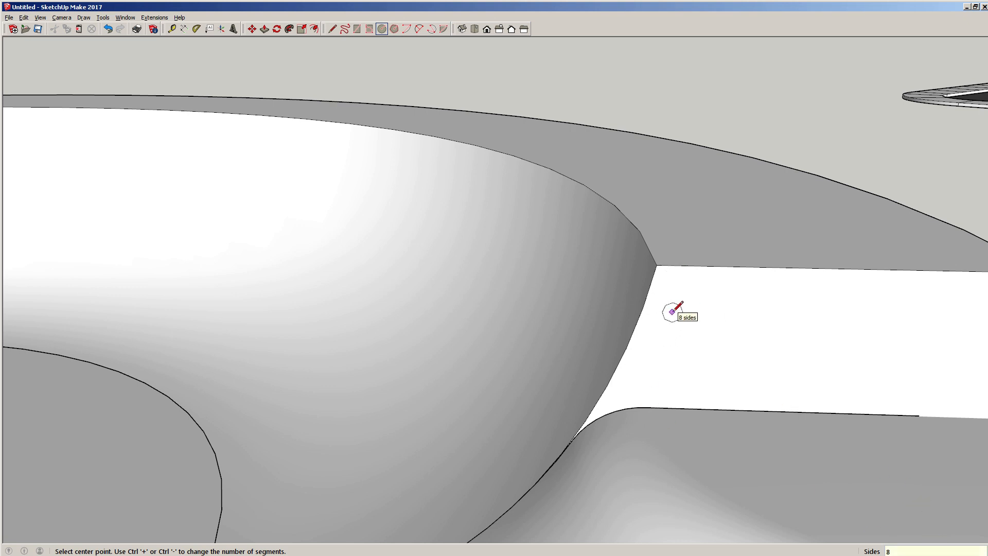
pyautogui.scroll(1, 669, 288)
pyautogui.scroll(1, 664, 269)
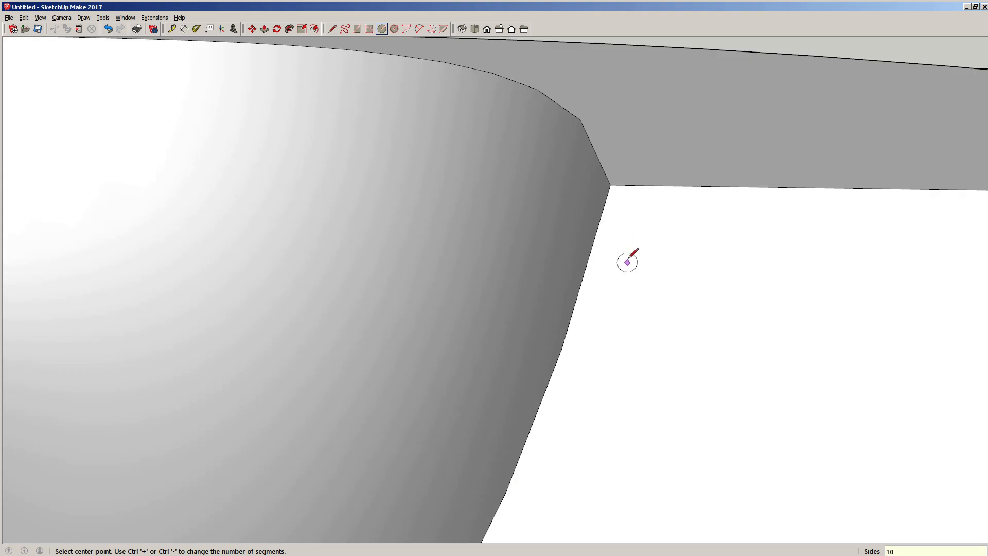
pyautogui.press('Return')
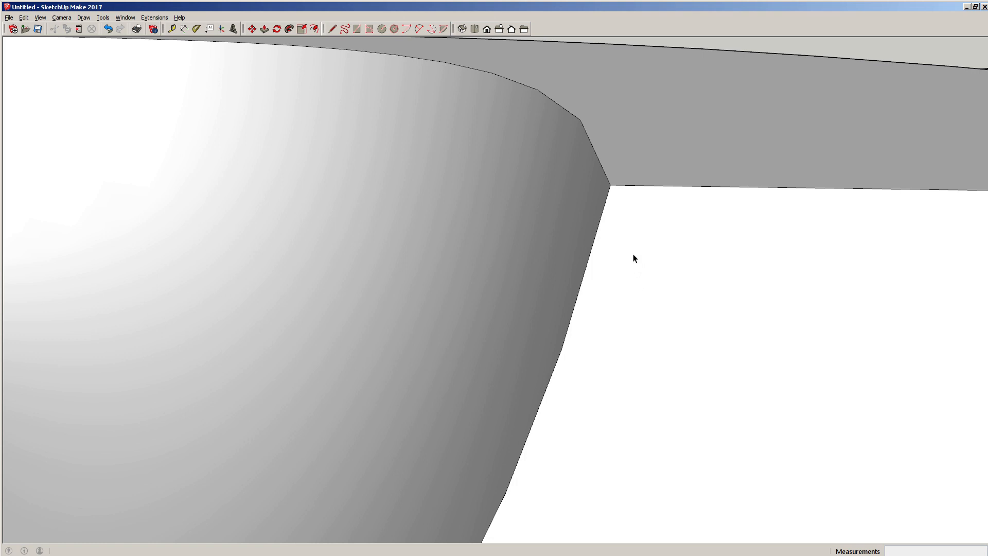
pyautogui.press('c')
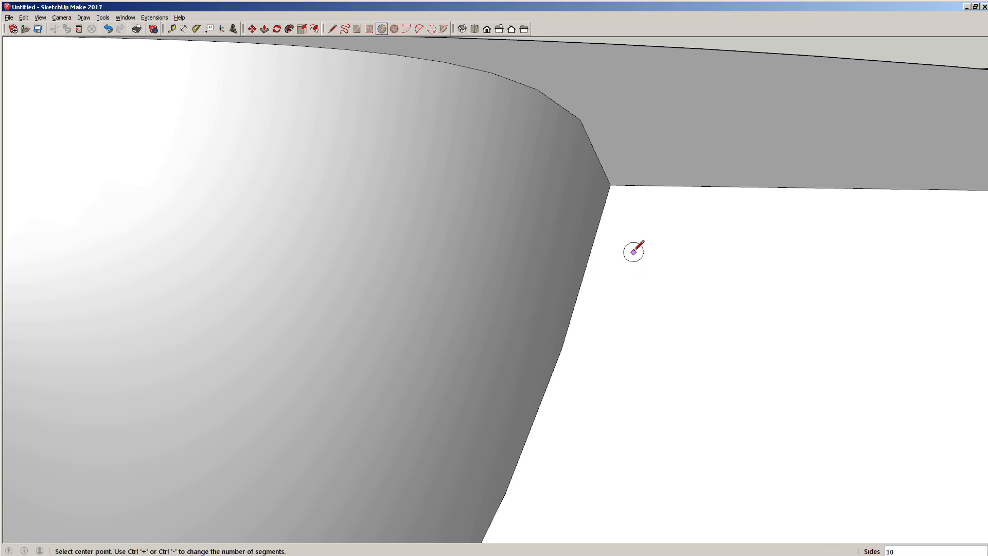
# - Draw a small 10-sided circle on the end face, centred on the tall ramp's upper inner corner
pyautogui.click(610, 184)
pyautogui.press('Escape')
pyautogui.press('space')
pyautogui.press('c')
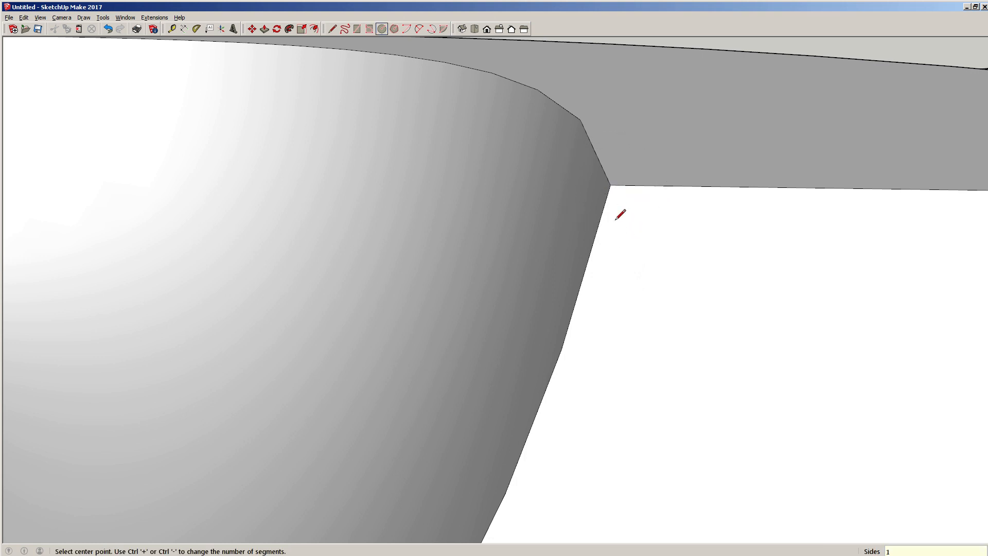
pyautogui.moveTo(621, 221); pyautogui.dragTo(608, 178, button='middle')
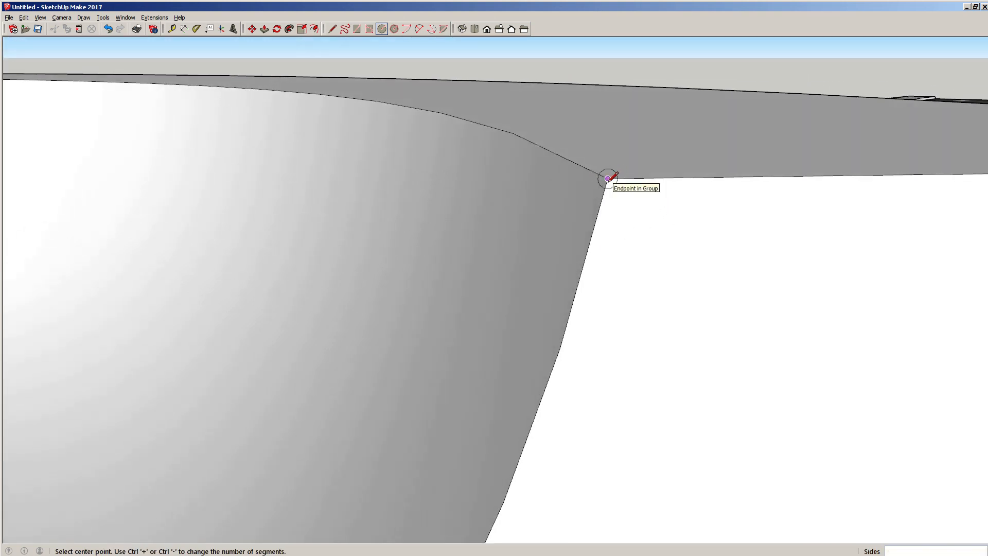
pyautogui.click(608, 179)
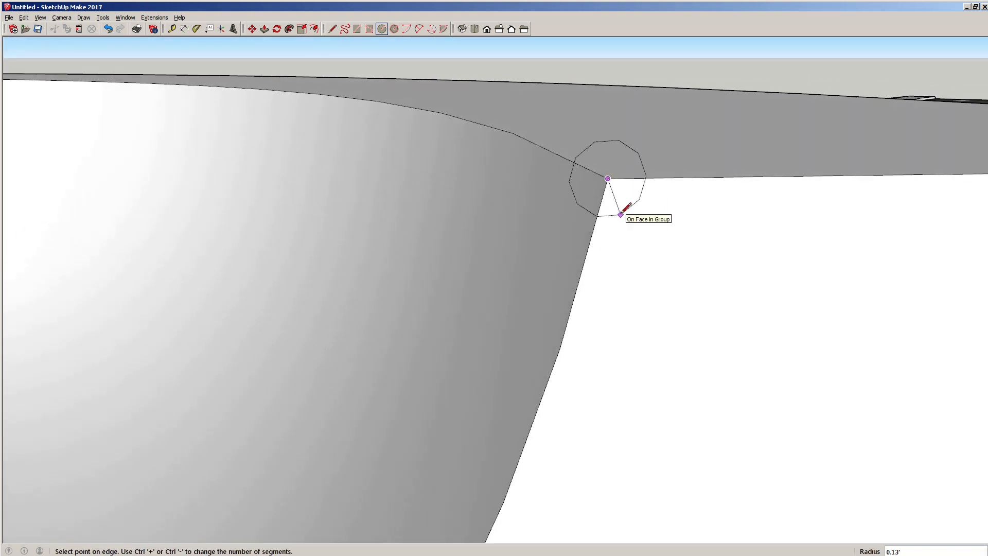
pyautogui.click(621, 214)
pyautogui.press('space')
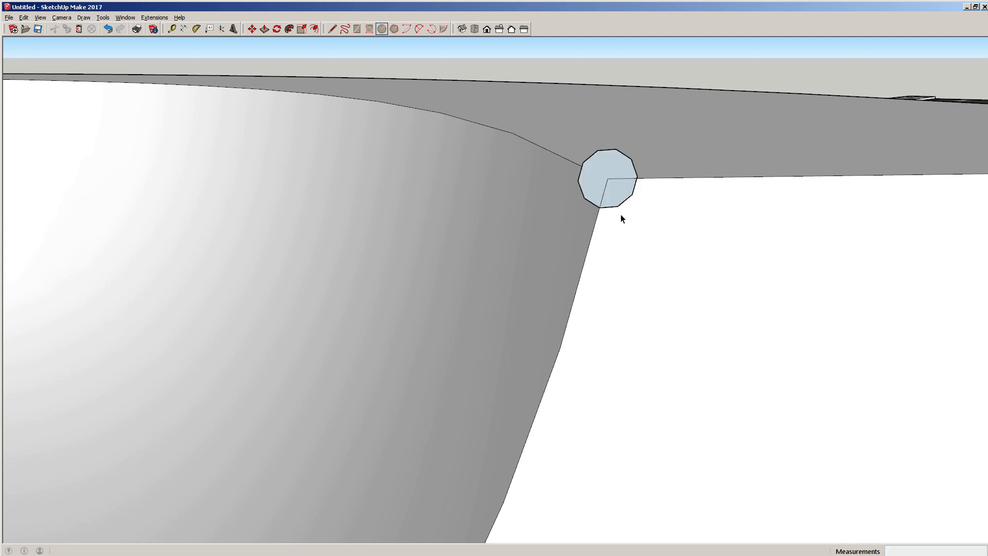
# - Inside the tall ramp group, copy its flat top face with the bounding edges, and leave the group
pyautogui.scroll(-5, 651, 243)
pyautogui.scroll(3, 655, 231)
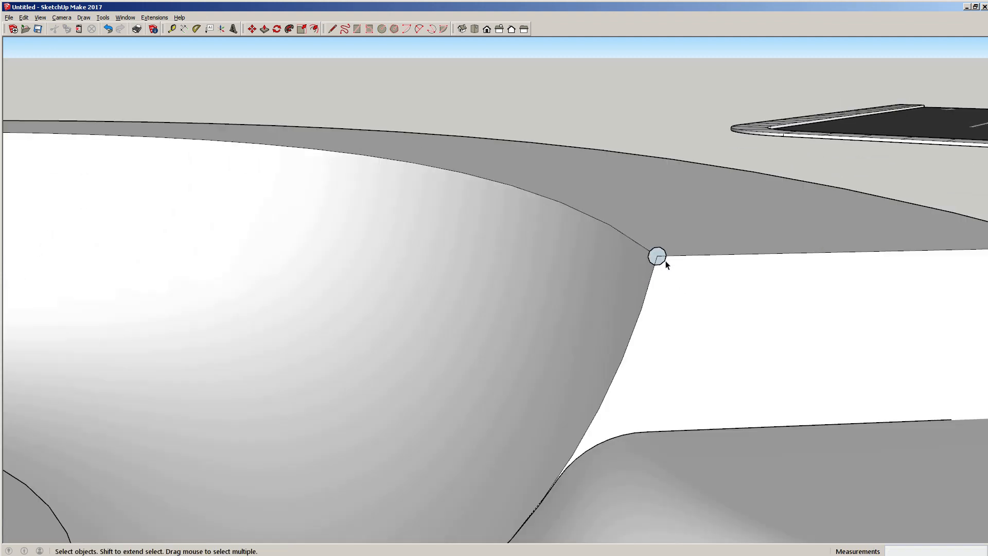
pyautogui.scroll(3, 659, 238)
pyautogui.doubleClick(663, 233)
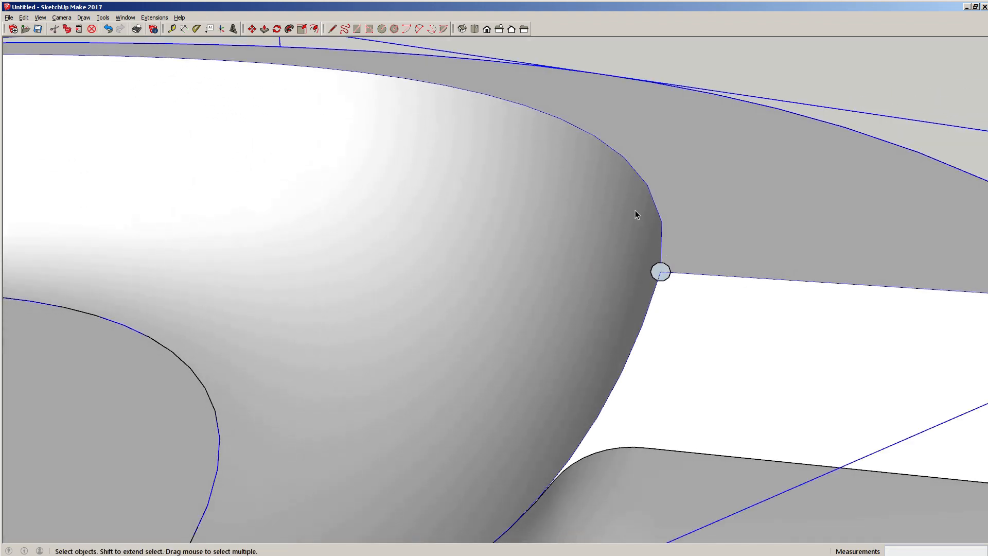
pyautogui.press('Escape')
pyautogui.moveTo(706, 219)
pyautogui.mouseDown(button='middle')
pyautogui.moveTo(695, 222)
pyautogui.moveTo(715, 221)
pyautogui.moveTo(422, 252)
pyautogui.mouseUp(button='middle')
pyautogui.scroll(-3, 721, 271)
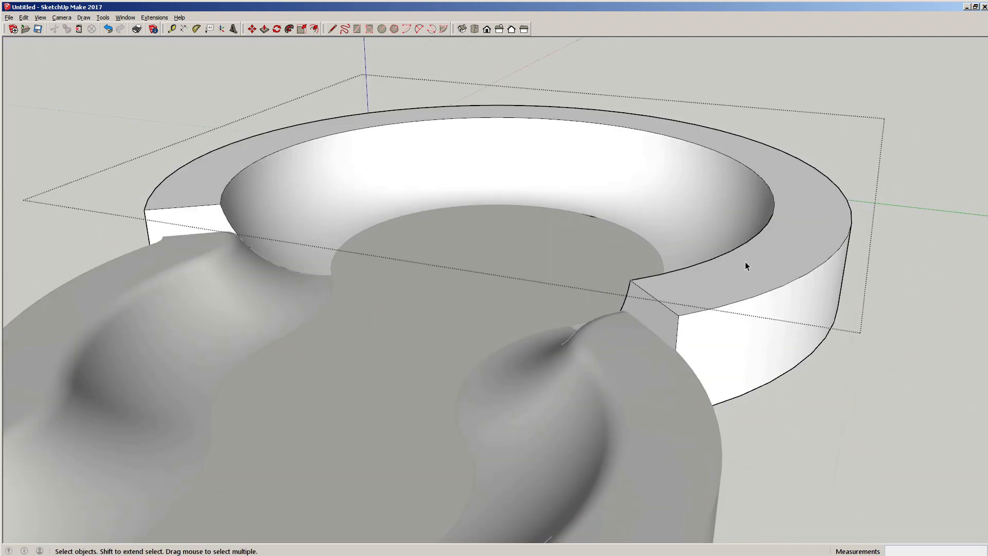
pyautogui.click(746, 263)
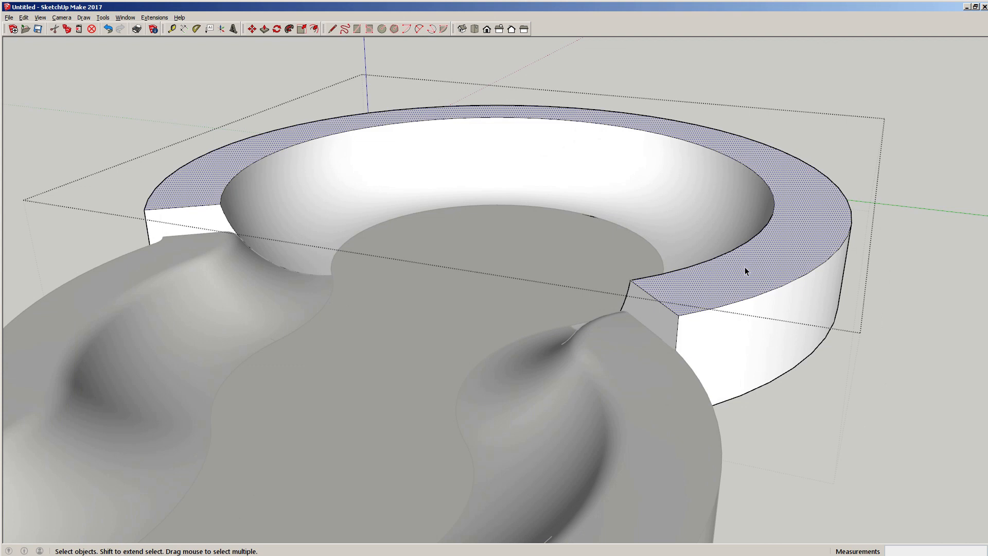
pyautogui.doubleClick(741, 266)
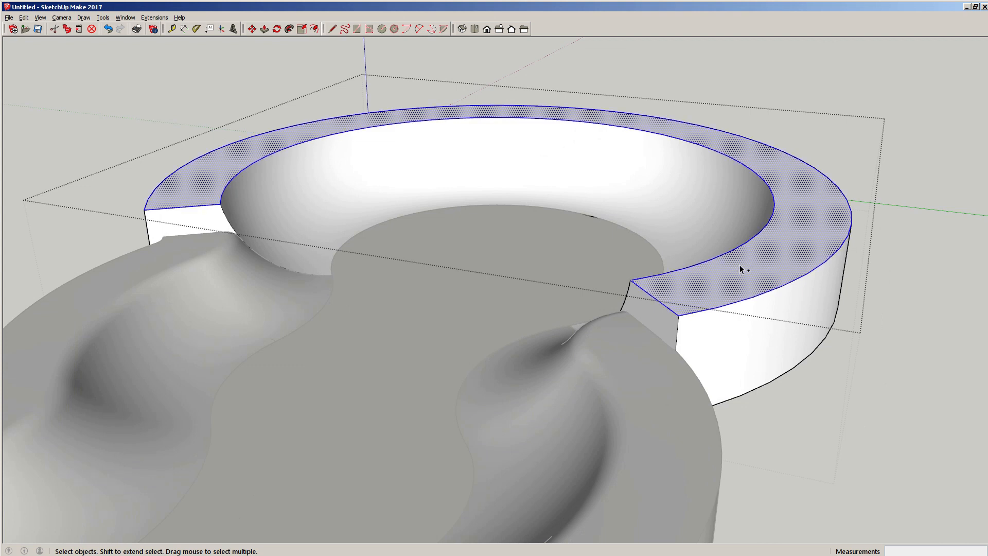
pyautogui.click(926, 157)
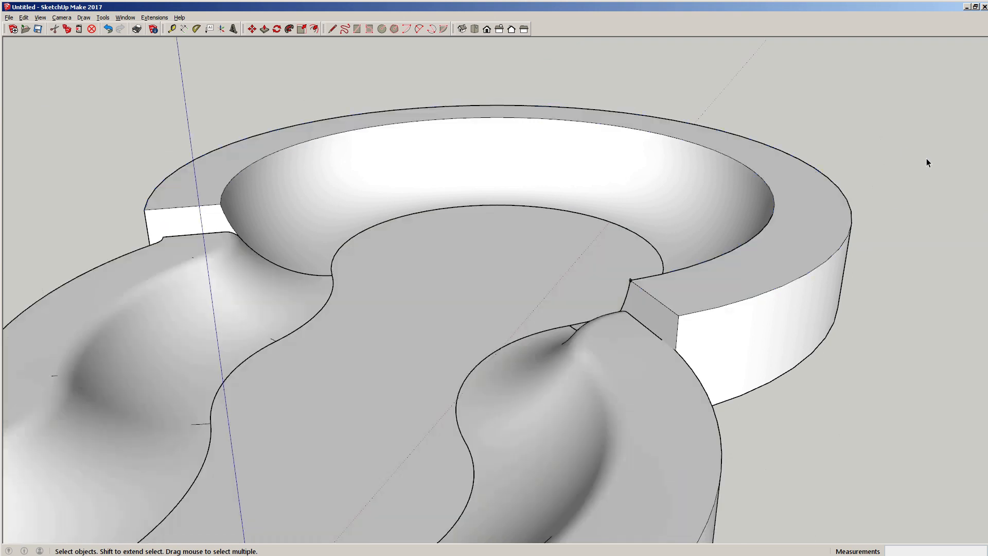
# - Paste the copied top outline in place outside the ramp group
pyautogui.click(24, 17)
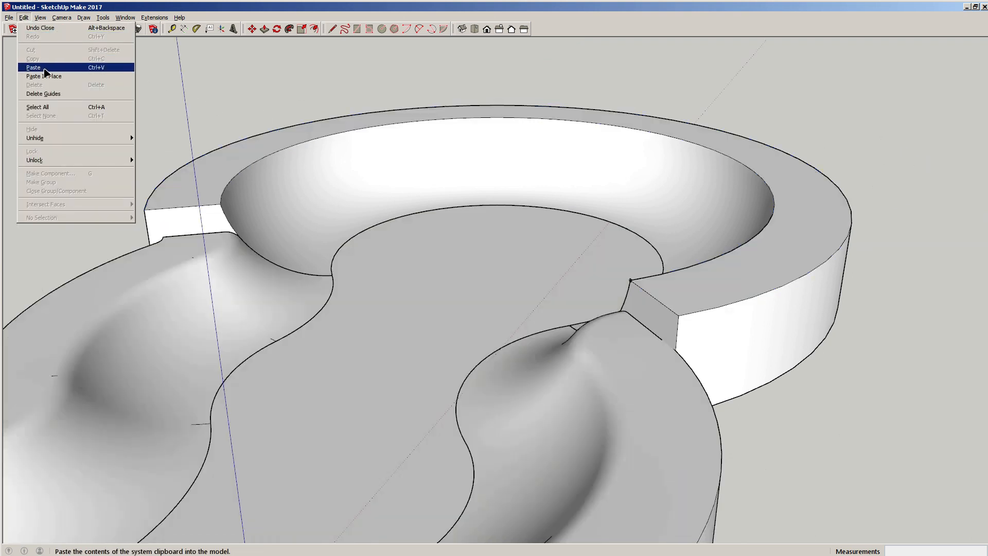
pyautogui.click(33, 67)
pyautogui.press('Escape')
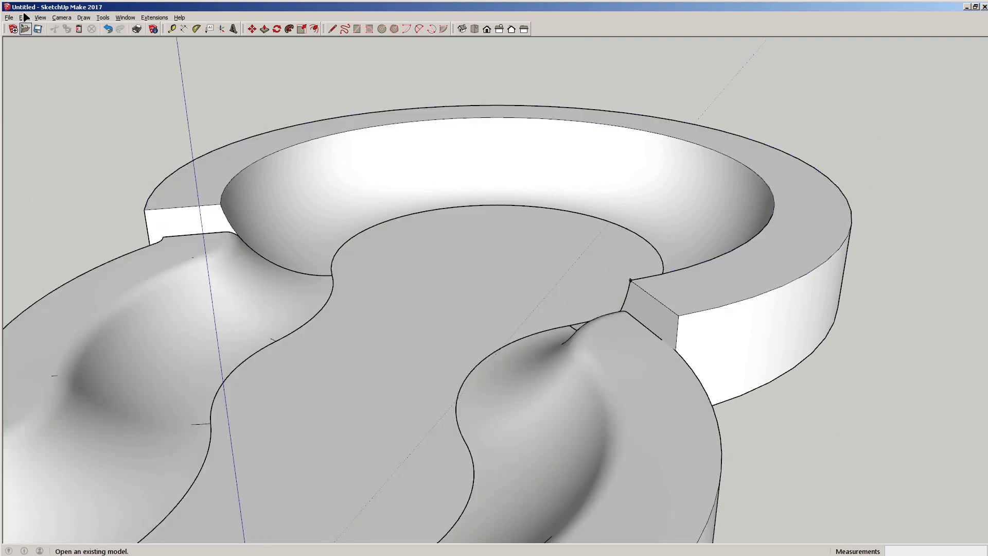
pyautogui.click(23, 17)
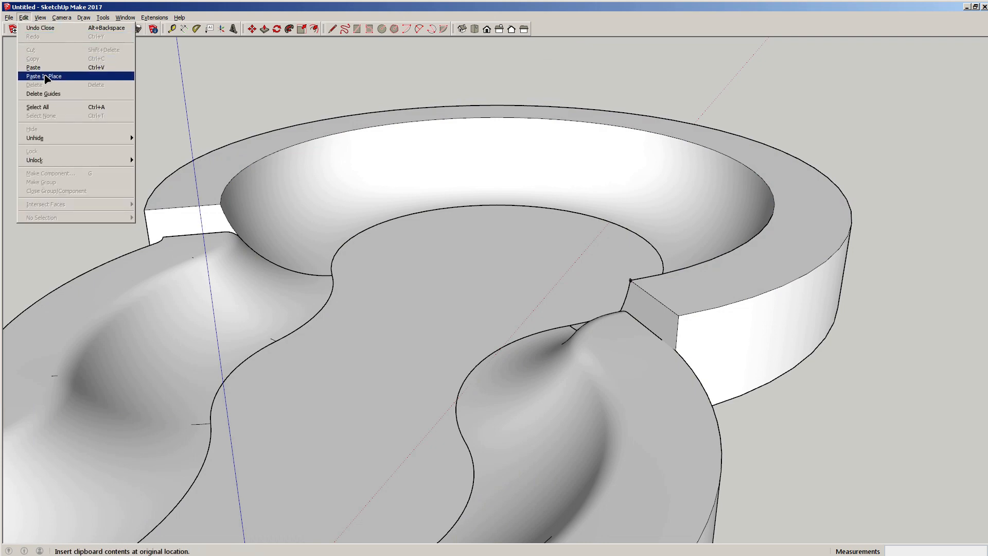
pyautogui.click(33, 77)
# - Delete the two straight end edges and the outer curve of the pasted outline, keeping its inner curve as a path
pyautogui.moveTo(393, 270); pyautogui.dragTo(693, 292, button='middle')
pyautogui.click(713, 291)
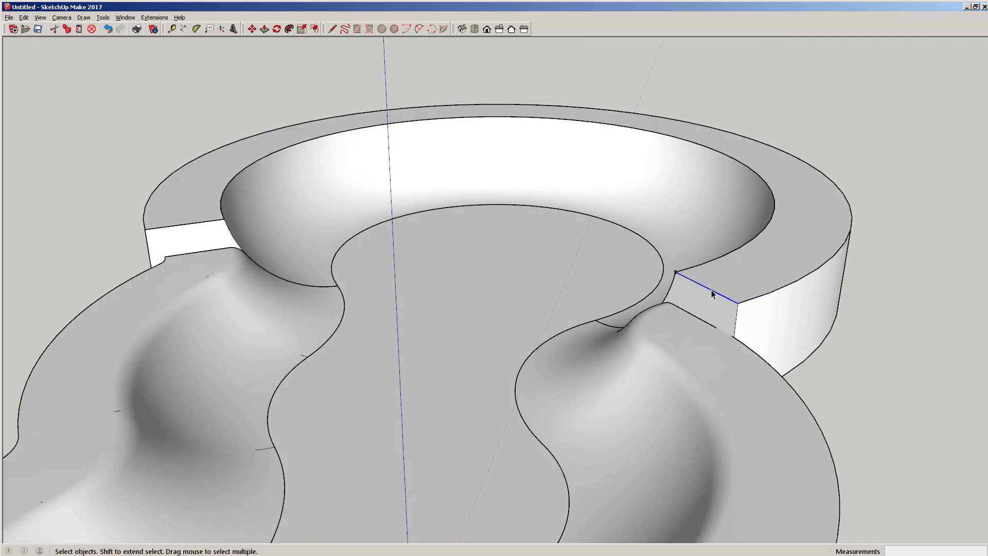
pyautogui.hotkey('ctrl', 't')
pyautogui.click(155, 232)
pyautogui.hotkey('ctrl', 't')
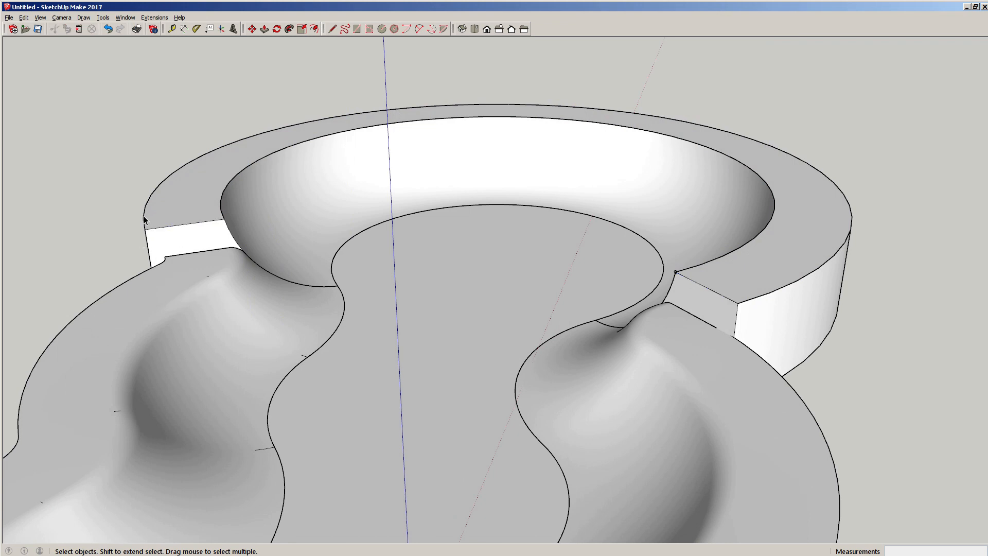
pyautogui.click(144, 217)
pyautogui.hotkey('ctrl', 't')
# - Extrude the small circle with Follow Me along the tall ramp's inner upper edge to the opposite end
pyautogui.moveTo(527, 216); pyautogui.dragTo(746, 221, button='middle')
pyautogui.scroll(3, 762, 211)
pyautogui.scroll(1, 773, 204)
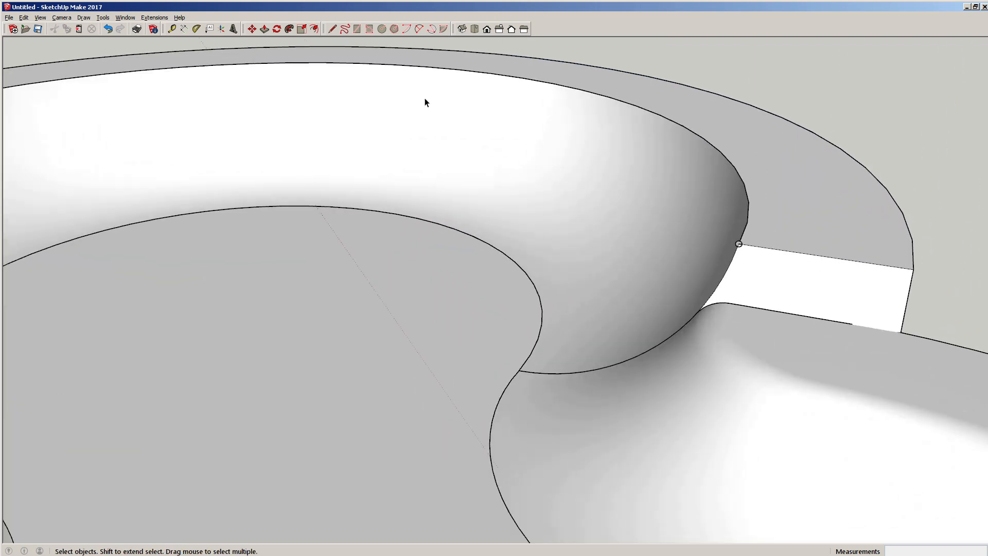
pyautogui.click(289, 28)
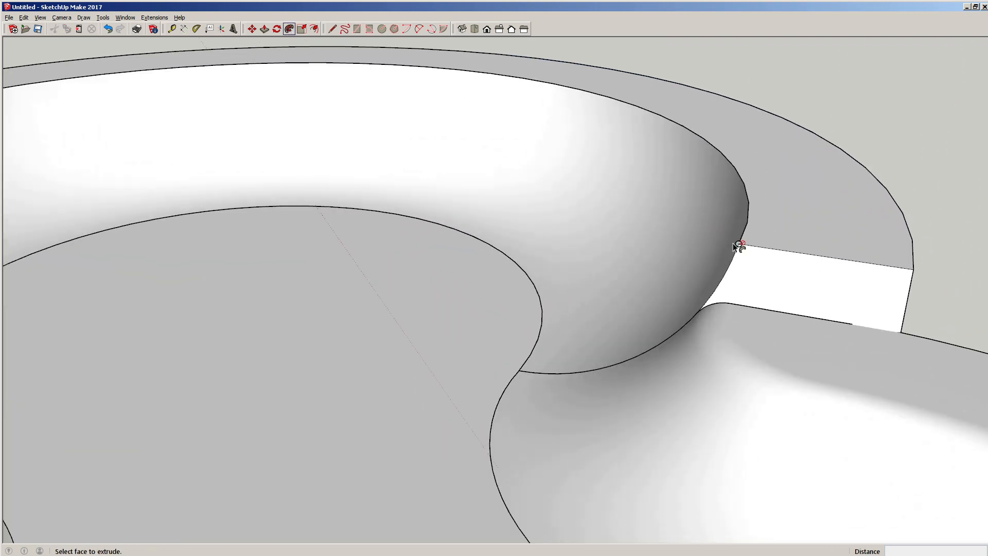
pyautogui.moveTo(740, 245); pyautogui.dragTo(276, 213)
pyautogui.scroll(-4, 691, 135)
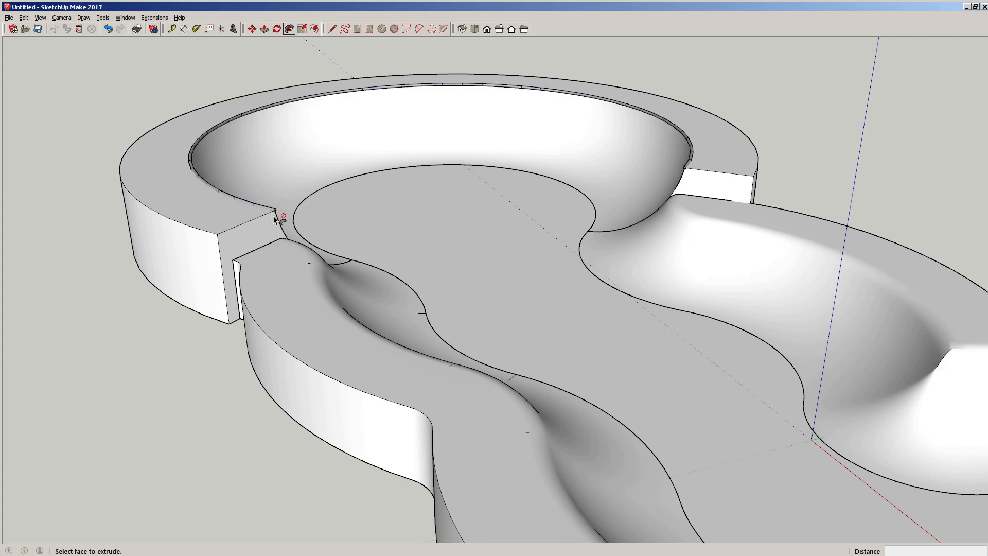
# - Reverse the faces of the whole swept rim tube and make it a group
pyautogui.press('space')
pyautogui.scroll(5, 731, 138)
pyautogui.moveTo(718, 142); pyautogui.dragTo(613, 282, button='middle')
pyautogui.scroll(-3, 585, 305)
pyautogui.scroll(3, 581, 319)
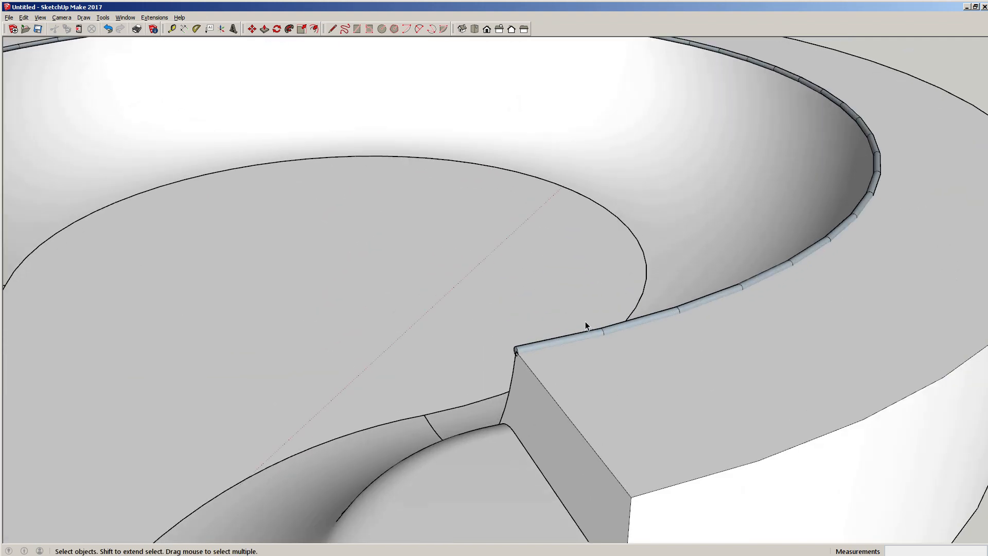
pyautogui.click(586, 336)
pyautogui.moveTo(581, 338)
pyautogui.mouseDown(button='middle')
pyautogui.moveTo(526, 356)
pyautogui.moveTo(567, 353)
pyautogui.mouseUp(button='middle')
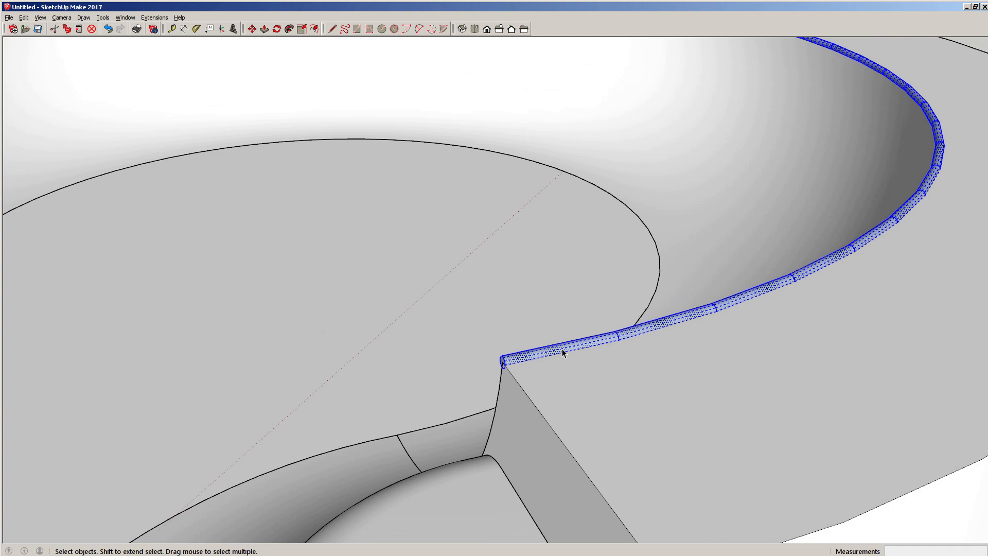
pyautogui.rightClick(563, 353)
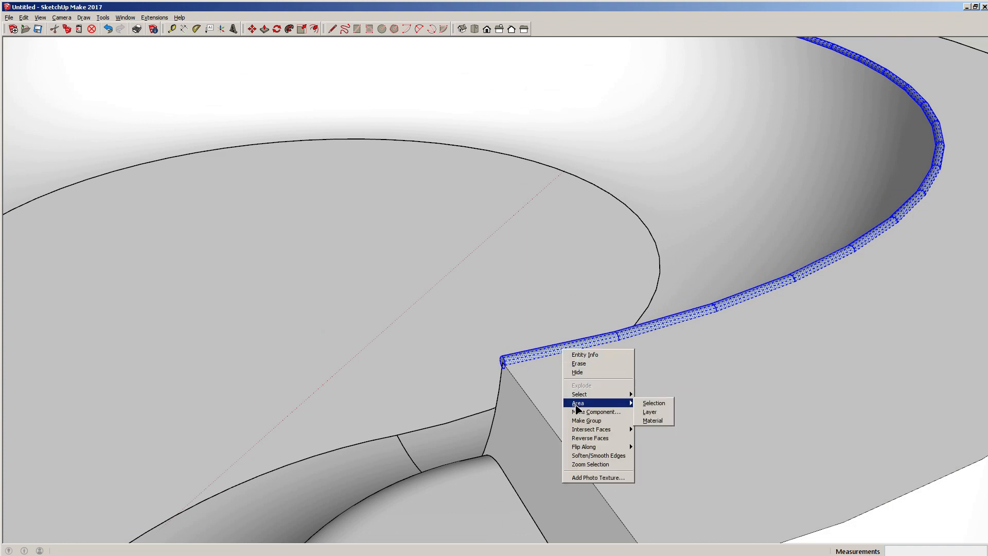
pyautogui.click(576, 438)
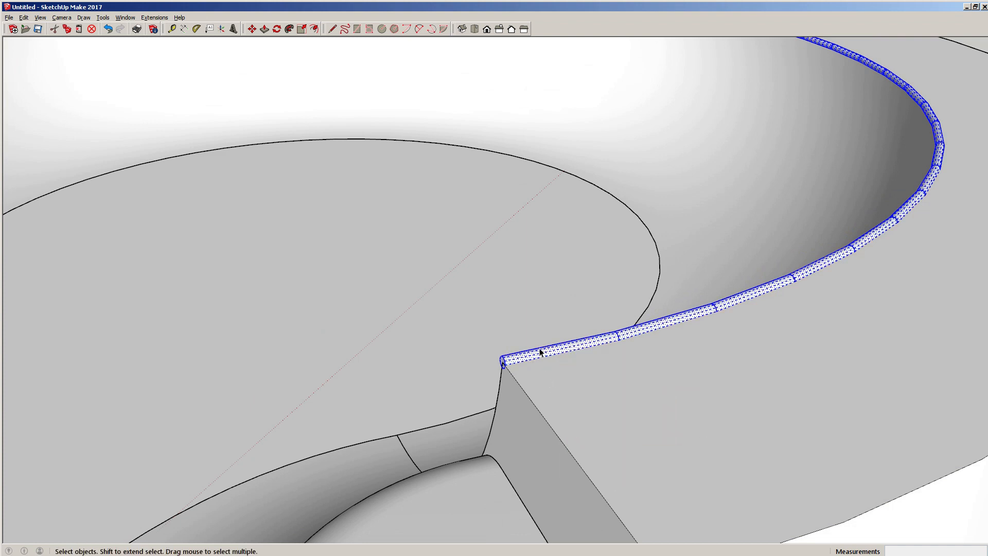
pyautogui.rightClick(540, 352)
pyautogui.click(563, 418)
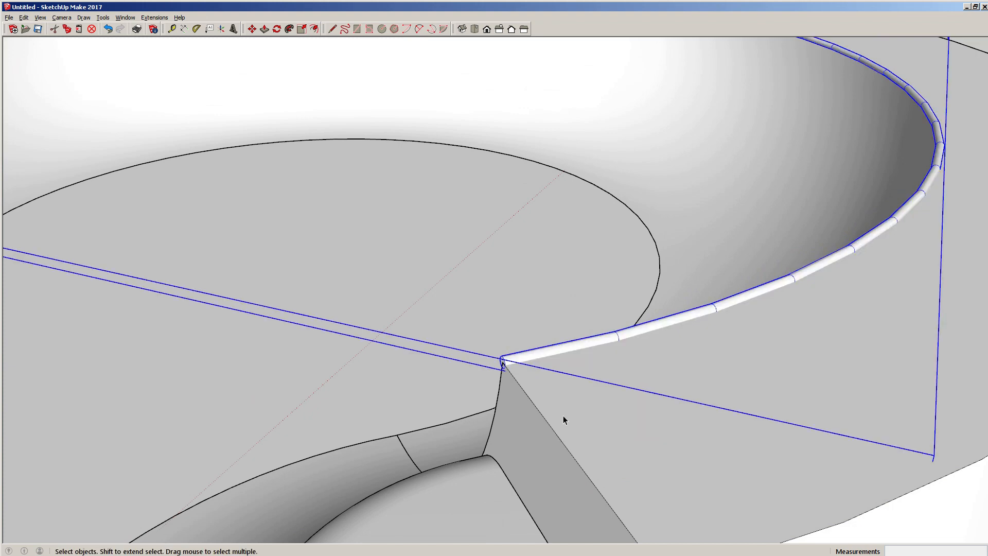
# - Bring up the edge softening settings for the rim tube group and apply an angle of 12.7 degrees
pyautogui.scroll(-4, 618, 329)
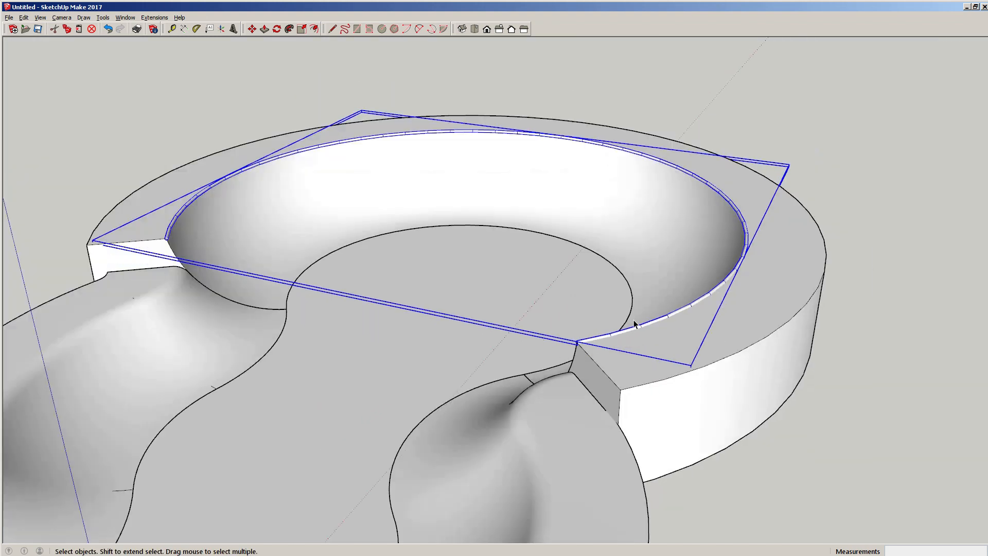
pyautogui.click(103, 17)
pyautogui.click(117, 45)
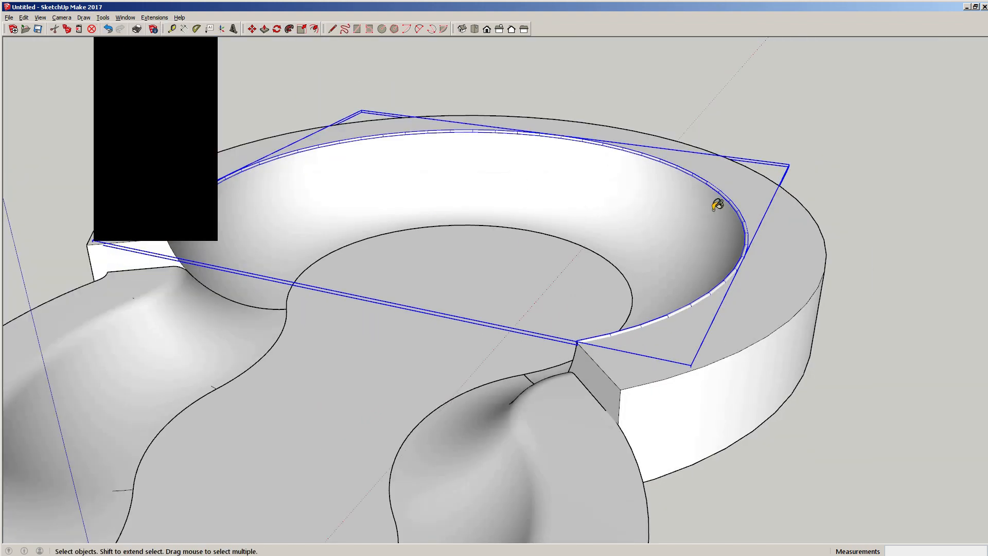
pyautogui.click(902, 59)
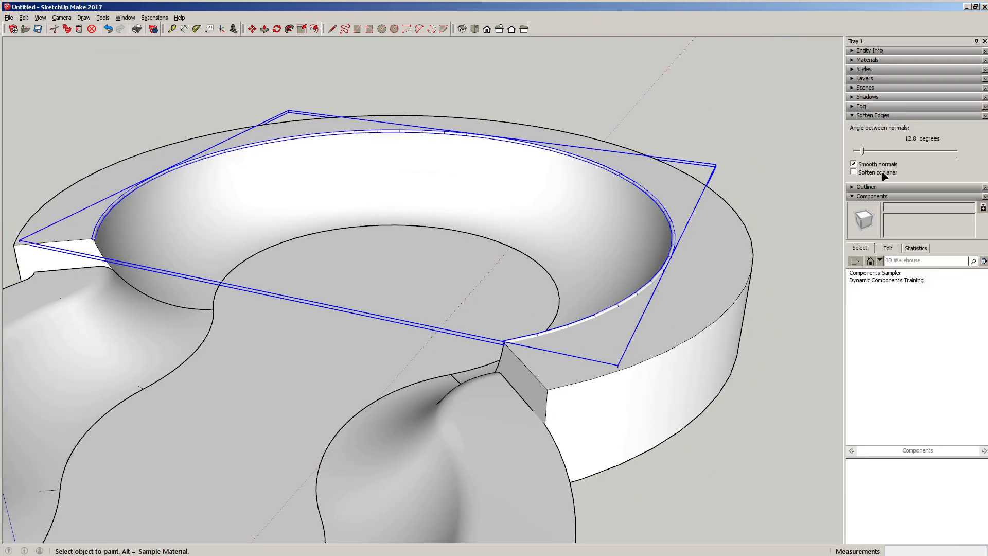
pyautogui.click(863, 149)
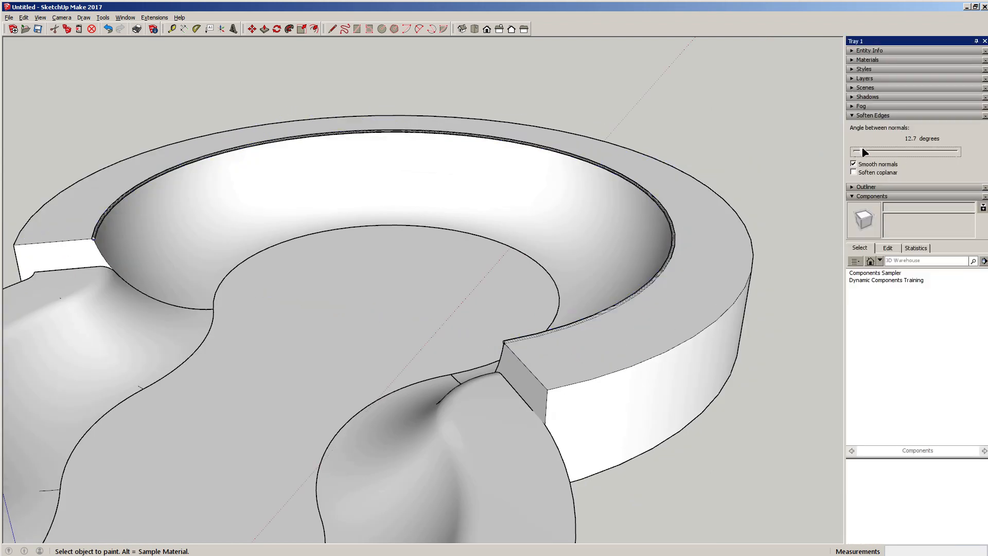
pyautogui.press('space')
pyautogui.click(712, 154)
pyautogui.moveTo(712, 155)
pyautogui.mouseDown(button='middle')
pyautogui.moveTo(628, 210)
pyautogui.moveTo(760, 168)
pyautogui.mouseUp(button='middle')
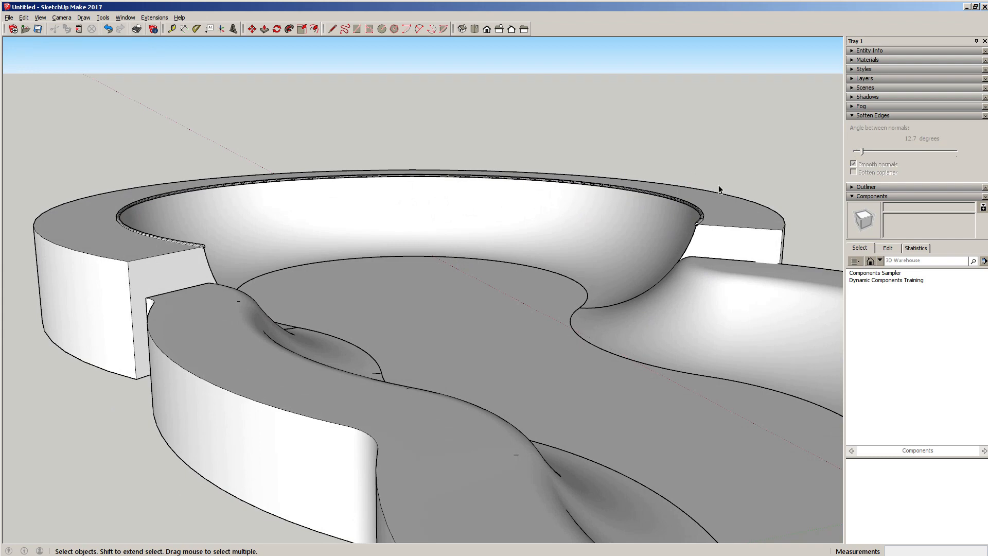
# - Soften the rim tube group's edges with the angle between normals at 64 degrees, then hide the settings
pyautogui.scroll(10, 654, 252)
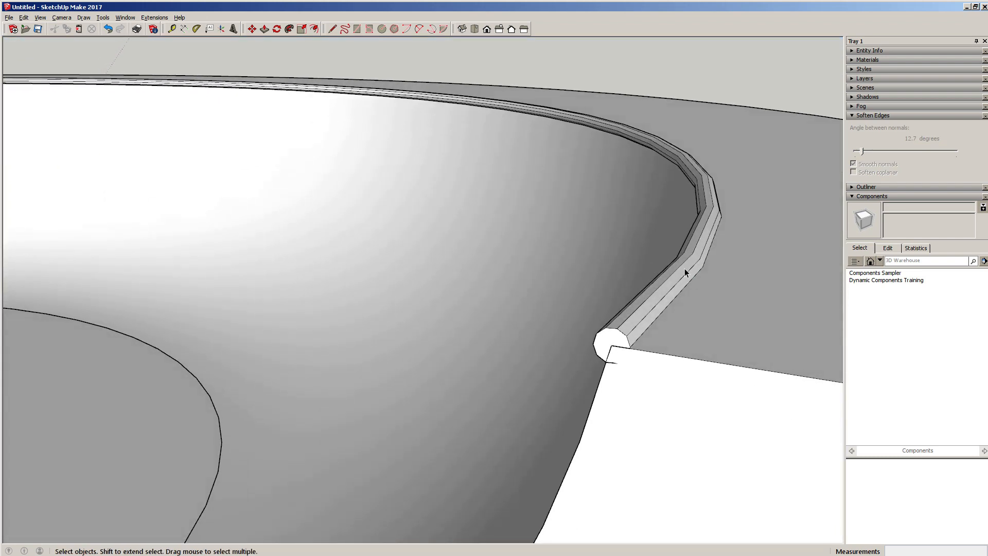
pyautogui.click(685, 273)
pyautogui.moveTo(865, 155); pyautogui.dragTo(893, 158)
pyautogui.click(726, 106)
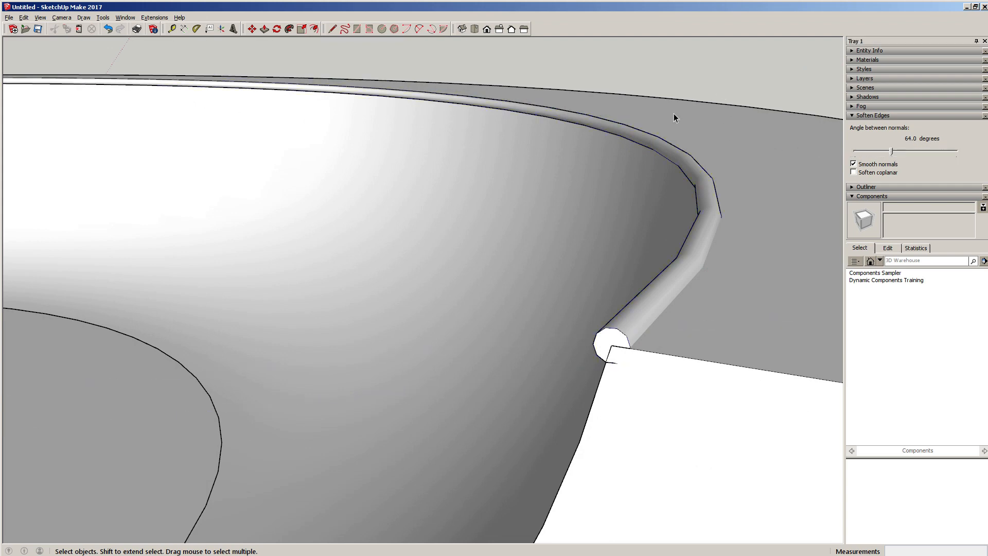
pyautogui.scroll(-5, 679, 206)
pyautogui.moveTo(686, 245)
pyautogui.mouseDown(button='middle')
pyautogui.moveTo(541, 271)
pyautogui.moveTo(646, 252)
pyautogui.mouseUp(button='middle')
pyautogui.scroll(-5, 646, 252)
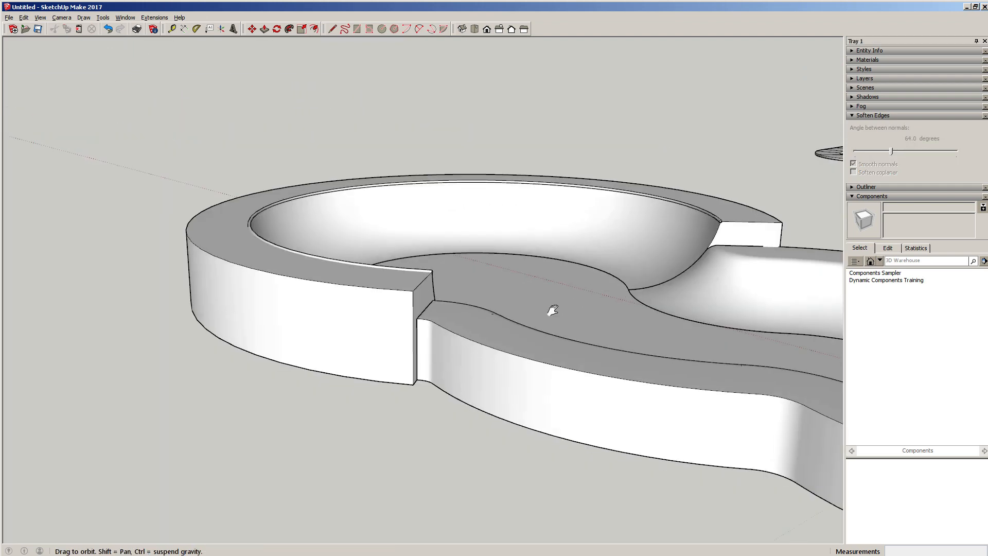
pyautogui.click(976, 40)
# - Draw a ground rectangle about 152' by 122' enclosing the whole skatepark
pyautogui.moveTo(582, 330); pyautogui.dragTo(558, 308, button='middle')
pyautogui.scroll(-3, 279, 363)
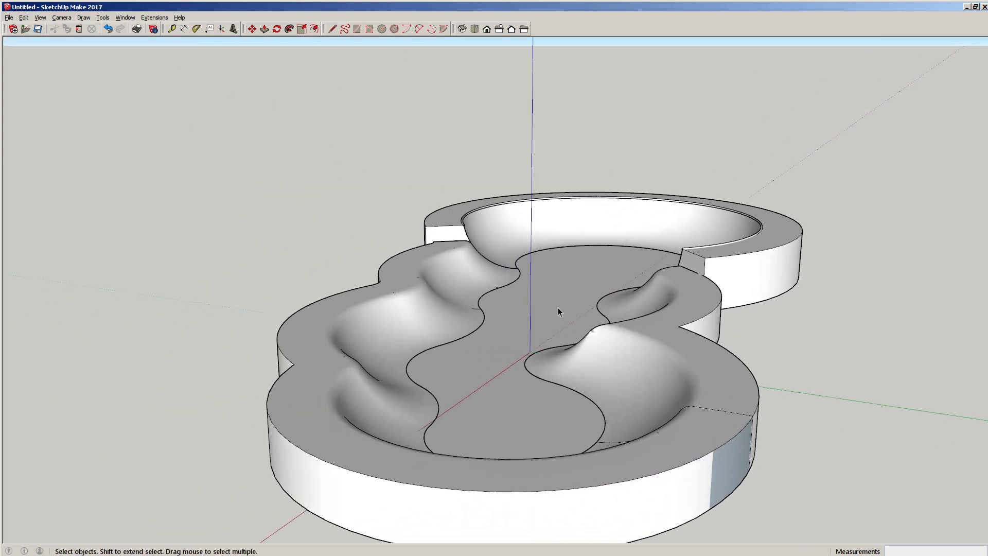
pyautogui.moveTo(635, 311)
pyautogui.mouseDown(button='middle')
pyautogui.moveTo(523, 313)
pyautogui.moveTo(402, 332)
pyautogui.moveTo(435, 348)
pyautogui.moveTo(611, 321)
pyautogui.moveTo(645, 298)
pyautogui.mouseUp(button='middle')
pyautogui.moveTo(633, 289); pyautogui.dragTo(580, 311, button='middle')
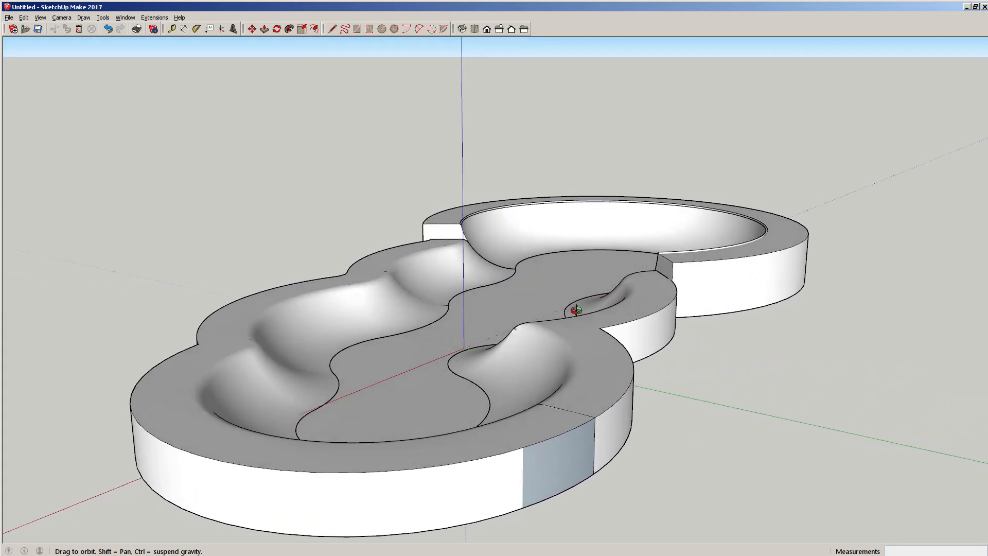
pyautogui.scroll(-3, 551, 342)
pyautogui.moveTo(551, 341); pyautogui.dragTo(656, 390, button='middle')
pyautogui.press('r')
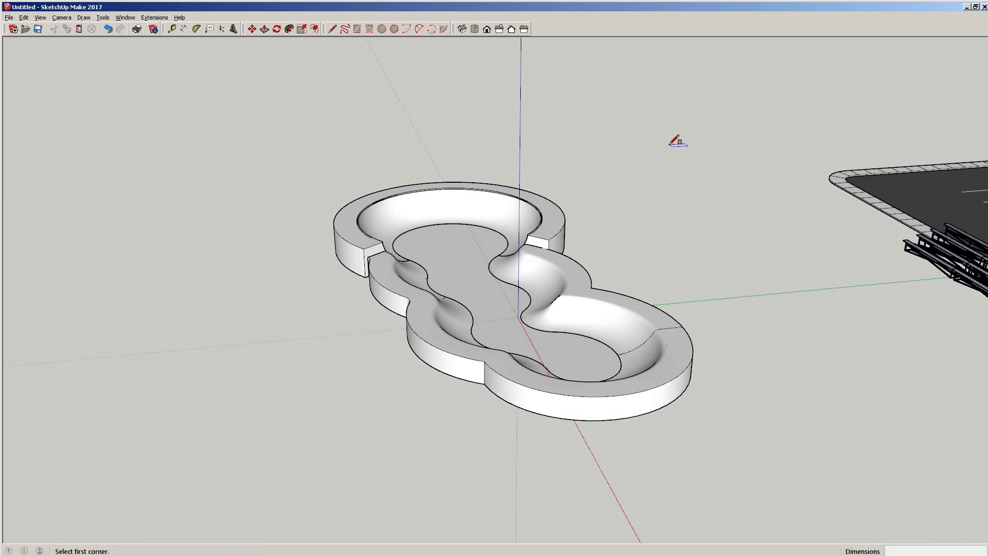
pyautogui.click(669, 145)
pyautogui.click(196, 528)
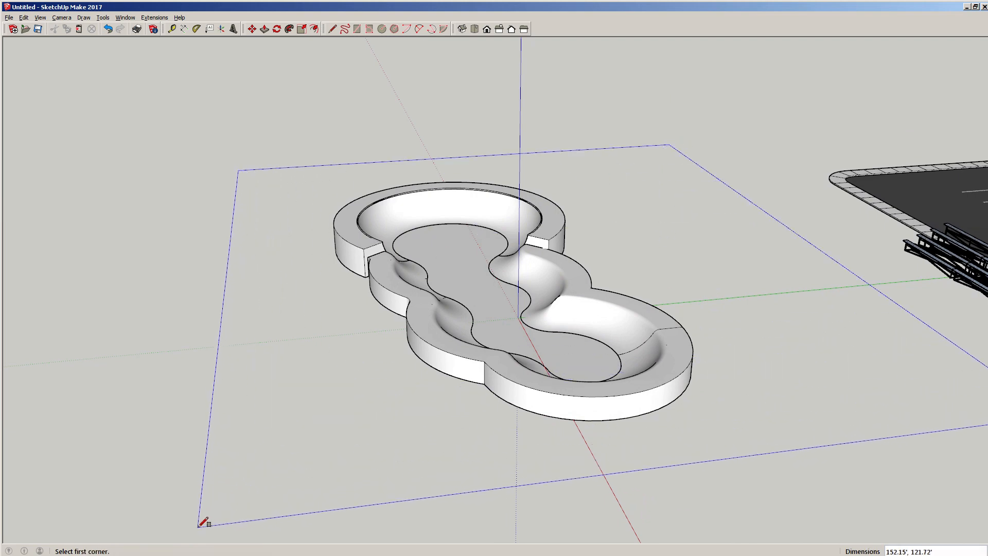
pyautogui.press('space')
# - Raise the ground rectangle along the blue axis to the level of the lower ramps' top surface
pyautogui.scroll(3, 469, 412)
pyautogui.moveTo(469, 414); pyautogui.dragTo(402, 315, button='middle')
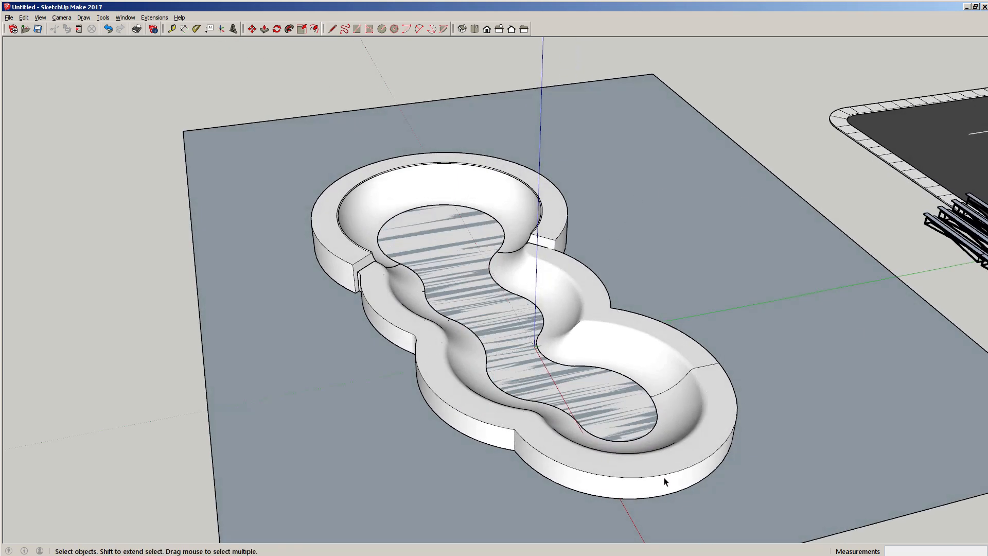
pyautogui.moveTo(700, 296); pyautogui.dragTo(737, 242, button='middle')
pyautogui.click(736, 244)
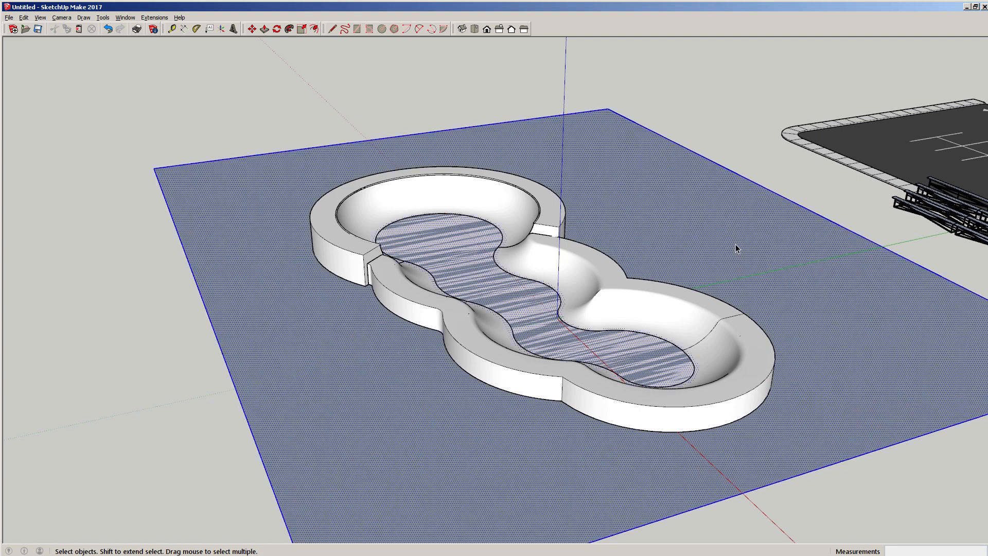
pyautogui.press('m')
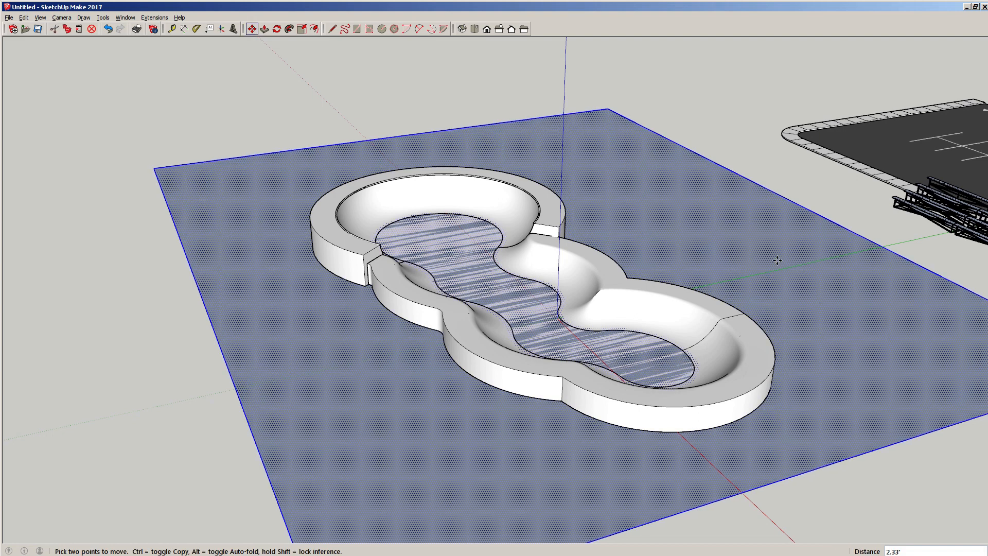
pyautogui.click(773, 274)
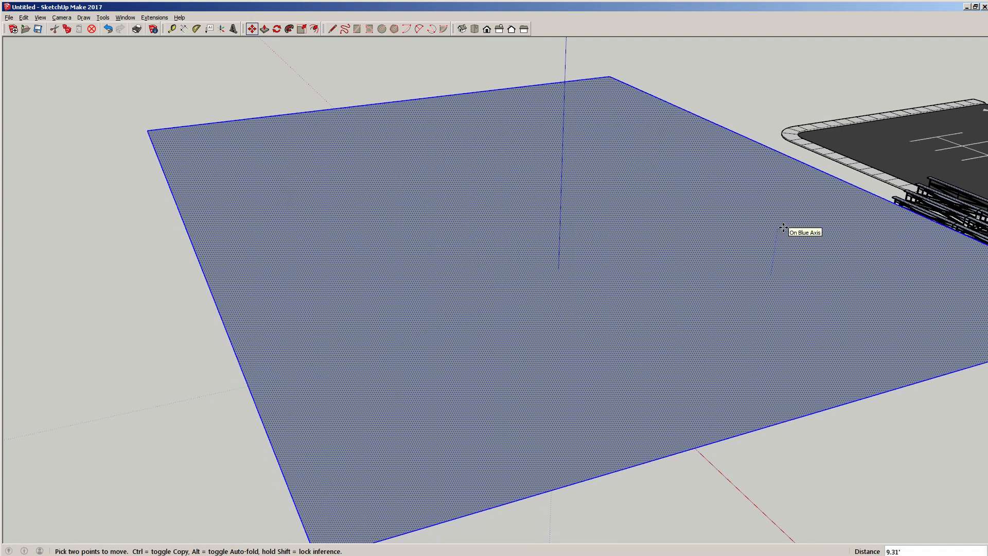
pyautogui.press('Escape')
pyautogui.press('space')
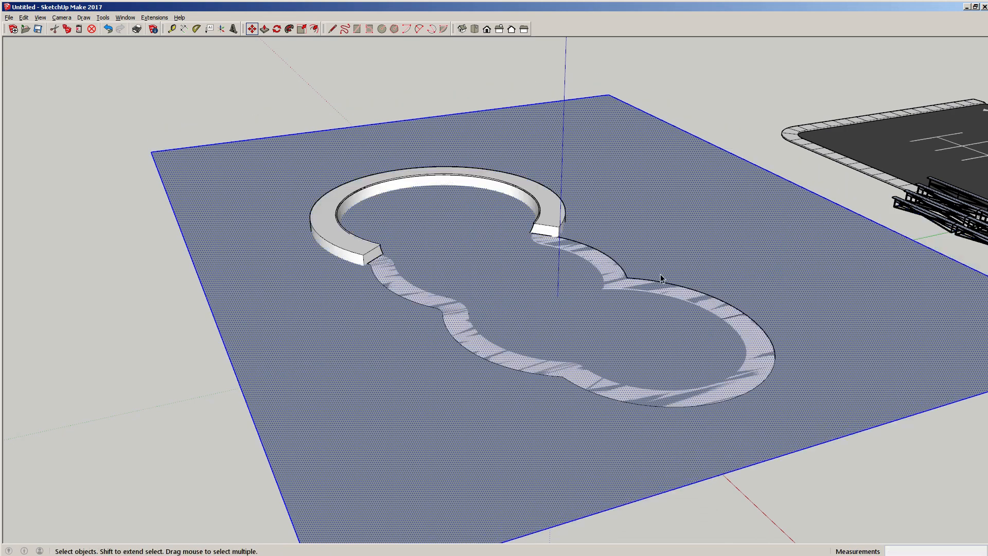
# - Copy the top face and its edges from the tall ramp group and paste them in place outside the group
pyautogui.scroll(5, 569, 333)
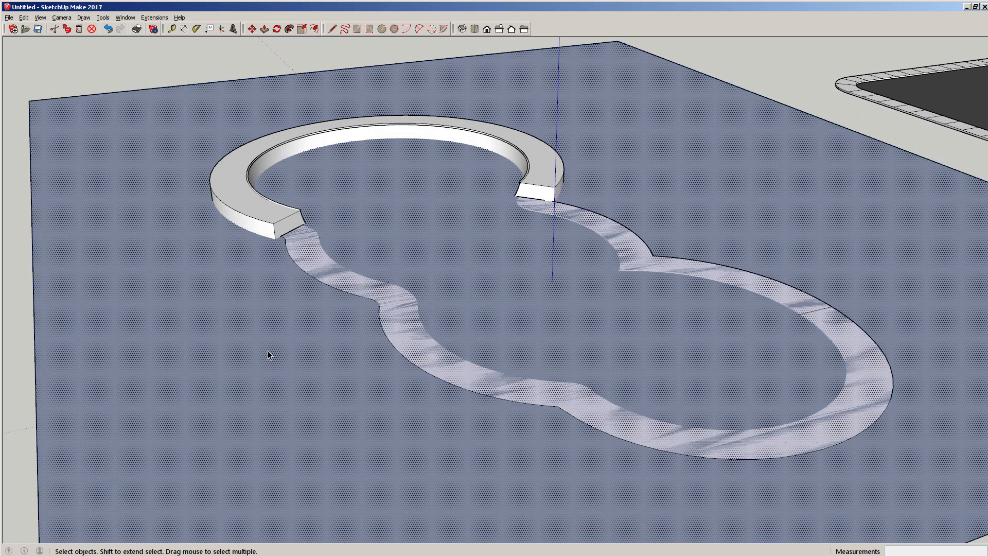
pyautogui.scroll(6, 253, 216)
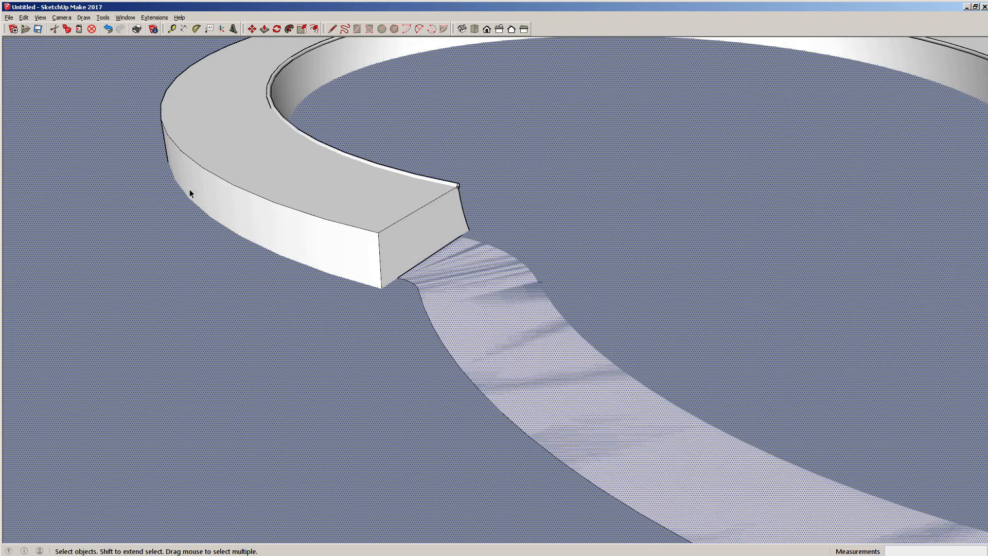
pyautogui.scroll(-10, 384, 291)
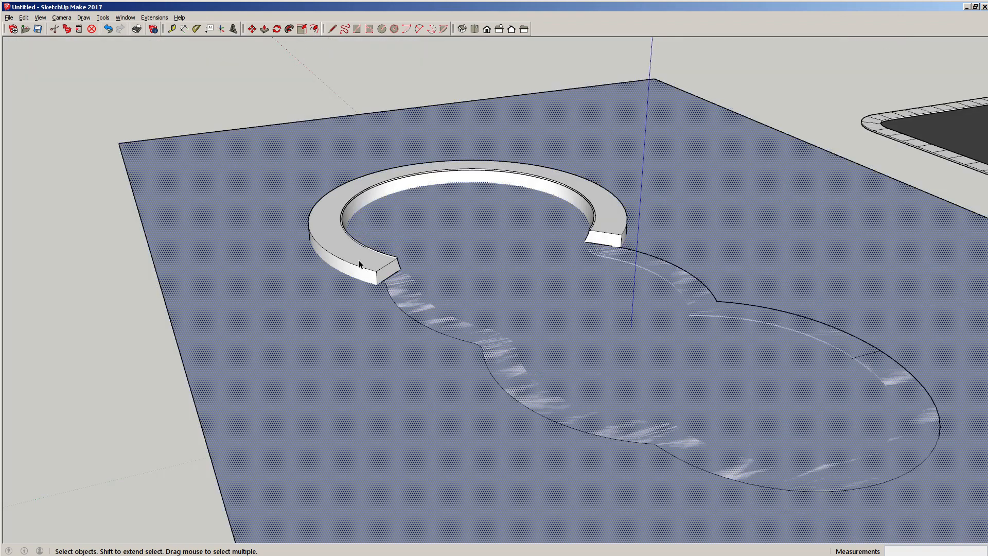
pyautogui.scroll(5, 353, 258)
pyautogui.click(338, 252)
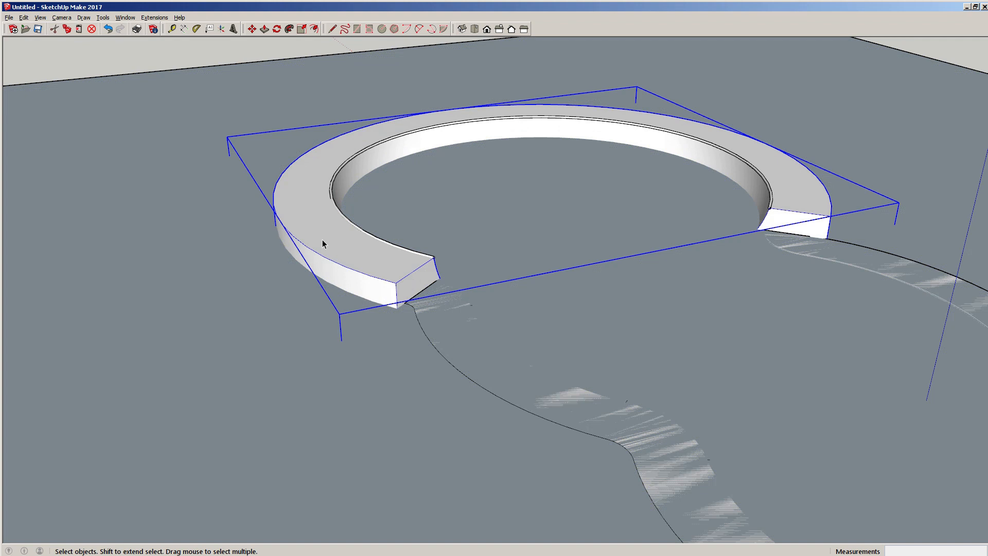
pyautogui.doubleClick(322, 242)
pyautogui.doubleClick(299, 213)
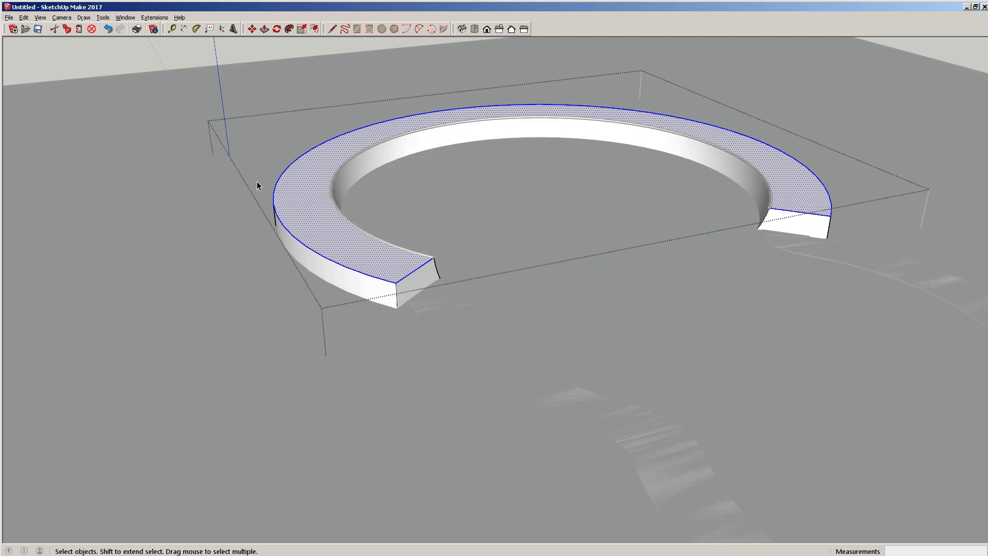
pyautogui.click(113, 62)
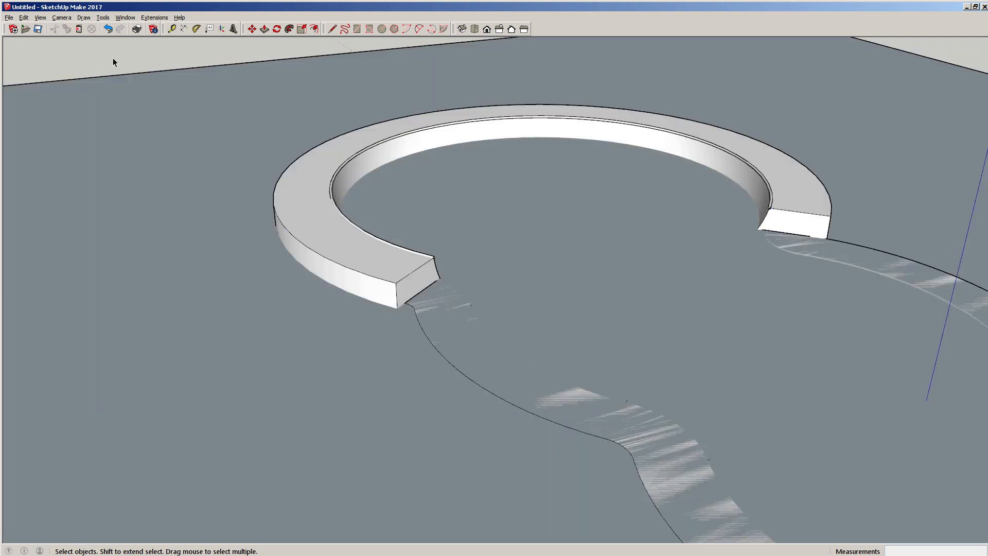
pyautogui.click(24, 18)
pyautogui.click(51, 77)
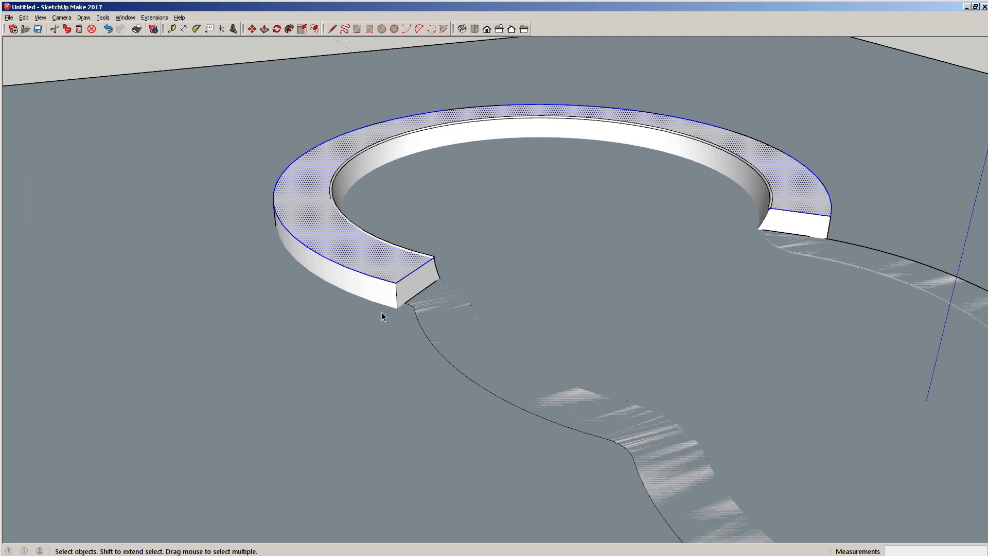
# - Move the pasted top face straight down 2' from the tall ramp's outer corner onto the raised rectangle
pyautogui.press('m')
pyautogui.scroll(2, 384, 303)
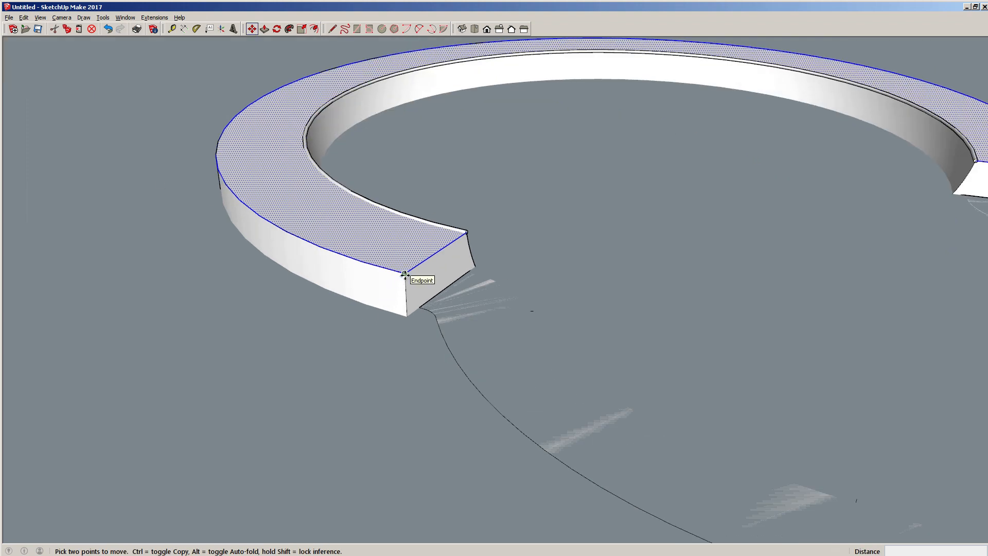
pyautogui.click(405, 274)
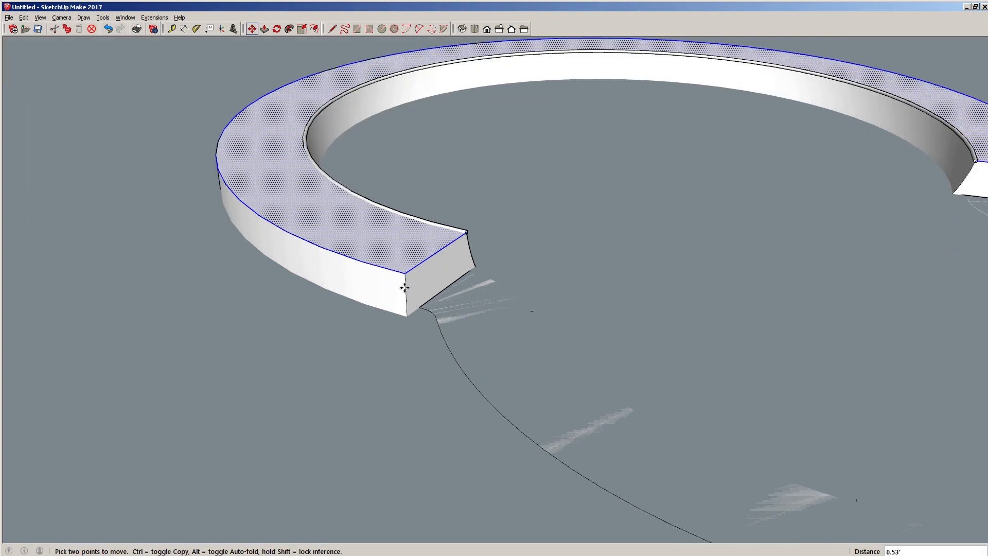
pyautogui.click(407, 316)
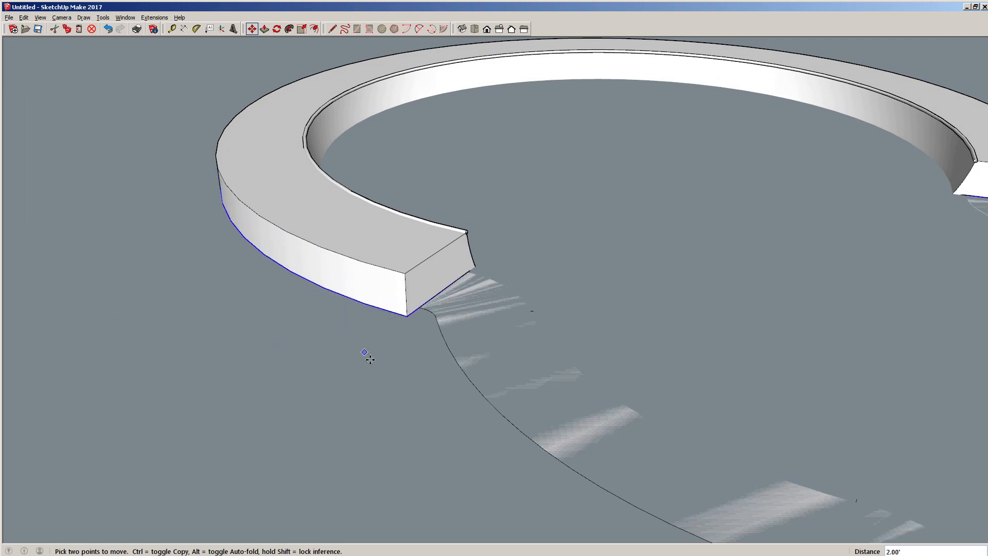
pyautogui.press('space')
pyautogui.scroll(-10, 370, 359)
pyautogui.moveTo(459, 405); pyautogui.dragTo(346, 393, button='middle')
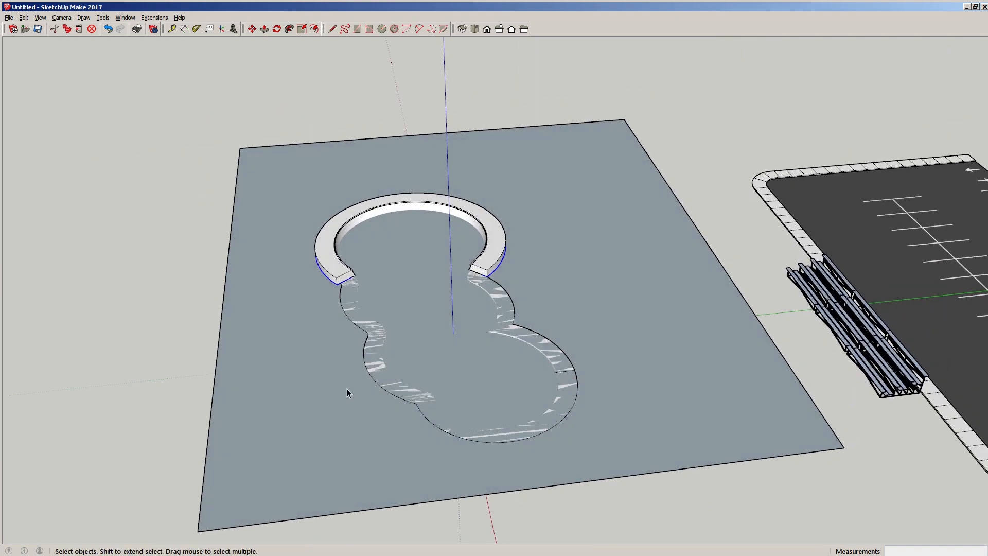
# - Move the rectangle with the tall ramp's outline 20' along the green axis, away from the parking lot
pyautogui.doubleClick(321, 400)
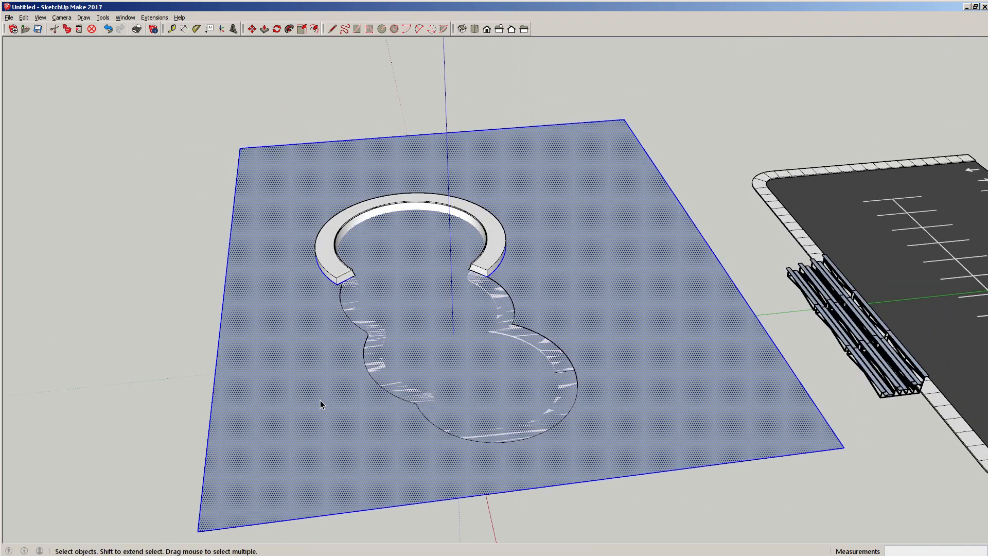
pyautogui.moveTo(342, 400); pyautogui.dragTo(277, 385, button='middle')
pyautogui.press('m')
pyautogui.click(279, 389)
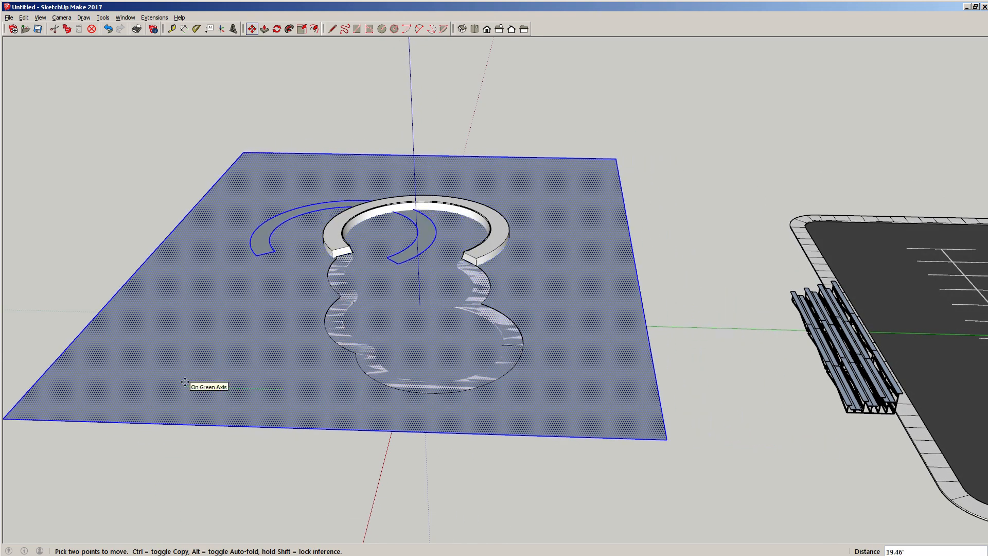
pyautogui.write('20')
pyautogui.press('Return')
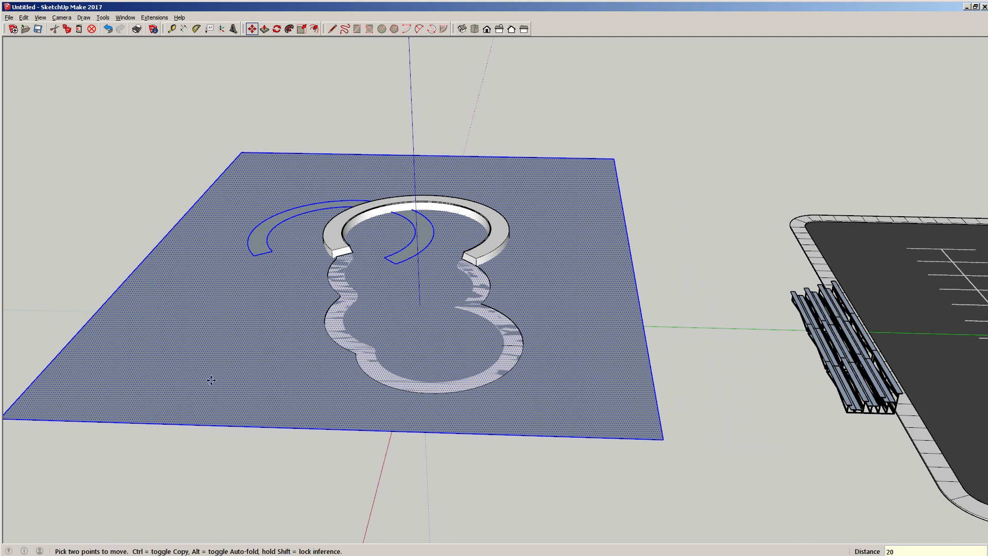
# - Move the selected rectangle and ramp outline 200' along the green axis, clear of the skatepark, and deselect them
pyautogui.click(211, 381)
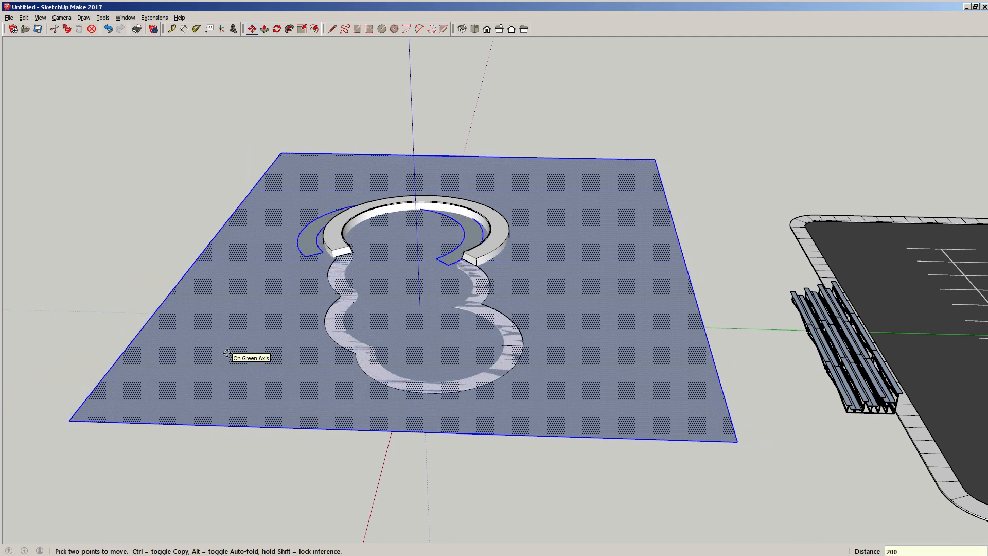
pyautogui.write('200')
pyautogui.press('Return')
pyautogui.moveTo(309, 342); pyautogui.dragTo(551, 319, button='middle')
pyautogui.scroll(-2, 347, 357)
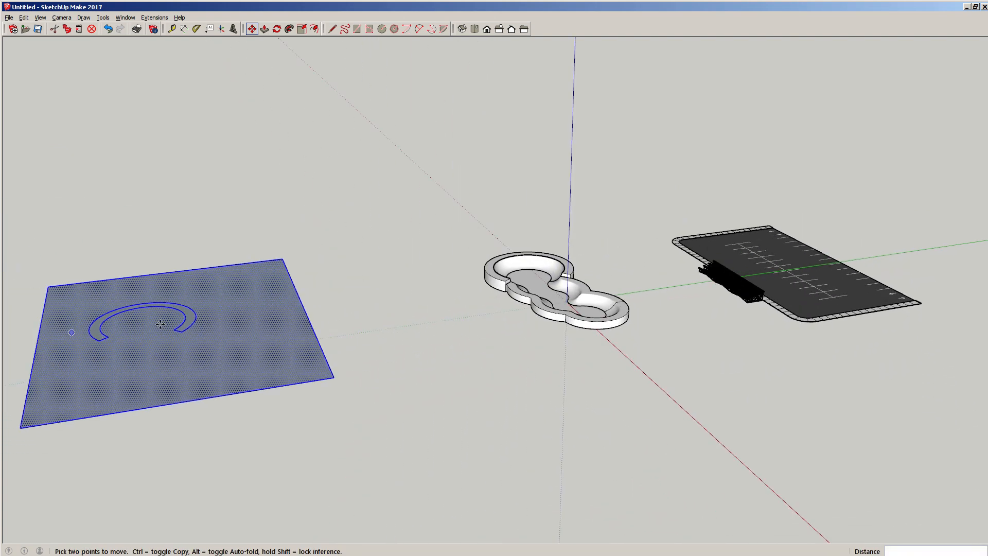
pyautogui.press('space')
pyautogui.click(420, 344)
pyautogui.scroll(3, 604, 301)
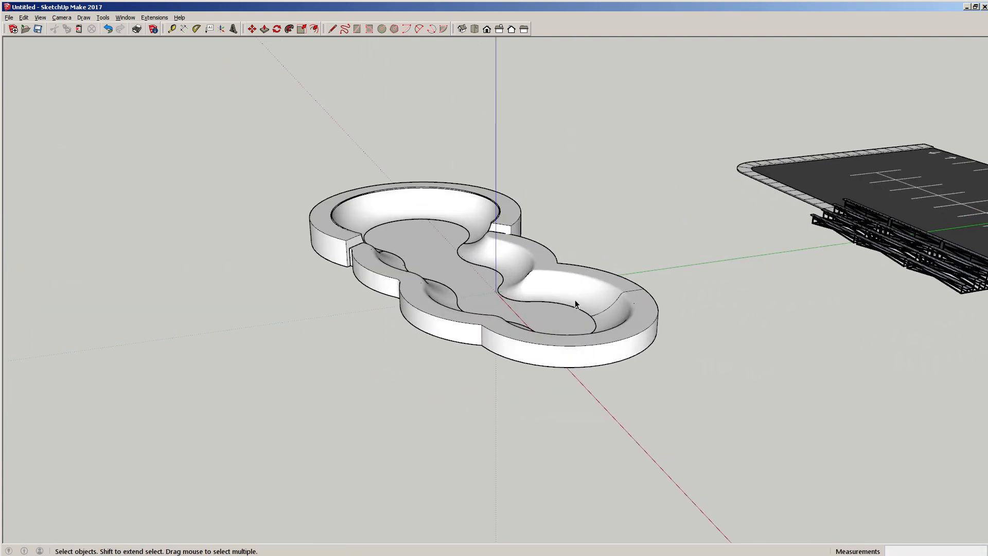
pyautogui.scroll(4, 513, 316)
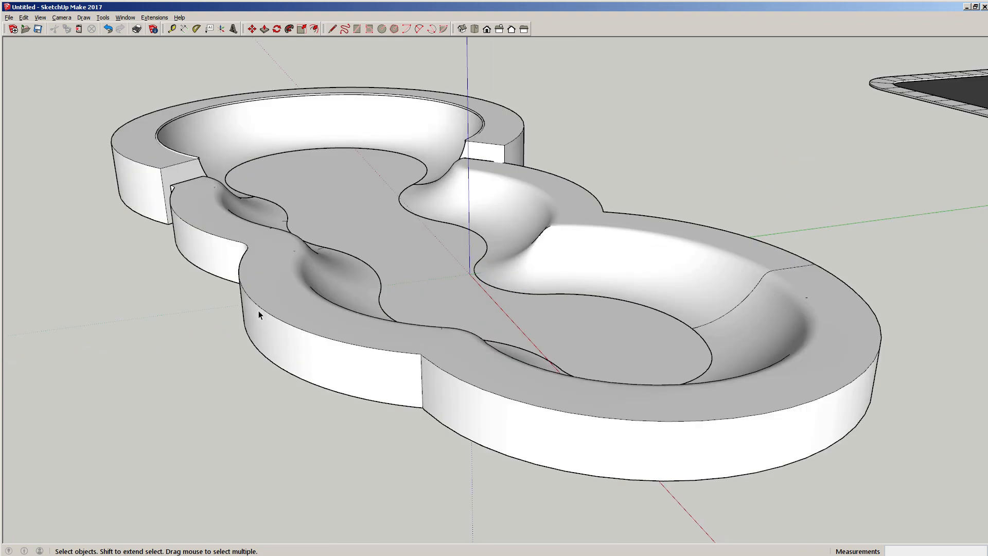
# - Open the lower ramp group for editing
pyautogui.click(466, 367)
pyautogui.doubleClick(479, 370)
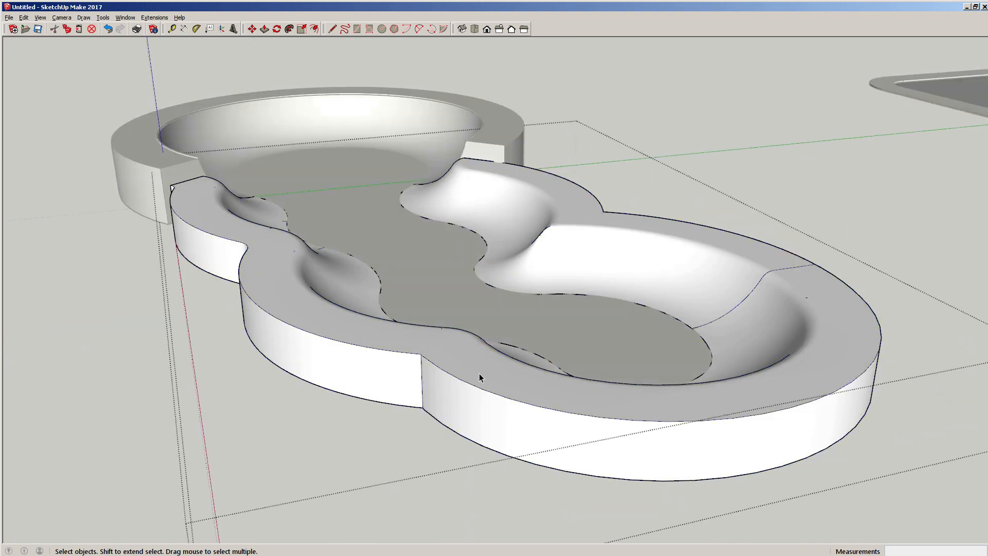
pyautogui.click(475, 371)
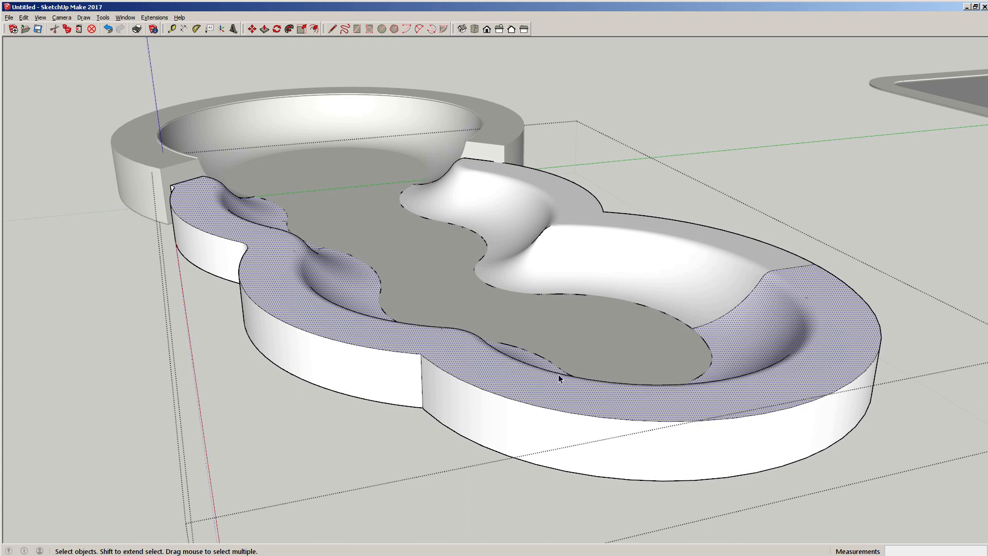
pyautogui.keyDown('shift'); pyautogui.click(731, 242); pyautogui.keyUp('shift')
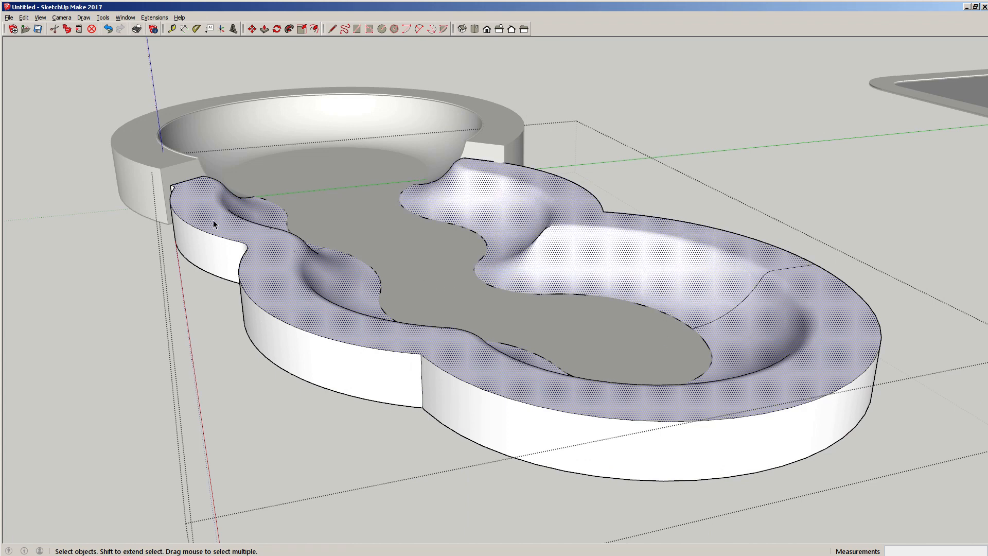
pyautogui.tripleClick(196, 230)
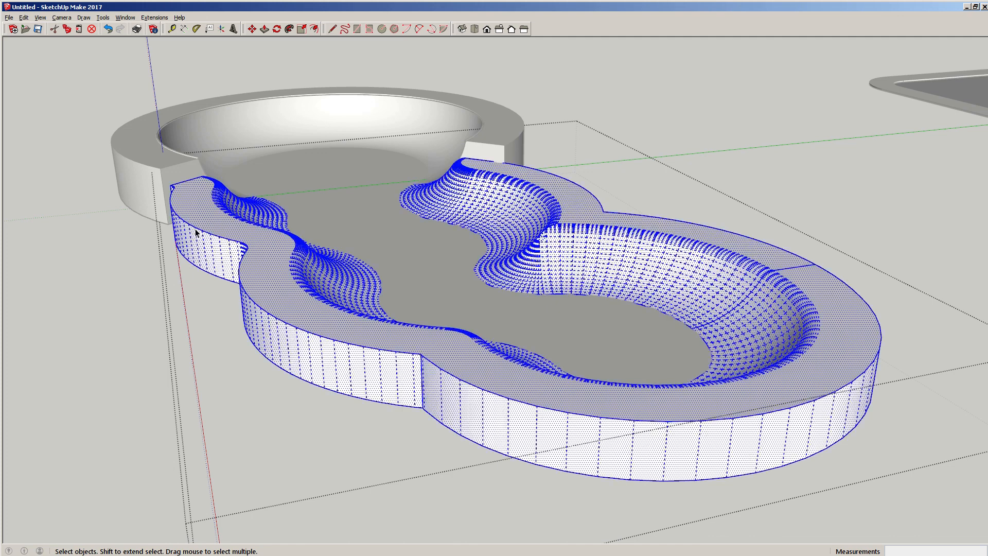
pyautogui.click(623, 218)
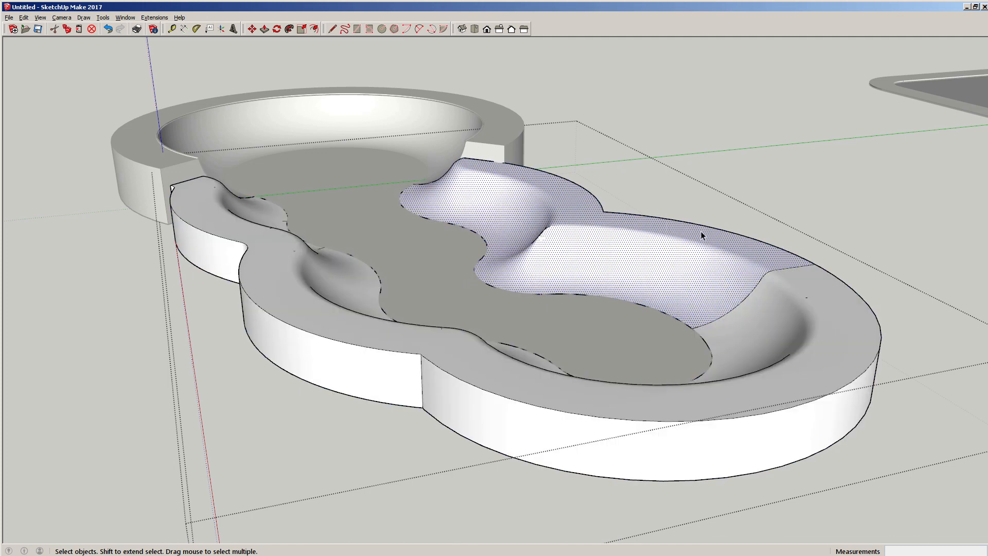
pyautogui.click(826, 283)
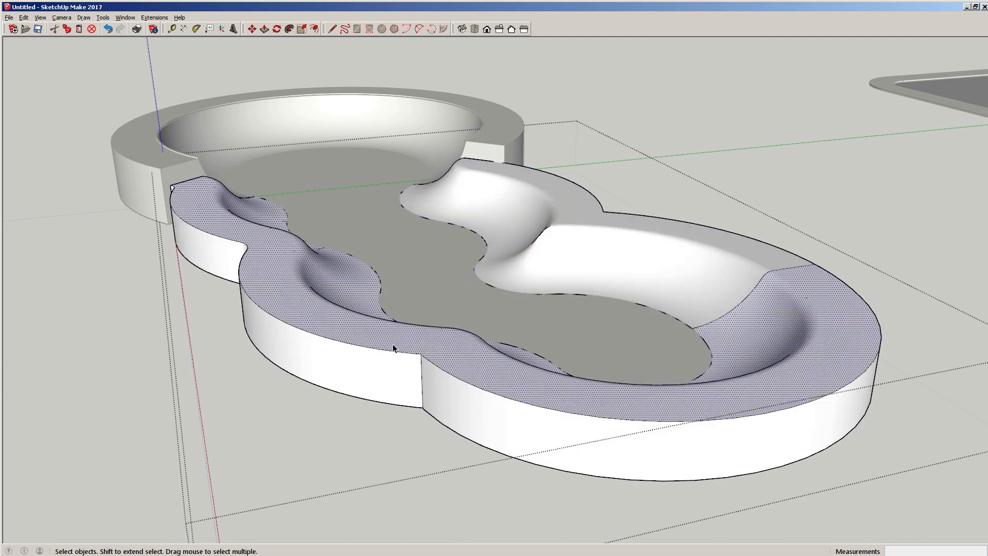
pyautogui.keyDown('shift'); pyautogui.click(579, 211); pyautogui.keyUp('shift')
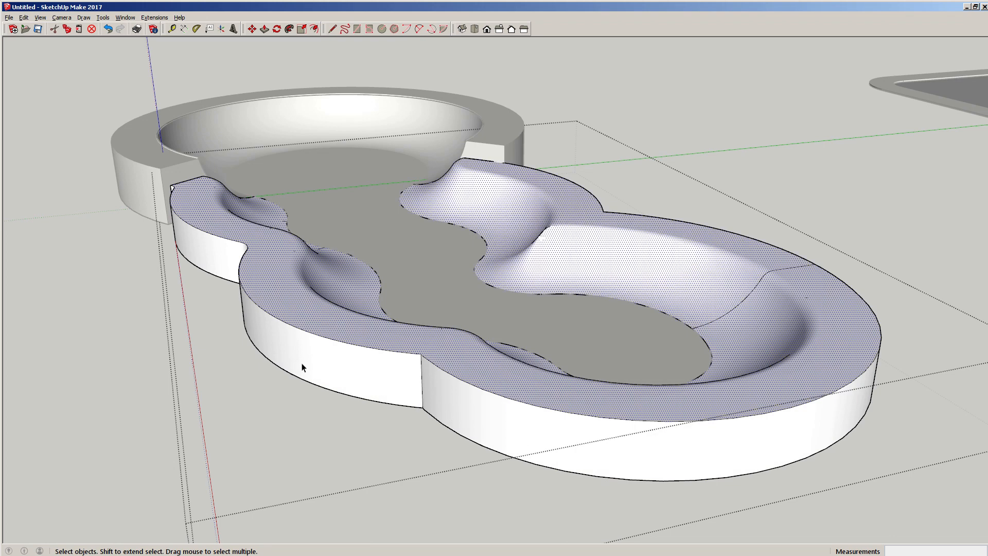
# - Select all the outer side wall faces around the lower ramp, from one end at the tall ramp to the other
pyautogui.moveTo(302, 363)
pyautogui.mouseDown(button='middle')
pyautogui.moveTo(375, 342)
pyautogui.moveTo(268, 289)
pyautogui.mouseUp(button='middle')
pyautogui.click(235, 276)
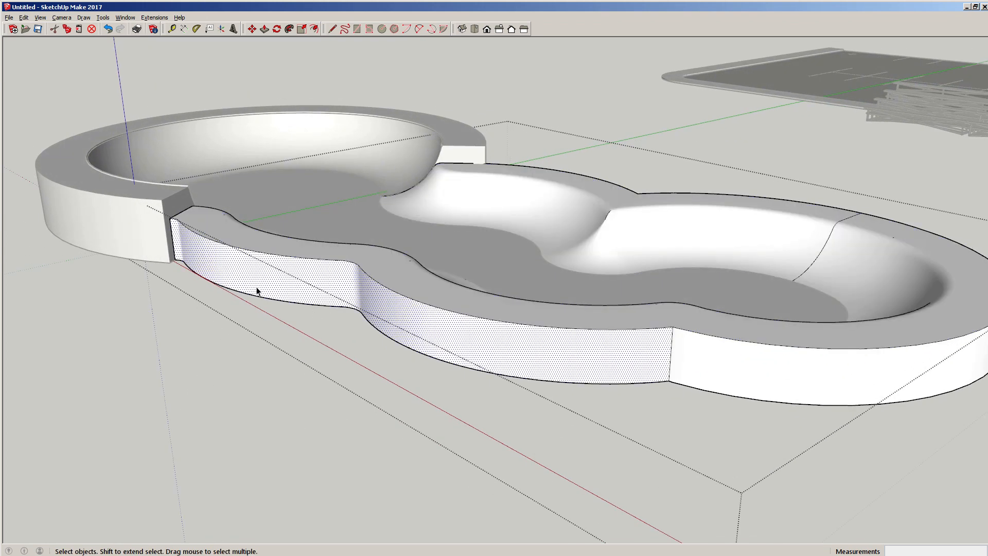
pyautogui.keyDown('shift'); pyautogui.click(726, 379); pyautogui.keyUp('shift')
pyautogui.moveTo(845, 380); pyautogui.dragTo(446, 341, button='middle')
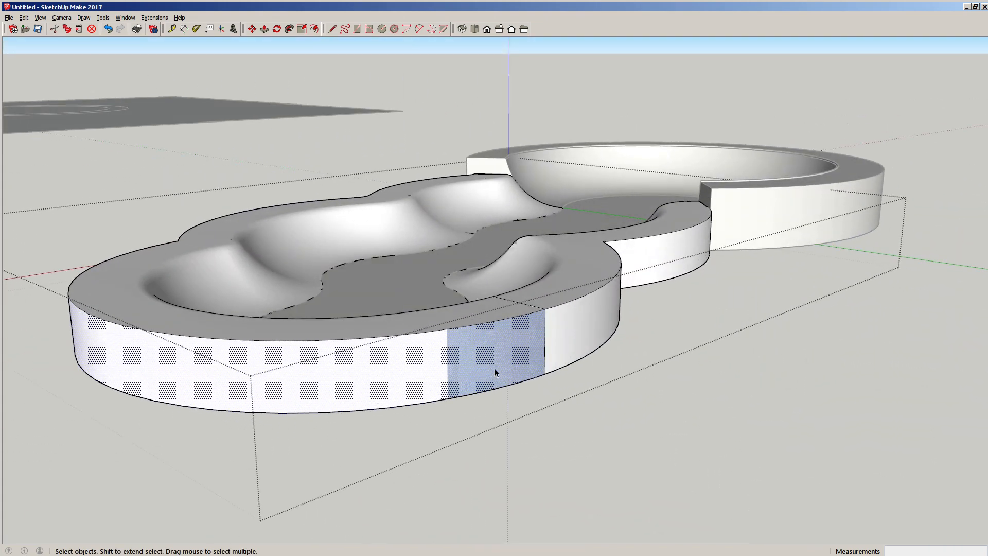
pyautogui.moveTo(508, 378); pyautogui.dragTo(530, 346, button='middle')
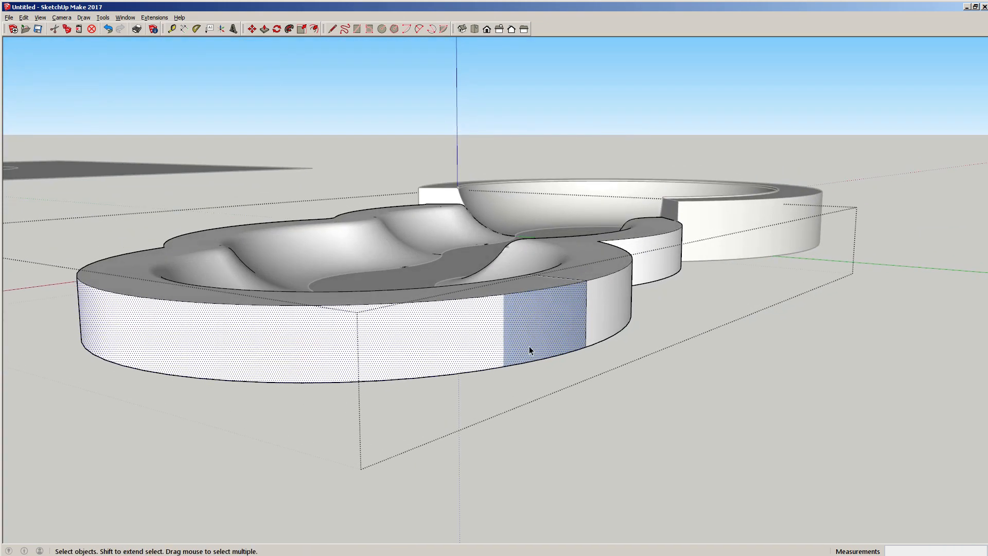
pyautogui.keyDown('shift'); pyautogui.click(601, 317); pyautogui.keyUp('shift')
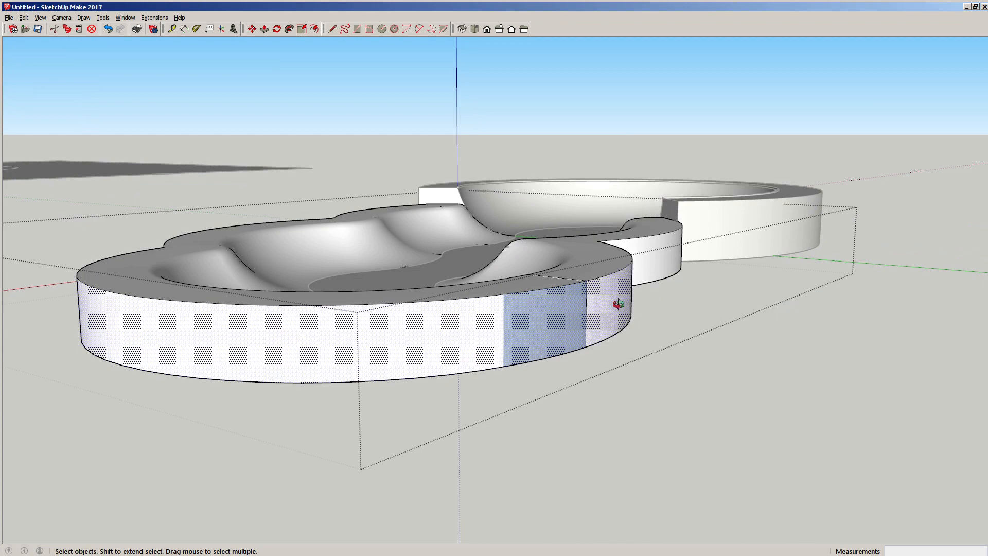
pyautogui.moveTo(620, 304); pyautogui.dragTo(503, 346, button='middle')
pyautogui.keyDown('shift'); pyautogui.click(512, 313); pyautogui.keyUp('shift')
pyautogui.keyDown('shift'); pyautogui.click(503, 346); pyautogui.keyUp('shift')
pyautogui.moveTo(390, 342); pyautogui.dragTo(570, 334, button='middle')
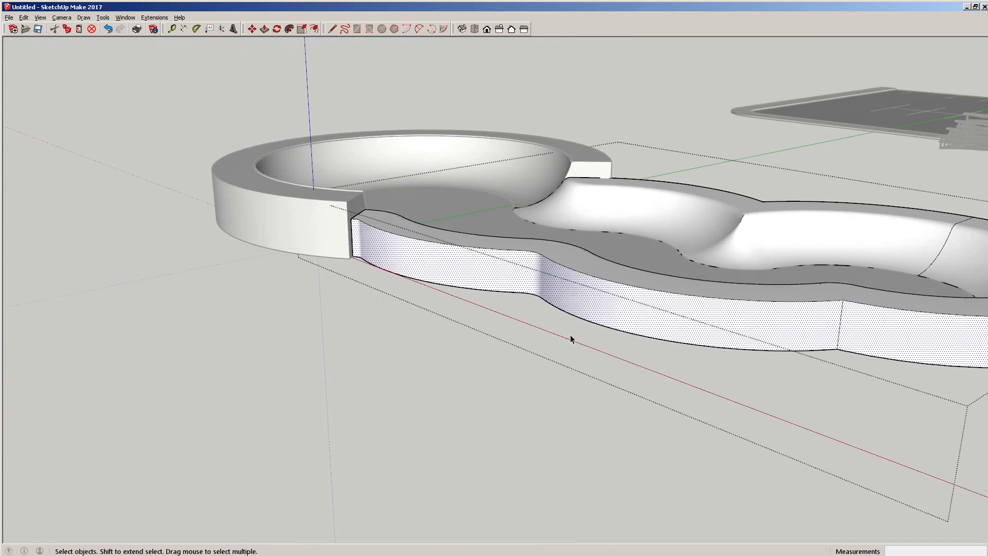
# - Copy the selected outer walls, close the lower ramp group and paste them in place outside it
pyautogui.scroll(-2, 526, 317)
pyautogui.moveTo(649, 319); pyautogui.dragTo(591, 324, button='middle')
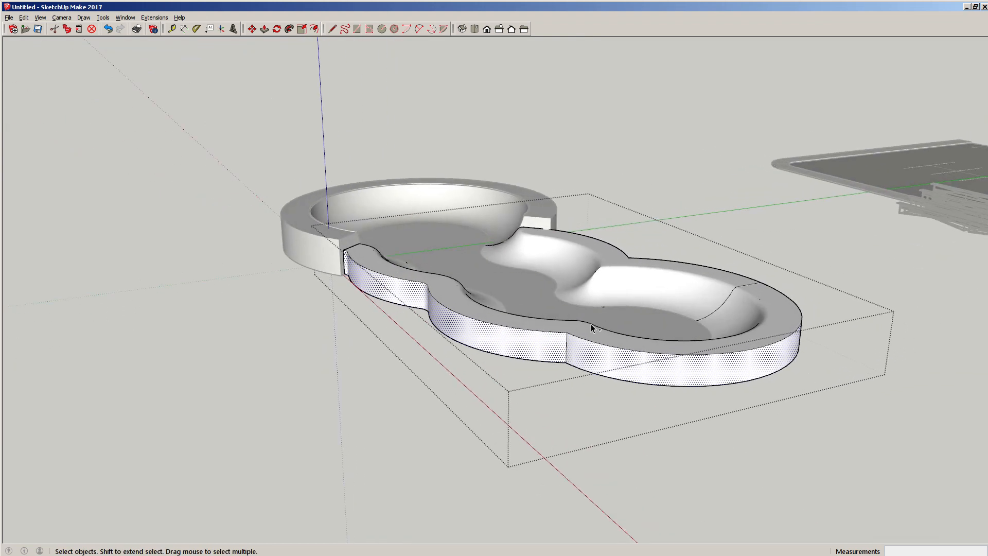
pyautogui.click(354, 397)
pyautogui.click(24, 17)
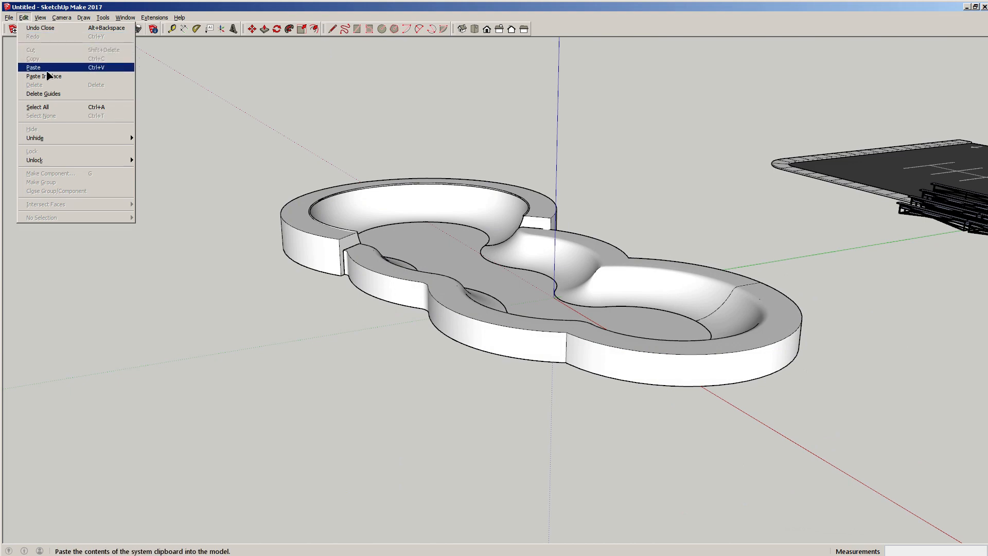
pyautogui.click(62, 75)
# - Move the pasted outer walls 200' along the green axis onto the large rectangle, and deselect them
pyautogui.scroll(-5, 405, 342)
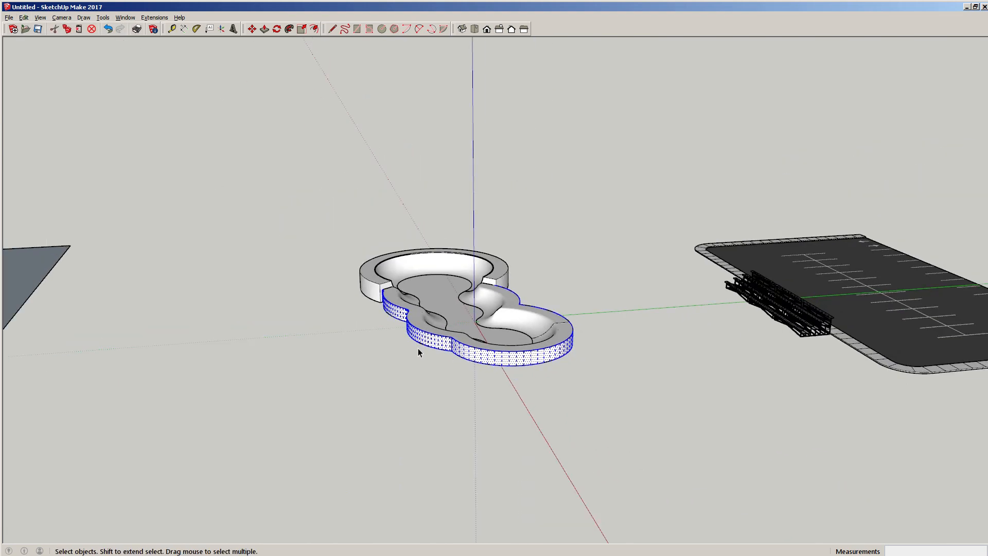
pyautogui.press('m')
pyautogui.click(397, 384)
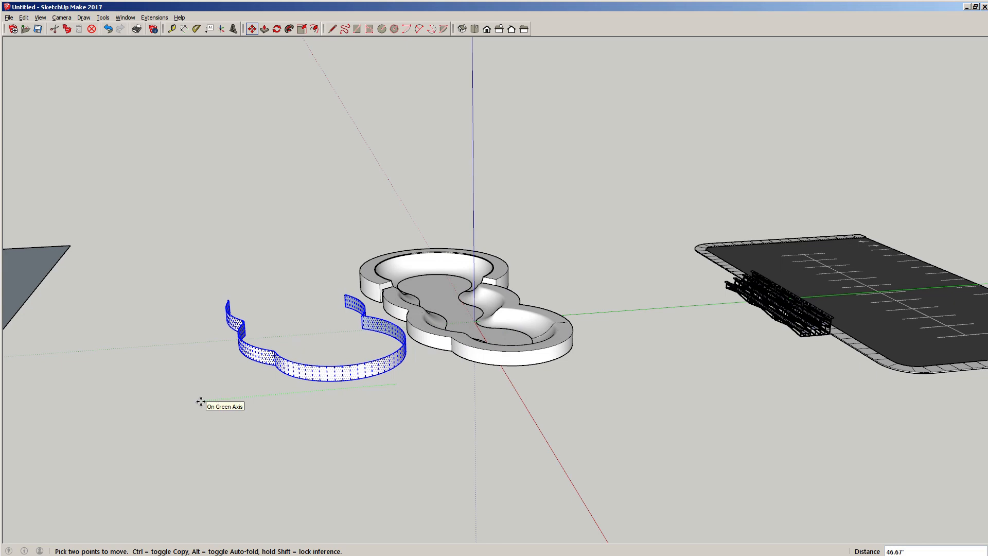
pyautogui.write('200')
pyautogui.press('Return')
pyautogui.press('space')
pyautogui.click(209, 385)
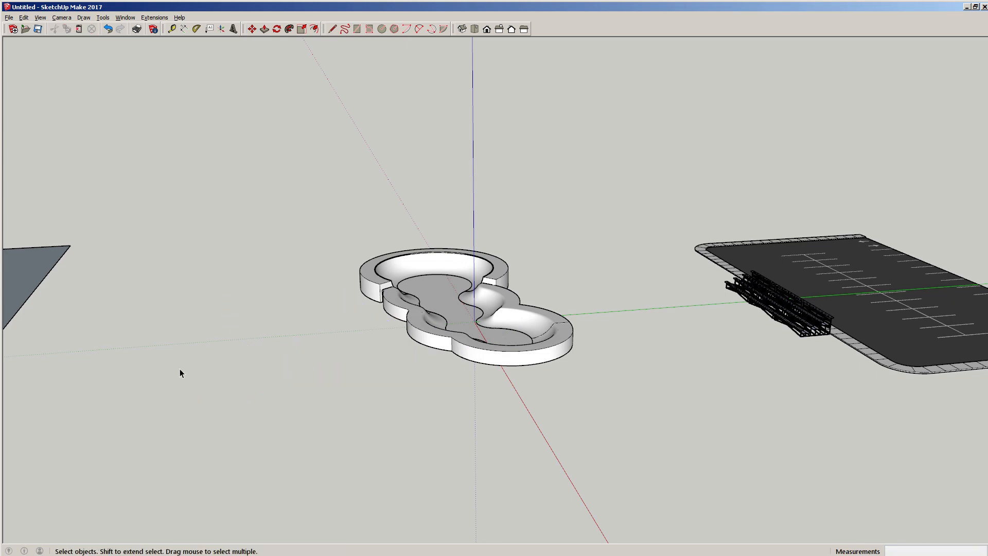
# - Delete the wall faces and edges hanging below the large rectangle, keeping only the outline on its surface
pyautogui.keyDown('shift'); pyautogui.moveTo(180, 369); pyautogui.dragTo(238, 292, button='middle'); pyautogui.keyUp('shift')
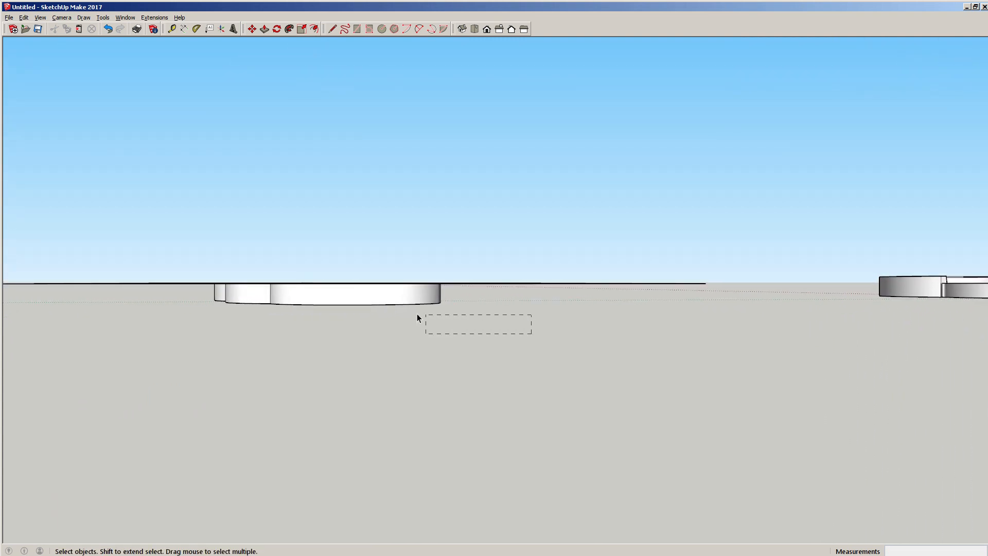
pyautogui.moveTo(199, 296); pyautogui.dragTo(178, 291)
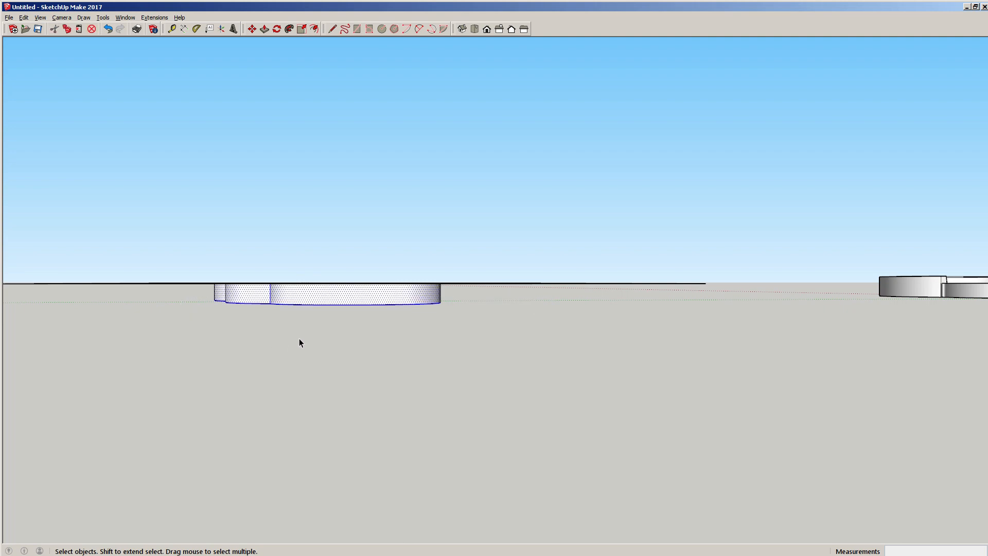
pyautogui.press('Delete')
# - Delete the slanted edge between the tall ramp's inner and outer arcs beside the small notch
pyautogui.moveTo(261, 276); pyautogui.dragTo(381, 421, button='middle')
pyautogui.scroll(6, 311, 353)
pyautogui.keyDown('shift'); pyautogui.moveTo(263, 351); pyautogui.dragTo(387, 372, button='middle'); pyautogui.keyUp('shift')
pyautogui.scroll(2, 239, 332)
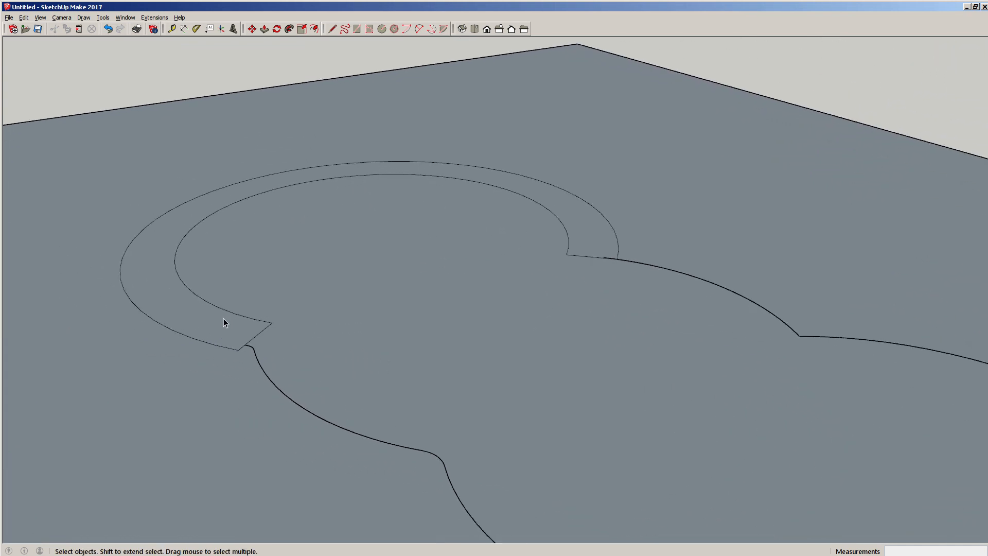
pyautogui.click(257, 337)
pyautogui.press('Delete')
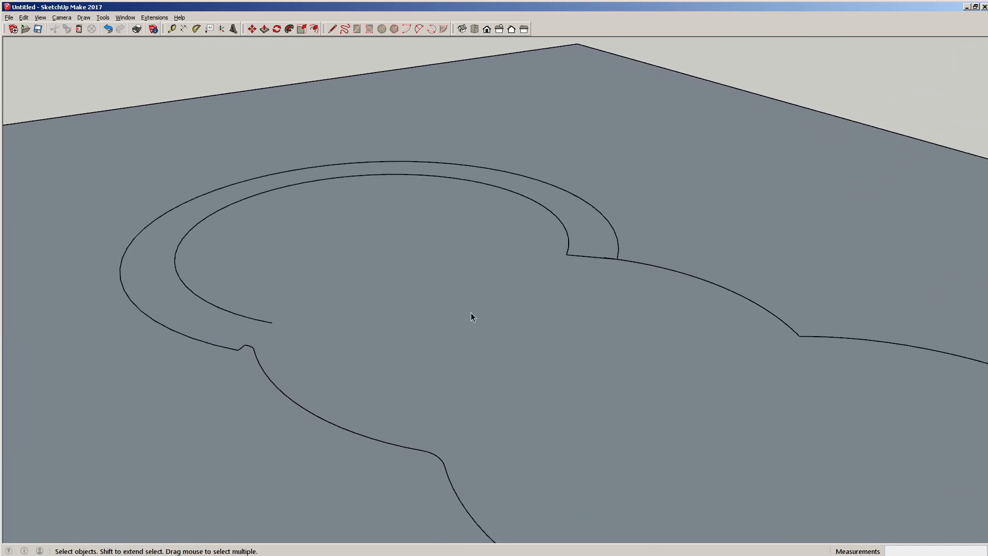
# - Delete the edge closing the tall ramp's other end, including the leftover short segments near the outer arc
pyautogui.click(596, 261)
pyautogui.scroll(5, 605, 259)
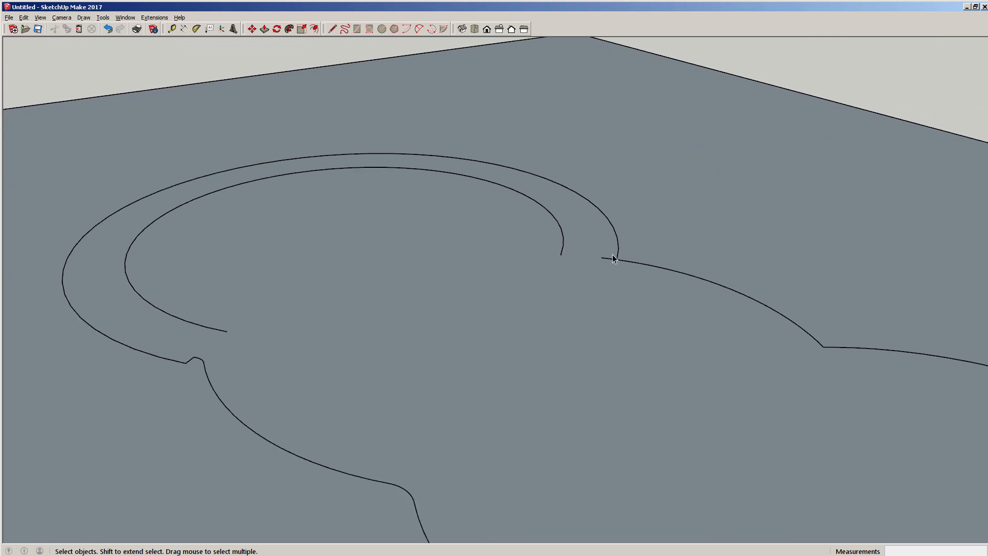
pyautogui.press('Delete')
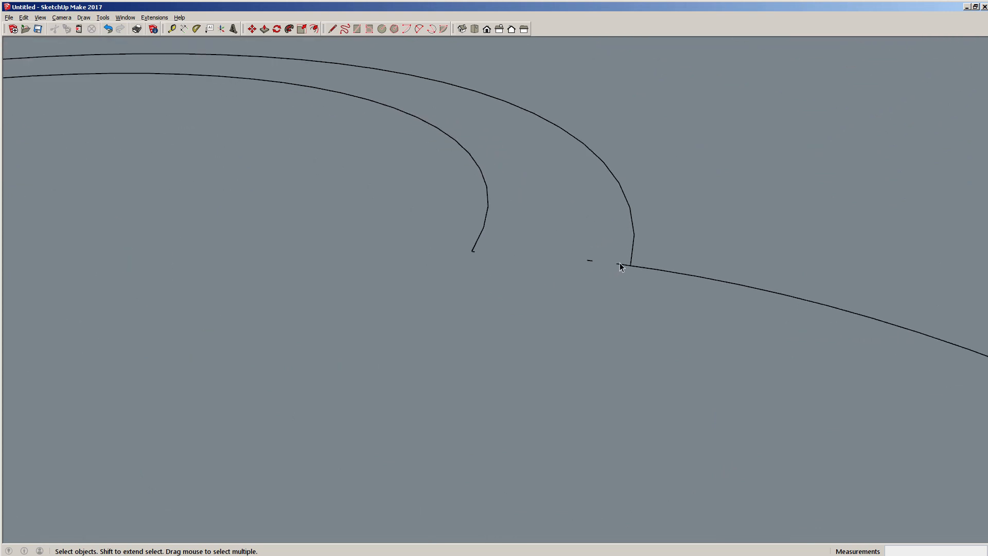
pyautogui.click(618, 264)
pyautogui.press('Delete')
pyautogui.click(589, 260)
pyautogui.press('Delete')
pyautogui.scroll(-3, 593, 291)
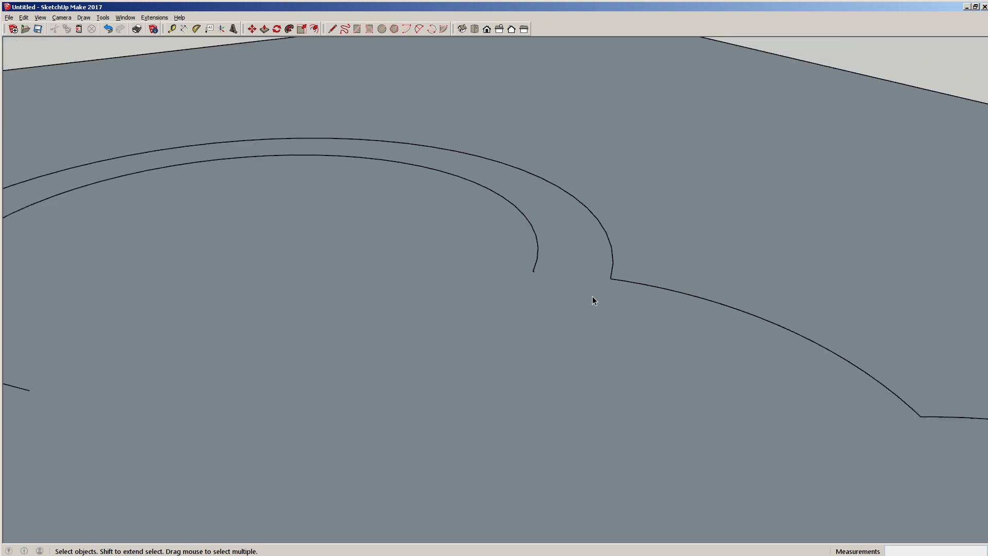
# - Delete the tall ramp's inner arc so only the park's outer outline remains on the rectangle
pyautogui.scroll(-4, 594, 300)
pyautogui.click(326, 327)
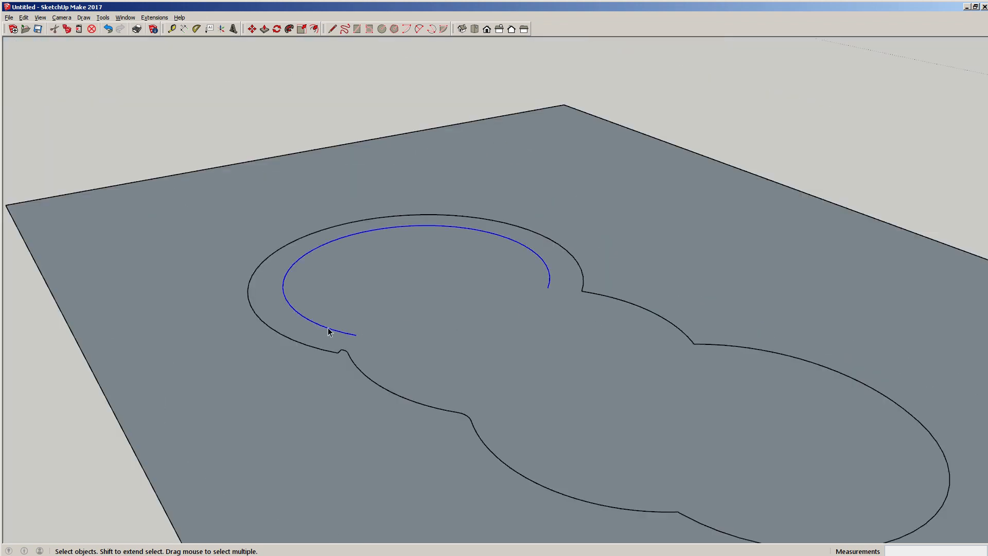
pyautogui.press('Delete')
# - Check whether the park outline divides the rectangle into separate faces, examining the joints along the outline for gaps
pyautogui.scroll(-3, 420, 377)
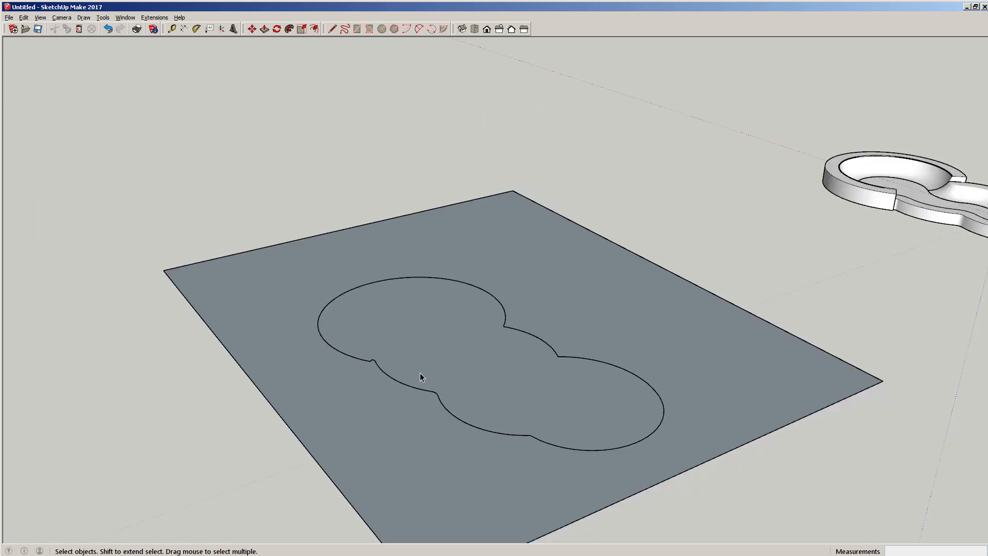
pyautogui.click(517, 376)
pyautogui.scroll(5, 448, 361)
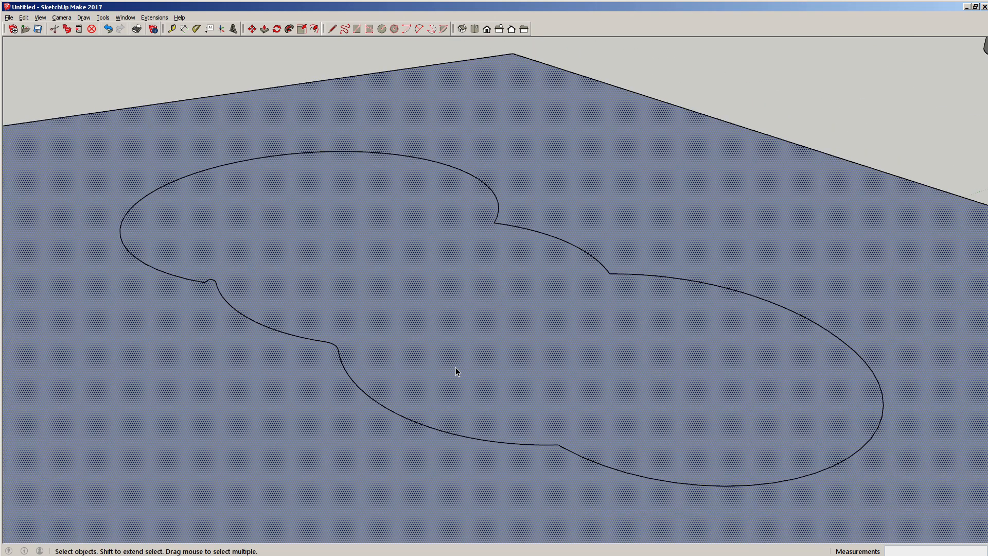
pyautogui.moveTo(455, 367); pyautogui.dragTo(160, 332, button='middle')
pyautogui.scroll(-2, 262, 344)
pyautogui.click(38, 369)
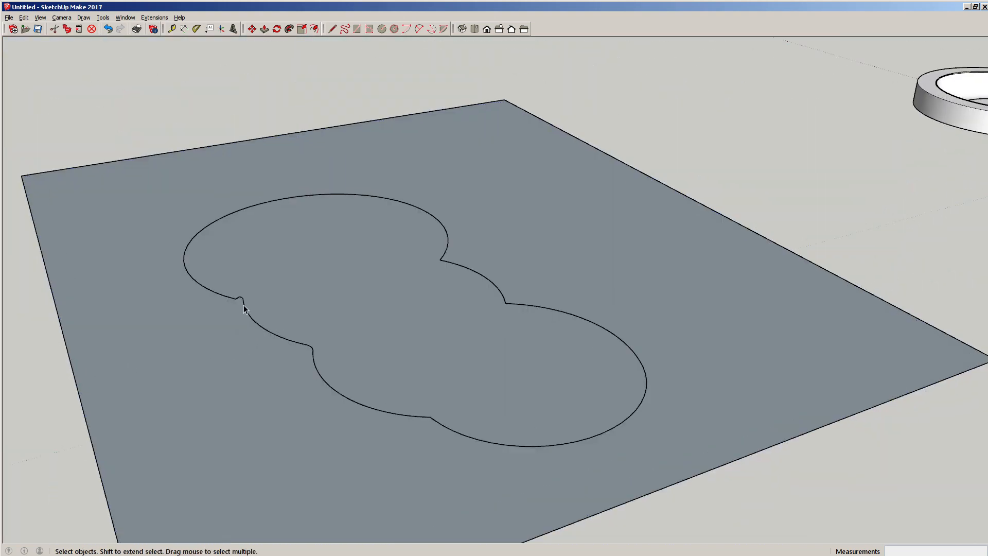
pyautogui.scroll(5, 217, 311)
pyautogui.moveTo(215, 313); pyautogui.dragTo(201, 283, button='middle')
pyautogui.scroll(-2, 241, 293)
pyautogui.scroll(-3, 404, 333)
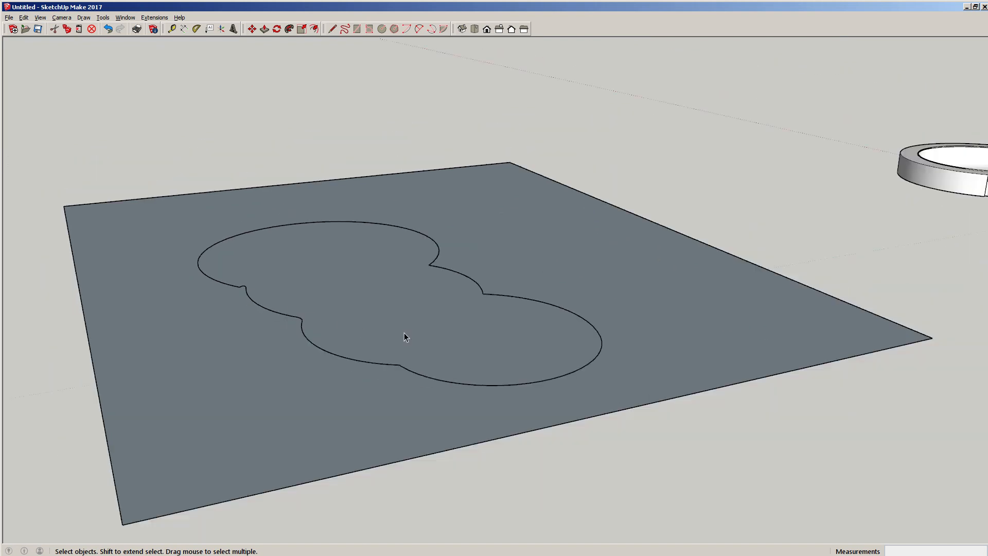
pyautogui.moveTo(403, 333); pyautogui.dragTo(390, 327, button='middle')
pyautogui.click(384, 325)
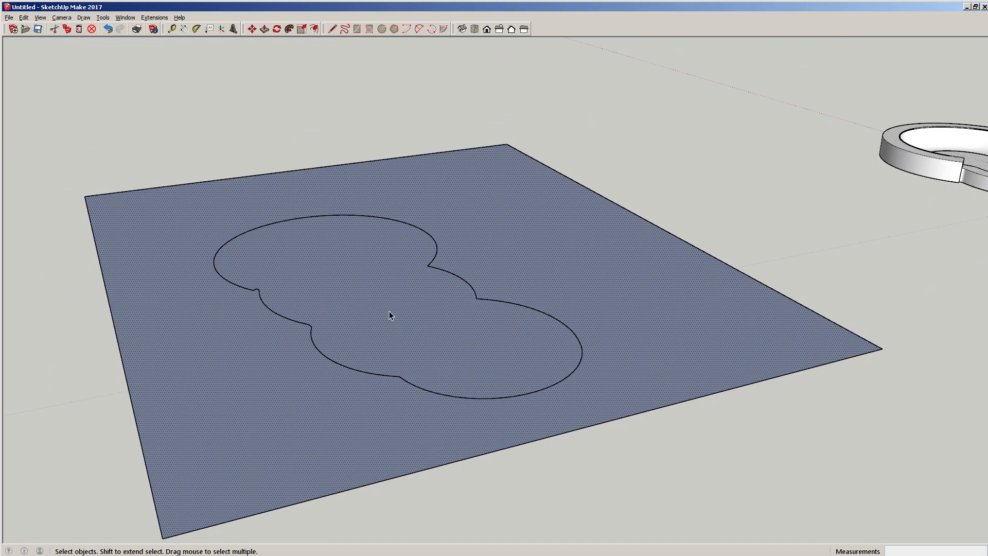
pyautogui.click(94, 330)
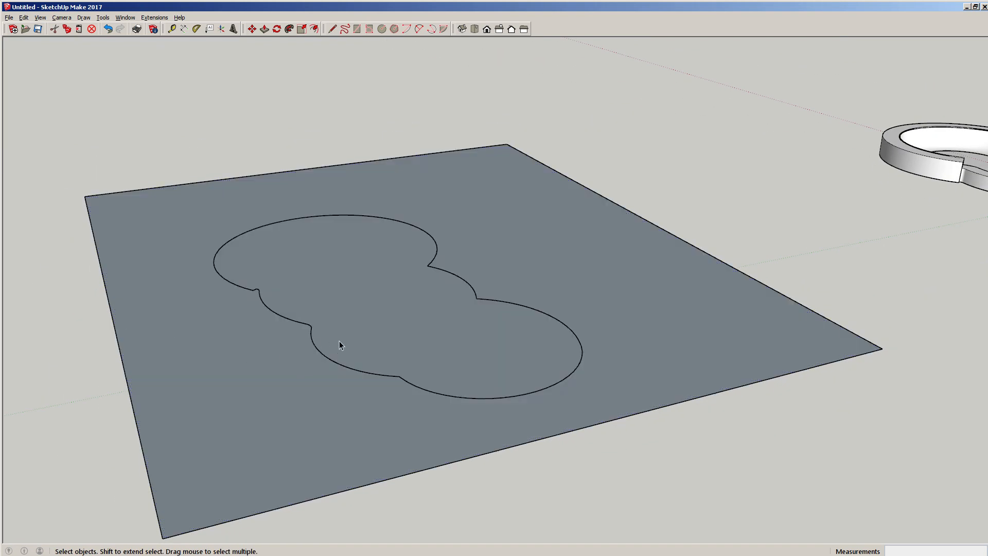
pyautogui.press('l')
pyautogui.click(476, 298)
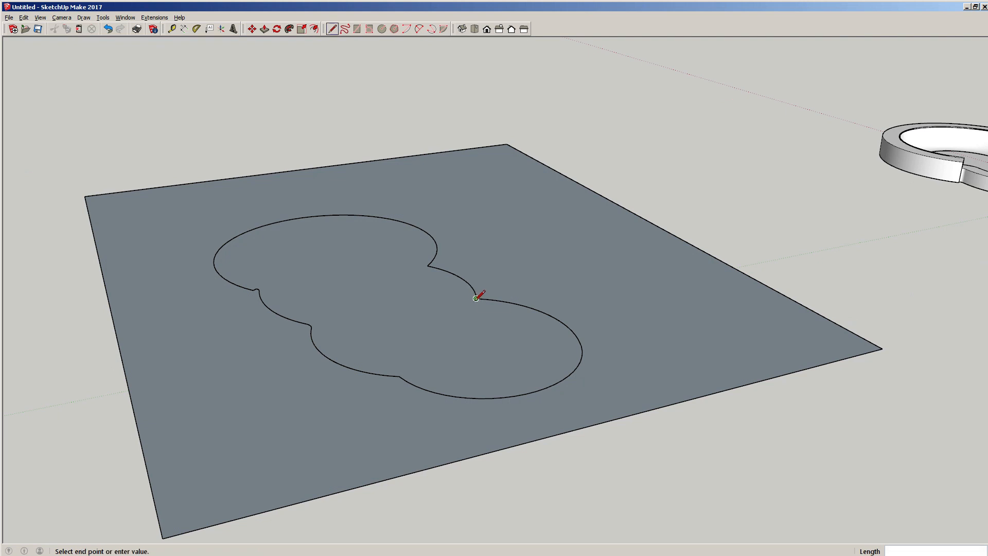
pyautogui.press('Escape')
pyautogui.scroll(3, 566, 313)
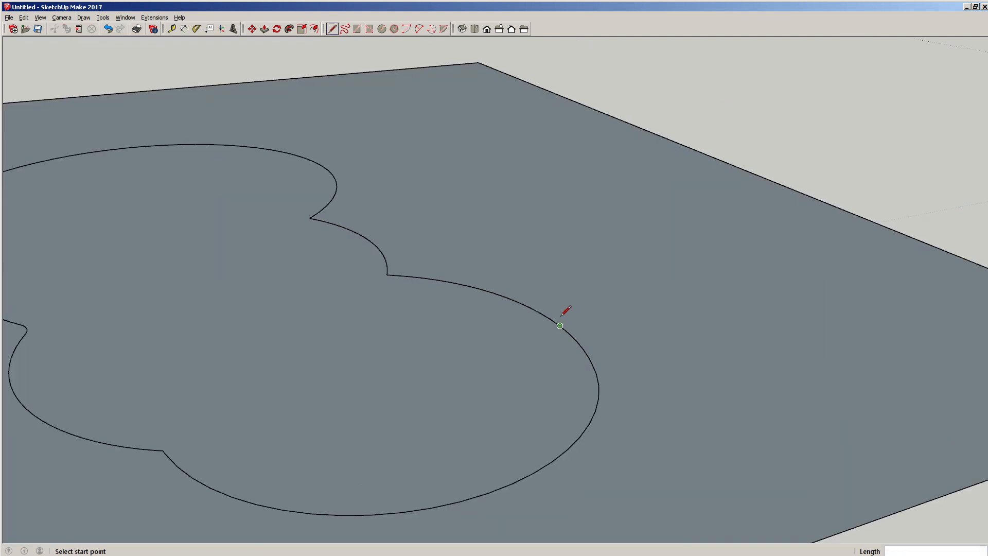
pyautogui.press('space')
# - Inspect the park outline at the small notch and at the sharp corner between the arcs for tiny gaps
pyautogui.scroll(3, 546, 318)
pyautogui.scroll(-5, 533, 312)
pyautogui.moveTo(425, 357); pyautogui.dragTo(472, 366, button='middle')
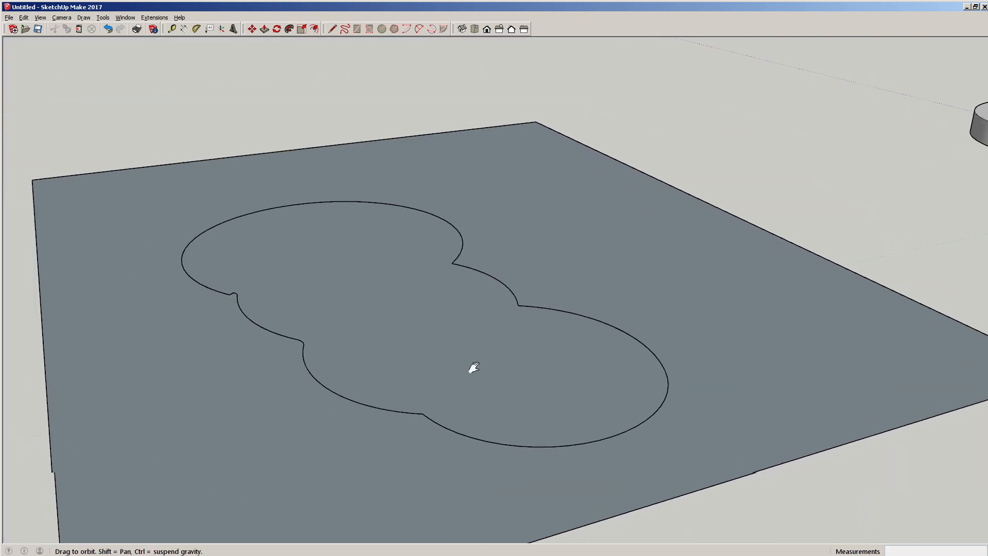
pyautogui.scroll(3, 263, 310)
pyautogui.scroll(4, 243, 311)
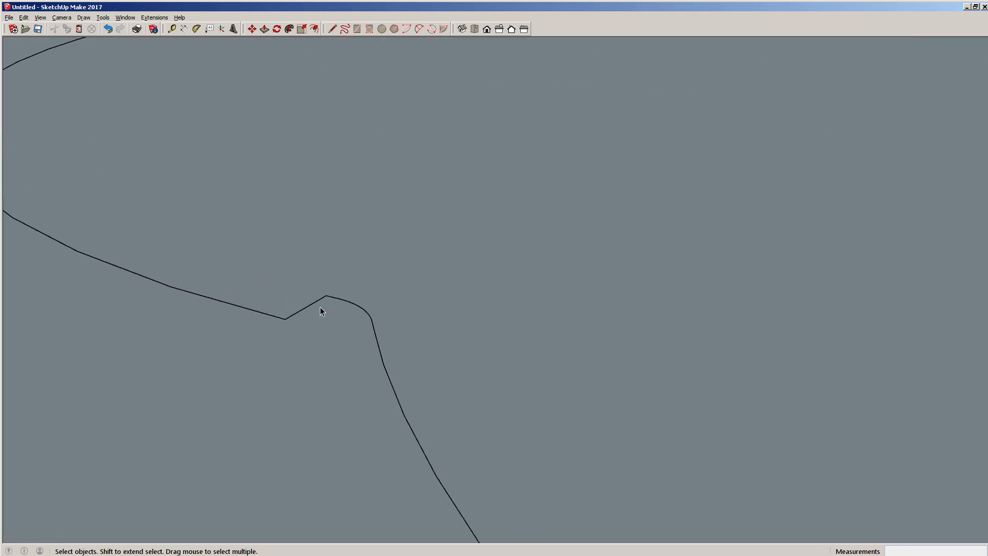
pyautogui.scroll(3, 146, 366)
pyautogui.scroll(1, 228, 355)
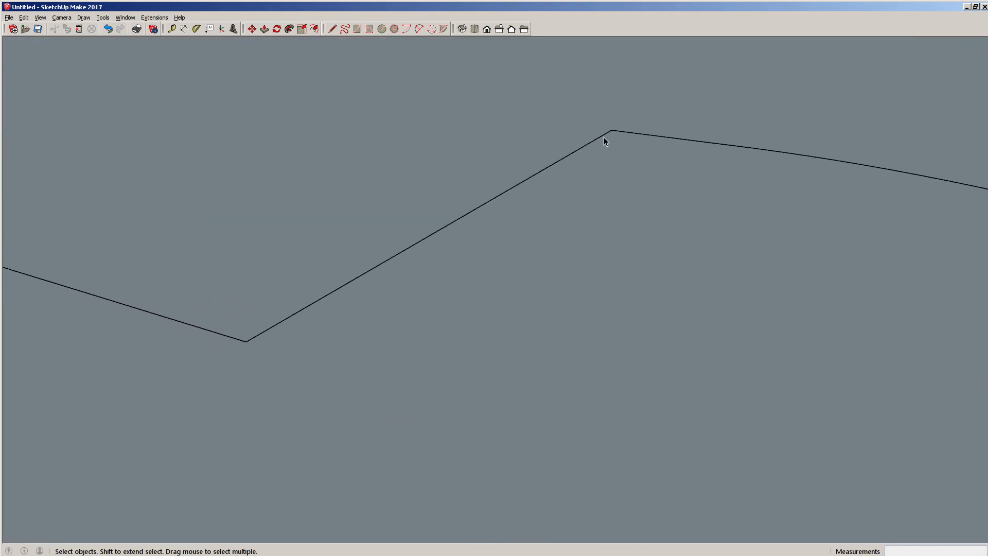
pyautogui.scroll(-3, 232, 401)
pyautogui.scroll(-5, 287, 412)
pyautogui.moveTo(554, 344); pyautogui.dragTo(613, 278, button='middle')
pyautogui.scroll(4, 587, 257)
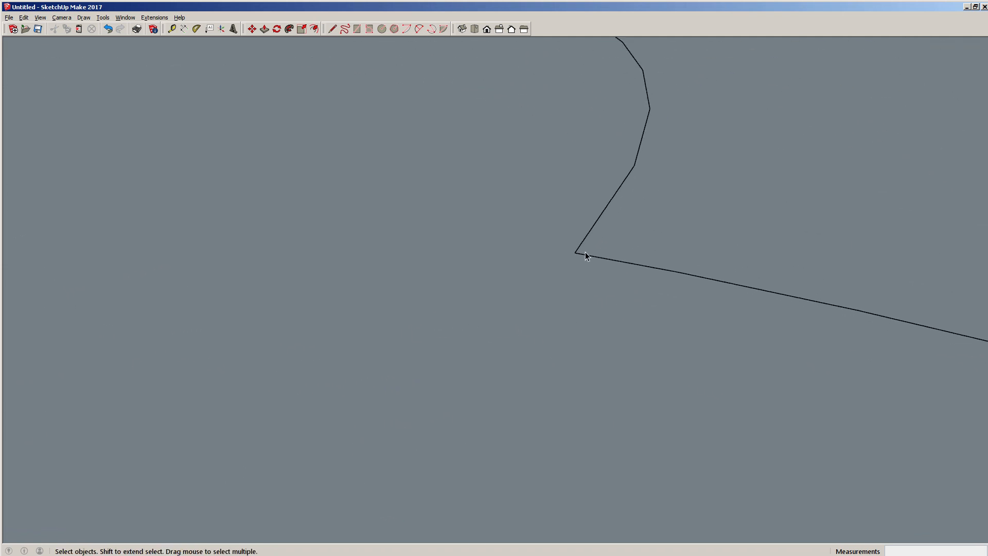
pyautogui.scroll(-3, 570, 258)
pyautogui.scroll(5, 571, 265)
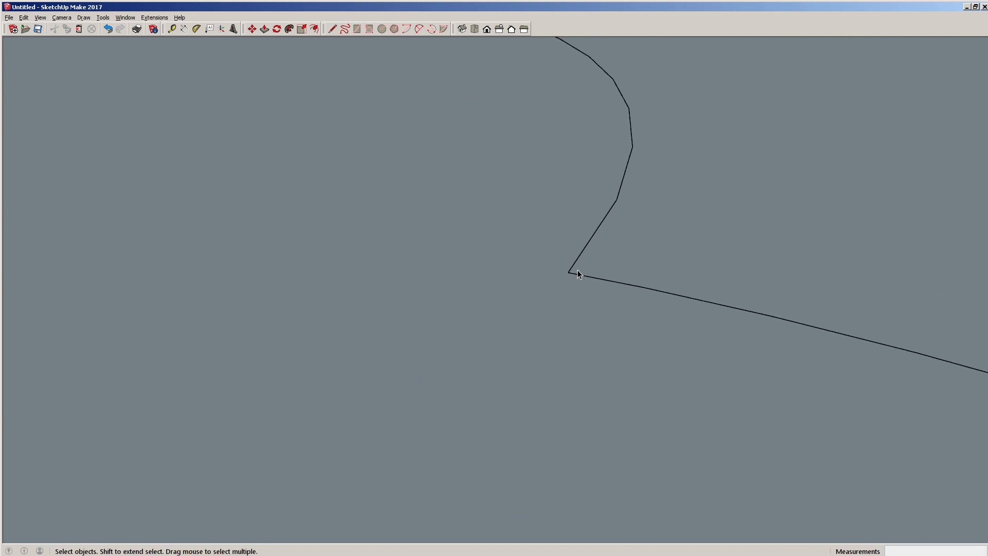
pyautogui.scroll(-10, 548, 278)
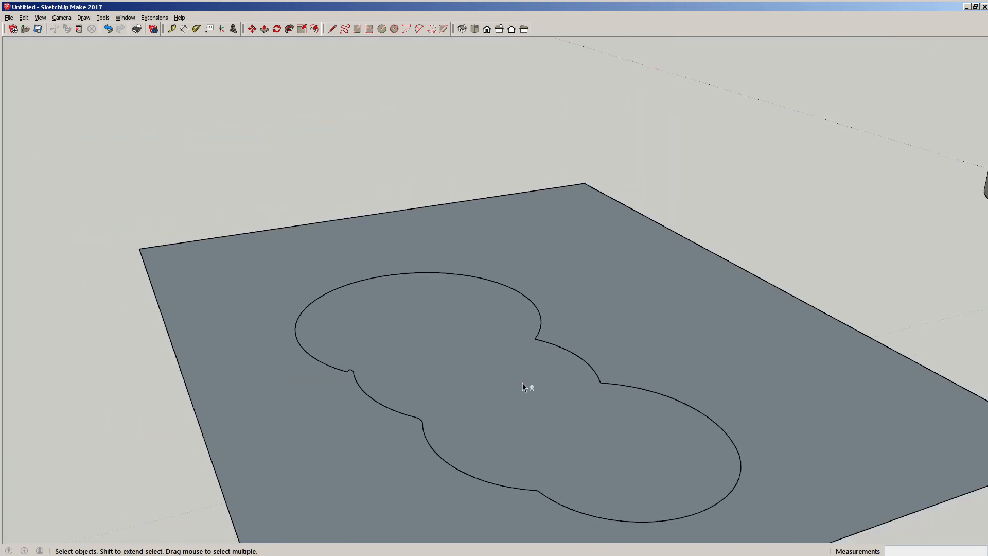
# - Draw a line about 34' long across the outline, from the corner of the large near lobe to just past the opposite rounded corner, and test-select the lobe
pyautogui.keyDown('shift'); pyautogui.moveTo(523, 383); pyautogui.dragTo(509, 310, button='middle'); pyautogui.keyUp('shift')
pyautogui.press('l')
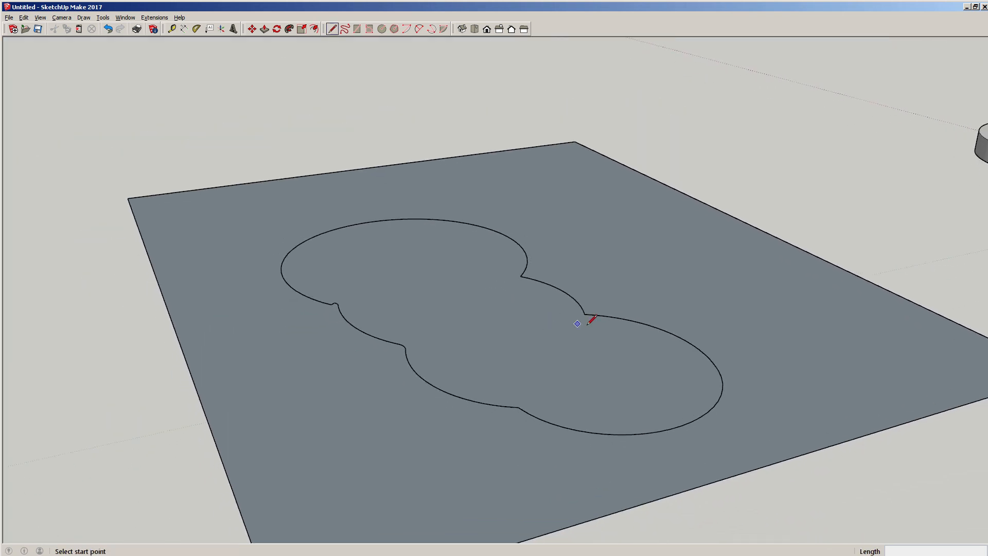
pyautogui.click(585, 313)
pyautogui.click(407, 355)
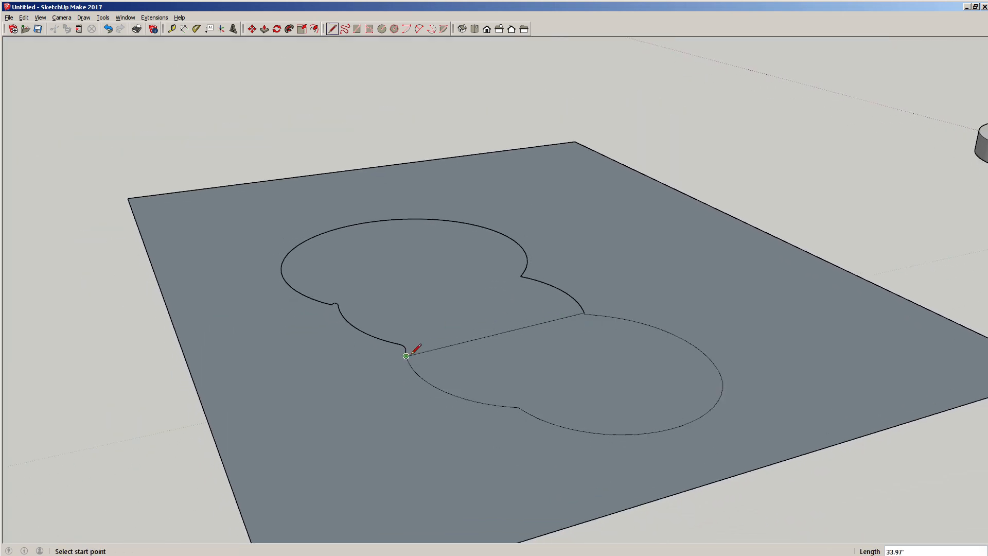
pyautogui.press('space')
pyautogui.click(493, 378)
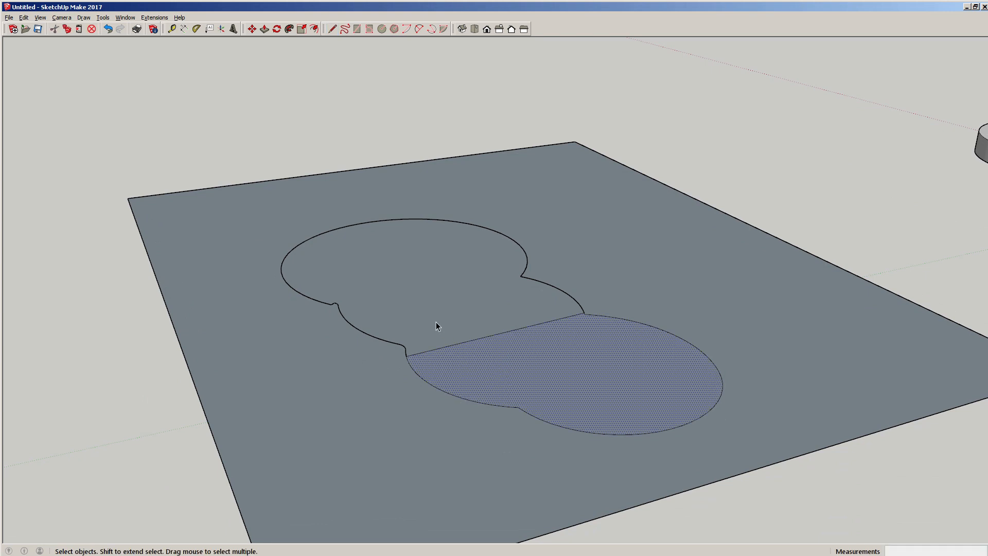
# - Try to split off the far lobe with a line from its sharp corner to just past the small notch, and delete that line
pyautogui.press('l')
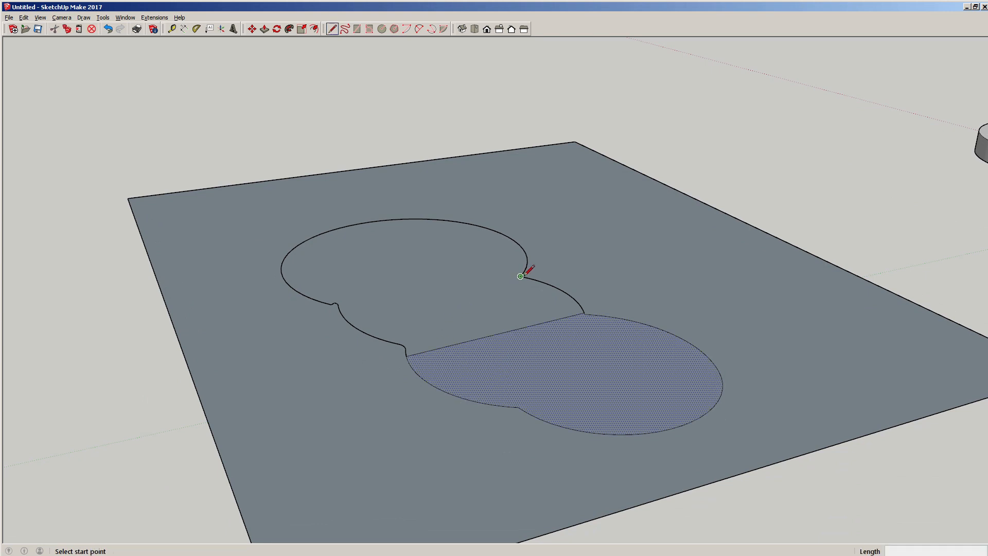
pyautogui.click(524, 277)
pyautogui.click(339, 310)
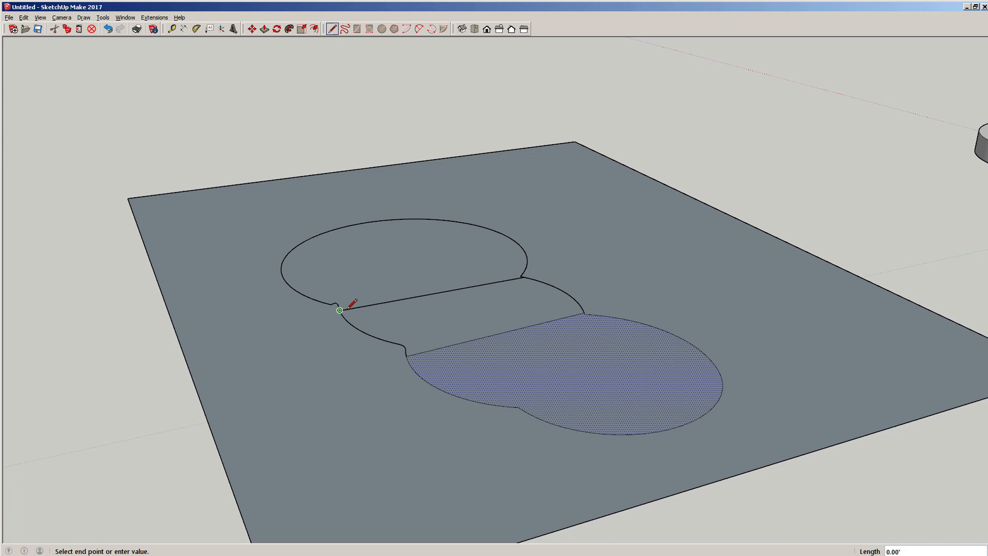
pyautogui.press('space')
pyautogui.click(394, 327)
pyautogui.moveTo(394, 328); pyautogui.dragTo(437, 306, button='middle')
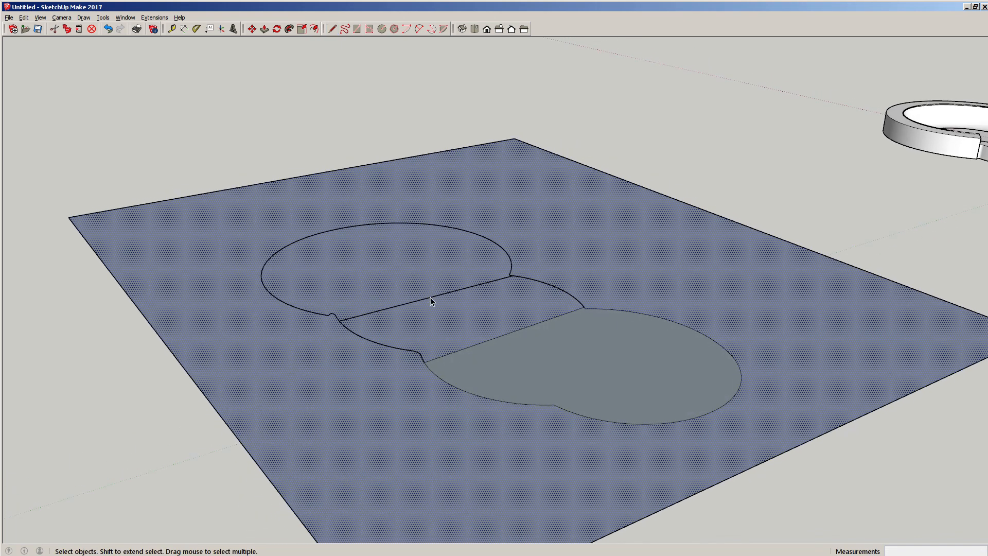
pyautogui.click(430, 298)
pyautogui.press('Delete')
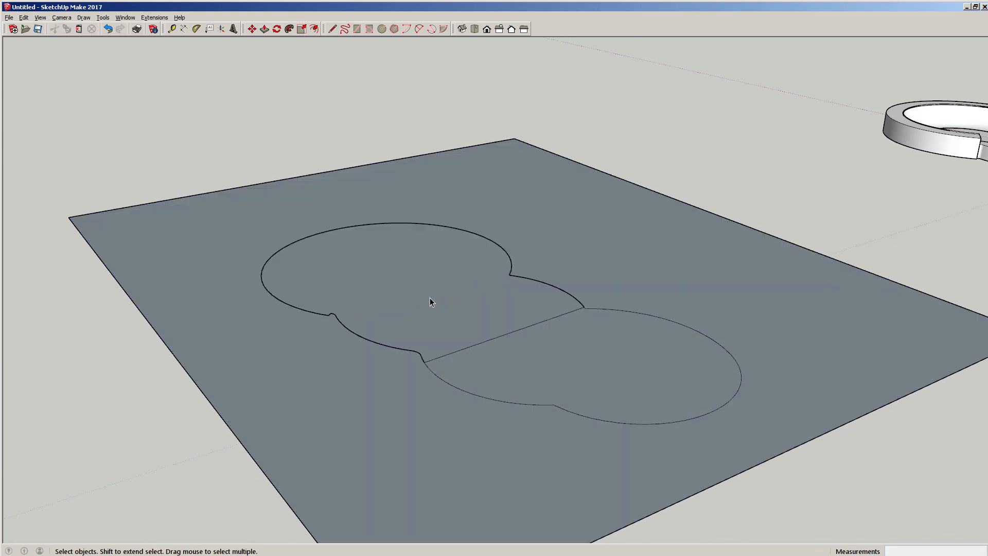
# - Draw a line about 36' long from the middle section's arc to the far lobe's sharp corner, and test-select the faces on both sides
pyautogui.press('l')
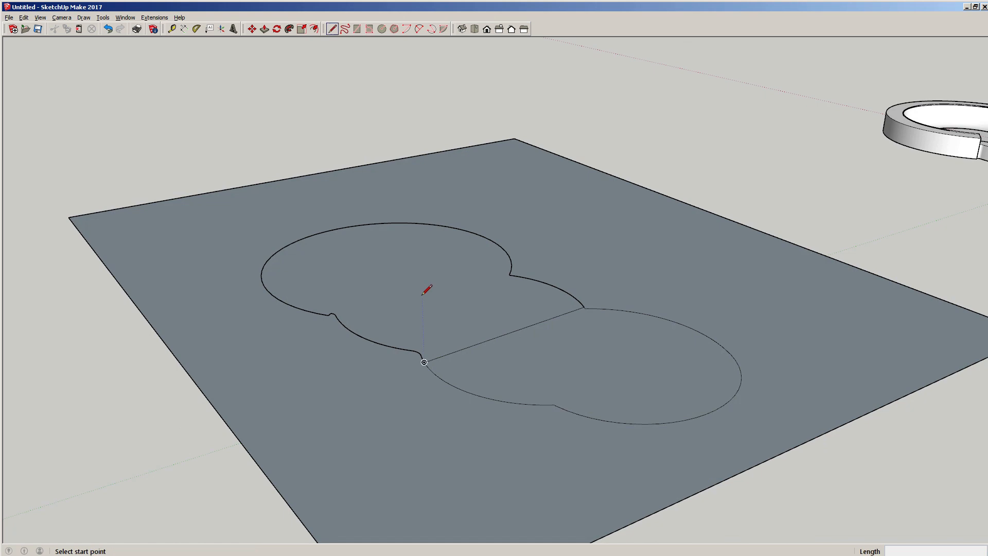
pyautogui.click(384, 344)
pyautogui.click(514, 275)
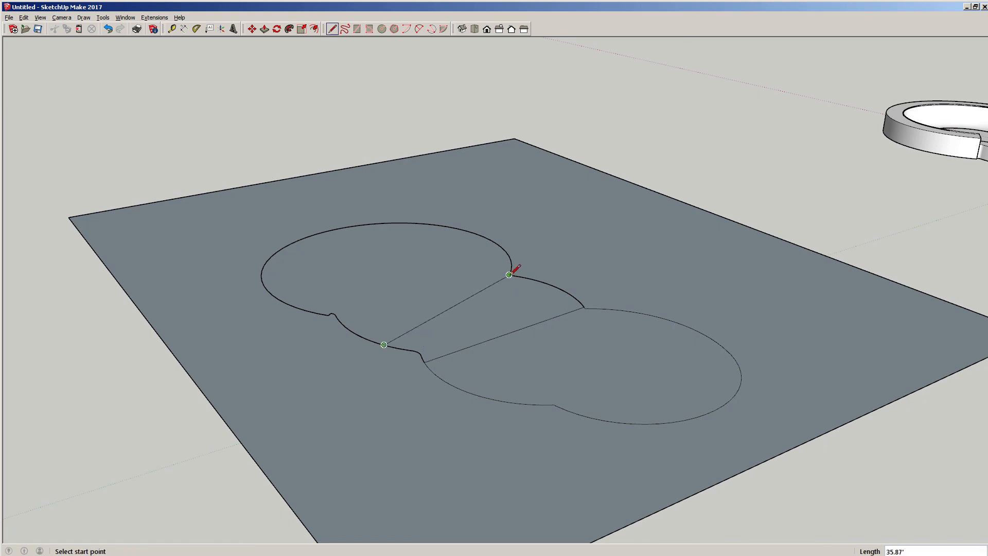
pyautogui.press('space')
pyautogui.click(487, 317)
pyautogui.click(407, 302)
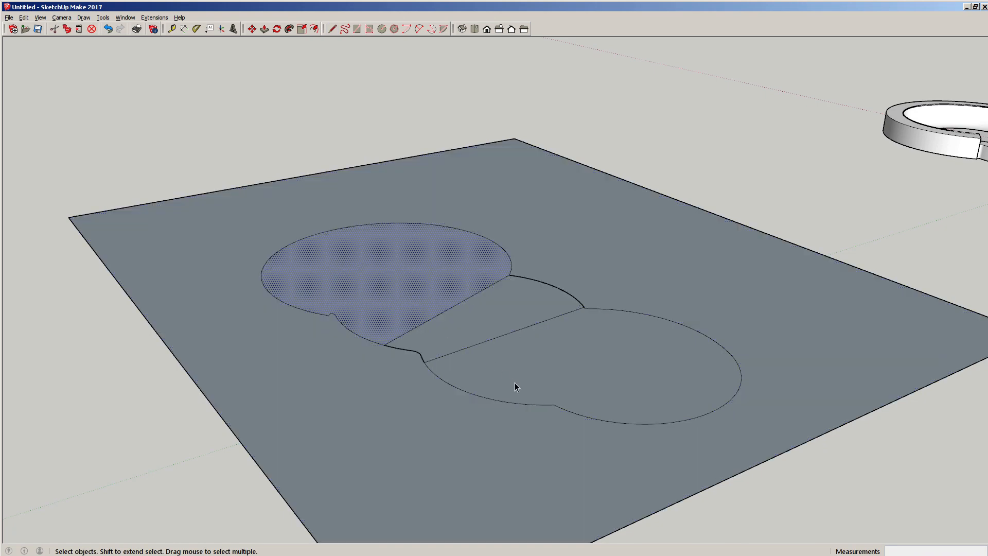
# - Delete the separated faces of the far lobe and the large near lobe to open both holes
pyautogui.click(515, 382)
pyautogui.click(378, 302)
pyautogui.press('Delete')
pyautogui.click(561, 369)
pyautogui.press('Delete')
# - Try to divide the remaining middle strip with a line from the rounded corner to the opposite arc, and delete that line
pyautogui.scroll(2, 539, 308)
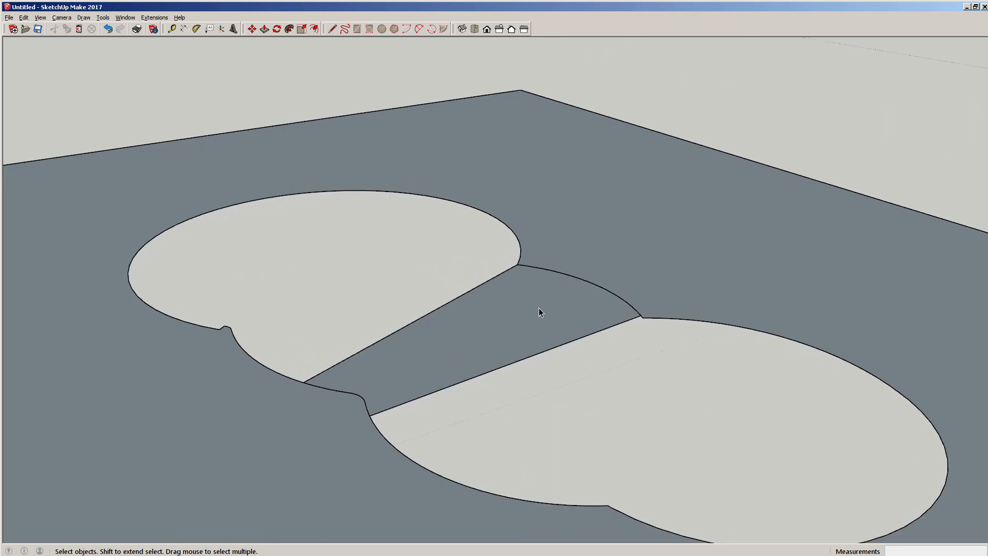
pyautogui.scroll(3, 360, 393)
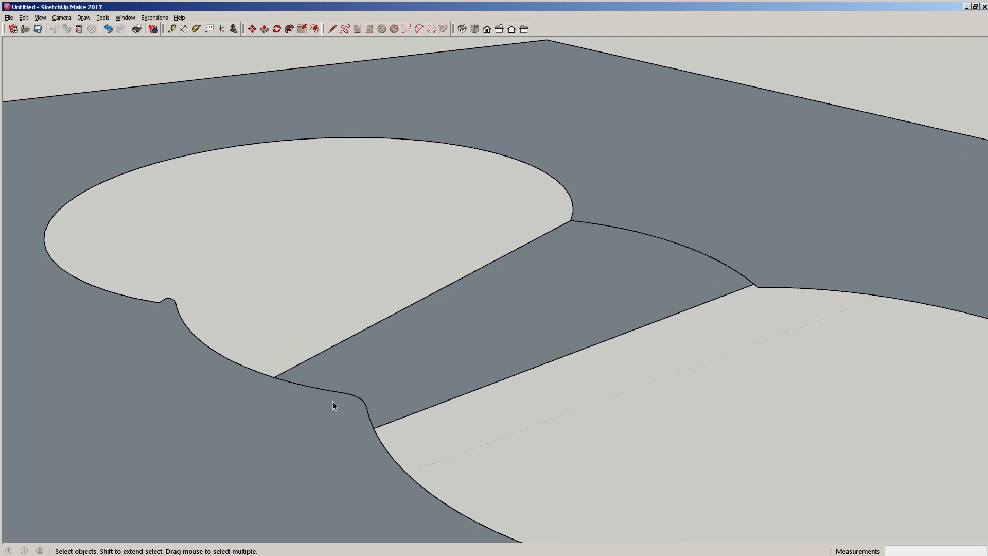
pyautogui.press('l')
pyautogui.click(360, 398)
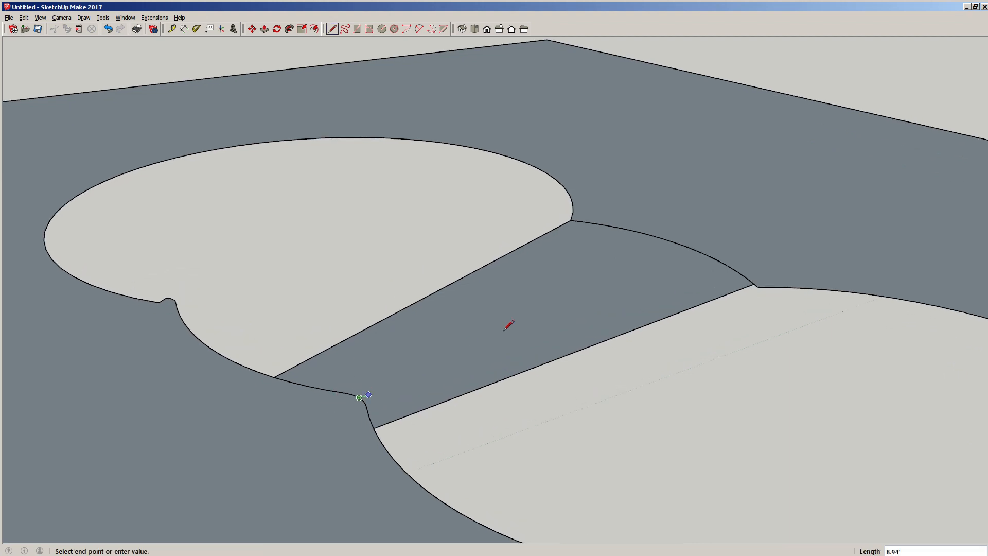
pyautogui.click(665, 240)
pyautogui.press('space')
pyautogui.click(648, 288)
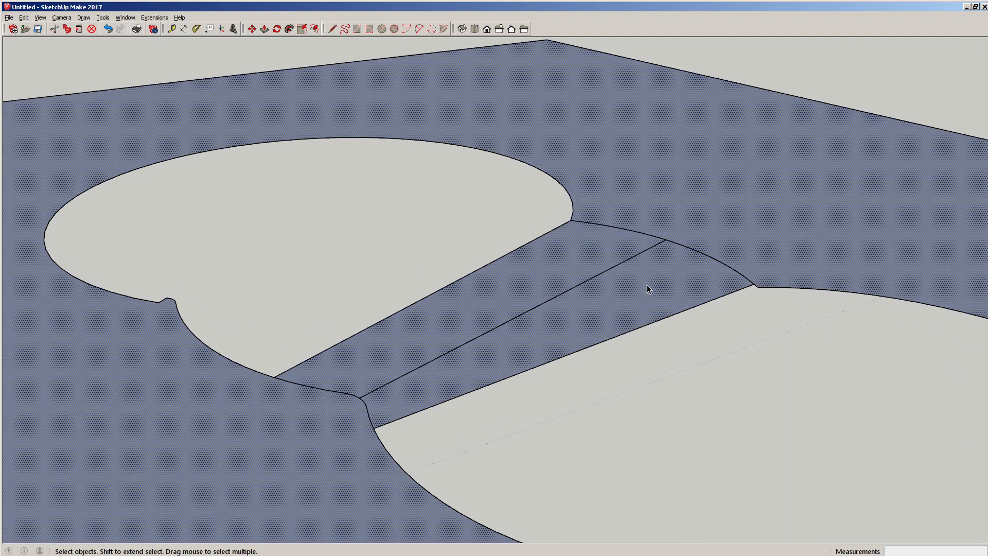
pyautogui.click(556, 297)
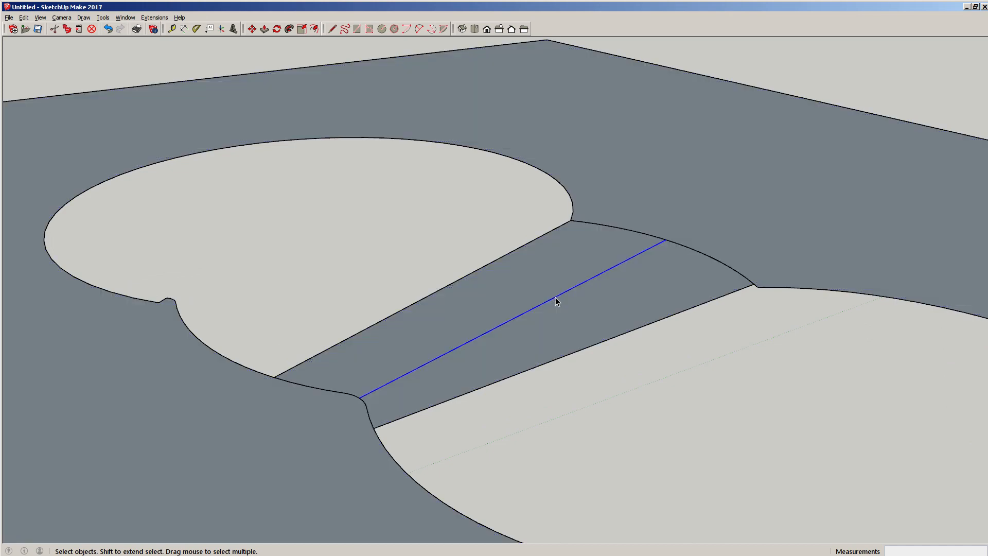
pyautogui.press('Delete')
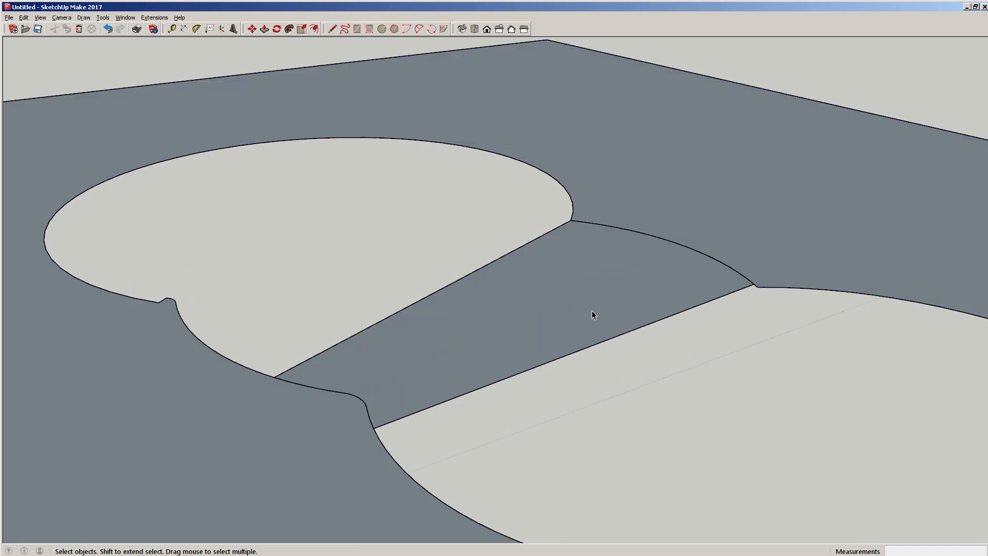
# - Try to isolate the strip's arc end with a line about 18' long between its two straight edges, and delete that line
pyautogui.press('l')
pyautogui.click(723, 296)
pyautogui.click(542, 237)
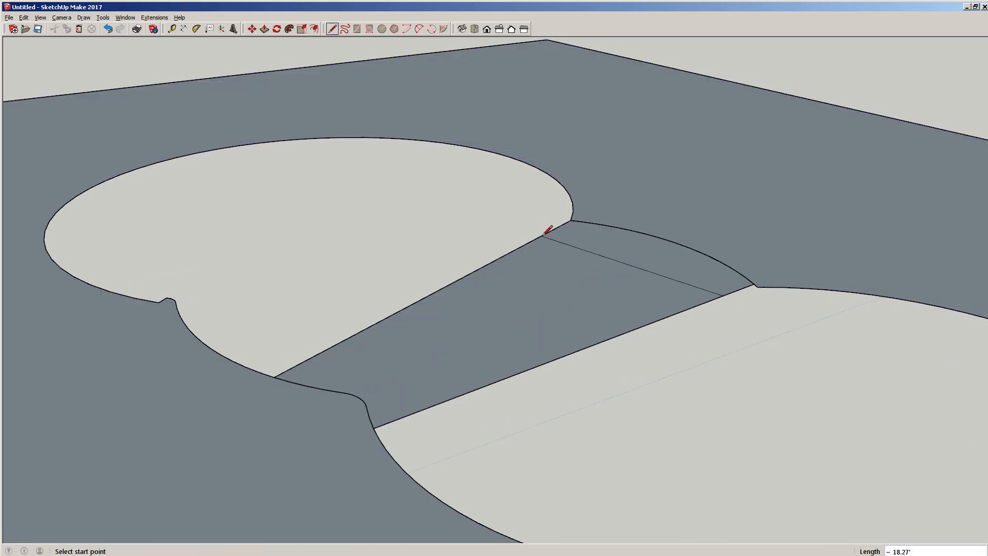
pyautogui.press('space')
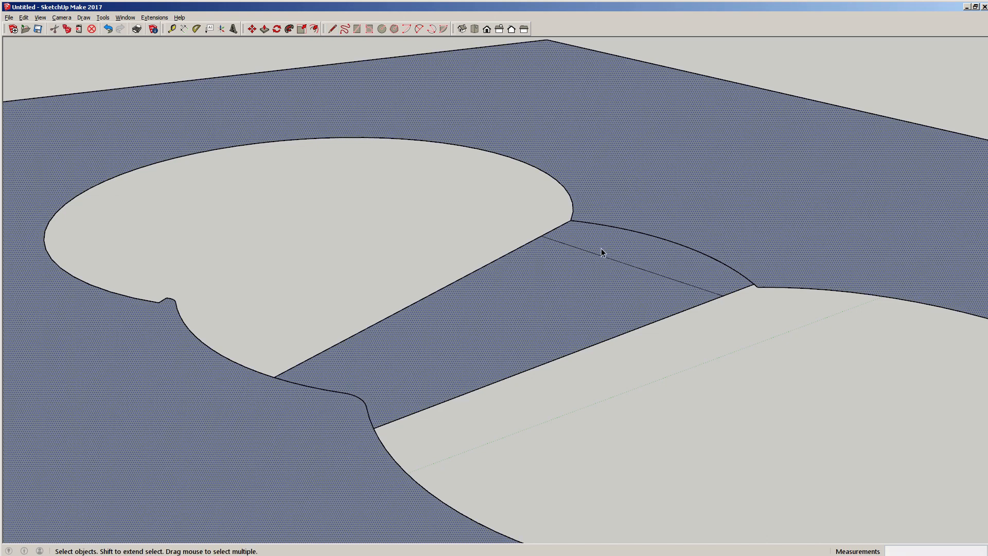
pyautogui.click(586, 252)
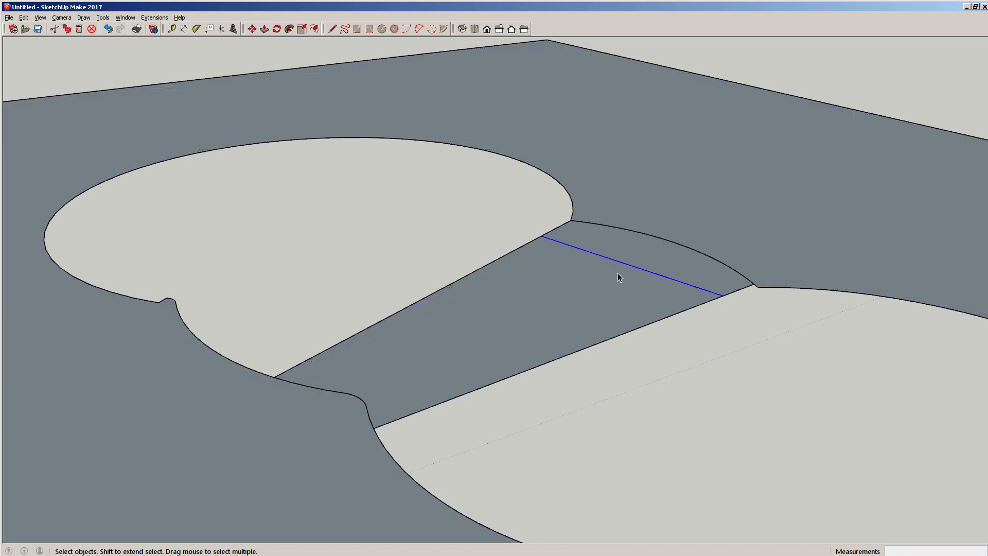
pyautogui.press('Delete')
# - Draw a line from the rounded corner to the strip's near straight edge, and continue about 13' from there to the opposite straight edge
pyautogui.moveTo(686, 274); pyautogui.dragTo(788, 333, button='middle')
pyautogui.scroll(6, 713, 361)
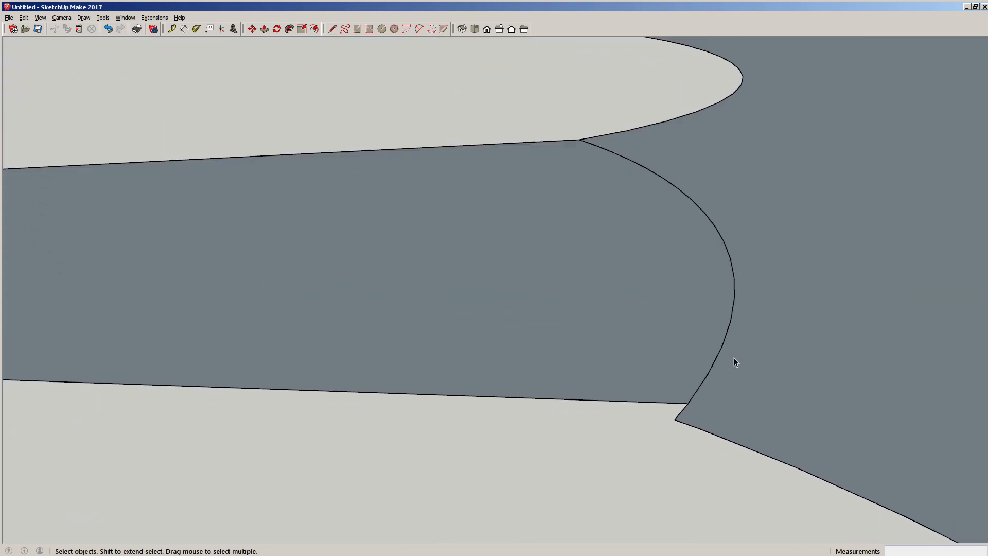
pyautogui.scroll(-5, 734, 358)
pyautogui.moveTo(418, 306)
pyautogui.mouseDown(button='middle')
pyautogui.moveTo(523, 303)
pyautogui.moveTo(416, 340)
pyautogui.moveTo(402, 359)
pyautogui.moveTo(530, 375)
pyautogui.moveTo(514, 380)
pyautogui.mouseUp(button='middle')
pyautogui.scroll(4, 416, 340)
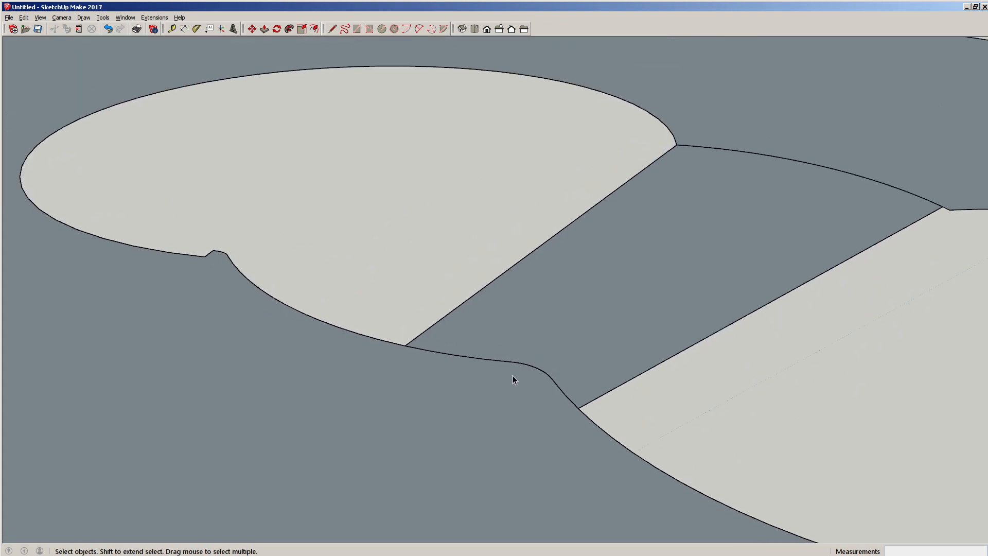
pyautogui.press('l')
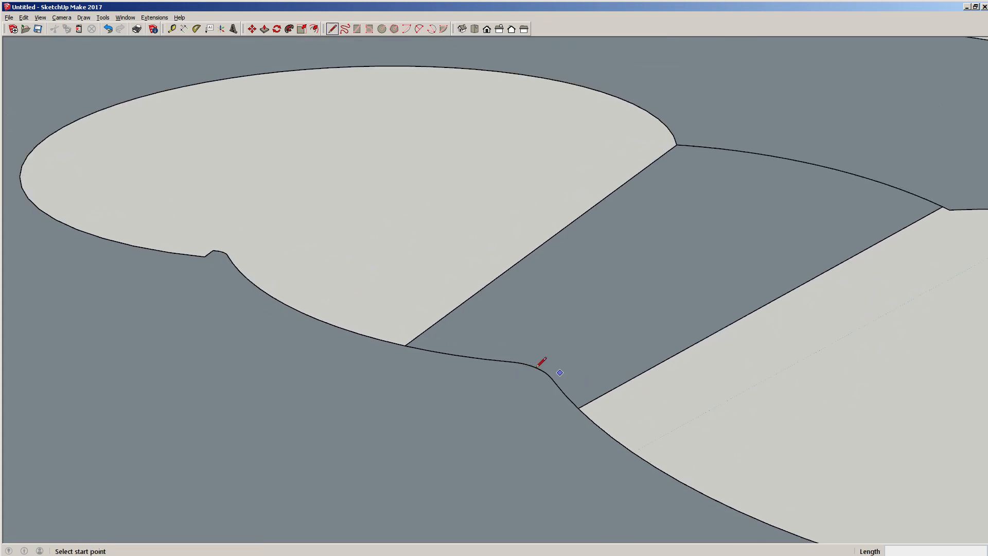
pyautogui.click(542, 370)
pyautogui.click(666, 359)
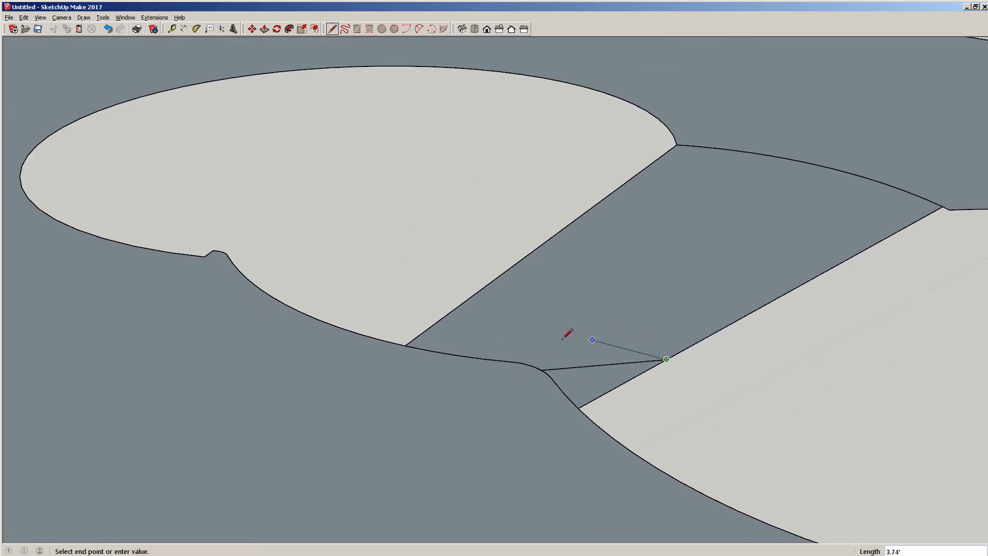
pyautogui.click(526, 257)
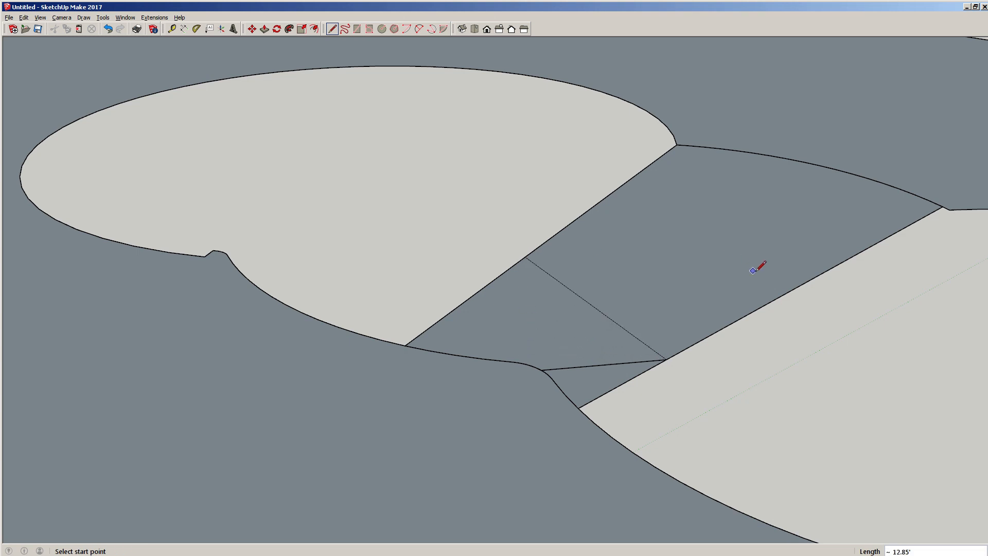
# - Draw a line about 13' long from farther along the near straight edge to the previous line's far endpoint, and test-select the enclosed triangle
pyautogui.click(769, 302)
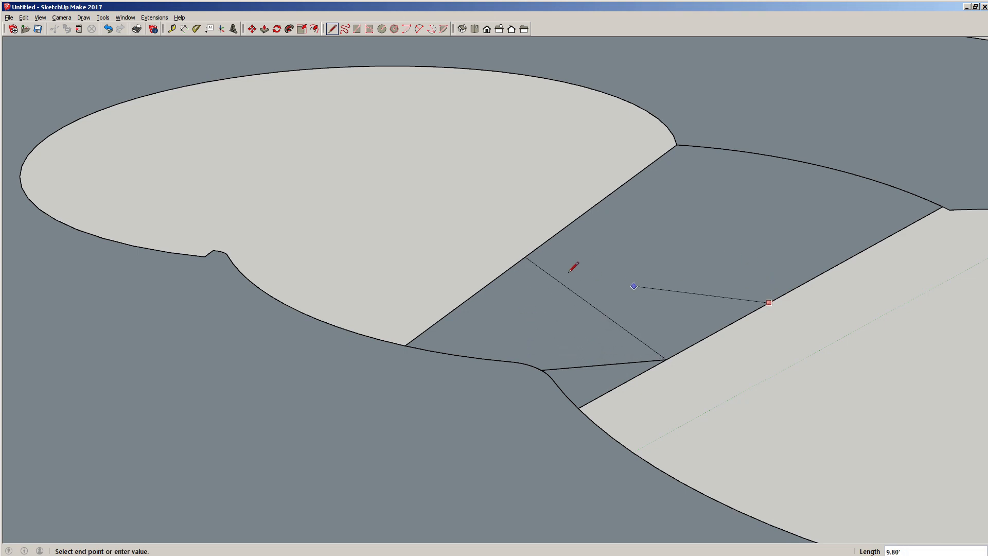
pyautogui.scroll(5, 525, 257)
pyautogui.click(525, 256)
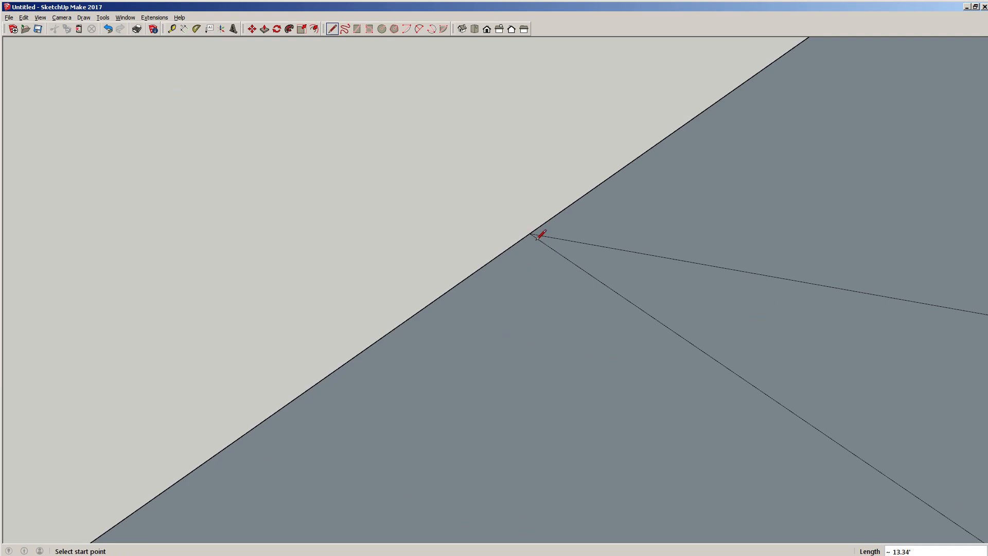
pyautogui.scroll(-6, 537, 237)
pyautogui.press('space')
pyautogui.hotkey('ctrl', 'a')
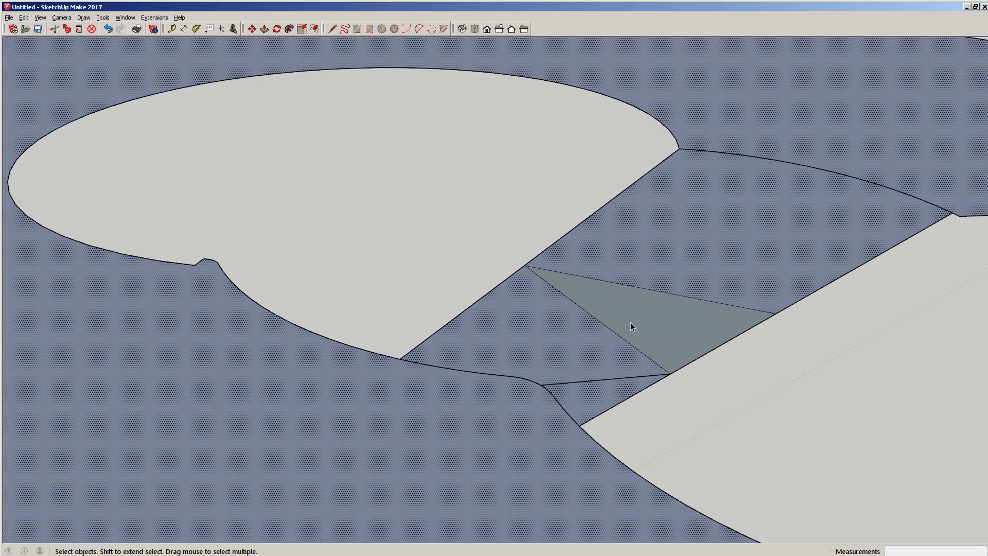
pyautogui.click(631, 322)
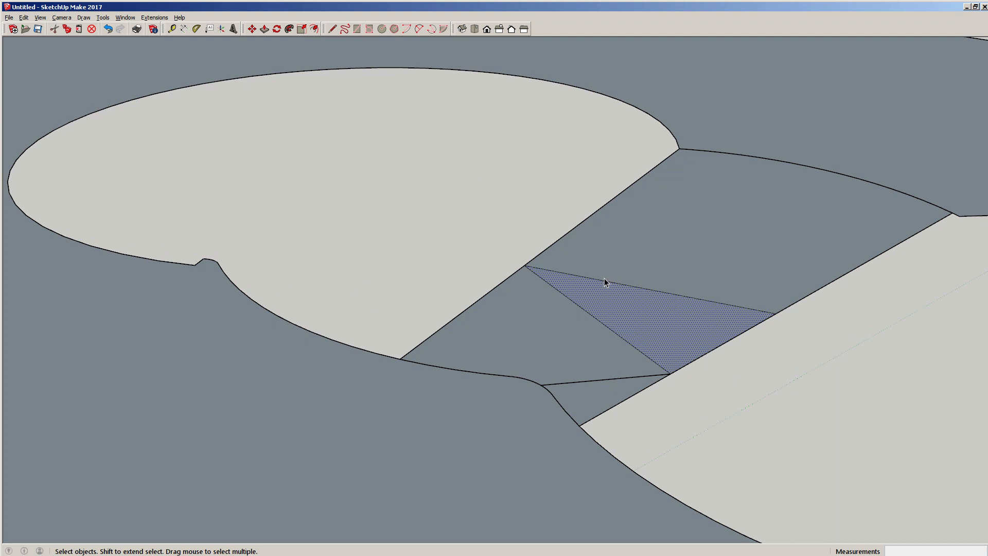
pyautogui.press('Delete')
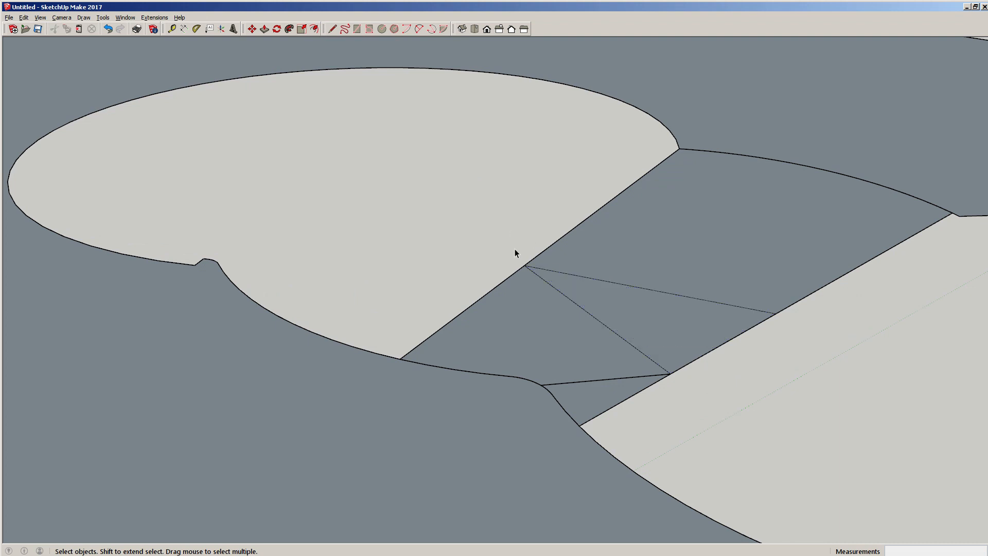
# - Move the two lines' shared endpoint along the strip's straight edge to the outer arc, and delete the strip's end with its bordering edge
pyautogui.press('m')
pyautogui.click(526, 264)
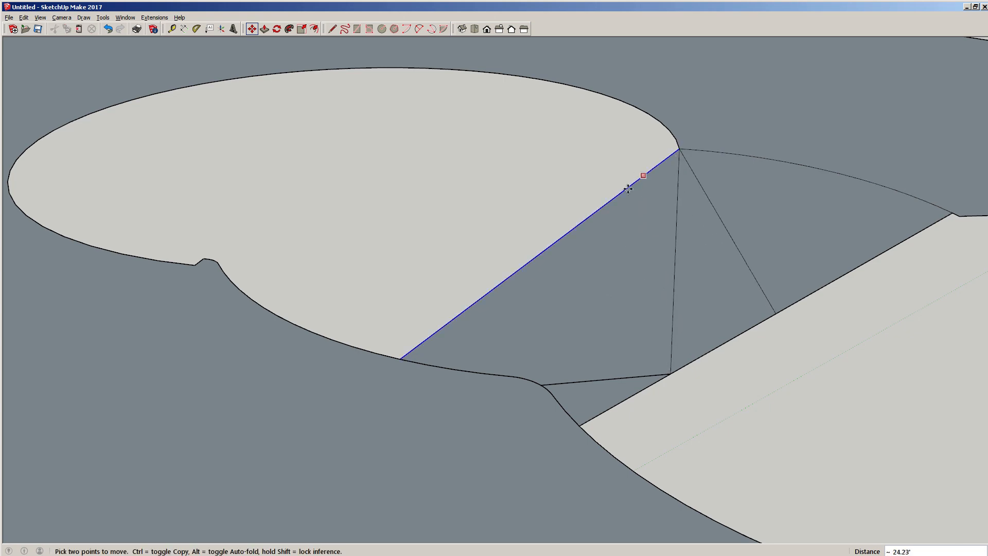
pyautogui.press('space')
pyautogui.click(635, 259)
pyautogui.click(705, 267)
pyautogui.moveTo(791, 315); pyautogui.dragTo(708, 254)
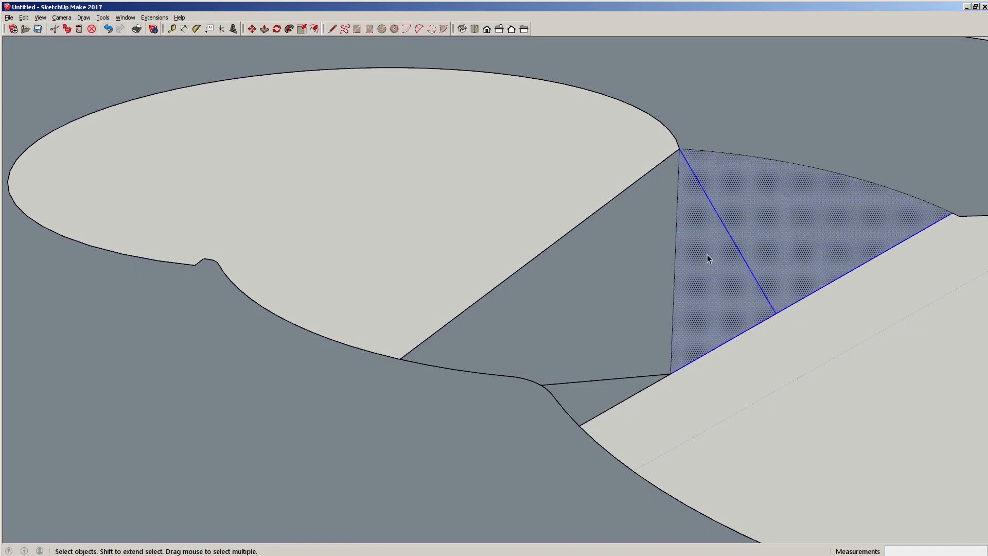
pyautogui.press('Delete')
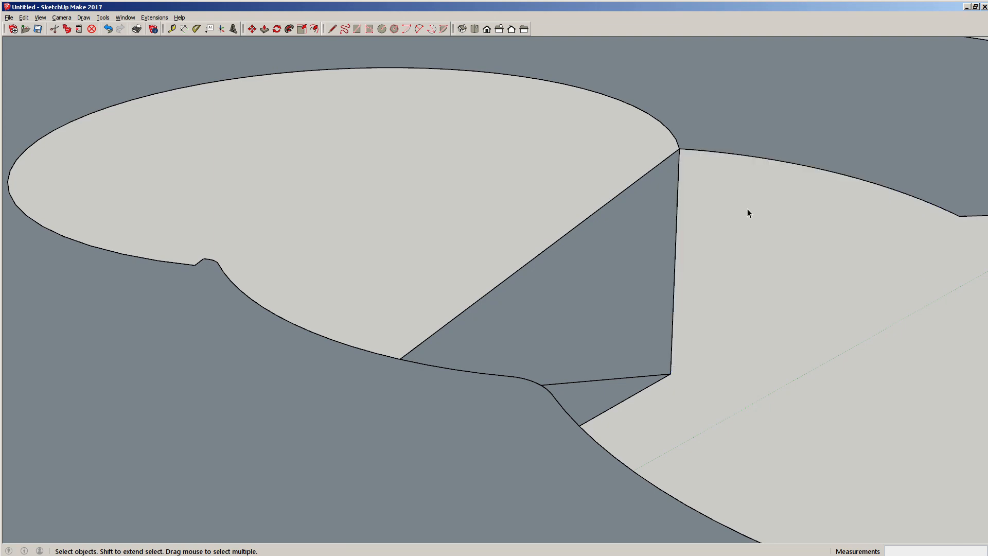
# - Draw a line from the remaining piece's steep far edge to the start of the rounded corner on the outline, and test-select the enclosed area
pyautogui.click(605, 412)
pyautogui.click(599, 408)
pyautogui.hotkey('ctrl', 't')
pyautogui.scroll(5, 560, 414)
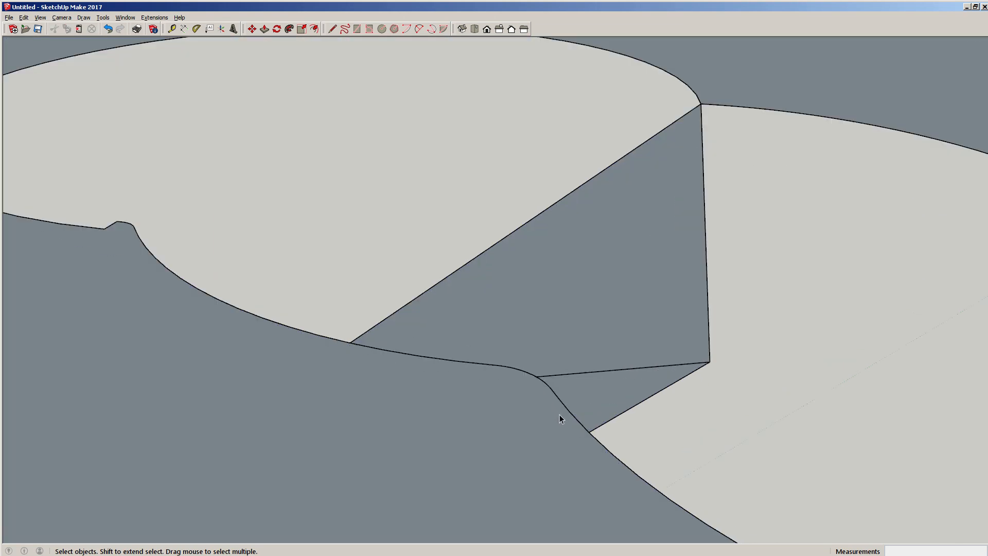
pyautogui.scroll(-3, 554, 394)
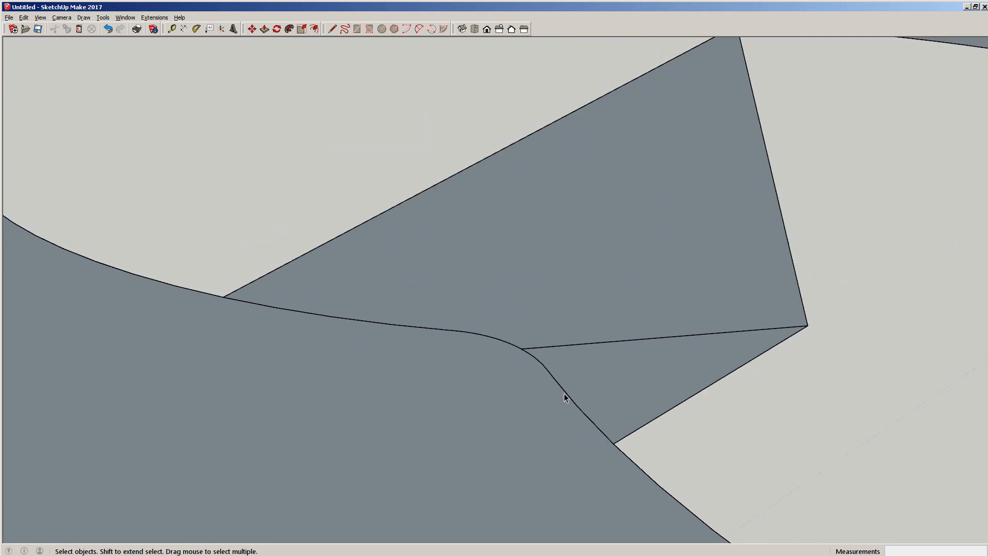
pyautogui.scroll(-2, 564, 394)
pyautogui.press('l')
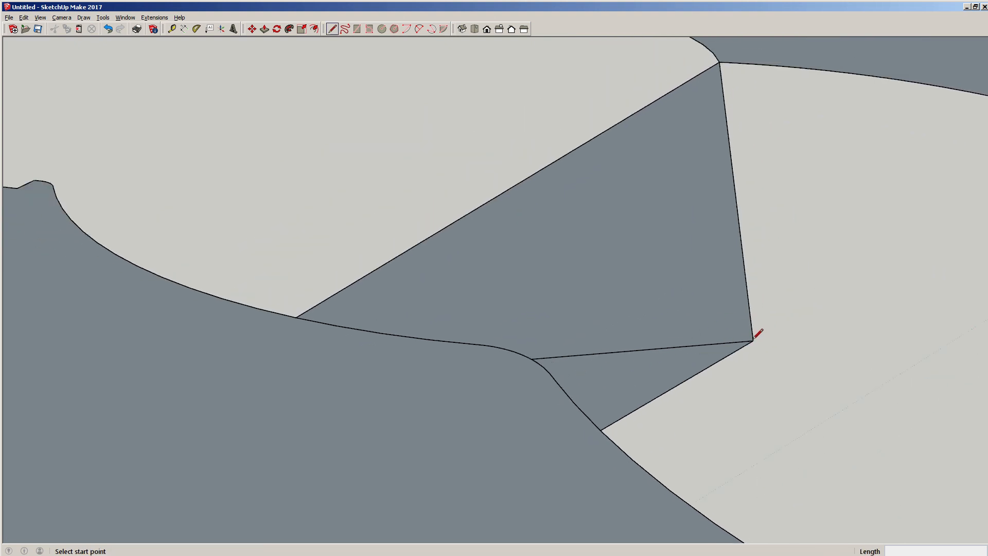
pyautogui.click(732, 171)
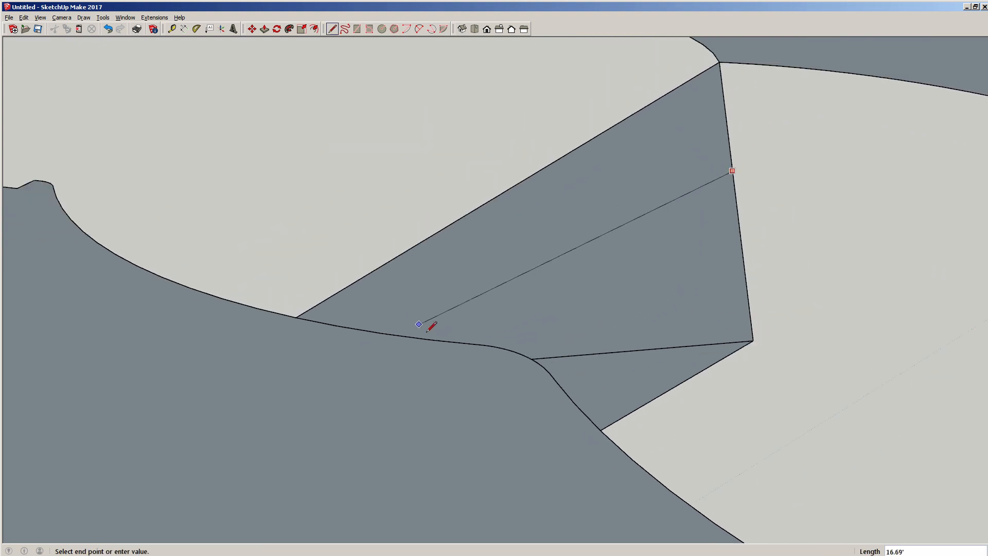
pyautogui.click(468, 343)
pyautogui.press('space')
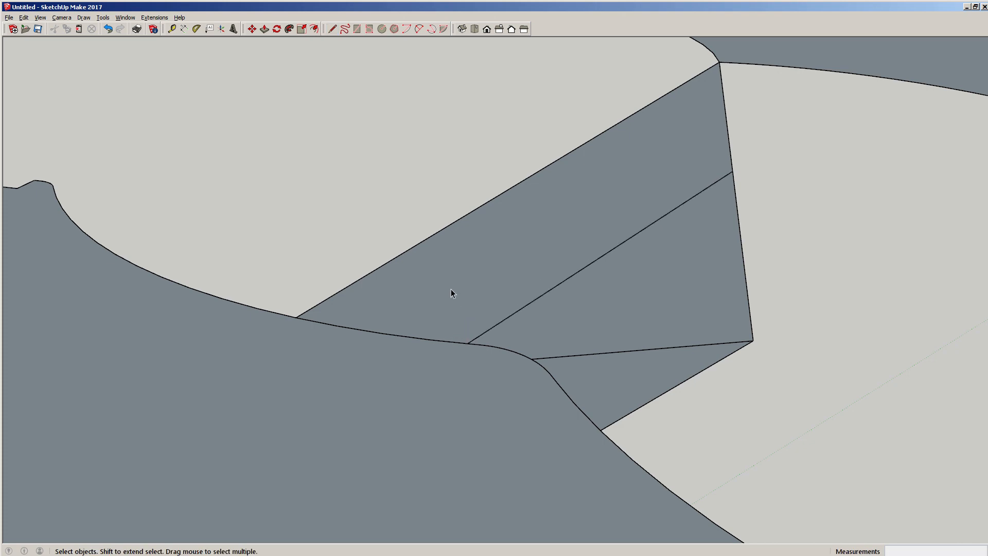
pyautogui.tripleClick(438, 285)
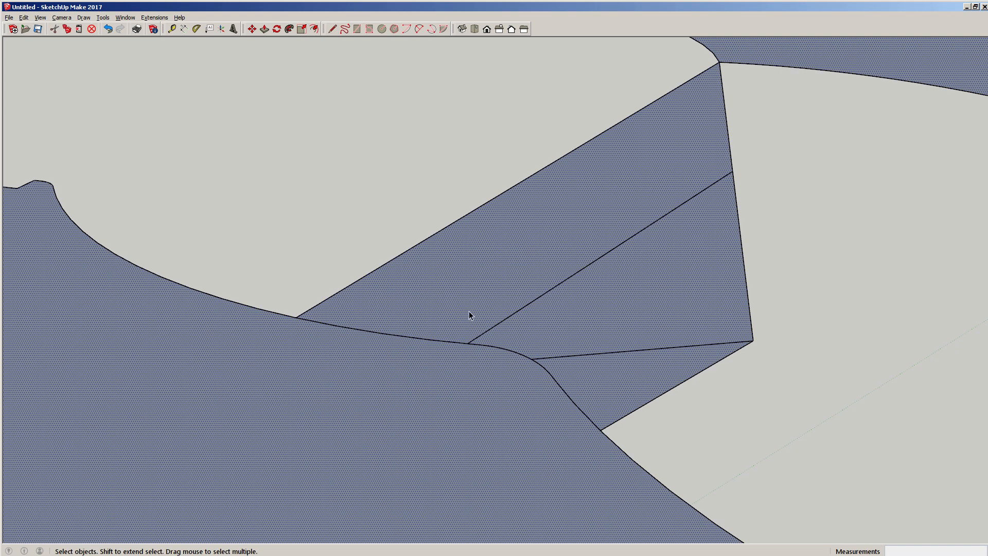
# - Draw two connected lines from the rounded corner's start via the long straight edge to the steep far edge, and delete the cut-off upper triangle
pyautogui.press('l')
pyautogui.click(468, 343)
pyautogui.click(522, 180)
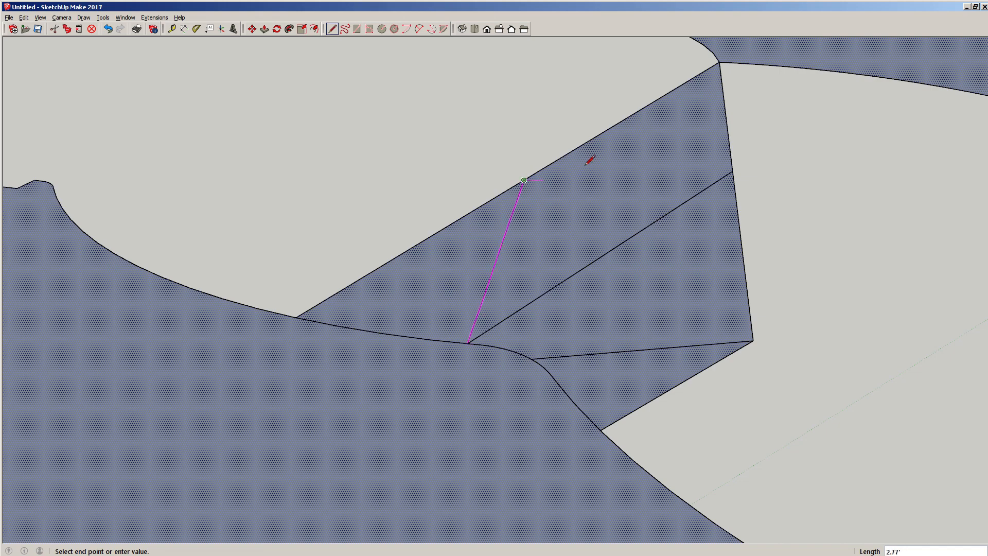
pyautogui.click(732, 172)
pyautogui.press('space')
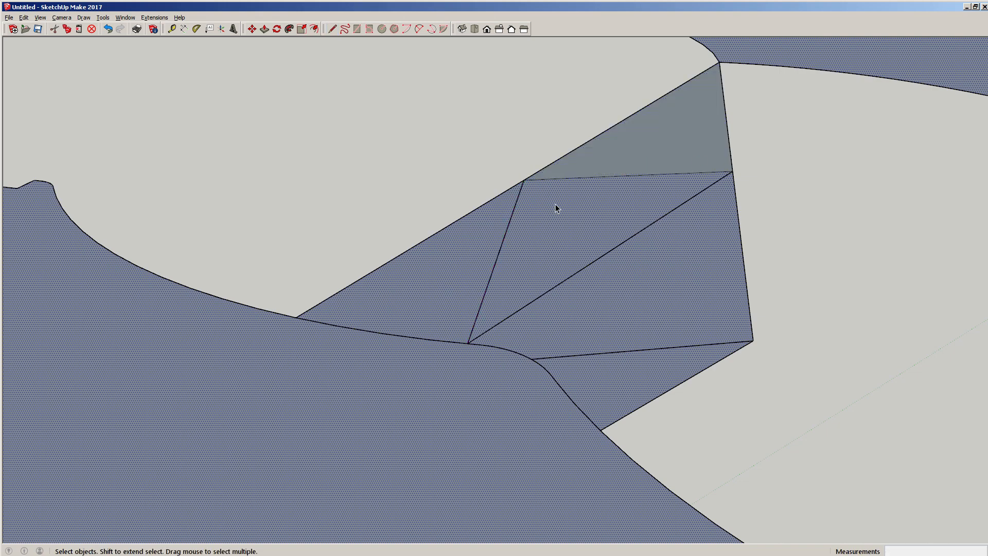
pyautogui.moveTo(597, 91); pyautogui.dragTo(597, 92)
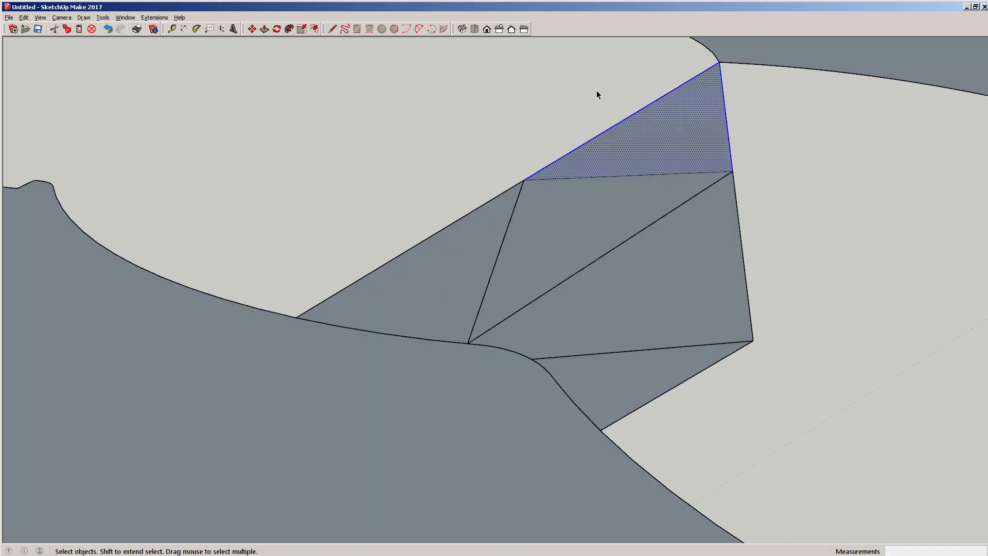
pyautogui.press('Delete')
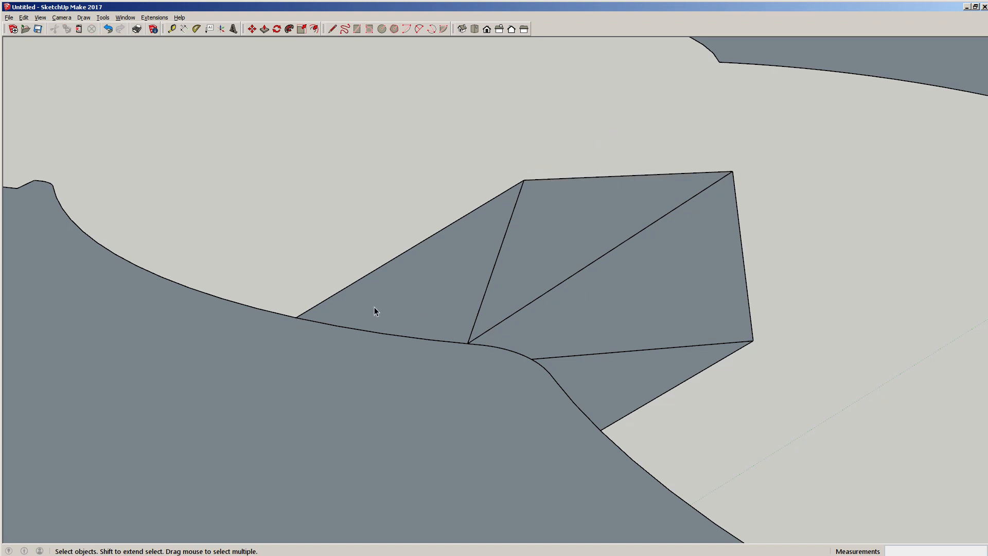
# - Draw a line from the curved outline to the piece's upper corner on the long straight edge, and test-select the resulting faces
pyautogui.press('l')
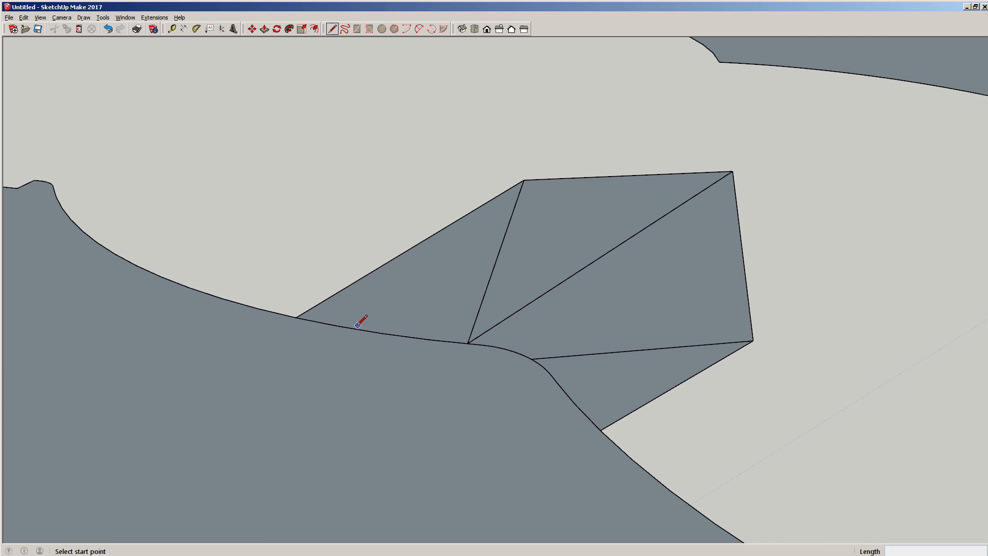
pyautogui.click(353, 328)
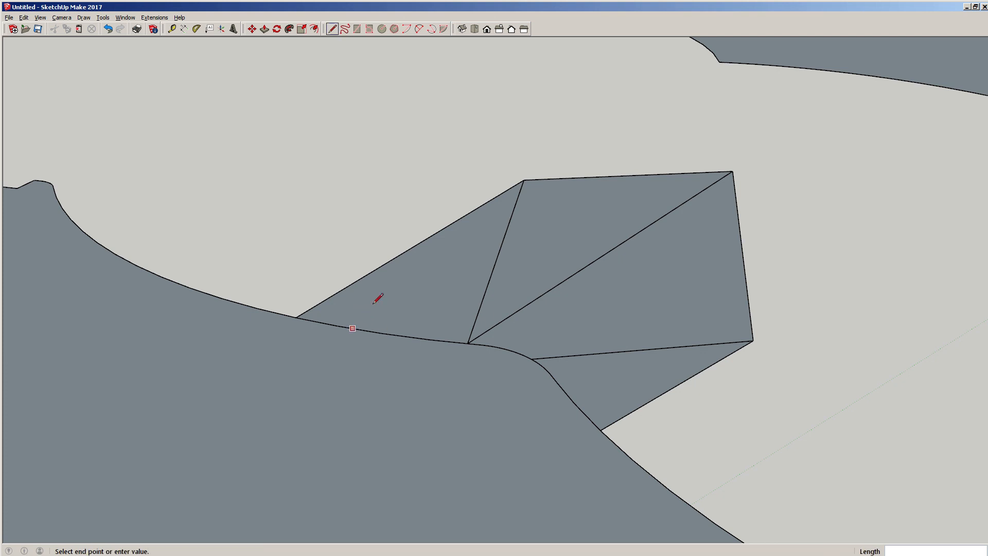
pyautogui.click(523, 180)
pyautogui.press('space')
pyautogui.click(446, 276)
pyautogui.click(502, 287)
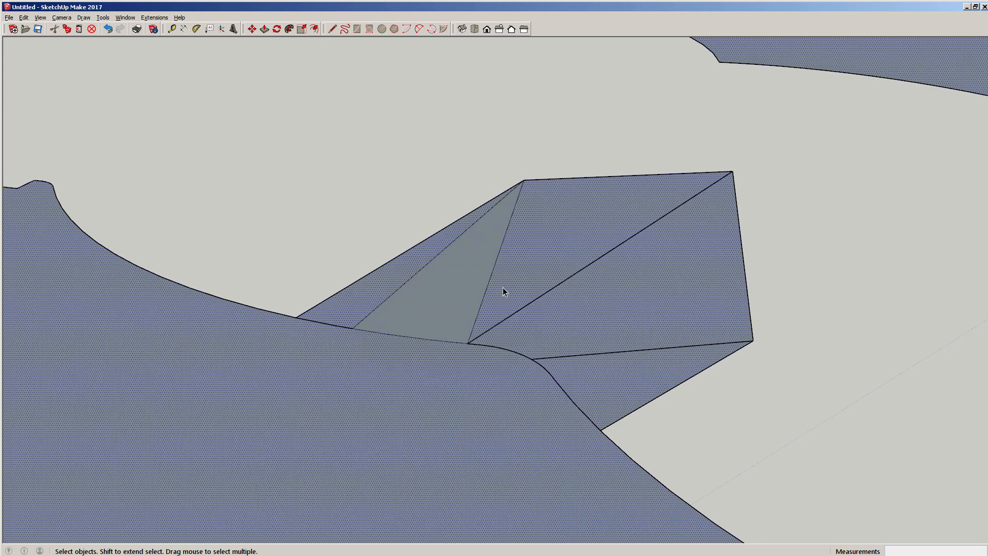
pyautogui.click(456, 300)
pyautogui.click(373, 287)
# - Delete the diagonal across the large piece and the line from the rounded corner to the piece's far corner
pyautogui.click(502, 322)
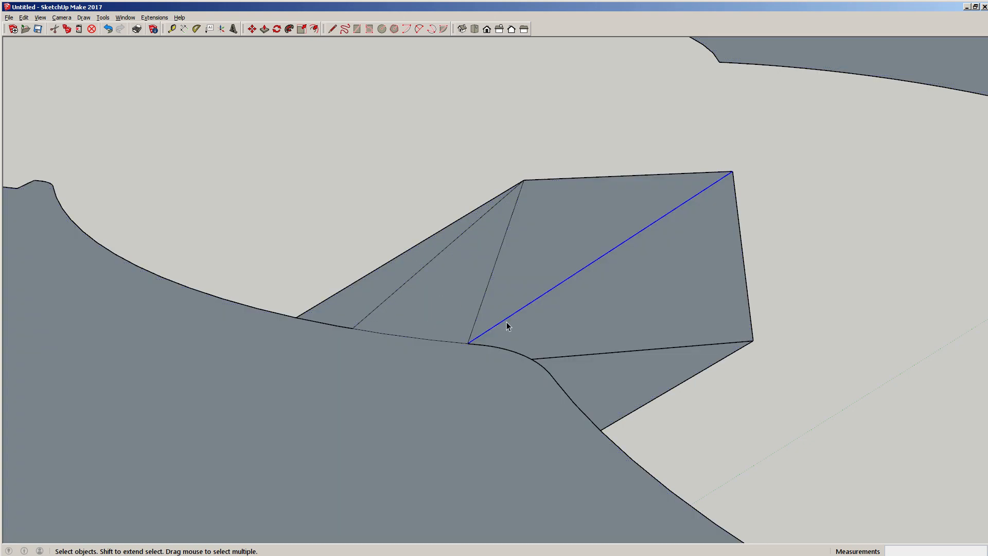
pyautogui.press('Delete')
pyautogui.click(559, 356)
pyautogui.press('Delete')
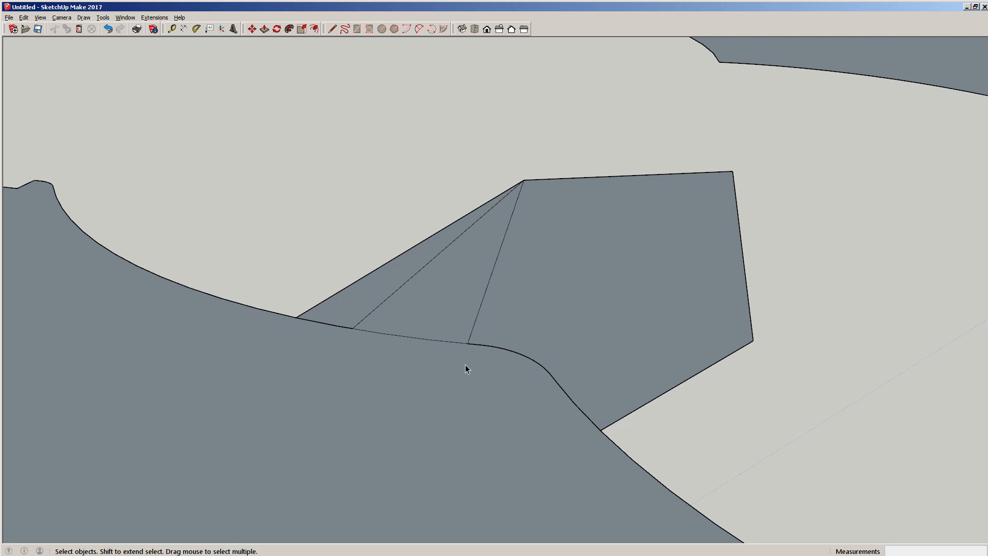
# - Delete the triangular face between the two lines that meet at the piece's upper corner, leaving both lines
pyautogui.click(382, 307)
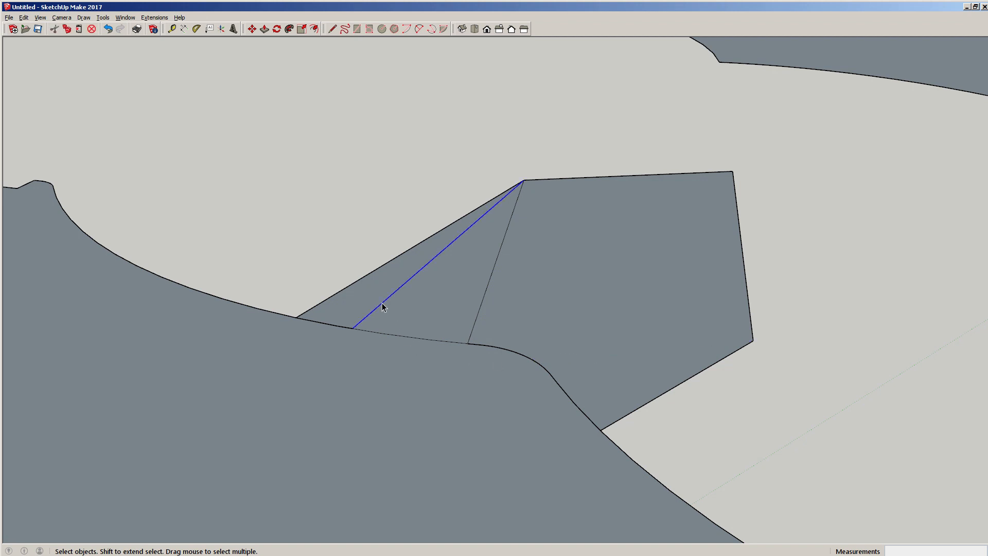
pyautogui.click(447, 310)
pyautogui.press('Delete')
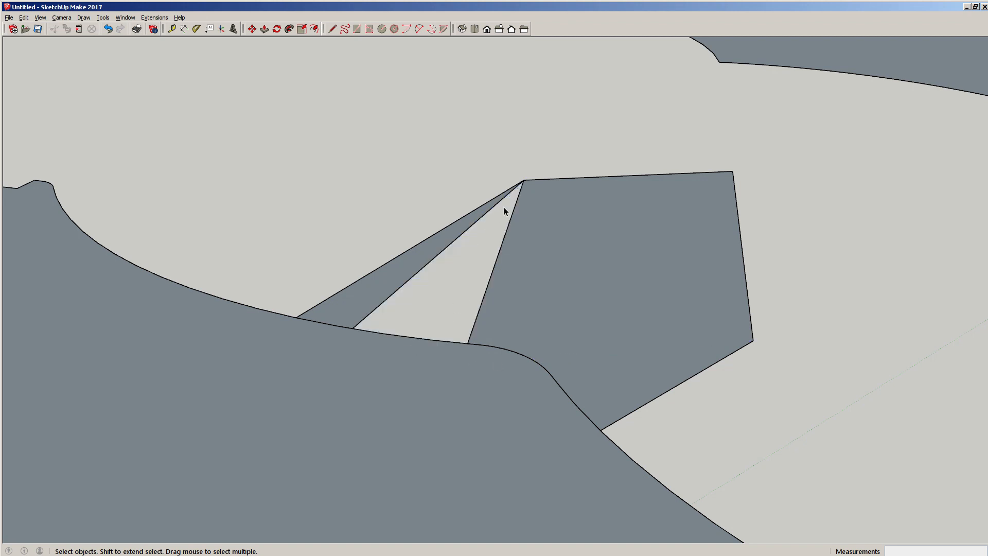
pyautogui.doubleClick(489, 206)
pyautogui.click(480, 260)
# - Try to split the narrow sliver with a short line between its two long sides, and delete that line
pyautogui.press('l')
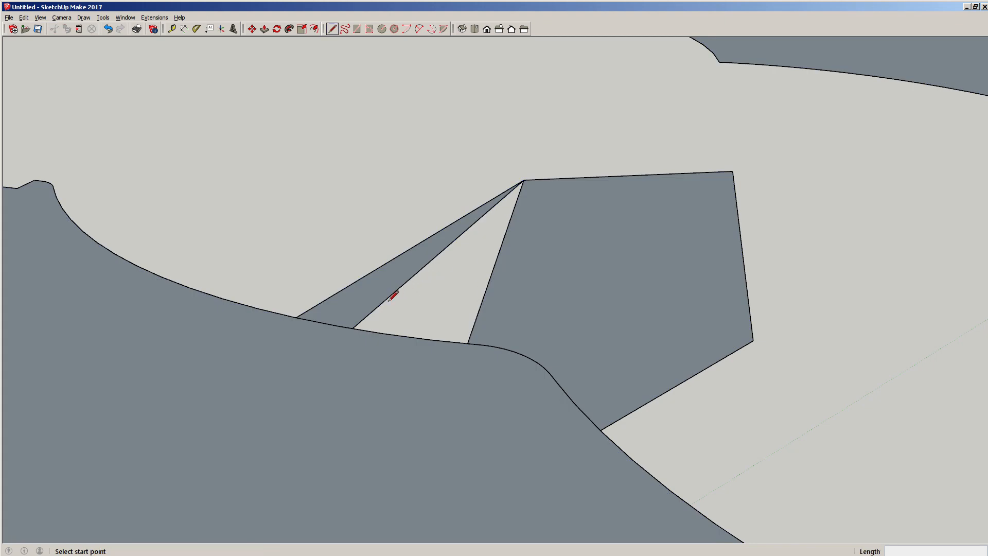
pyautogui.click(386, 299)
pyautogui.click(340, 292)
pyautogui.press('space')
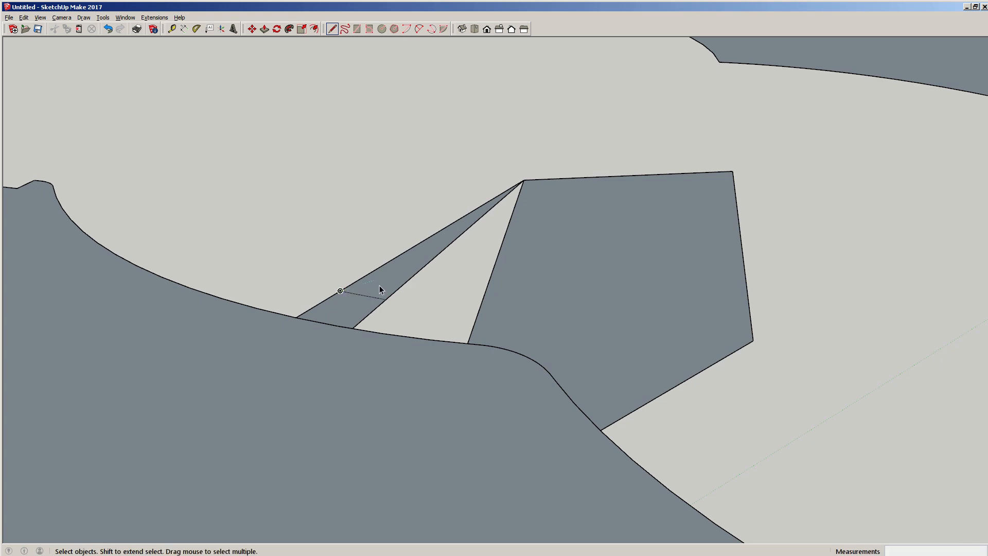
pyautogui.doubleClick(413, 248)
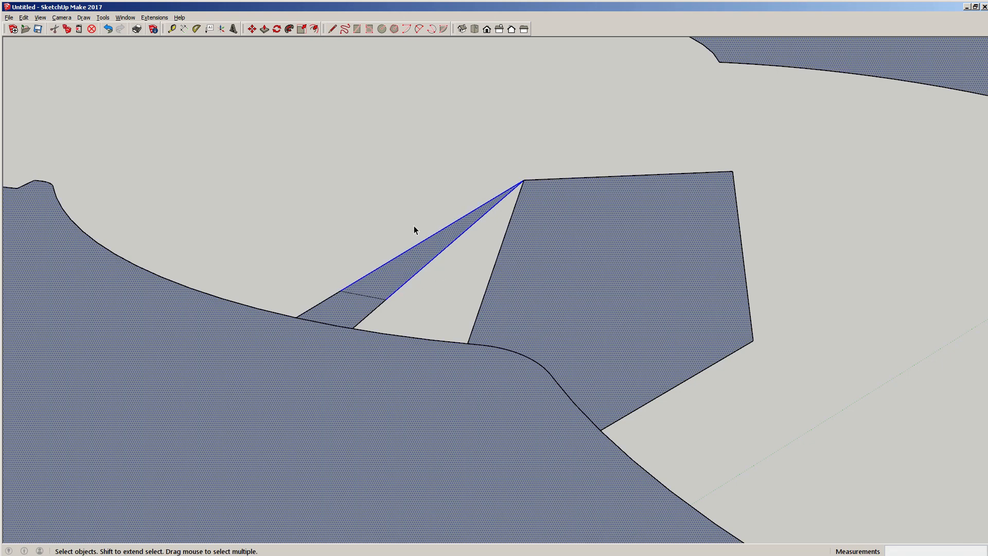
pyautogui.click(358, 297)
# - Draw a diagonal from the rounded corner to the large piece's far upper corner, and test-select the connected ground
pyautogui.moveTo(380, 307); pyautogui.dragTo(490, 364, button='middle')
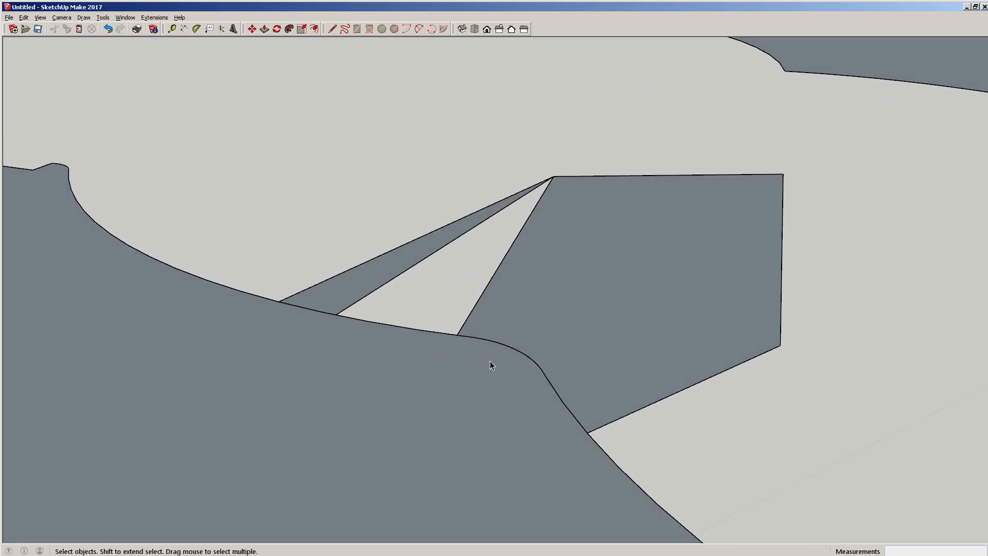
pyautogui.press('l')
pyautogui.click(538, 365)
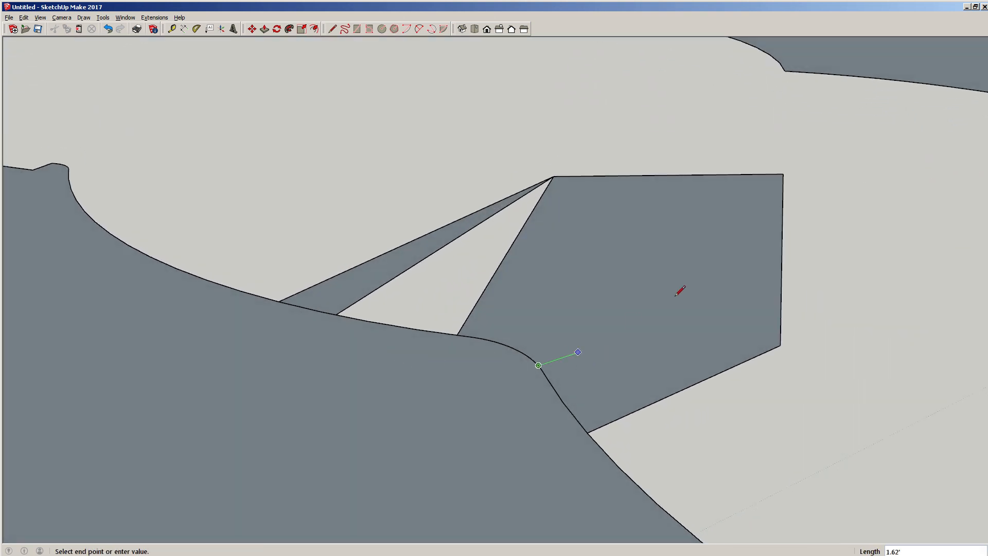
pyautogui.click(784, 175)
pyautogui.hotkey('ctrl', 'a')
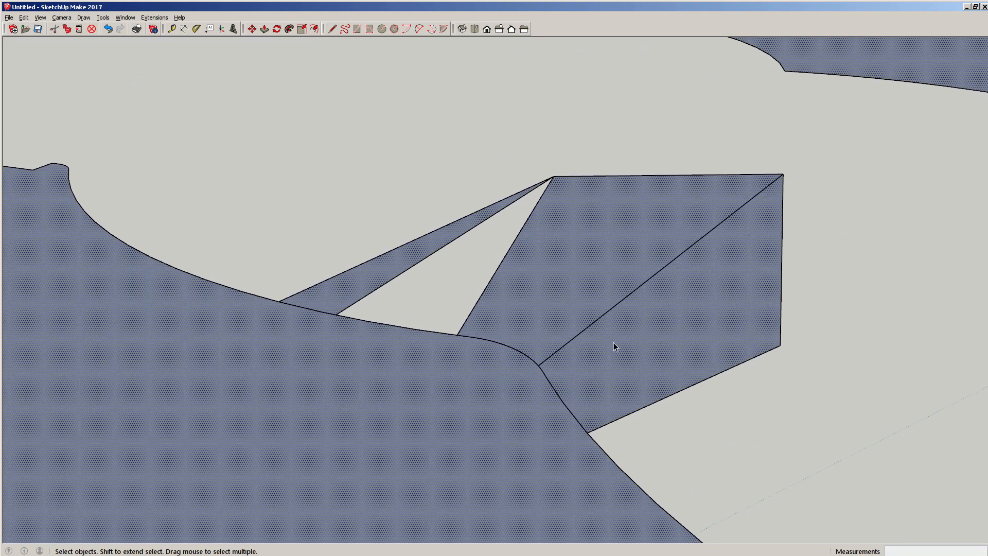
# - Connect a point on the diagonal to the piece's lower outline corner and the rounded corner's start and middle, and test-select the resulting faces
pyautogui.press('l')
pyautogui.click(574, 340)
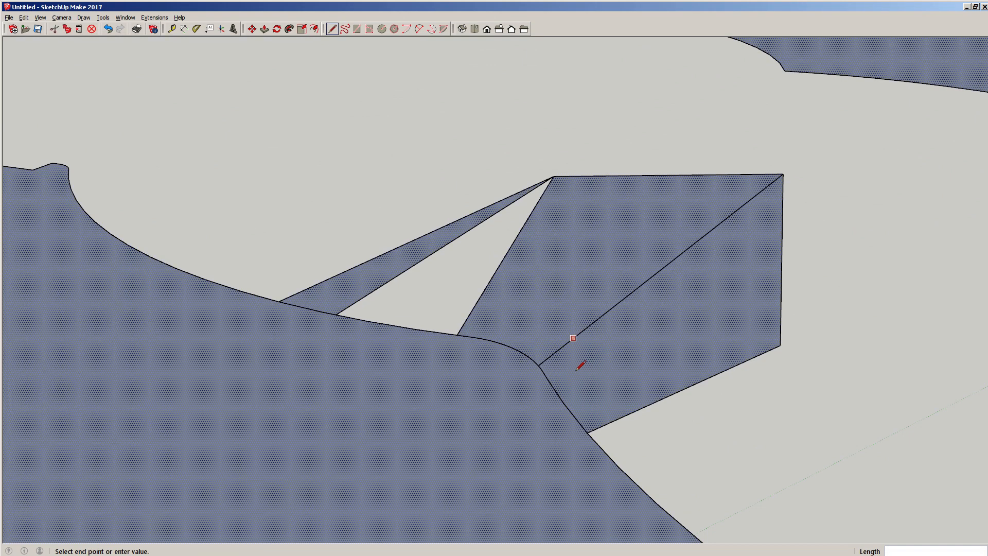
pyautogui.click(588, 433)
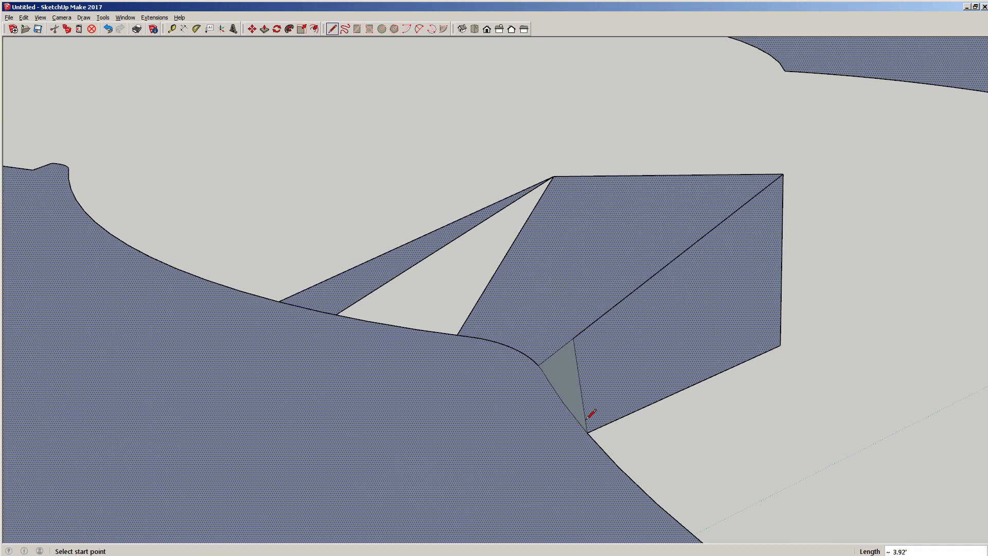
pyautogui.click(574, 338)
pyautogui.click(458, 335)
pyautogui.click(518, 350)
pyautogui.click(573, 338)
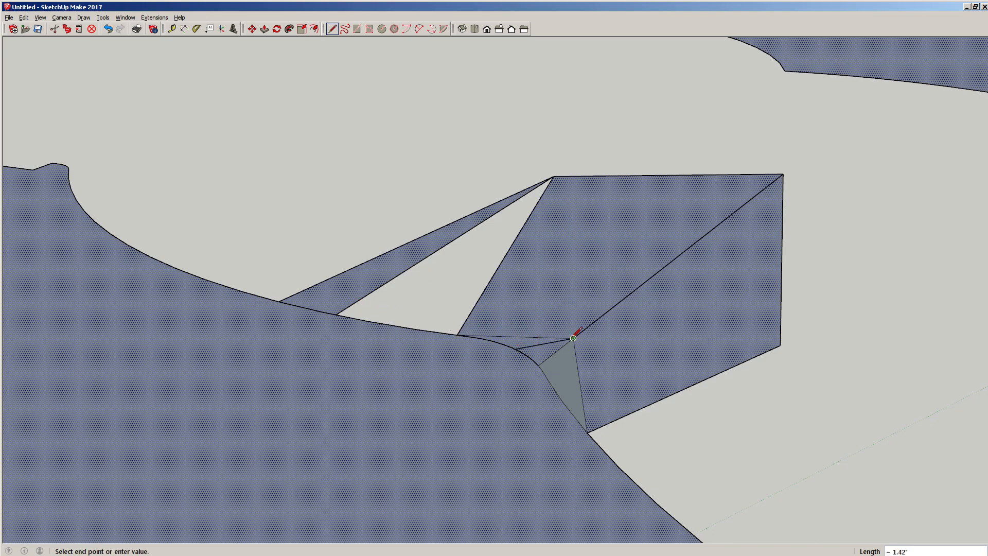
pyautogui.scroll(3, 525, 329)
pyautogui.press('space')
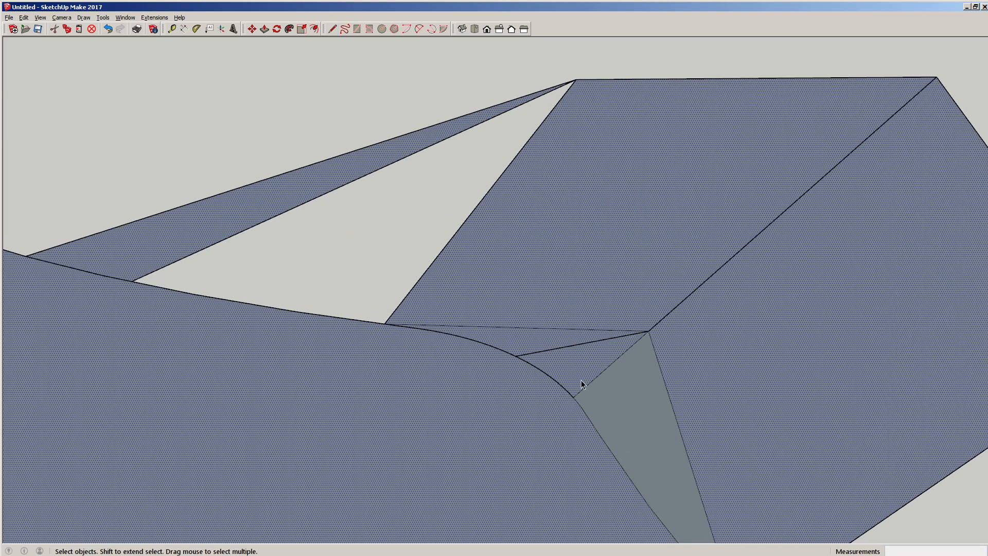
pyautogui.scroll(-3, 635, 354)
pyautogui.click(649, 358)
pyautogui.click(639, 360)
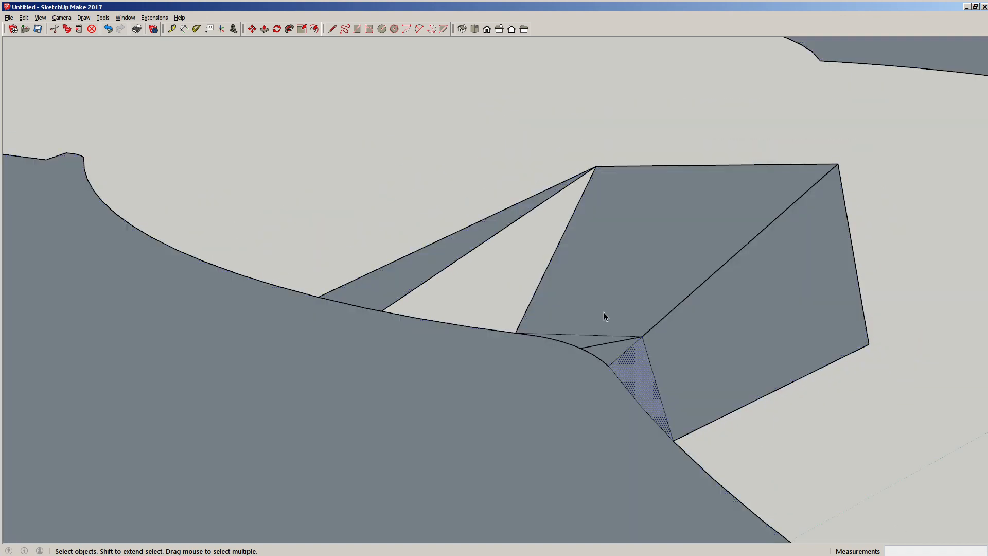
# - Delete the two outline segments along the base of the narrow sliver
pyautogui.scroll(2, 604, 312)
pyautogui.scroll(-4, 535, 325)
pyautogui.scroll(2, 535, 339)
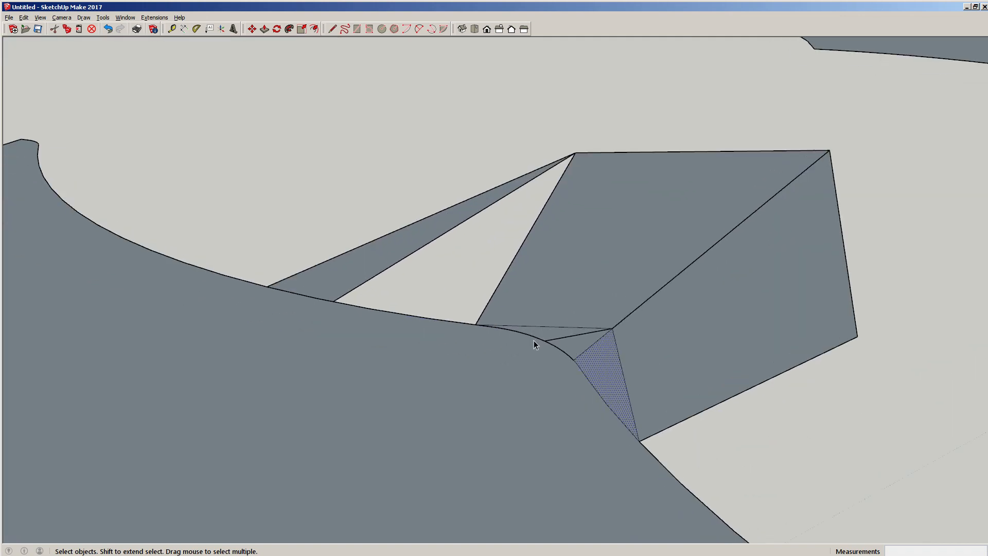
pyautogui.scroll(5, 415, 276)
pyautogui.scroll(-8, 585, 350)
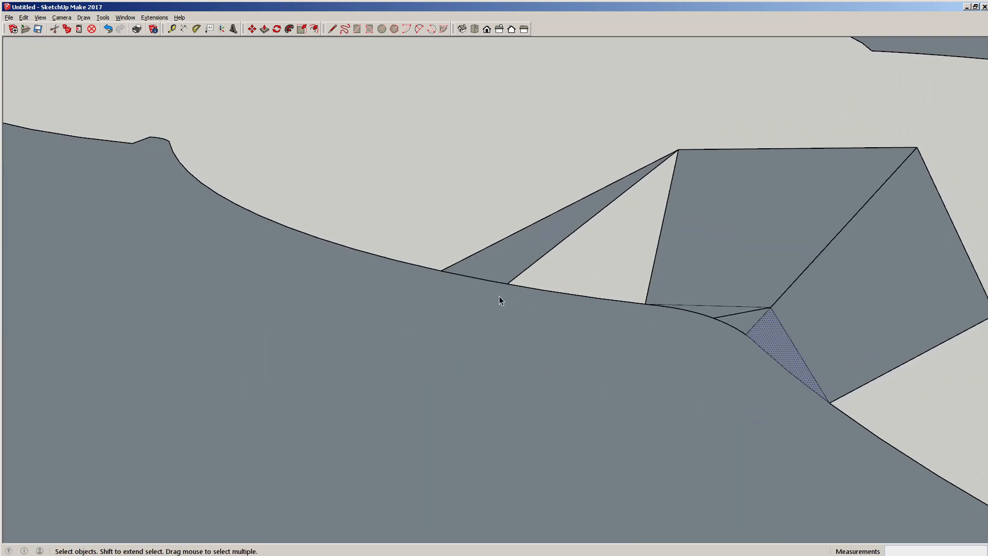
pyautogui.scroll(2, 468, 276)
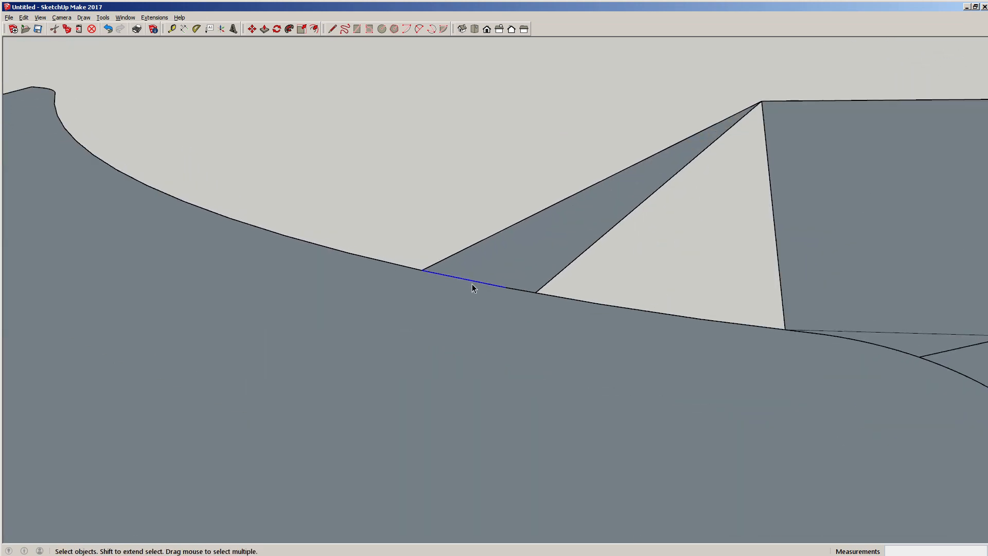
pyautogui.press('Delete')
pyautogui.click(512, 289)
pyautogui.press('Delete')
# - Close the open base of the narrow sliver with a straight line between its two base corners, and test-select the ground
pyautogui.click(467, 300)
pyautogui.click(427, 226)
pyautogui.press('l')
pyautogui.click(421, 270)
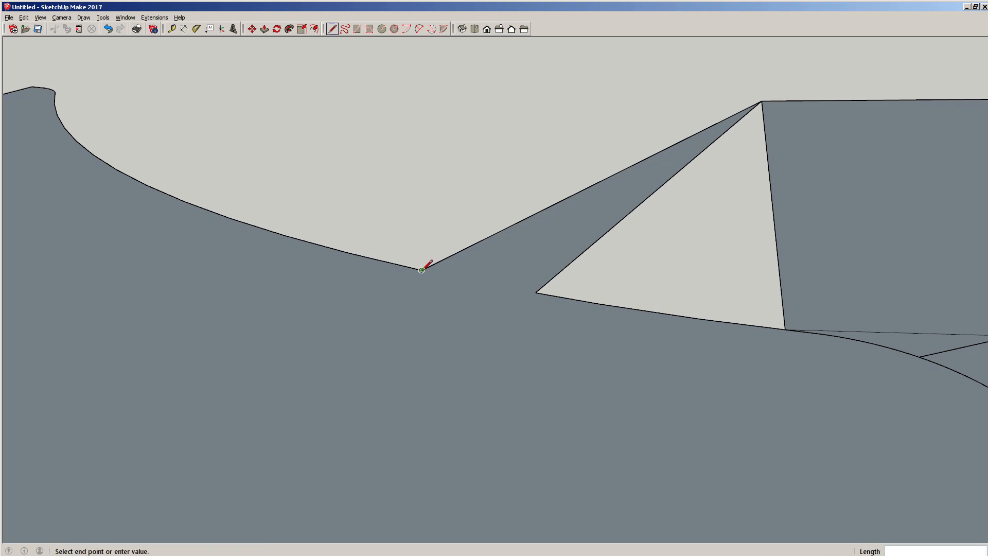
pyautogui.click(535, 292)
pyautogui.press('space')
pyautogui.click(503, 266)
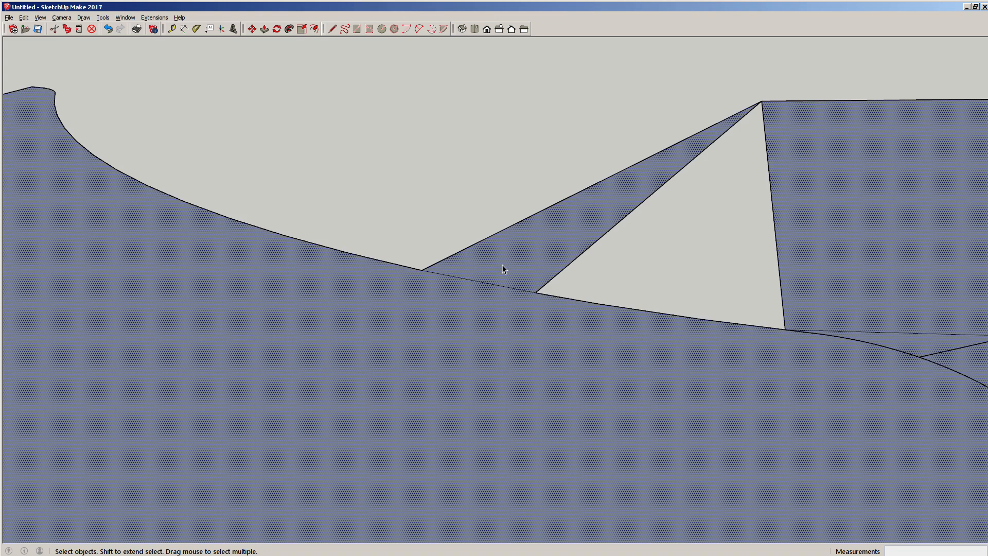
# - Delete the straight line across the base of the narrow sliver
pyautogui.click(520, 288)
pyautogui.moveTo(519, 288); pyautogui.dragTo(540, 298, button='middle')
pyautogui.scroll(10, 540, 299)
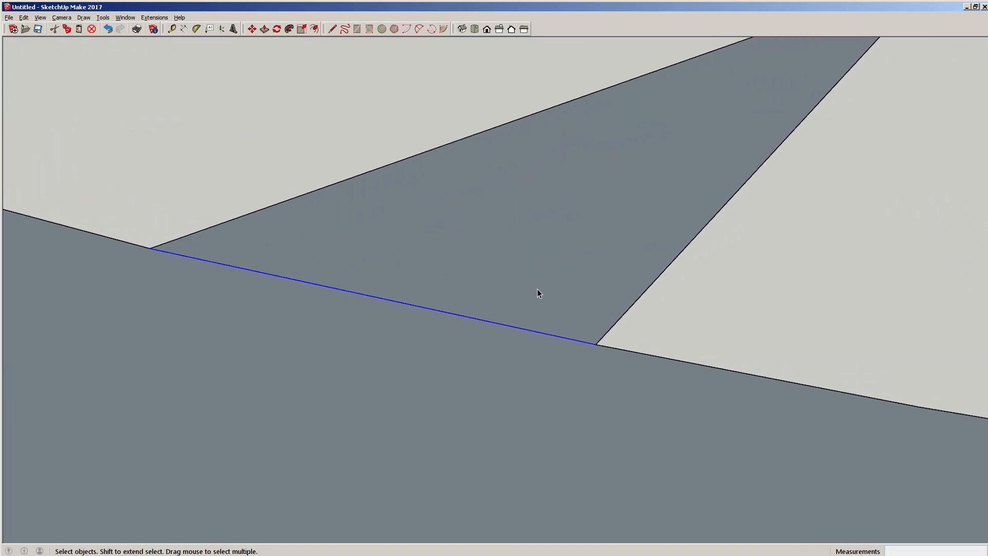
pyautogui.scroll(-10, 367, 315)
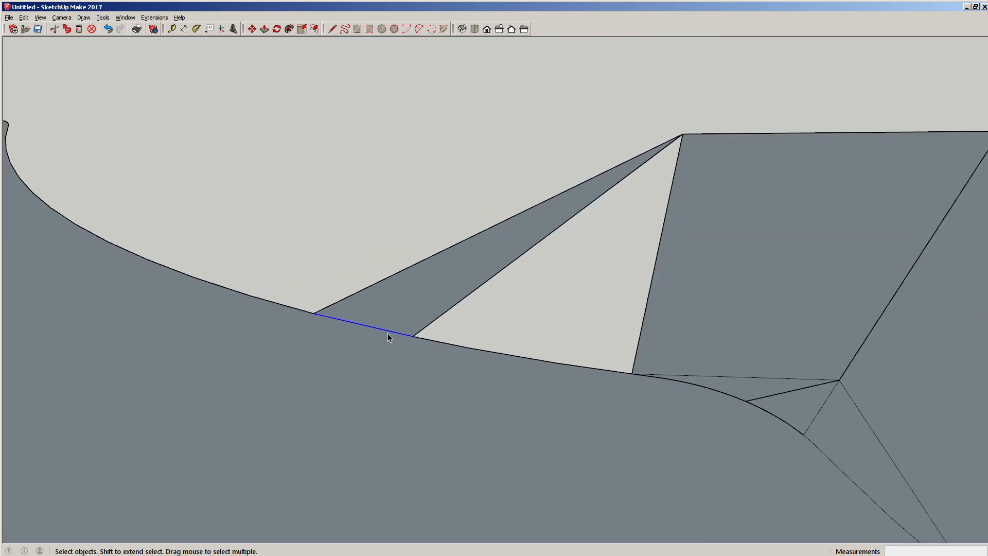
pyautogui.click(421, 340)
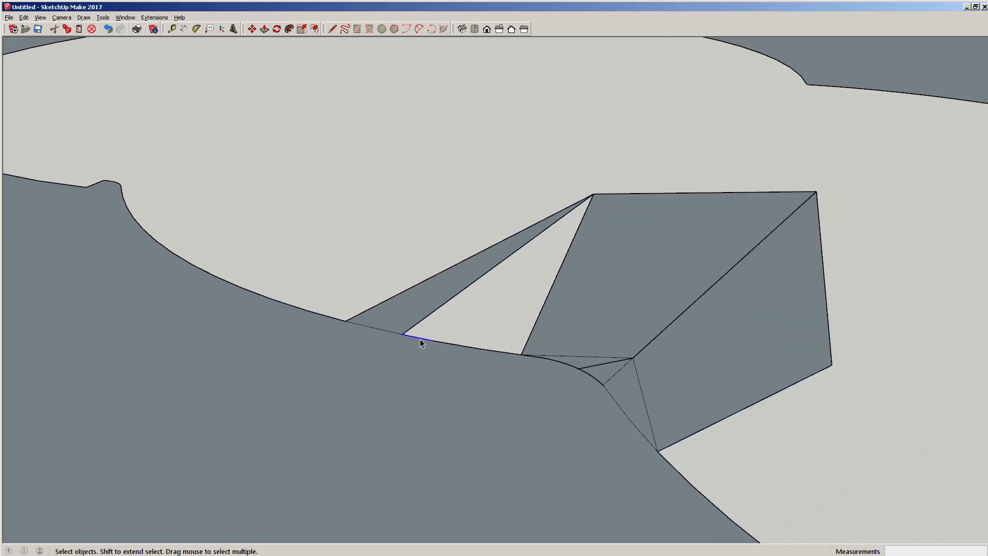
pyautogui.click(384, 329)
pyautogui.scroll(1, 353, 318)
# - Collapse the sliver by moving its inner base corner onto its outer base corner, and delete the long edge that is left over
pyautogui.press('m')
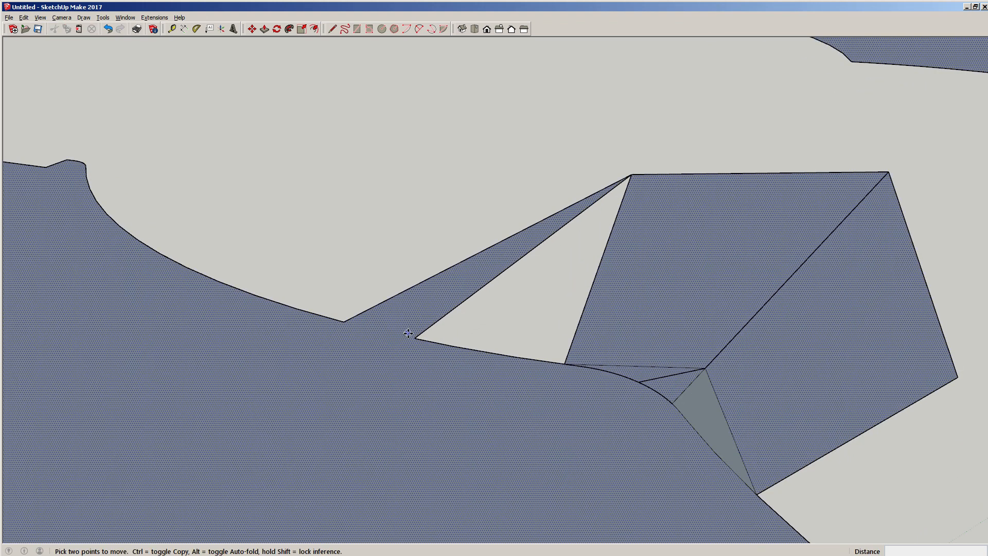
pyautogui.moveTo(415, 338); pyautogui.dragTo(345, 322)
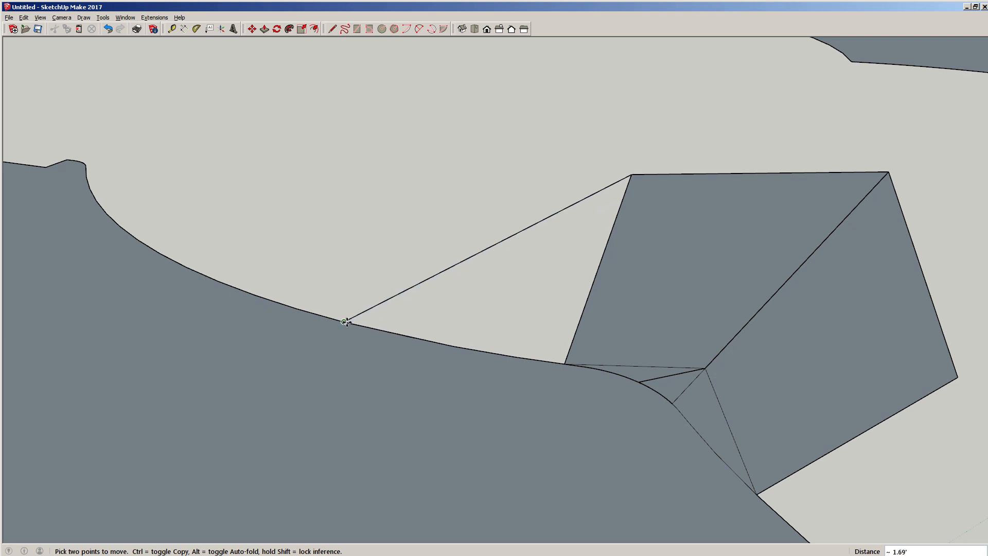
pyautogui.press('space')
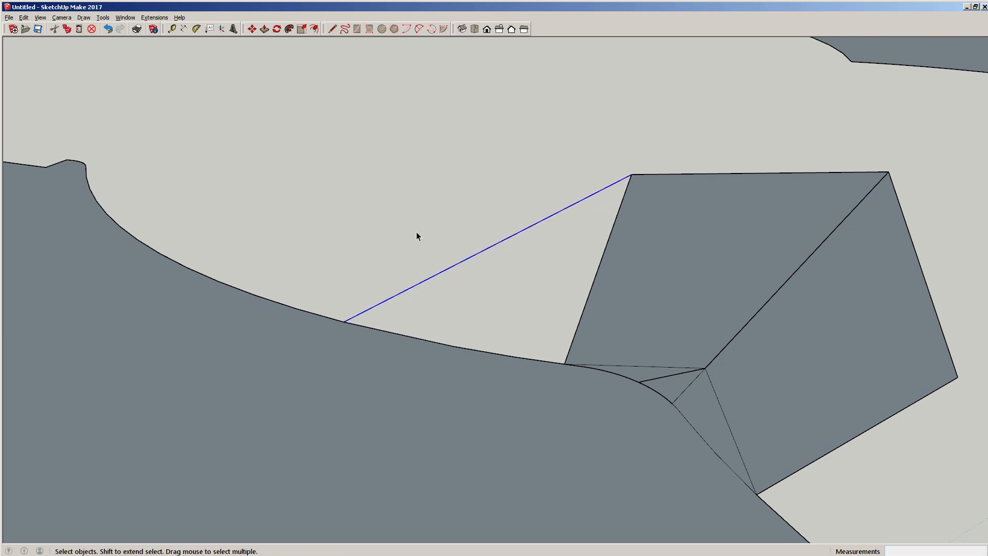
pyautogui.scroll(-5, 432, 330)
pyautogui.scroll(6, 462, 340)
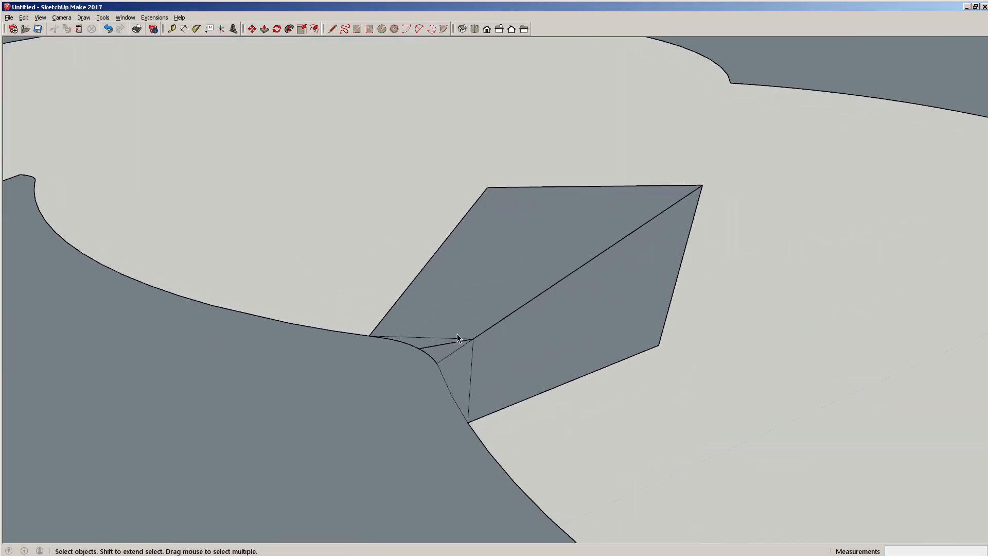
# - Move the large piece's lower outline corner about 1.18' along the outline onto the neighbouring vertex toward the rounded corner
pyautogui.scroll(2, 506, 337)
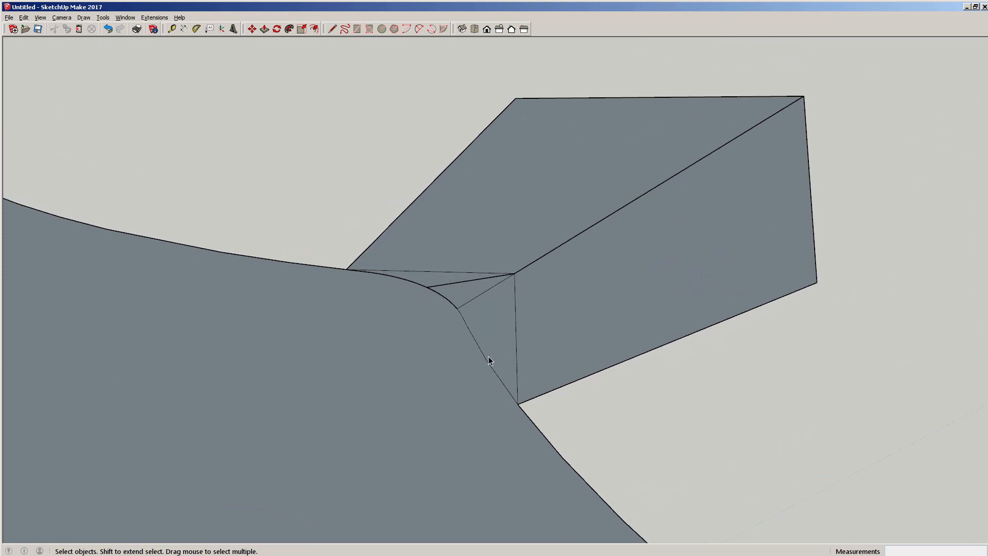
pyautogui.click(550, 366)
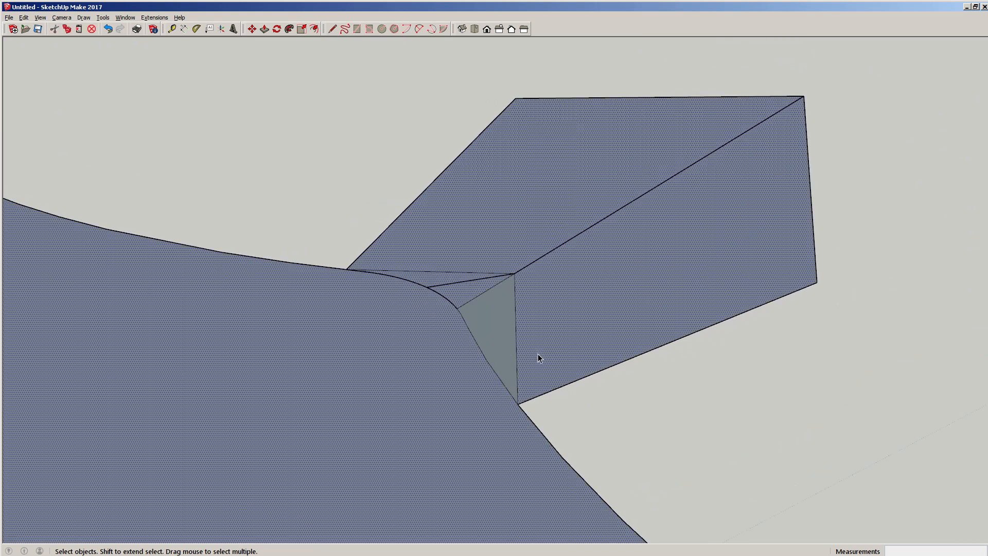
pyautogui.click(521, 404)
pyautogui.press('m')
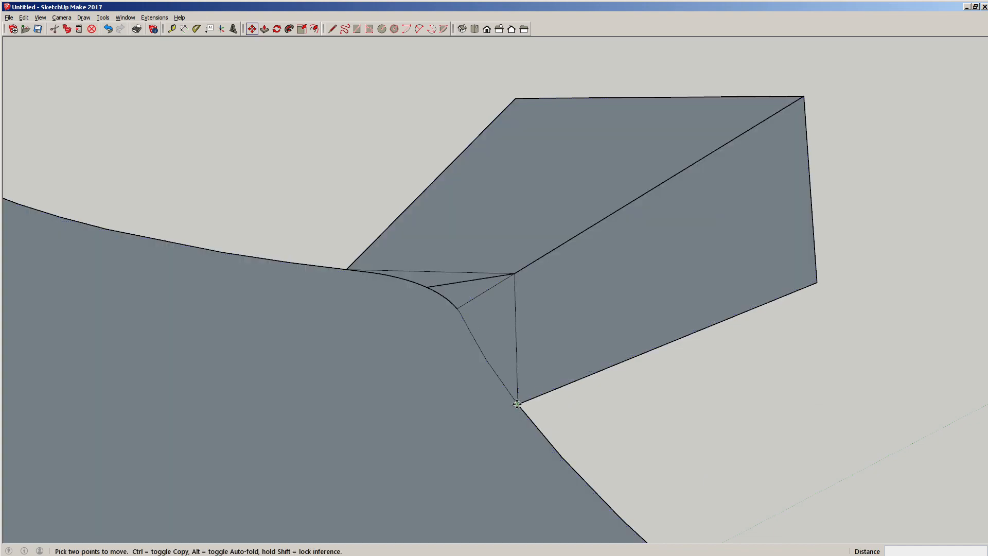
pyautogui.click(516, 405)
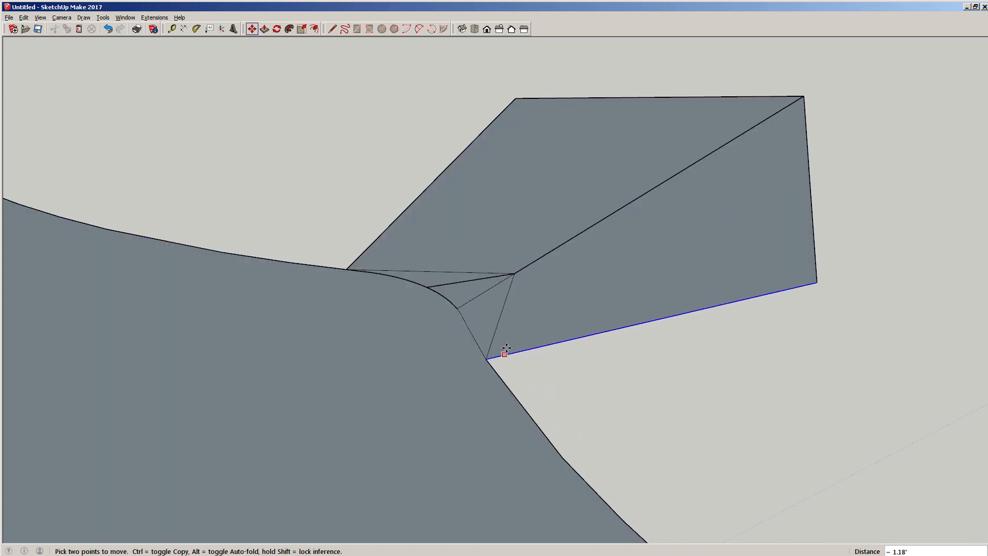
pyautogui.click(487, 359)
pyautogui.press('space')
# - Move the large piece's lower corner farther along the outline, close to the end of the rounded corner
pyautogui.moveTo(494, 346); pyautogui.dragTo(513, 393, button='middle')
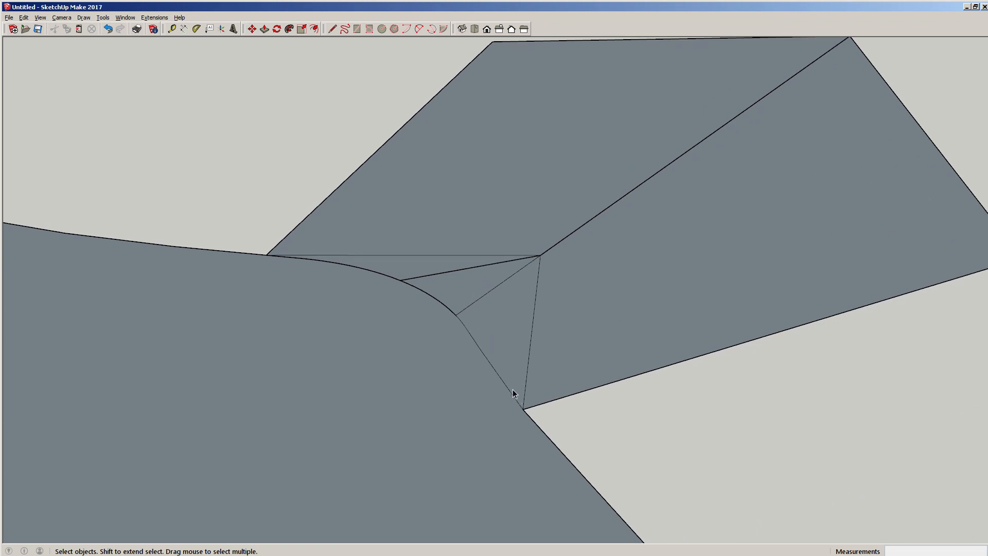
pyautogui.press('m')
pyautogui.click(523, 407)
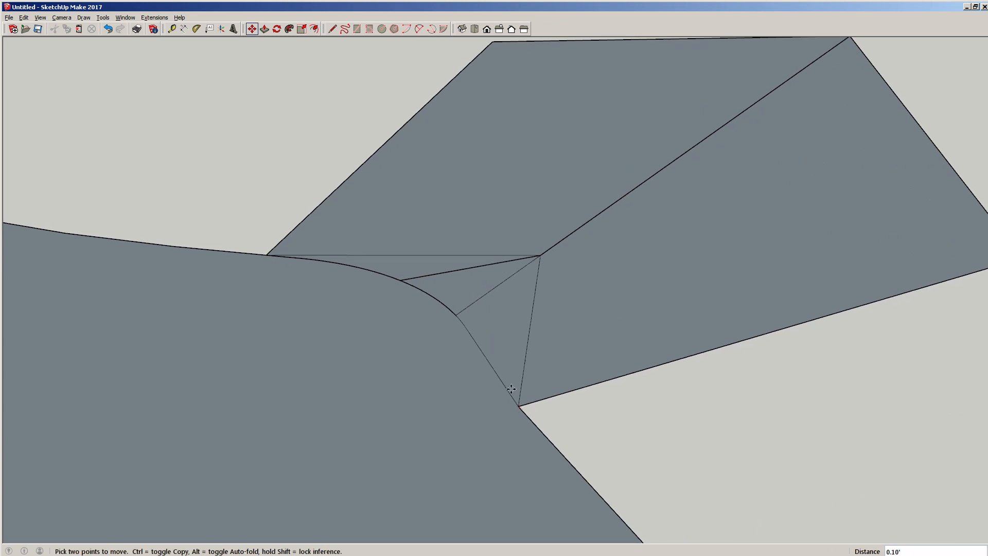
pyautogui.click(480, 349)
pyautogui.press('space')
pyautogui.scroll(-5, 457, 360)
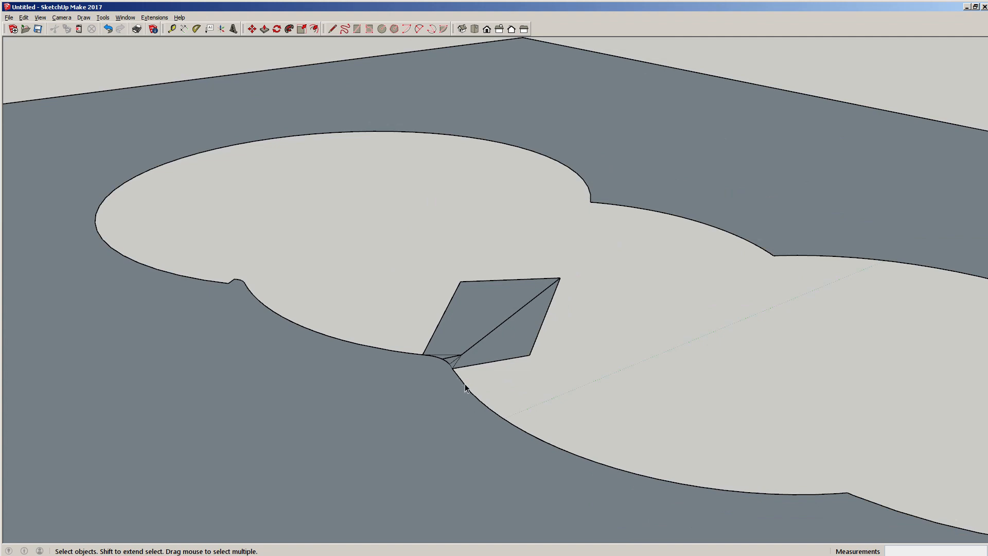
pyautogui.scroll(-6, 465, 384)
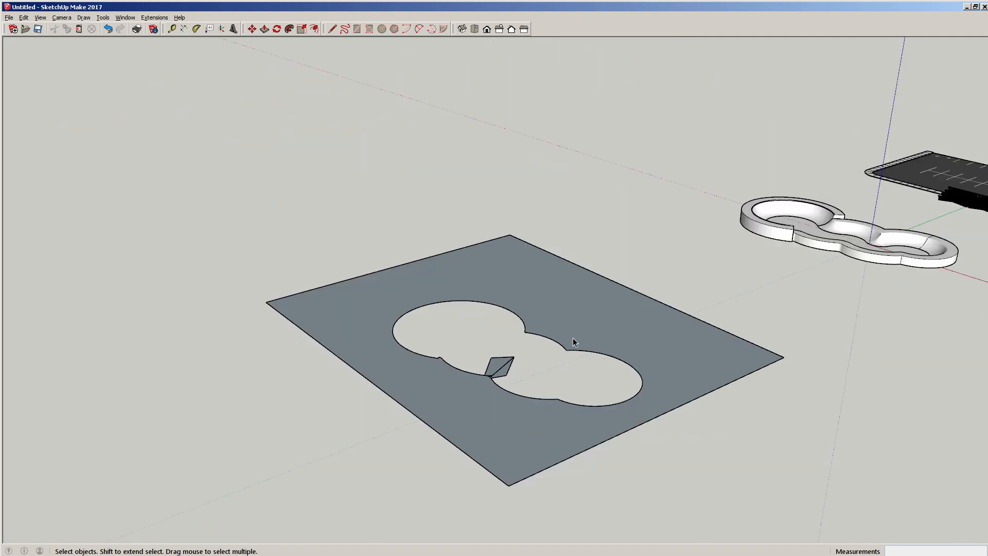
# - Delete the small triangular face between the rounded corner's end, the diagonal and the large piece's lower corner
pyautogui.scroll(8, 489, 373)
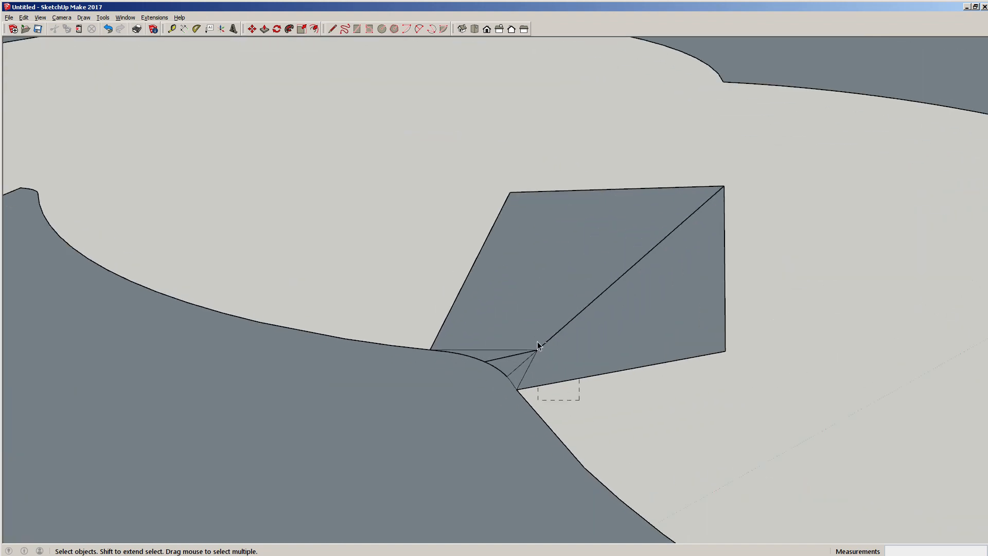
pyautogui.doubleClick(538, 344)
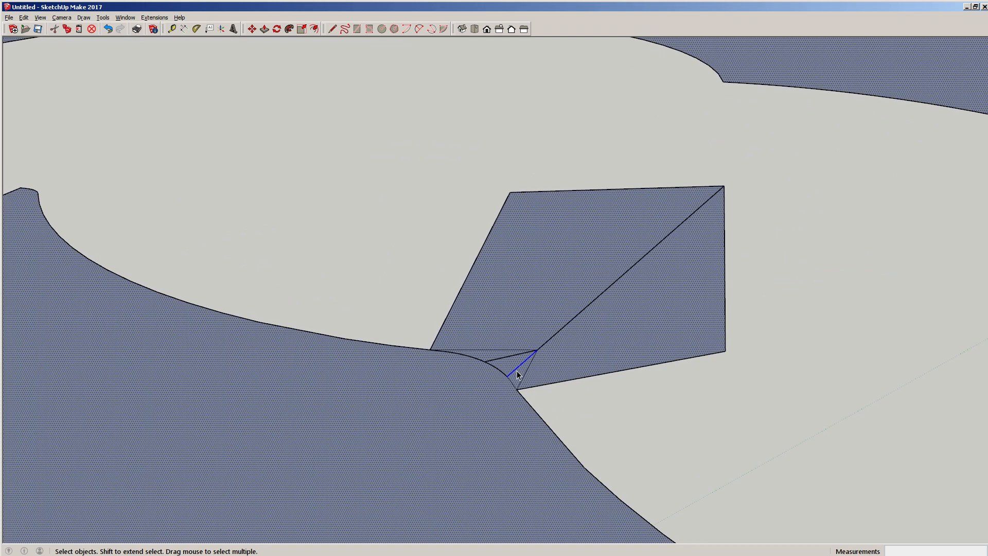
pyautogui.click(522, 381)
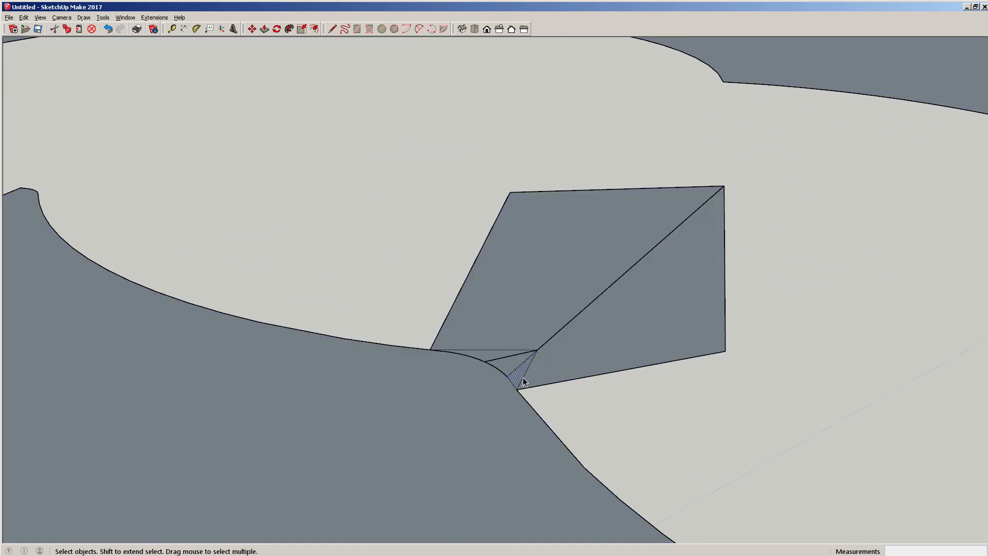
pyautogui.press('Delete')
# - Delete the two short lines connecting the diagonal's lower point to the rounded corner's start and middle
pyautogui.scroll(2, 507, 365)
pyautogui.click(401, 303)
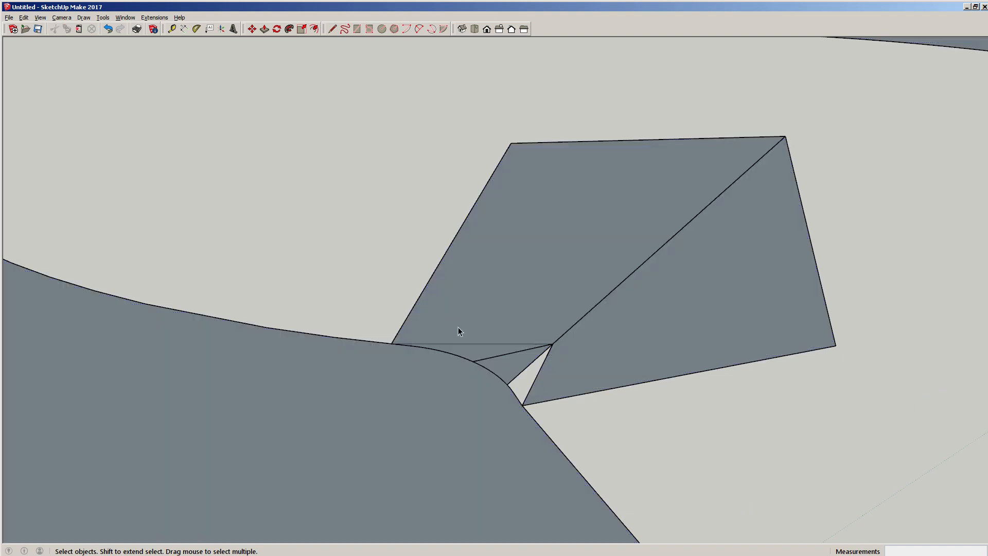
pyautogui.click(486, 344)
pyautogui.press('Delete')
pyautogui.click(496, 356)
pyautogui.press('Delete')
# - Check the rounded corner's edge segments and select all the connected ground geometry
pyautogui.scroll(1, 517, 383)
pyautogui.click(490, 379)
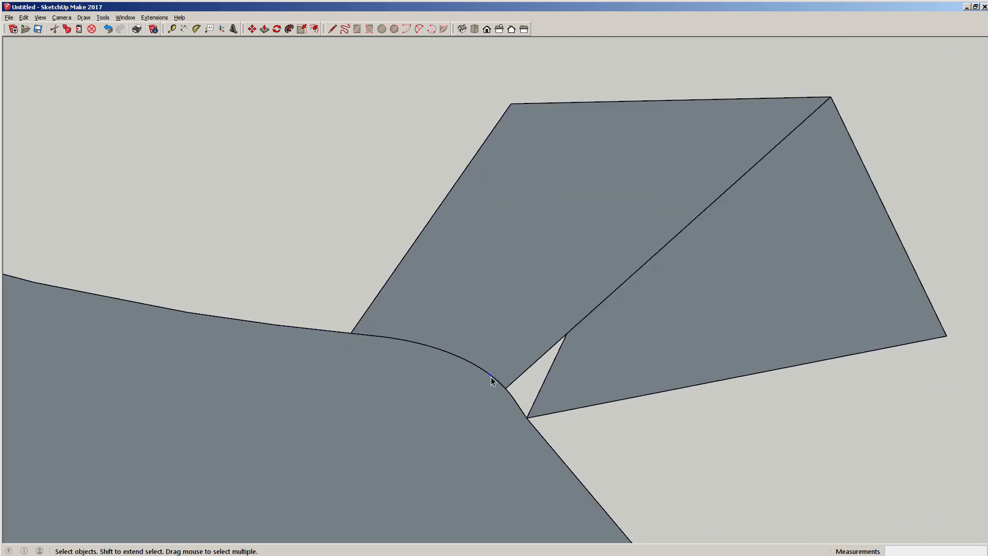
pyautogui.scroll(1, 469, 364)
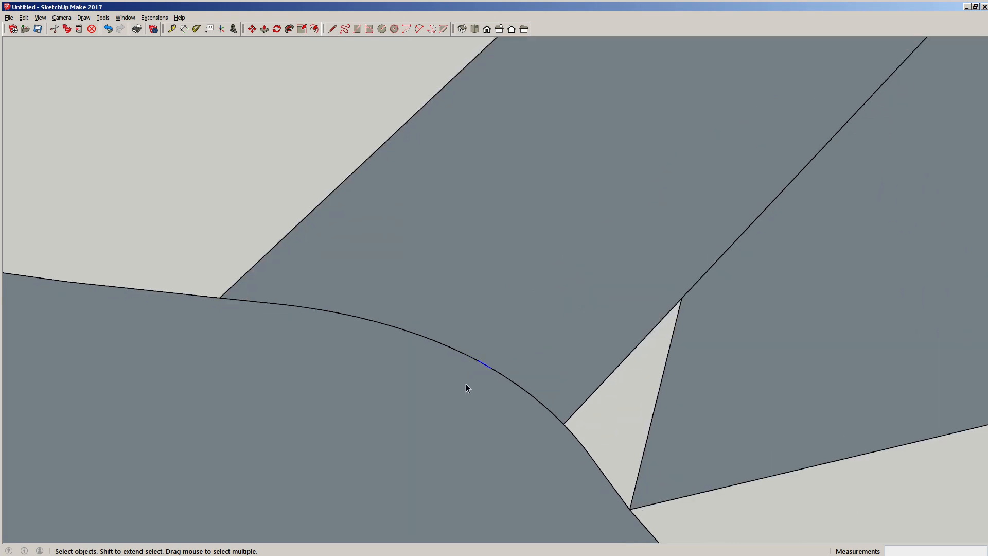
pyautogui.scroll(-1, 465, 386)
pyautogui.click(317, 322)
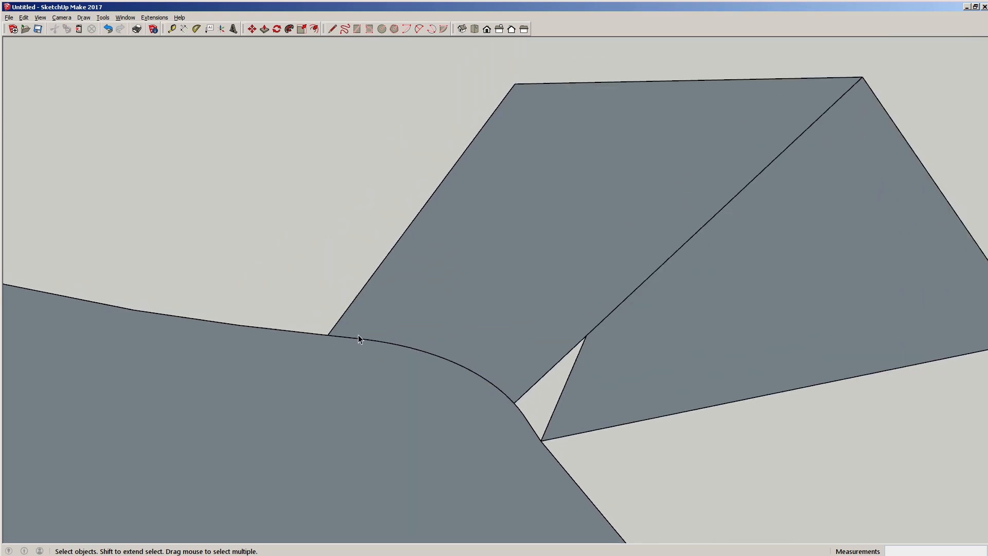
pyautogui.tripleClick(385, 357)
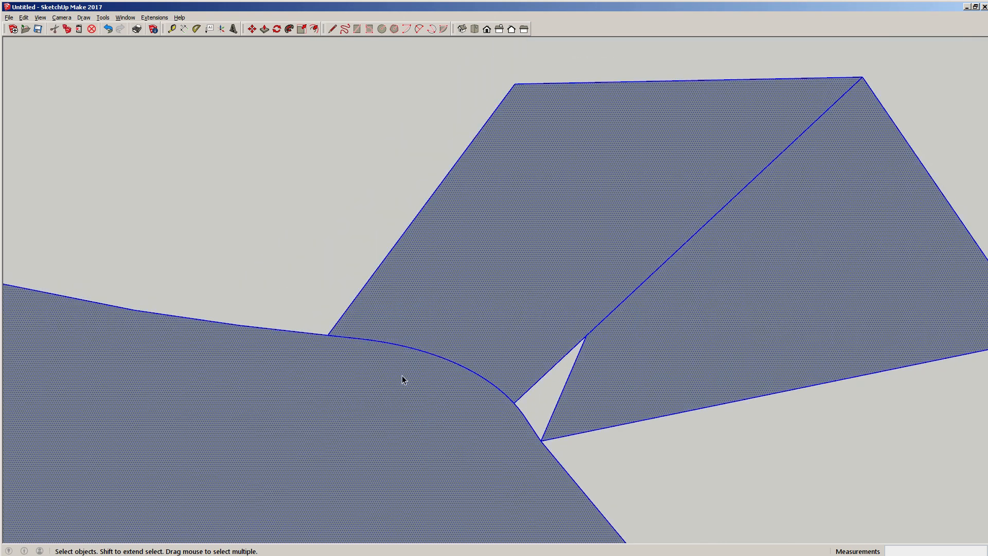
pyautogui.rightClick(402, 376)
pyautogui.click(432, 447)
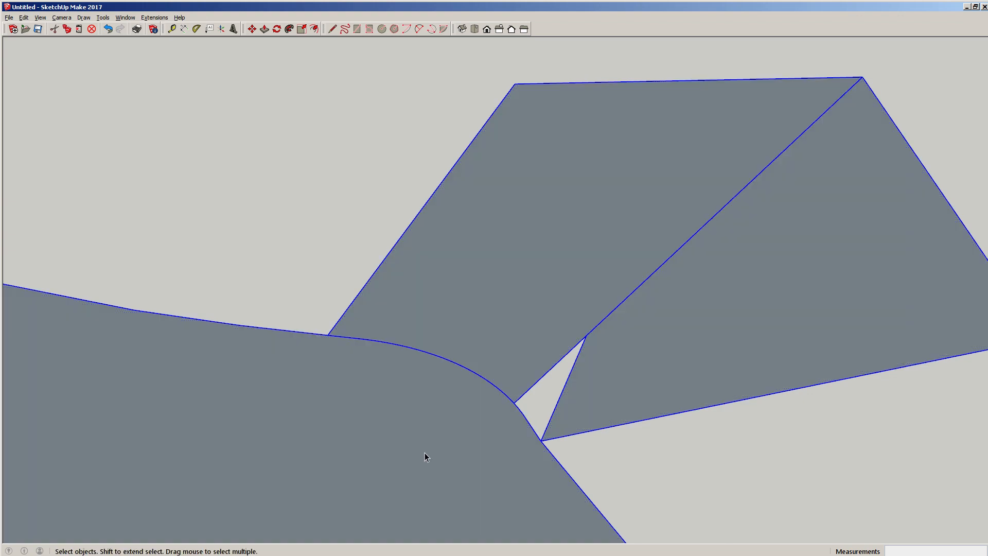
# - Draw an arc from the rounded corner's start to the large piece's lower corner with a bulge of about 0.33', and test-select the adjoining face
pyautogui.hotkey('shift', 'p')
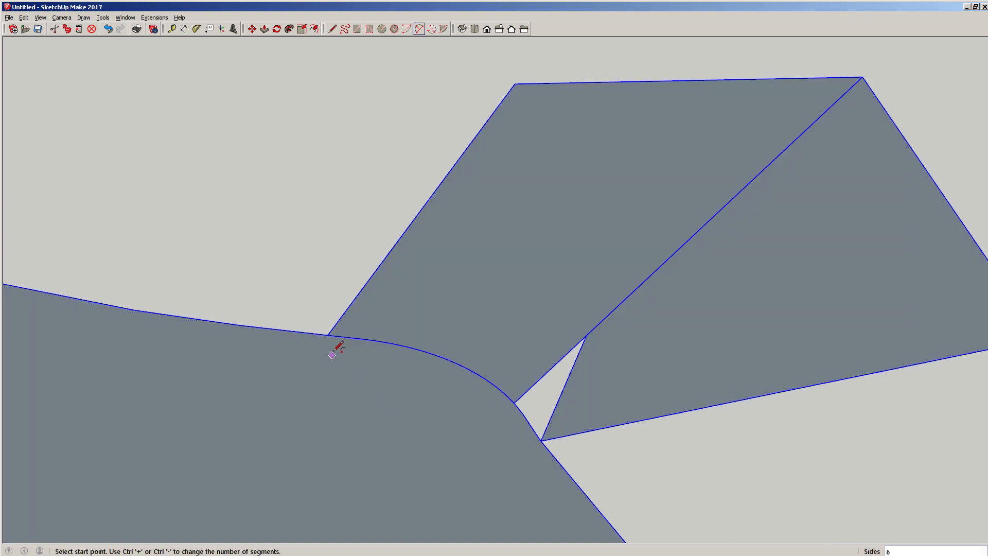
pyautogui.click(373, 341)
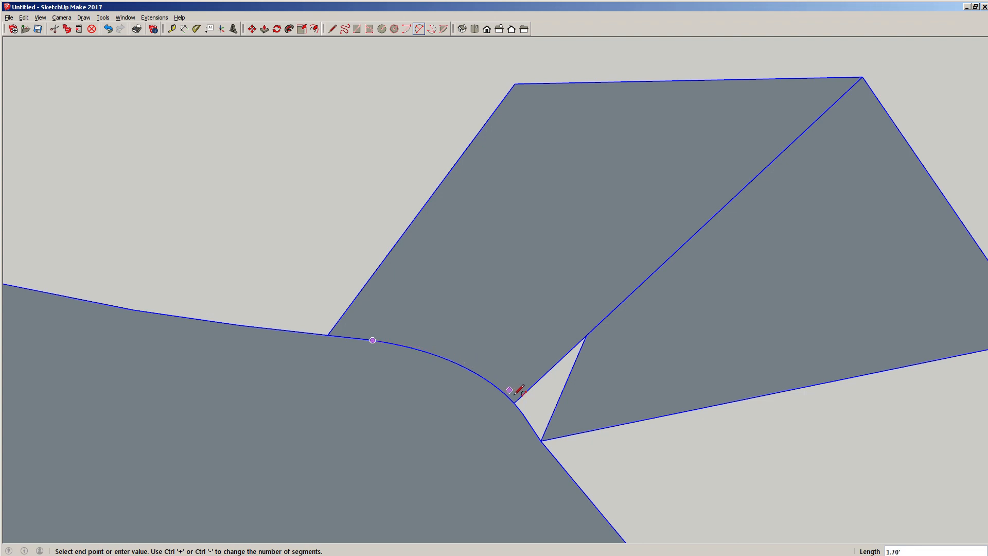
pyautogui.click(540, 440)
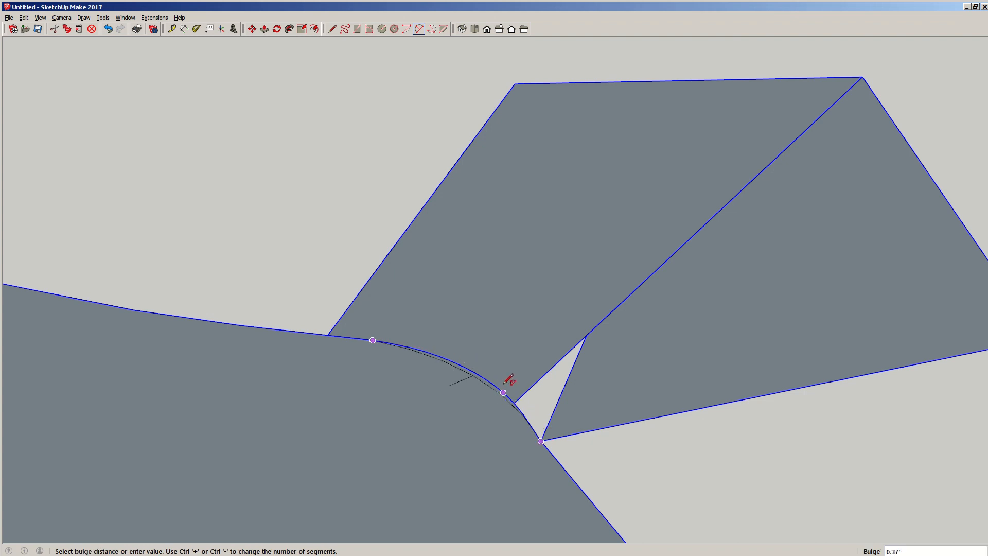
pyautogui.click(486, 378)
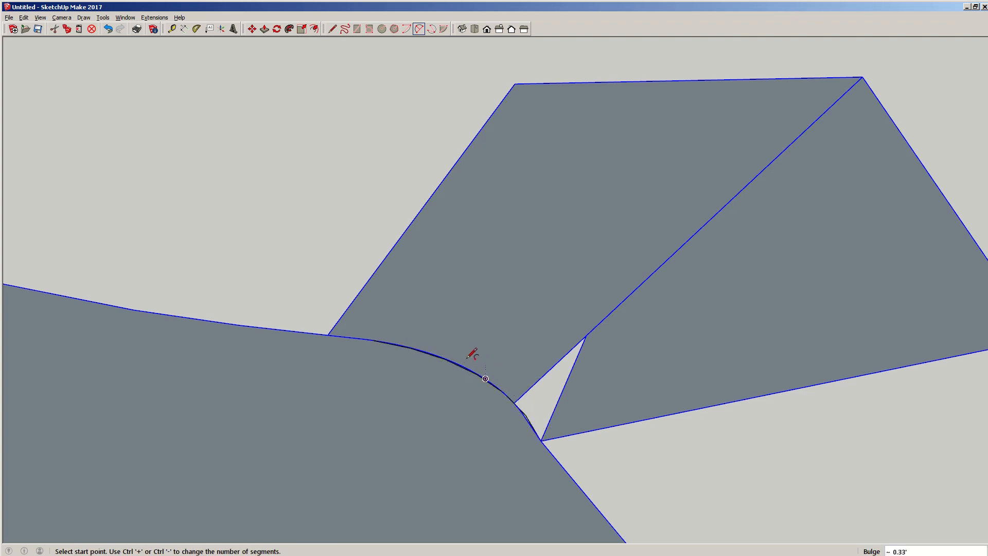
pyautogui.press('space')
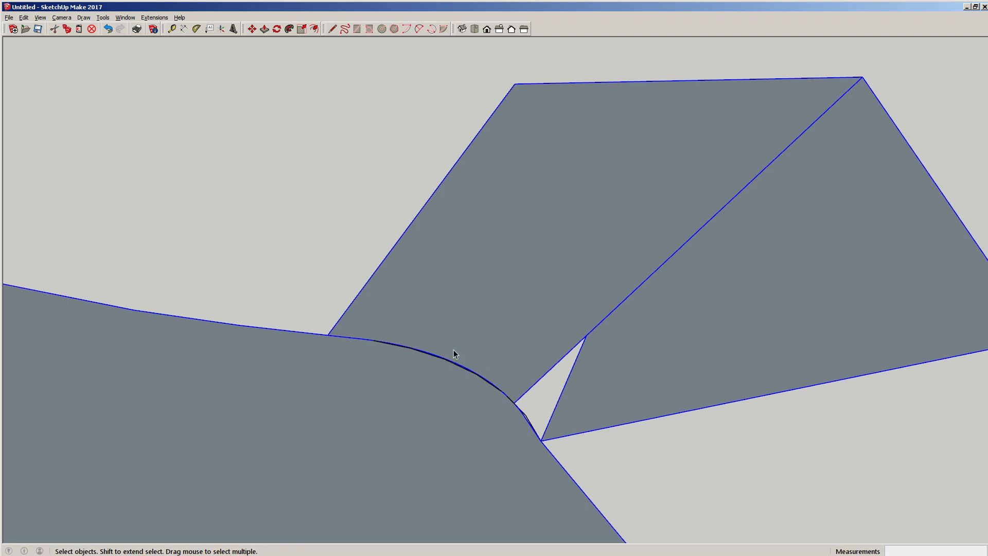
pyautogui.click(461, 329)
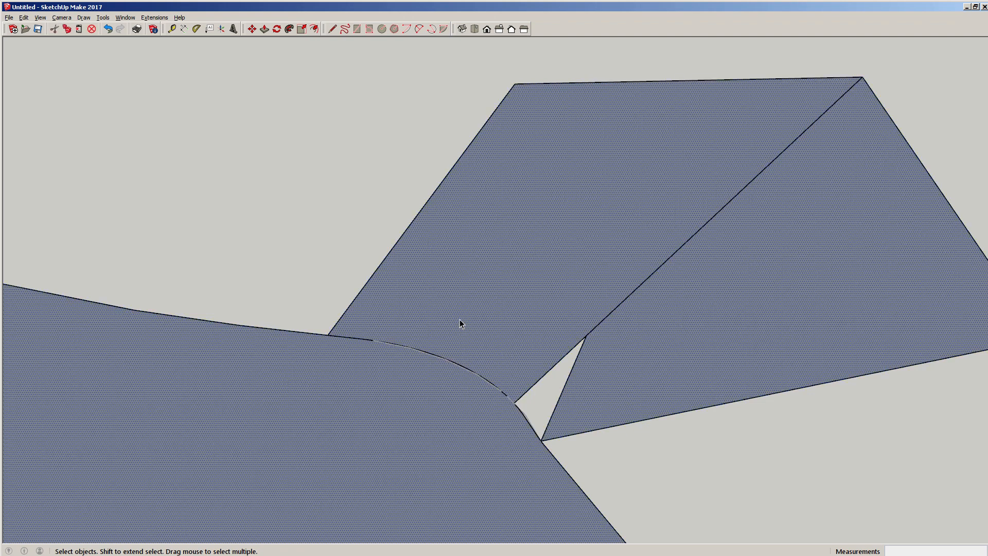
# - Leave group editing and review the ground's cut-out around the remaining piece
pyautogui.click(289, 302)
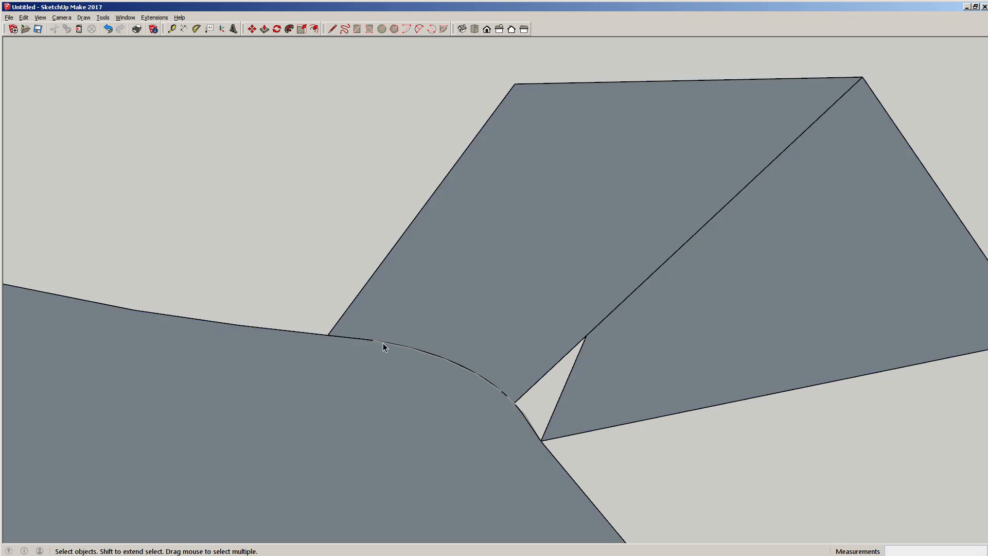
pyautogui.click(383, 342)
pyautogui.scroll(-6, 406, 351)
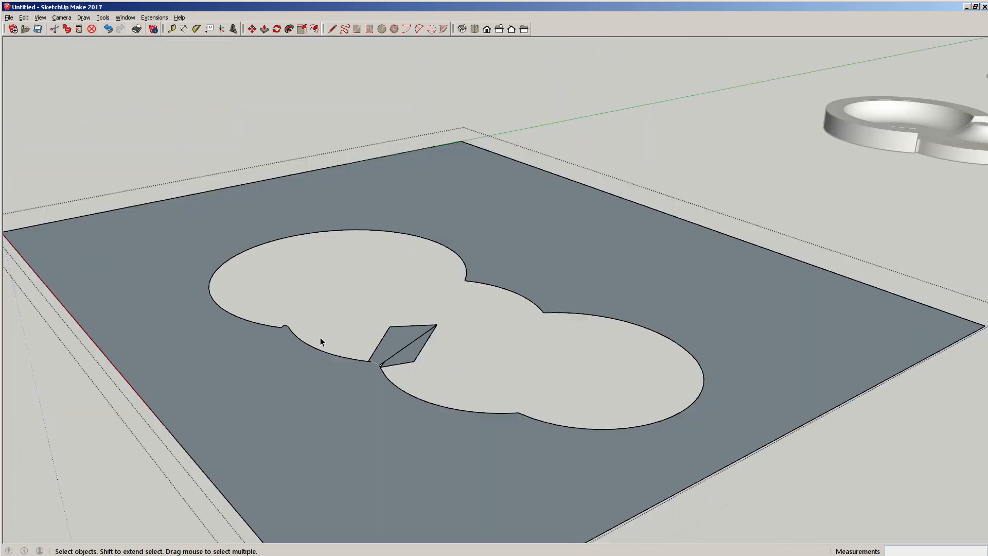
pyautogui.scroll(-3, 271, 156)
pyautogui.click(271, 157)
pyautogui.scroll(8, 342, 357)
pyautogui.scroll(-3, 382, 399)
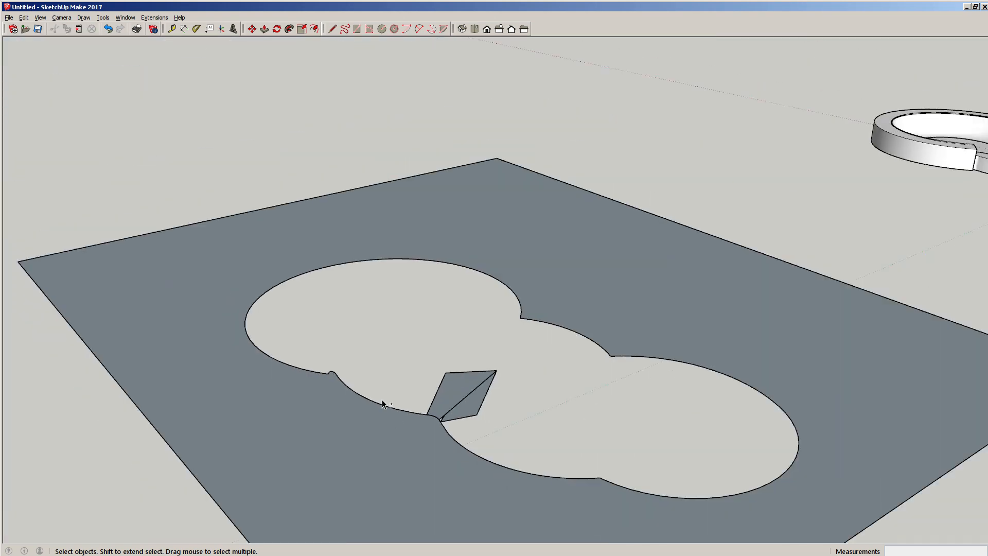
# - Check the rounded corner's arc and explode the ground surface's group
pyautogui.scroll(-2, 412, 372)
pyautogui.scroll(6, 441, 375)
pyautogui.click(435, 348)
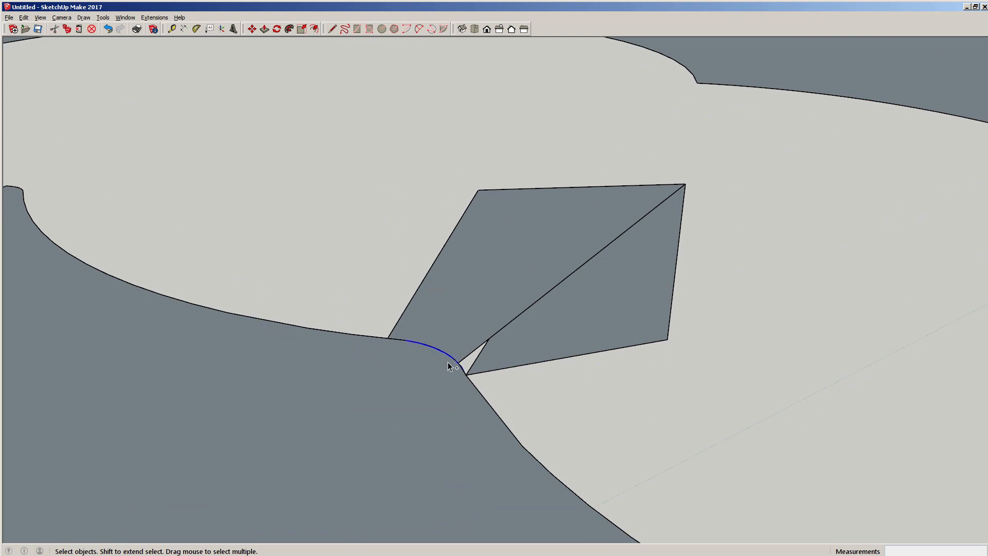
pyautogui.press('Escape')
pyautogui.scroll(-2, 383, 336)
pyautogui.scroll(-3, 421, 324)
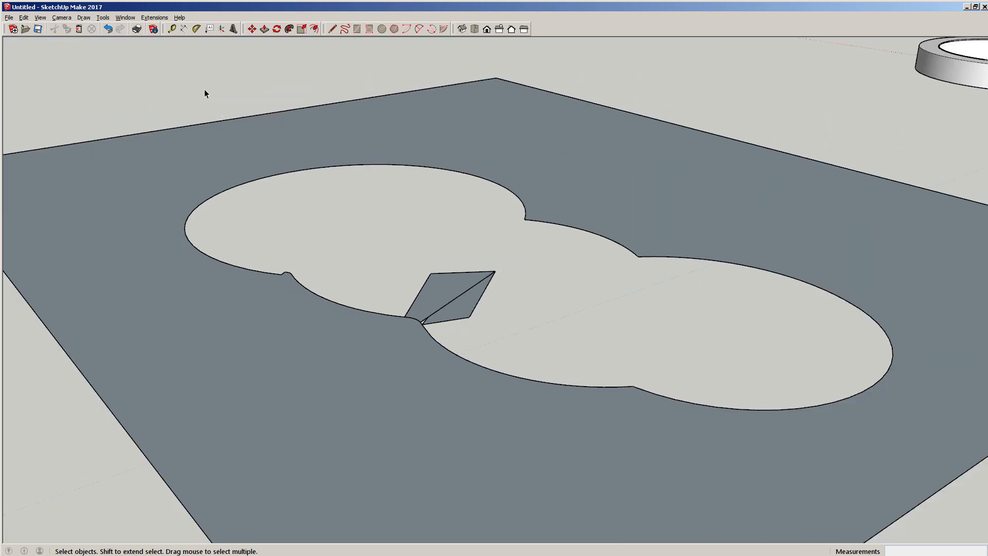
pyautogui.rightClick(220, 156)
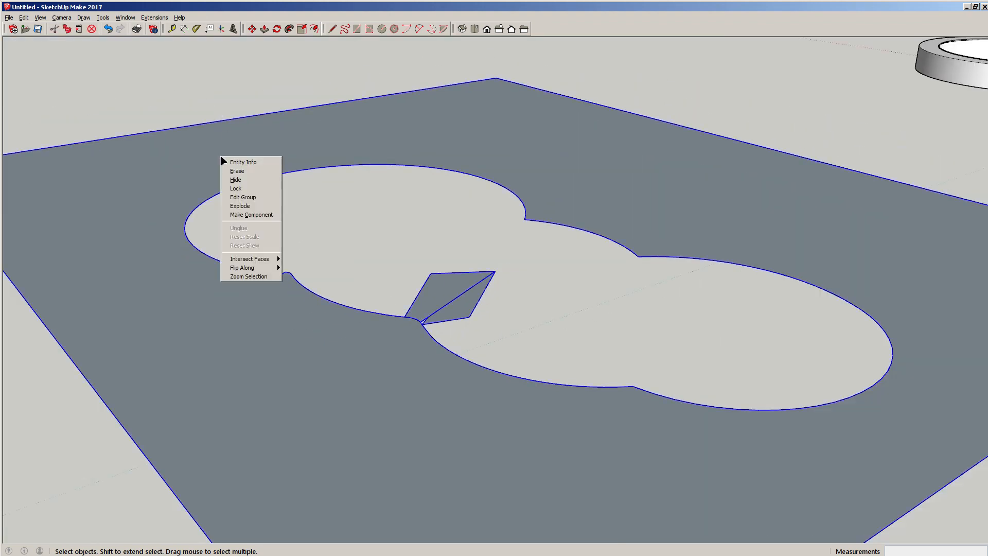
pyautogui.click(244, 204)
# - Delete the leftover face beside the diagonal that adjoins the rounded corner, together with its outer edges
pyautogui.scroll(3, 415, 330)
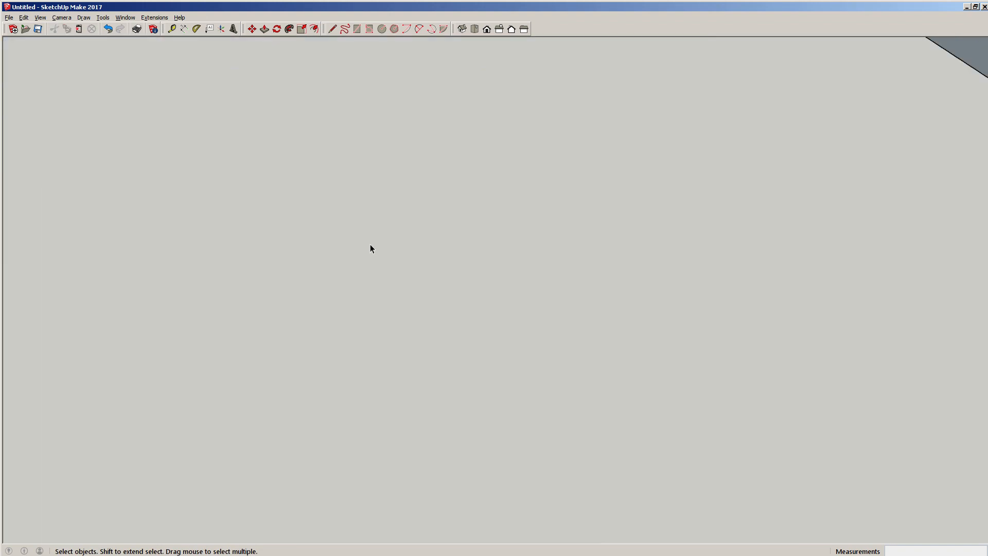
pyautogui.click(425, 279)
pyautogui.scroll(-3, 448, 289)
pyautogui.click(449, 285)
pyautogui.scroll(4, 449, 286)
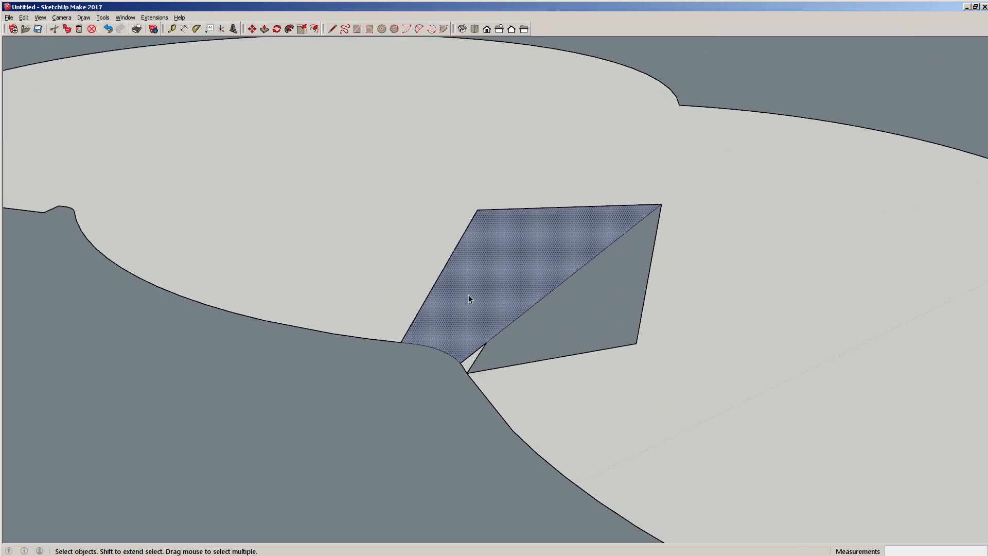
pyautogui.press('Delete')
pyautogui.moveTo(515, 226); pyautogui.dragTo(436, 155)
pyautogui.press('Delete')
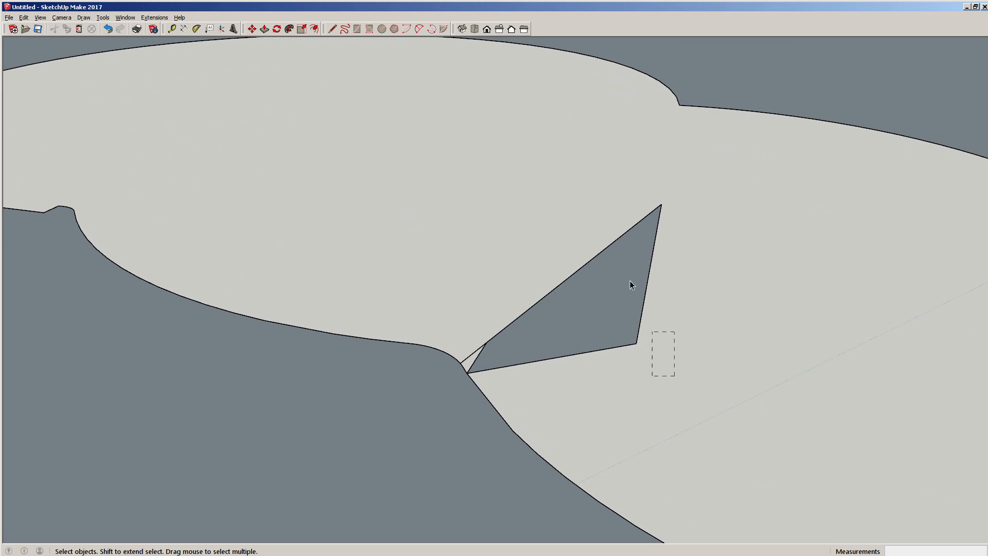
# - Try to delete the remaining leftover face together with its bounding edges
pyautogui.doubleClick(632, 285)
pyautogui.press('Delete')
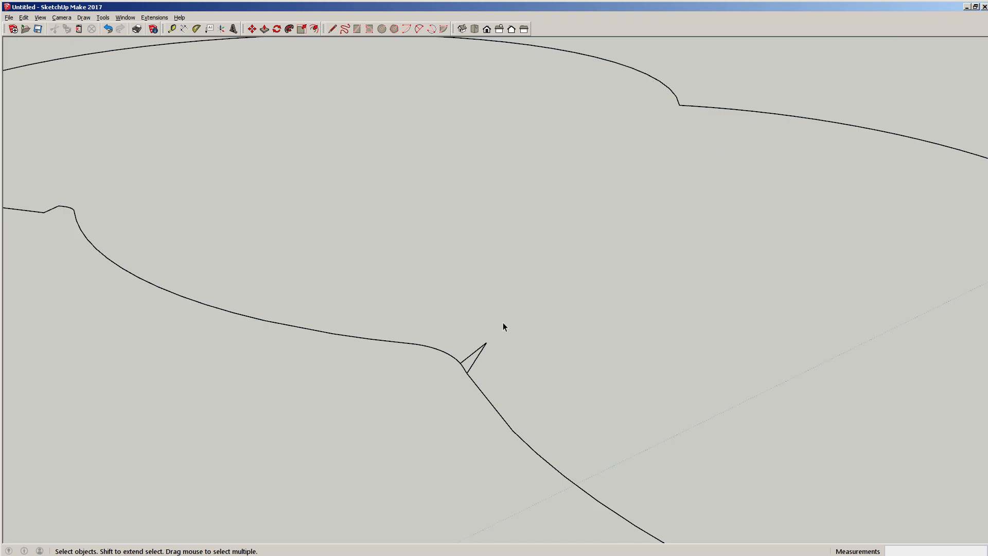
pyautogui.hotkey('ctrl', 'z')
pyautogui.hotkey('ctrl', 'z')
pyautogui.hotkey('ctrl', 'z')
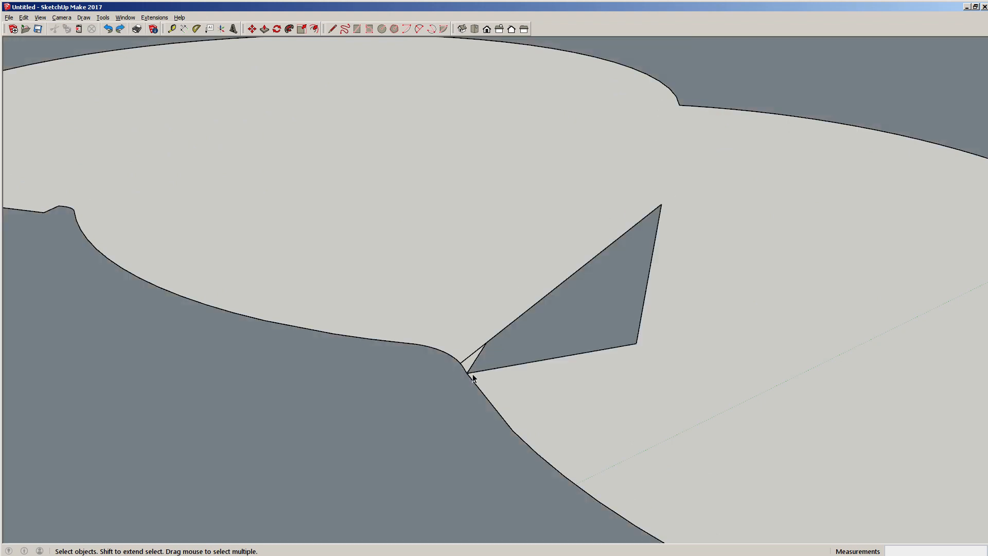
# - Delete the short line joining the rounded corner's arc to the remaining leftover piece
pyautogui.scroll(-2, 461, 369)
pyautogui.scroll(3, 474, 373)
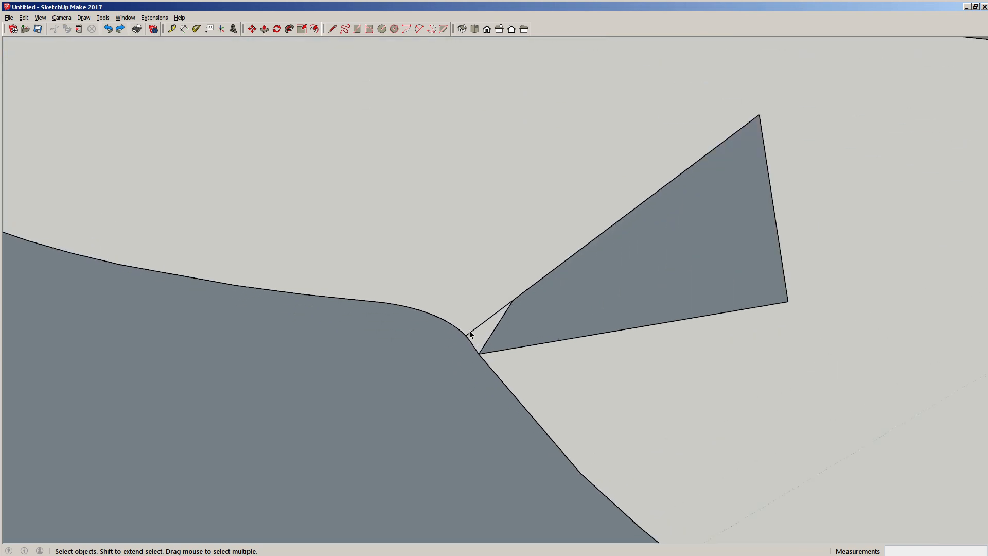
pyautogui.click(474, 330)
pyautogui.press('Delete')
# - Try to delete the short edge between the ground's corner point and the leftover piece's diagonal
pyautogui.click(484, 348)
pyautogui.press('Delete')
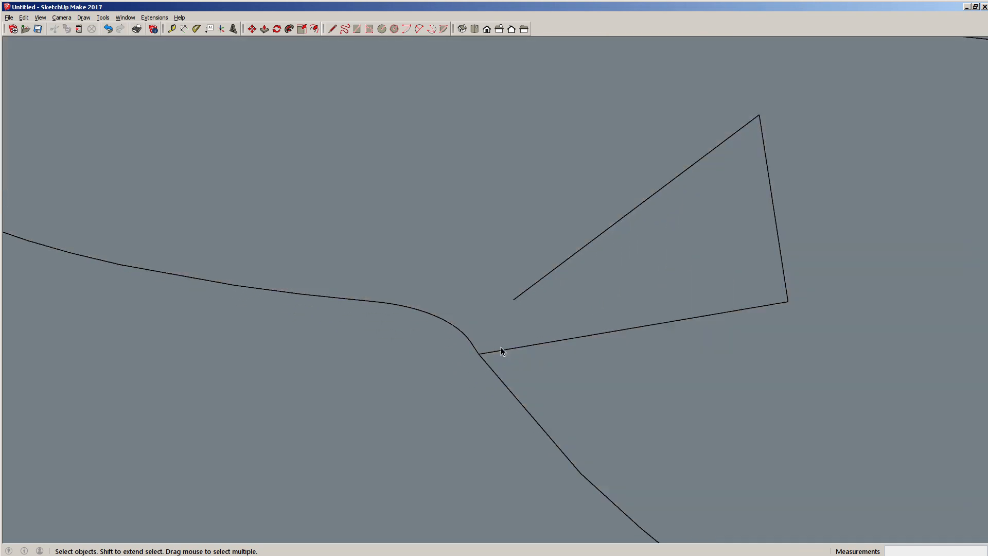
pyautogui.click(541, 363)
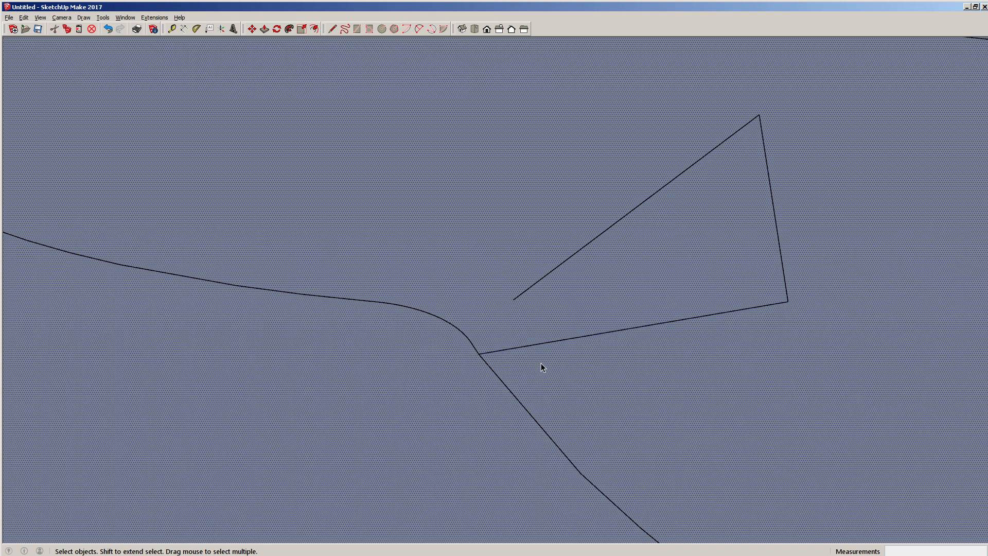
pyautogui.hotkey('ctrl', 'z')
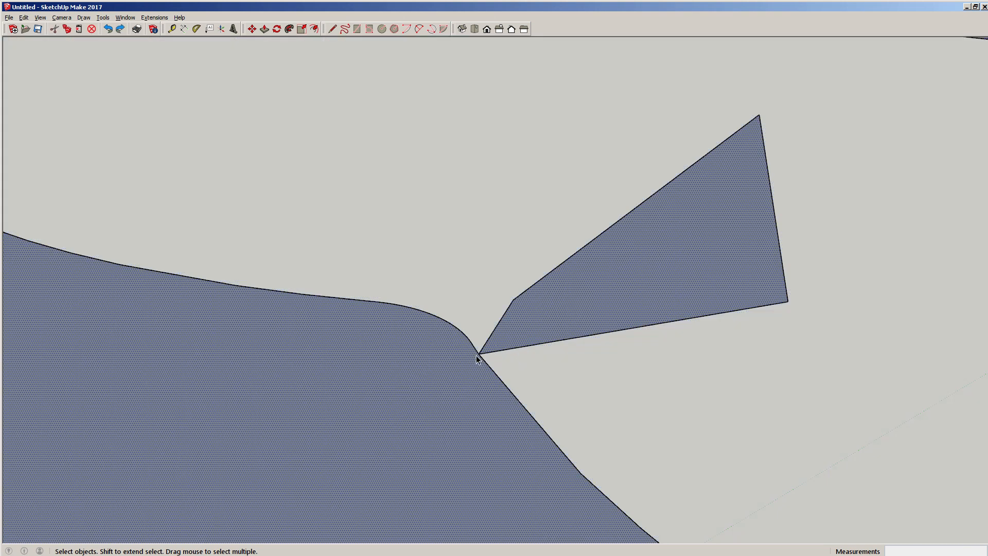
pyautogui.hotkey('ctrl', 'z')
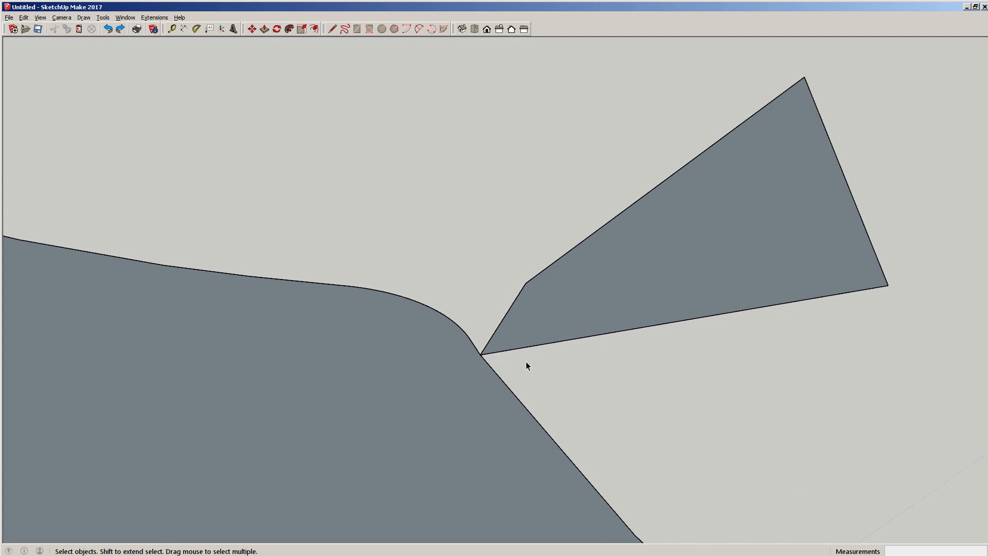
# - Draw a line about 1.76' long across the leftover piece's narrow tip and test-select the tip's face
pyautogui.press('l')
pyautogui.click(526, 347)
pyautogui.click(525, 283)
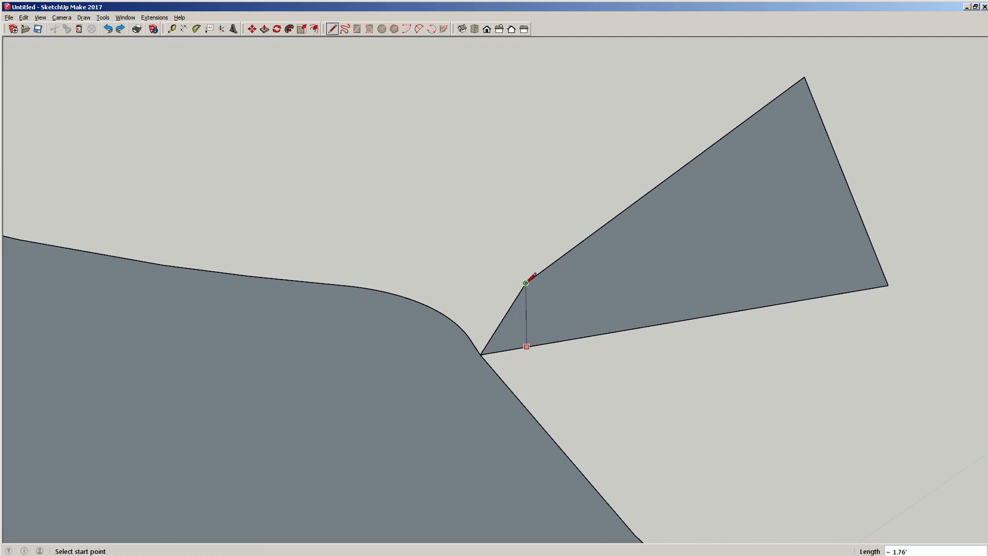
pyautogui.press('space')
pyautogui.click(514, 333)
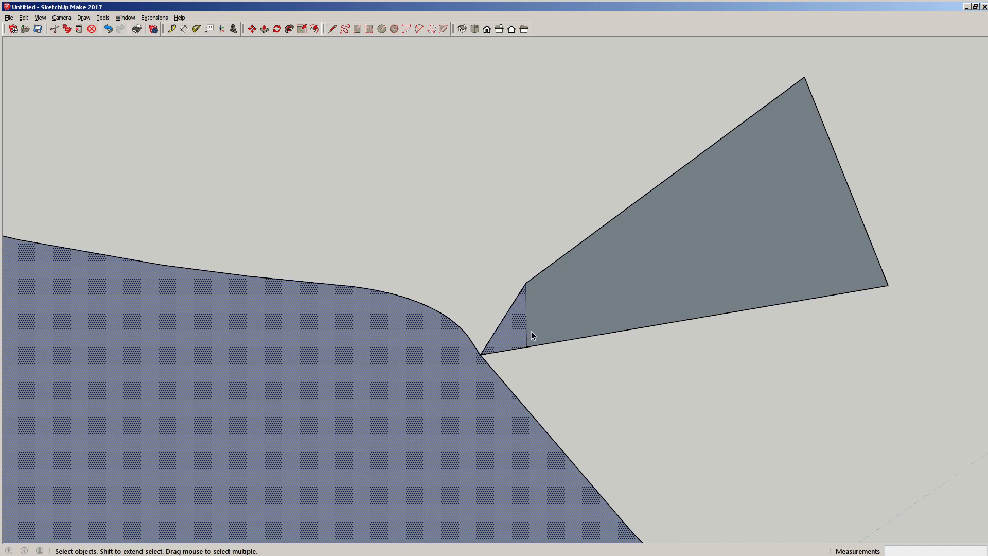
pyautogui.click(542, 366)
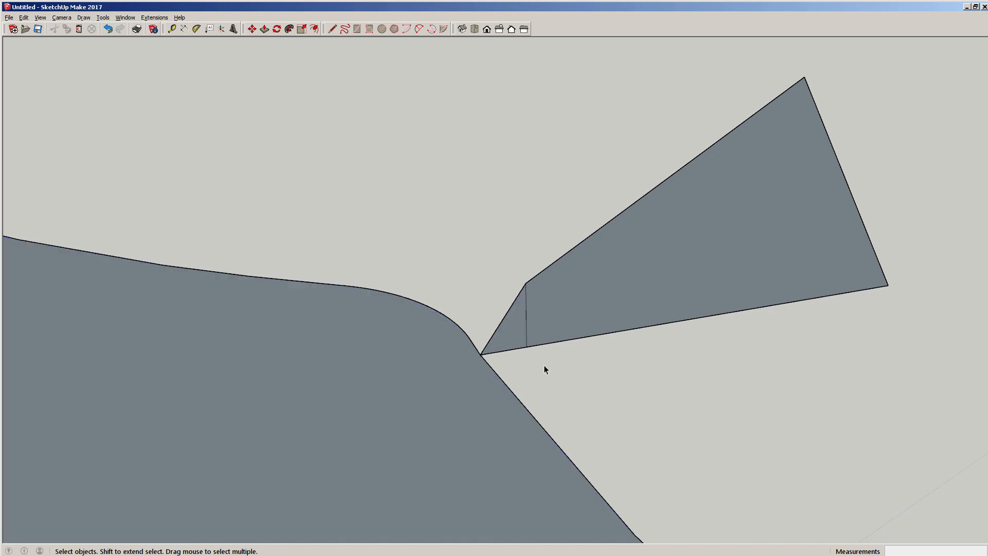
# - Move the dividing line's lower endpoint onto the corner point where the leftover piece meets the ground
pyautogui.press('m')
pyautogui.click(526, 346)
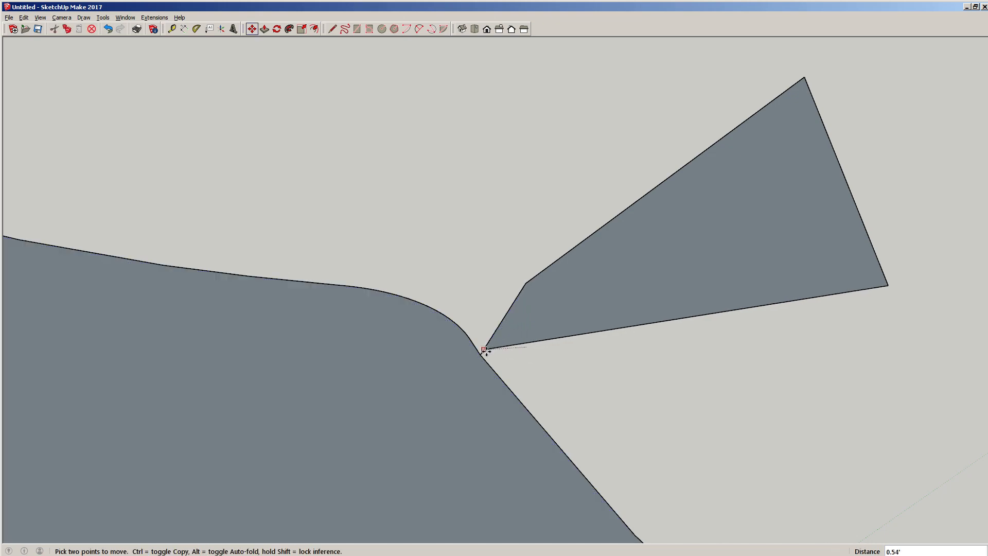
pyautogui.click(480, 354)
pyautogui.press('space')
# - Delete the face of the separated leftover piece inside the cut-out
pyautogui.click(518, 334)
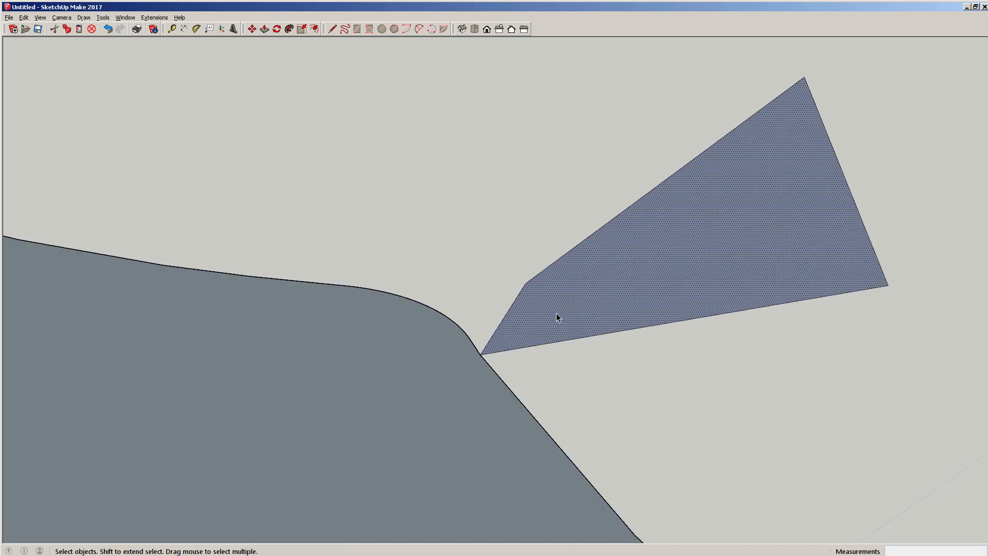
pyautogui.moveTo(587, 271); pyautogui.dragTo(625, 342, button='middle')
pyautogui.press('Delete')
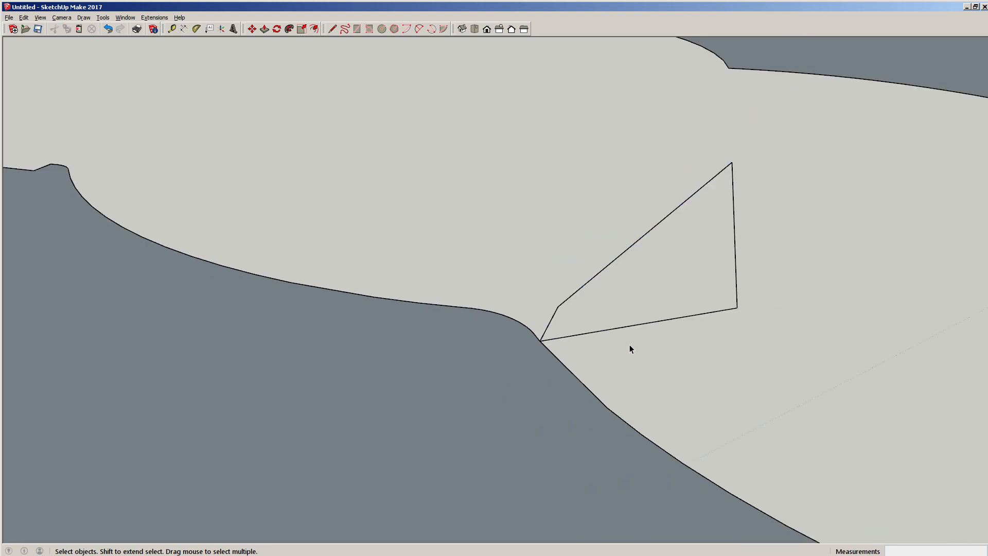
# - Try to delete the leftover outline's long edges all at once
pyautogui.click(622, 329)
pyautogui.moveTo(779, 336); pyautogui.dragTo(570, 202)
pyautogui.press('Delete')
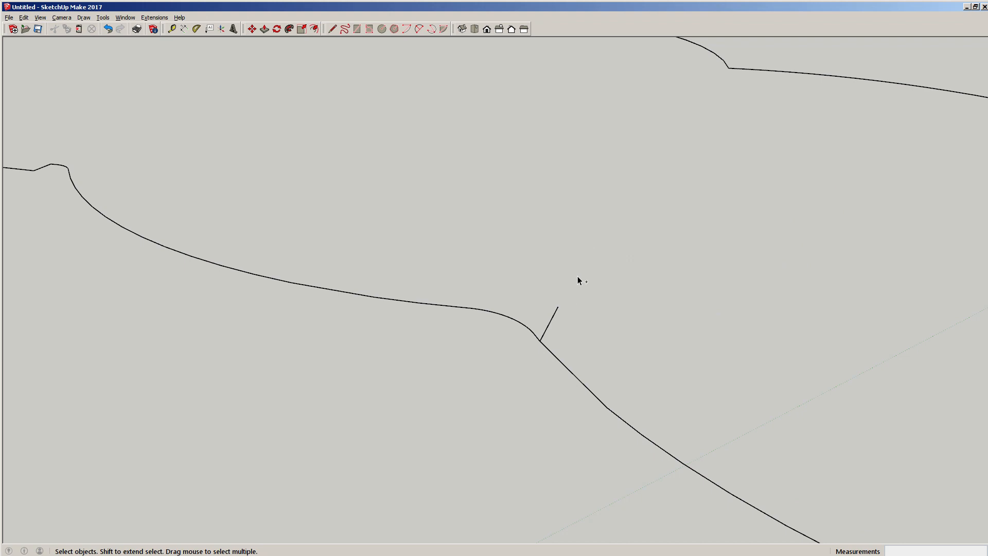
pyautogui.hotkey('ctrl', 'z')
# - Delete the leftover outline's diagonal, then its short edge at the corner and the two other edges
pyautogui.click(564, 302)
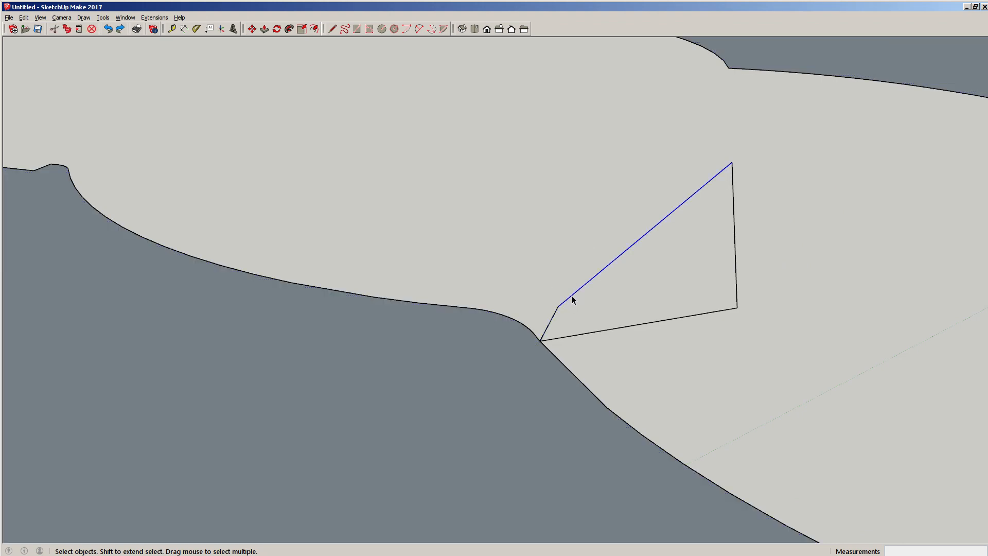
pyautogui.press('Delete')
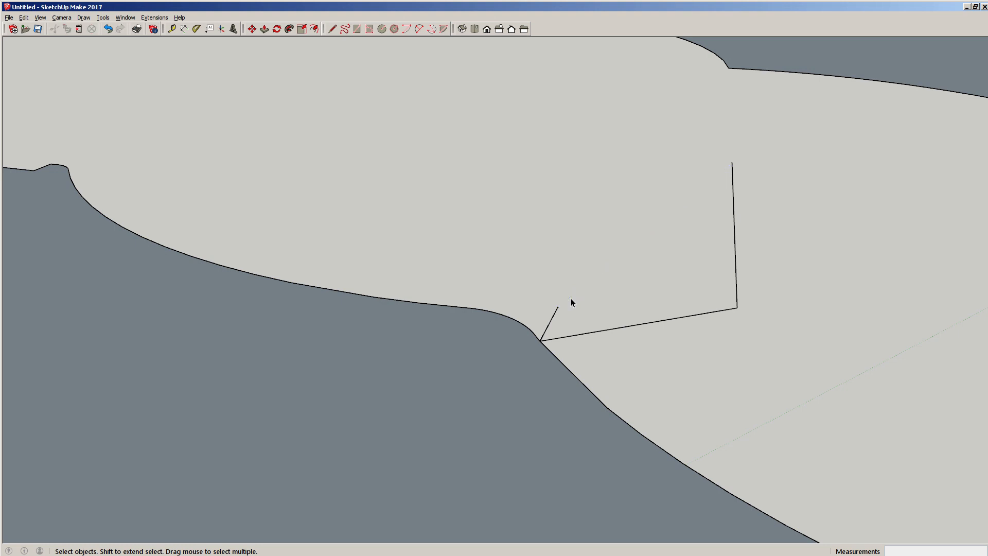
pyautogui.click(552, 319)
pyautogui.press('Delete')
pyautogui.moveTo(770, 330); pyautogui.dragTo(642, 208)
pyautogui.press('Delete')
# - Group the cleaned ground face with its bounding edges
pyautogui.scroll(-6, 531, 313)
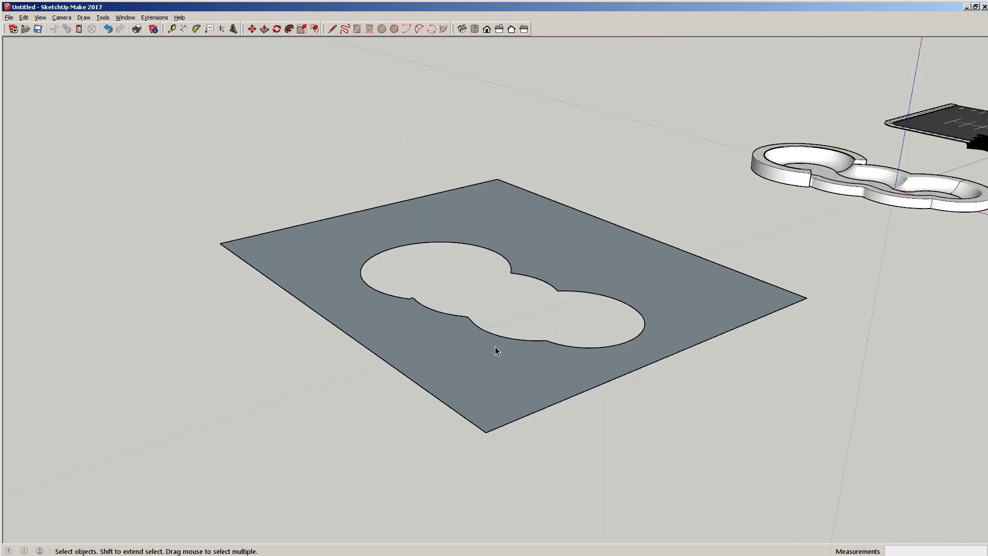
pyautogui.doubleClick(495, 347)
pyautogui.rightClick(496, 347)
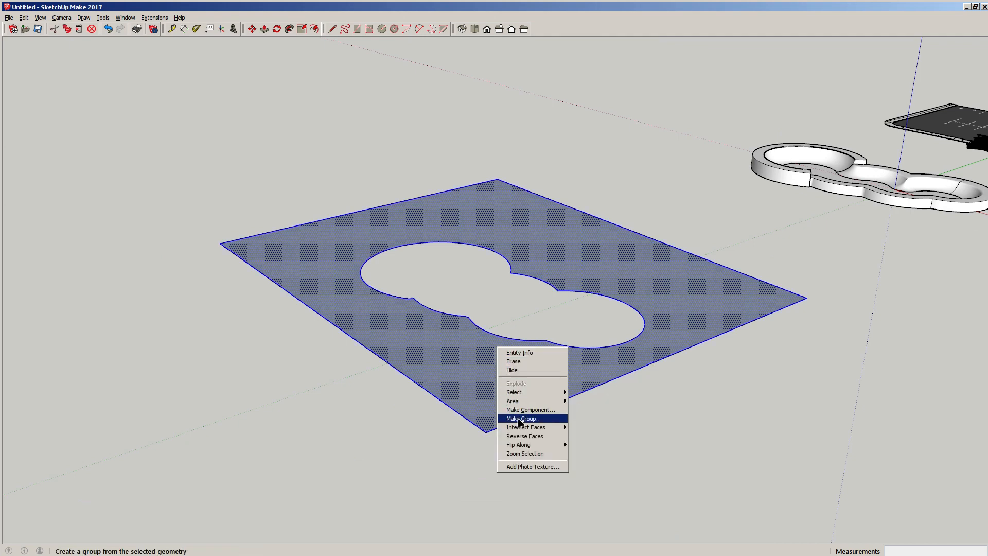
pyautogui.click(520, 418)
pyautogui.moveTo(662, 415); pyautogui.dragTo(572, 415, button='middle')
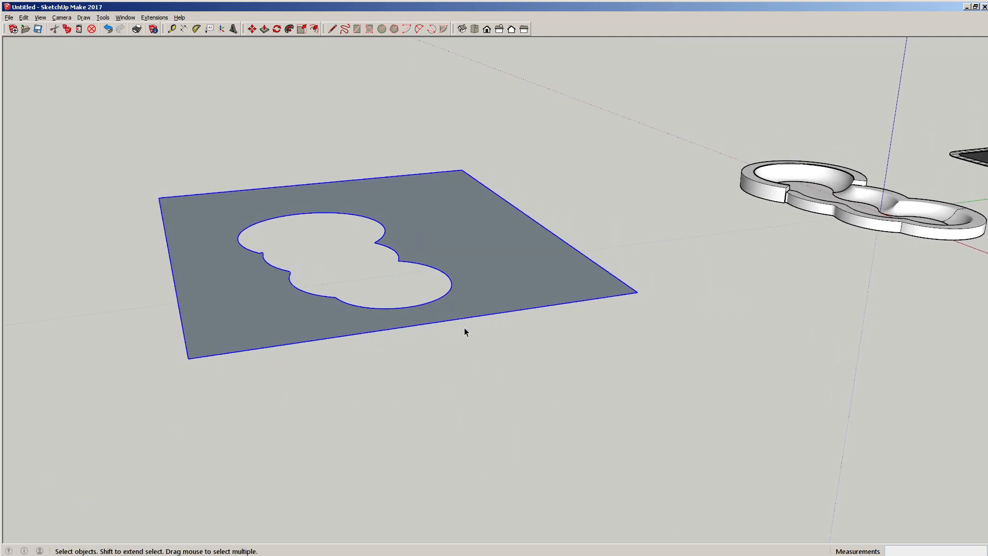
# - Reverse the ground face inside its group and leave group editing
pyautogui.doubleClick(487, 292)
pyautogui.rightClick(492, 283)
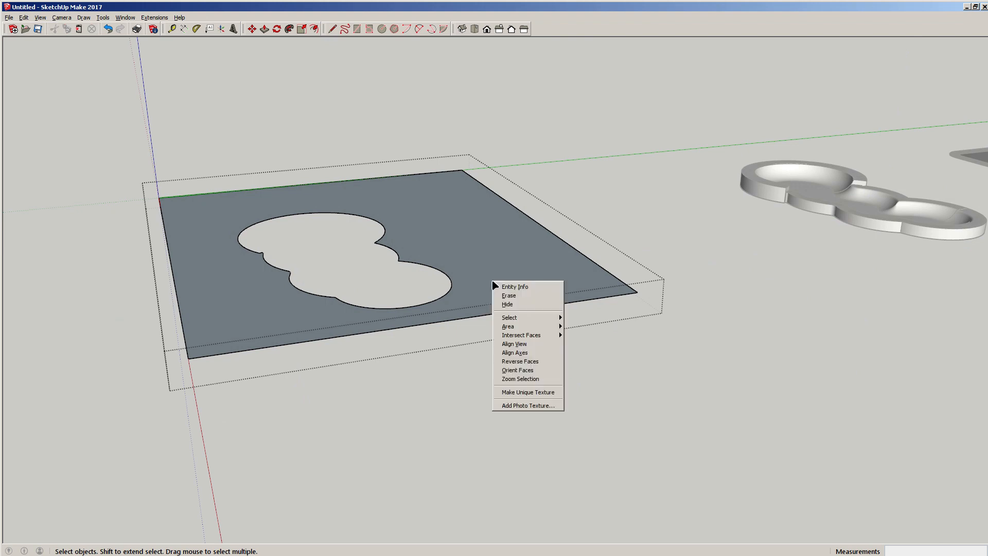
pyautogui.click(521, 361)
pyautogui.click(598, 383)
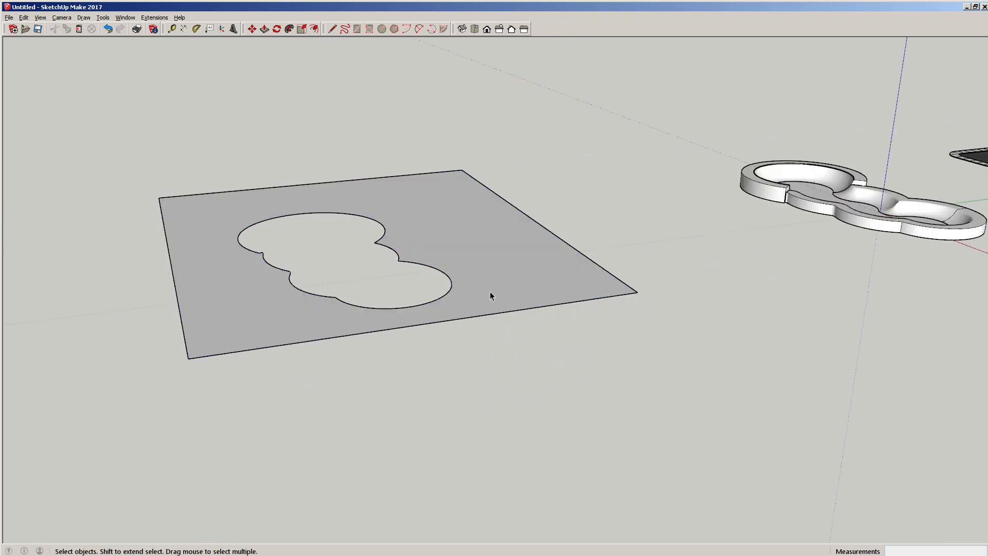
# - Move the ground group 200' along the green axis onto the skatepark and deselect it
pyautogui.click(487, 289)
pyautogui.press('m')
pyautogui.click(493, 361)
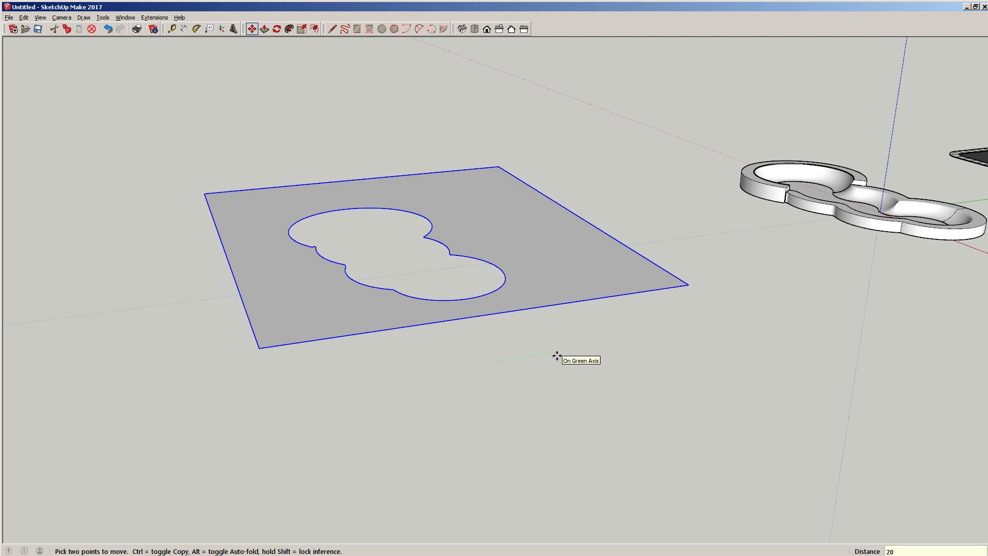
pyautogui.write('20')
pyautogui.press('Return')
pyautogui.click(557, 355)
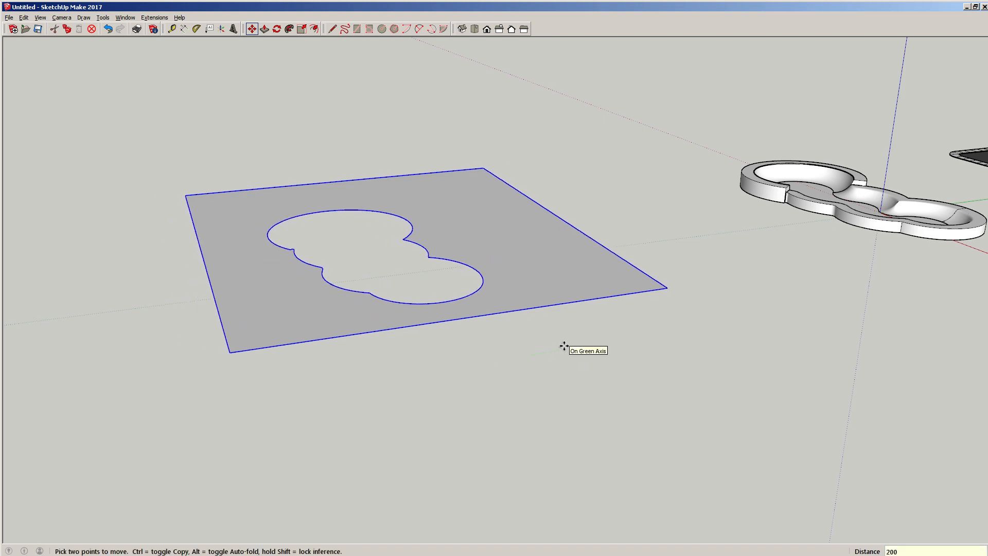
pyautogui.press('Return')
pyautogui.click(659, 323)
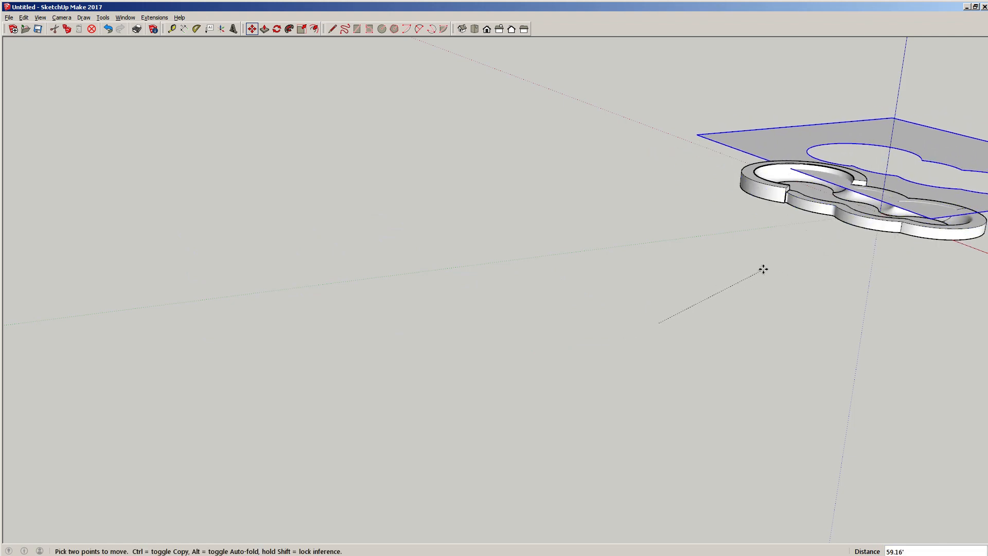
pyautogui.press('Escape')
pyautogui.press('space')
pyautogui.click(784, 246)
# - Examine from several sides how the ground's cut-out fits around the skatepark's bowls
pyautogui.moveTo(784, 245); pyautogui.dragTo(478, 307, button='middle')
pyautogui.scroll(6, 664, 312)
pyautogui.scroll(-2, 555, 324)
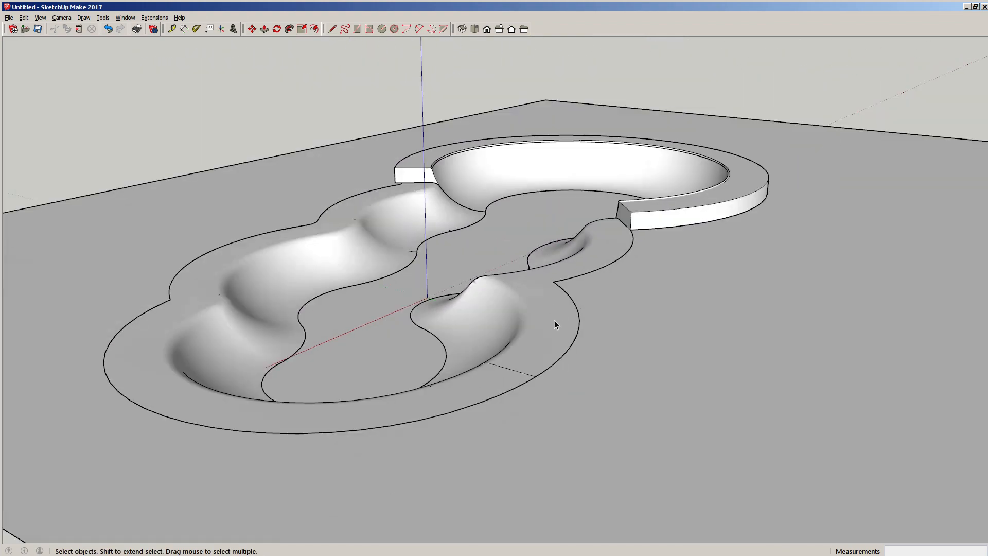
pyautogui.moveTo(332, 345); pyautogui.dragTo(472, 396, button='middle')
pyautogui.scroll(1, 681, 267)
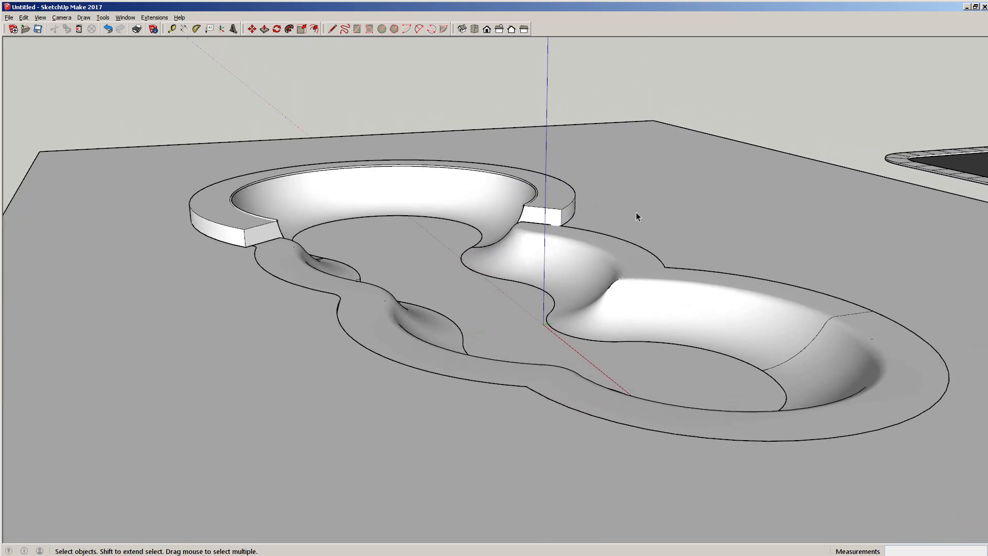
pyautogui.scroll(1, 430, 285)
pyautogui.moveTo(430, 285); pyautogui.dragTo(572, 269, button='middle')
pyautogui.scroll(3, 626, 315)
pyautogui.moveTo(591, 318); pyautogui.dragTo(359, 282, button='middle')
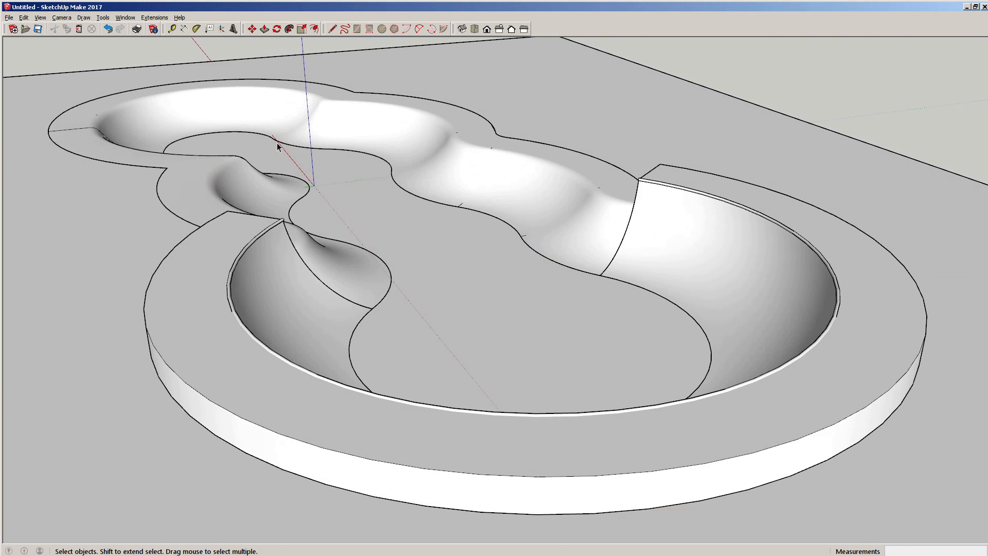
# - Measure the distance across the large bowl's upper rim
pyautogui.click(171, 28)
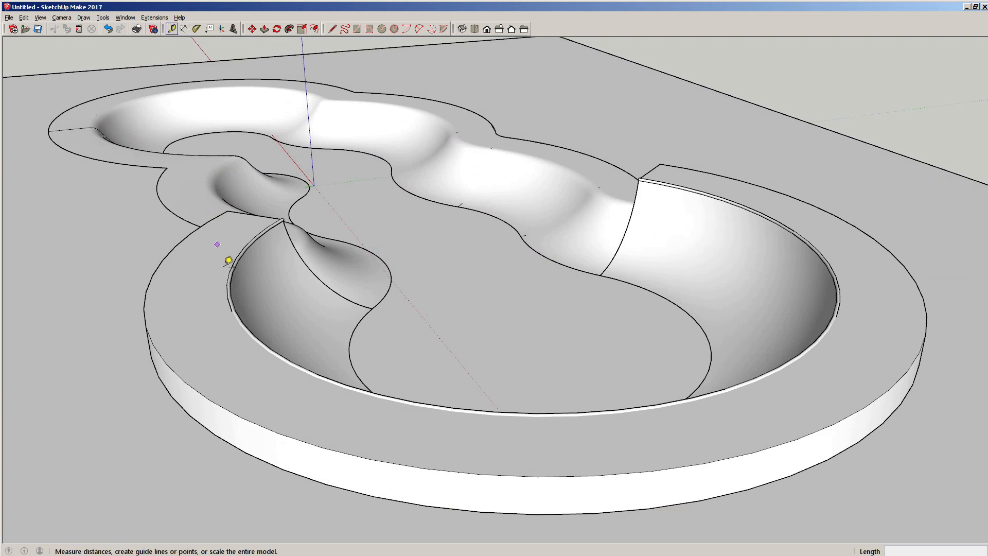
pyautogui.click(239, 323)
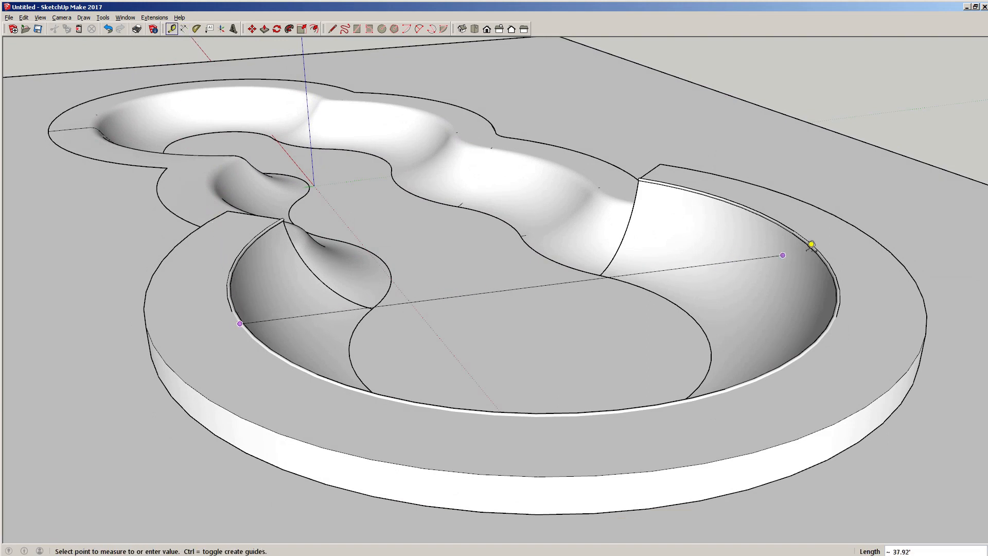
pyautogui.click(807, 240)
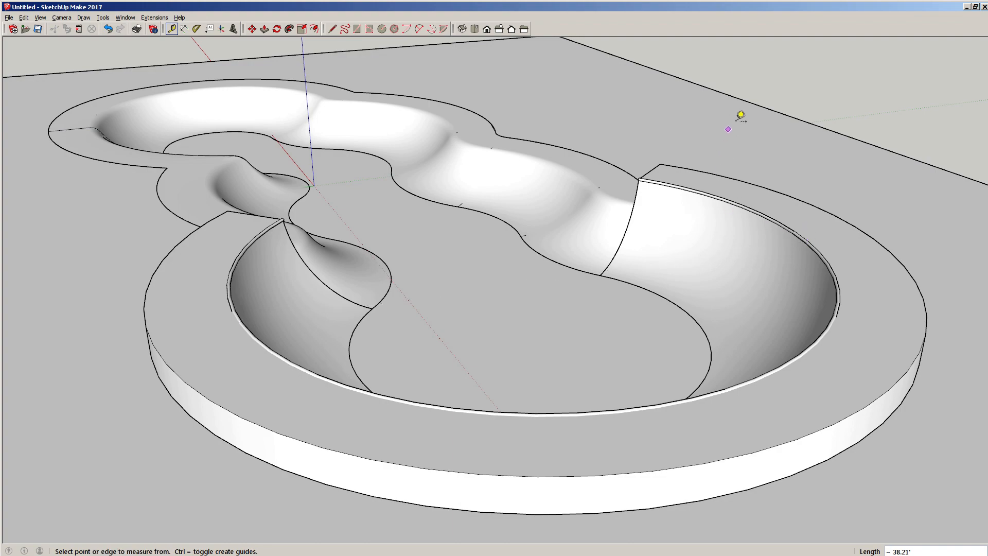
pyautogui.press('space')
# - Scale the whole skatepark together with its ground surface uniformly to 0.90 from a corner and deselect everything
pyautogui.moveTo(342, 279); pyautogui.dragTo(746, 245, button='middle')
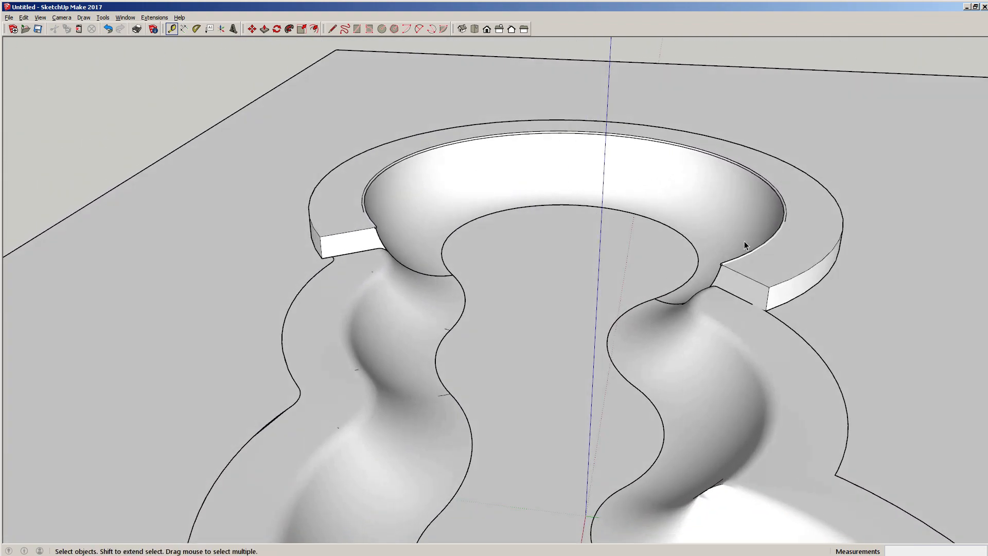
pyautogui.moveTo(566, 312); pyautogui.dragTo(540, 359, button='middle')
pyautogui.scroll(5, 583, 365)
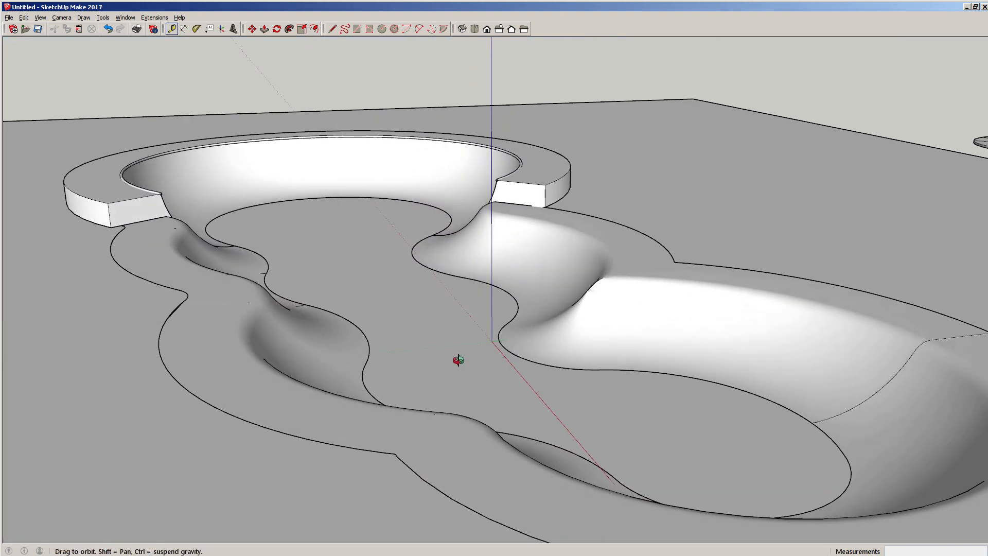
pyautogui.scroll(-2, 499, 380)
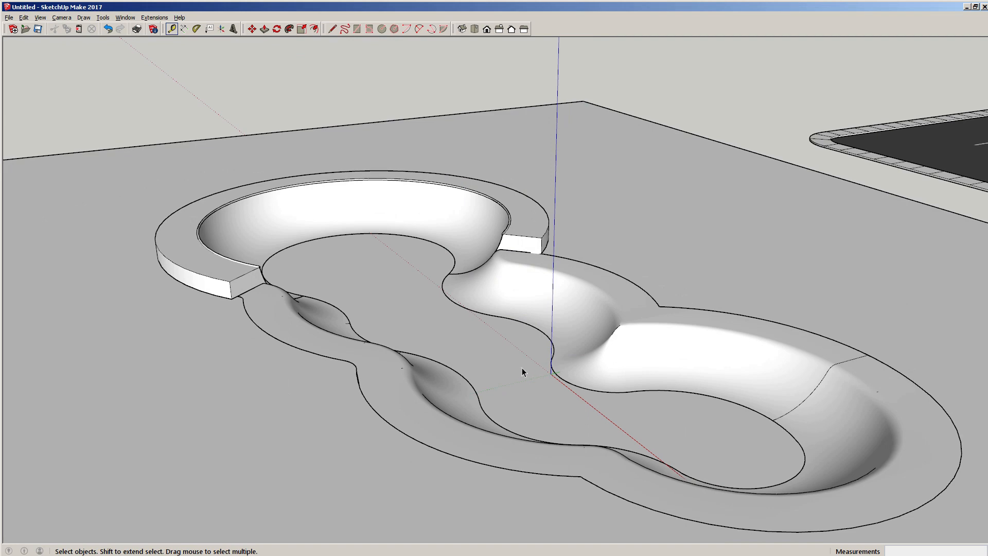
pyautogui.scroll(-3, 522, 372)
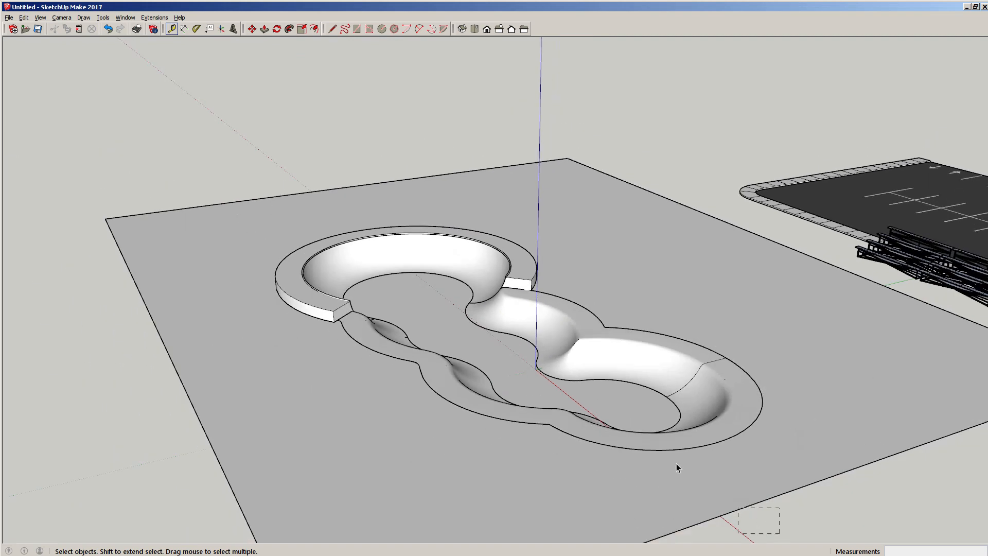
pyautogui.moveTo(289, 242); pyautogui.dragTo(291, 243)
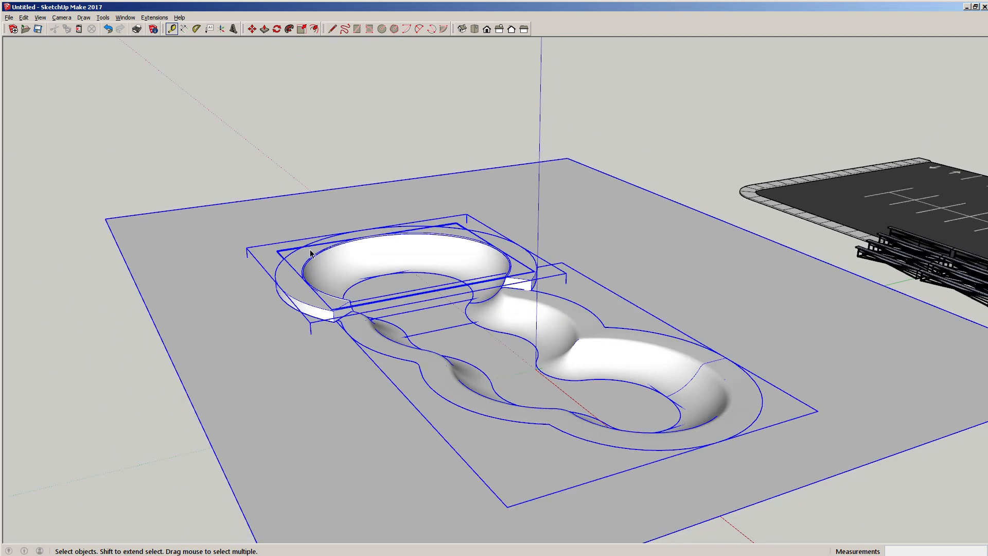
pyautogui.press('s')
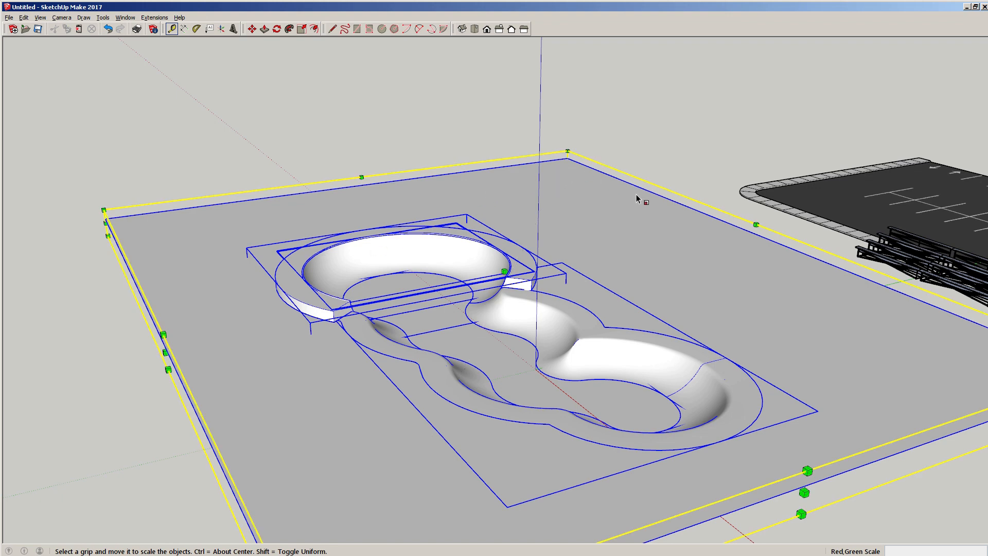
pyautogui.moveTo(548, 251); pyautogui.dragTo(406, 264, button='middle')
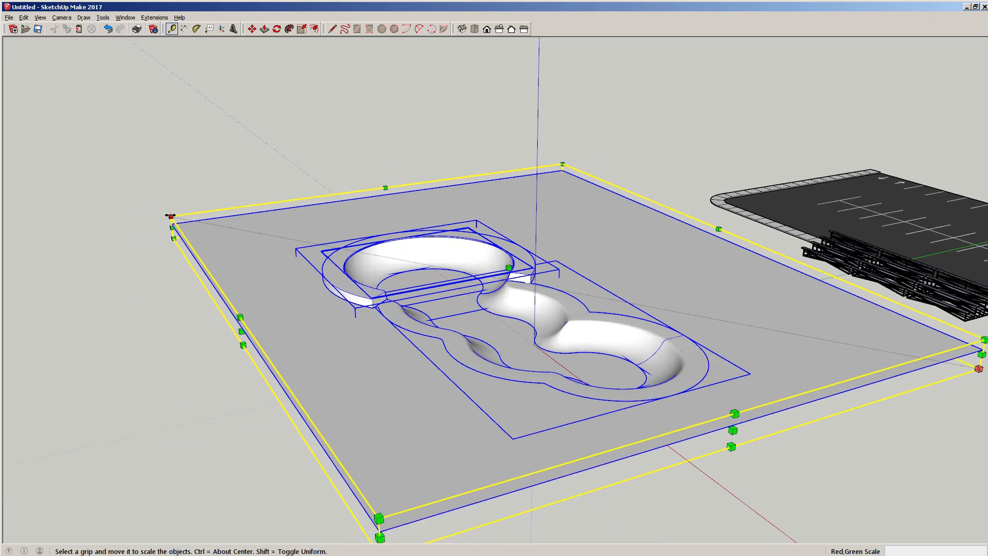
pyautogui.moveTo(172, 216); pyautogui.dragTo(226, 245)
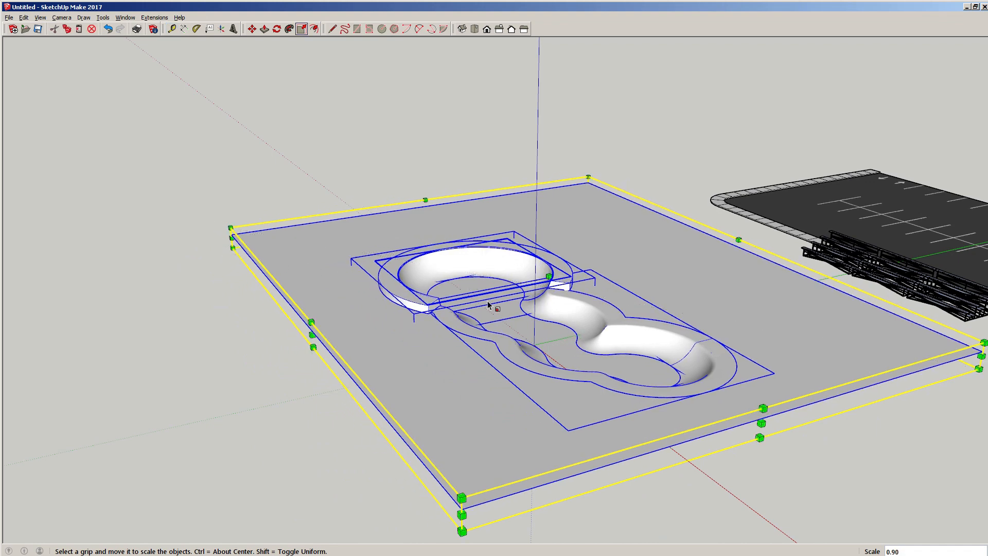
pyautogui.press('space')
pyautogui.click(419, 135)
# - Measure the distance across the scaled large bowl's upper rim
pyautogui.scroll(5, 522, 288)
pyautogui.scroll(2, 522, 287)
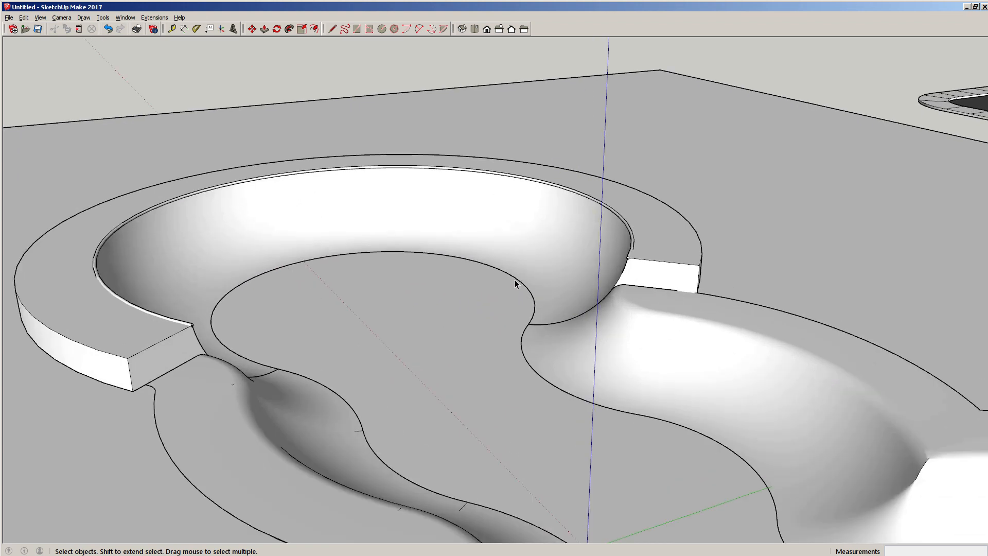
pyautogui.click(171, 29)
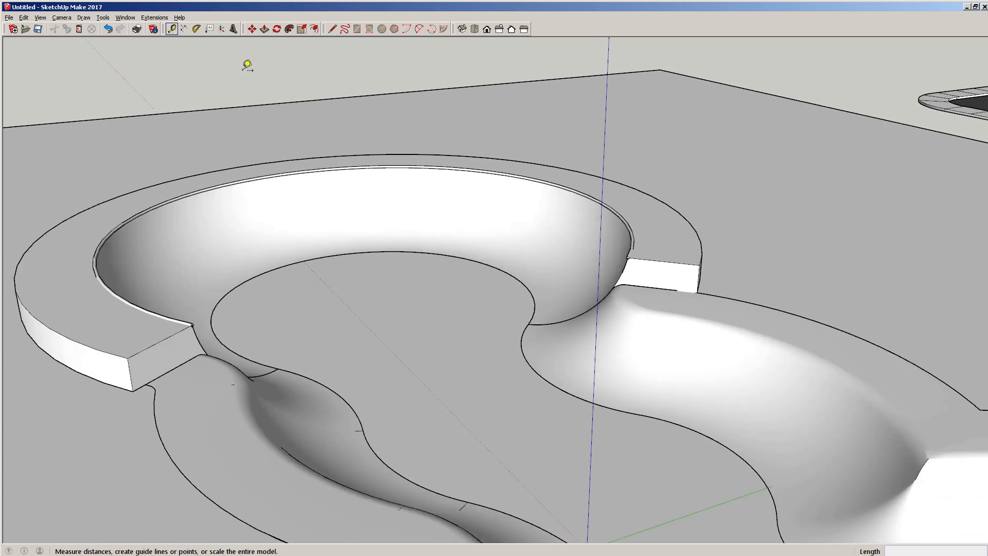
pyautogui.click(575, 192)
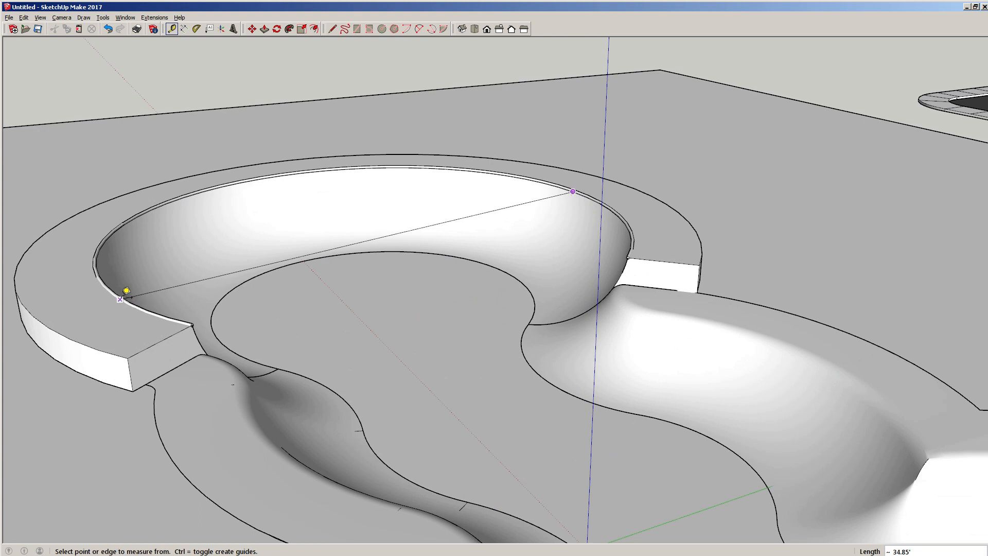
pyautogui.press('space')
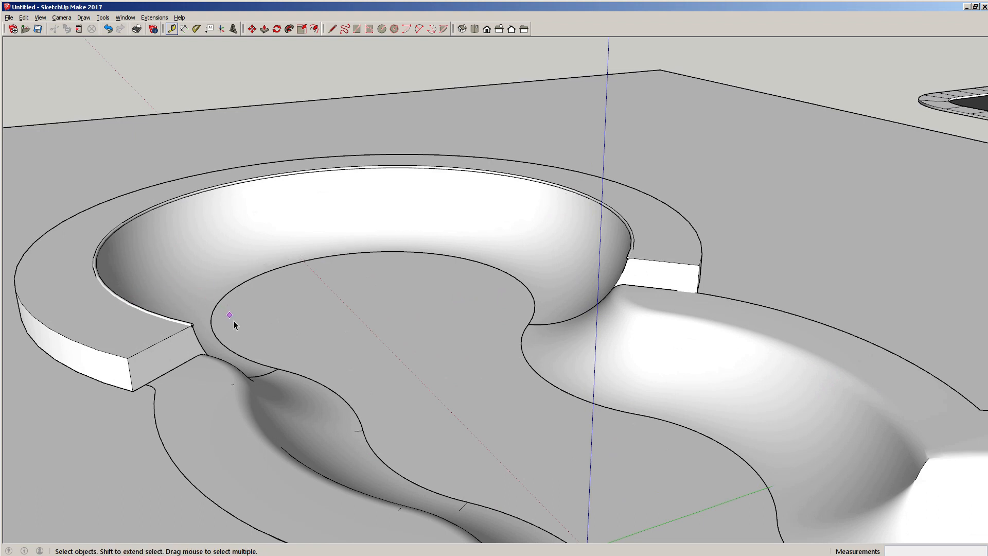
# - Measure the distance across the large bowl's flat floor between opposite points of its curved edge
pyautogui.click(172, 29)
pyautogui.click(229, 349)
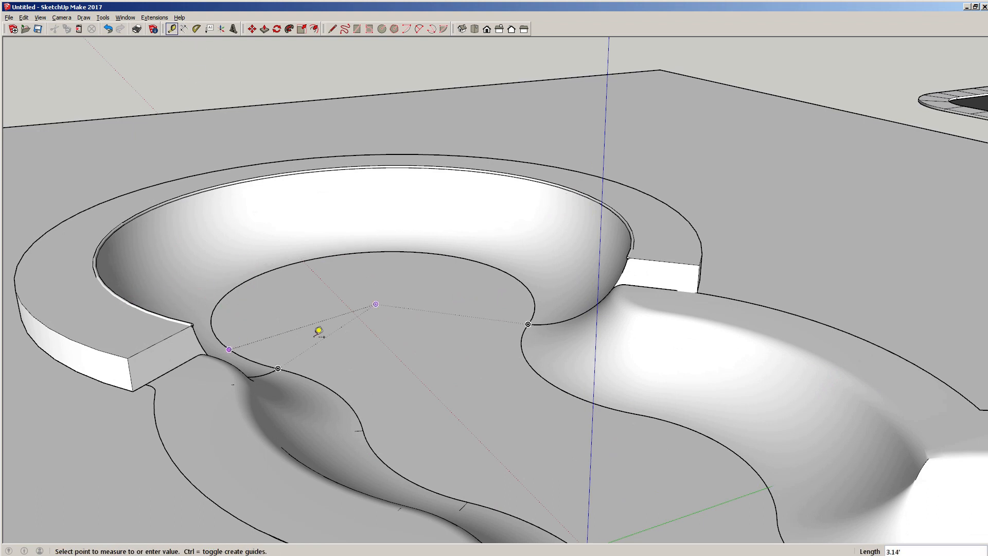
pyautogui.click(514, 276)
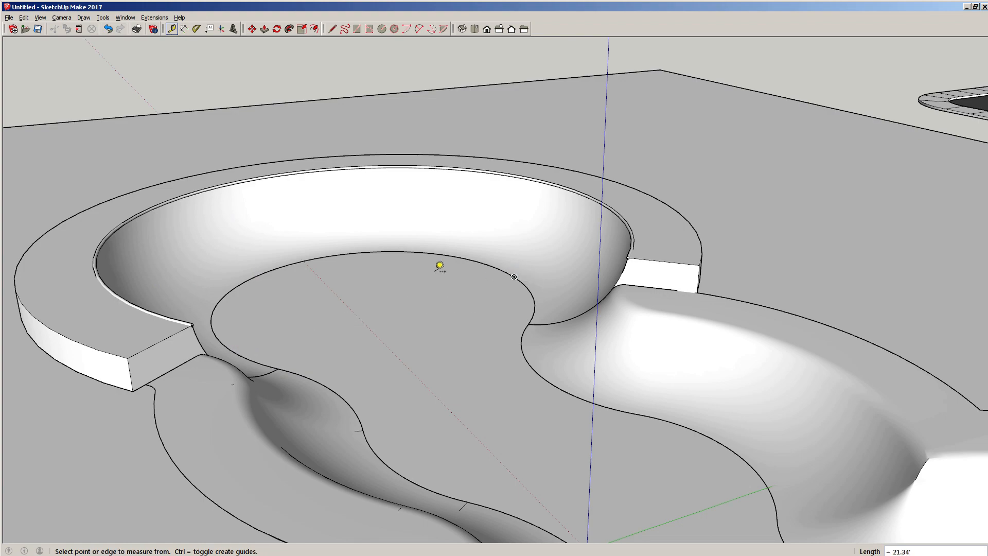
pyautogui.scroll(-3, 413, 243)
pyautogui.press('space')
# - Examine the proportions of the scaled skatepark's bowls and raised deck from several angles
pyautogui.moveTo(403, 305); pyautogui.dragTo(459, 344, button='middle')
pyautogui.scroll(5, 459, 344)
pyautogui.moveTo(653, 344); pyautogui.dragTo(780, 412, button='middle')
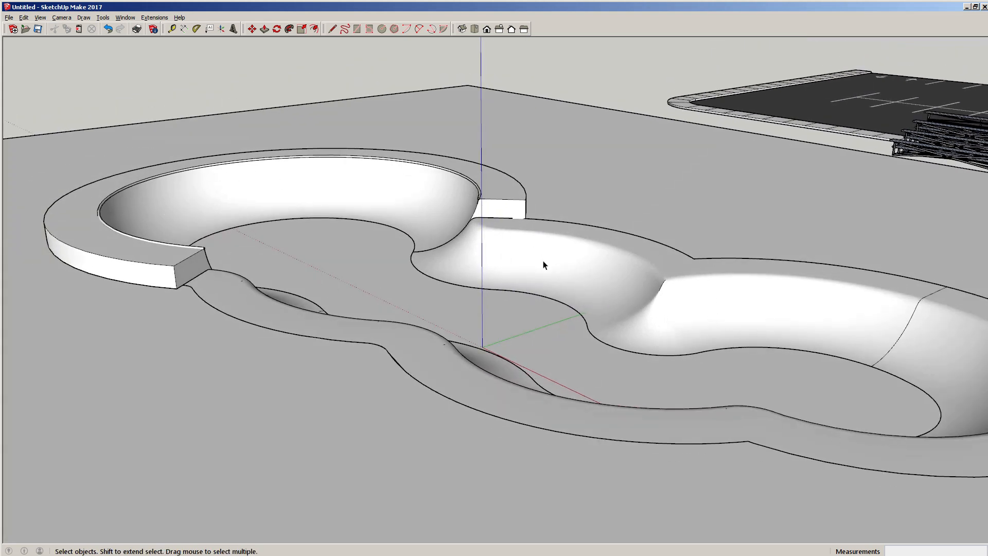
pyautogui.scroll(-3, 803, 396)
pyautogui.moveTo(650, 364); pyautogui.dragTo(478, 221, button='middle')
pyautogui.scroll(-3, 453, 280)
pyautogui.scroll(3, 467, 316)
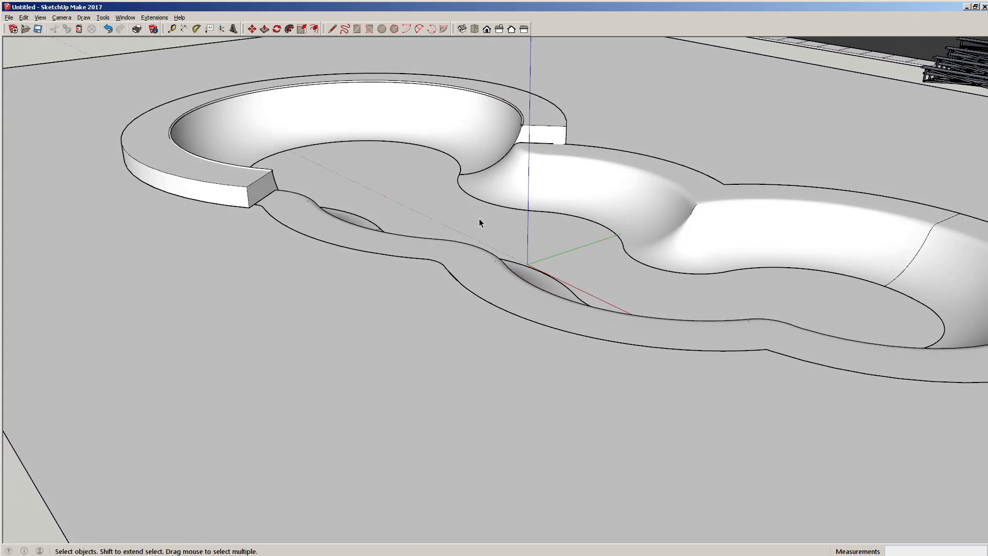